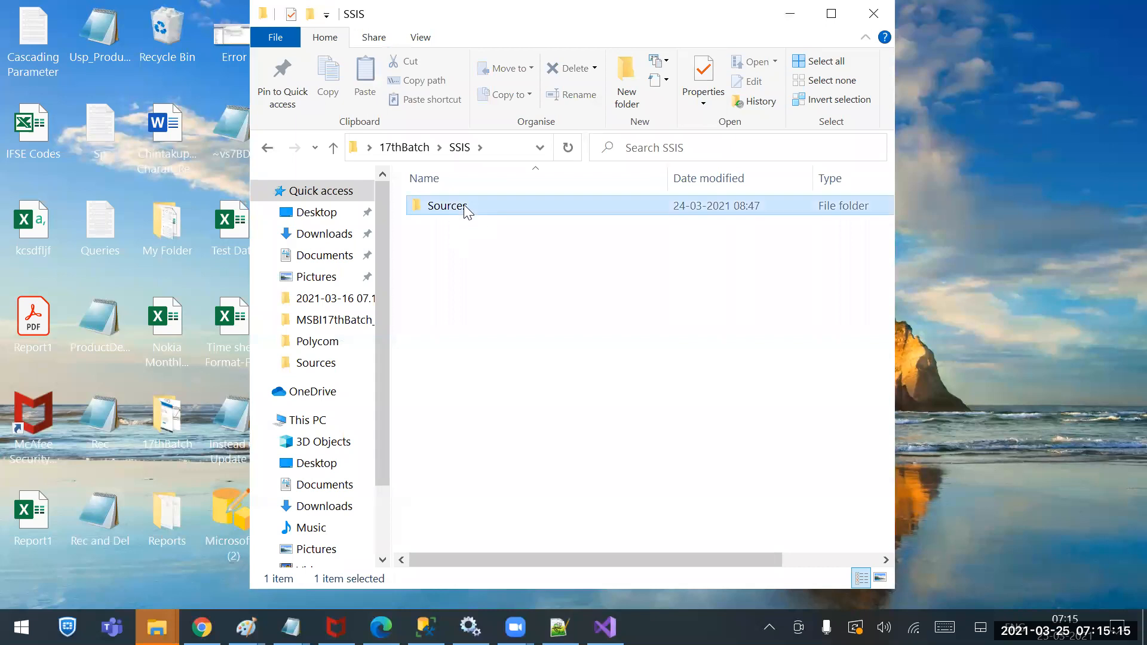
Create a new text document named CompanyDetails in the Sources folder and open it in Notepad
right_click(468, 351)
mouse_move(404, 302)
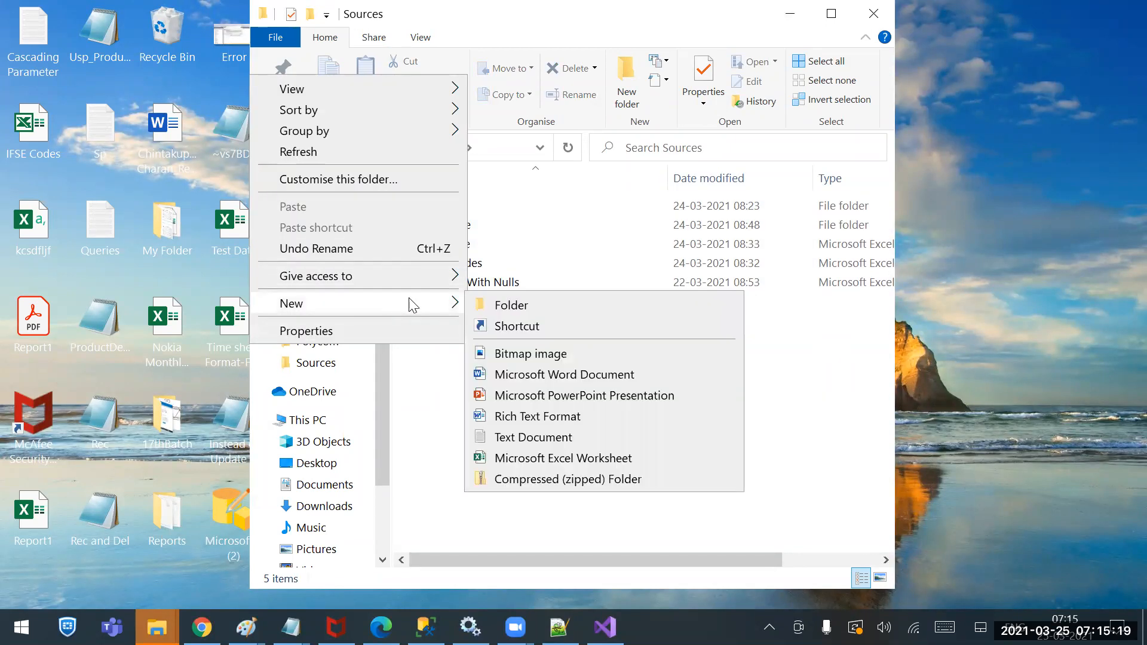
left_click(548, 430)
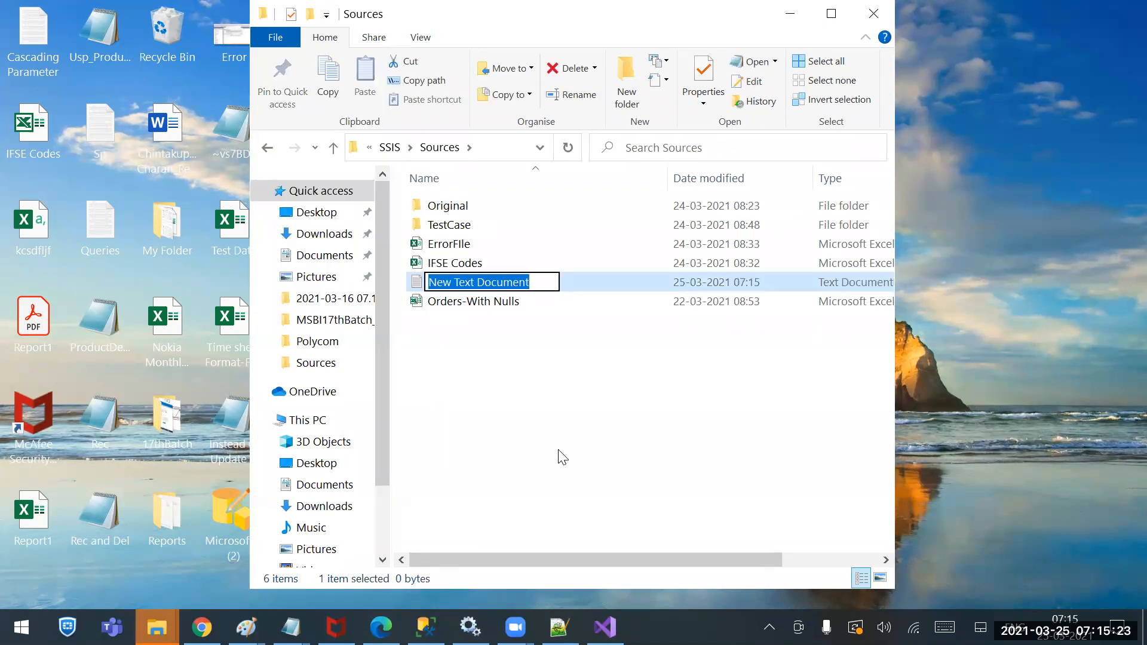
type("E")
key("BackSpace")
type("C")
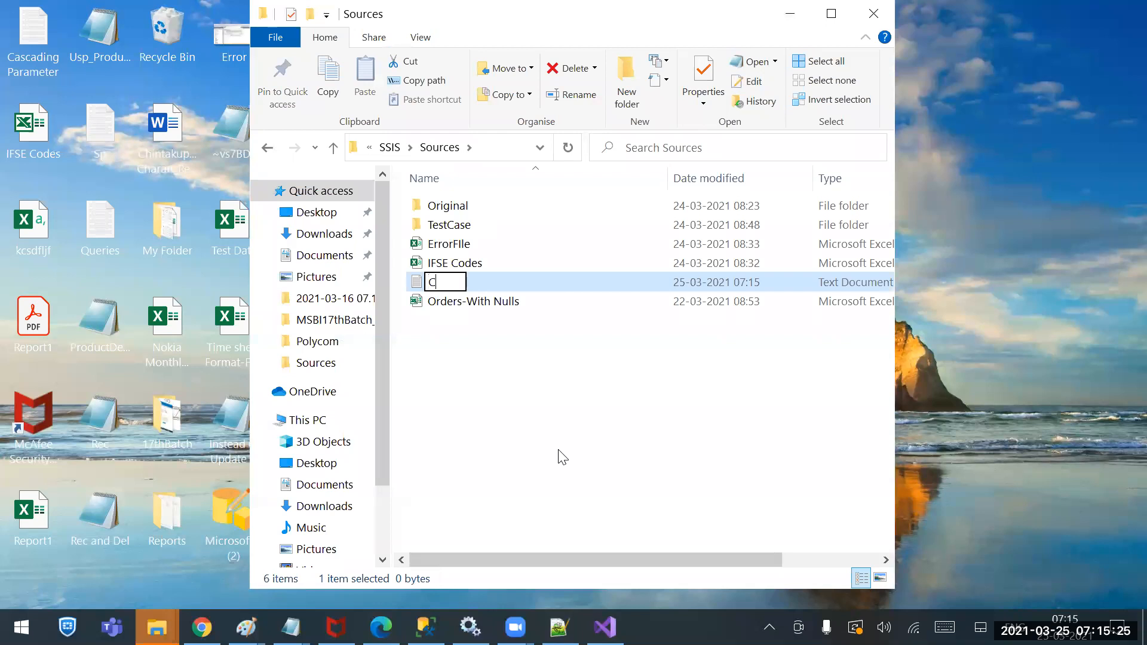
type("ompanyD")
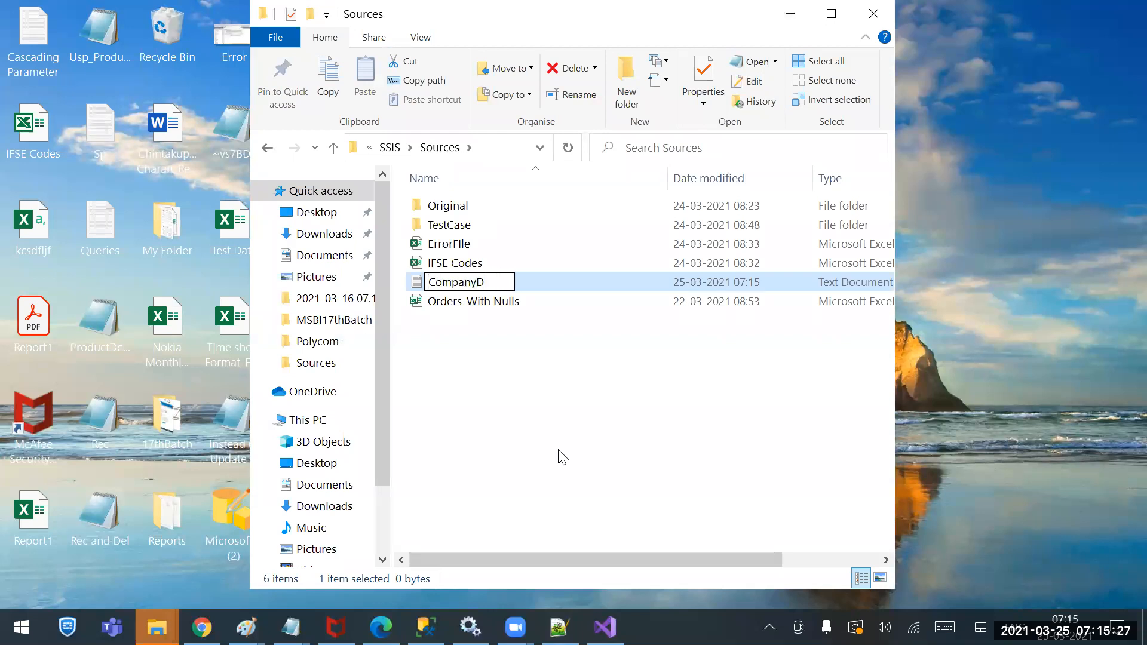
type("etails")
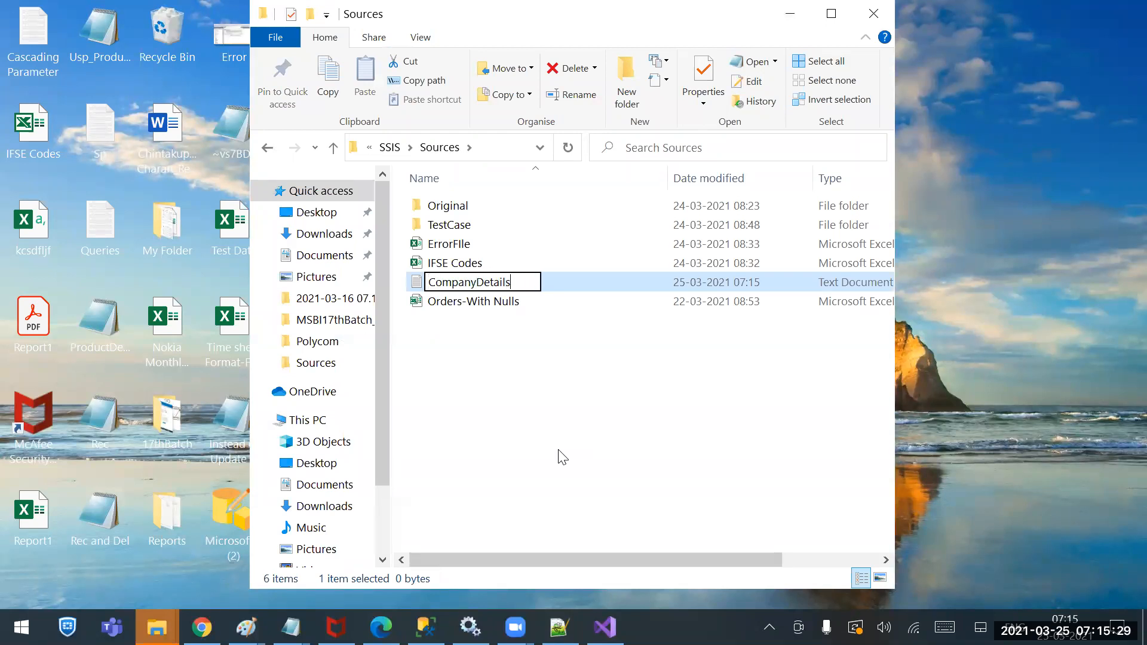
key("Return")
key("Return")
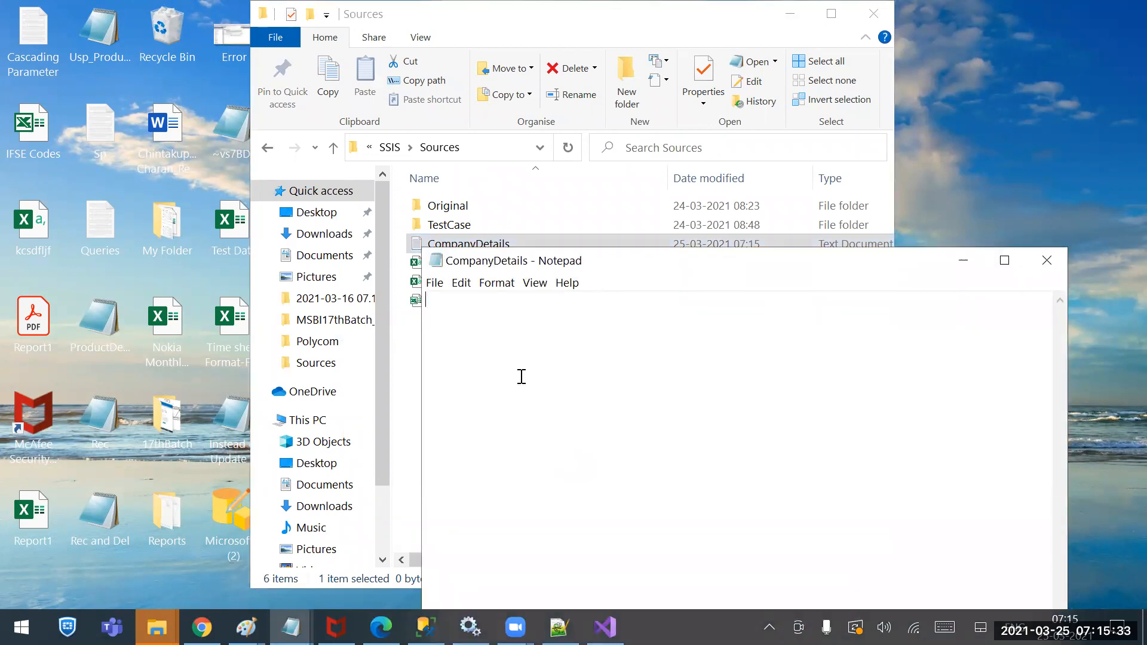
Type the Eid,Emailid header and the first three numbered employee e-mail rows
type("Eid,Emailid")
key("Return")
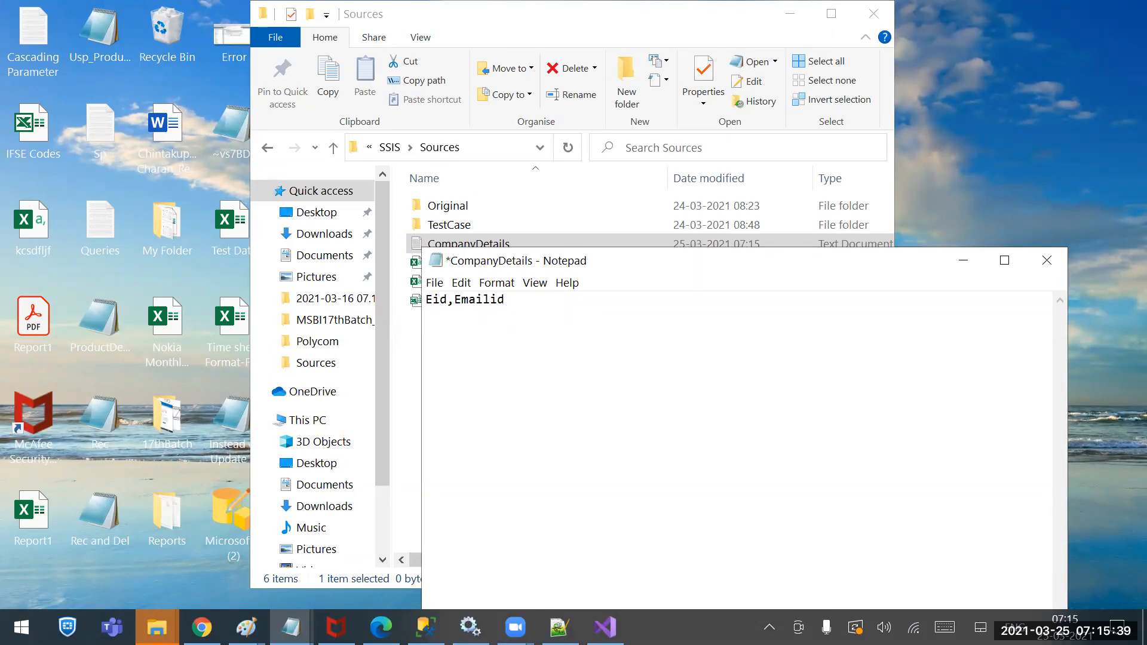
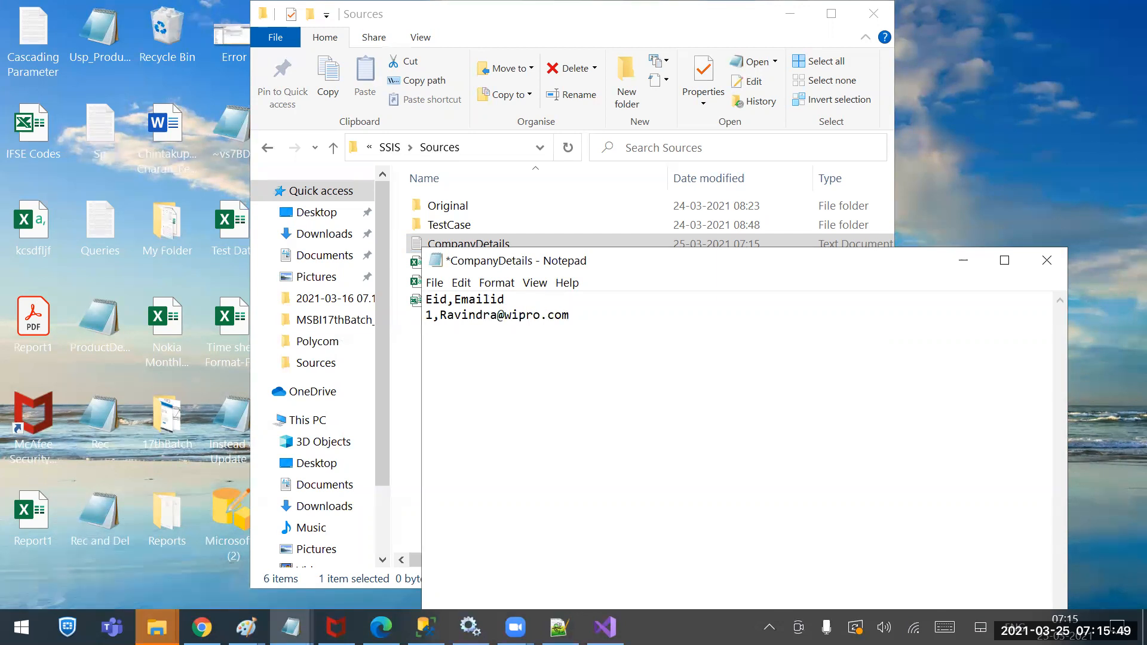
key("Return")
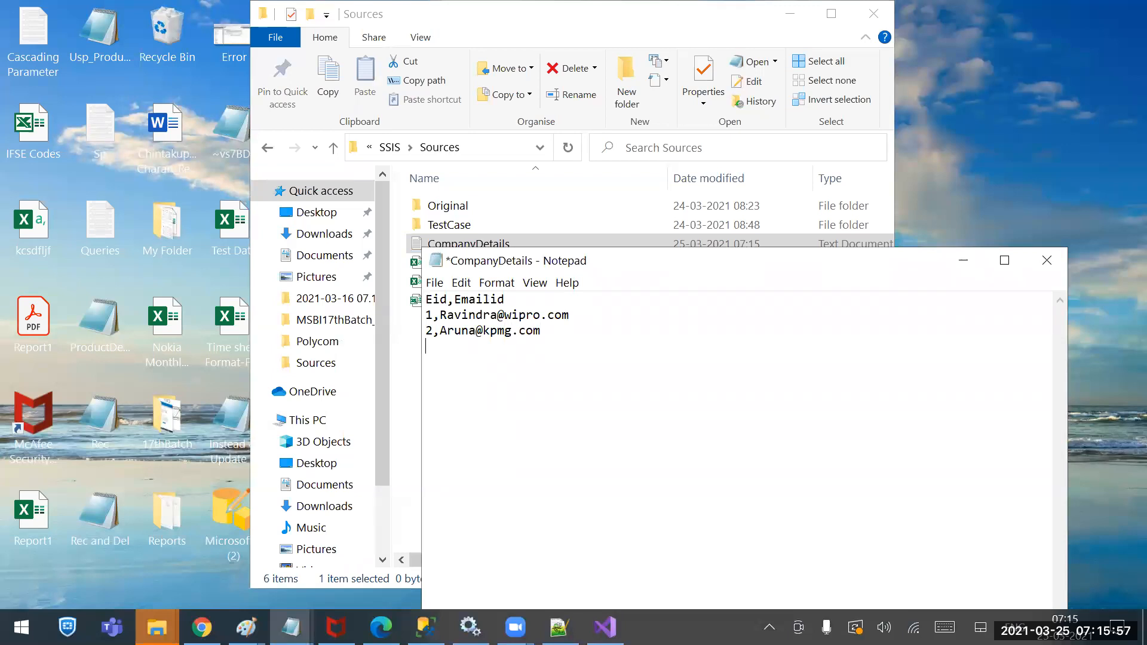
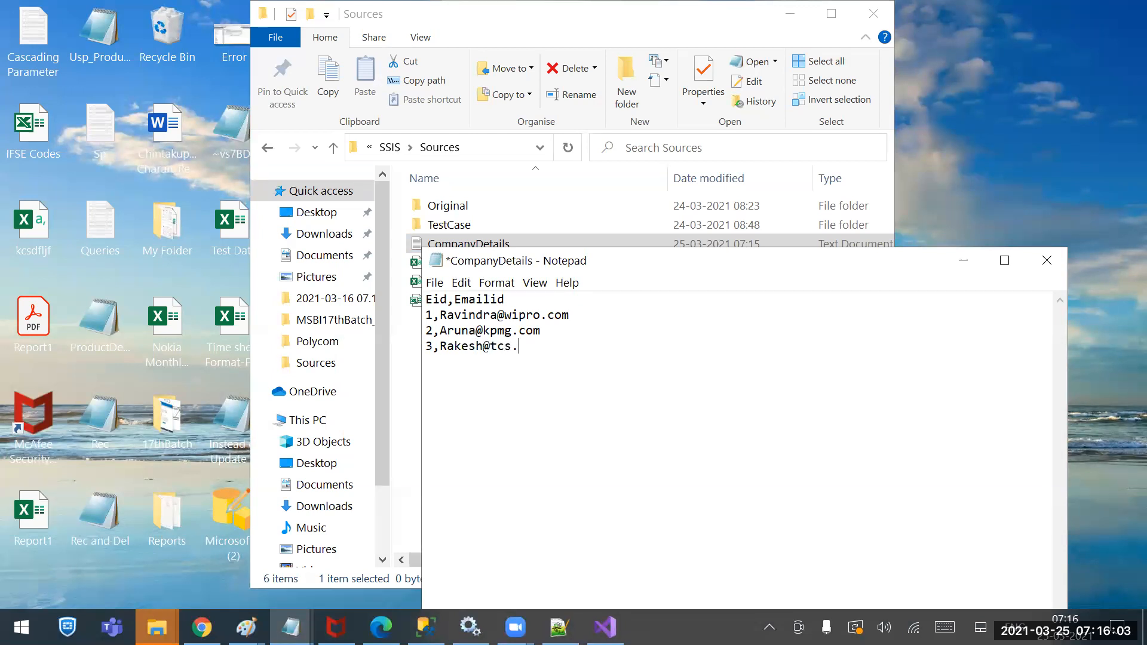
Add numbered e-mail rows 4 through 6 and save CompanyDetails
key("Return")
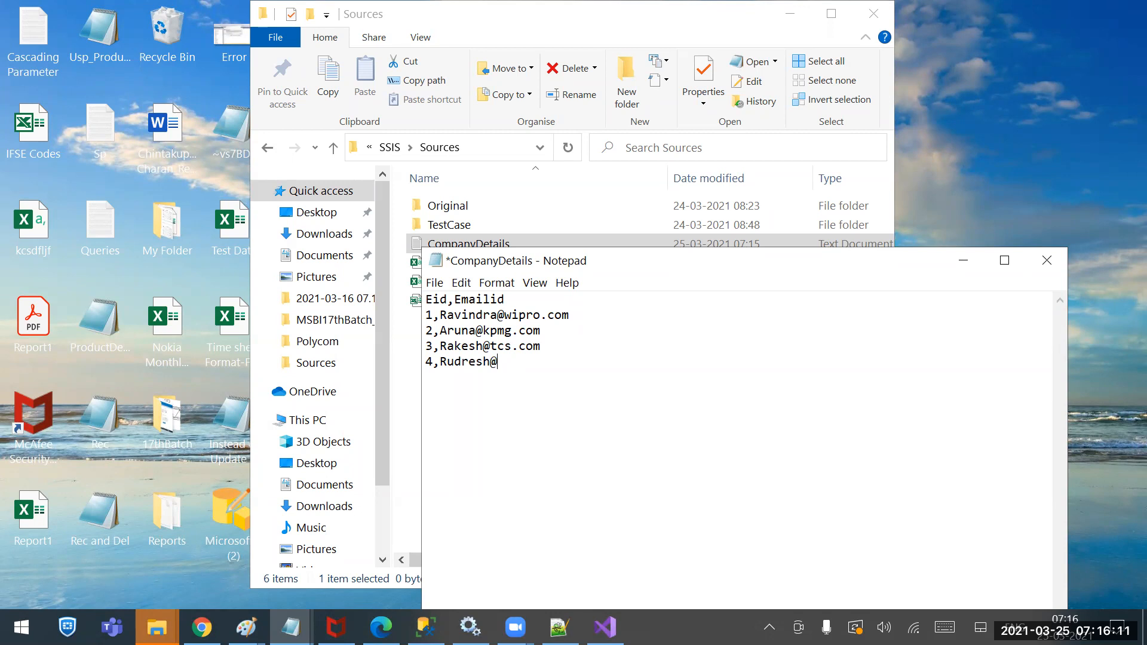
key("Return")
type("5,")
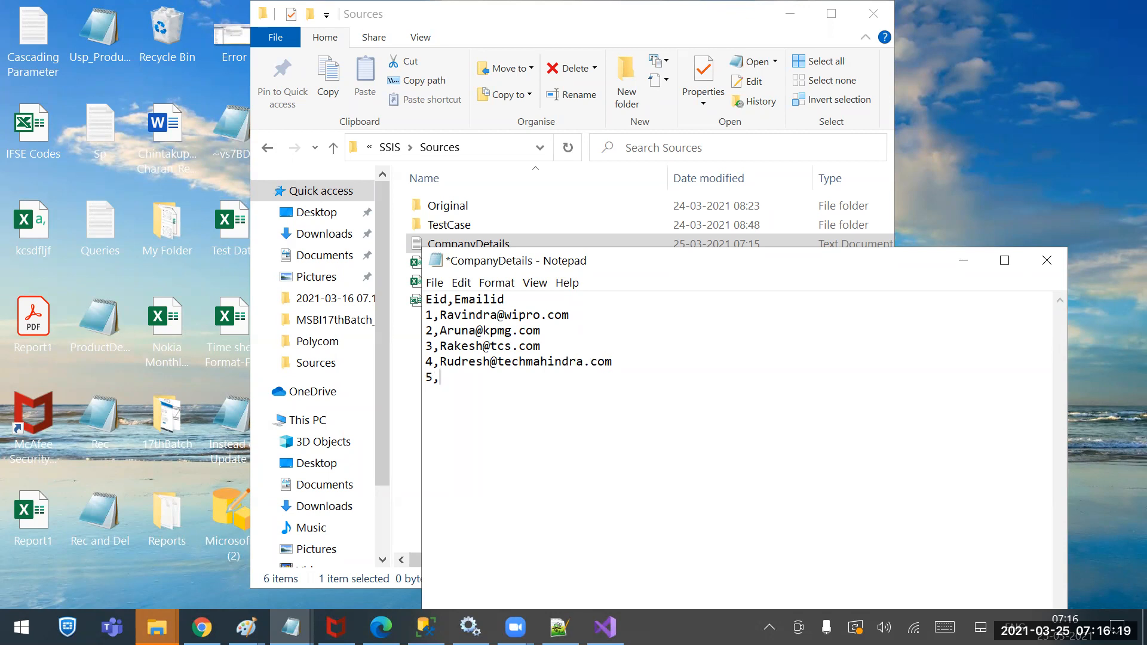
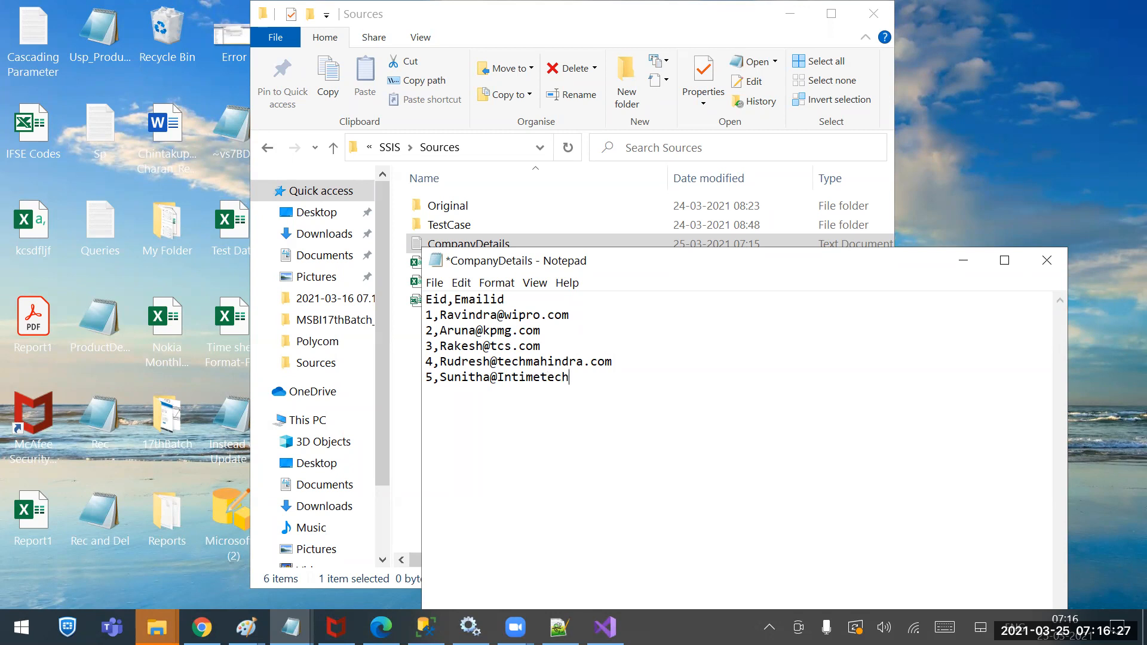
key("Return")
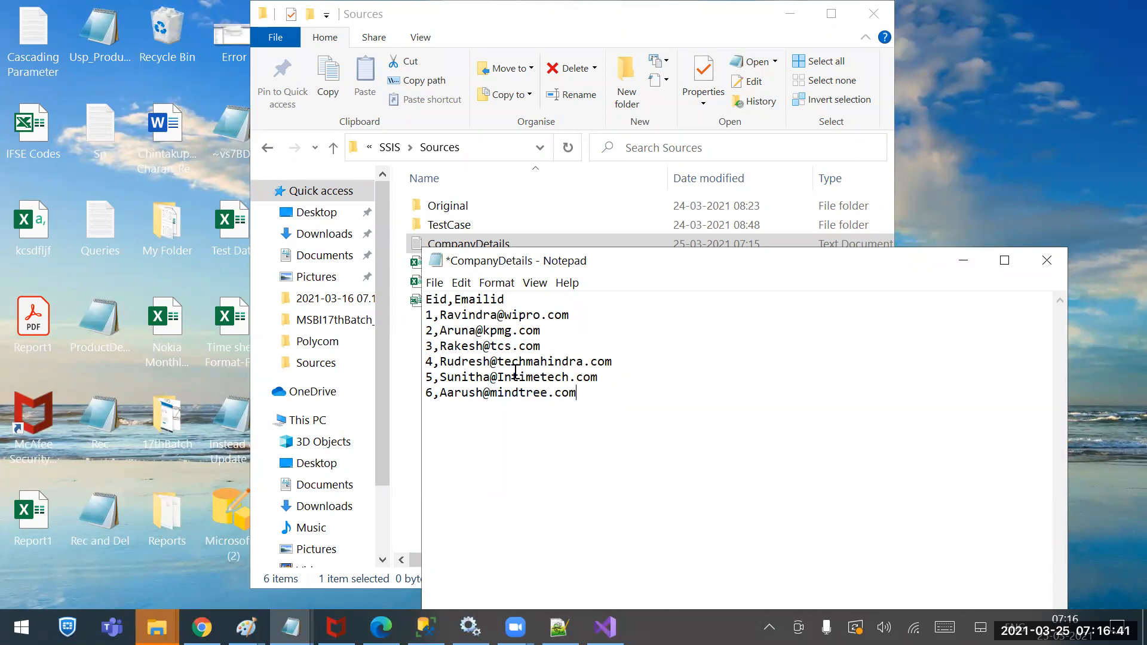
key("ctrl+s")
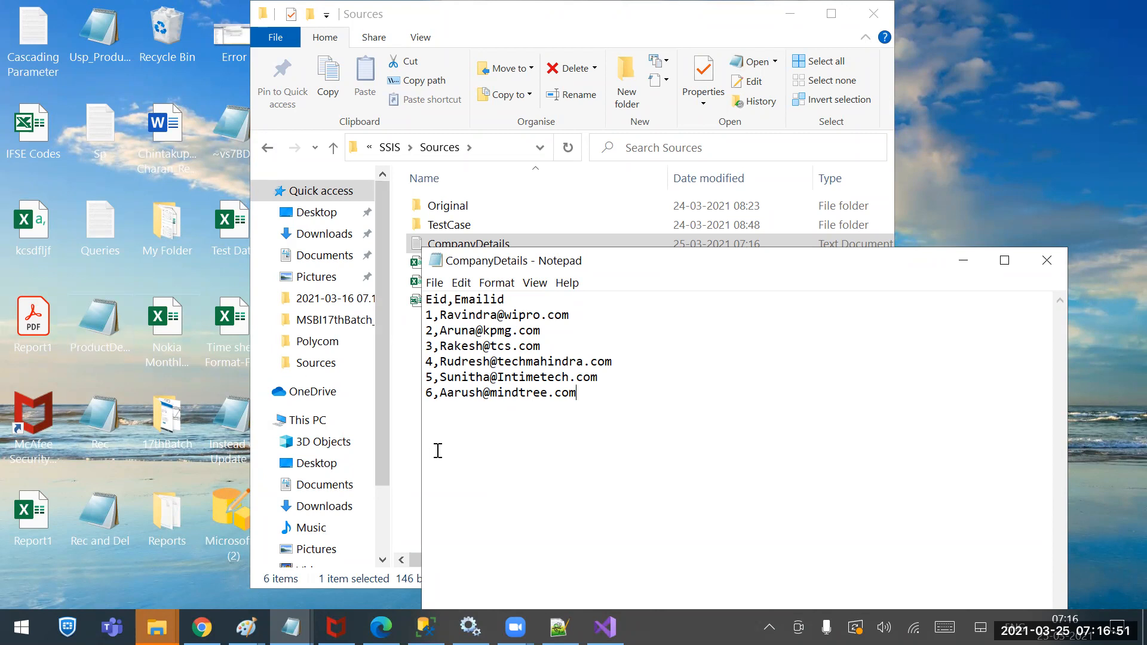
left_click(605, 627)
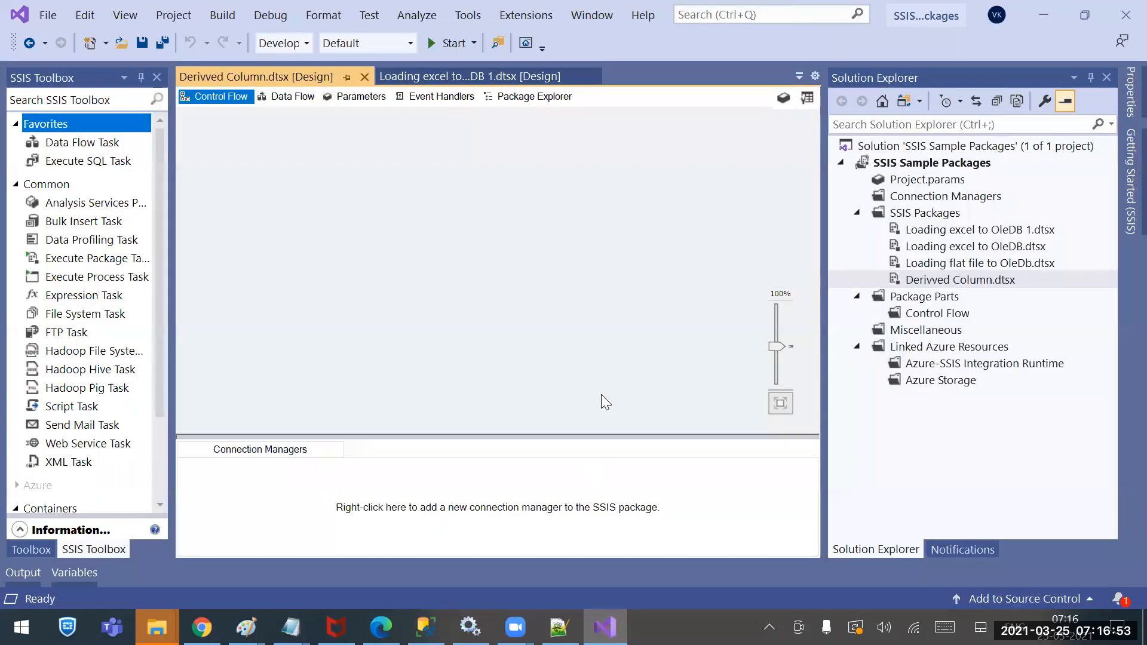
Rename package Derivved Column.dtsx to Derived Column.dtsx and reload all changed files
right_click(931, 282)
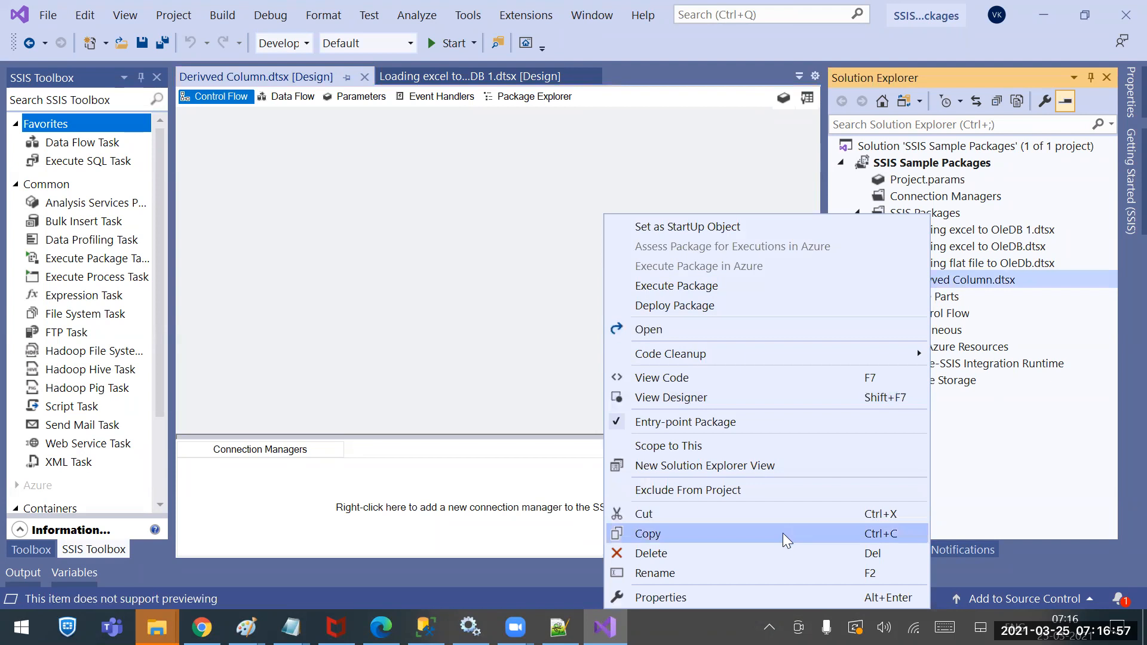
left_click(775, 571)
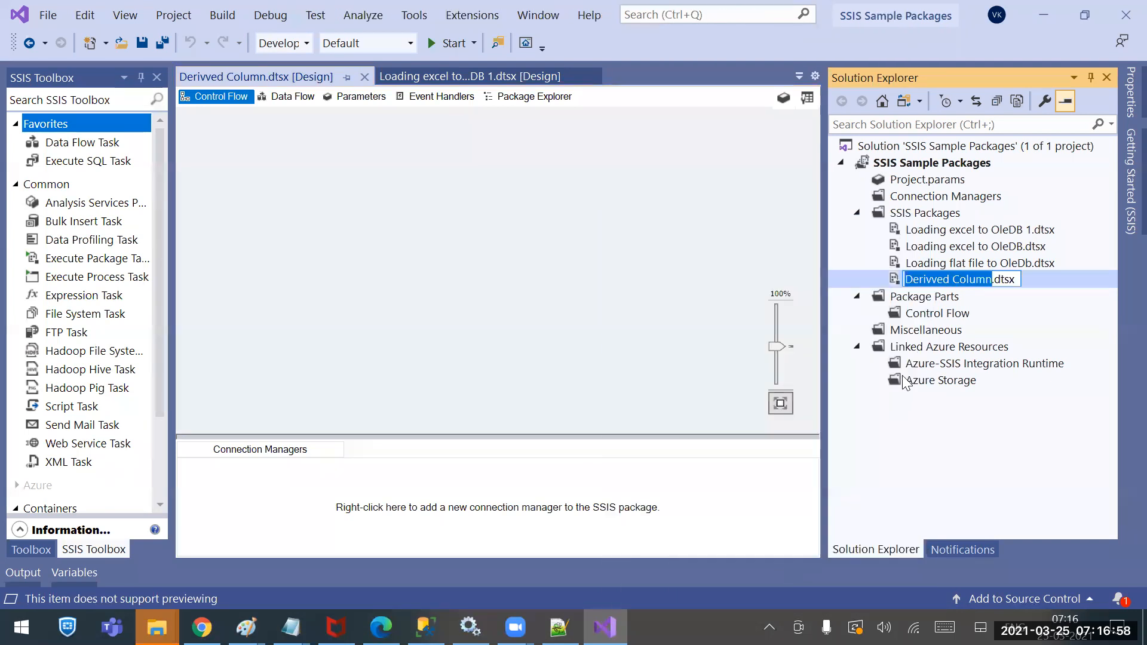
left_click(933, 279)
key("Delete")
key("Return")
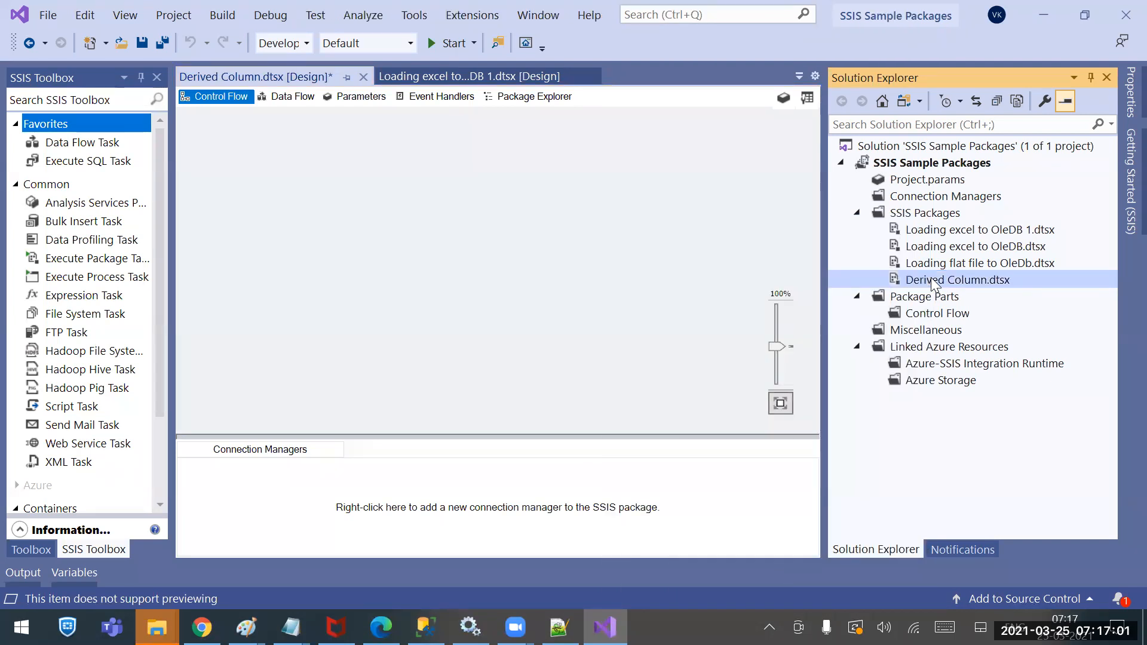
left_click(577, 407)
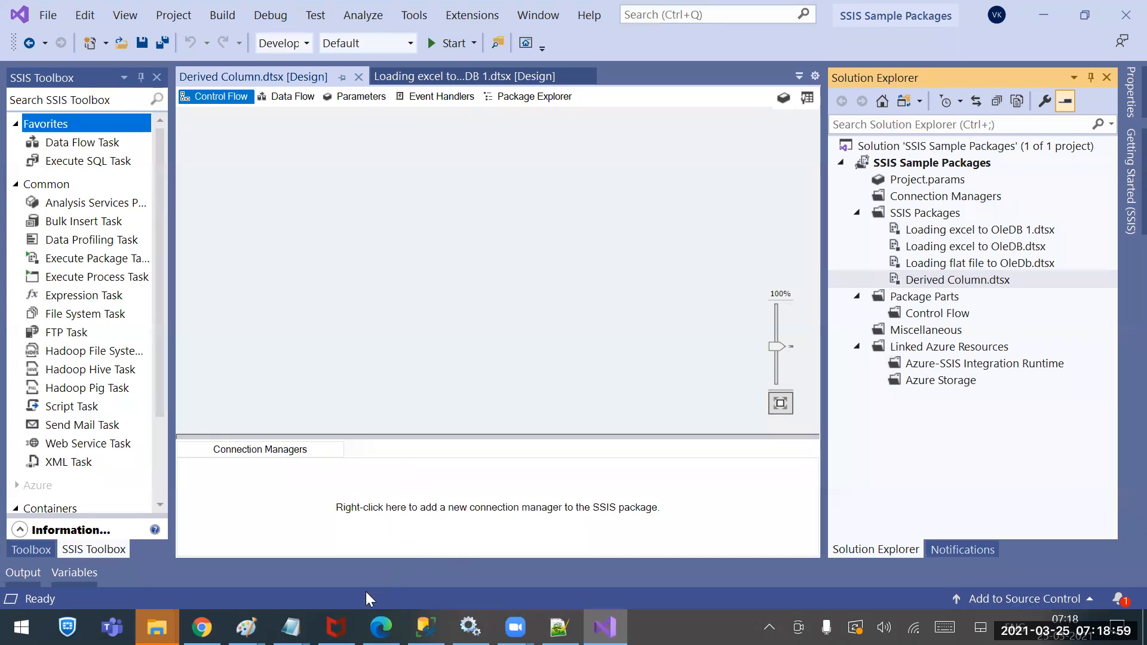
In the CompanyDetails Notepad window, delete 'Eid,' from the header line
left_click(291, 627)
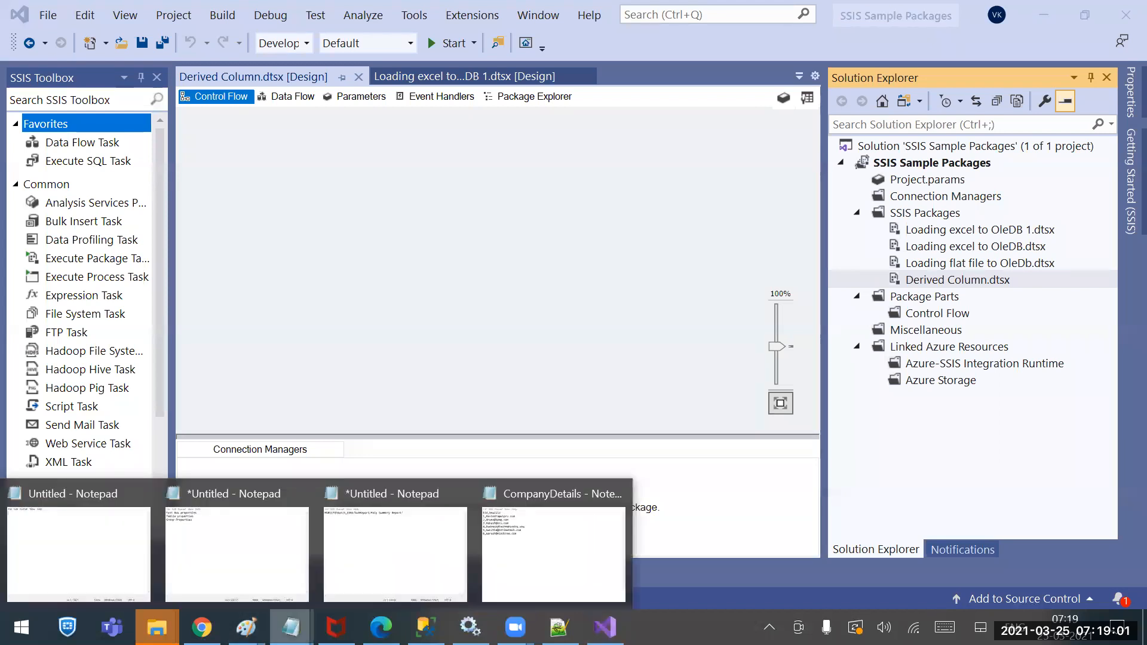
left_click(517, 562)
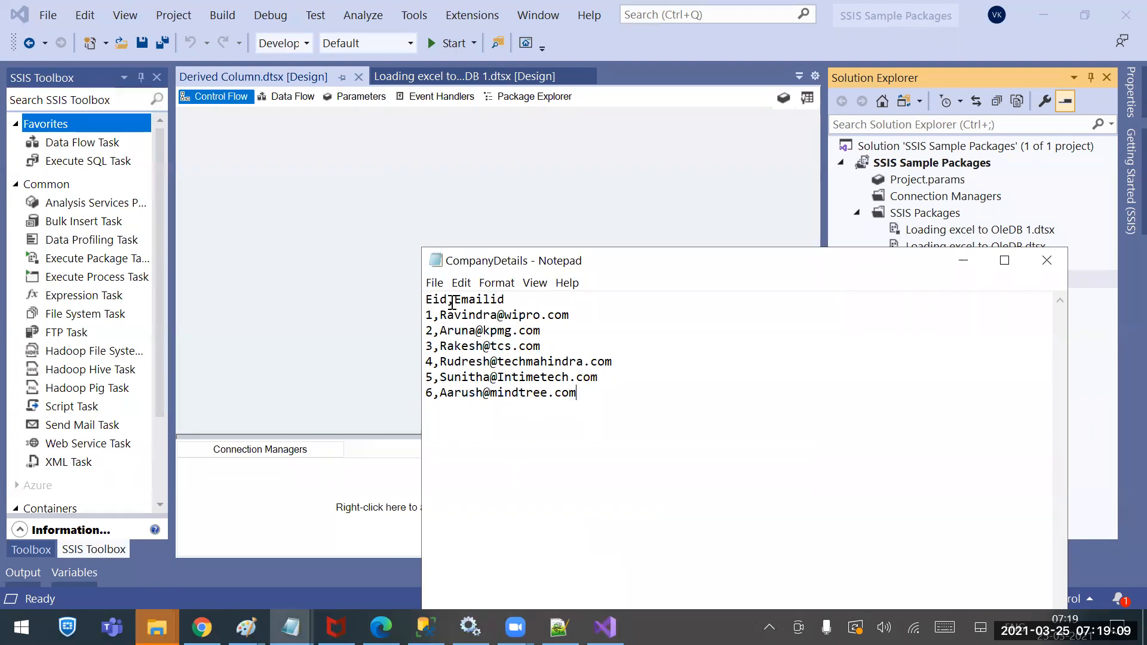
left_click_drag(454, 299, 423, 300)
key("Delete")
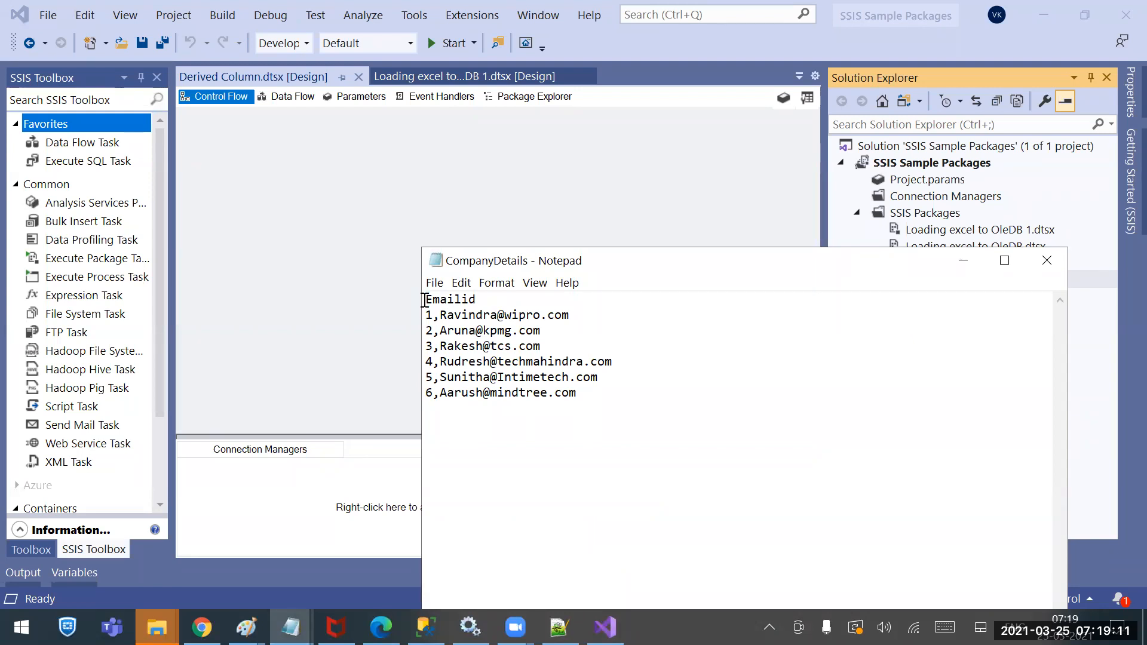
Delete the ID number prefix from all six e-mail rows and save the file
key("Down")
key("Delete")
key("Delete")
key("Down")
key("Delete")
key("Delete")
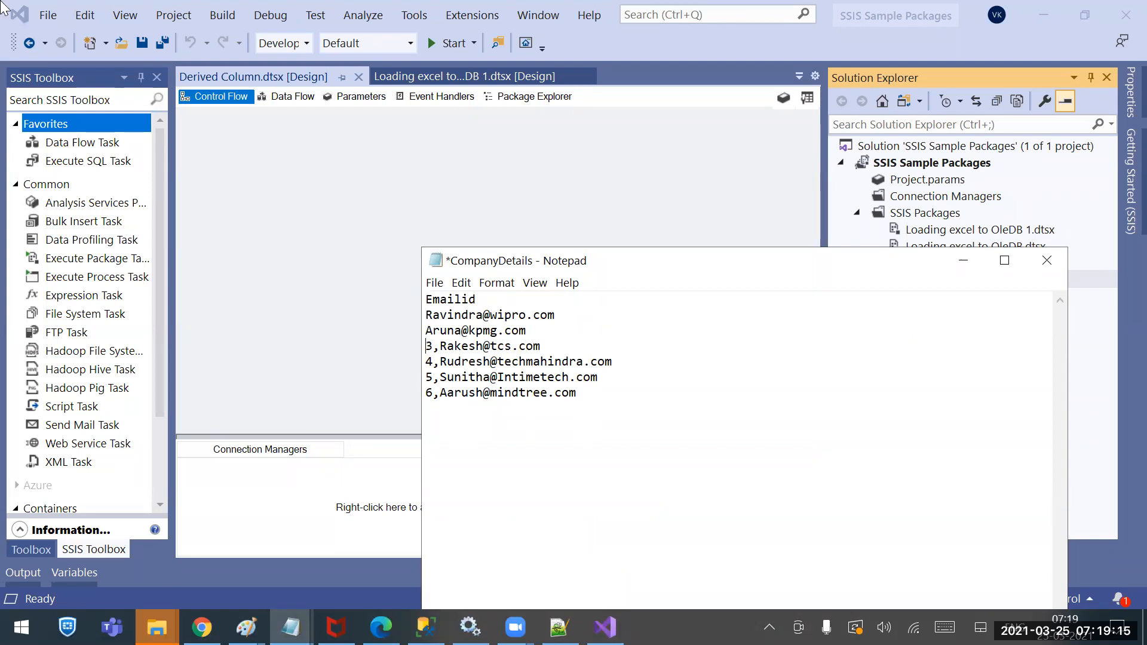
key("Delete")
key("Delete")
key("Down")
key("Delete")
key("Delete")
key("Down")
key("Delete")
key("Delete")
key("Down")
key("Delete")
key("Delete")
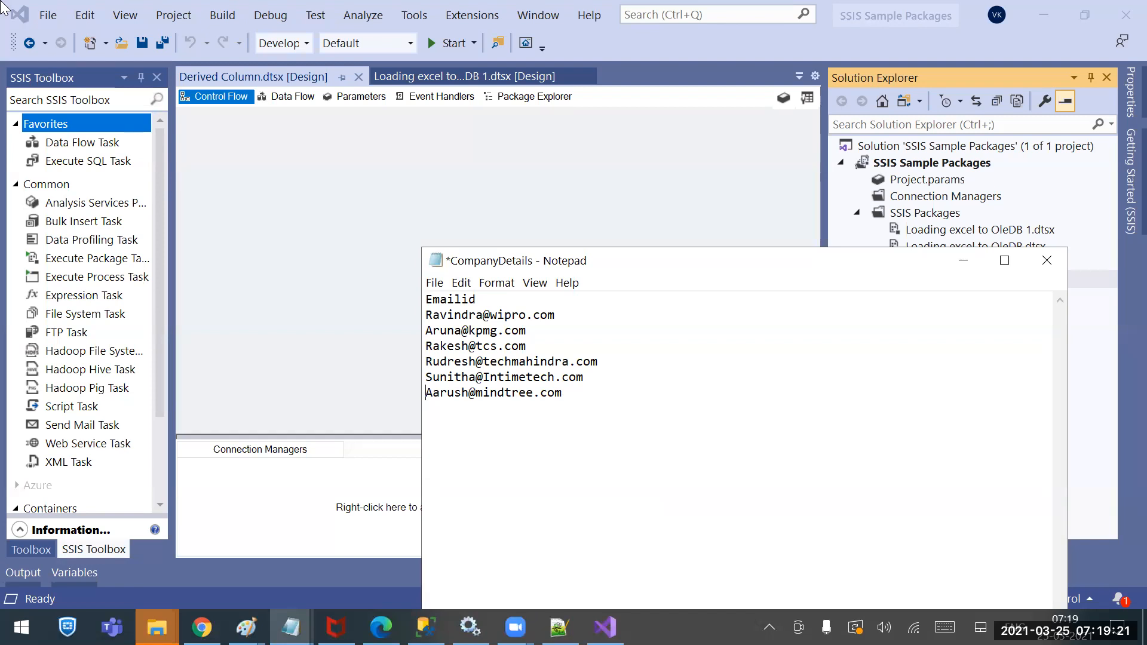
key("ctrl+s")
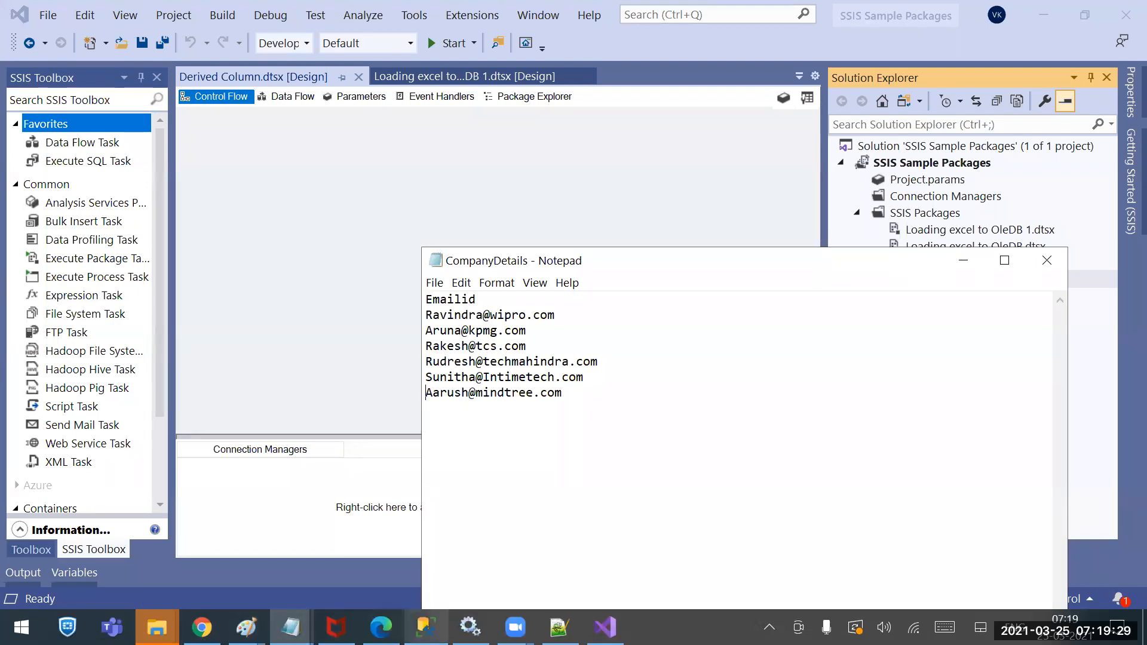
left_click(425, 628)
Connect to the server and switch the query window to the ssis database
left_click(577, 140)
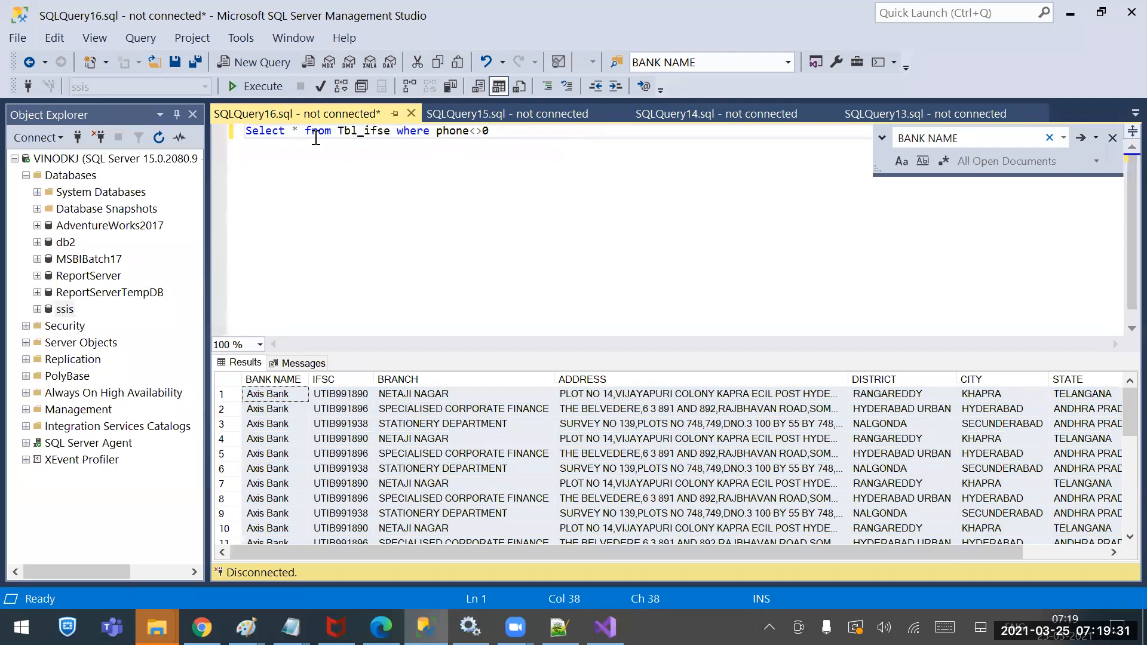
left_click(255, 83)
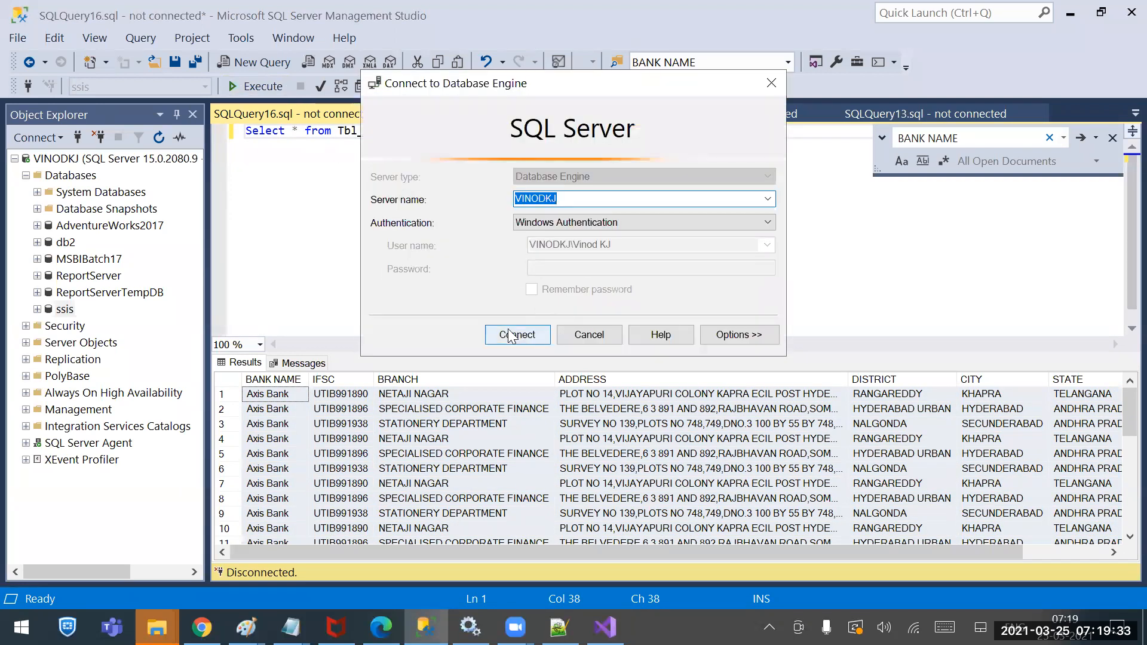
left_click(511, 336)
left_click(205, 87)
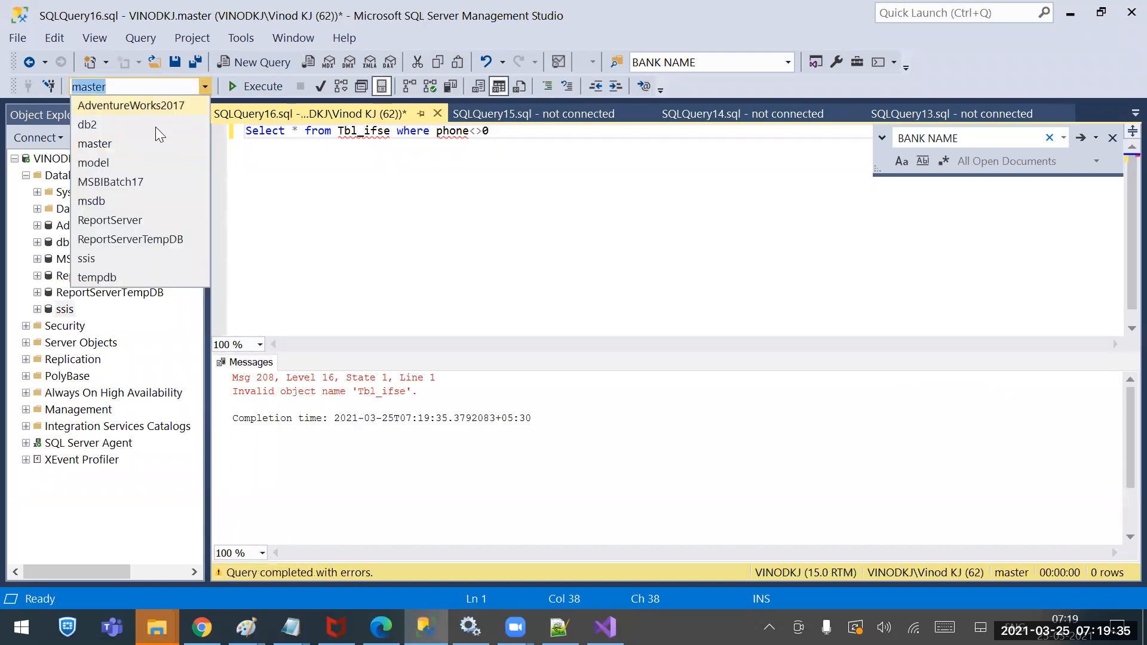
left_click(106, 257)
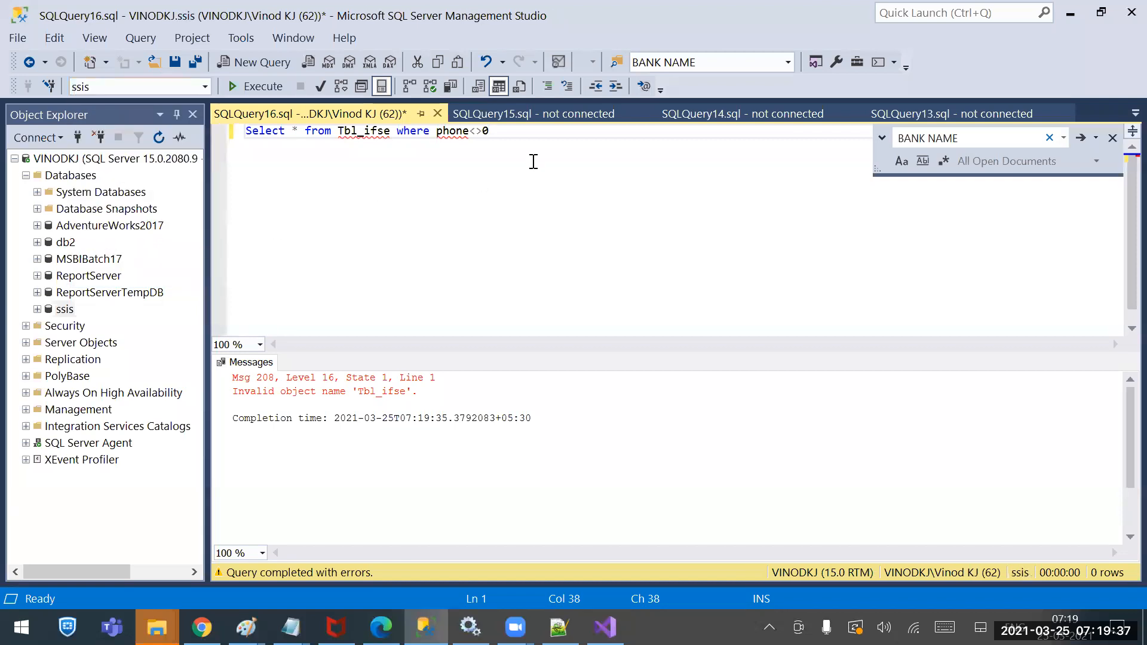
Start a CREATE TABLE CompDetails statement with an Eid int Identity(1,1) column
key("Return")
key("Return")
type("CR")
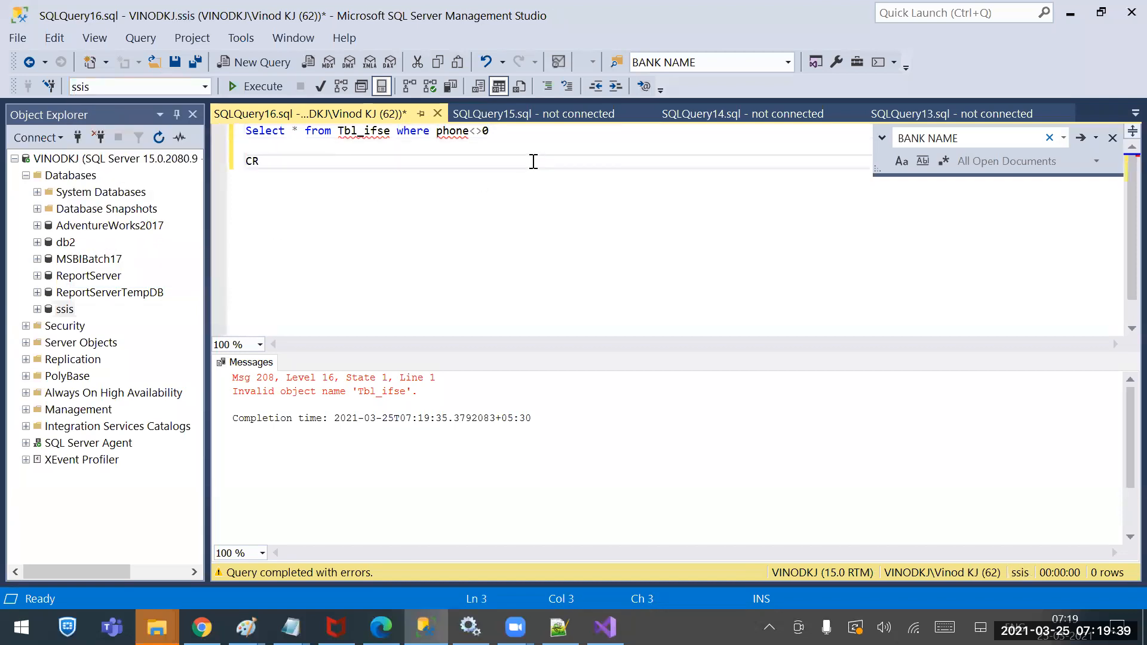
type("eate table ")
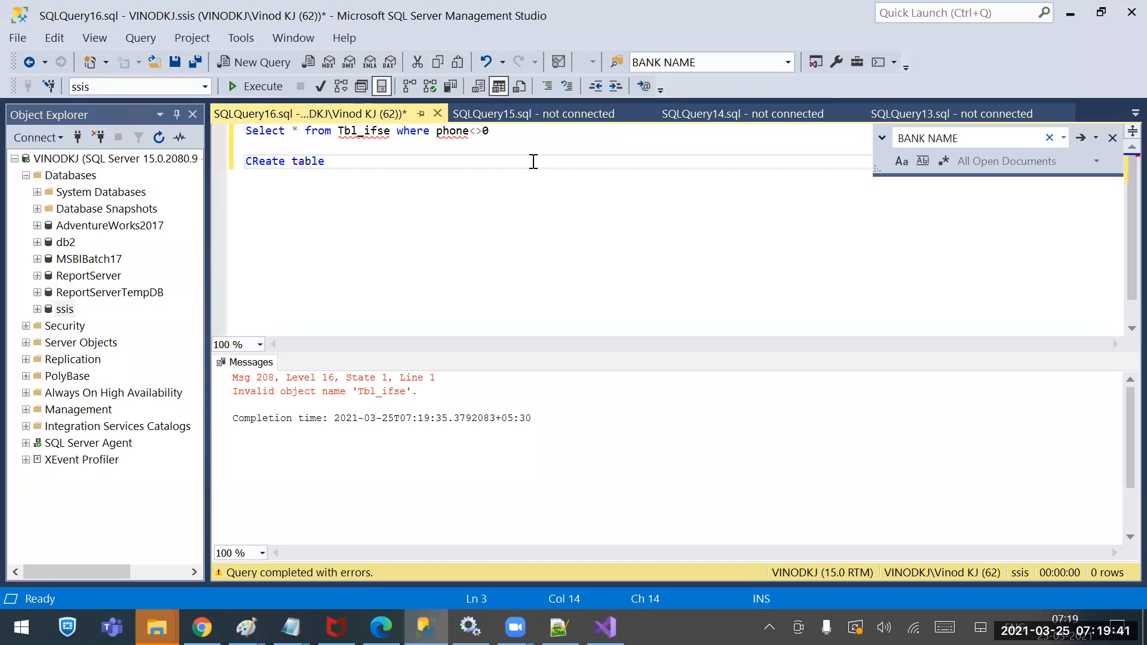
type("CompDetails")
key("Return")
type("(")
key("Return")
type("Eid int,")
key("Return")
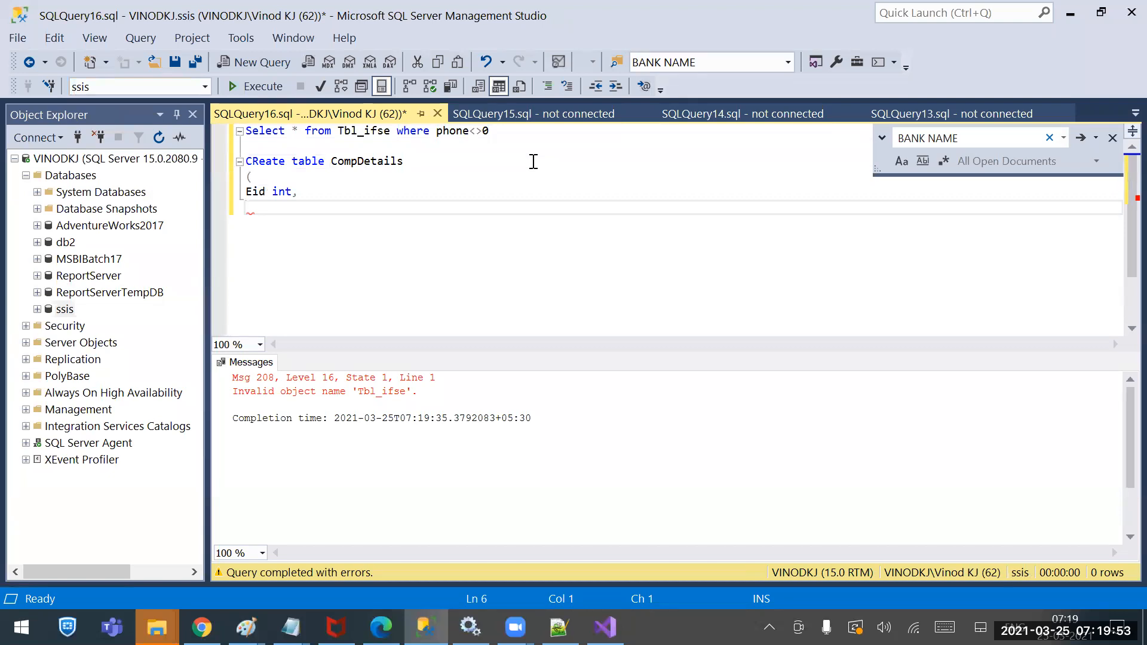
key("BackSpace")
key("BackSpace")
type("I")
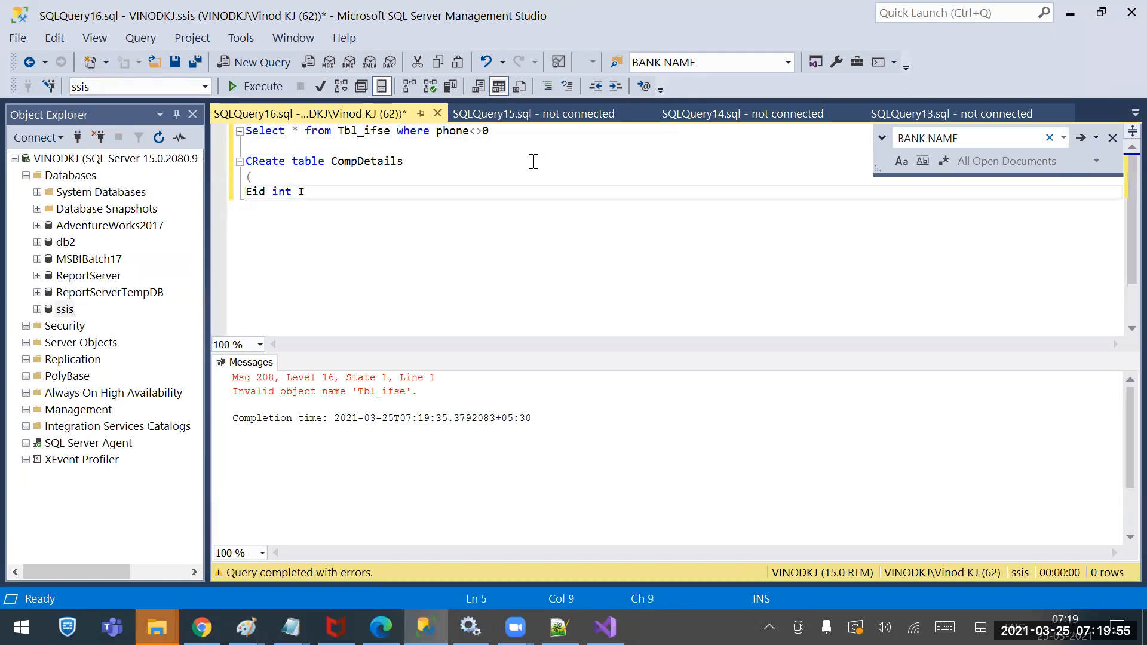
type("dentity")
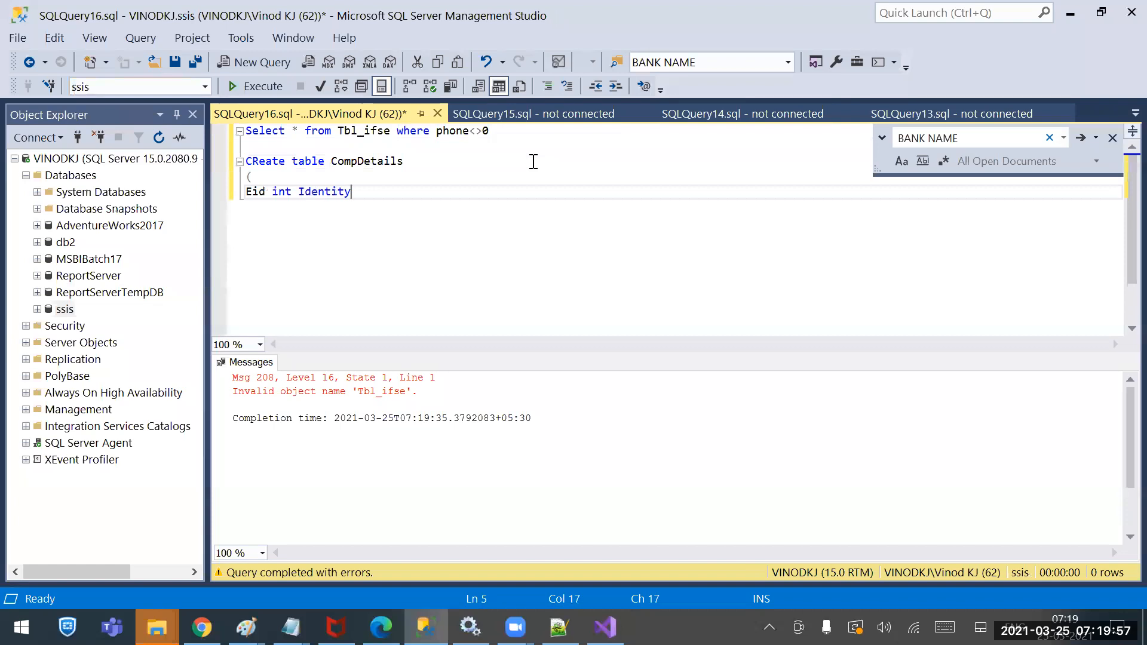
type("(1,1),")
key("Return")
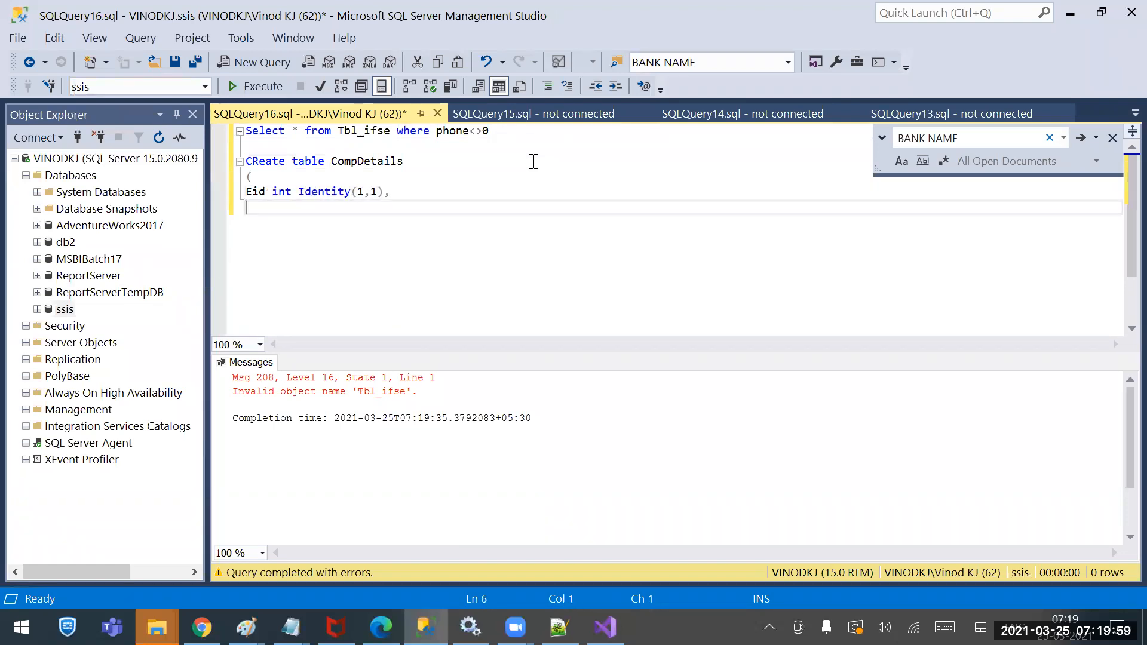
Add Ename, ECompanyname and Emailid Varchar(100) columns and Isactive bit, closing the column list
type("Ename Varchar")
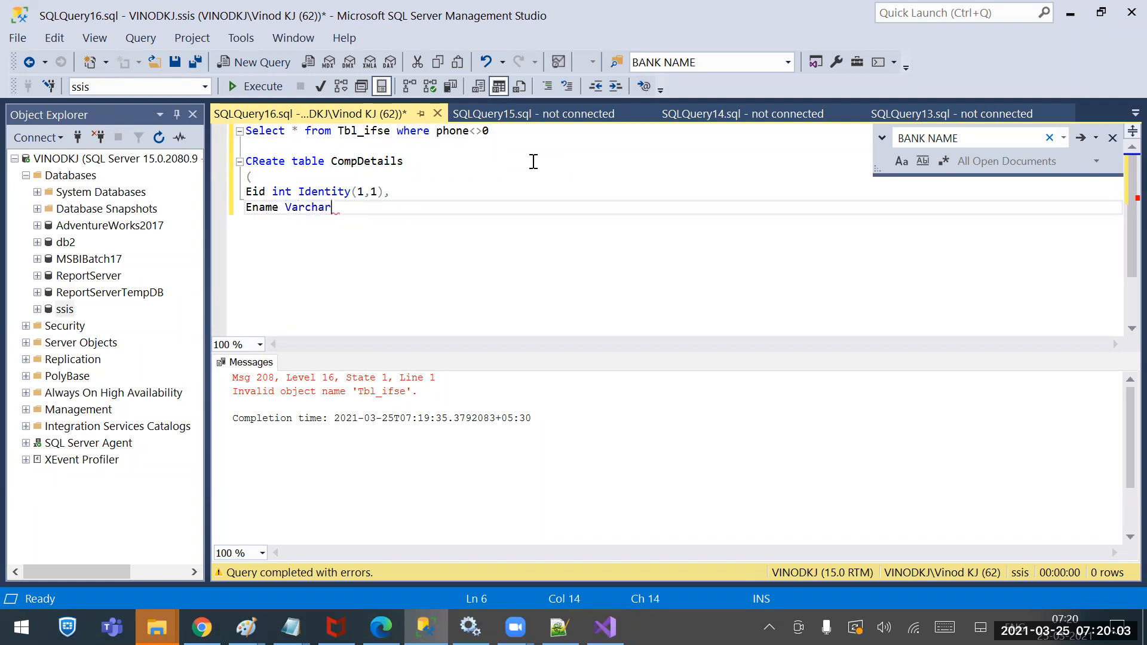
type("(100),")
key("Return")
type("E")
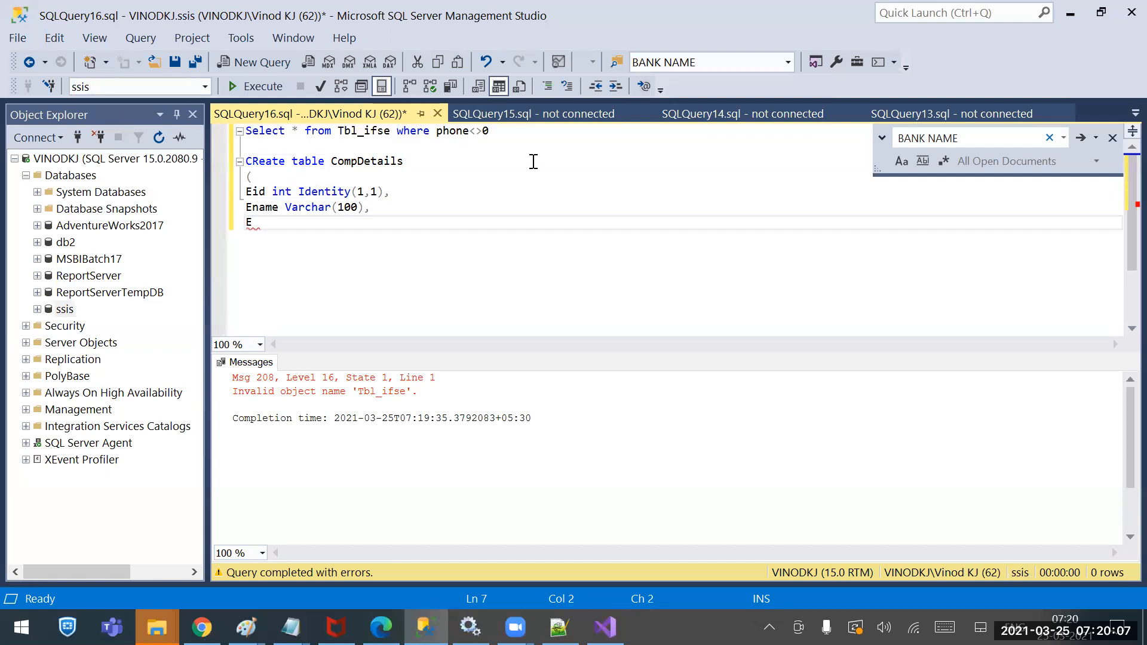
type("Compnayname vatcha")
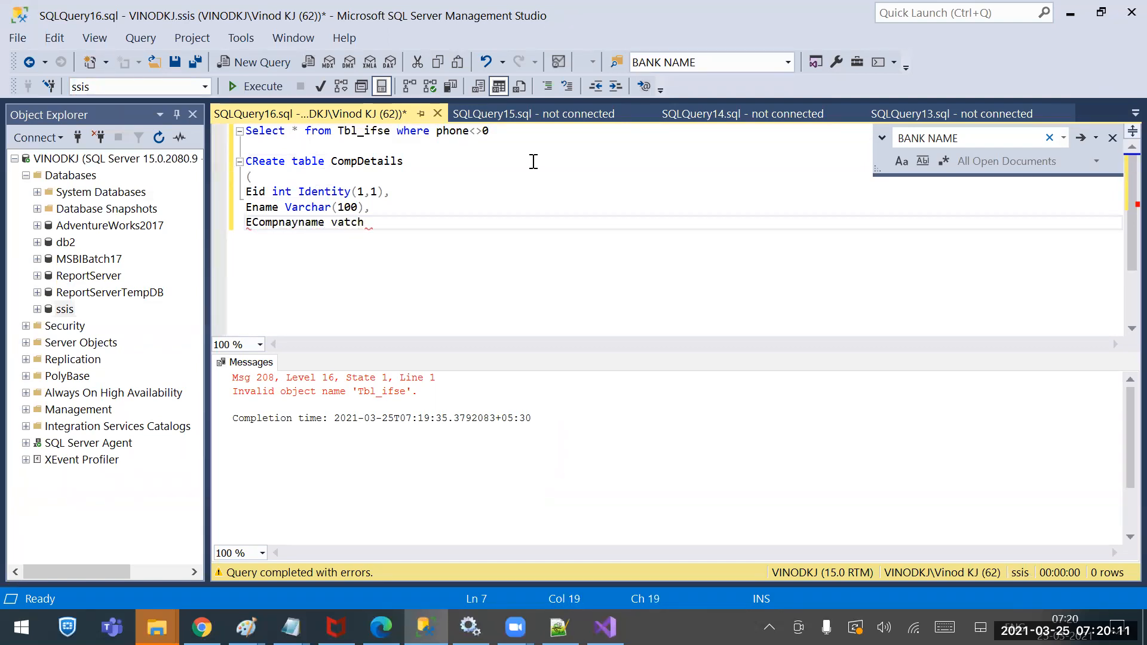
key("BackSpace")
key("BackSpace")
key("BackSpace")
key("BackSpace")
type("rchar(100),")
key("Return")
type("Emaqil")
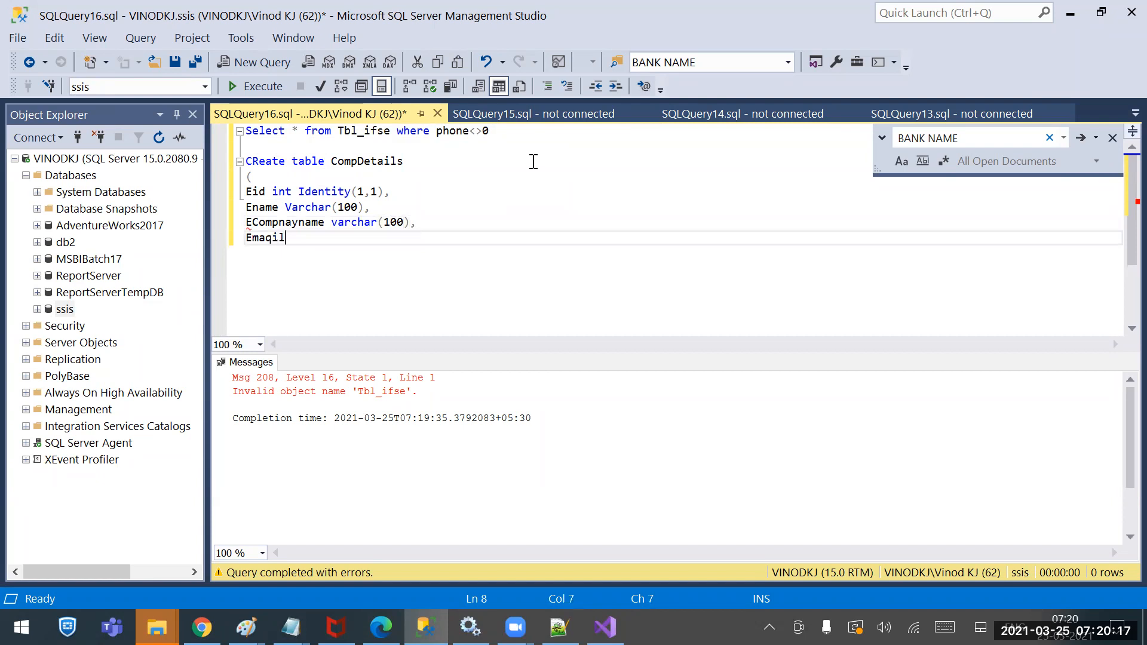
key("BackSpace")
key("BackSpace")
key("BackSpace")
type("ilid Varchar(100),")
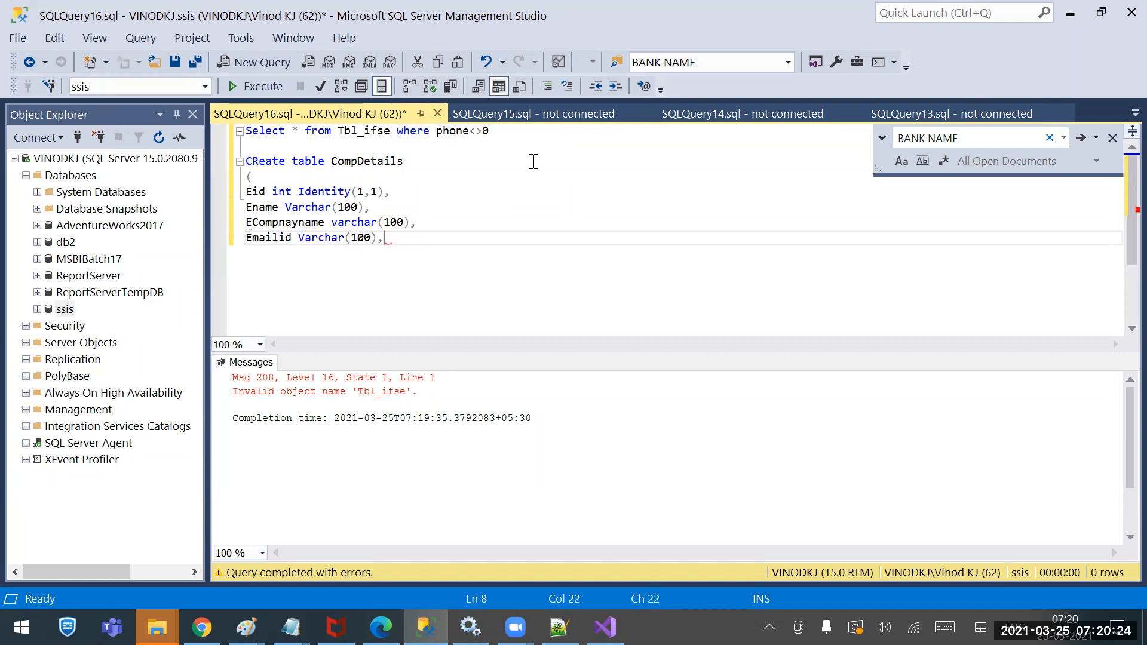
key("Return")
type("Isac")
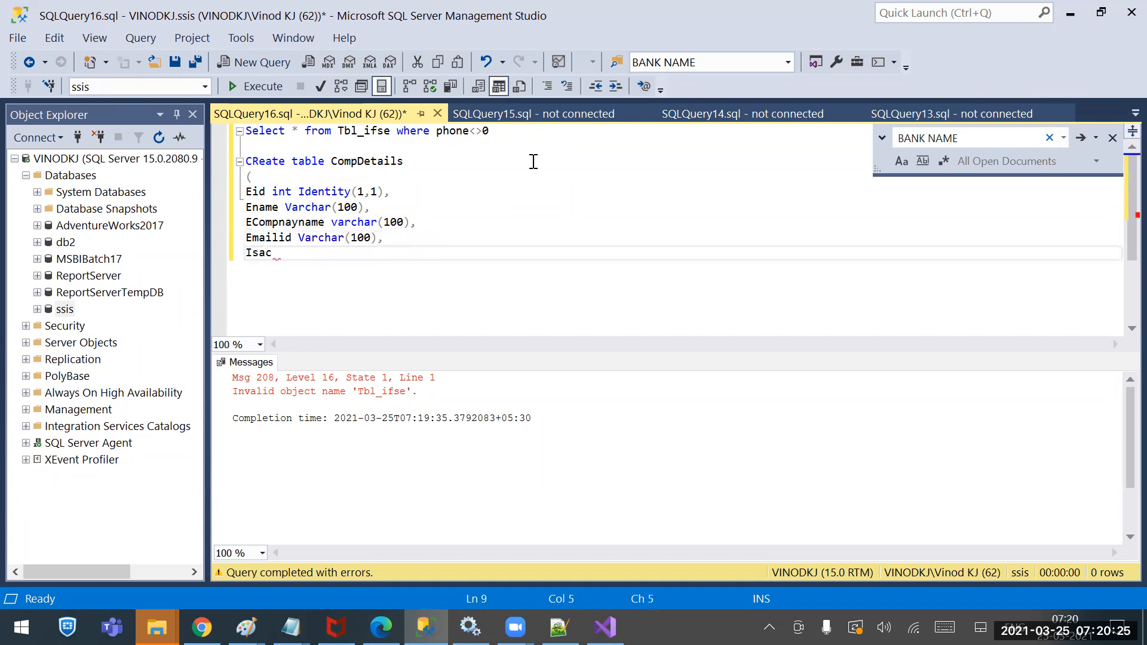
type("tive bit")
key("Return")
type(")")
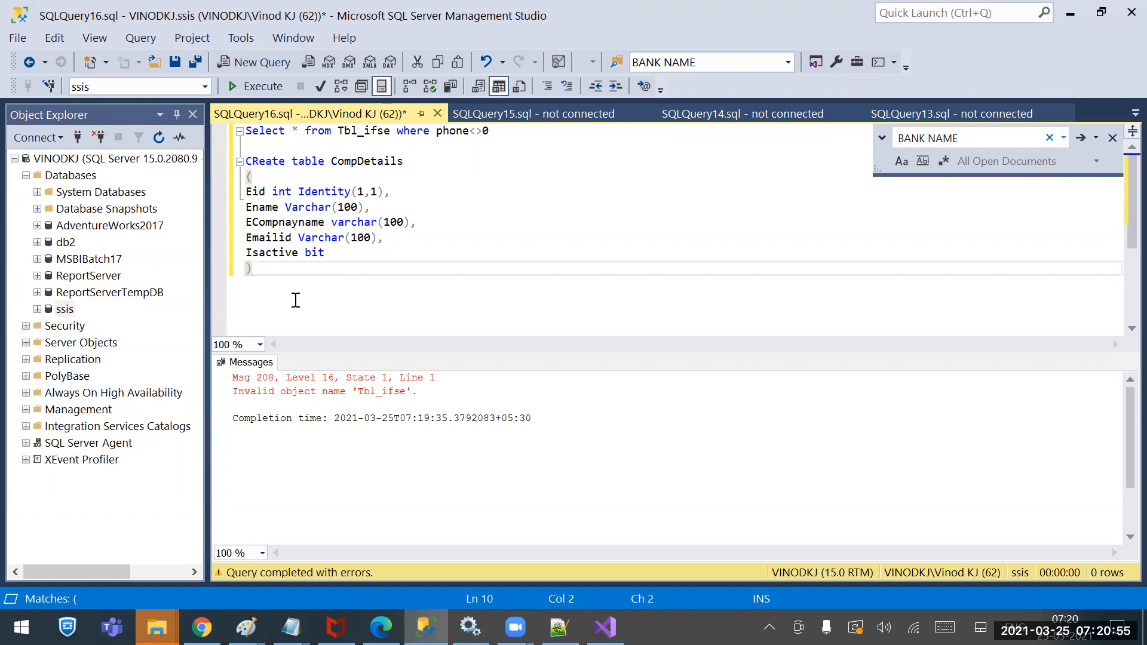
Correct the column name typo ECompnayname to ECompanyname
key("Up")
key("Up")
key("Up")
key("Right")
key("Right")
key("Right")
key("Right")
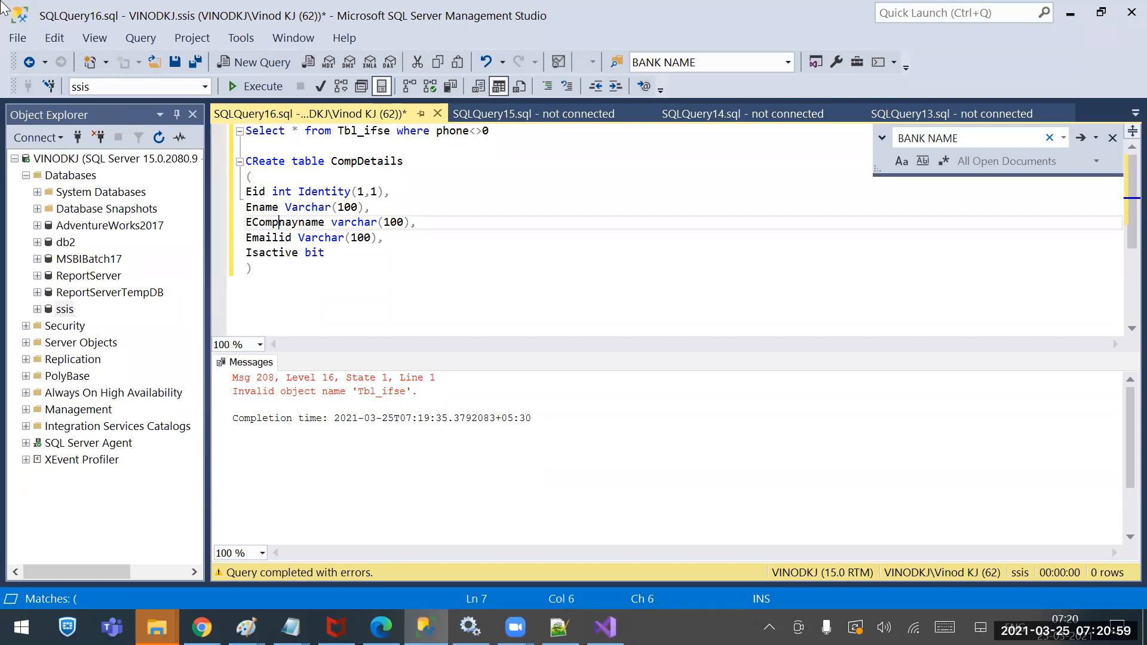
key("Right")
key("BackSpace")
key("Right")
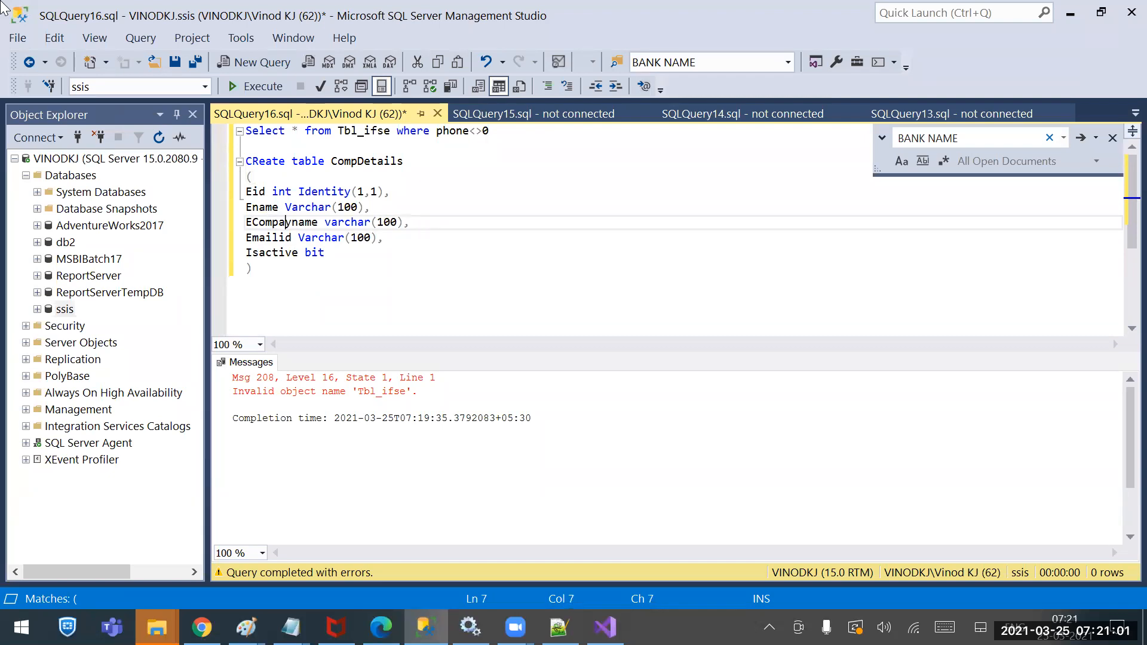
type("n")
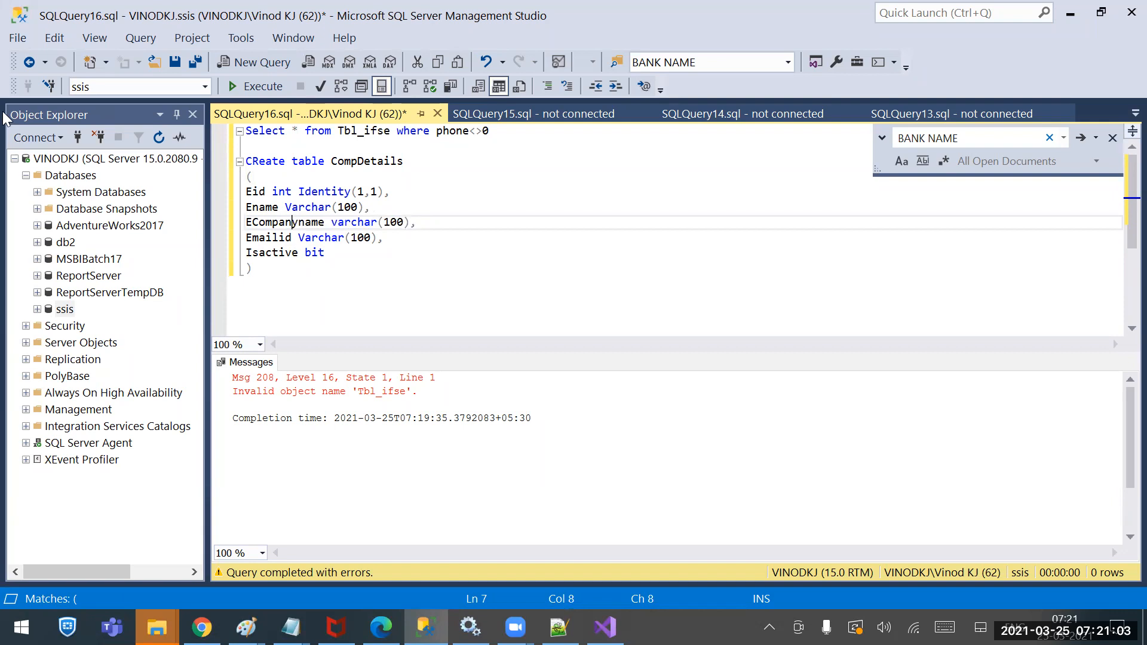
Select the whole CREATE TABLE statement and execute it
left_click(292, 287)
left_click_drag(292, 288, 216, 145)
left_click(257, 86)
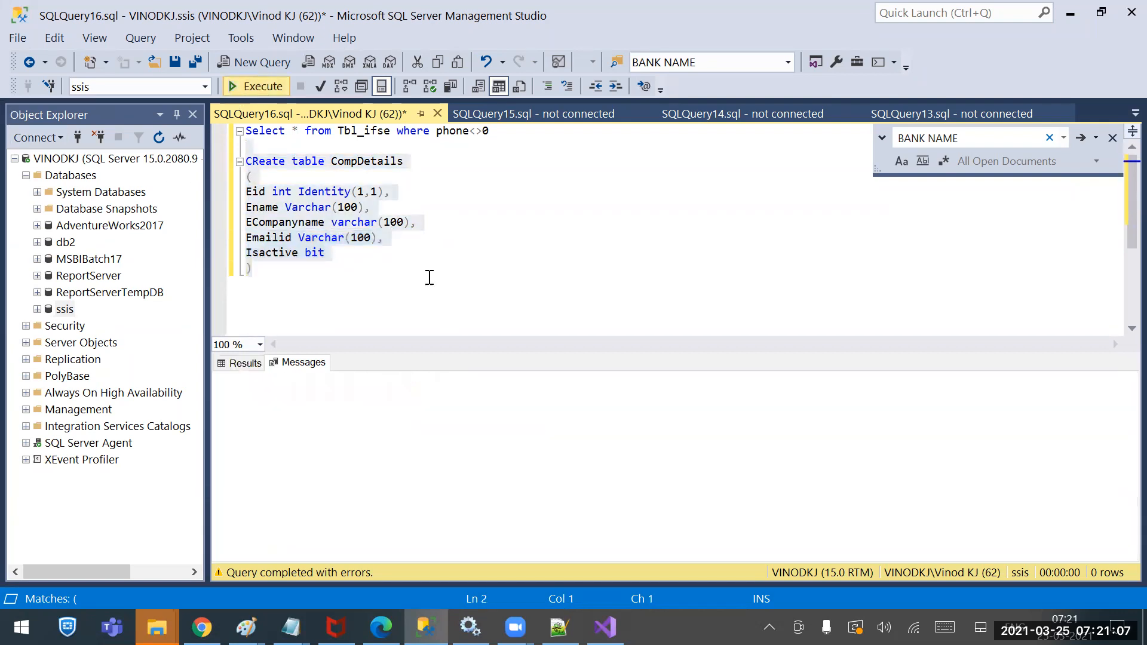
left_click(605, 628)
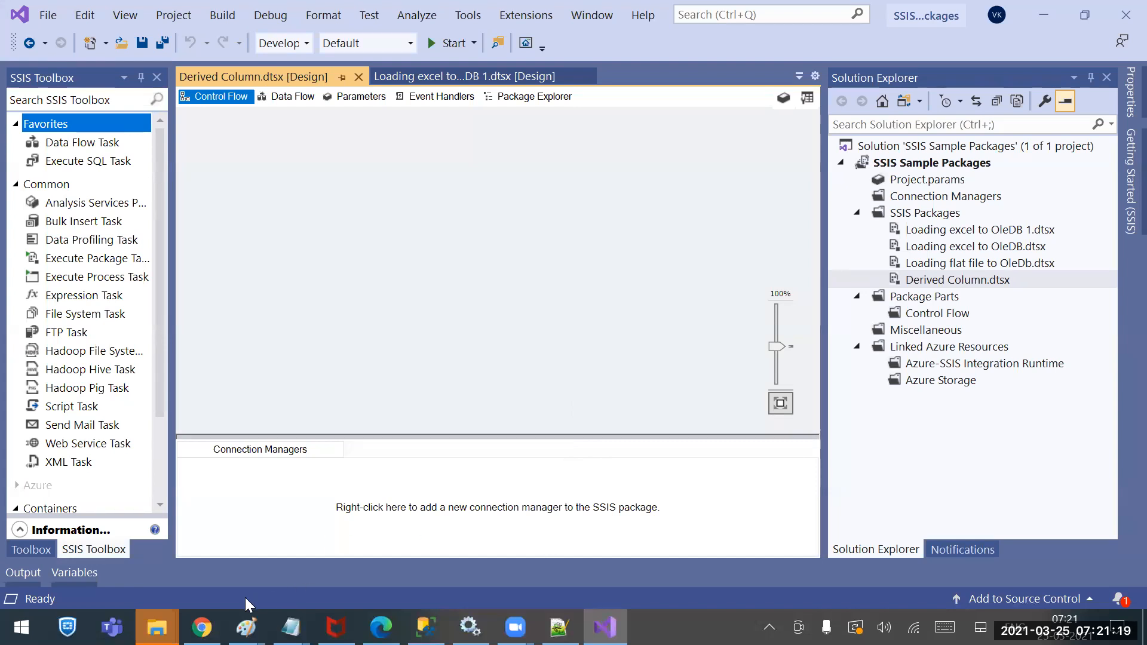
mouse_move(290, 627)
left_click(537, 543)
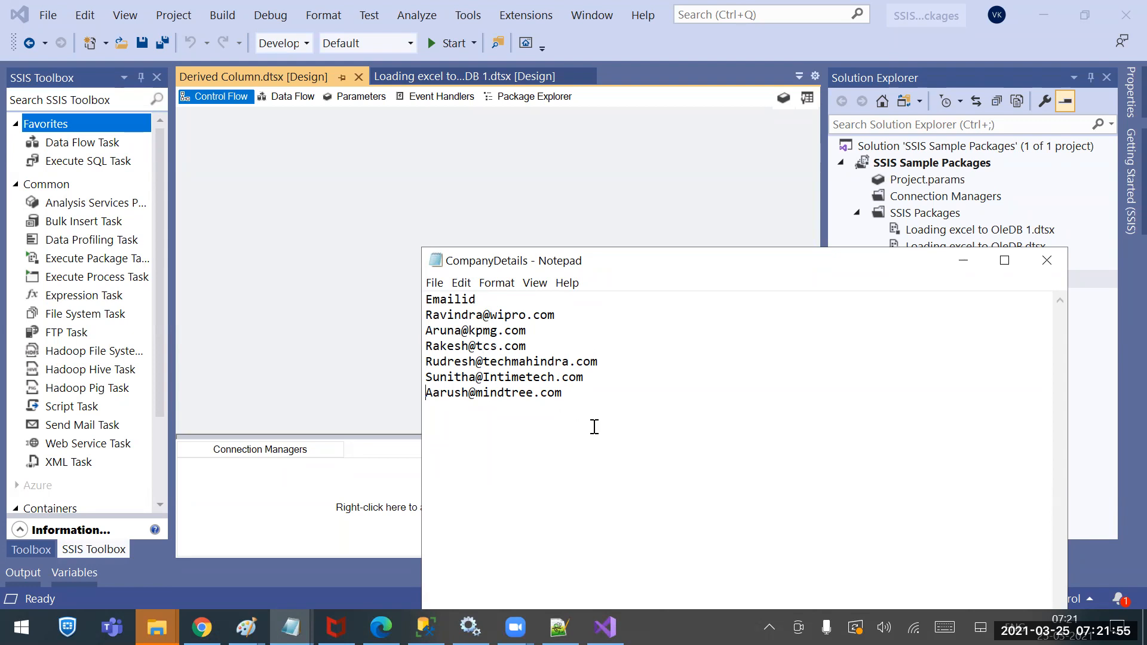
left_click_drag(573, 402, 369, 288)
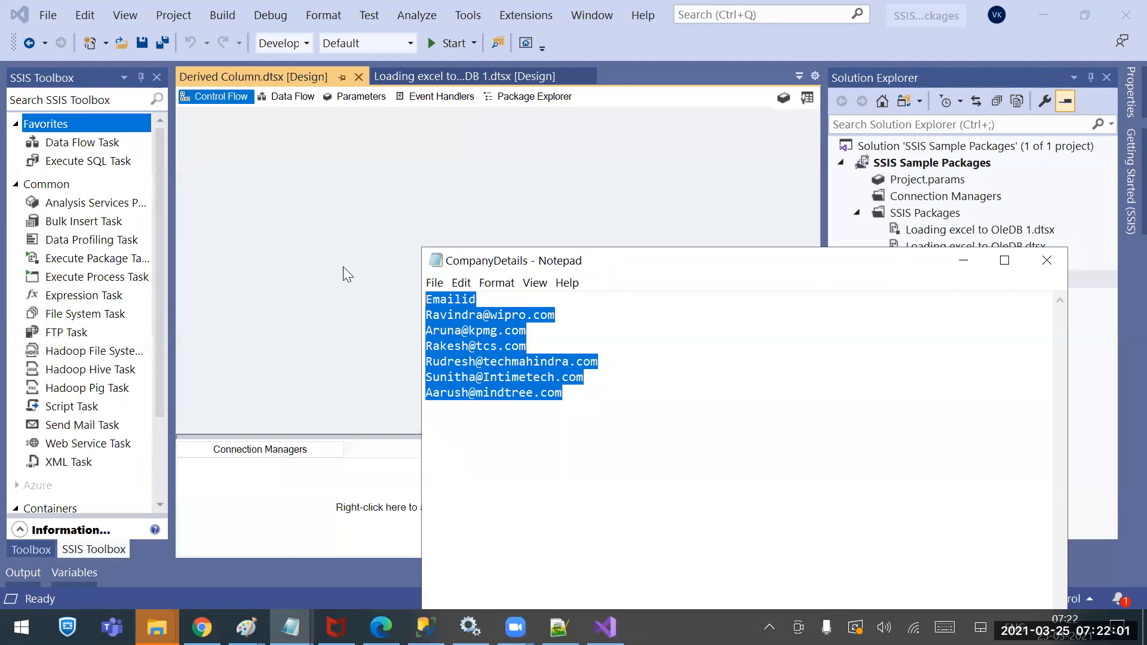
left_click(324, 171)
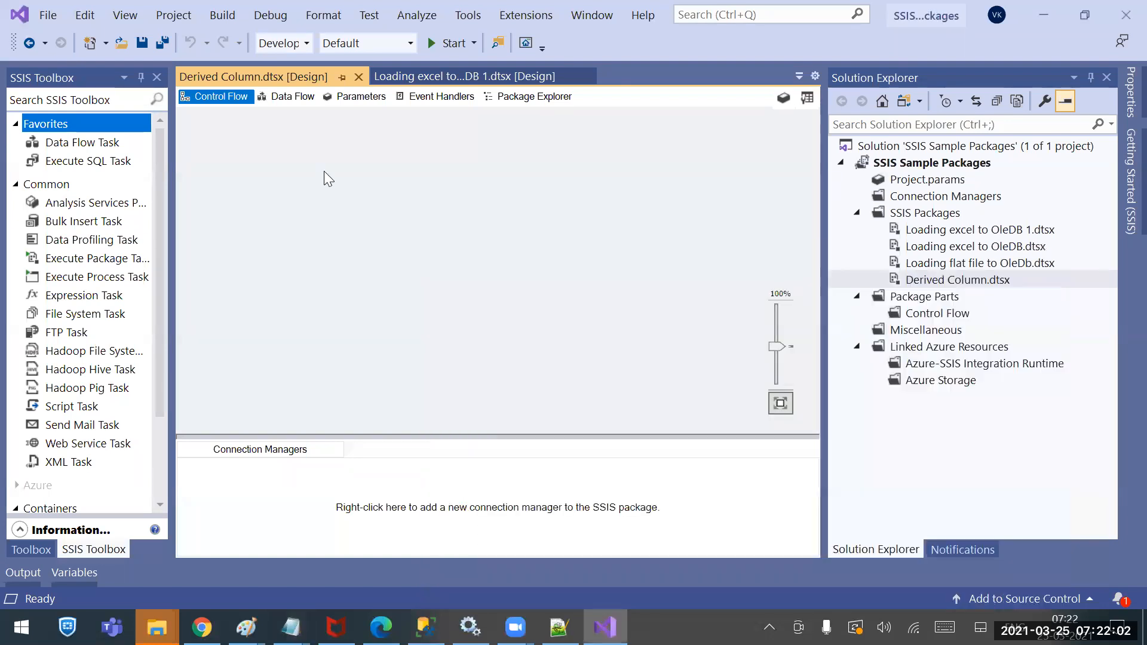
Add a FLATFILE connection manager and pick CompanyDetails from Sources using the All files (*.*) filter
right_click(263, 487)
left_click(132, 471)
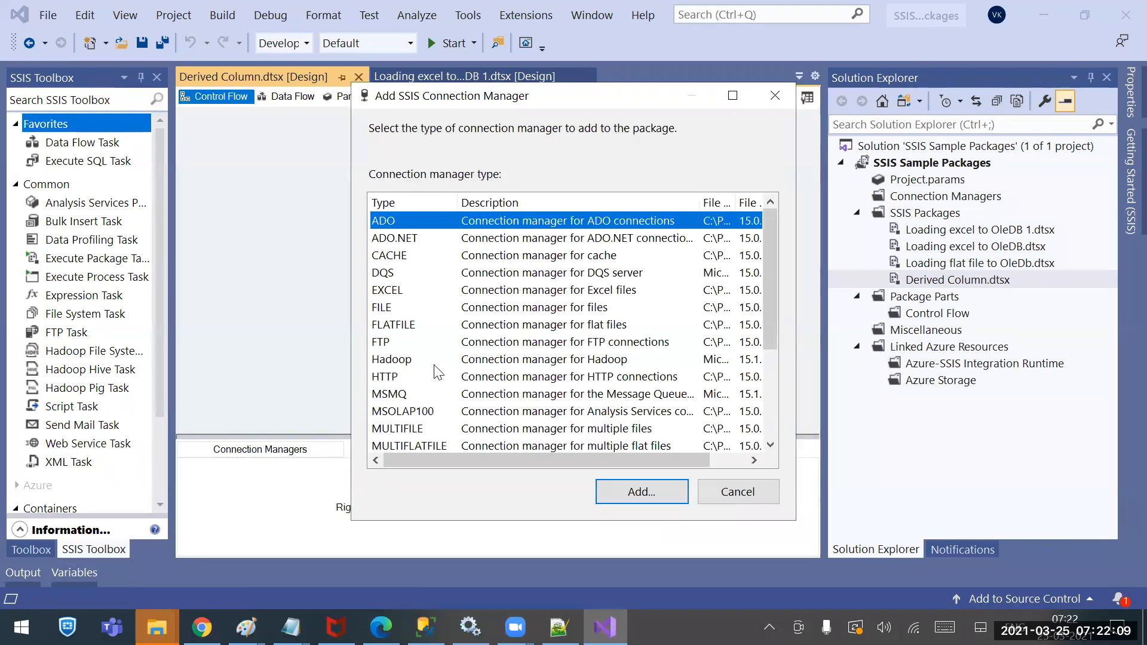
left_click(427, 324)
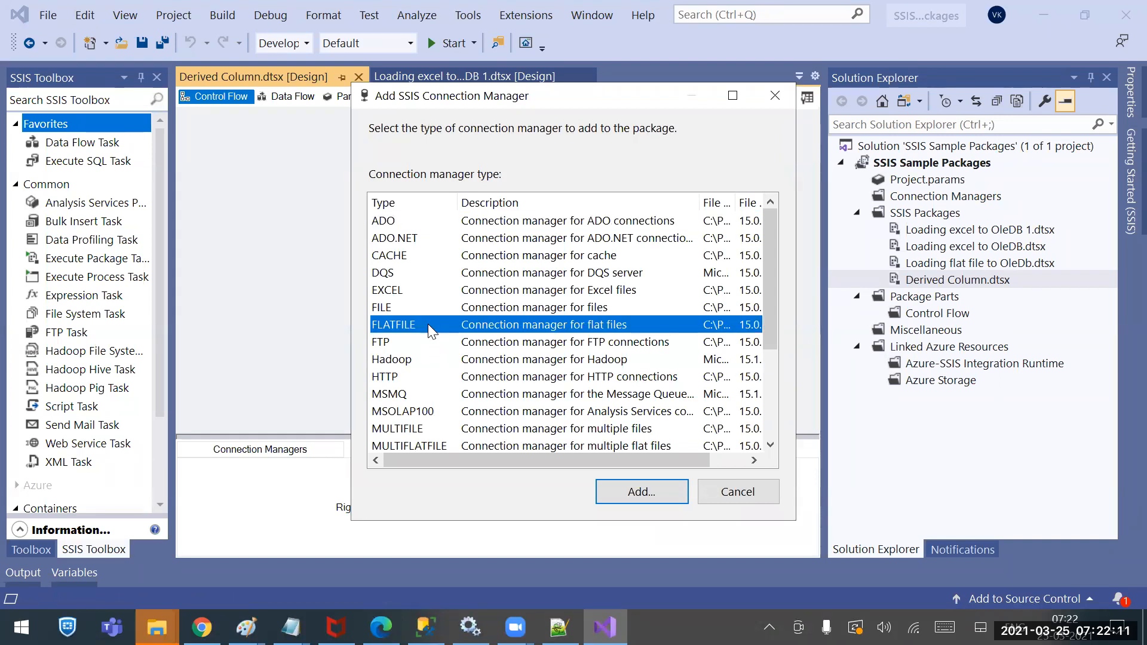
left_click(639, 492)
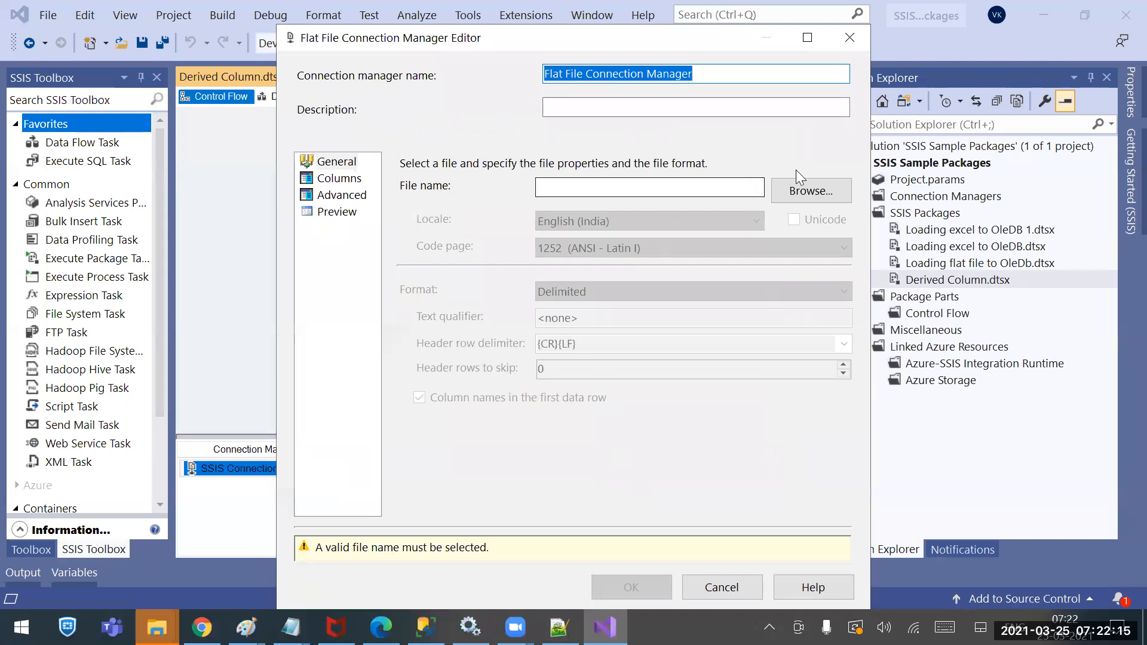
left_click(807, 191)
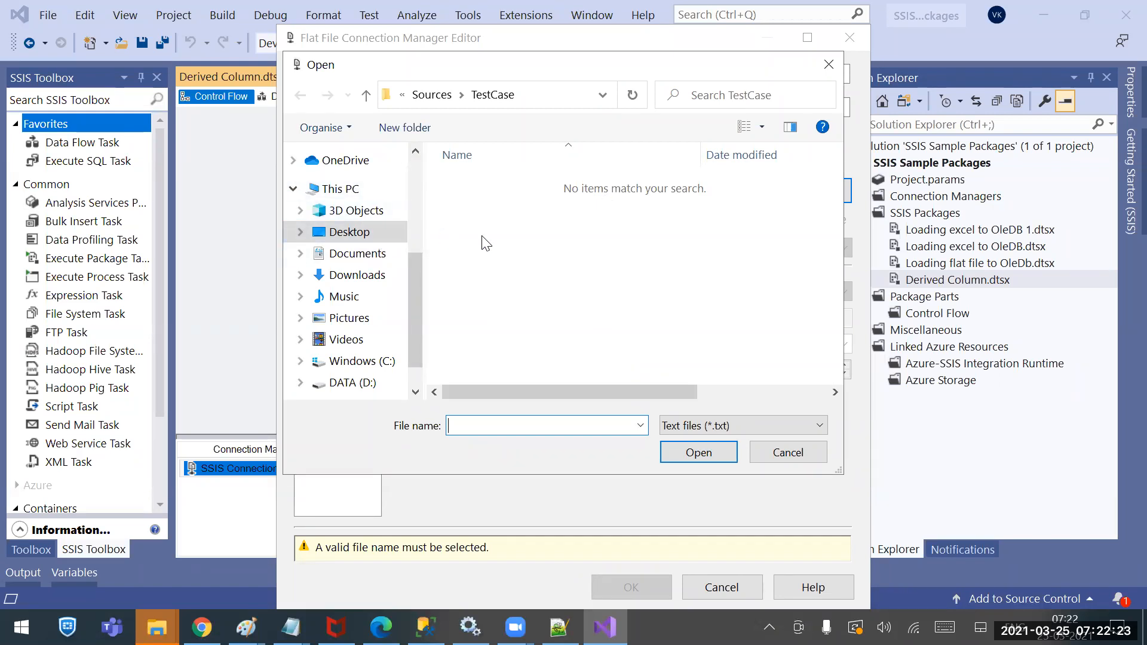
left_click(694, 427)
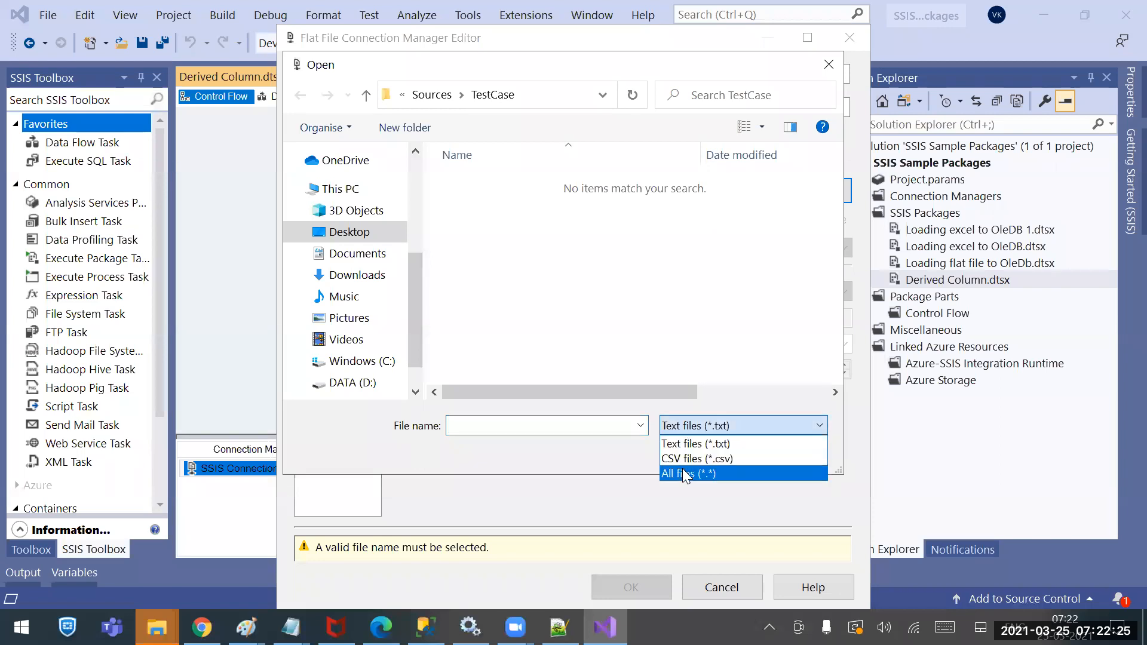
left_click(673, 473)
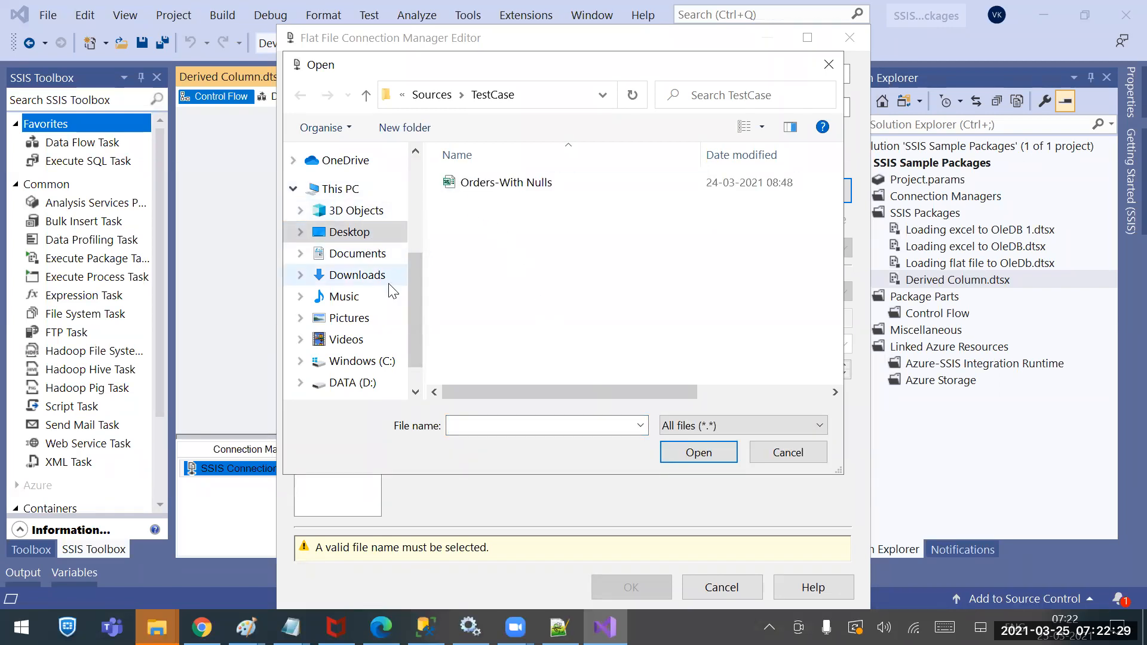
scroll(378, 251, "up", 3)
left_click(362, 339)
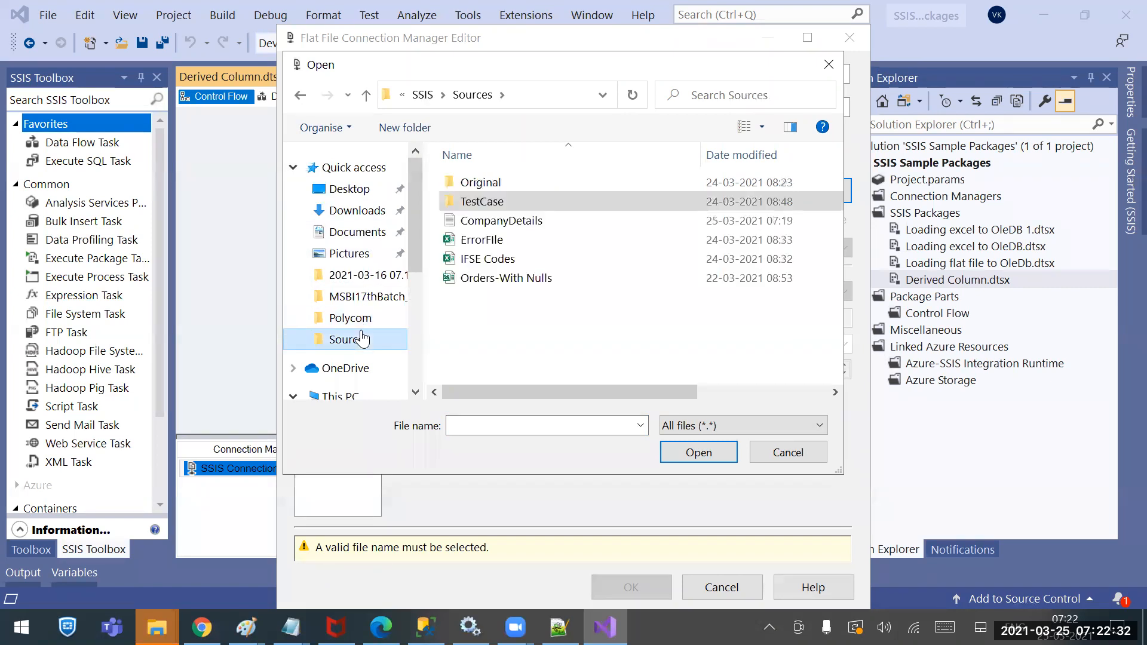
double_click(524, 221)
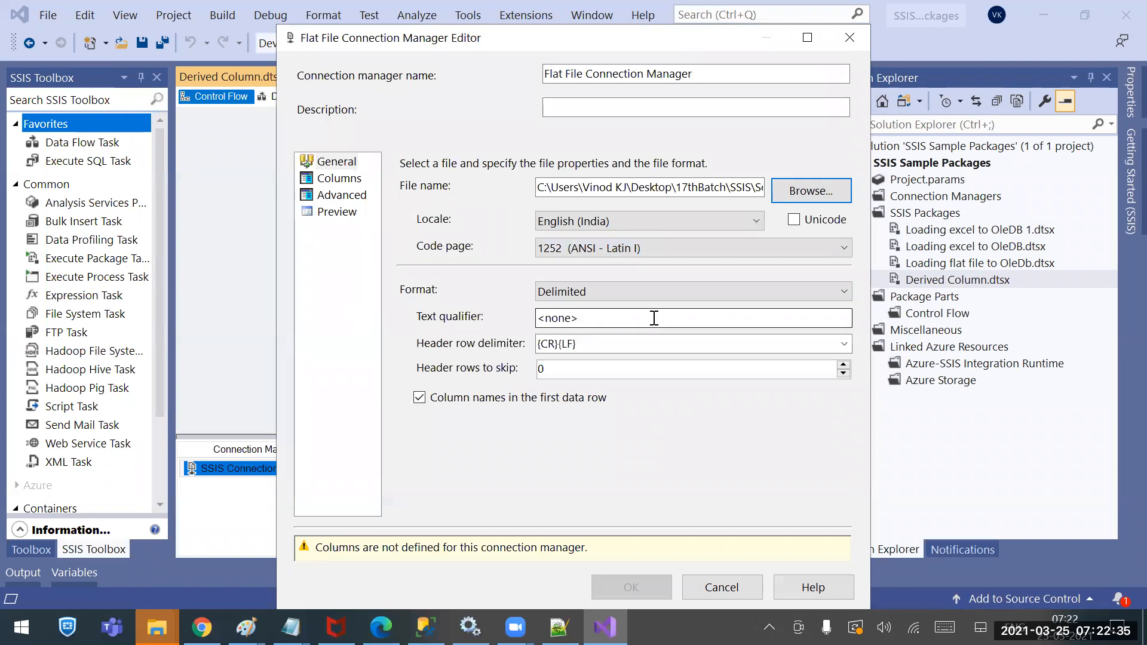
Set the column delimiter to Comma, after briefly trying Semicolon, and refresh the email preview
left_click(589, 317)
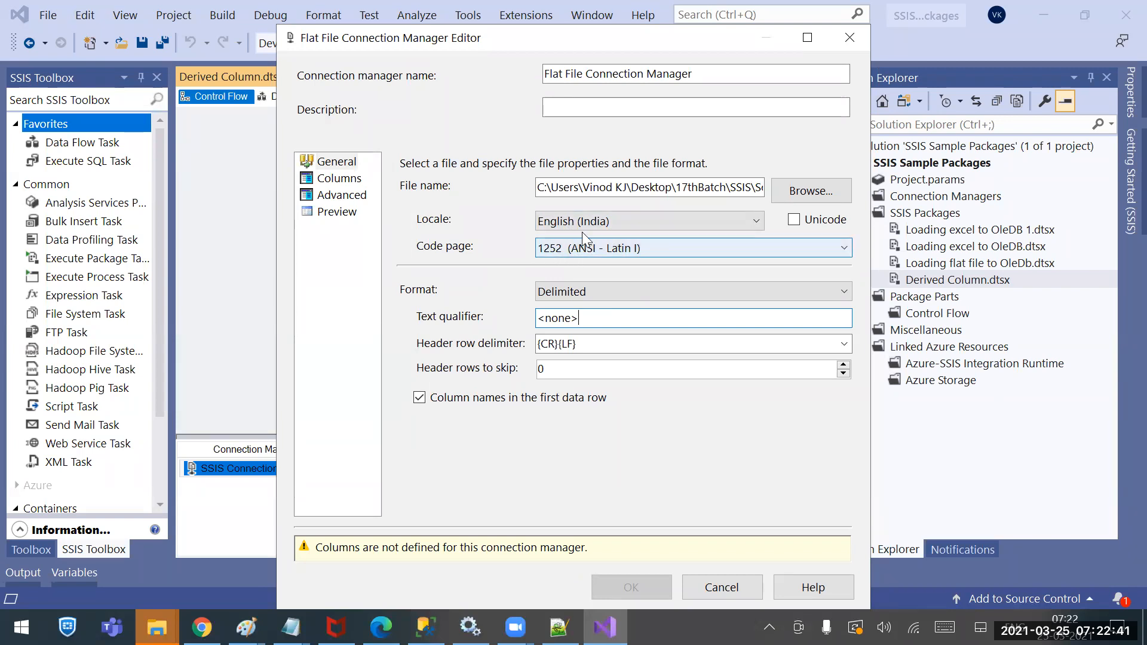
left_click(327, 181)
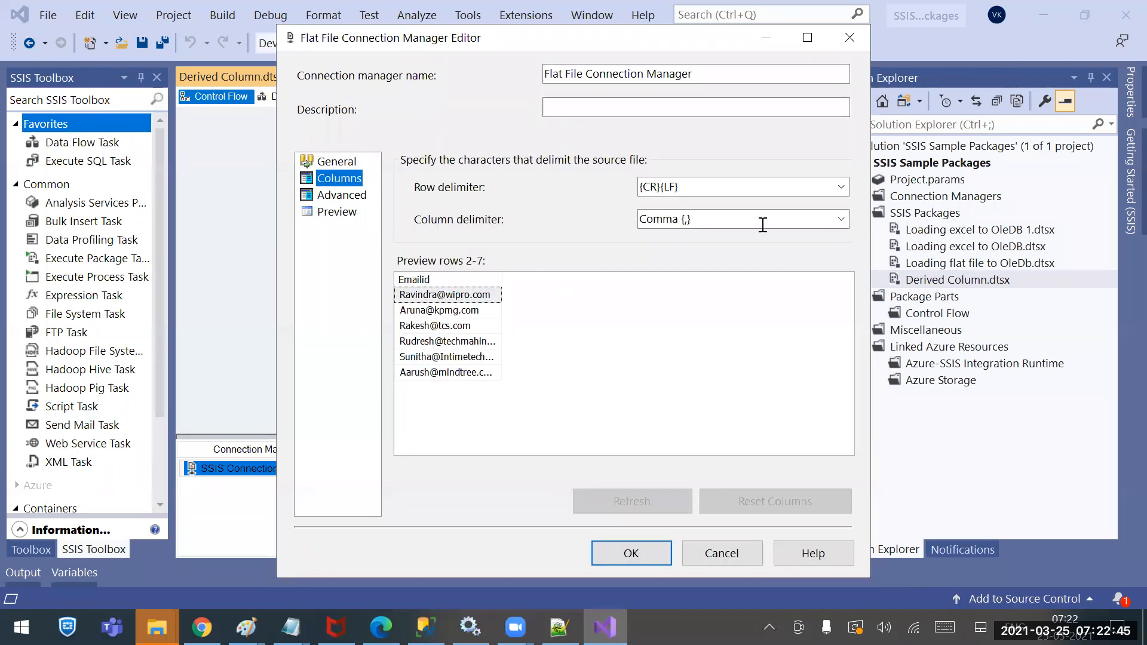
left_click(846, 225)
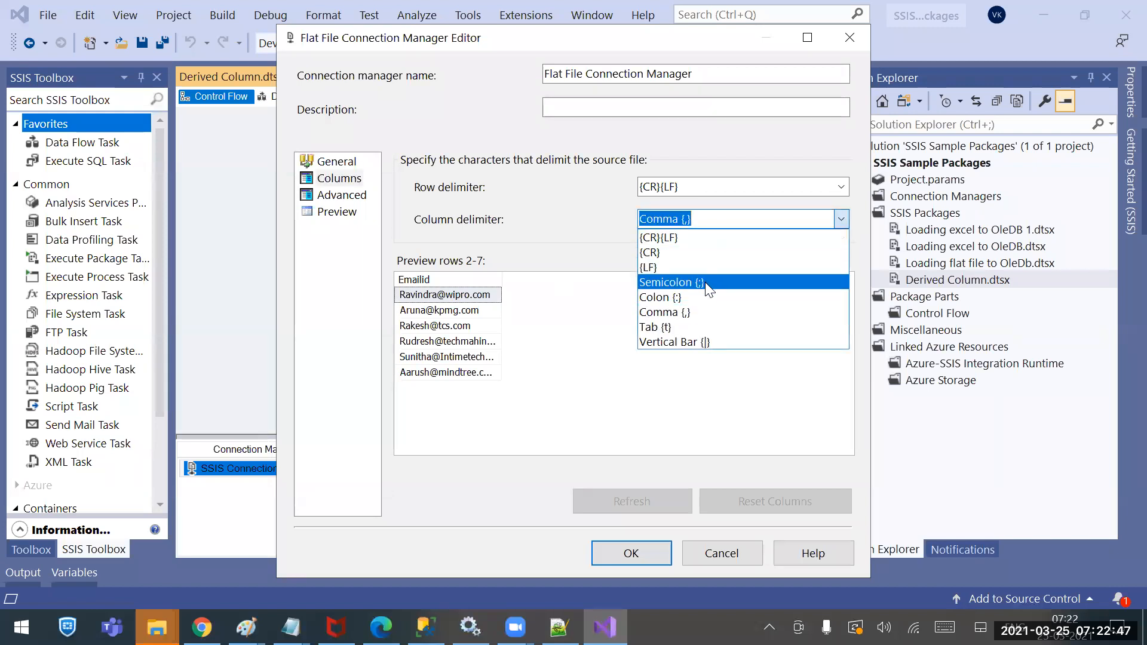
left_click(707, 282)
left_click(659, 501)
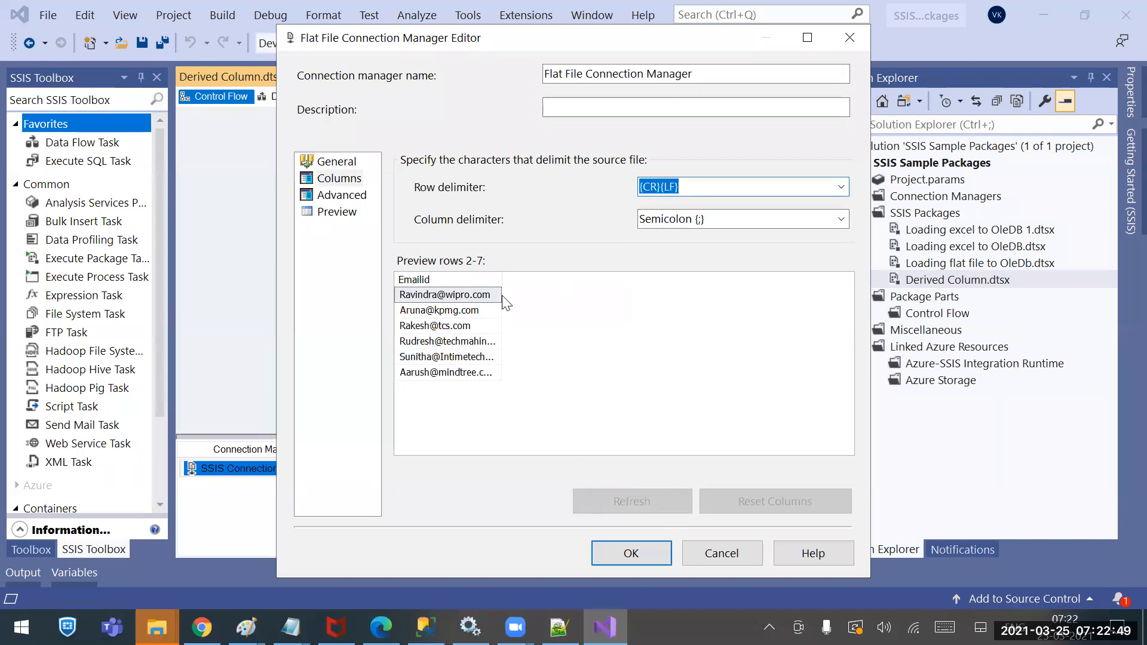
left_click_drag(502, 281, 581, 281)
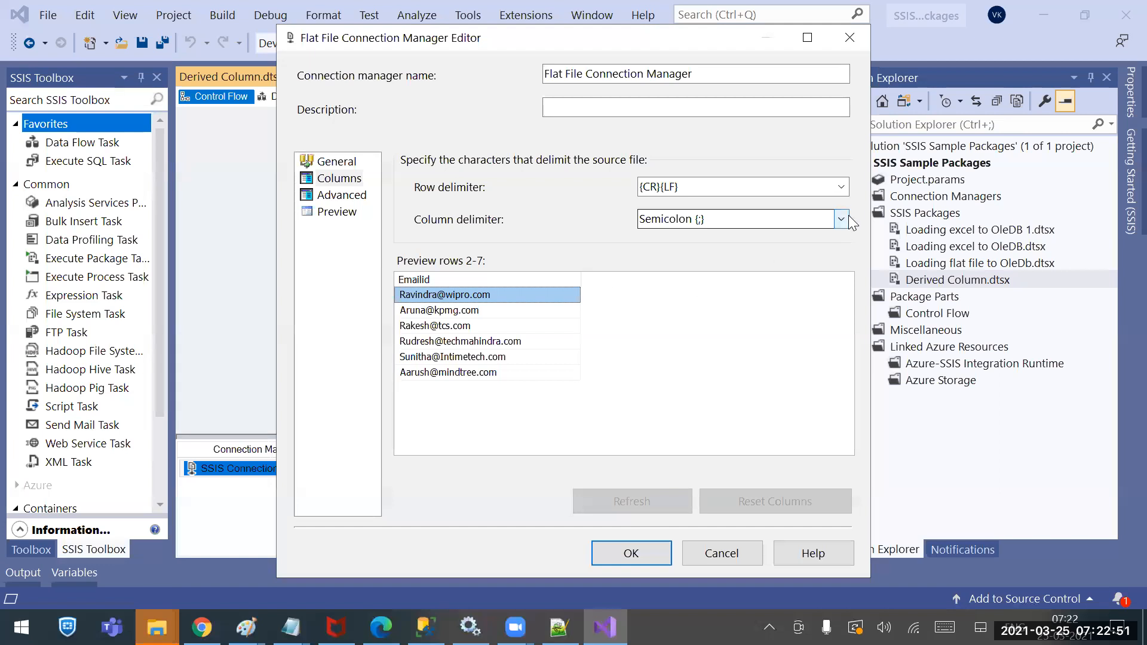
left_click(841, 219)
left_click(665, 312)
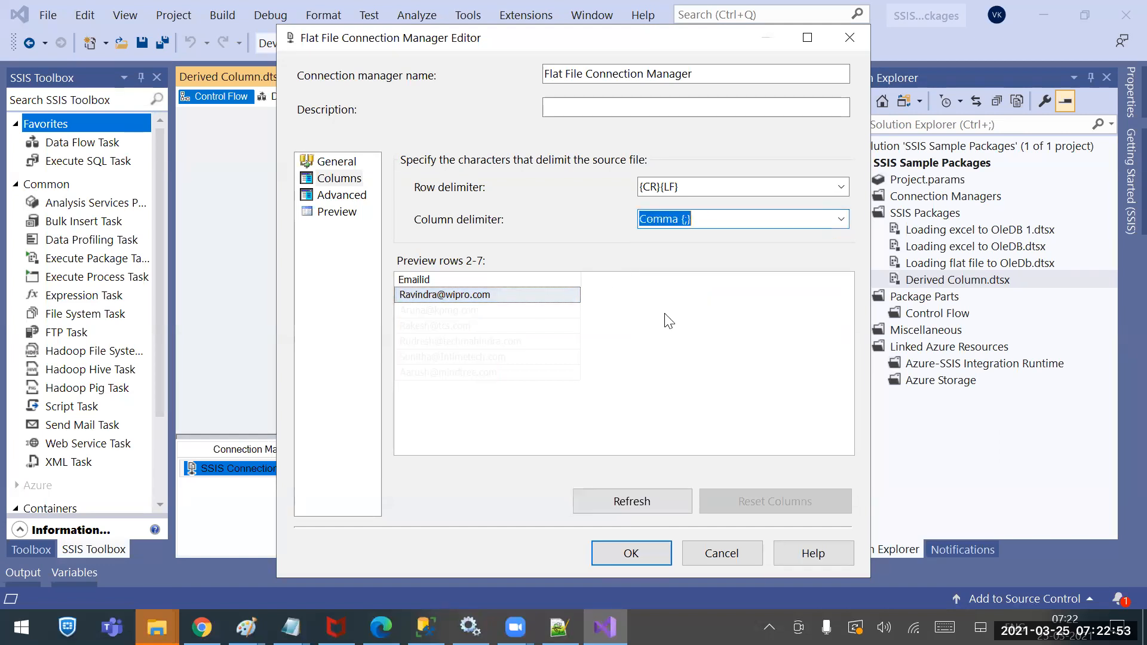
left_click(638, 489)
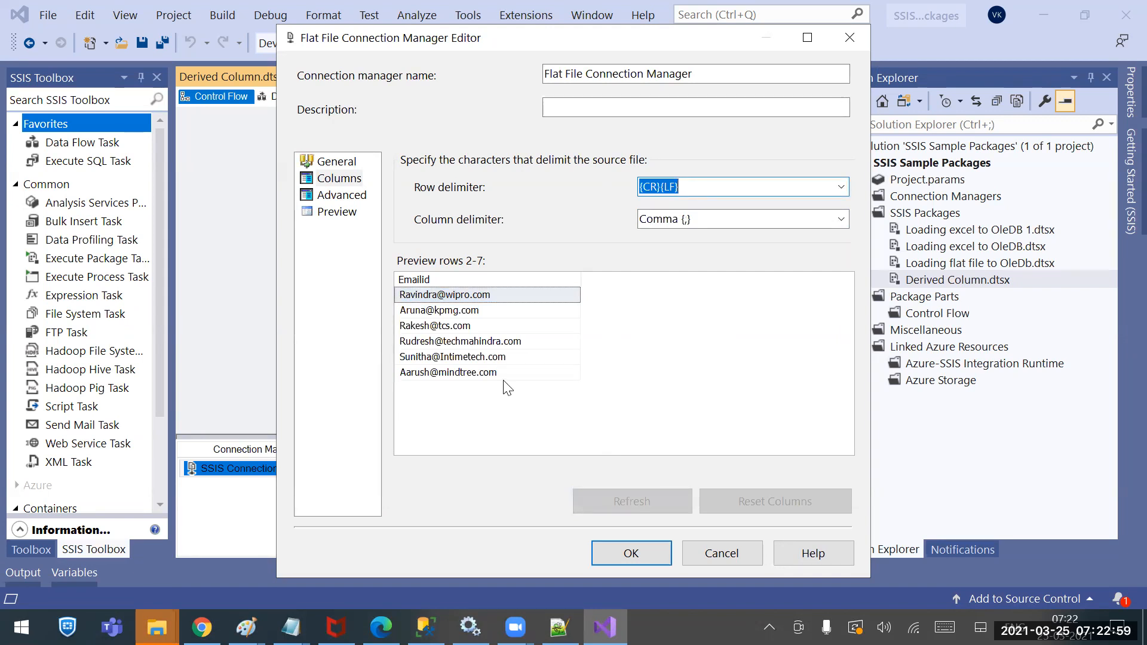
Set the Emailid OutputColumnWidth to 100, check the preview, and save the connection
left_click(357, 196)
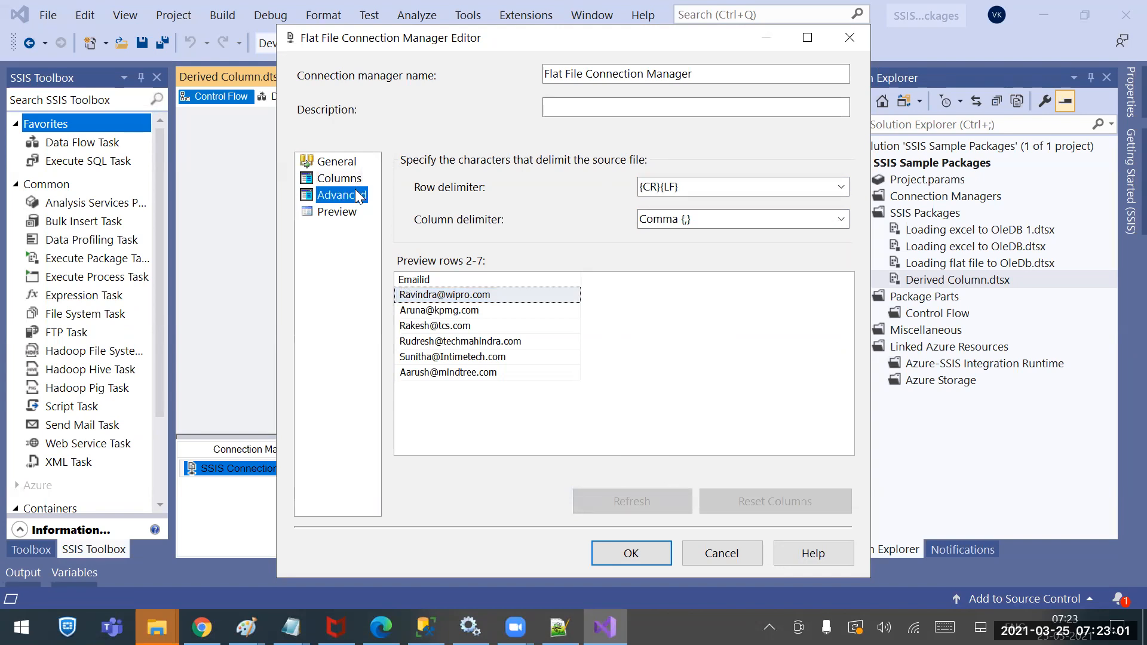
left_click(740, 341)
double_click(740, 341)
type("100")
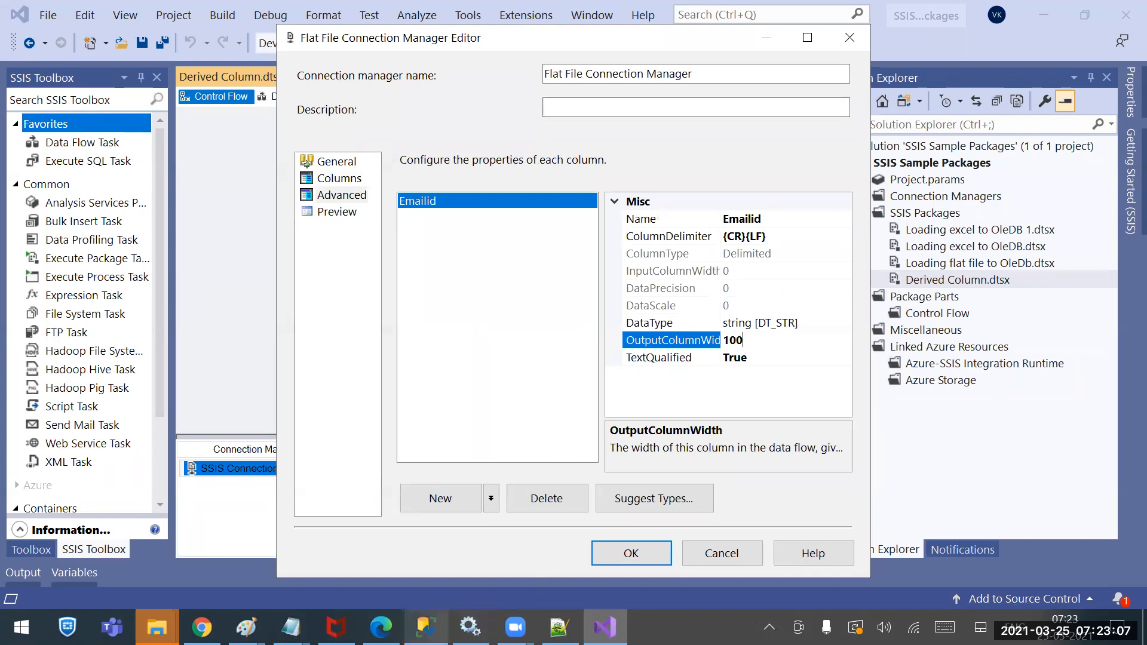
left_click(426, 627)
left_click_drag(252, 269, 246, 145)
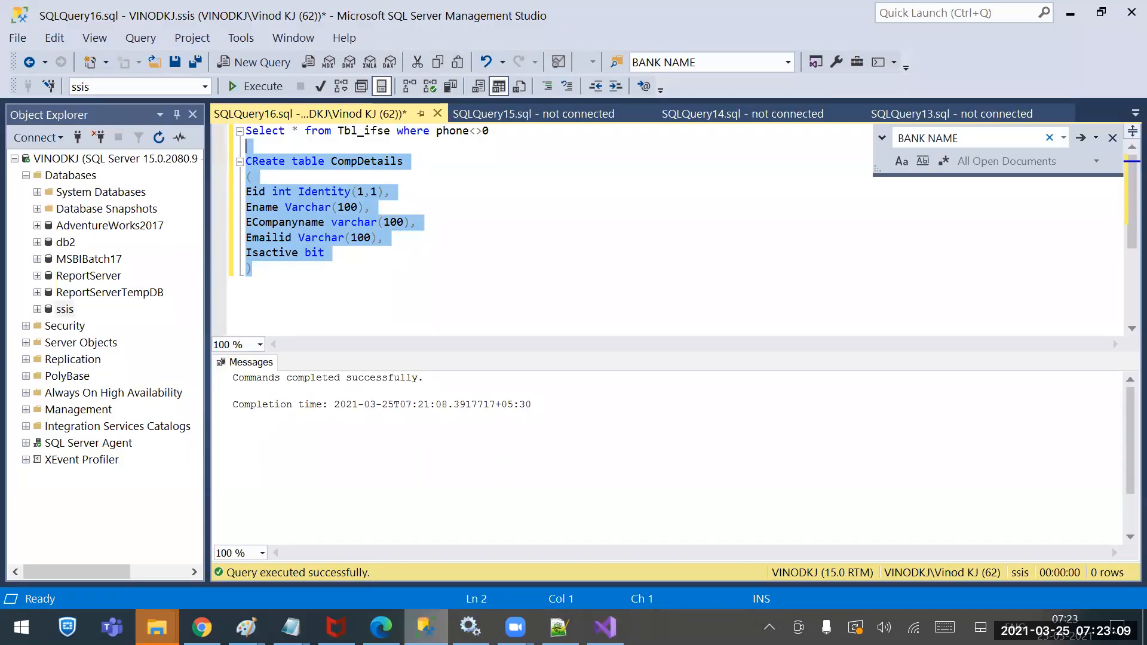
key("alt+Tab")
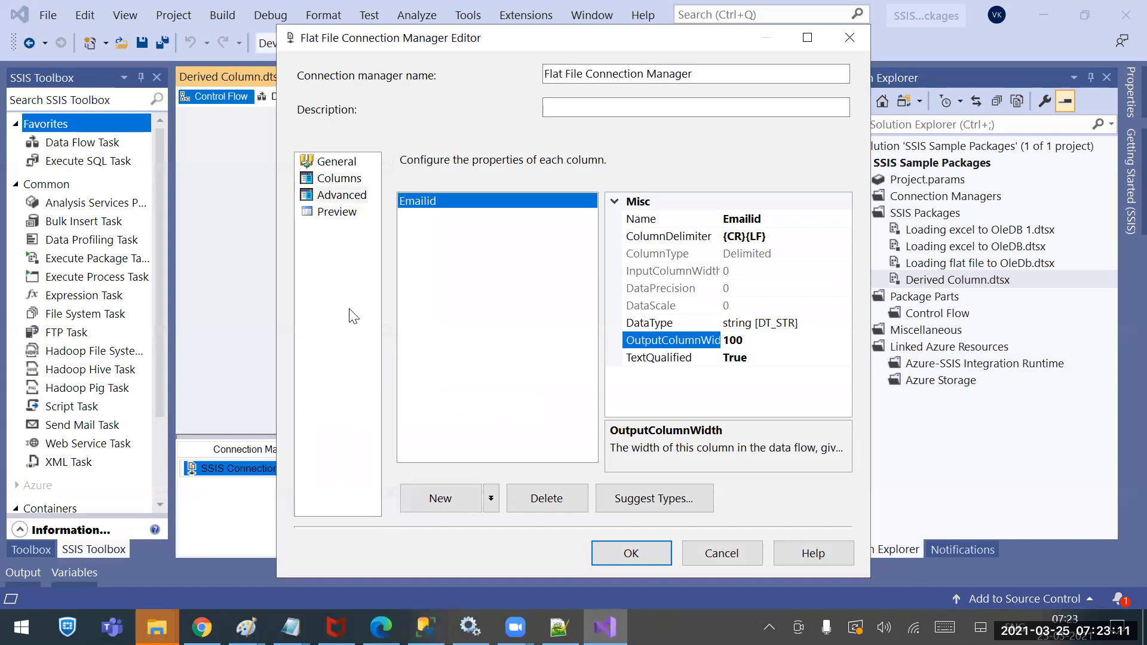
left_click(342, 219)
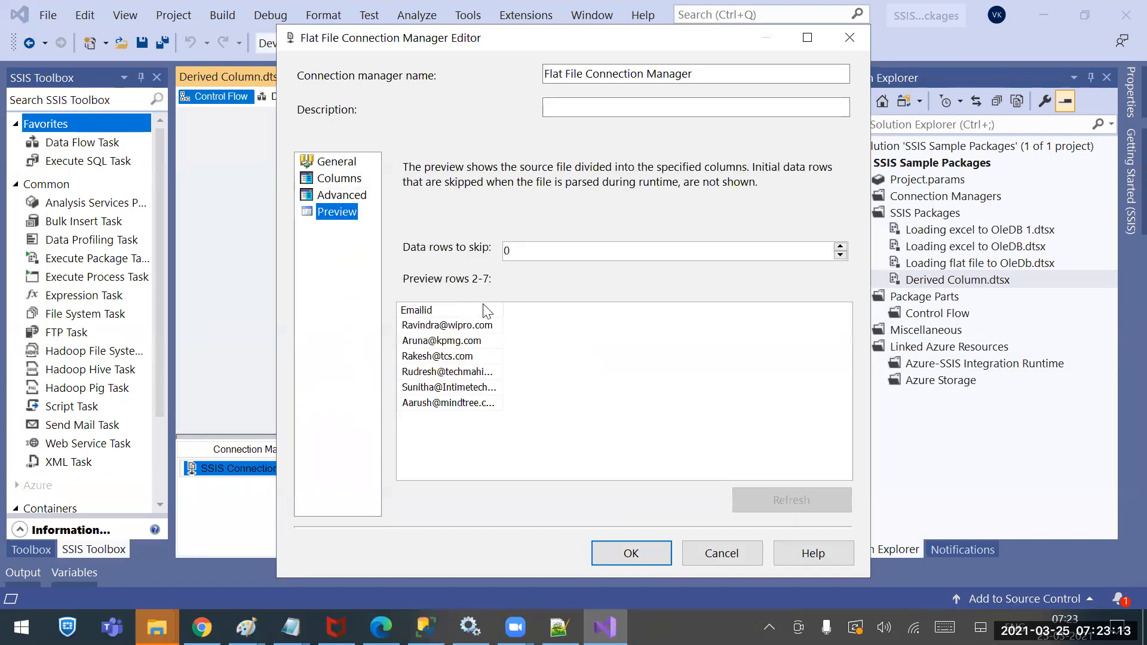
left_click_drag(503, 311, 590, 325)
left_click(654, 547)
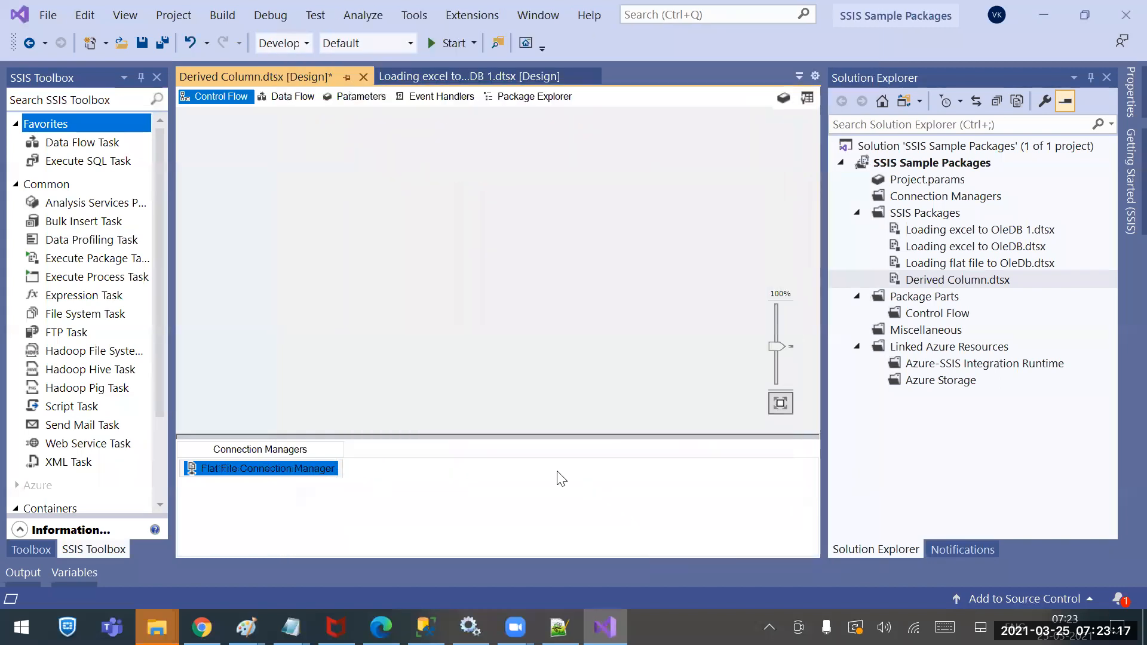
Add an OLE DB connection manager using the existing ssis database connection
right_click(315, 469)
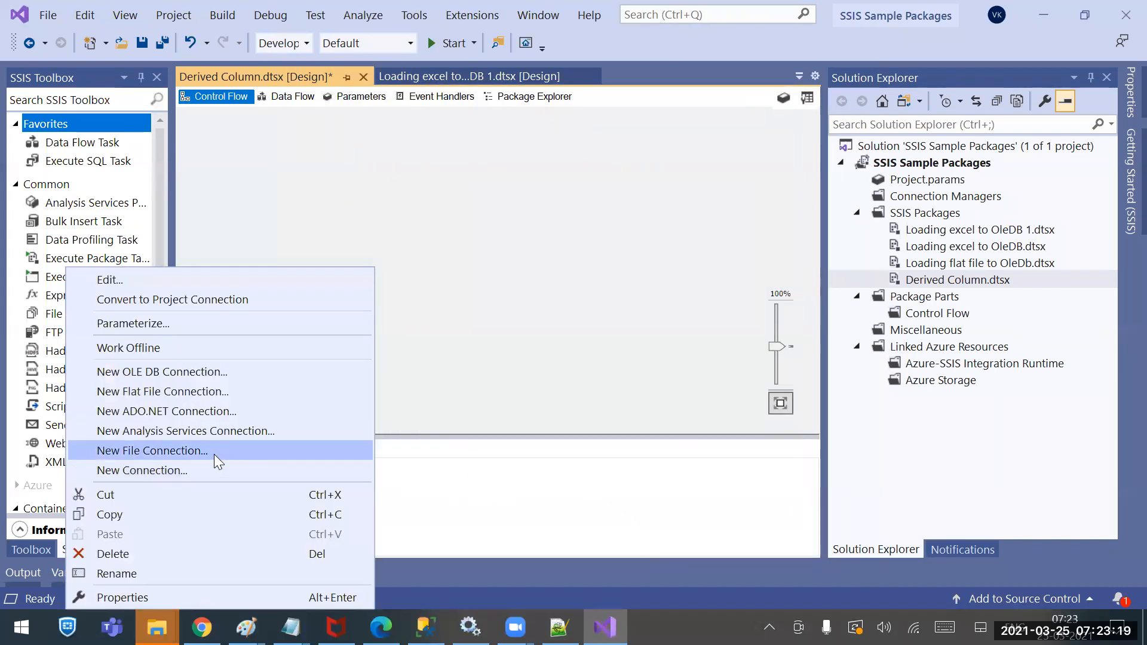
left_click(181, 371)
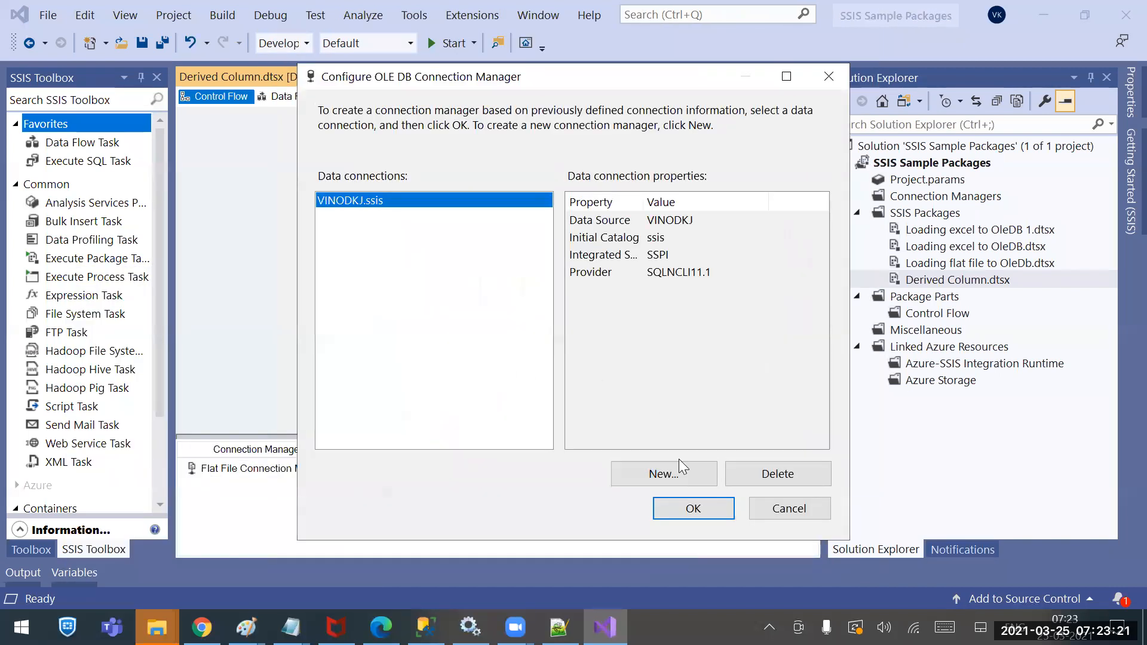
left_click(690, 508)
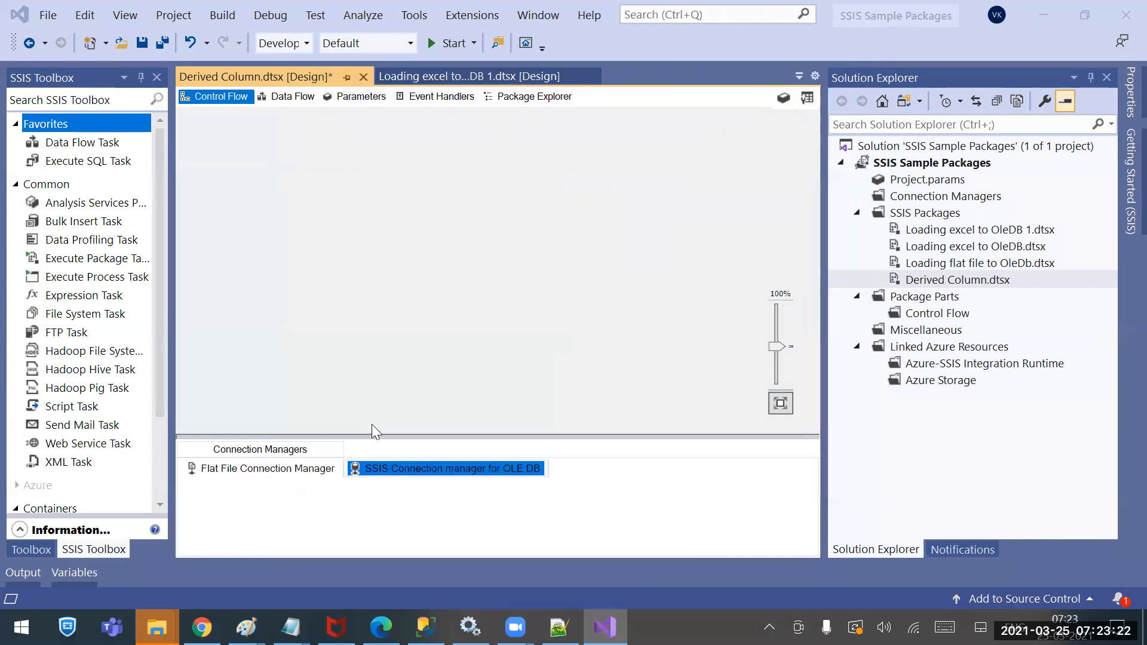
Rename the flat file connection manager to Source Conn
left_click(297, 468)
right_click(296, 468)
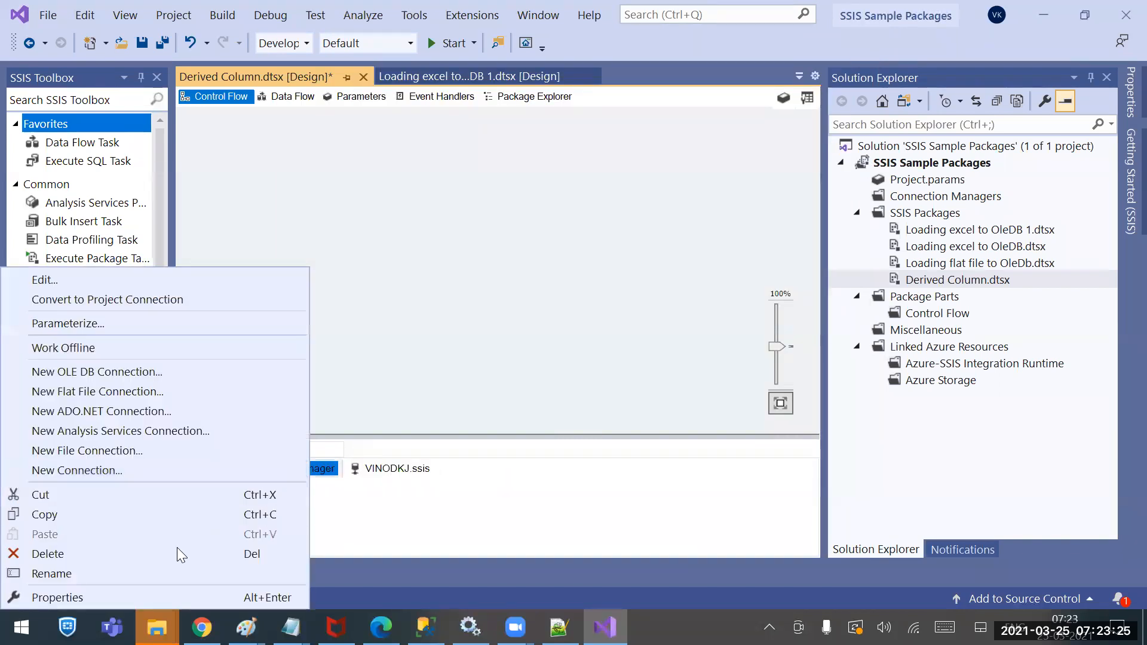
left_click(155, 572)
type("So")
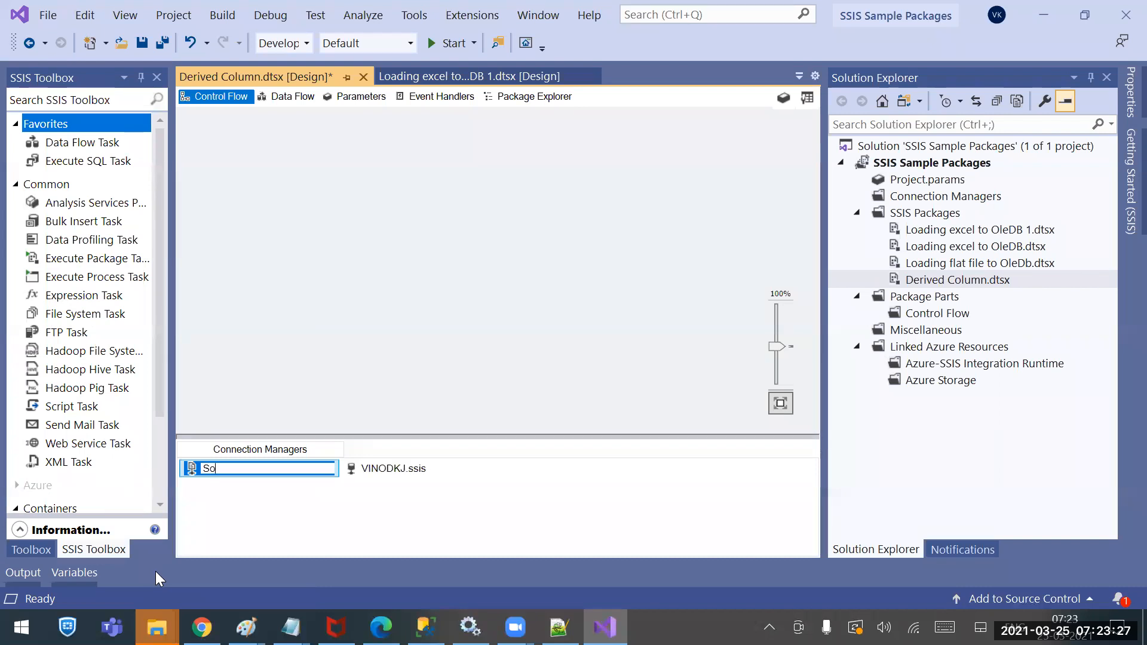
type("urce Conn")
key("Return")
left_click(496, 294)
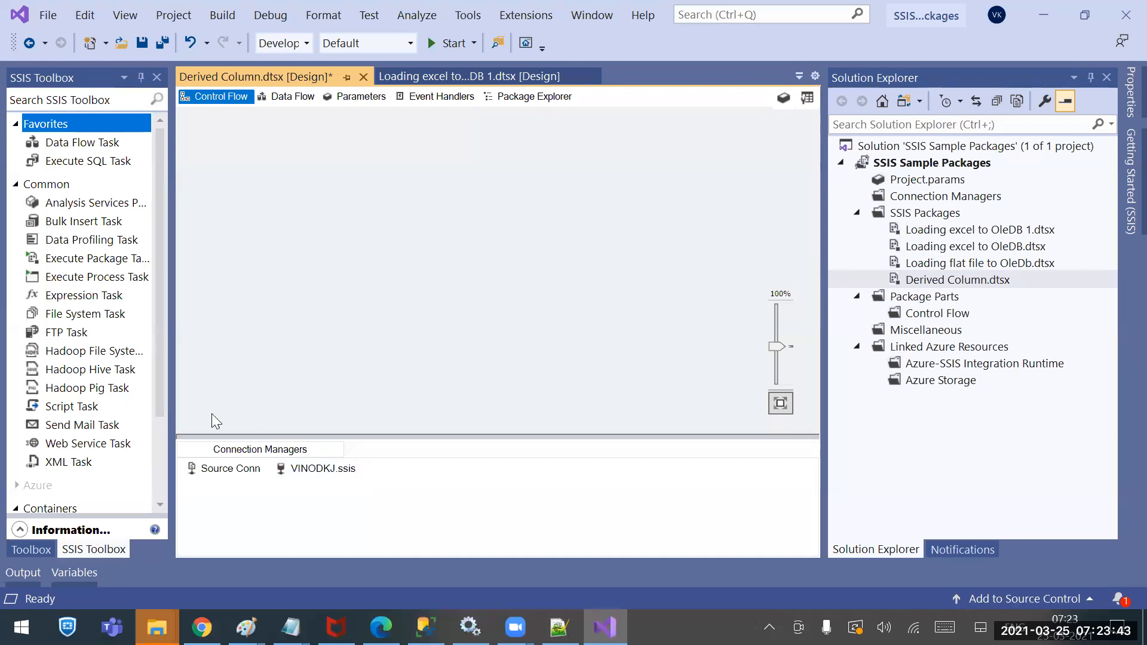
Add a Data Flow Task named 'Loading company details' and open its data flow
left_click_drag(93, 143, 423, 163)
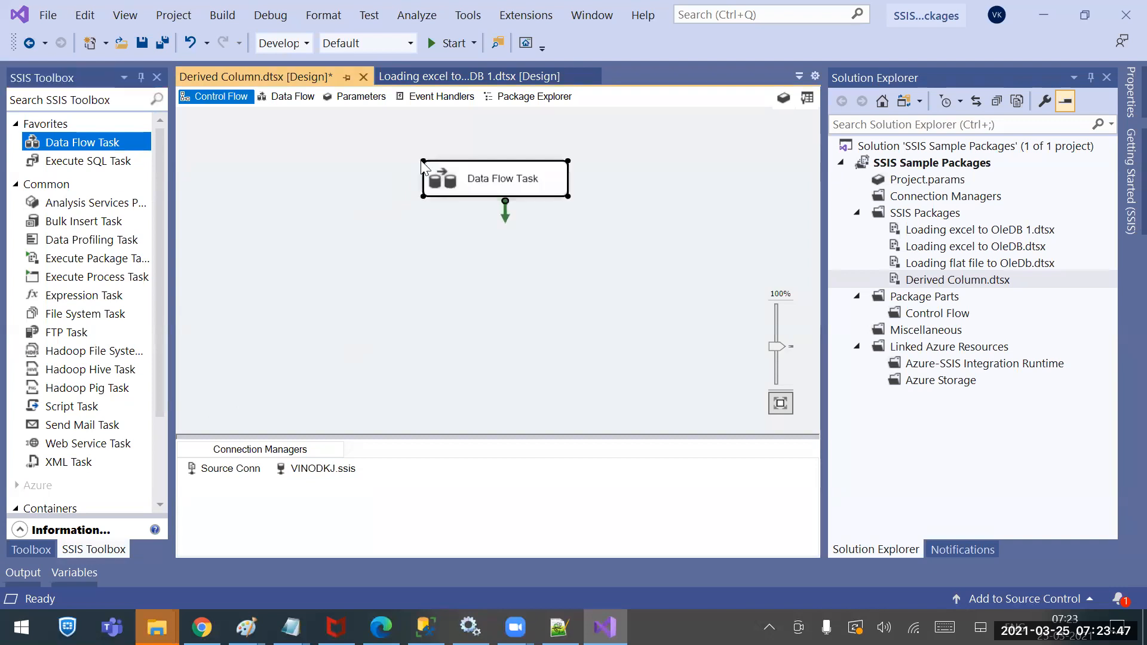
left_click(485, 181)
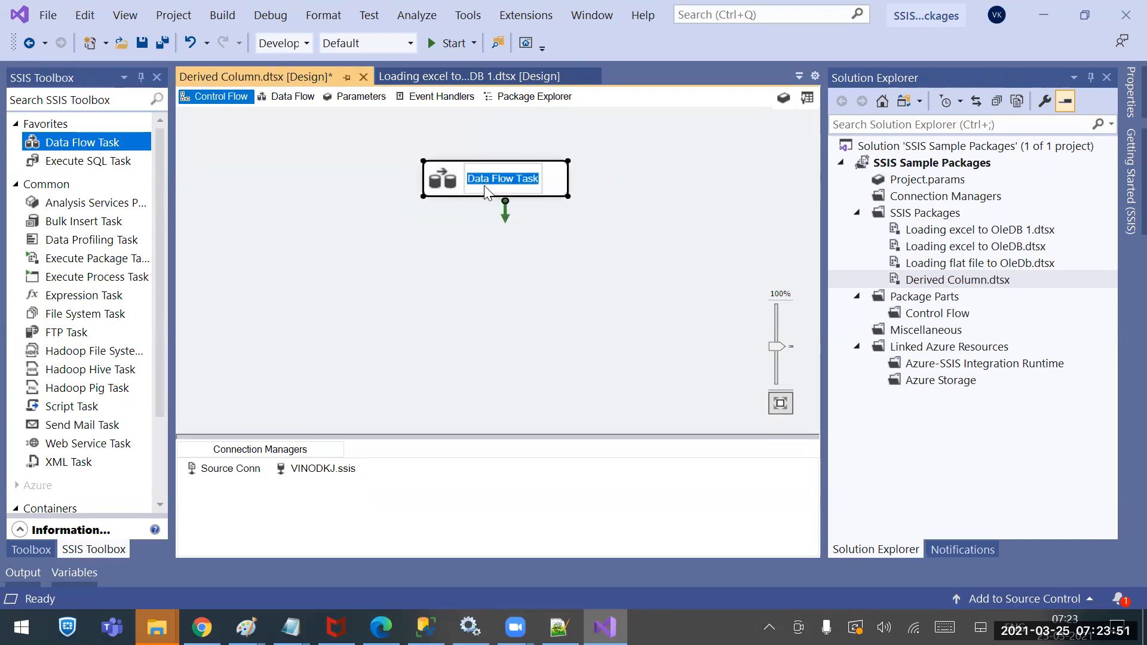
type("Loading compmna")
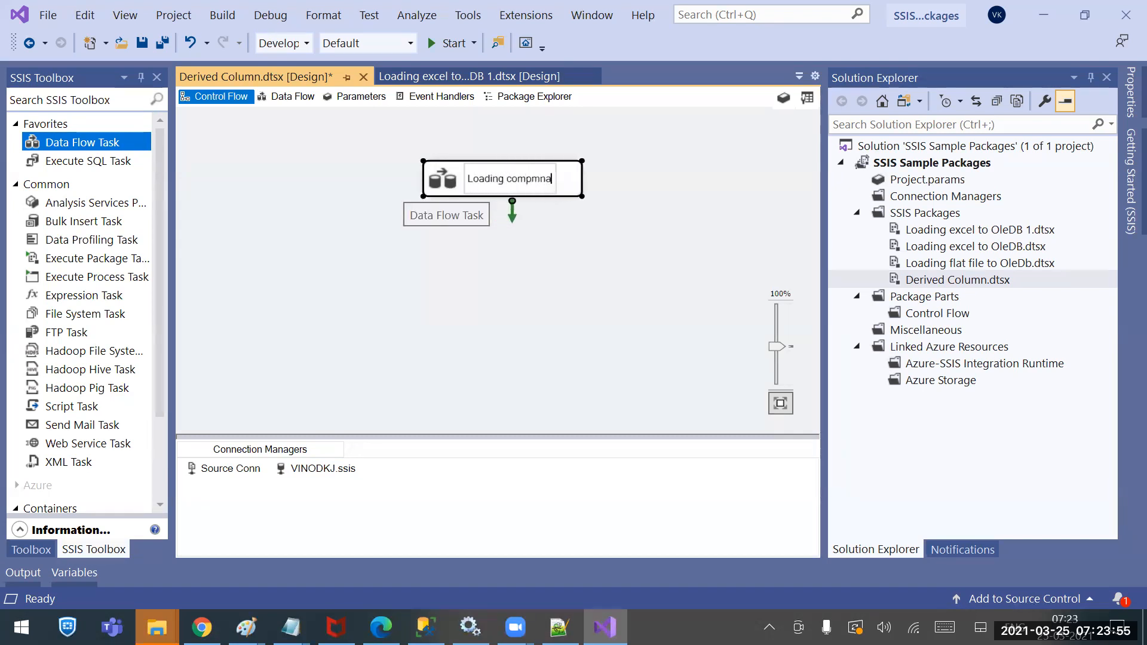
key("BackSpace")
key("BackSpace")
key("BackSpace")
type("an")
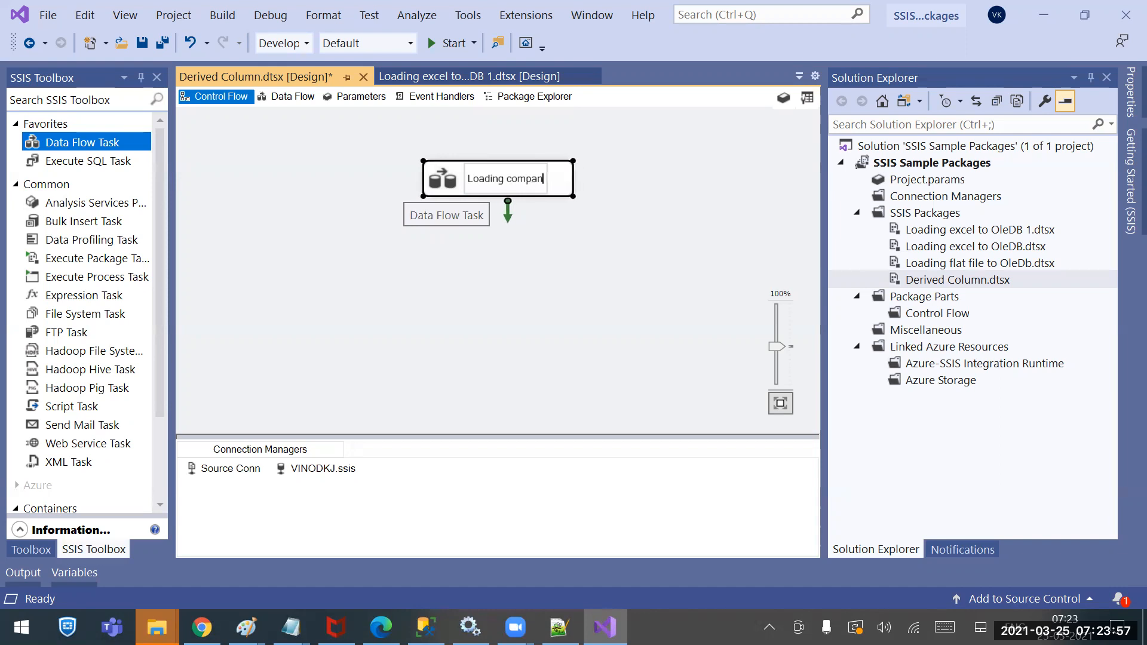
type("y details")
key("Return")
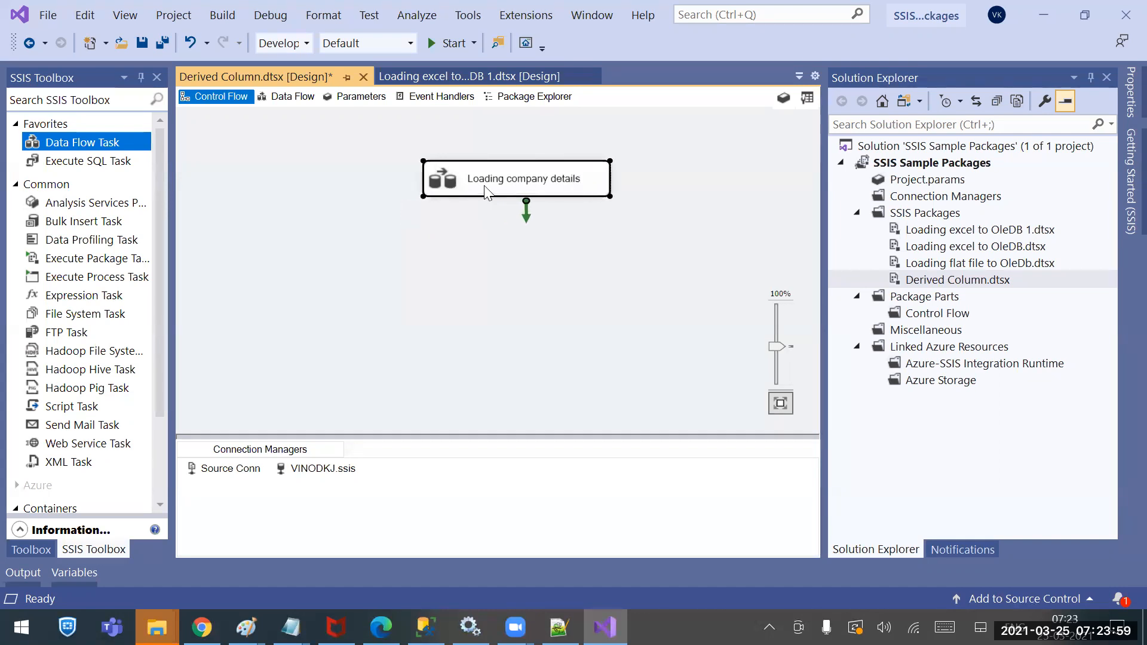
double_click(484, 179)
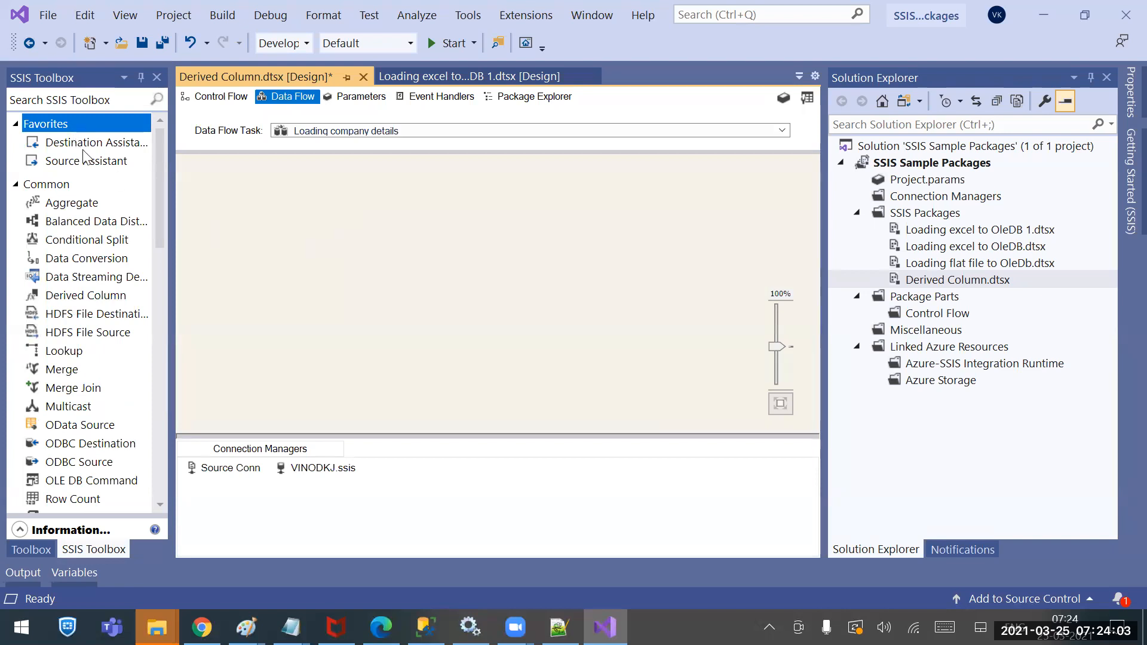
Add a Flat File Source using Source Conn and confirm its Emailid output column
left_click_drag(83, 160, 429, 180)
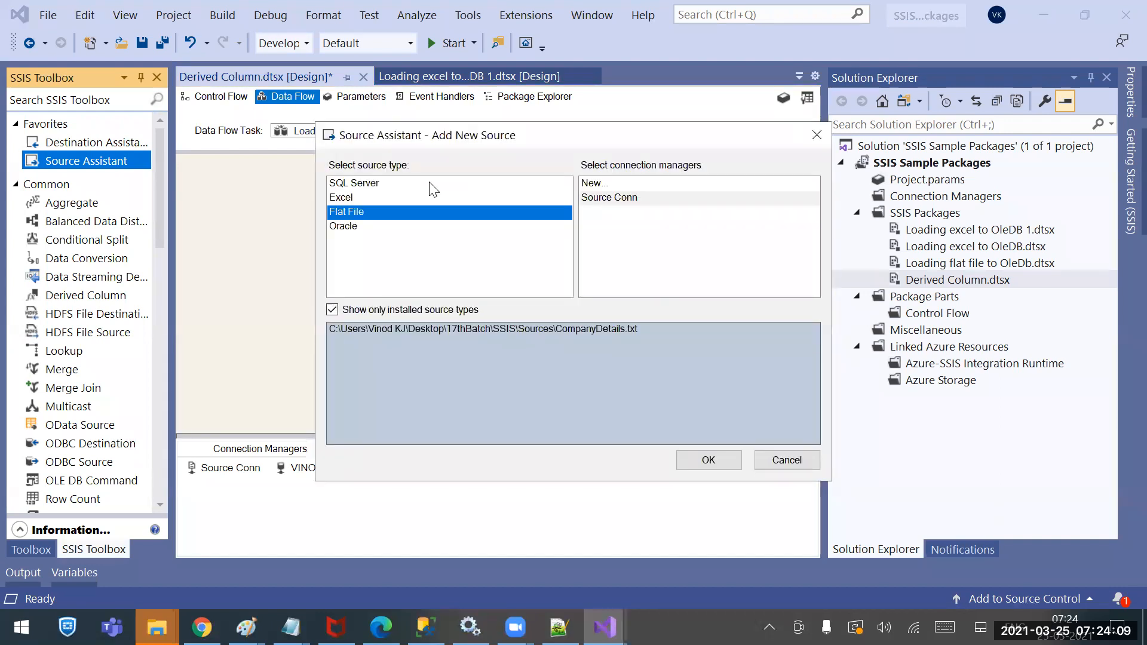
left_click(593, 202)
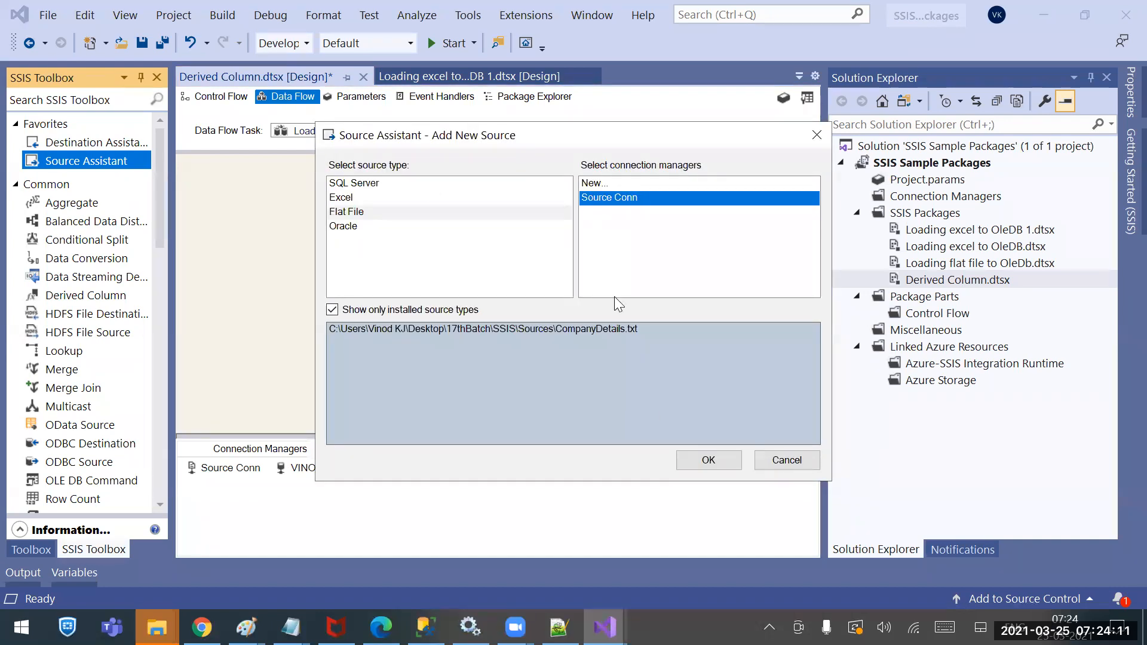
left_click(704, 459)
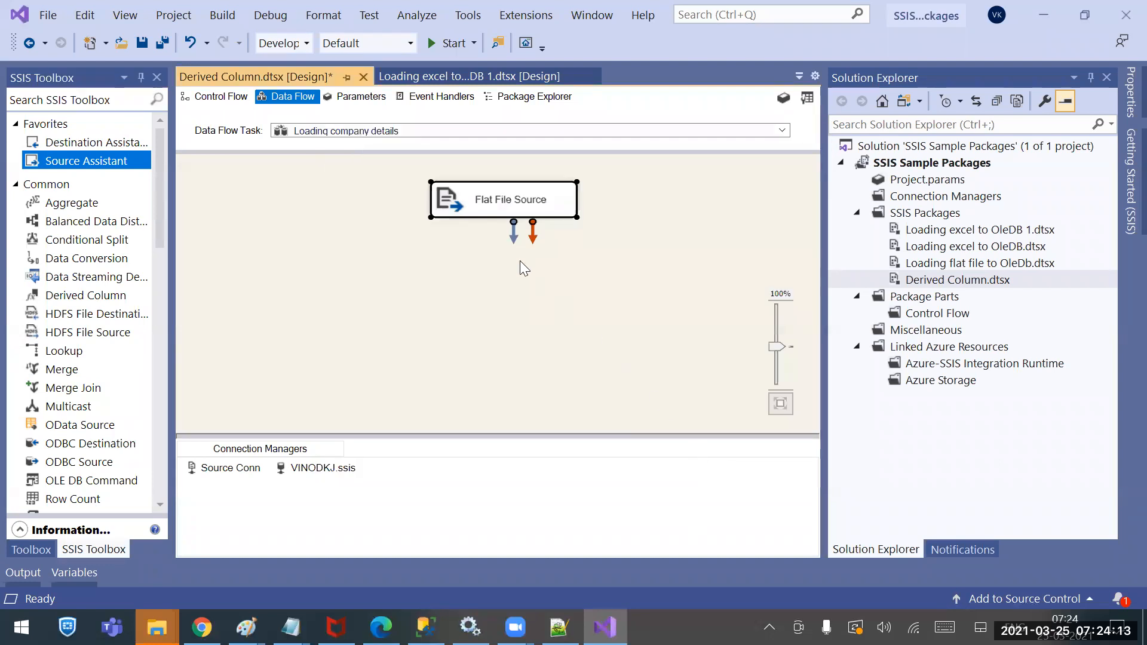
double_click(493, 210)
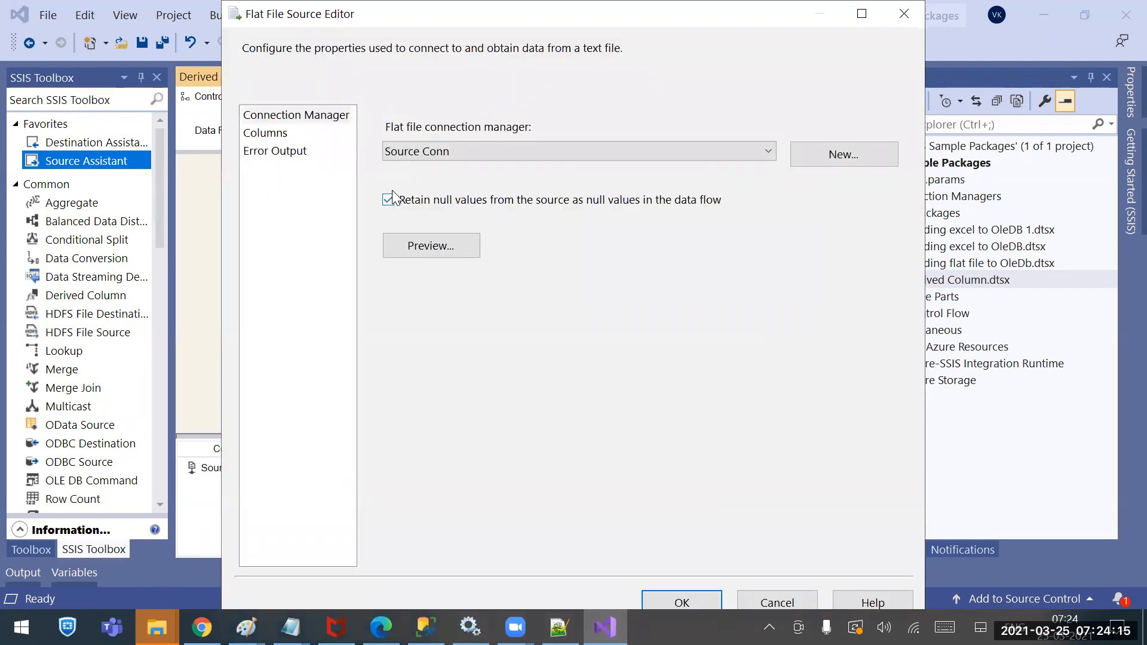
left_click(267, 133)
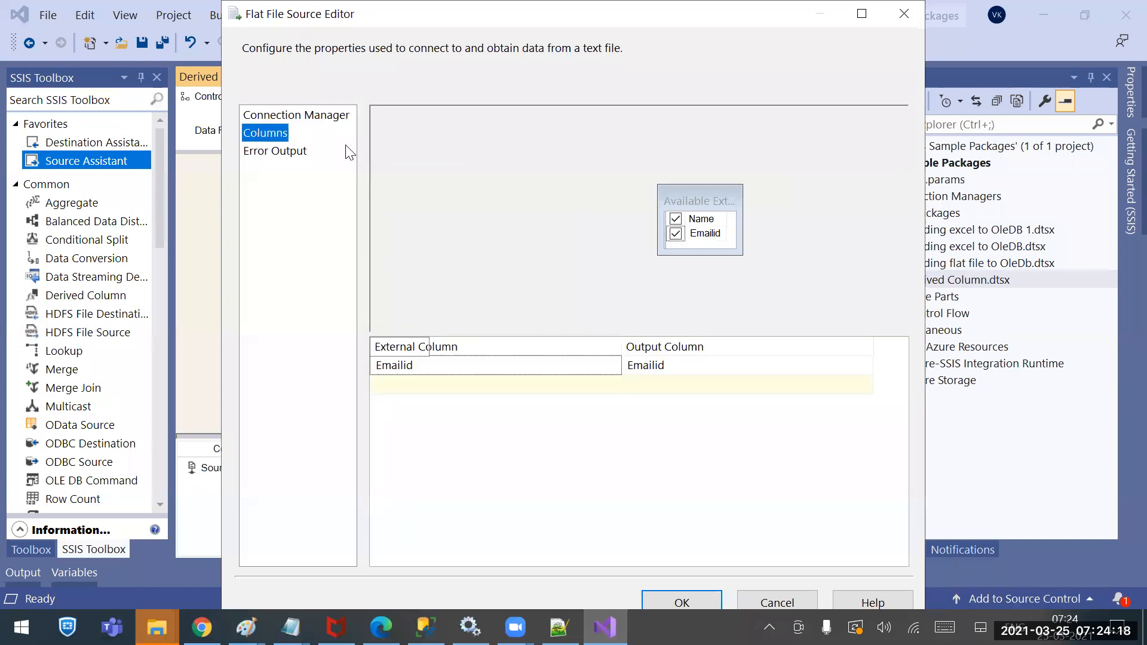
left_click(699, 600)
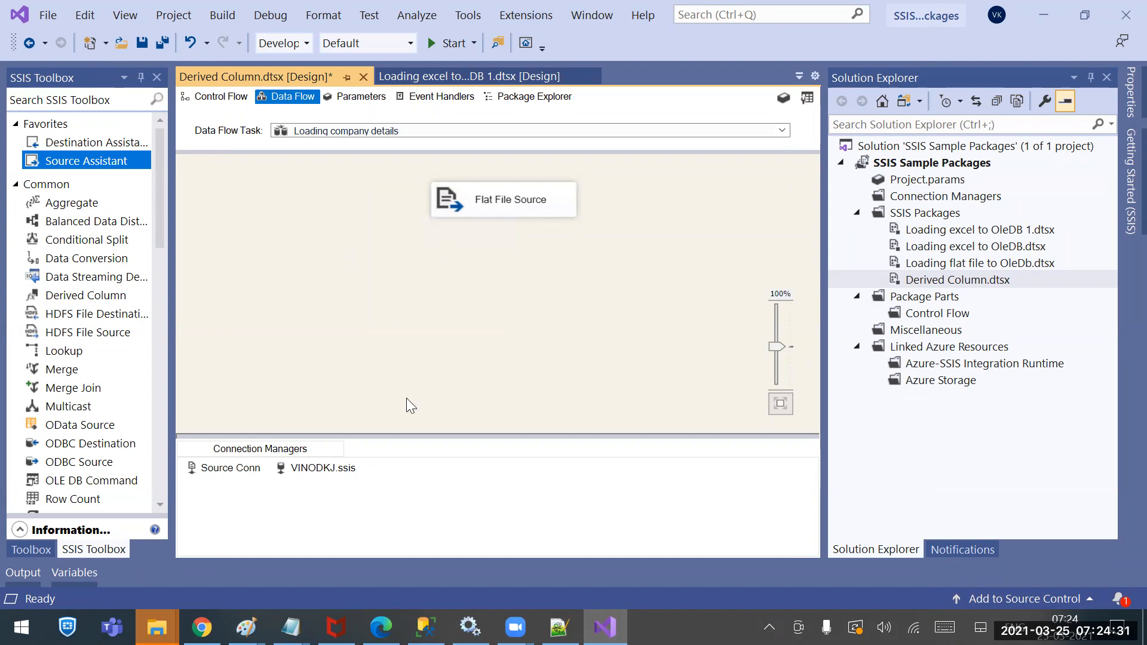
mouse_move(291, 627)
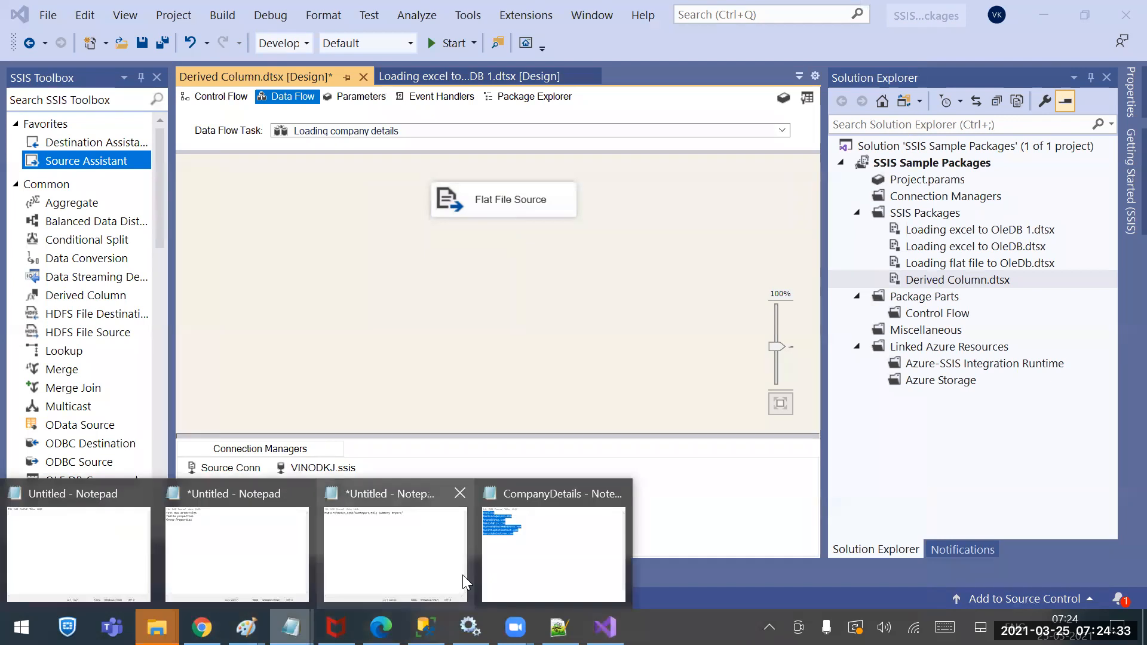
left_click(569, 538)
left_click(587, 411)
left_click_drag(607, 417, 391, 248)
left_click(480, 330)
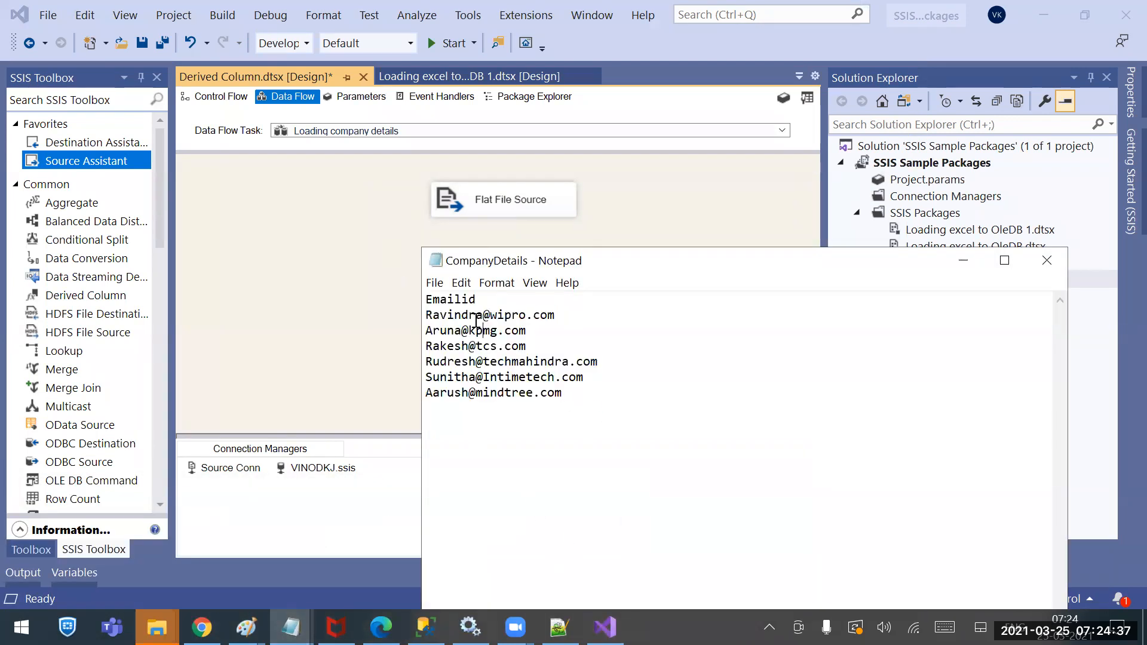
left_click_drag(483, 320, 421, 318)
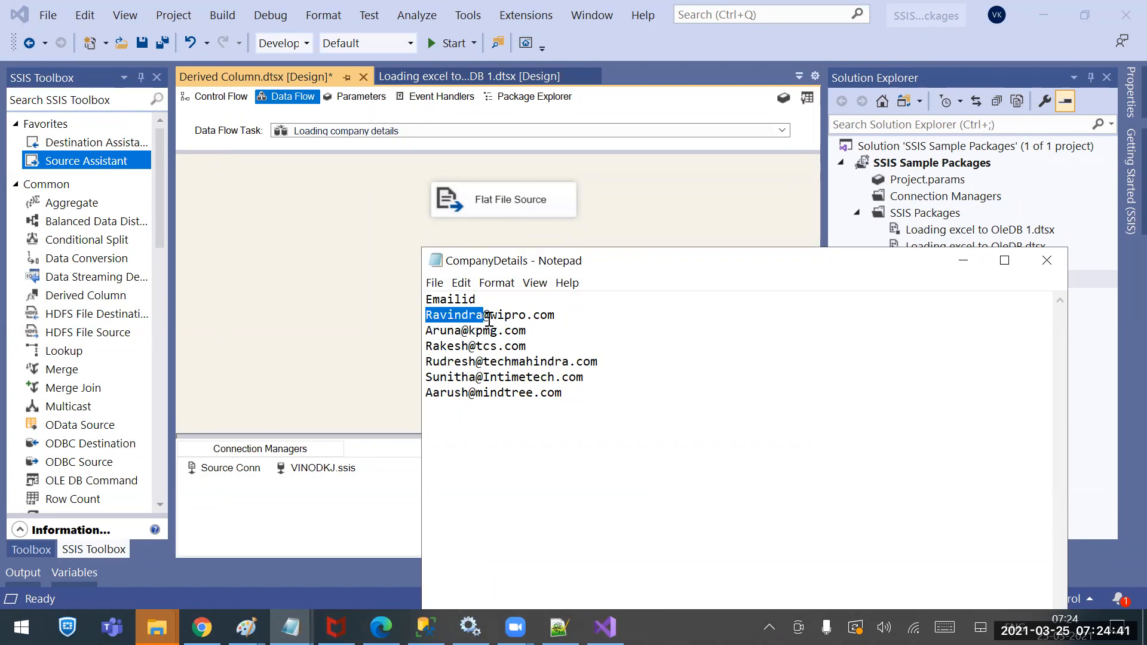
left_click_drag(490, 316, 528, 319)
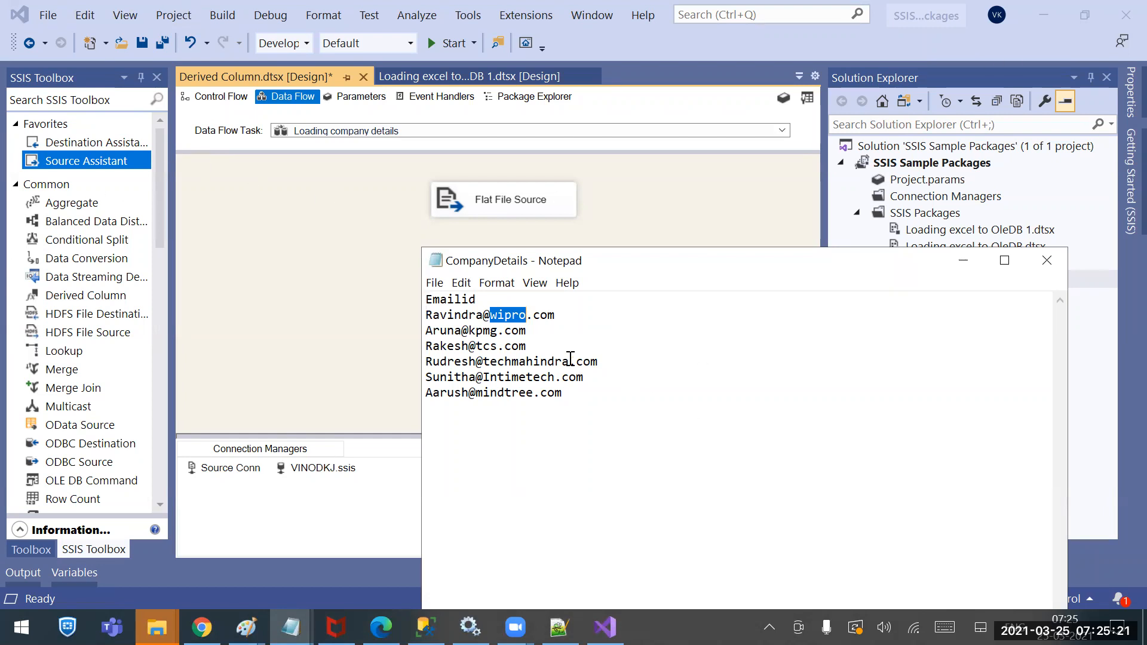
left_click(309, 340)
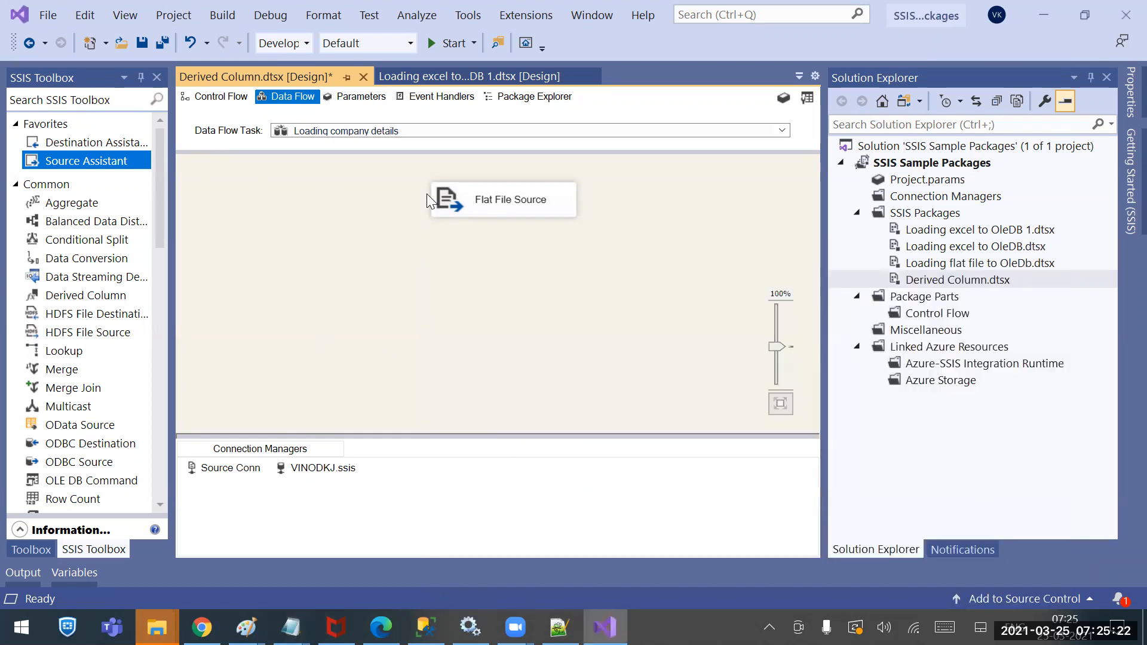
left_click(479, 203)
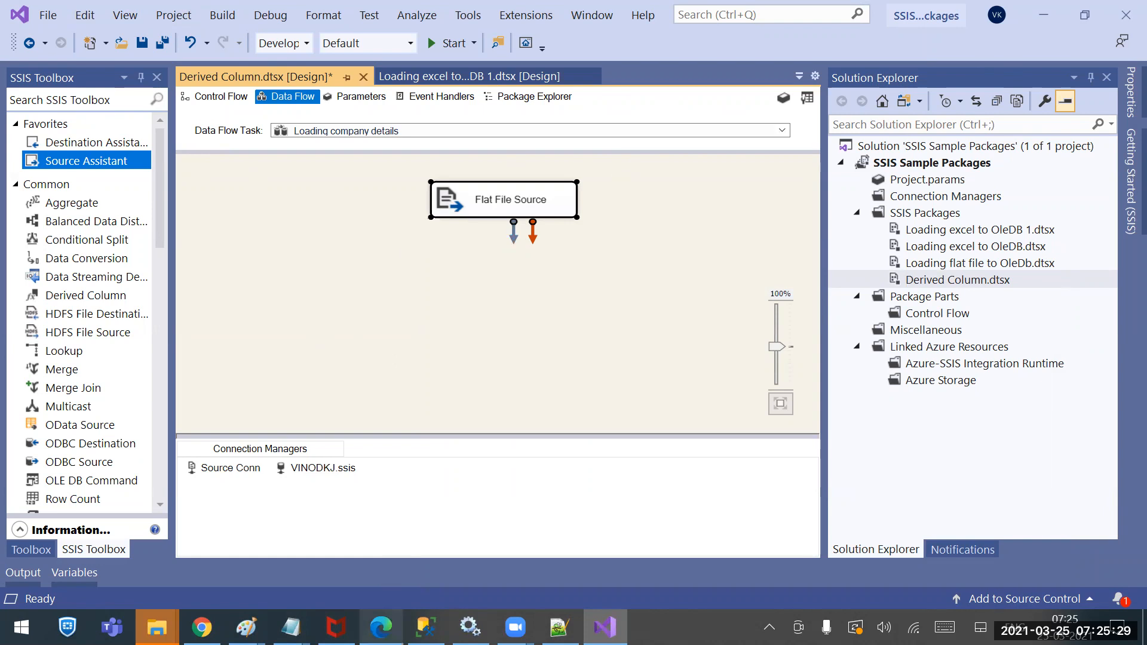
mouse_move(425, 628)
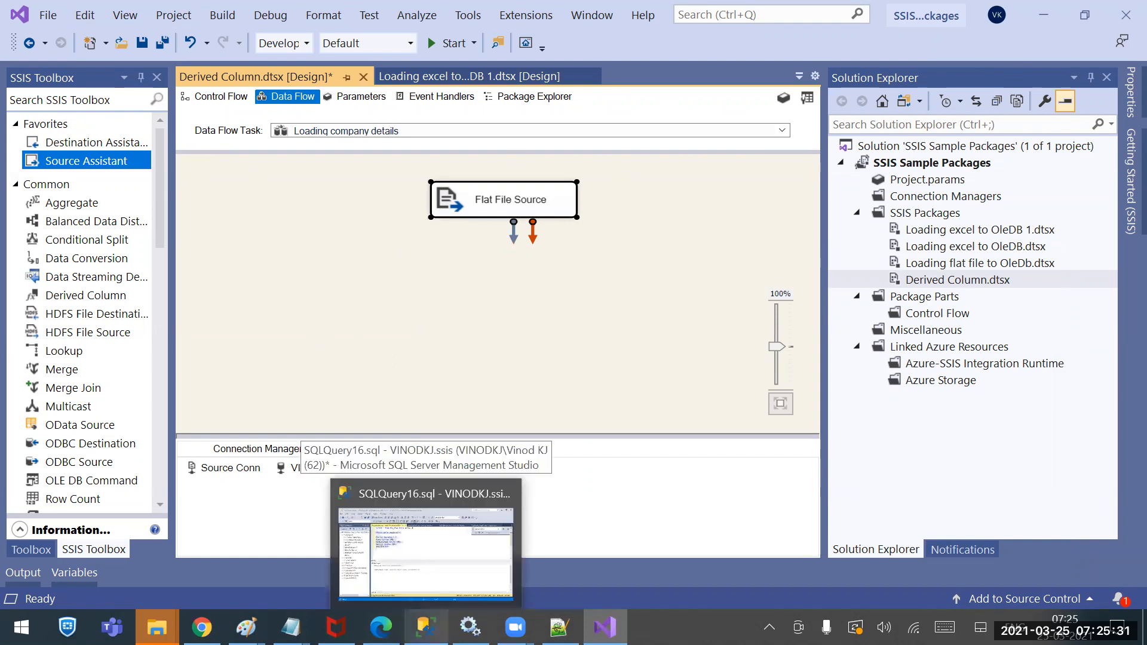
left_click(425, 627)
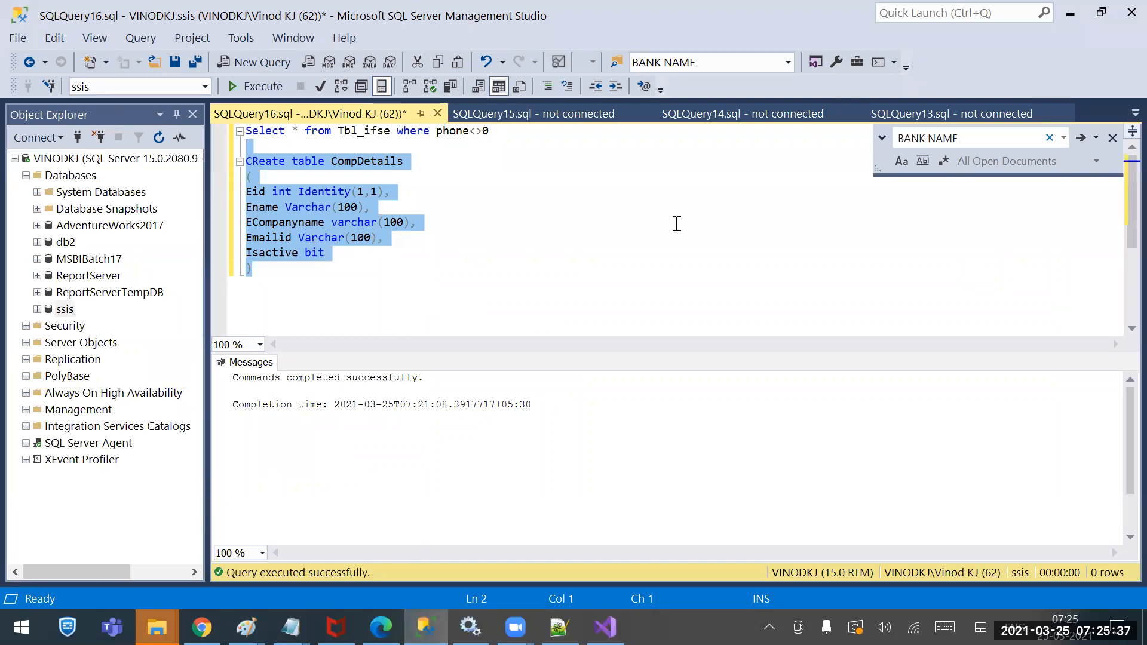
left_click(1070, 13)
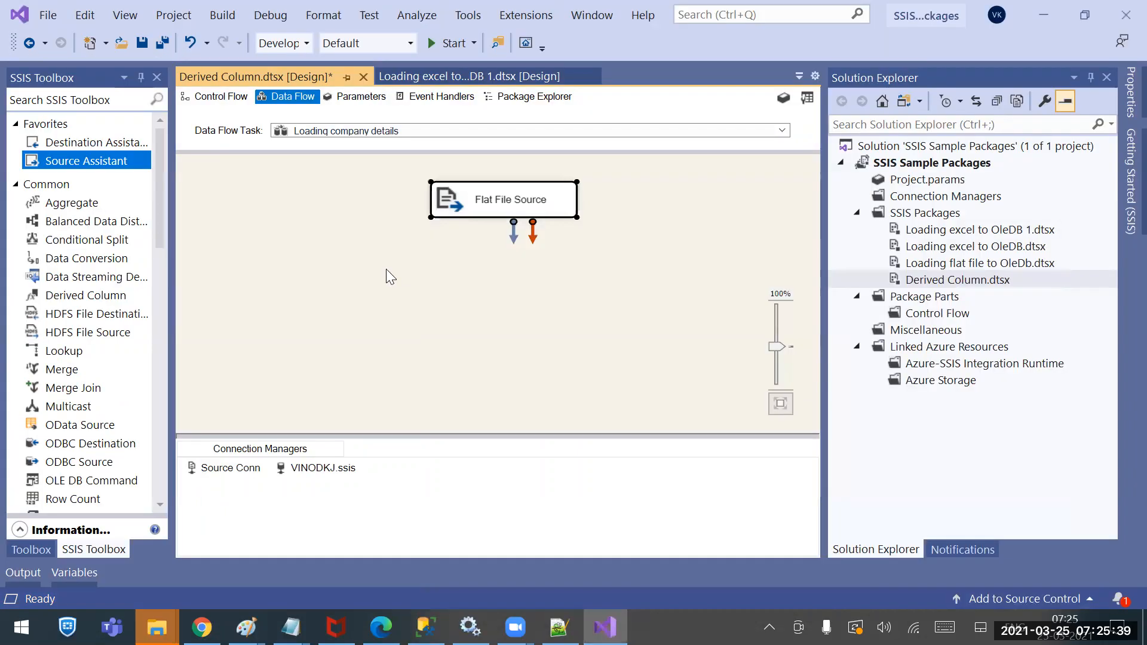
left_click(505, 310)
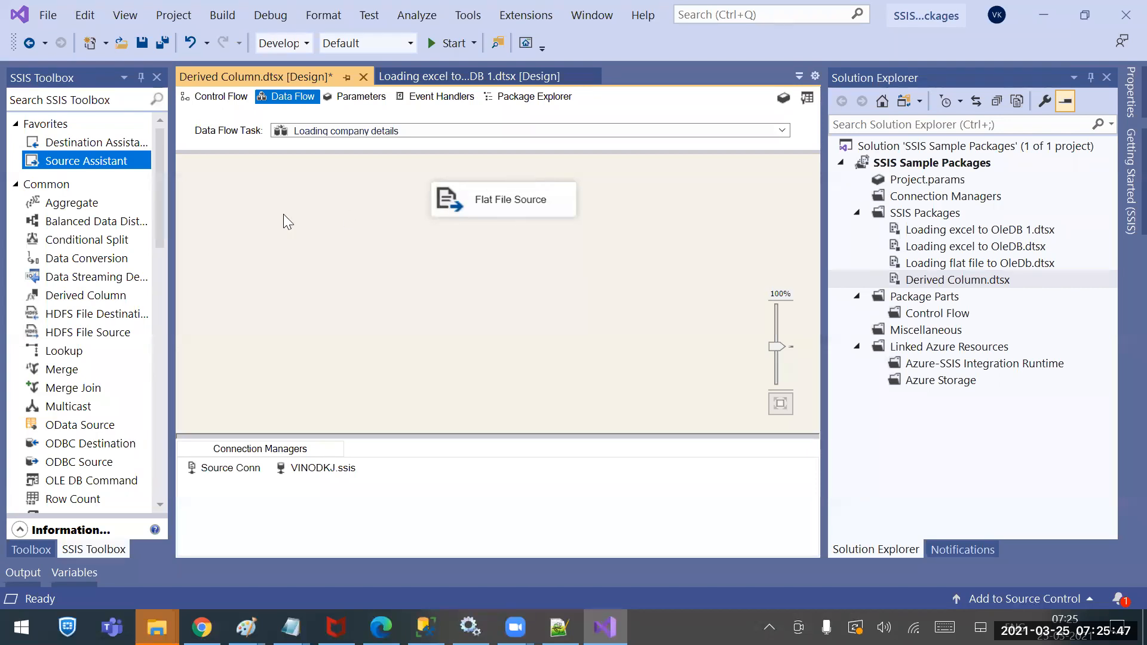
Place a Derived Column below the Flat File Source and connect the source's output to it
left_click_drag(89, 298, 457, 273)
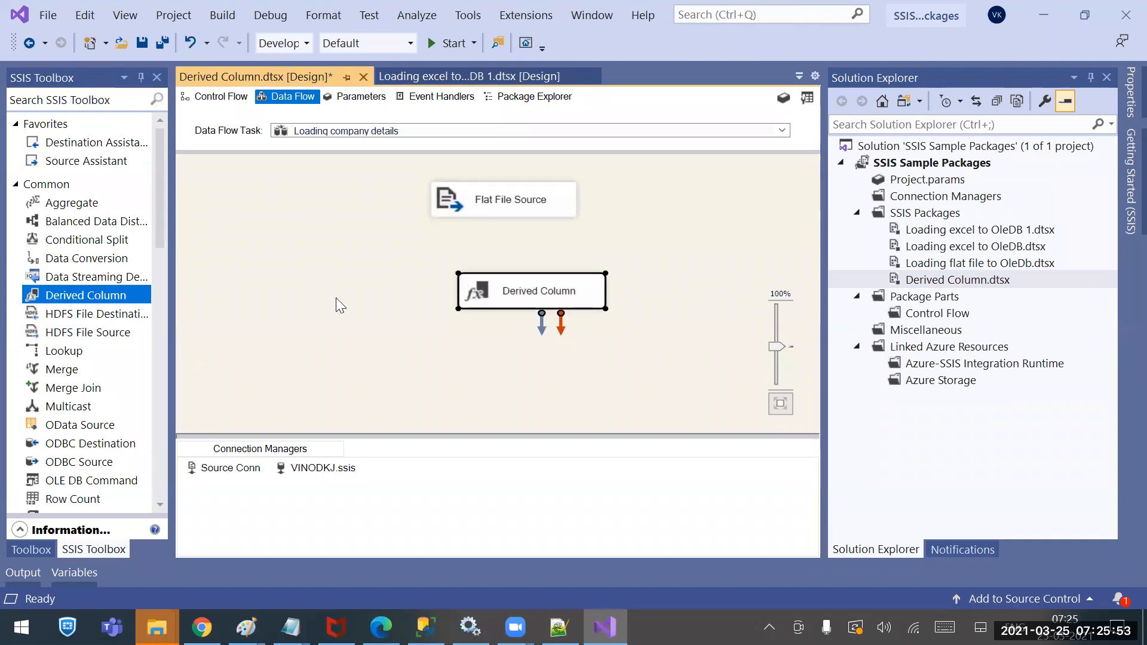
mouse_move(483, 289)
left_mouse_down()
mouse_move(463, 285)
mouse_move(473, 288)
left_mouse_up()
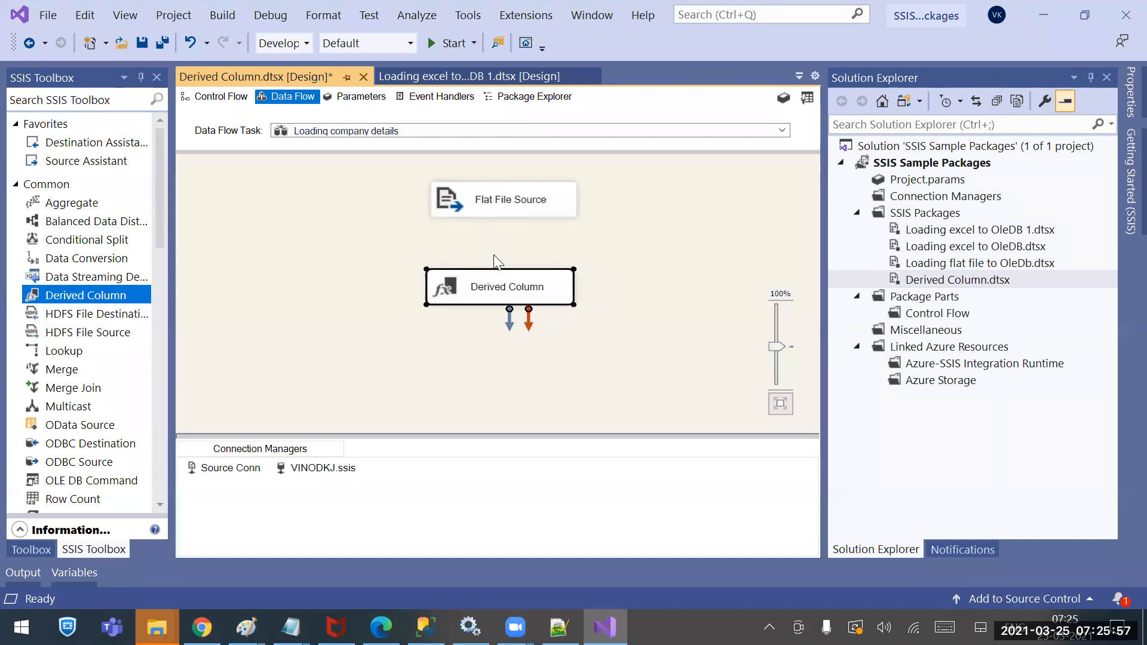
left_click(513, 207)
left_click_drag(513, 236, 509, 302)
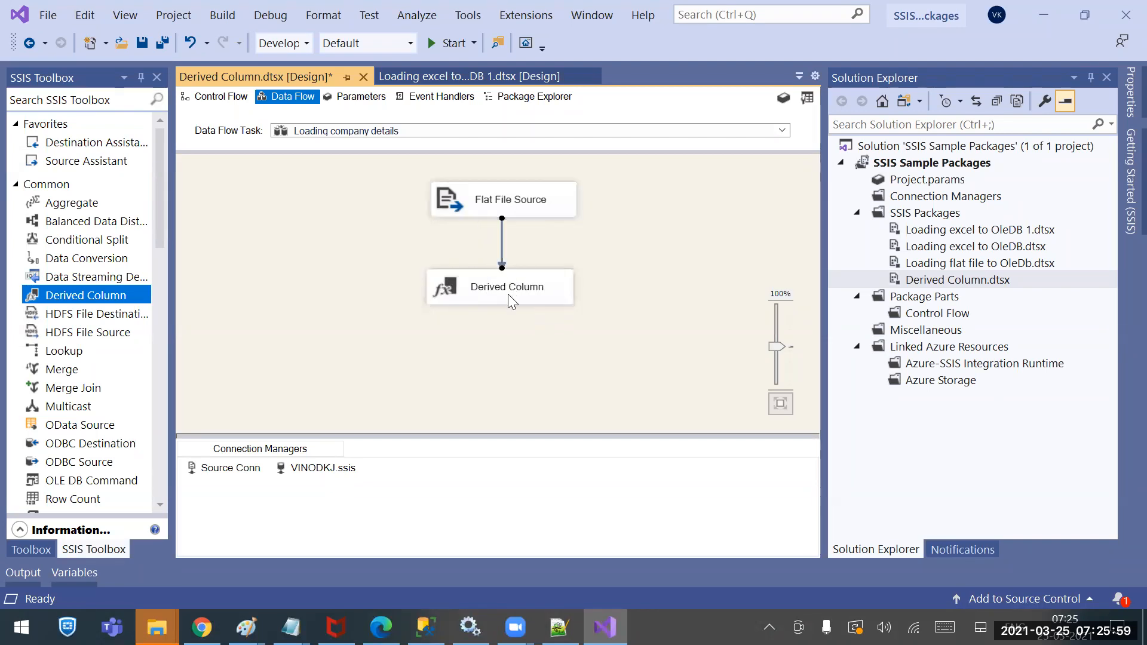
Rename the Derived Column to 'Deriving Empname and companyname'
left_click(498, 351)
left_click(492, 289)
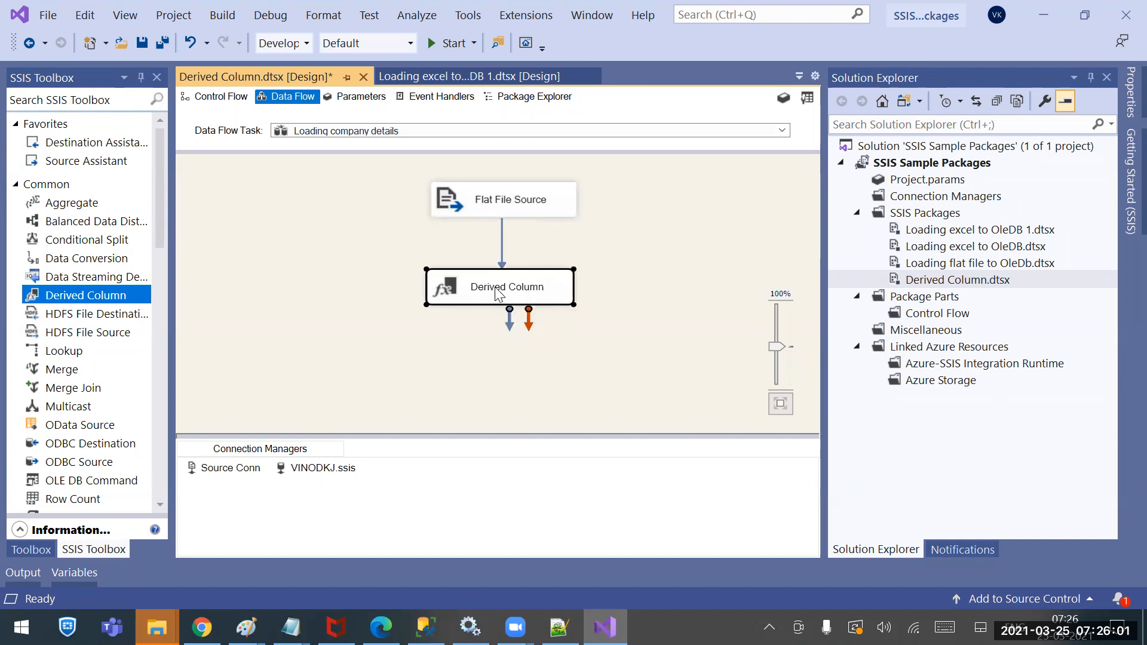
left_click(496, 291)
type("De")
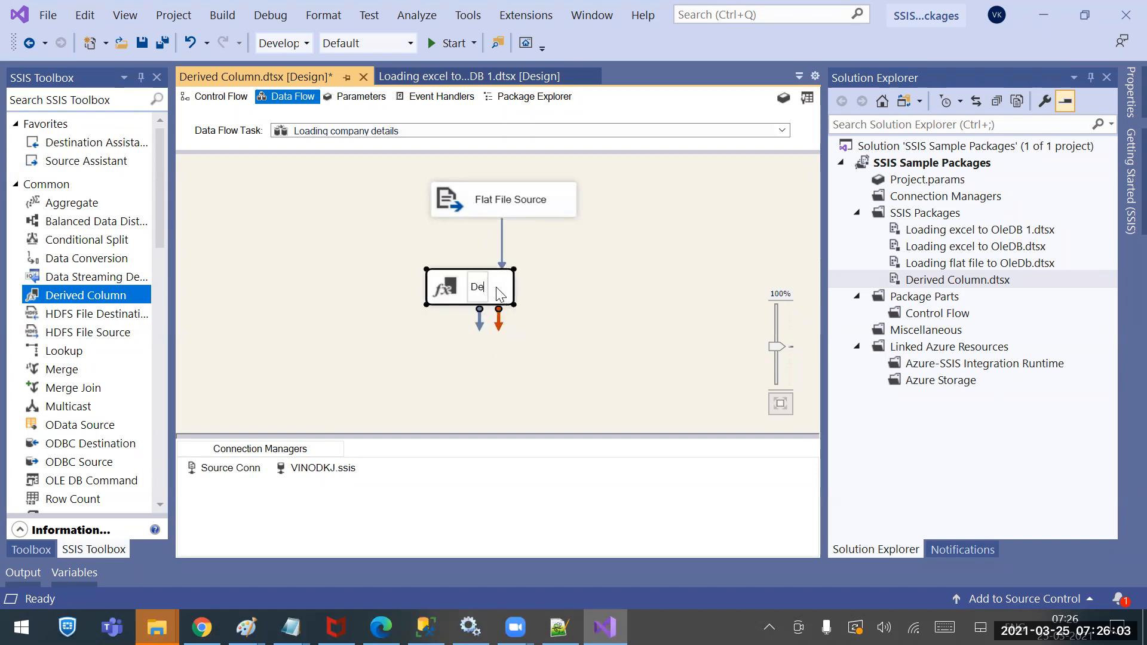
type("riving")
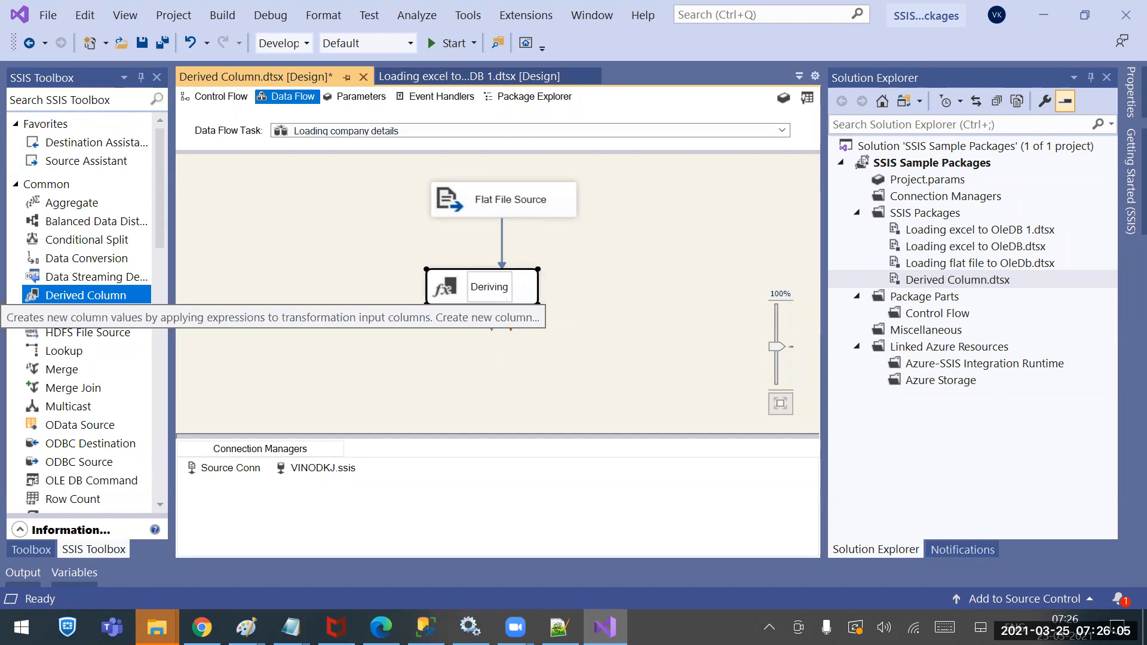
type(" Em")
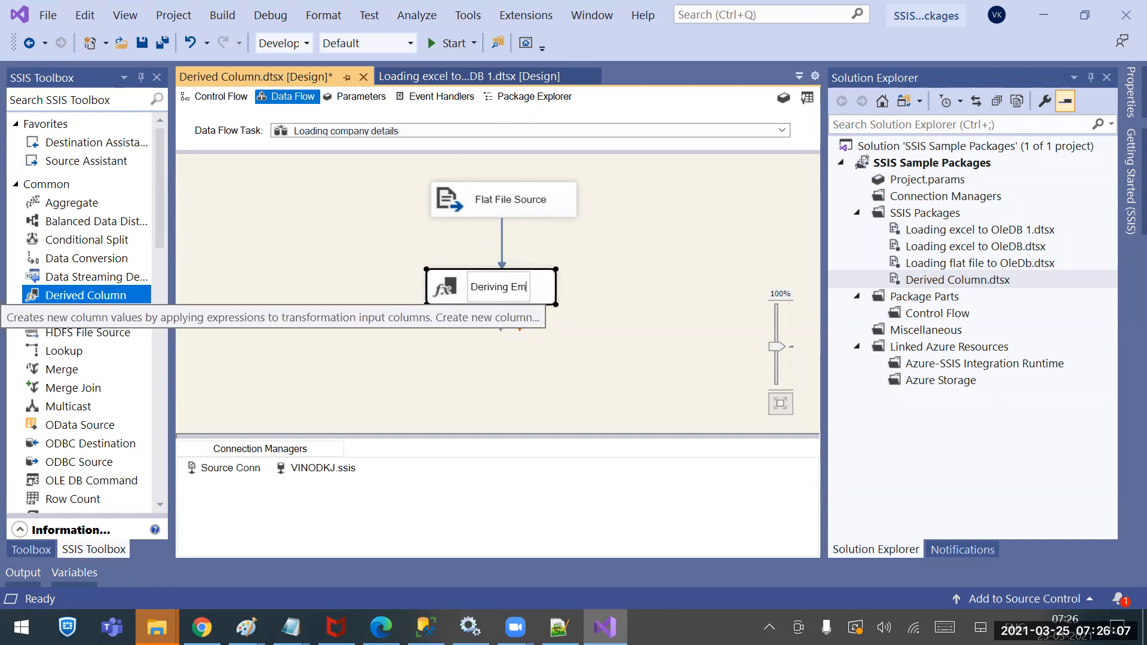
key("BackSpace")
key("BackSpace")
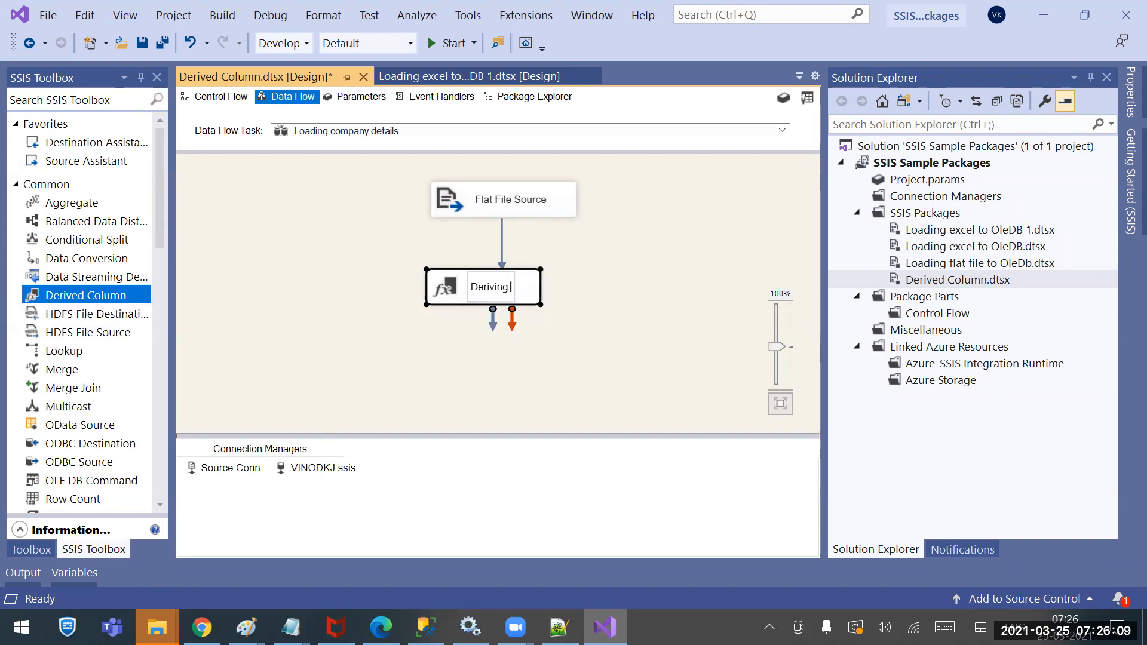
type("Empname a")
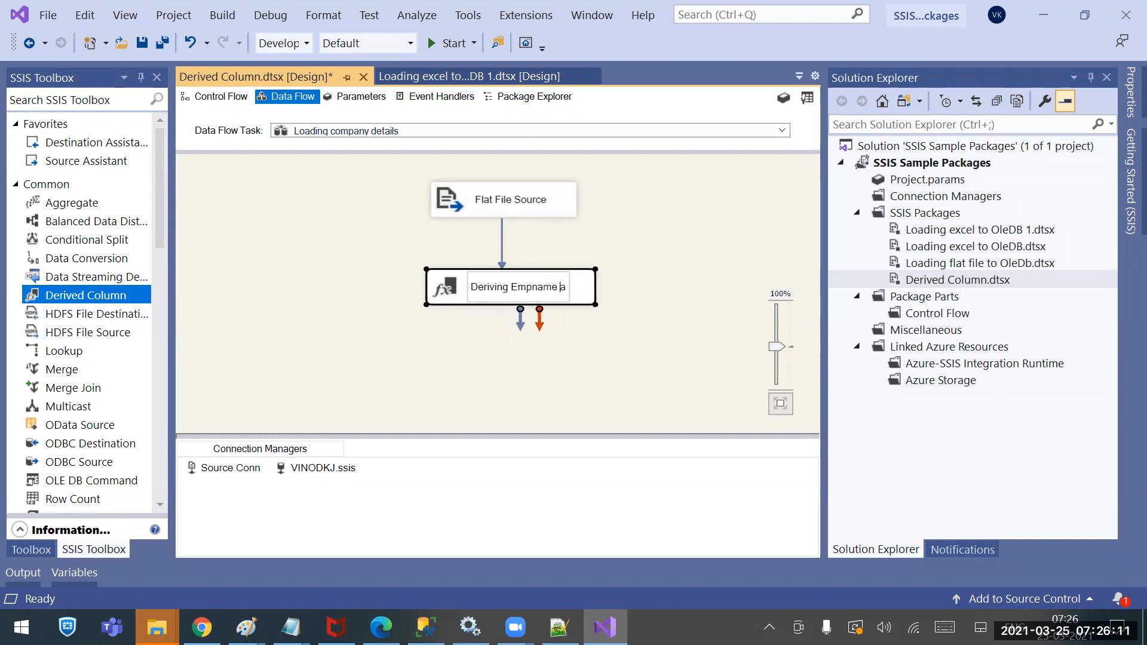
type("nd compoan")
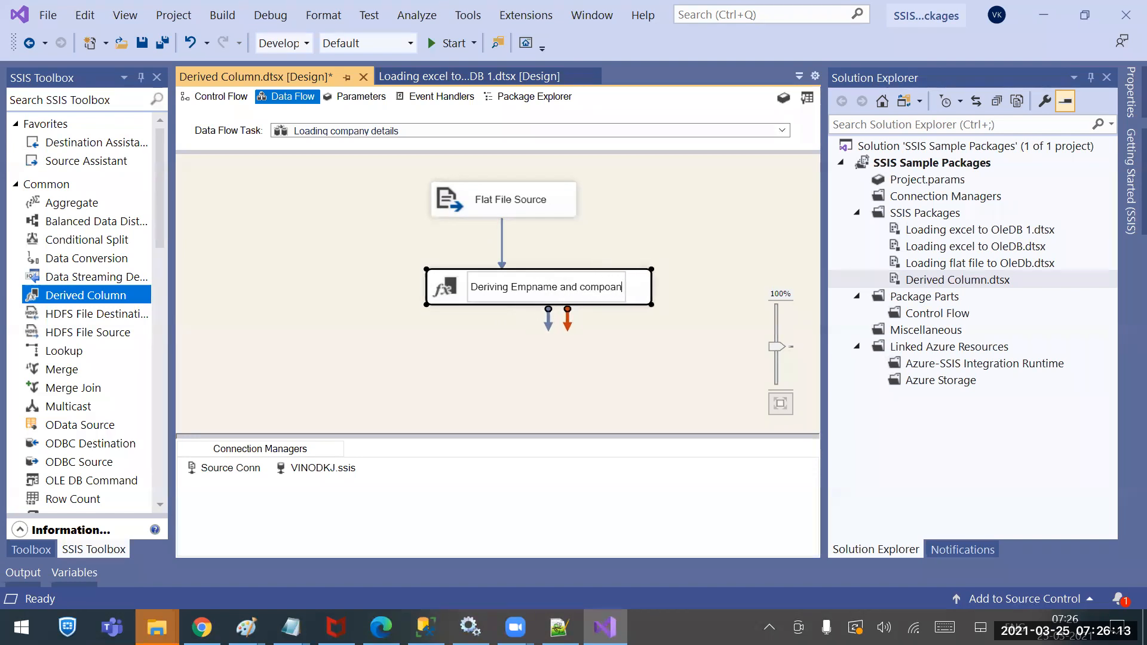
key("BackSpace")
key("BackSpace")
key("BackSpace")
type("anyname")
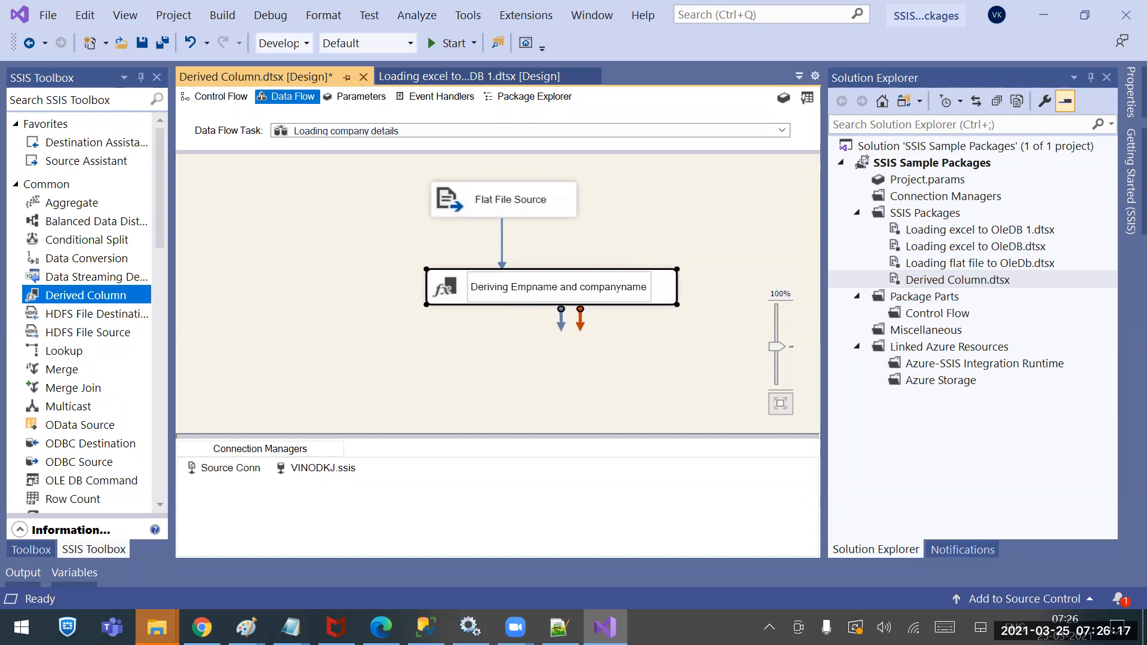
left_click(487, 341)
Open the Derived Column Transformation Editor for Deriving Empname and companyname and expand Variables and Parameters
mouse_move(500, 291)
left_mouse_down()
mouse_move(459, 299)
mouse_move(506, 307)
left_mouse_up()
left_click(496, 325)
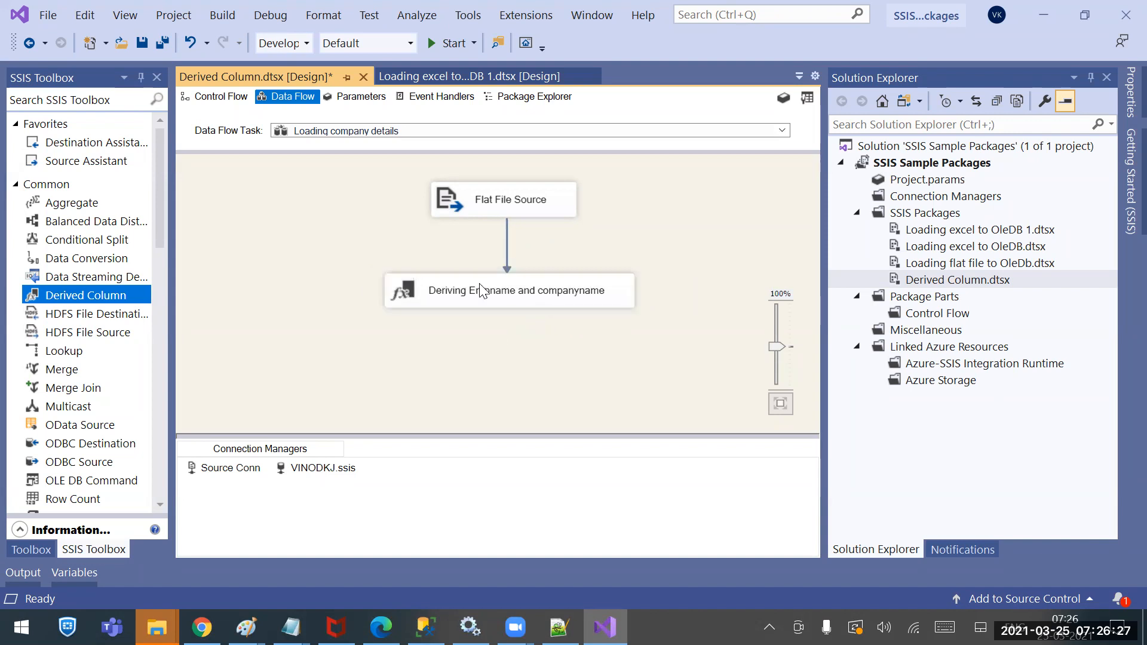
double_click(460, 290)
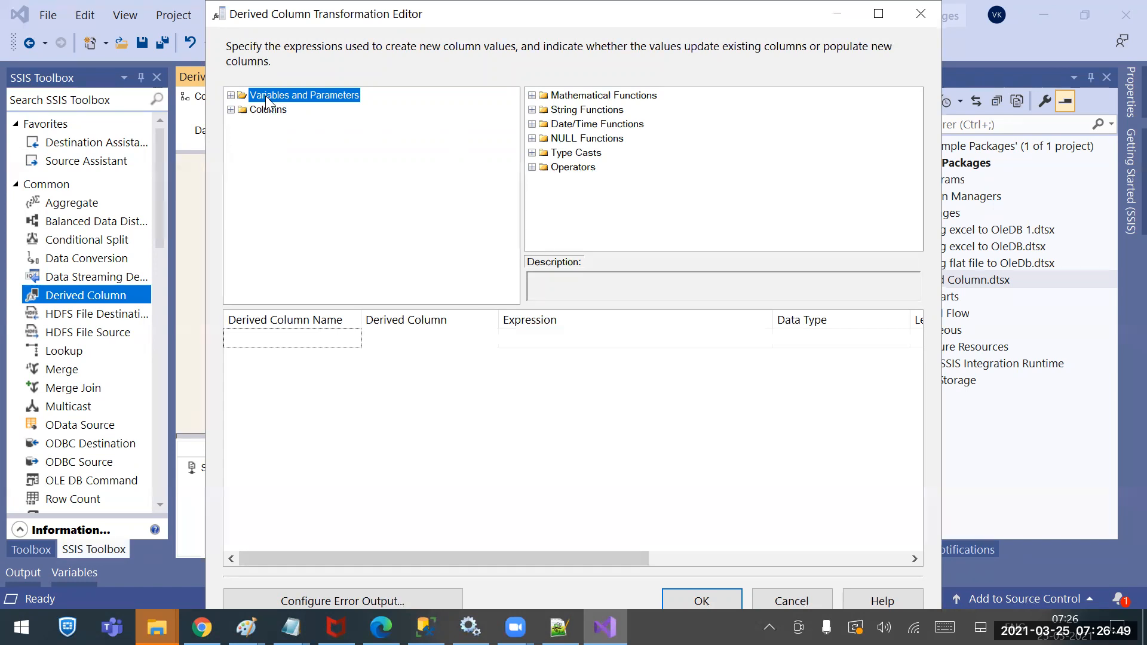
left_click(231, 96)
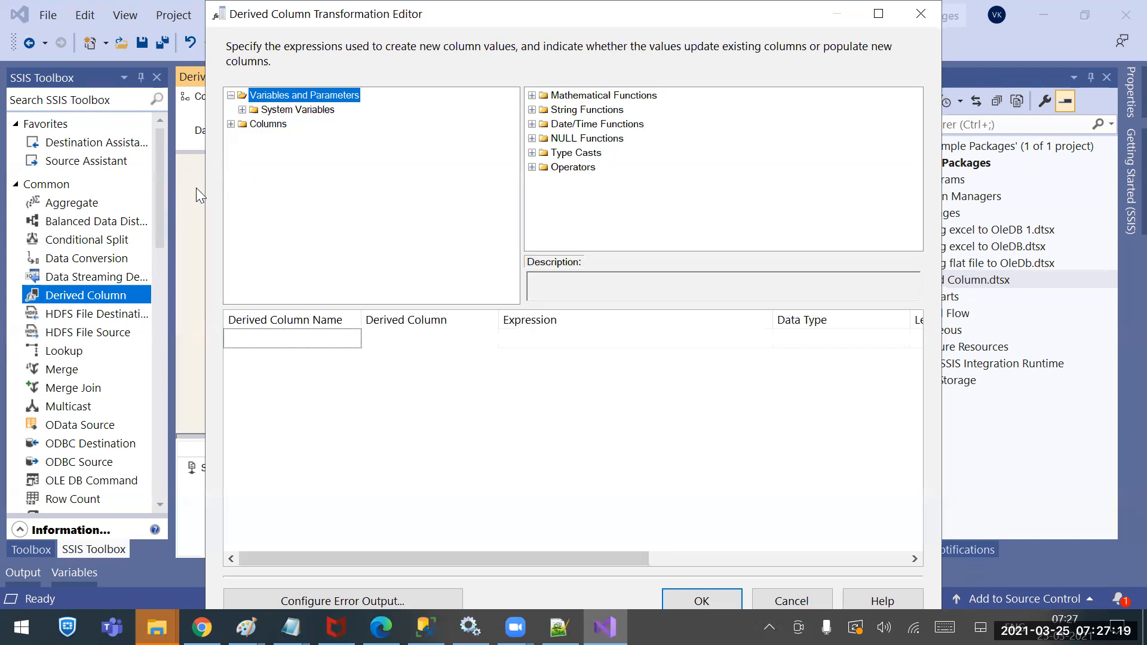
left_click_drag(457, 15, 694, 265)
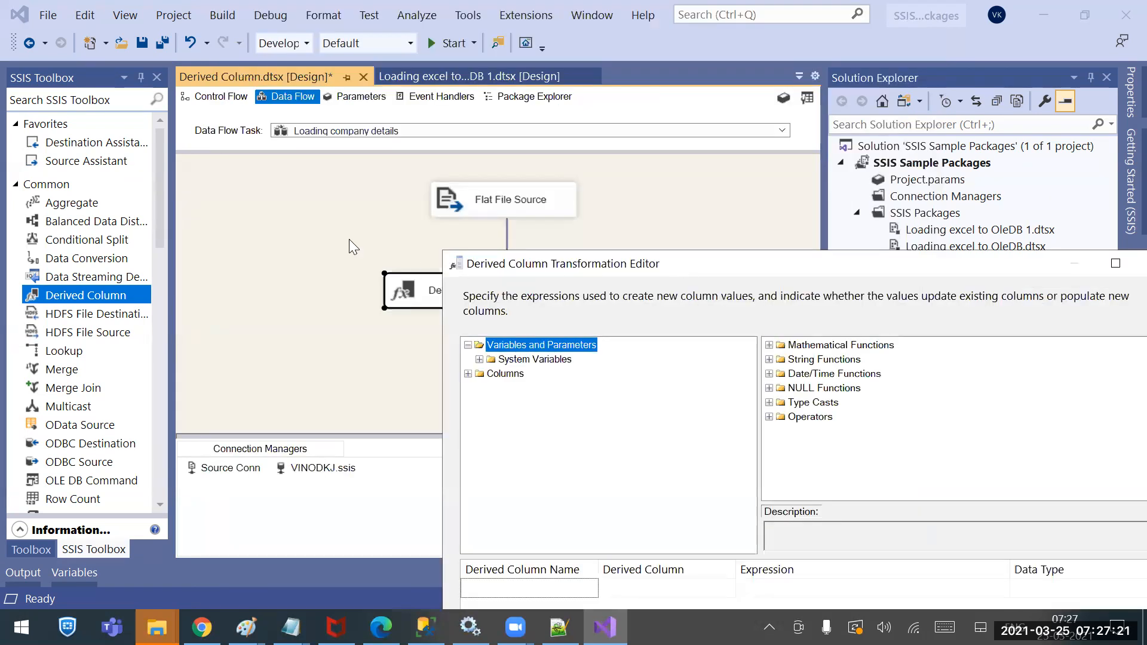
left_click(212, 93)
Close the editor, show the Control Flow with the Variables pane, then reopen the Loading company details data flow
left_click_drag(785, 261, 532, 254)
left_click(906, 251)
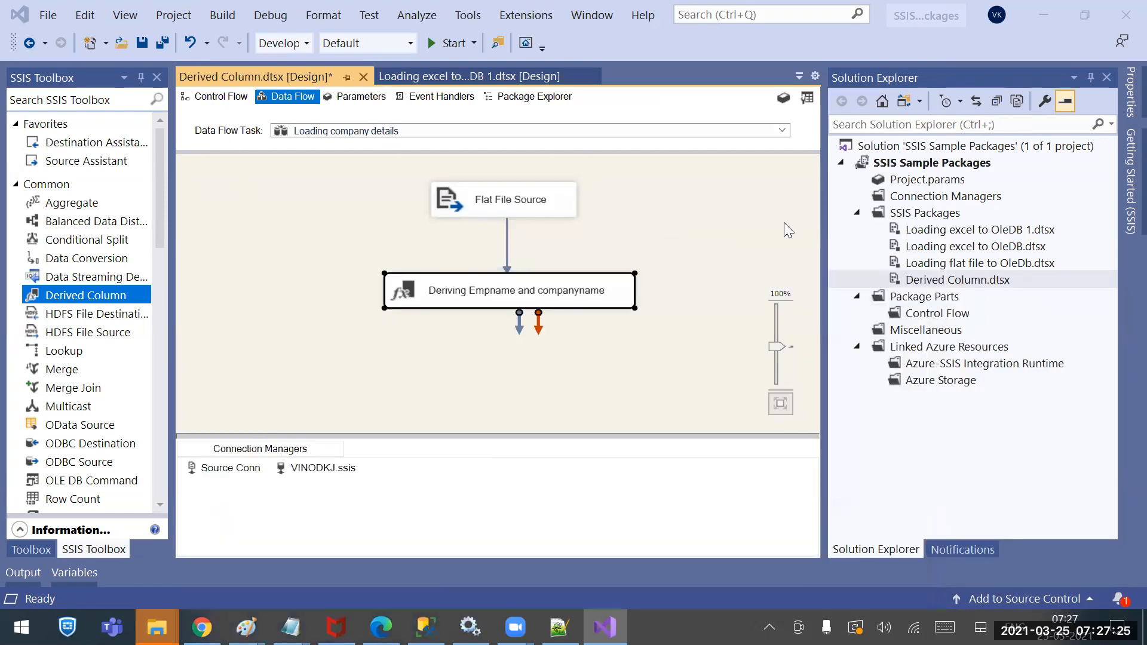
left_click(217, 97)
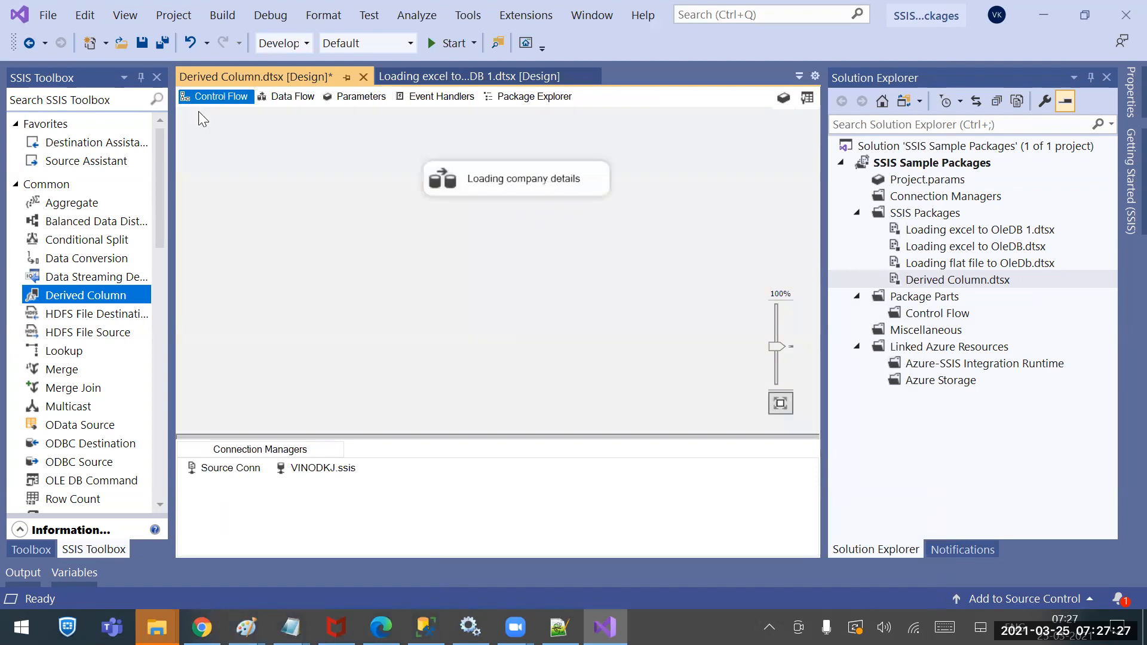
left_click(250, 150)
right_click(250, 150)
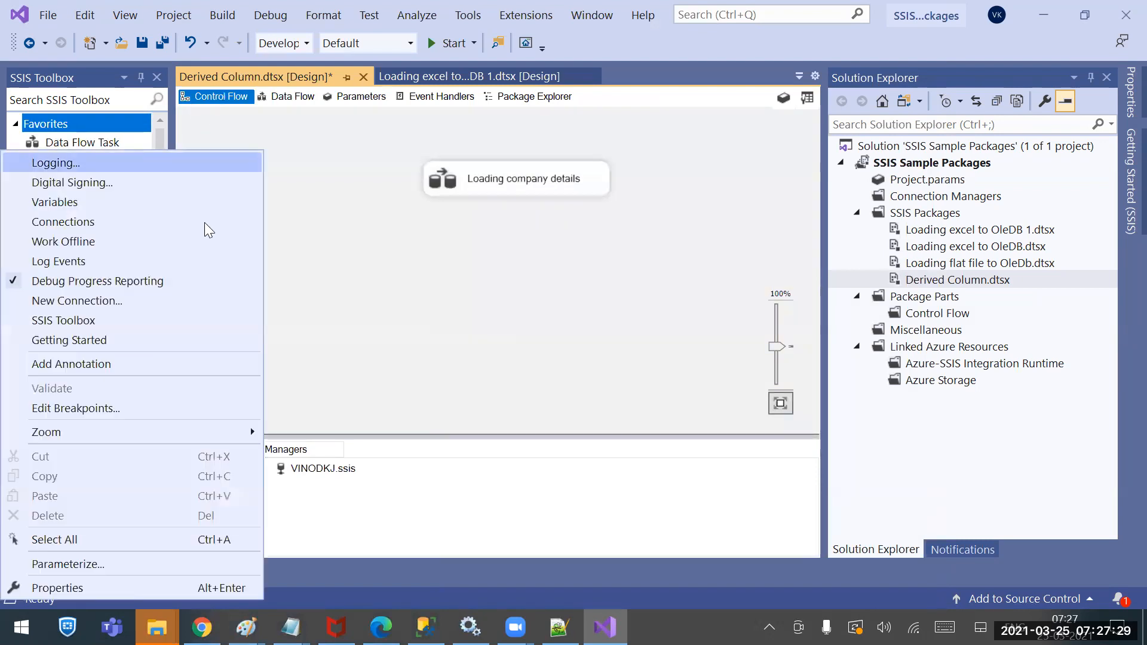
left_click(80, 202)
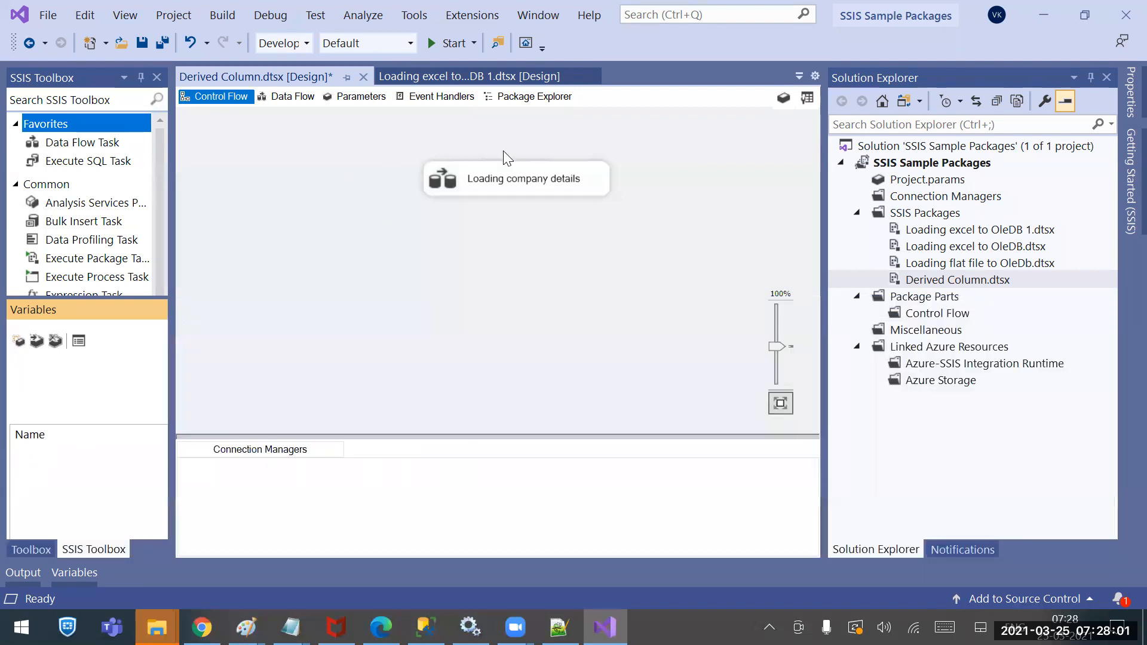
double_click(525, 183)
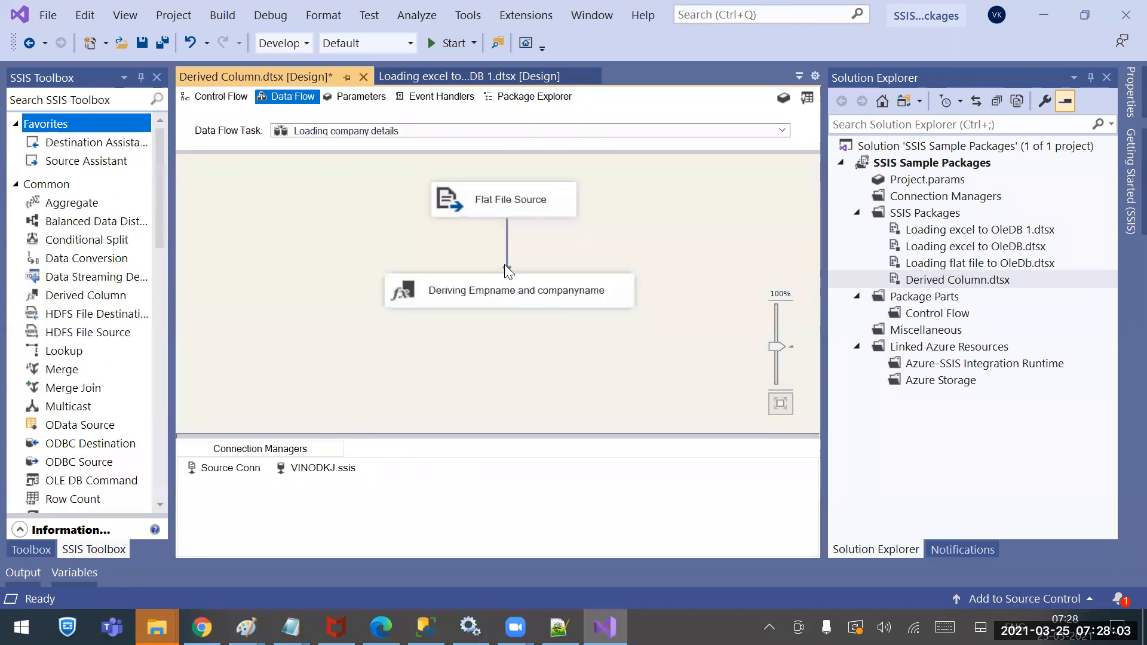
Reopen the Derived Column editor and browse the System Variables, such as CreatorName and IgnoreConfigurationsOnLoad
double_click(489, 292)
left_click(230, 96)
left_click(245, 109)
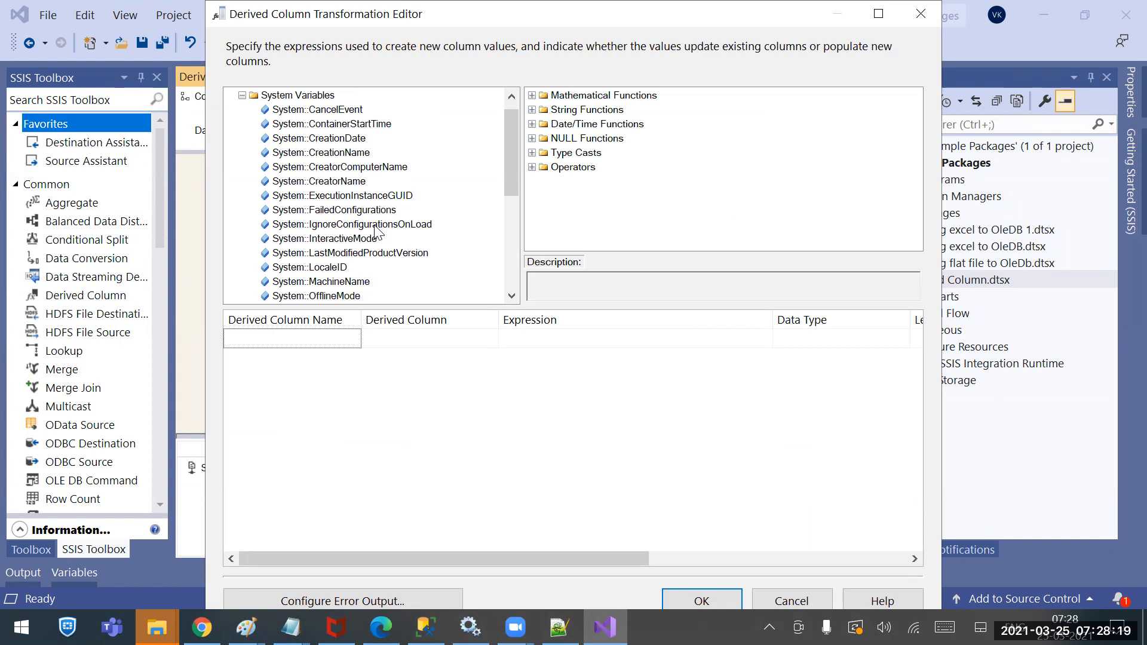
left_click(340, 183)
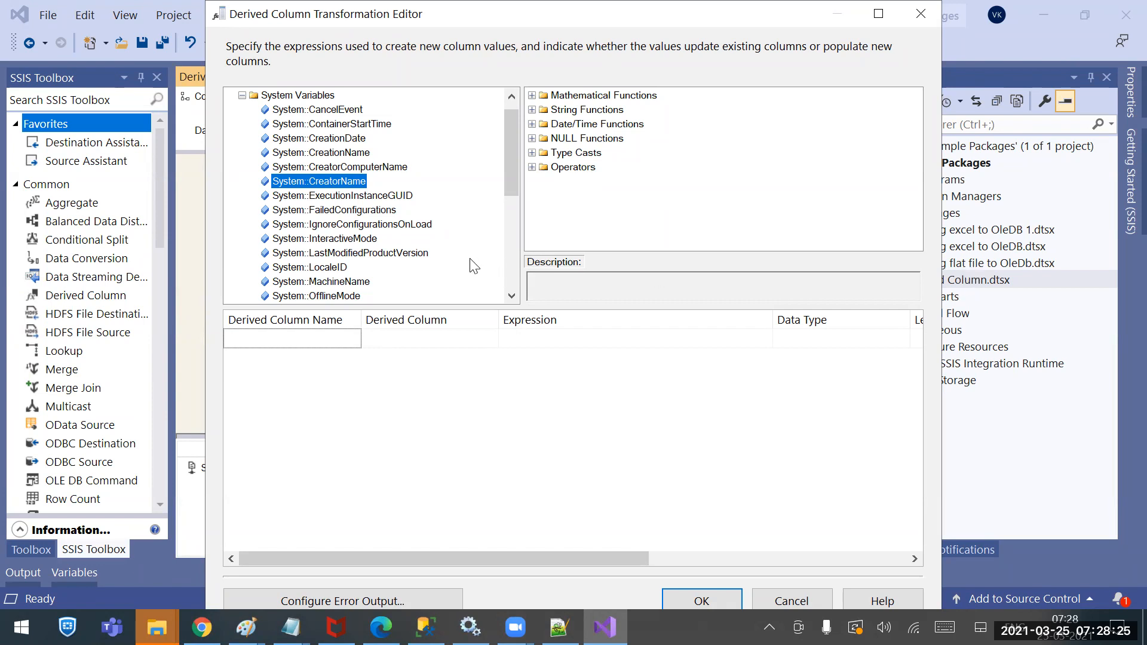
left_click(364, 225)
scroll(365, 224, "down", 3)
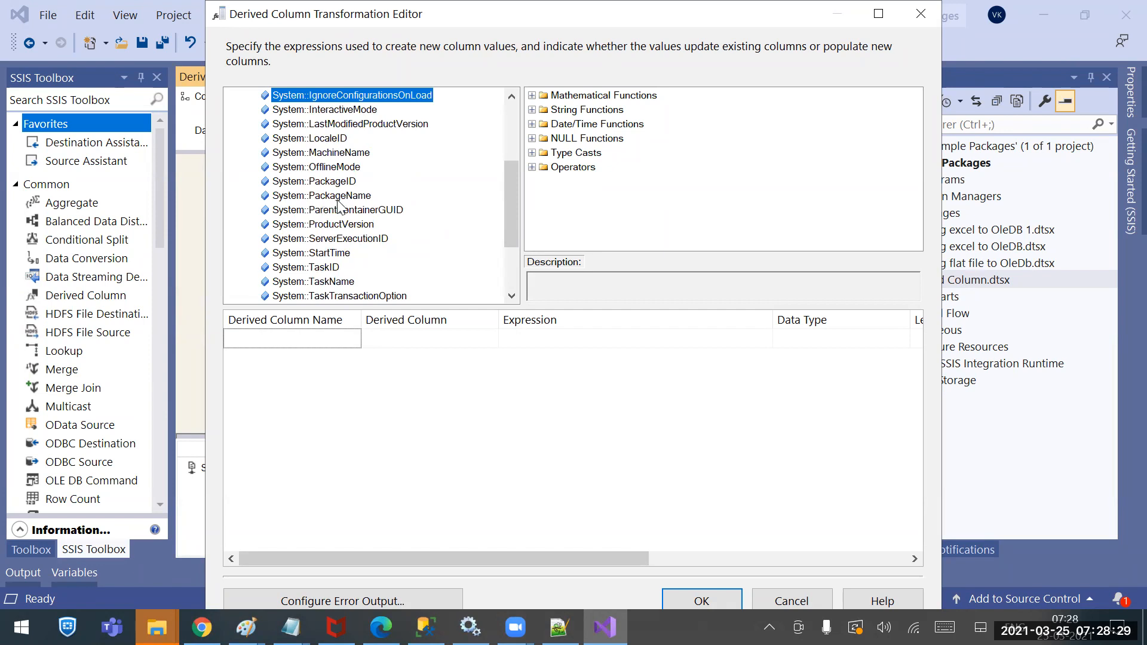
Add Derived Column 1 with the expression @[System::MachineName]
left_click_drag(344, 153, 569, 341)
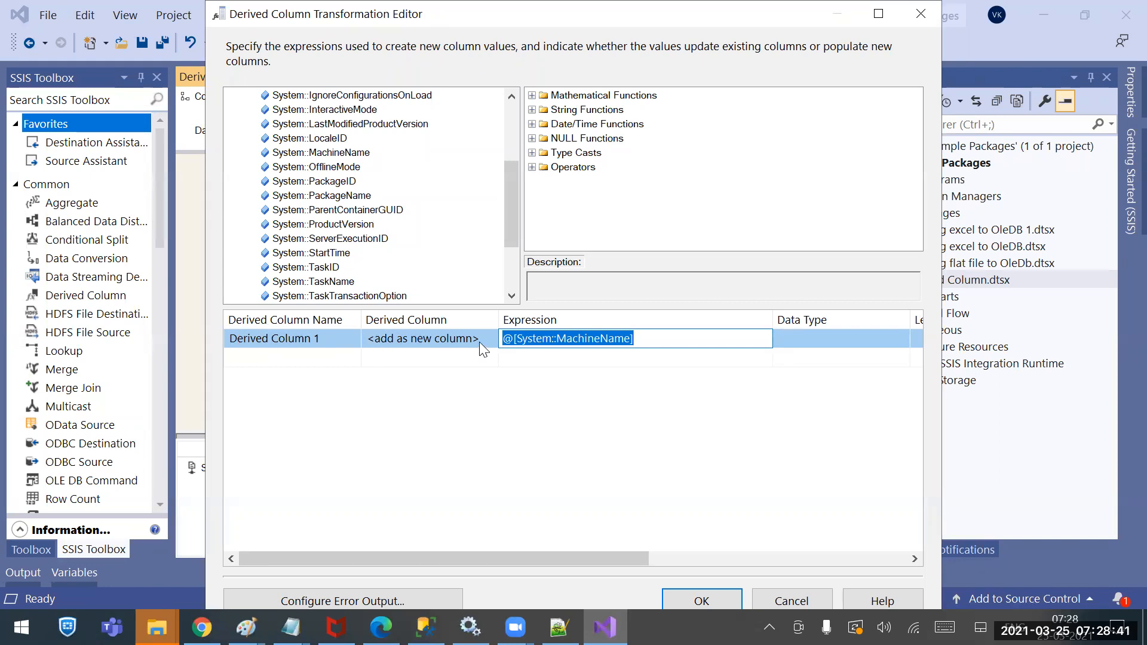
left_click(608, 336)
left_click_drag(644, 334, 333, 337)
left_click(426, 628)
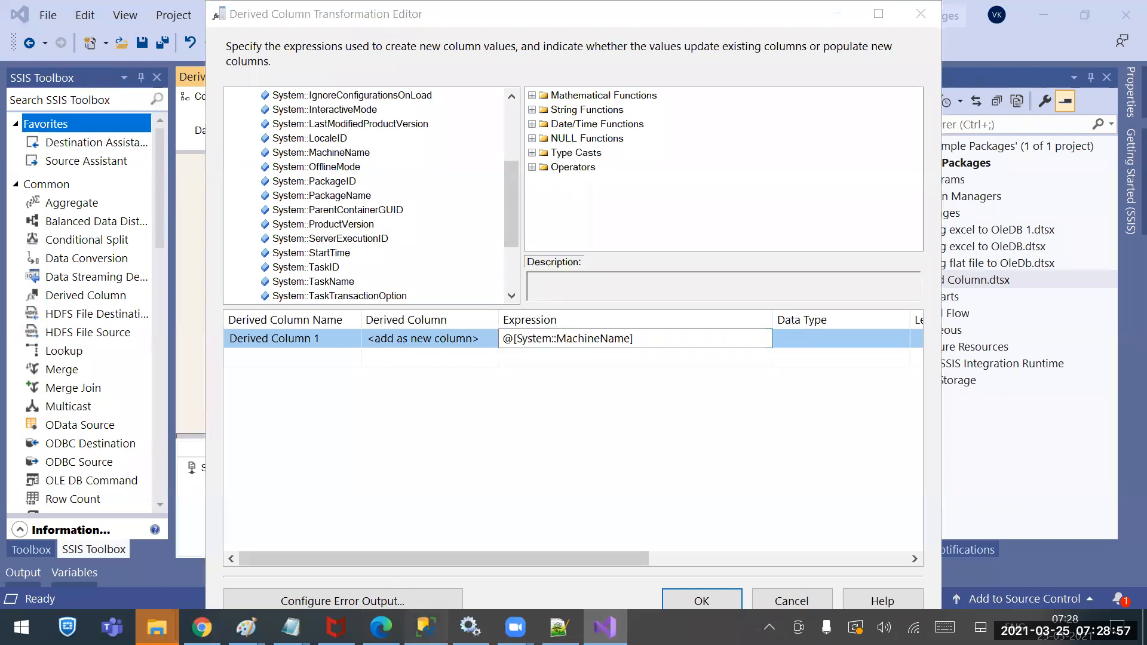
Review the CompDetails CREATE TABLE script in SQL Server Management Studio, then minimize it
left_click(335, 254)
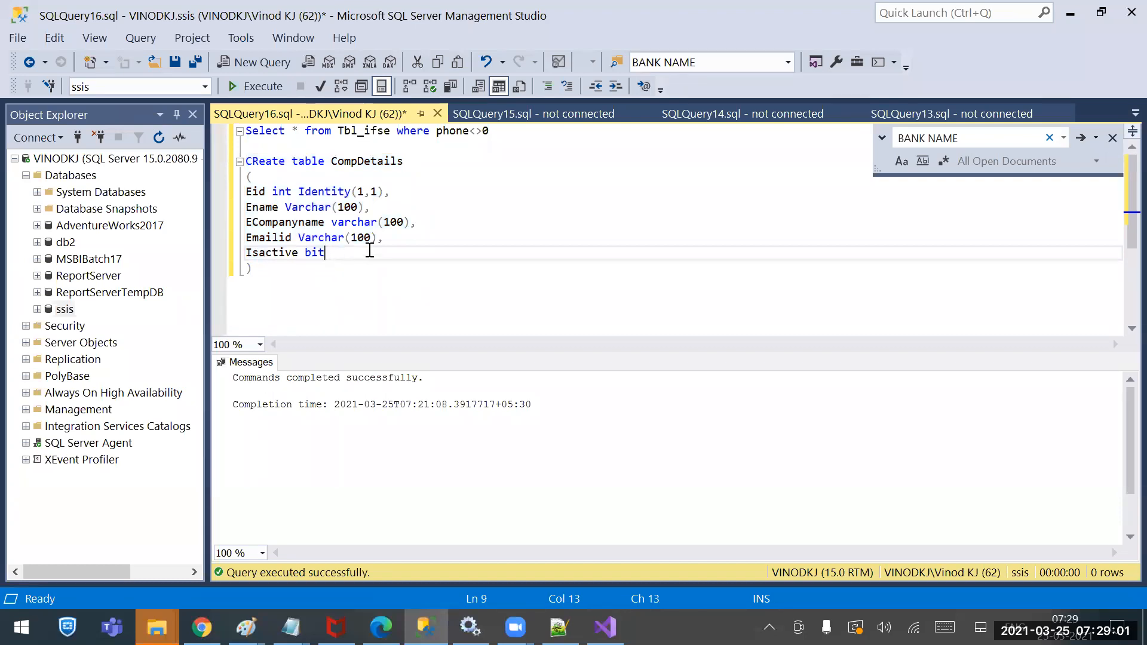
left_click(1070, 14)
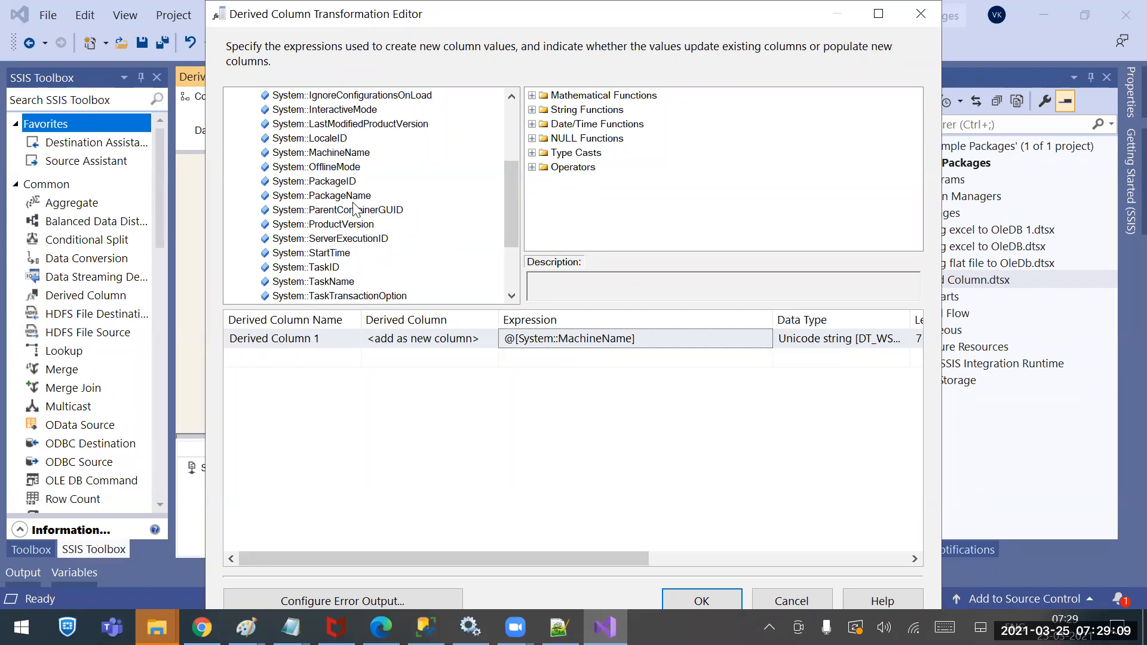
Delete the Derived Column 1 row from the derived column grid
scroll(364, 186, "up", 4)
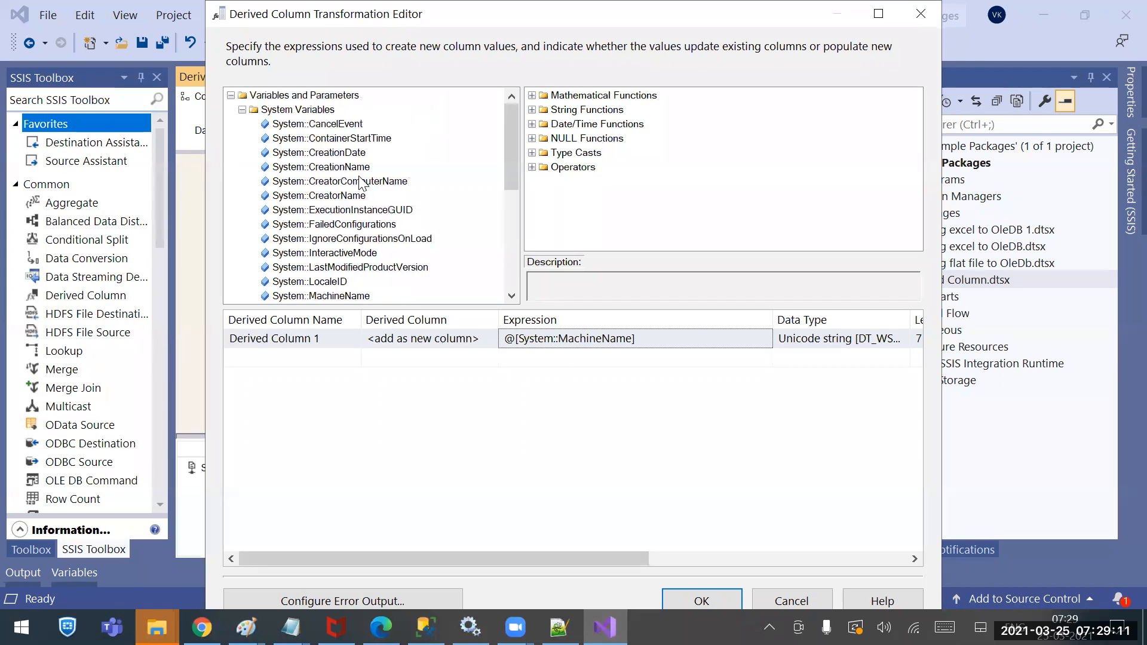
left_click(242, 109)
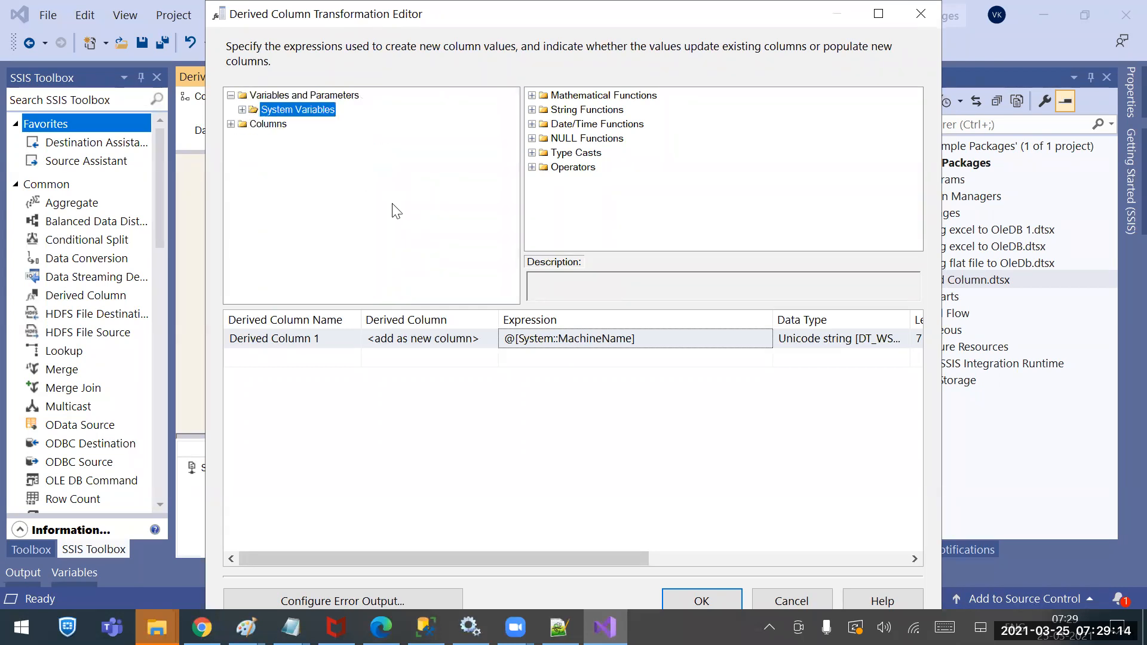
left_click(489, 340)
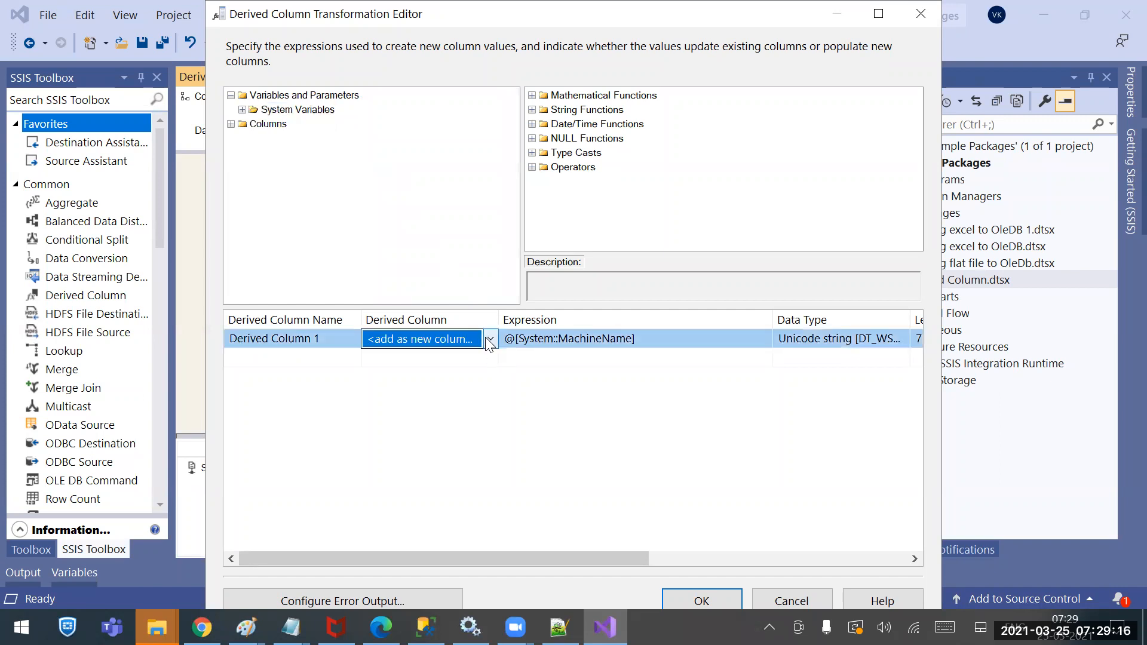
right_click(644, 333)
left_click(663, 401)
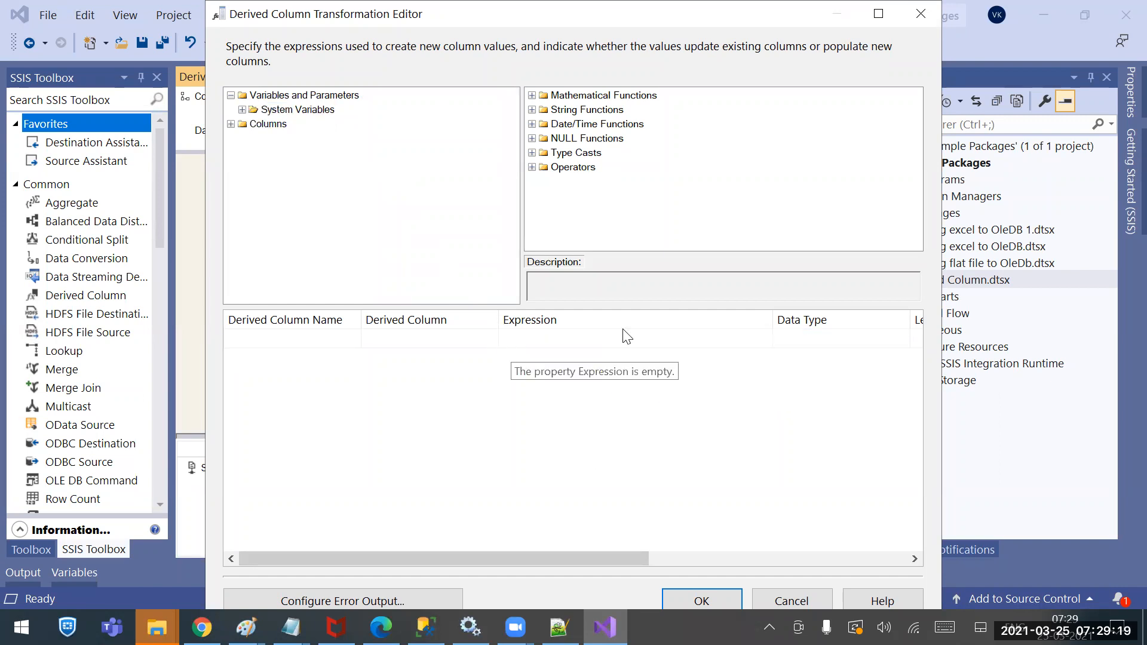
Expand the input Columns node in the left tree to show Emailid
left_click(329, 96)
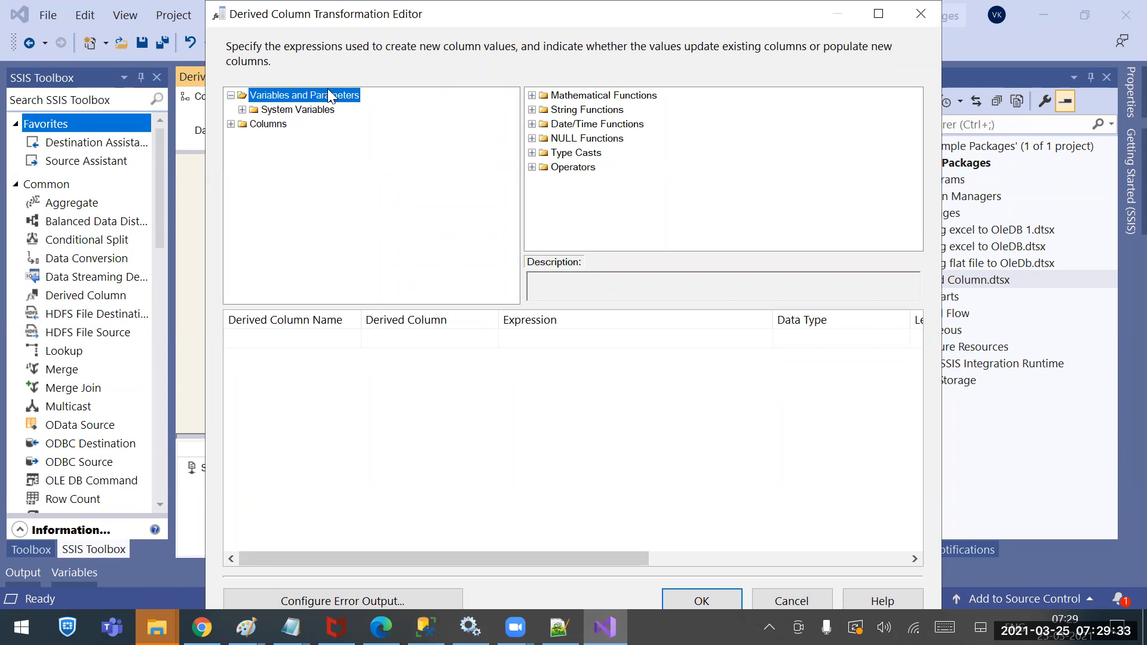
left_click(242, 110)
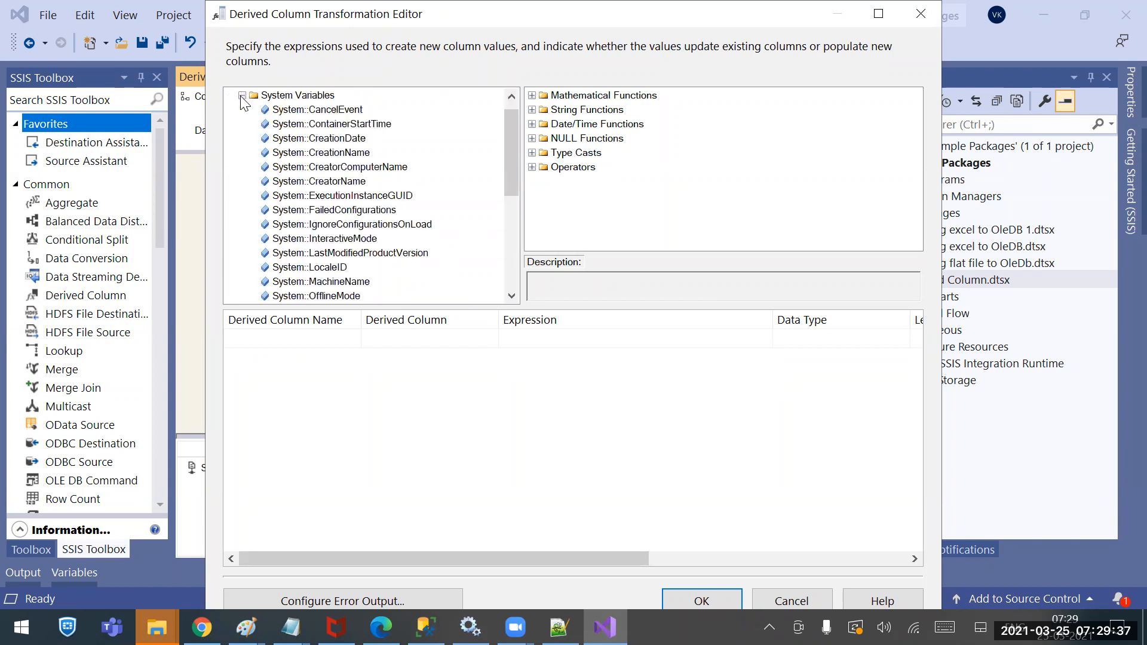
left_click(242, 96)
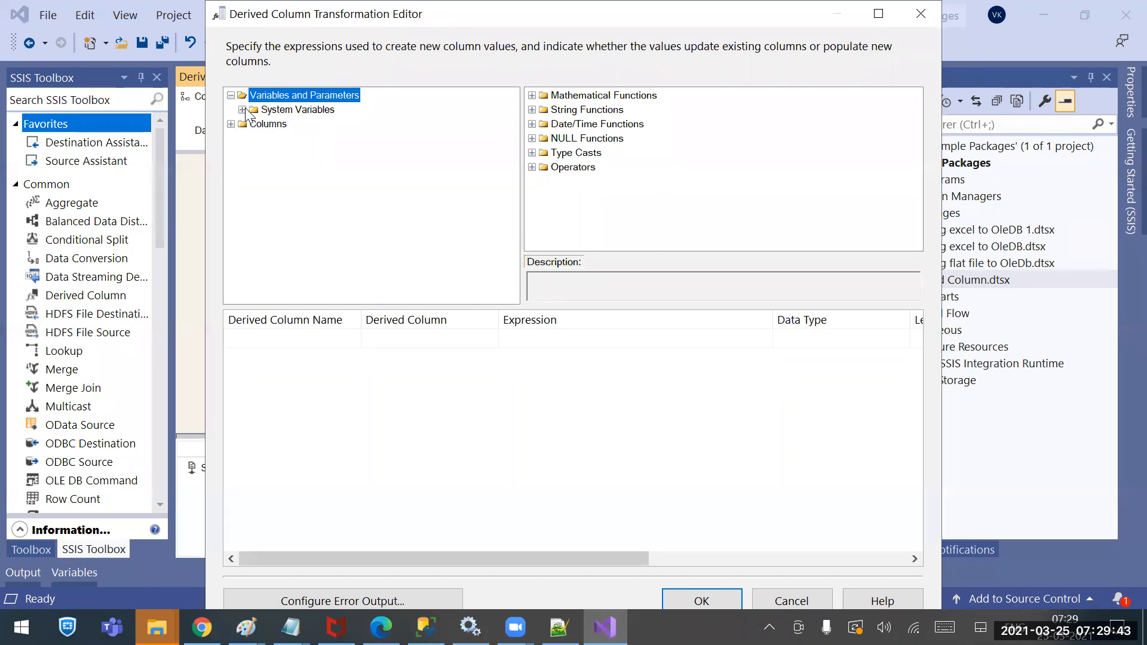
left_click(231, 124)
left_click_drag(455, 12, 516, 337)
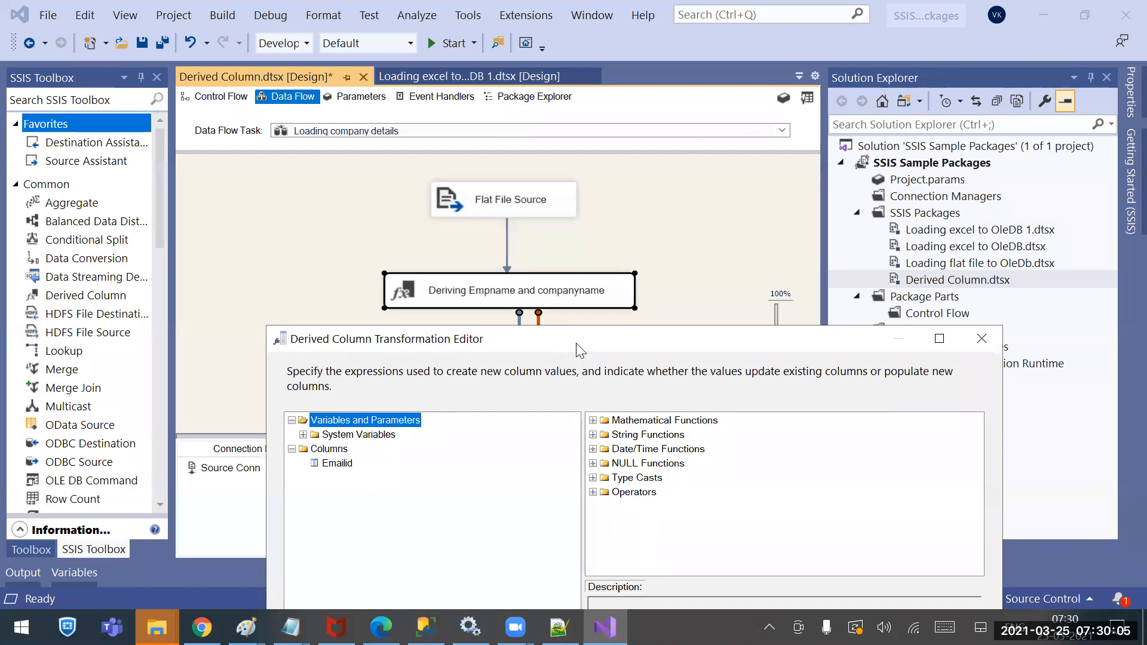
Expand the Operators folder and read the description of * (Multiply)
left_click_drag(569, 335, 479, 150)
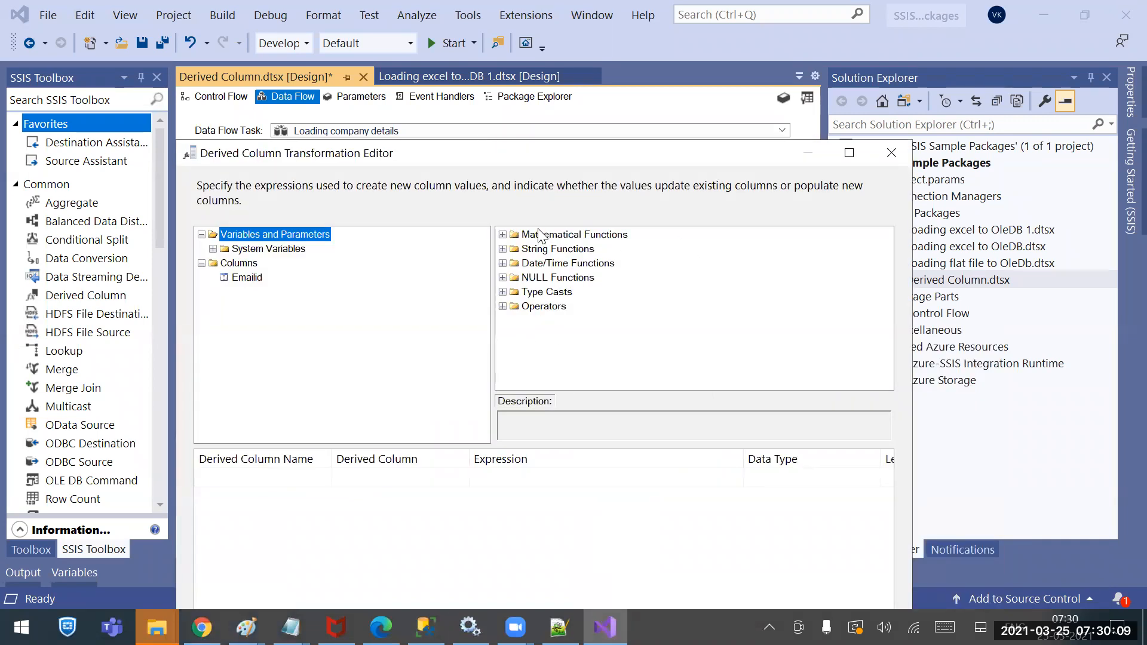
left_click(503, 307)
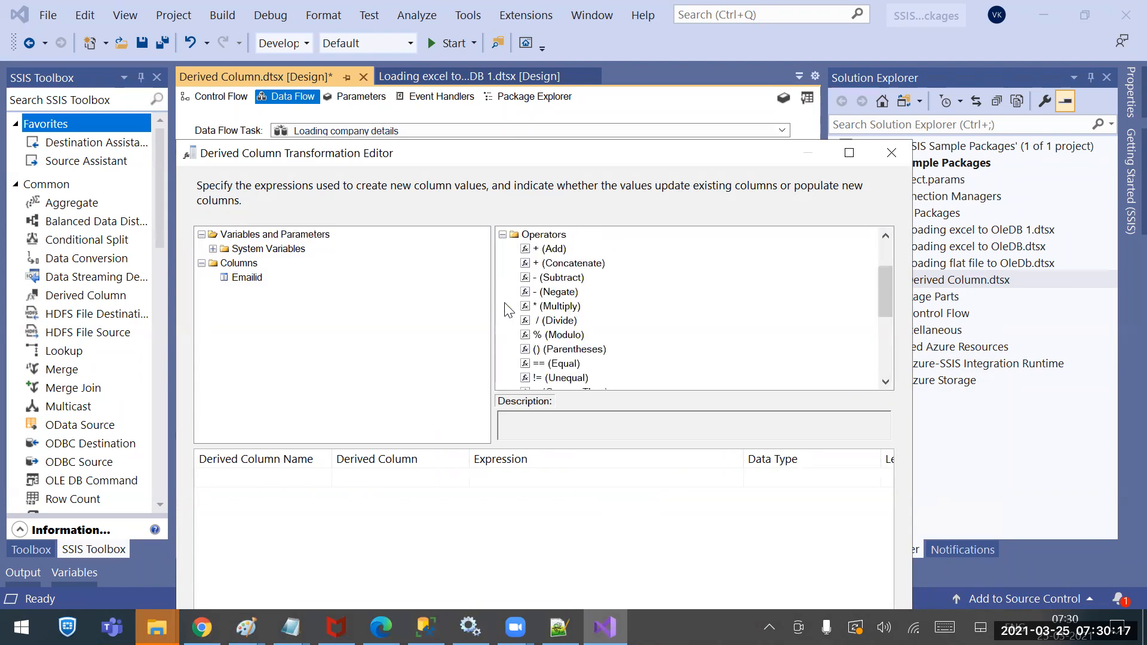
left_click(555, 236)
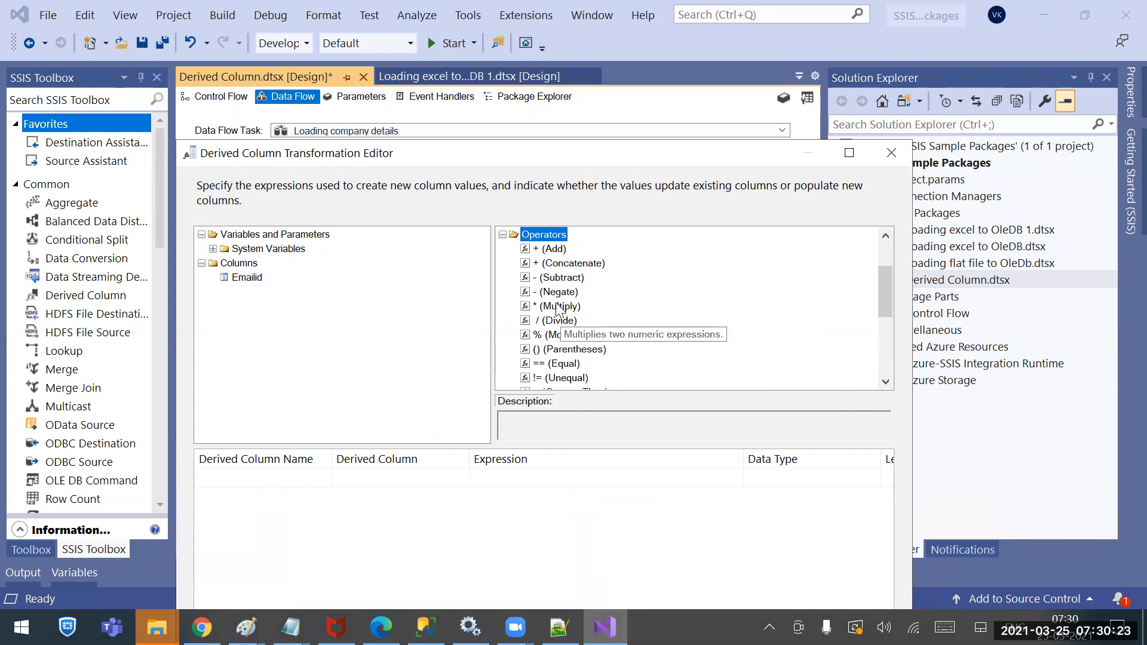
left_click(543, 308)
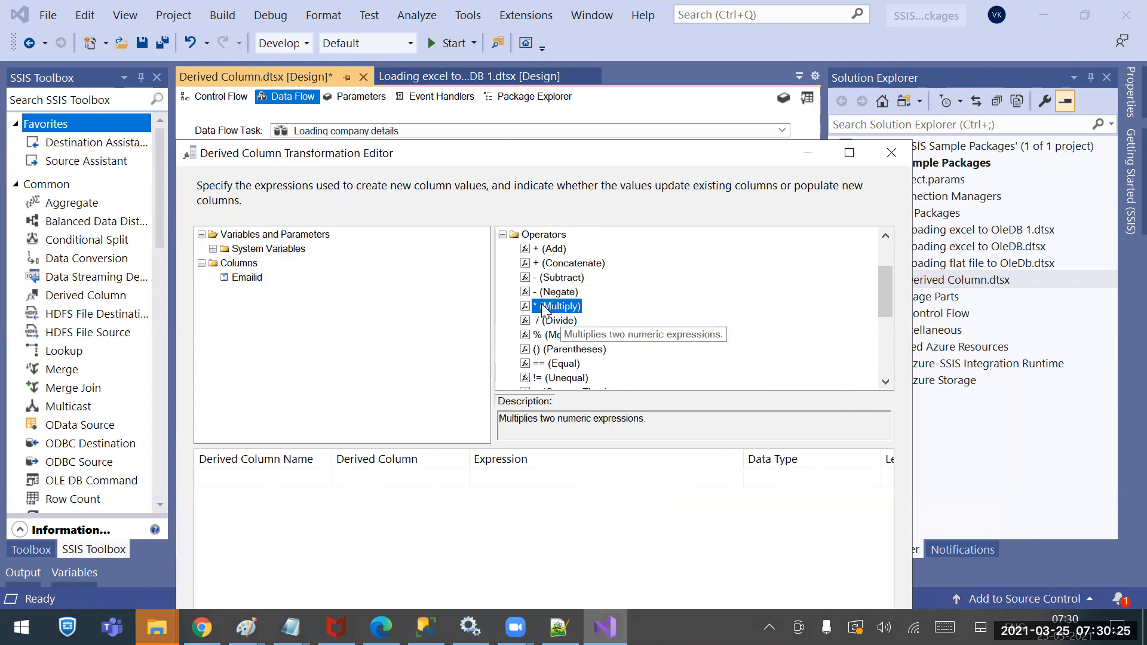
scroll(572, 367, "down", 3)
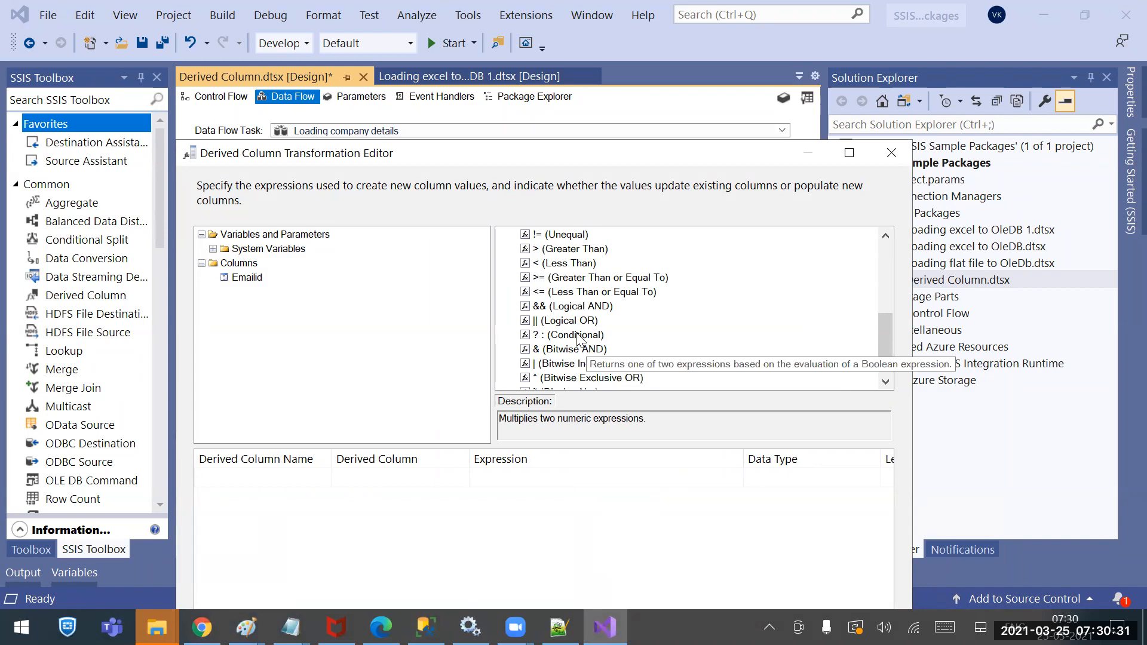
scroll(578, 341, "up", 5)
scroll(578, 338, "down", 3)
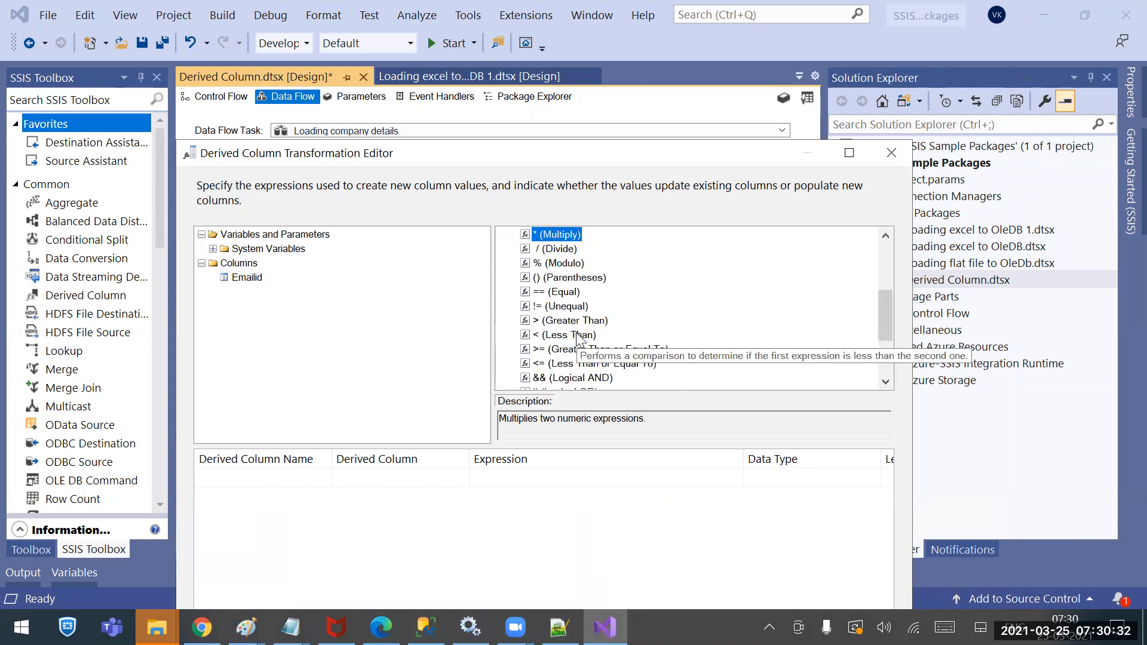
Read the descriptions of == (Equal), || (Logical OR) and && (Logical AND)
left_click(565, 293)
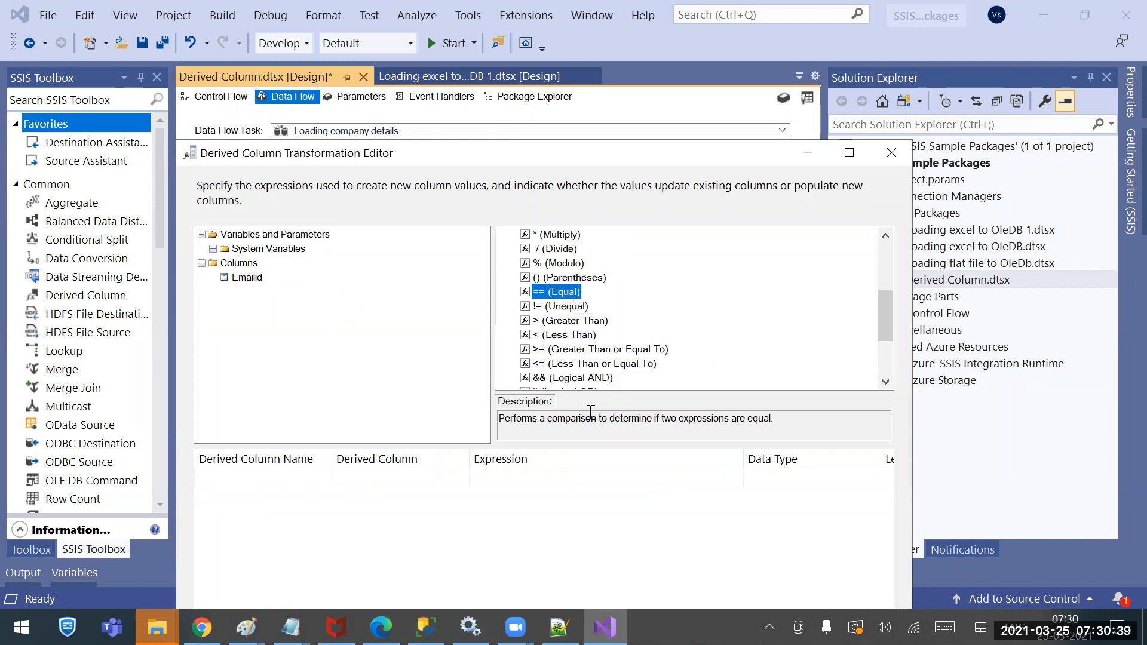
left_click_drag(885, 309, 887, 324)
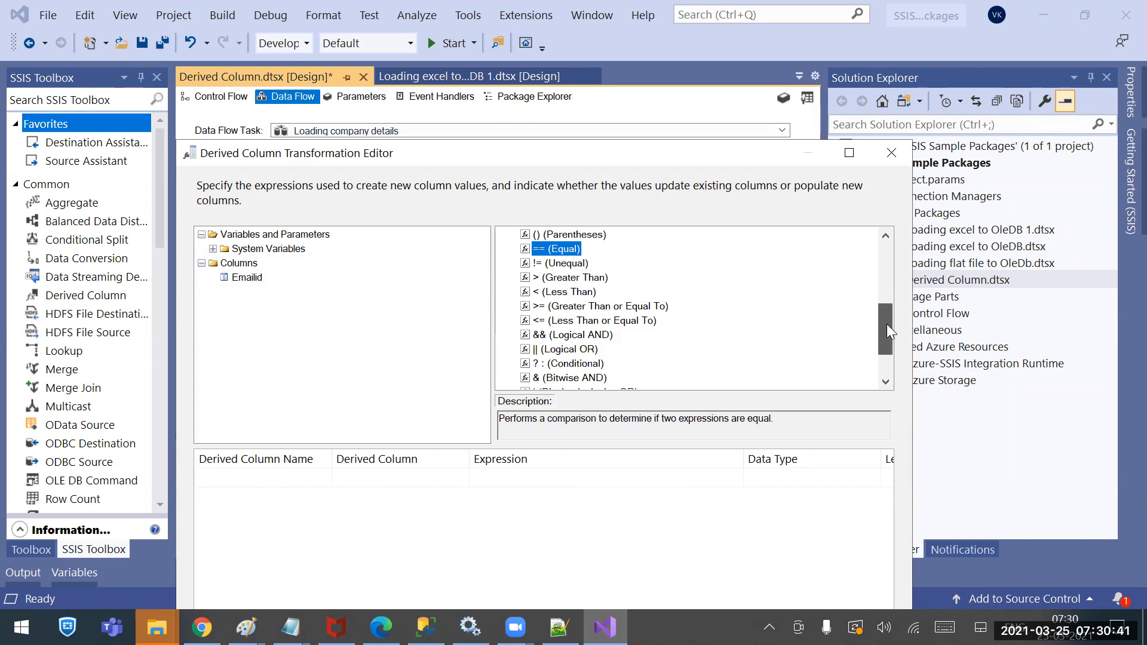
left_click(580, 350)
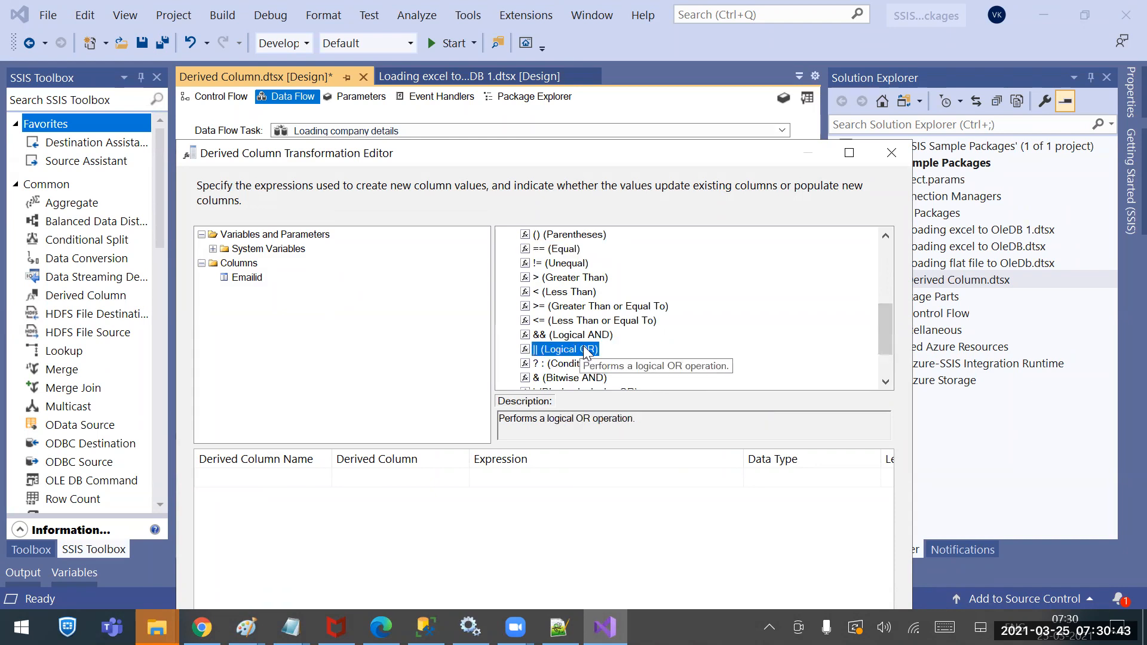
left_click(580, 334)
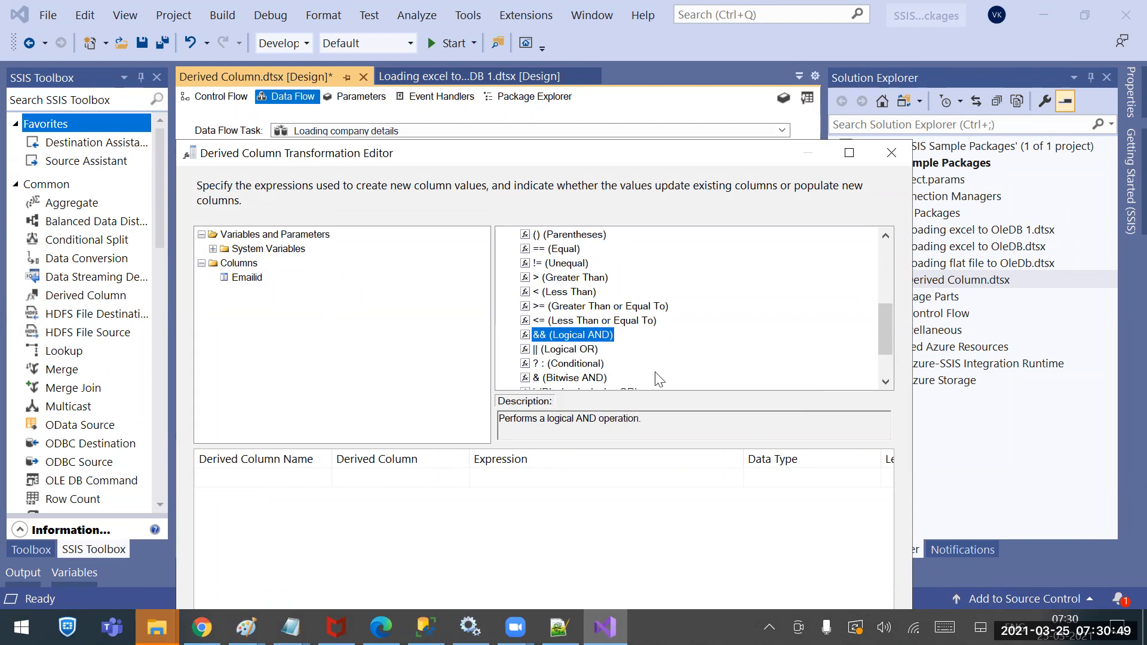
scroll(672, 361, "down", 2)
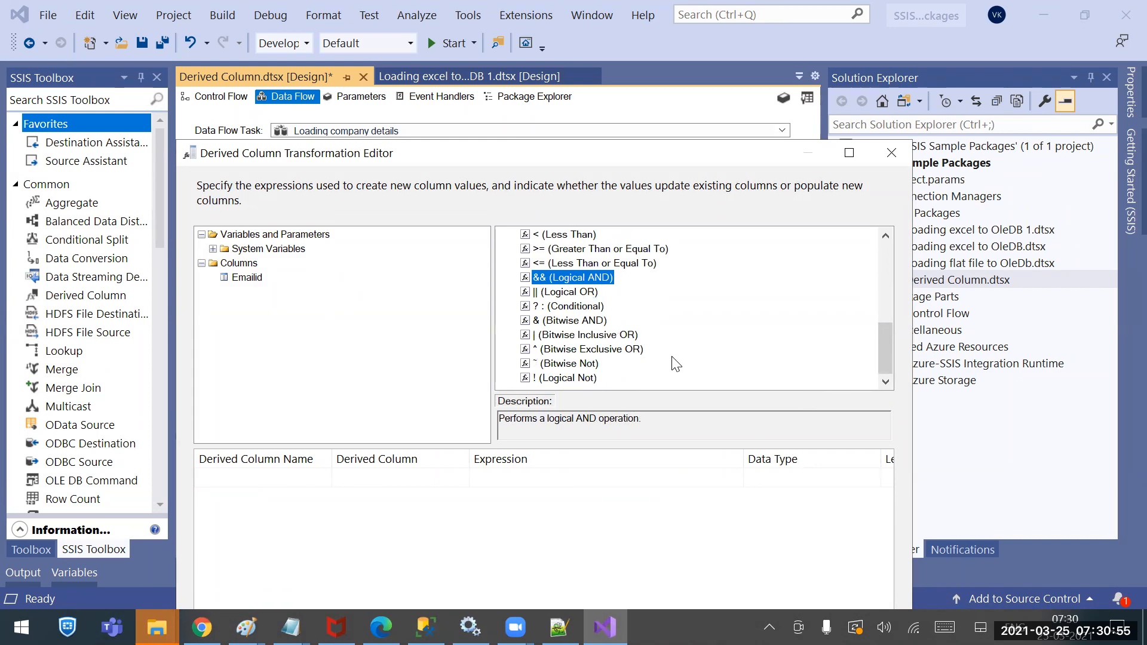
scroll(672, 362, "up", 6)
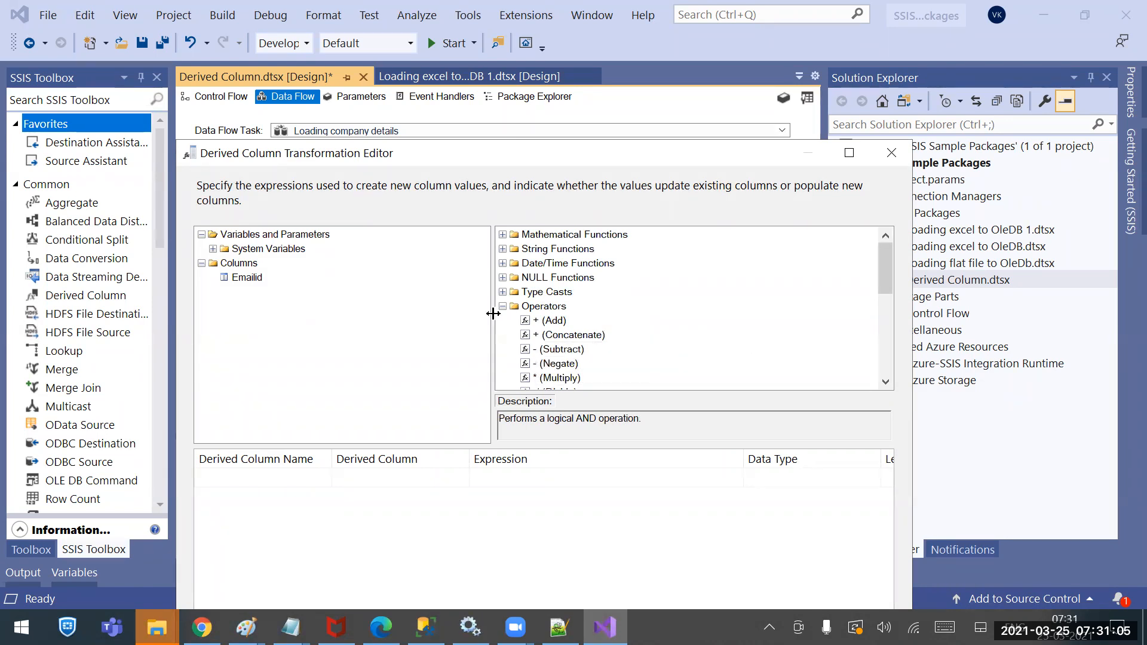
Select the Expression cell for a new column, collapse Operators and expand the Type Casts functions
left_click(512, 306)
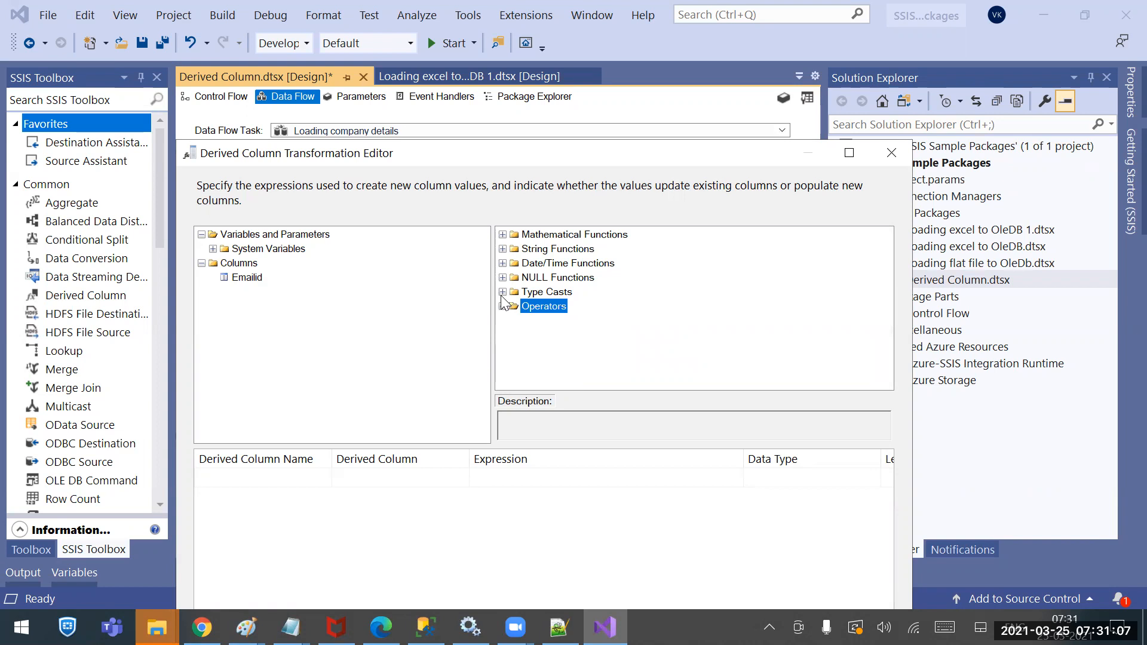
scroll(571, 311, "down", 2)
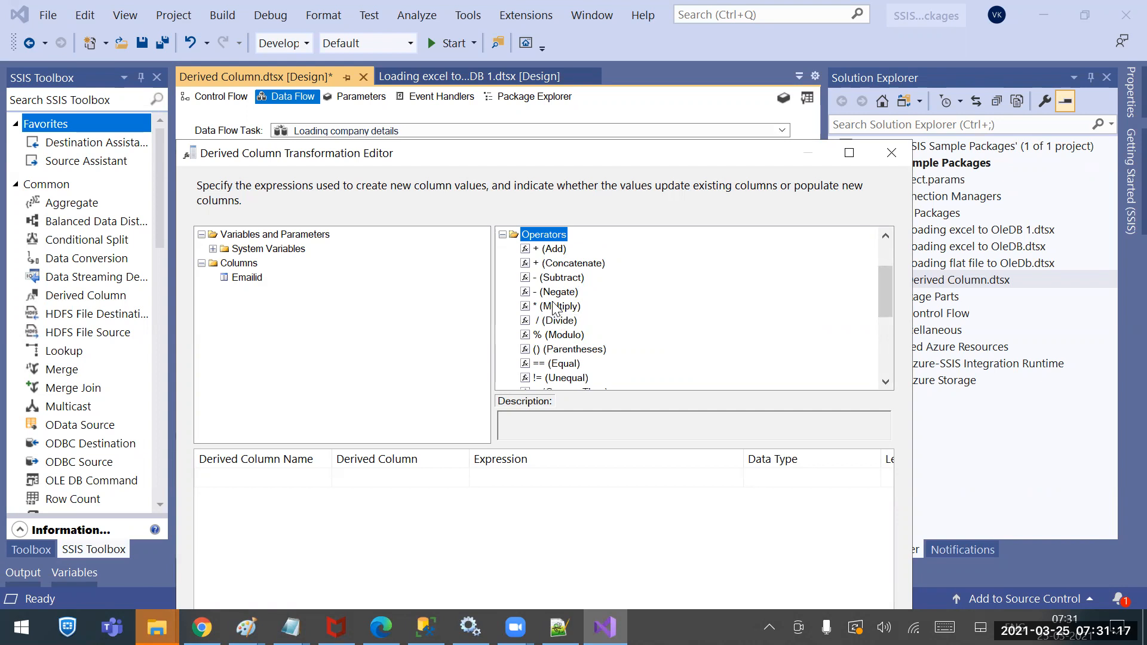
left_click(570, 310)
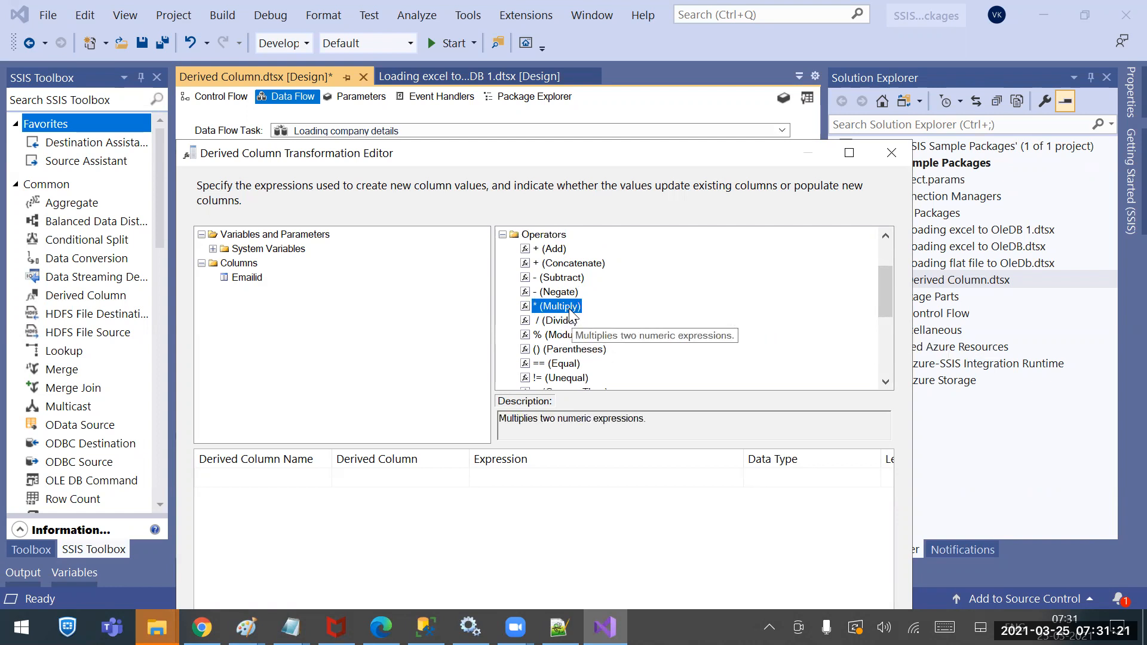
left_click(520, 476)
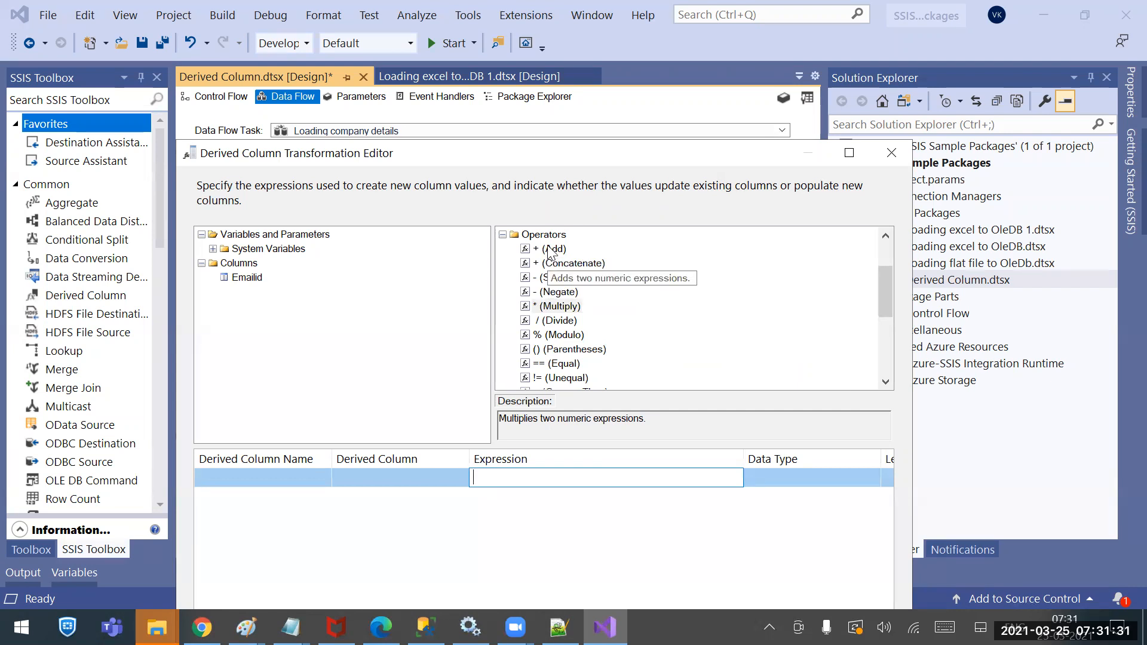
scroll(568, 328, "up", 2)
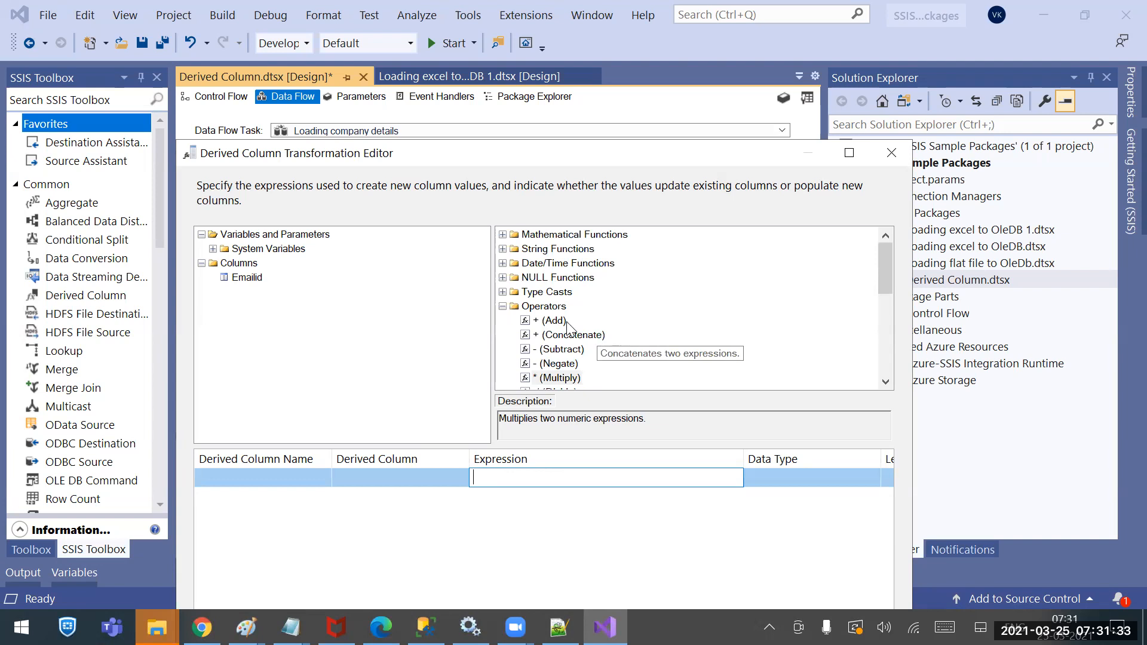
left_click(502, 306)
left_click(503, 292)
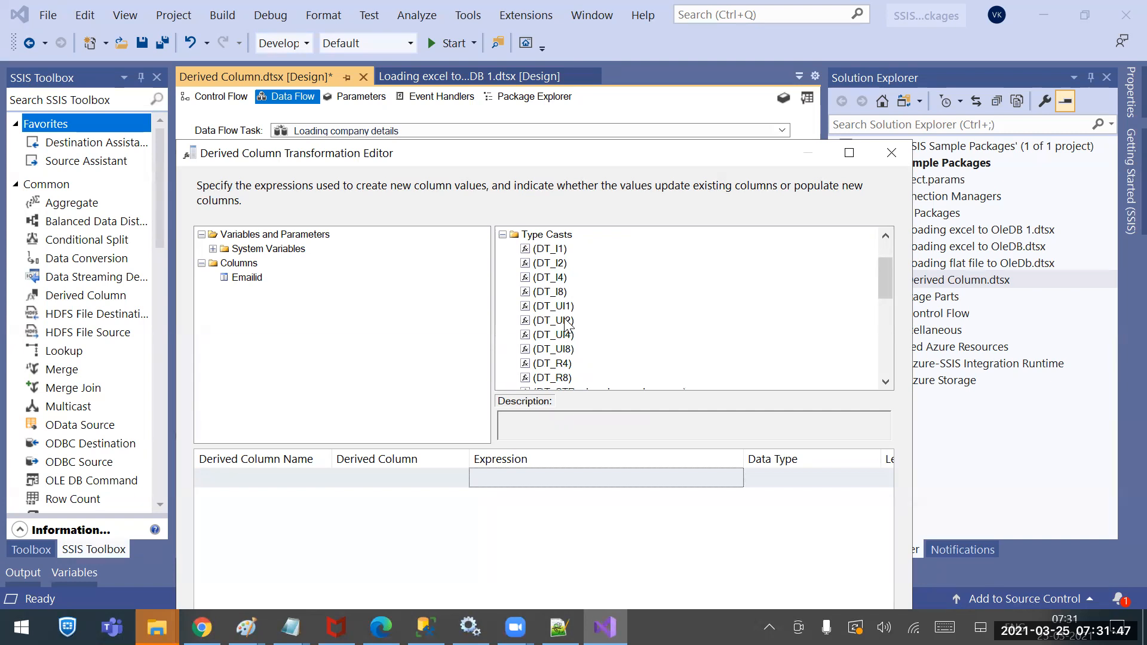
scroll(566, 326, "down", 3)
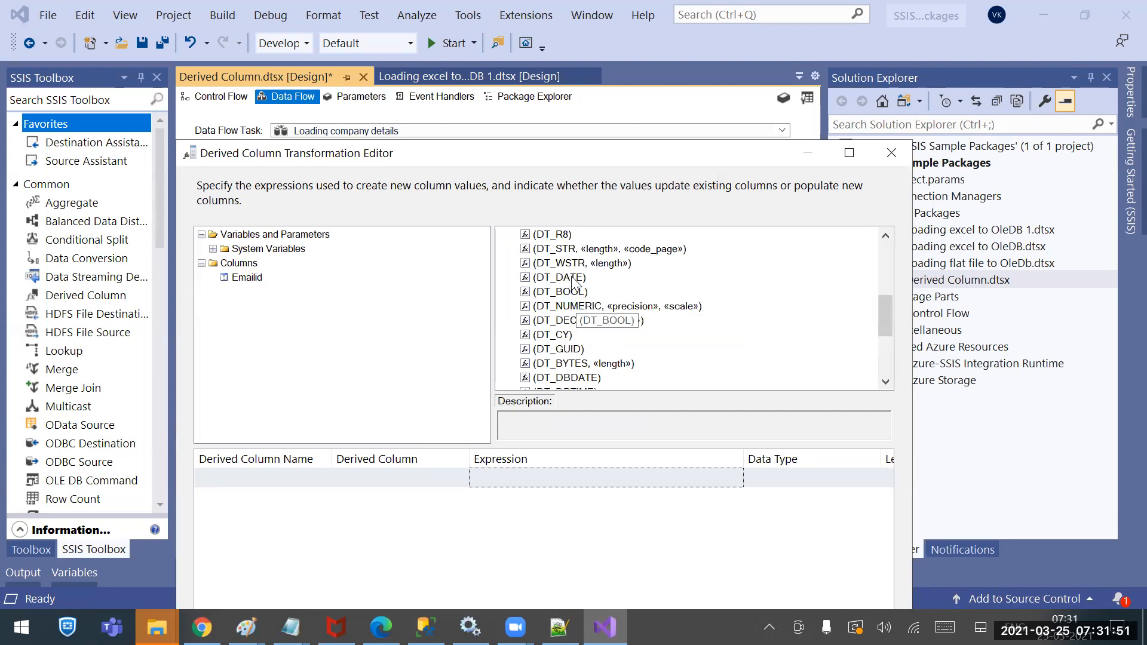
left_click(542, 253)
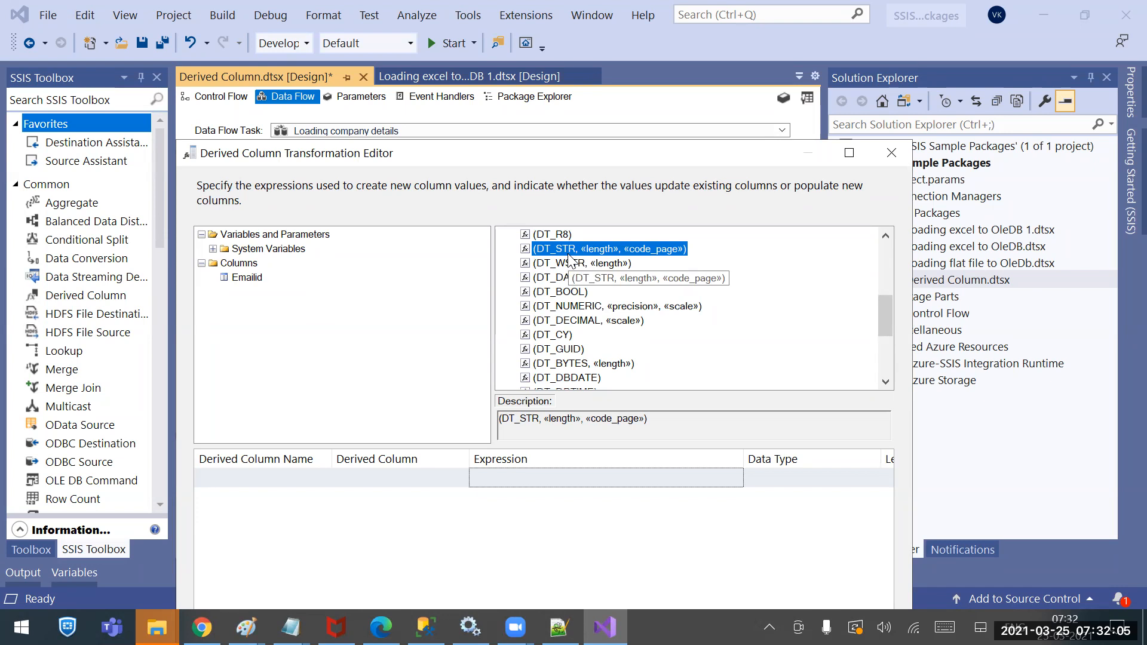
left_click(571, 264)
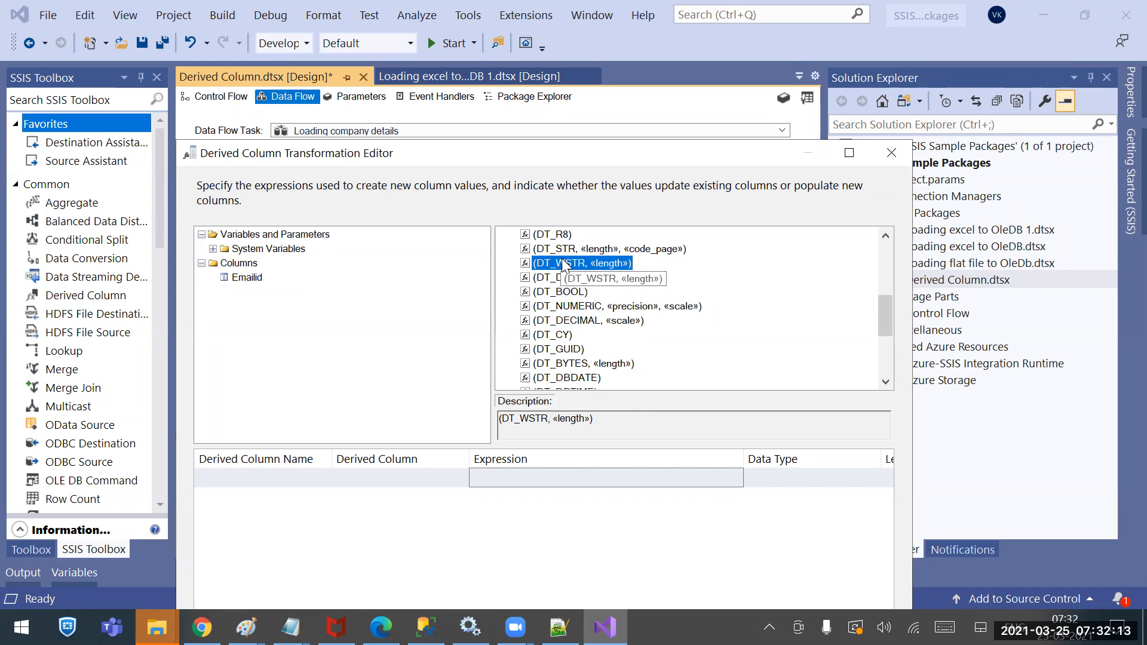
Close the Derived Column editor and check the Flat File Source's Columns page without changes
left_click(894, 154)
double_click(490, 196)
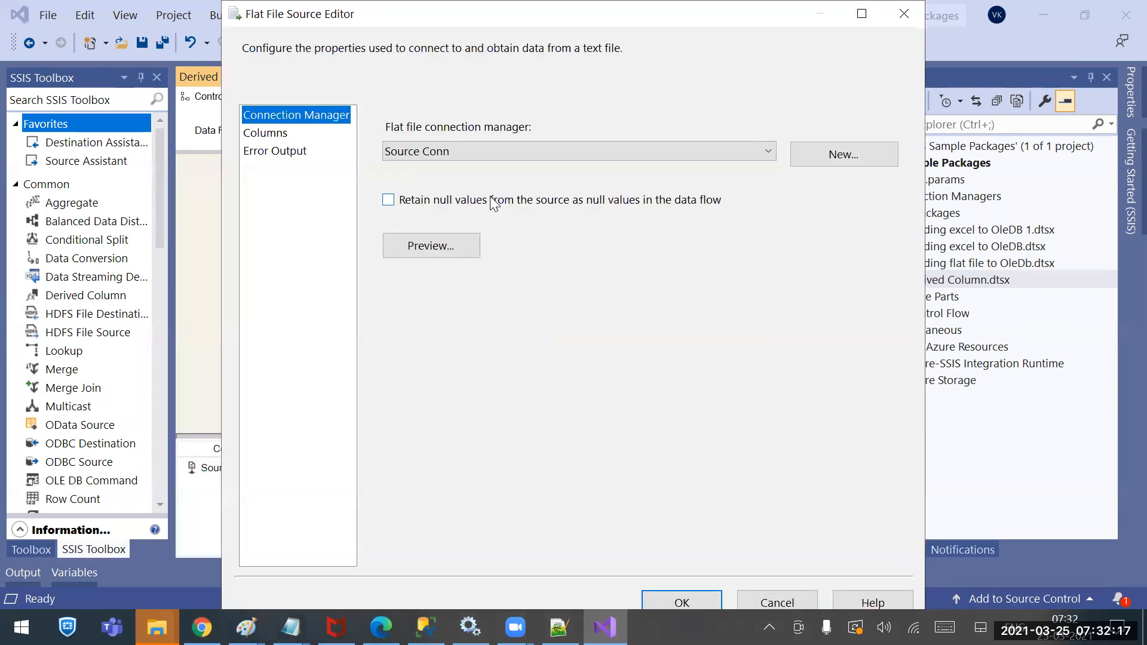
left_click(264, 133)
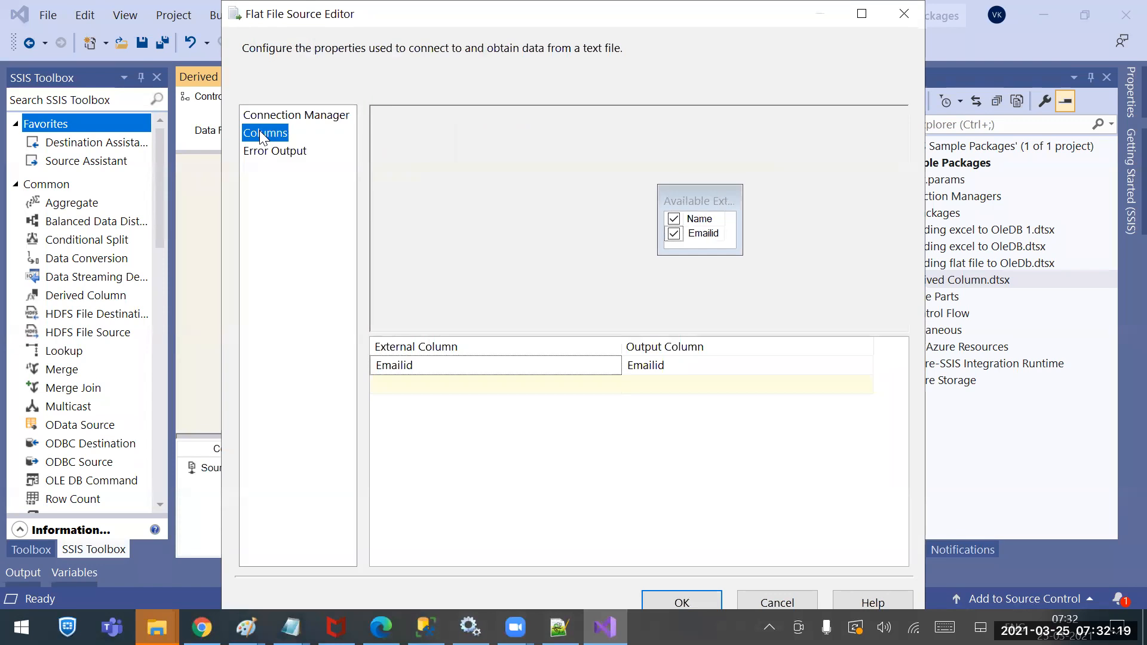
left_click(777, 600)
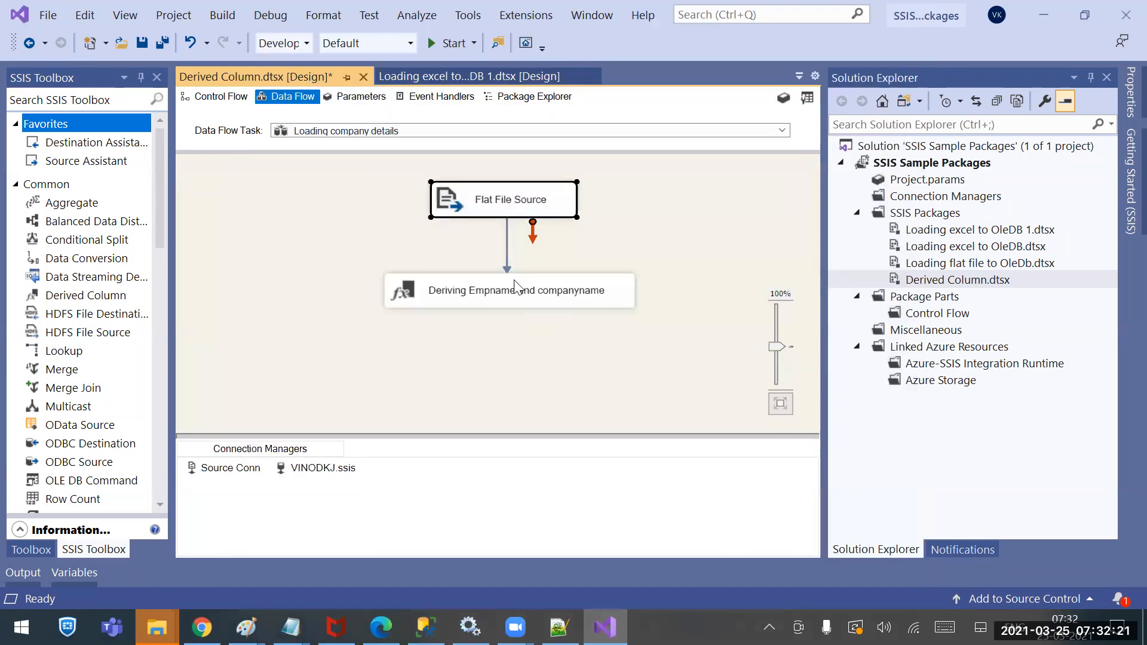
Delete the connector from Flat File Source to Deriving Empname and companyname
left_click(492, 292)
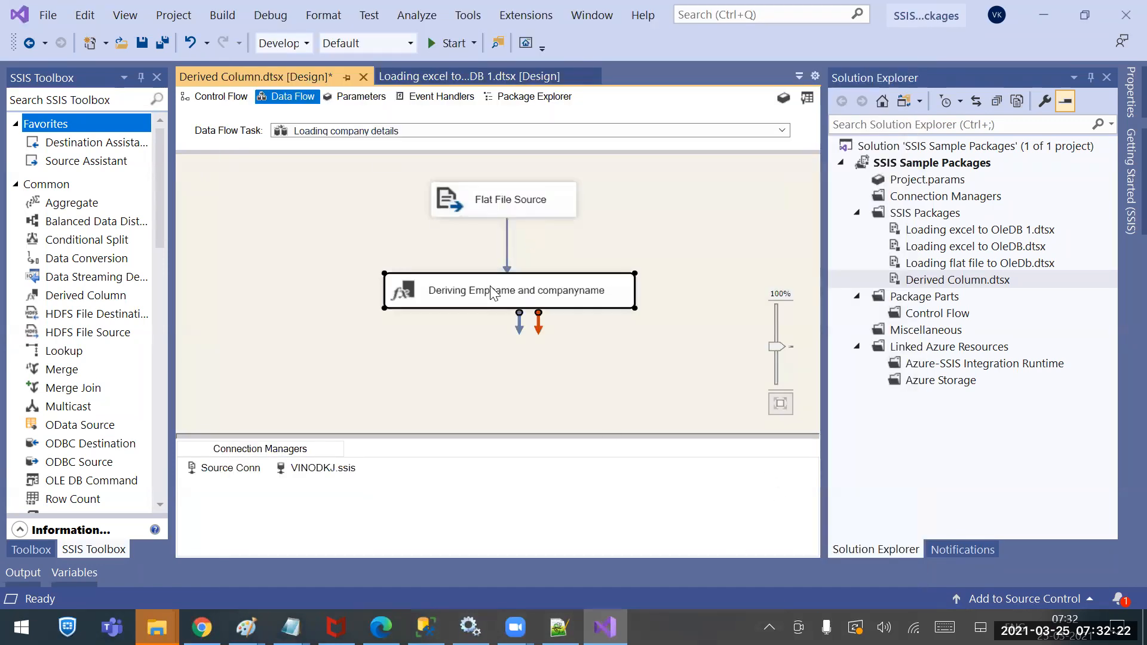
left_click(507, 252)
key("Delete")
Add a Data Conversion fed by Flat File Source and include Emailid in its settings
left_click_drag(85, 264, 354, 245)
left_click(531, 206)
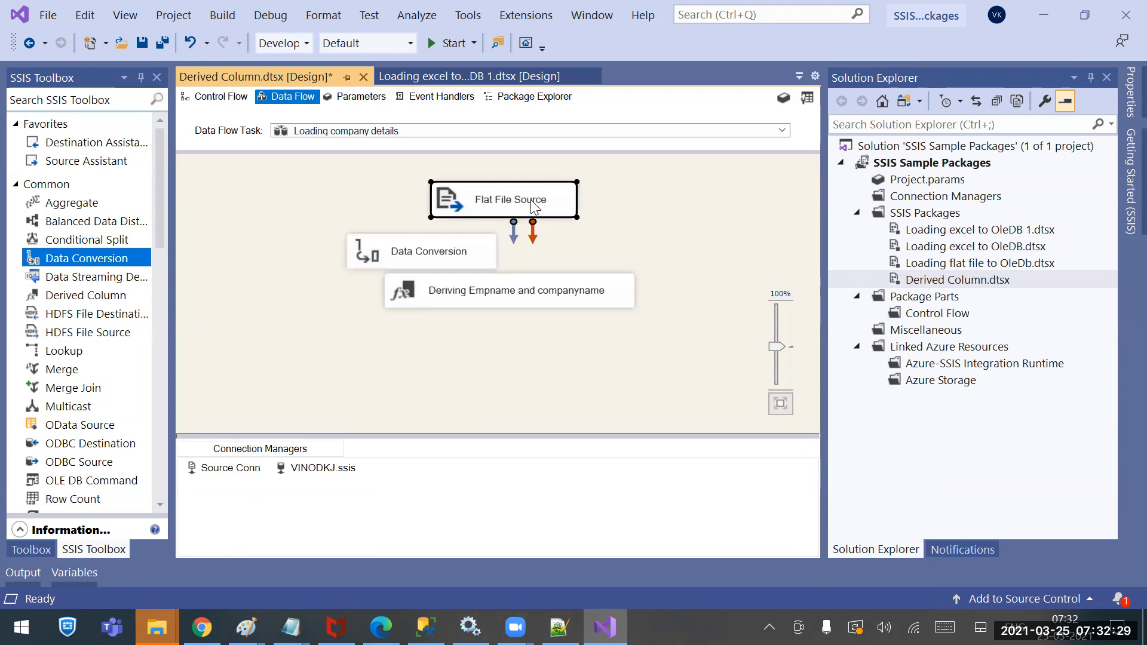
left_click_drag(514, 233, 426, 256)
double_click(426, 257)
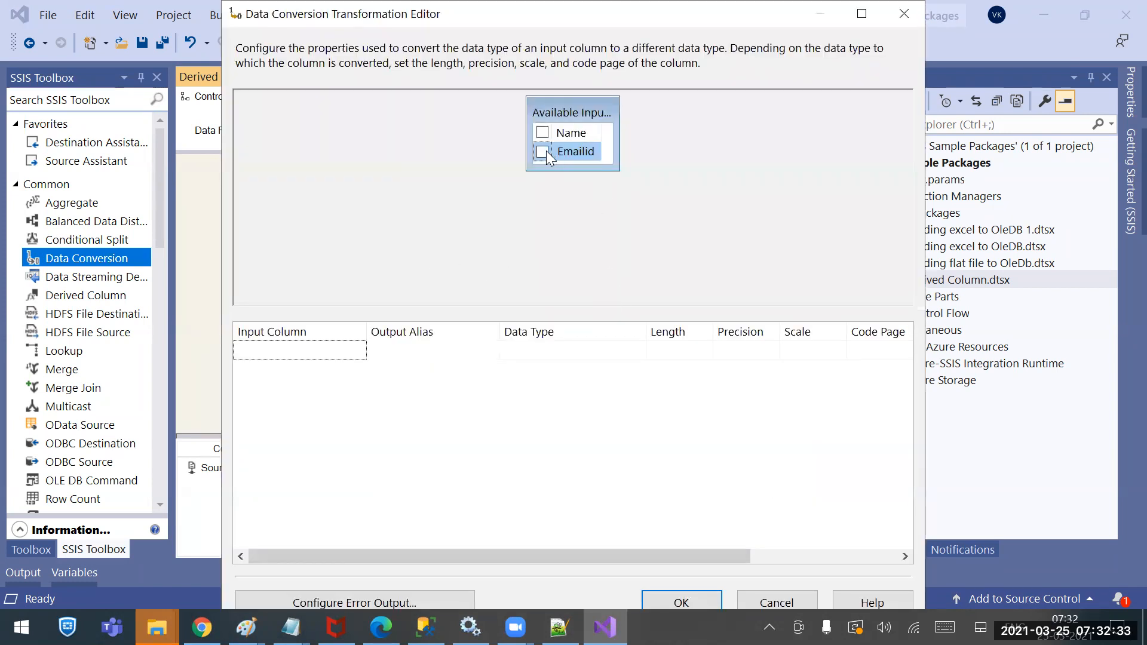
left_click(545, 151)
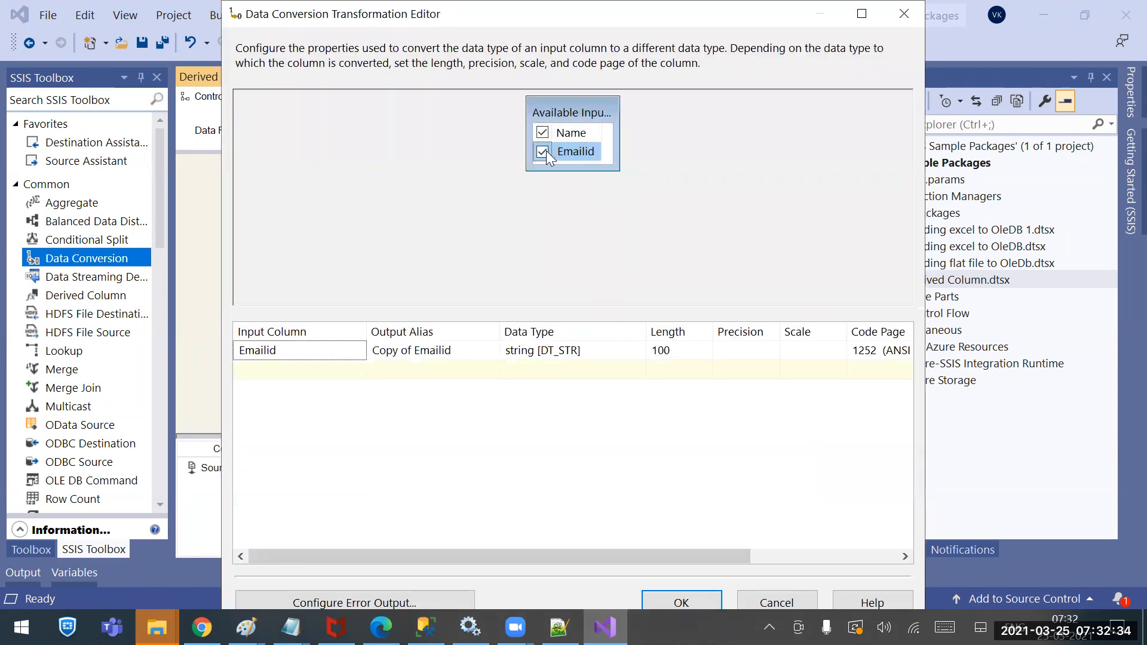
Review Emailid's data type options, including string [DT_STR], cancel, and undo to remove the Data Conversion
left_click(594, 352)
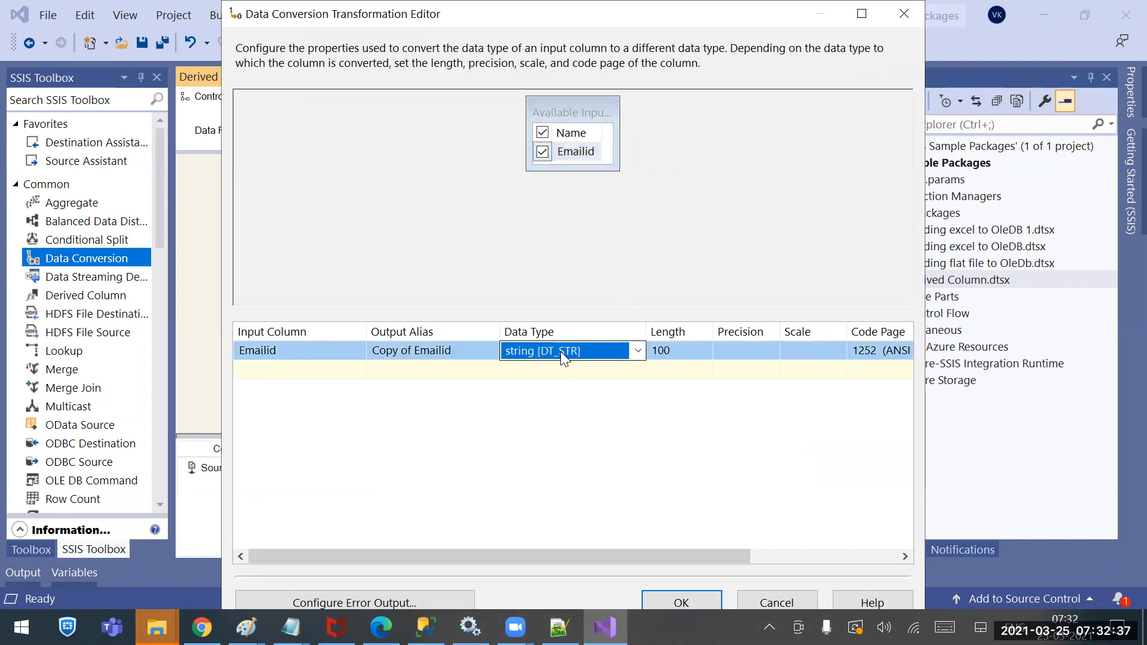
left_click(638, 350)
left_click(648, 340)
left_click_drag(648, 330, 891, 329)
left_click(880, 351)
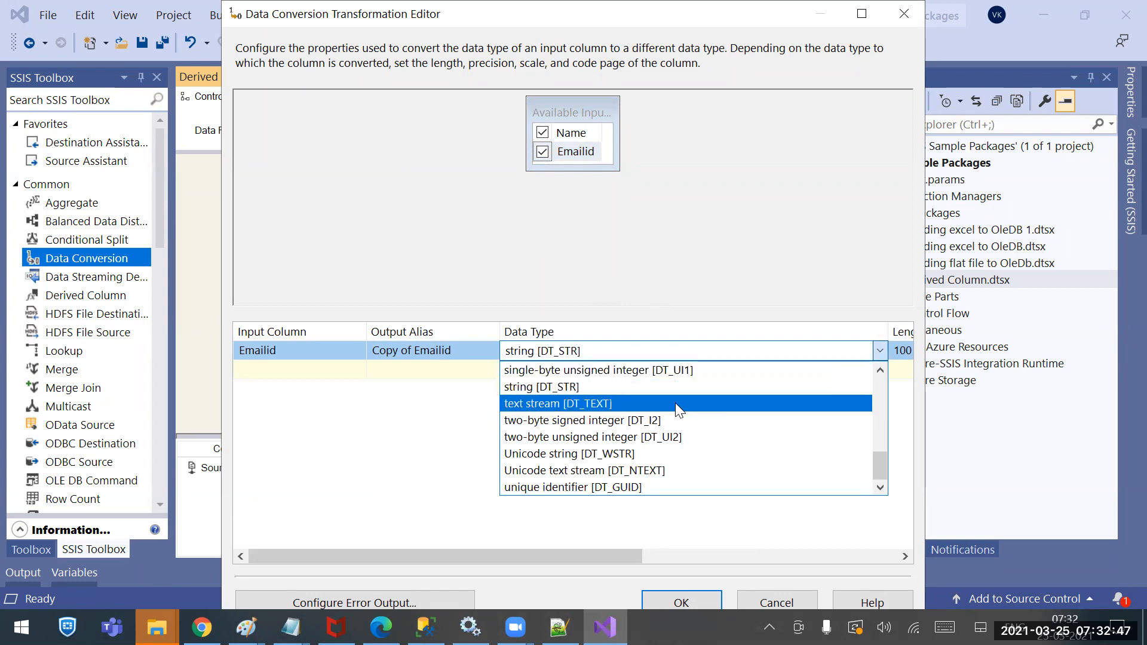
scroll(636, 456, "up", 5)
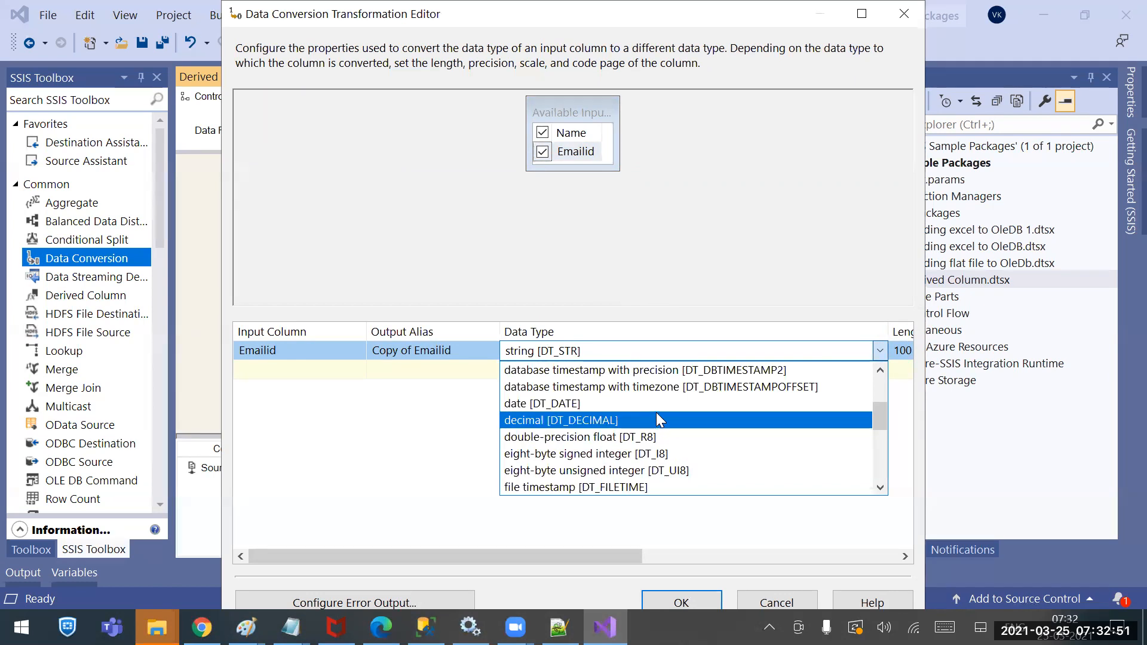
scroll(745, 380, "up", 3)
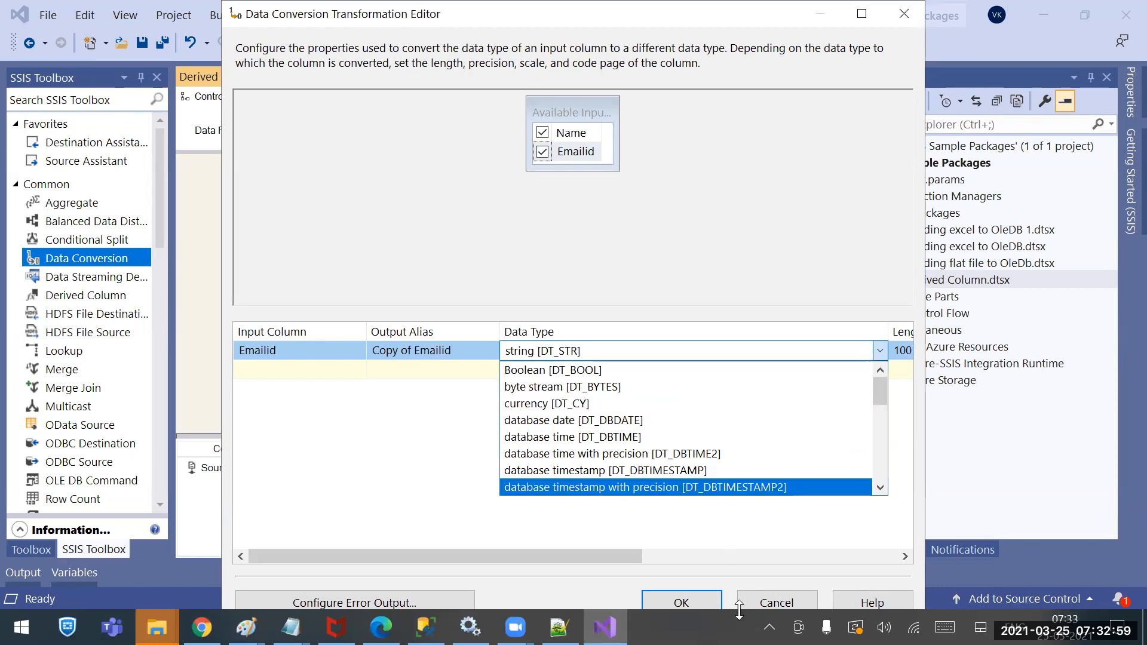
left_click(762, 604)
left_click(762, 603)
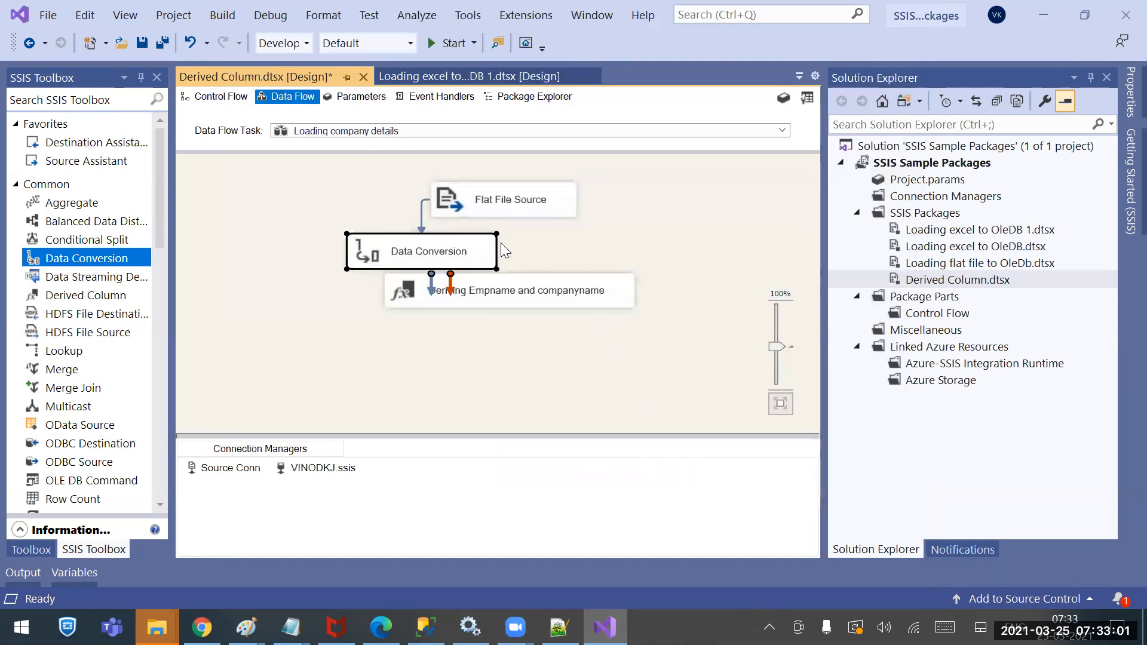
left_click(578, 255)
key("ctrl+z")
key("ctrl+z")
key("ctrl+z")
left_click(555, 303)
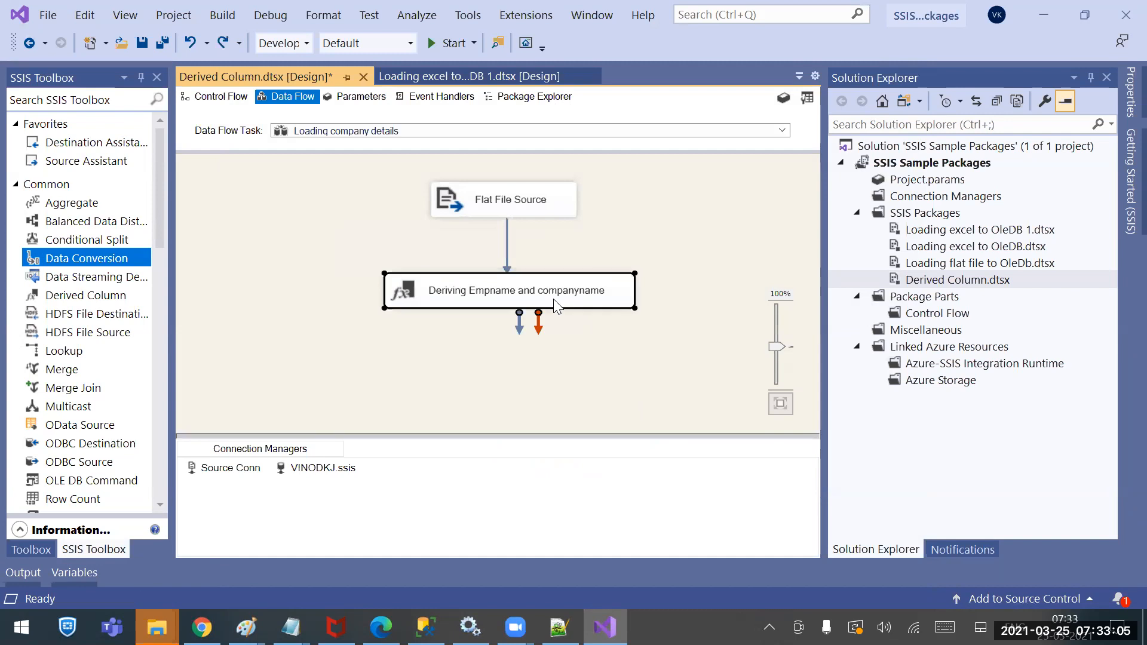
double_click(555, 303)
left_click(532, 149)
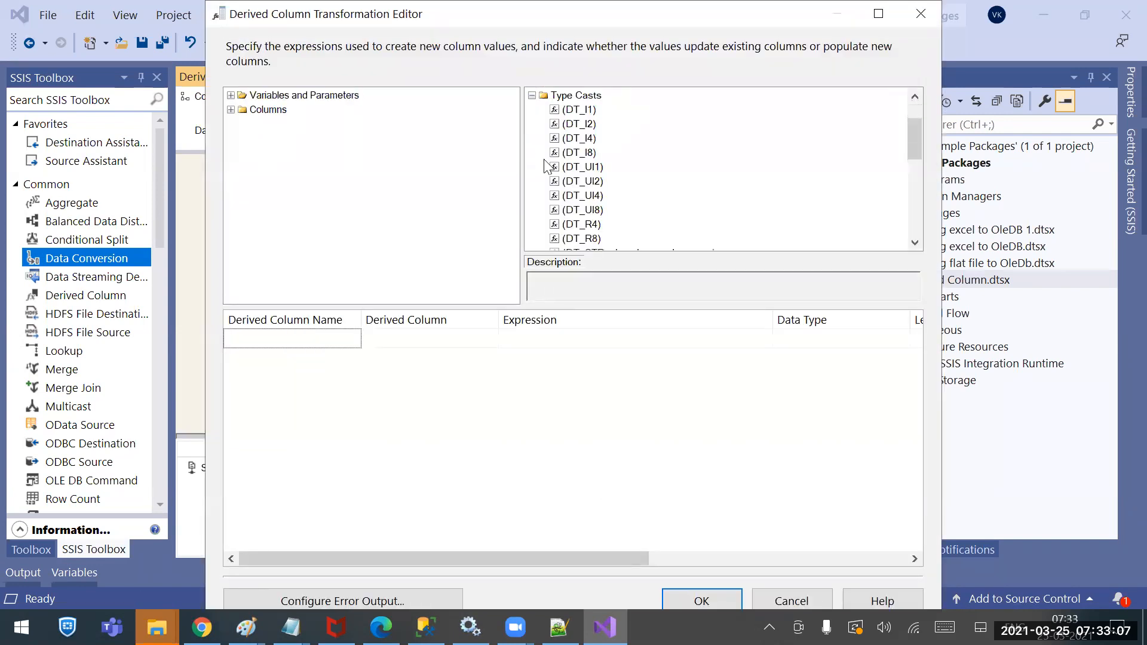
scroll(622, 182, "down", 3)
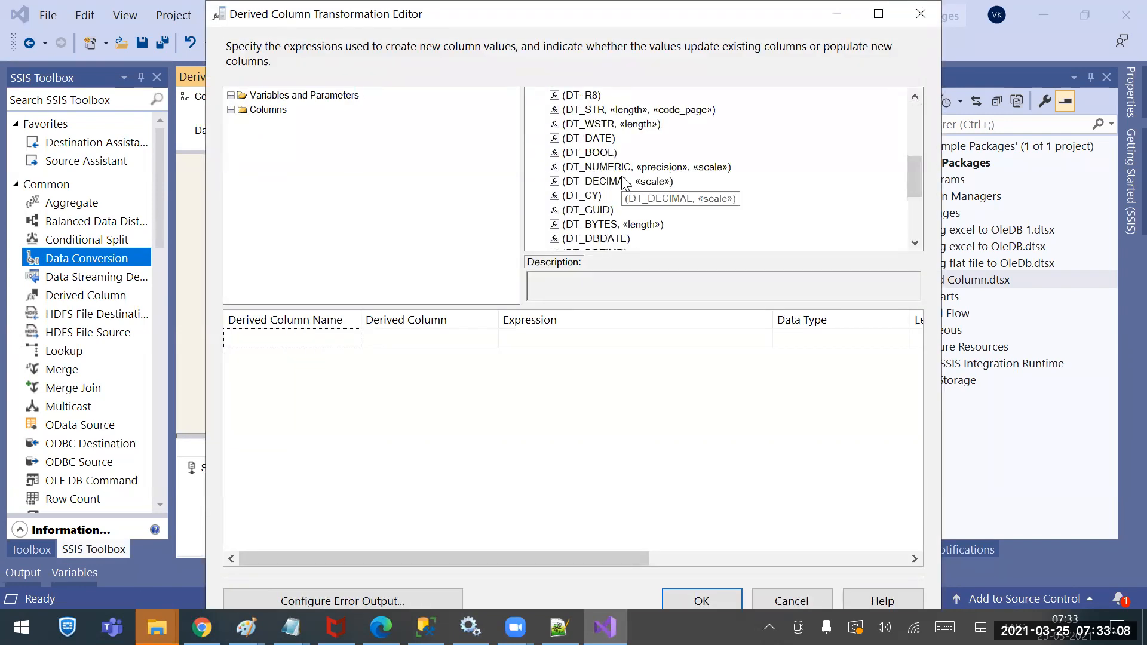
left_click(582, 110)
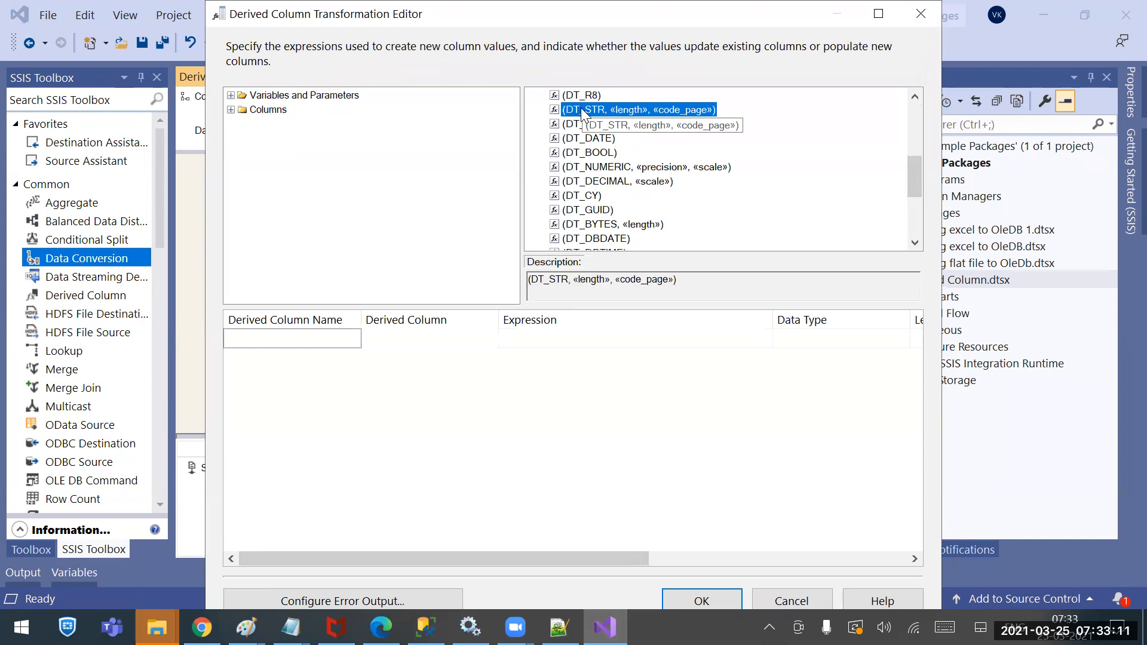
left_click(591, 124)
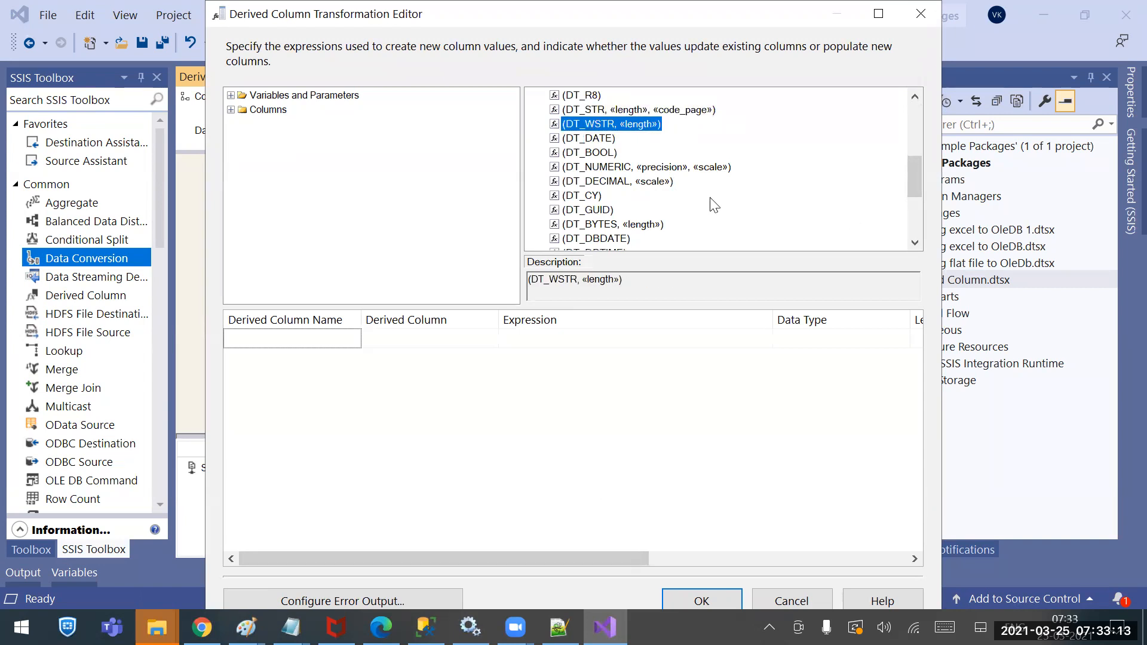
left_click(597, 139)
left_click(598, 153)
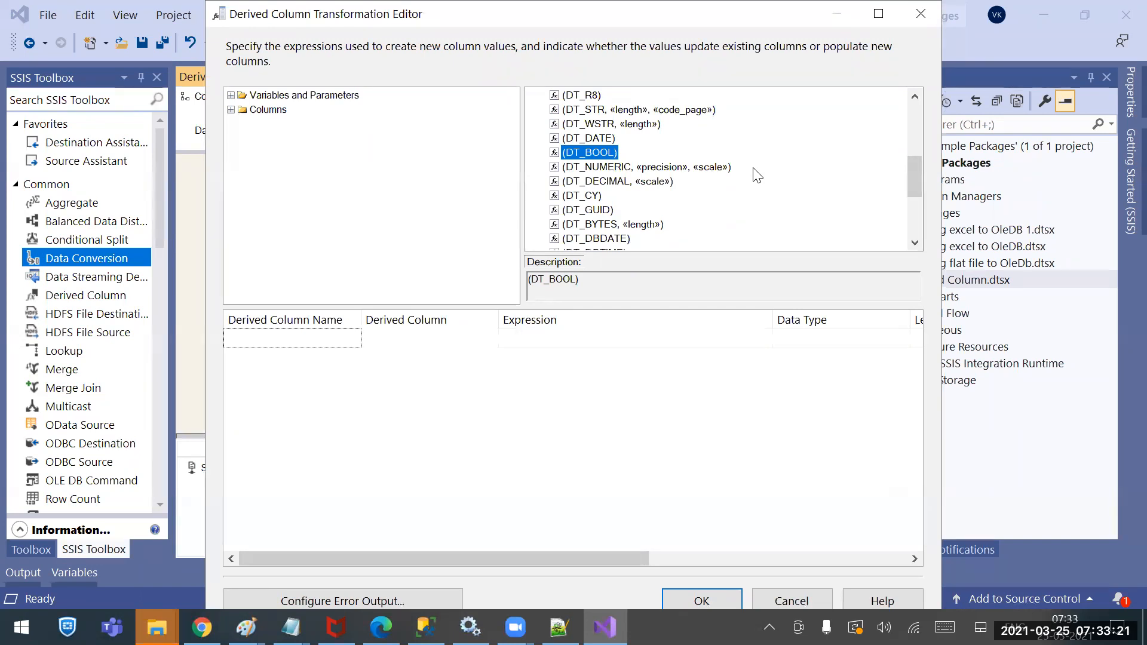
scroll(758, 174, "up", 3)
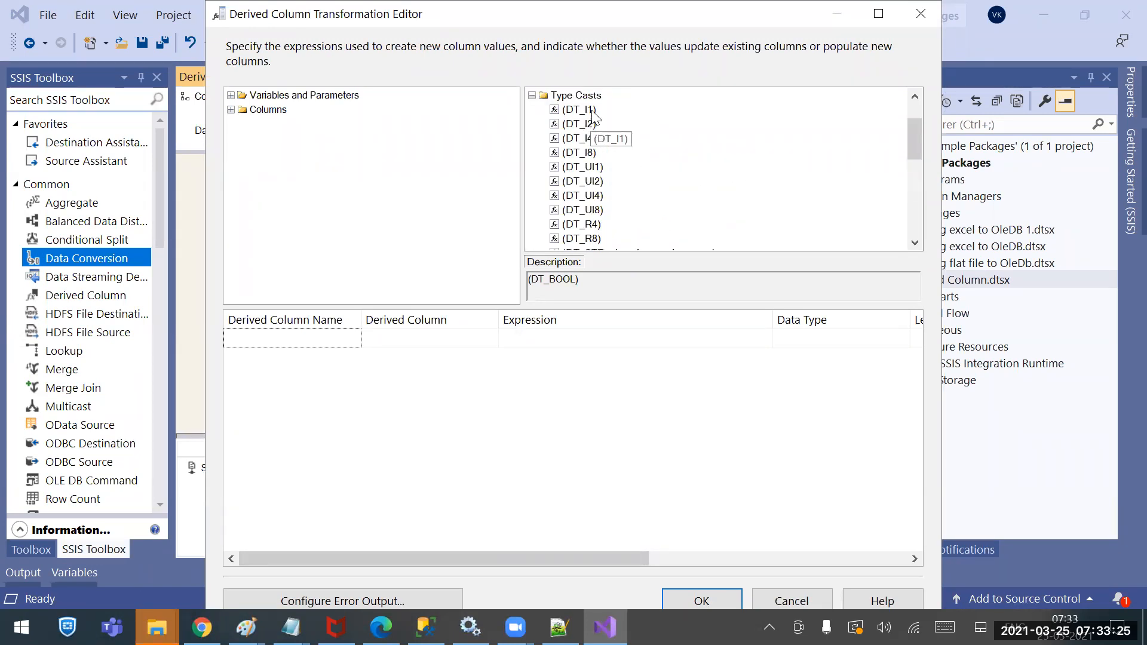
left_click(585, 127)
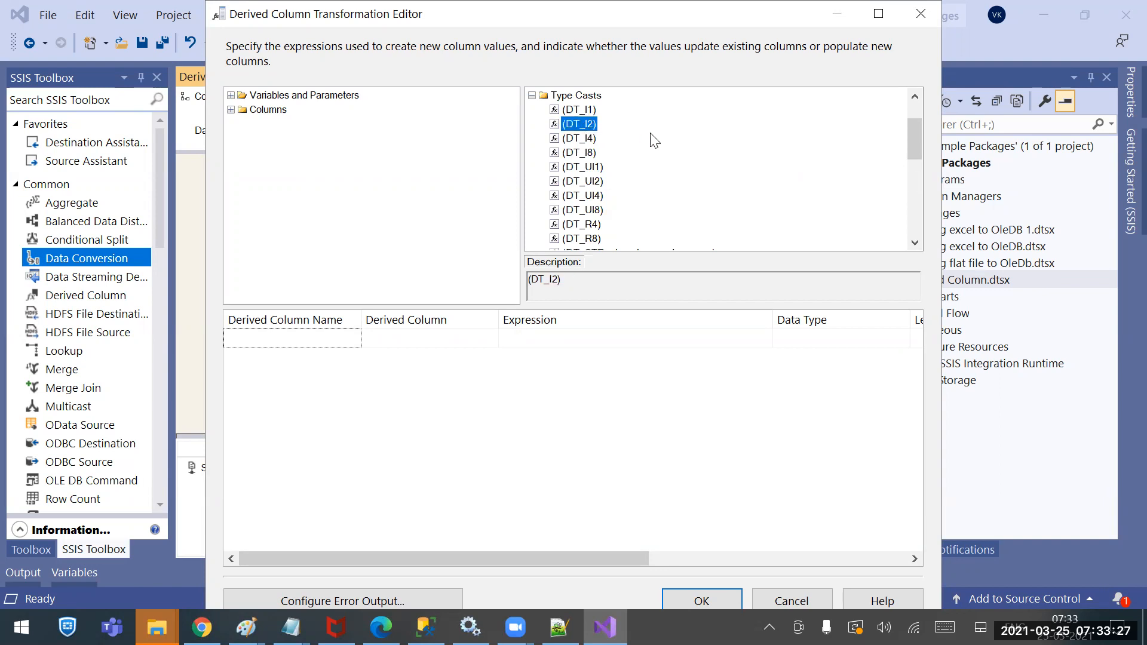
left_click(591, 140)
left_click(598, 156)
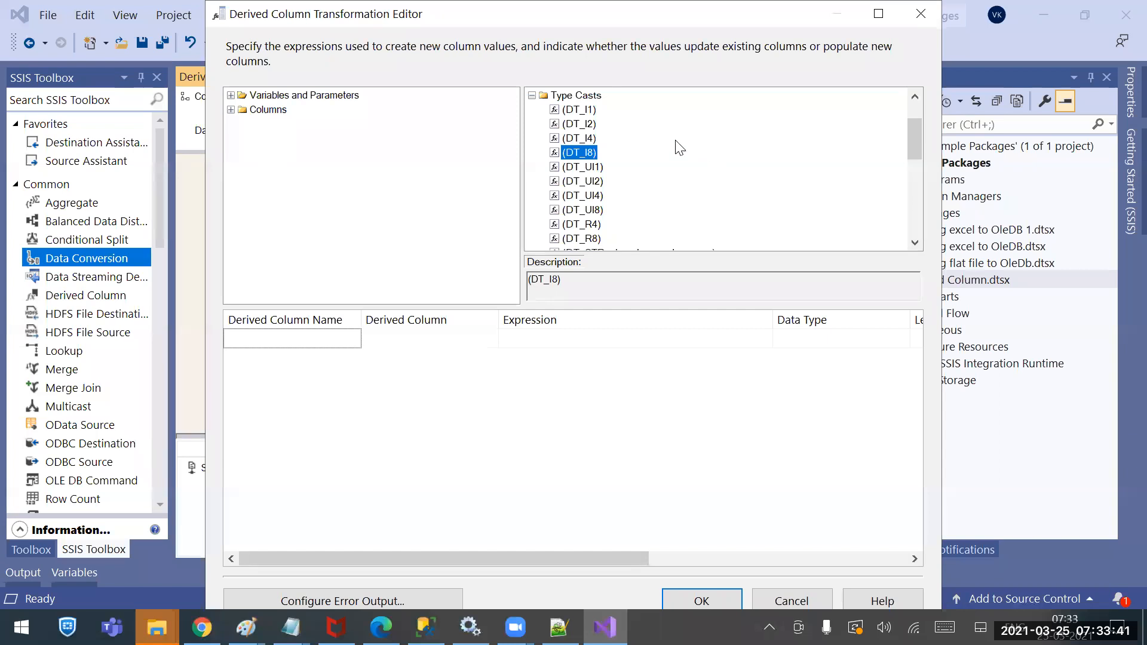
left_click(533, 95)
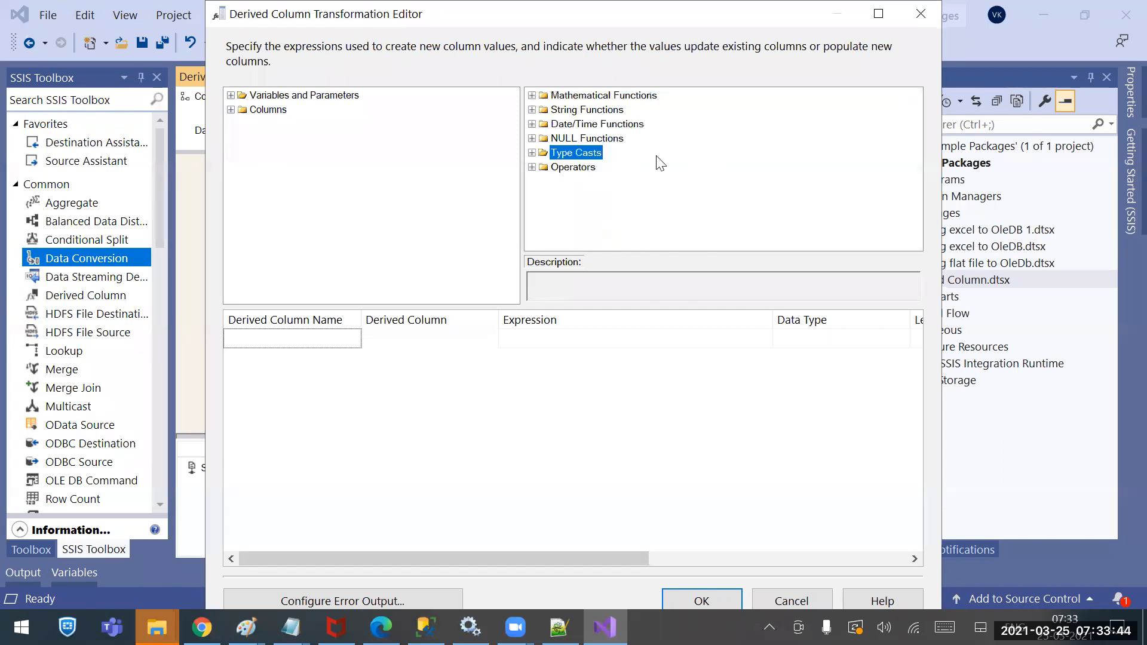
left_click(531, 138)
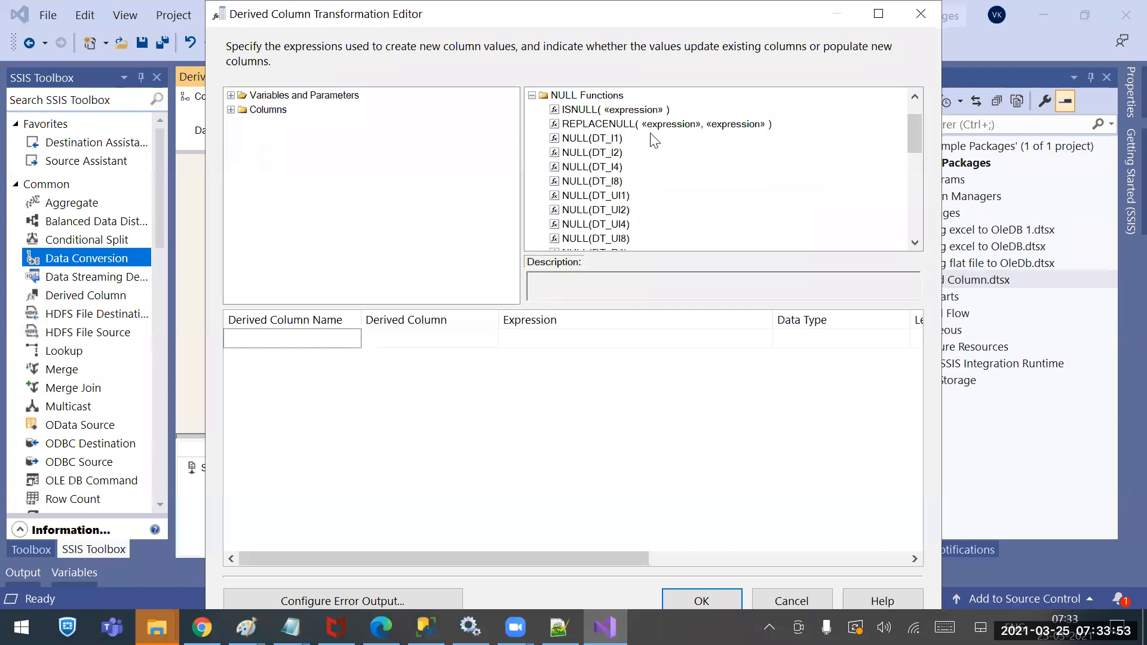
left_click(605, 138)
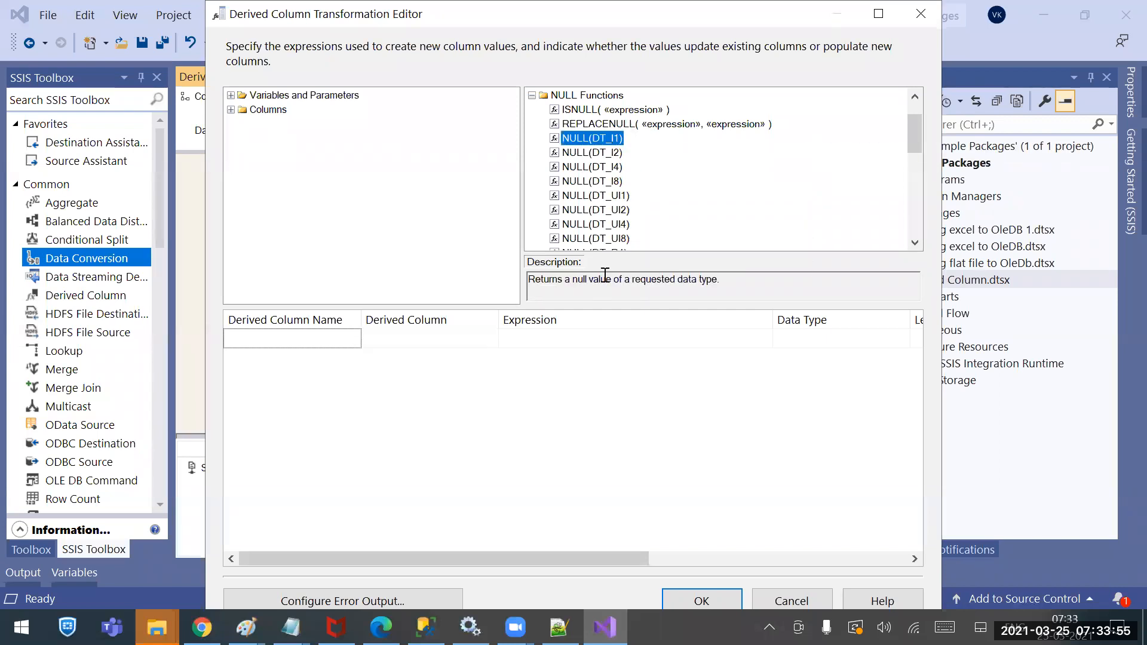
left_click(604, 110)
left_click(645, 124)
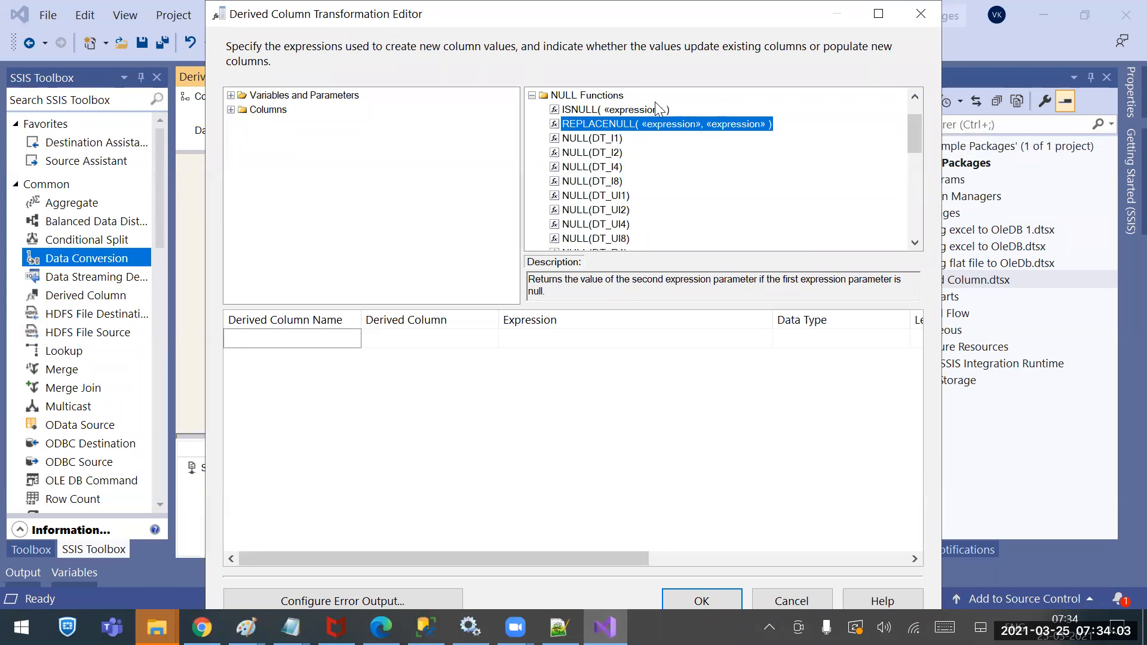
left_click(576, 109)
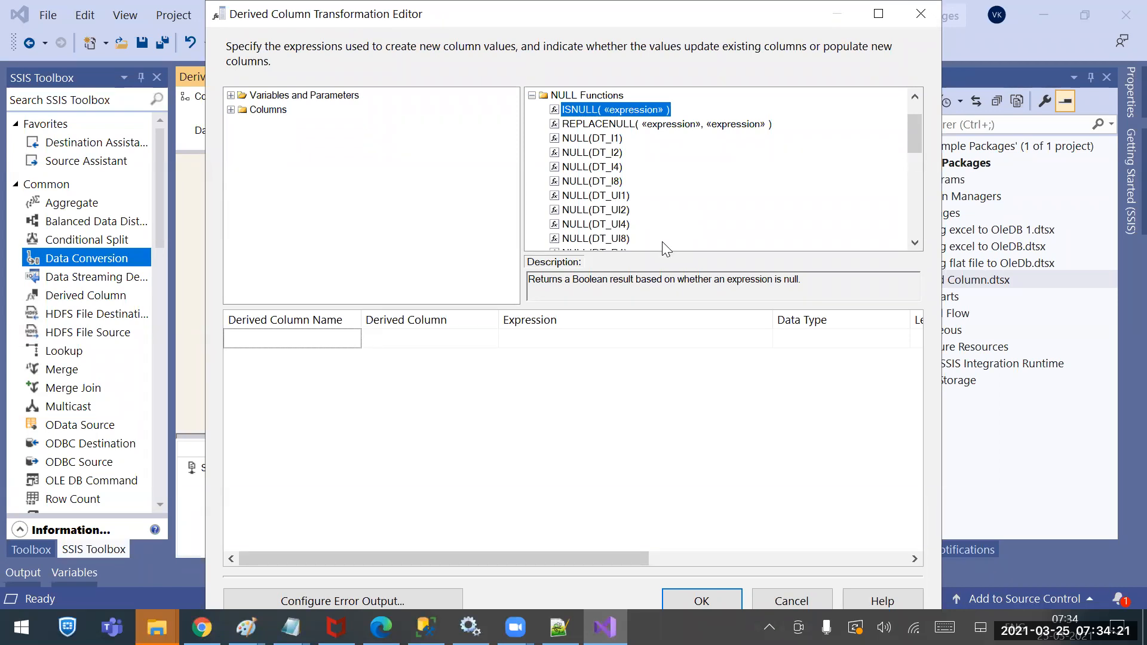
scroll(647, 176, "up", 1)
scroll(642, 179, "down", 7)
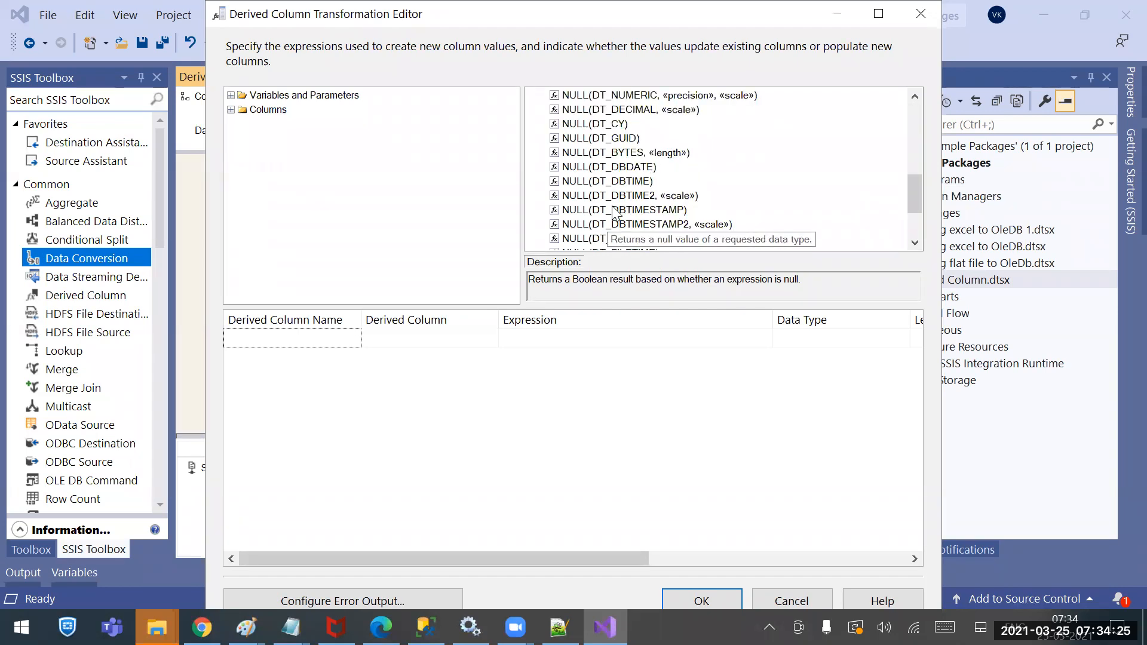
scroll(615, 211, "up", 6)
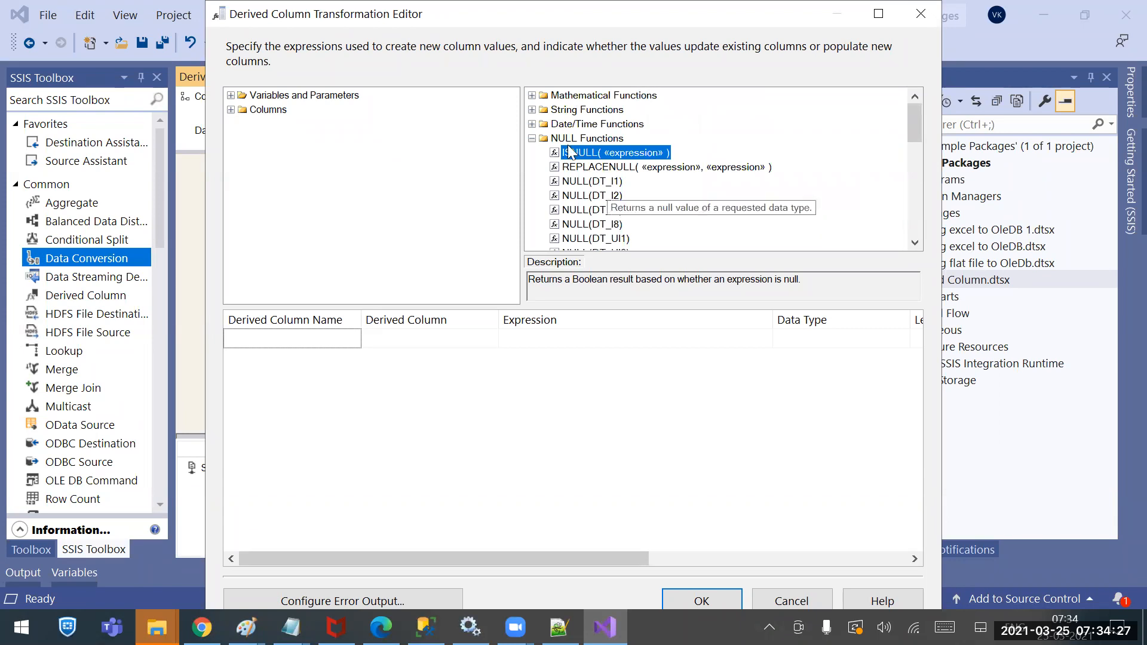
Look up GETDATE() in the Date/Time Functions category to read its description
left_click(532, 138)
left_click(532, 124)
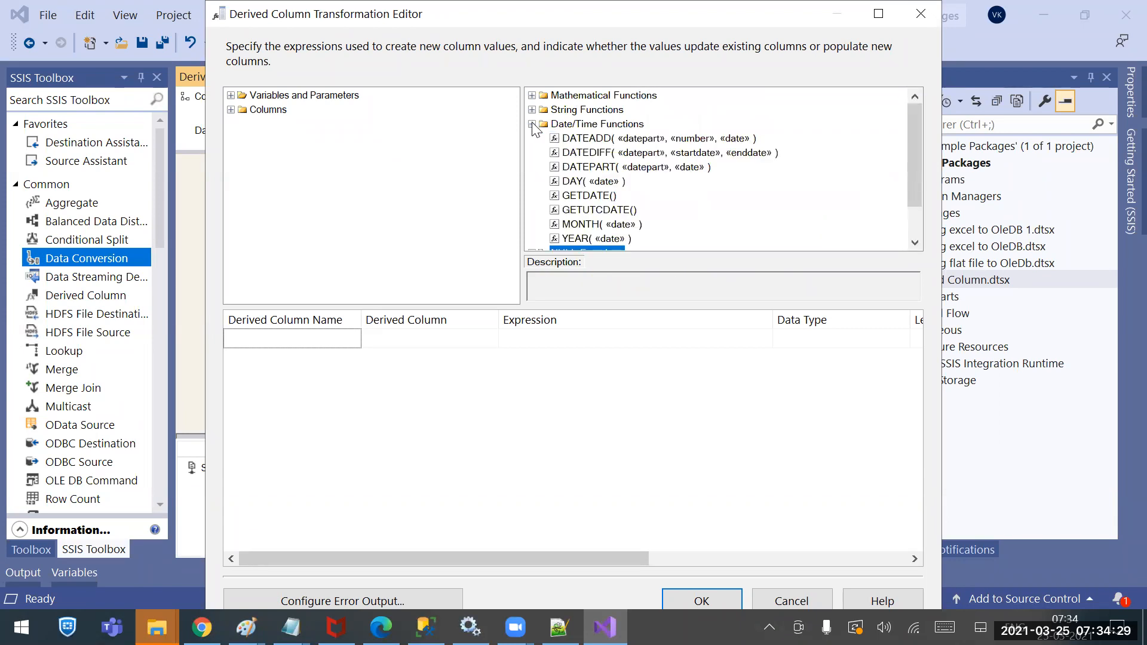
scroll(653, 203, "down", 1)
scroll(658, 200, "up", 1)
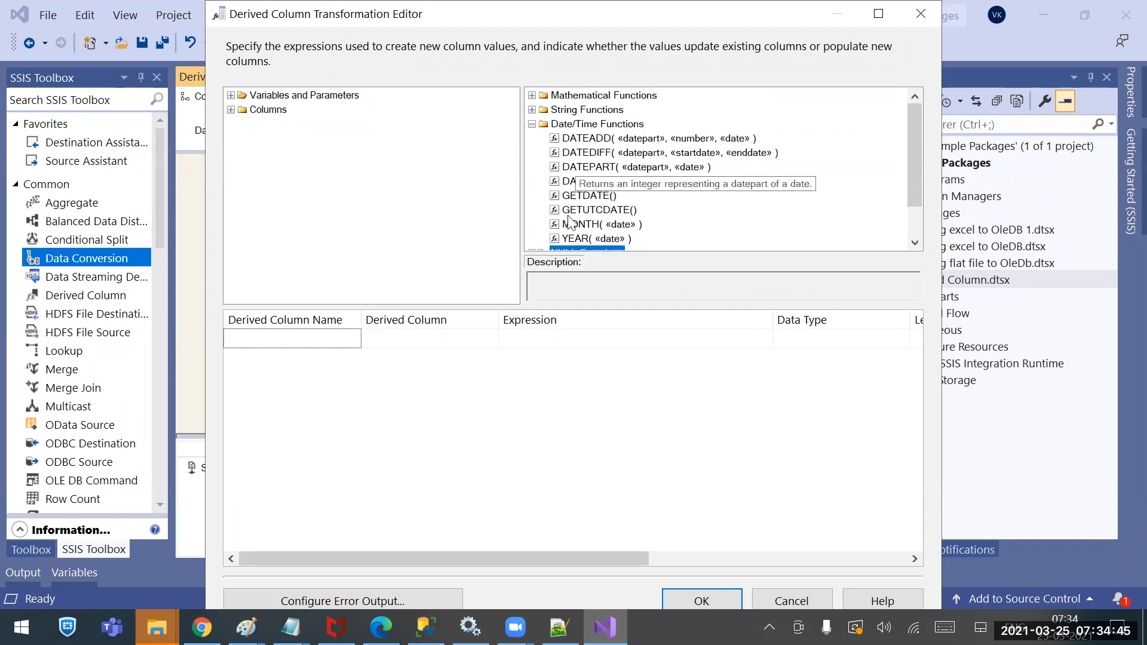
left_click(608, 197)
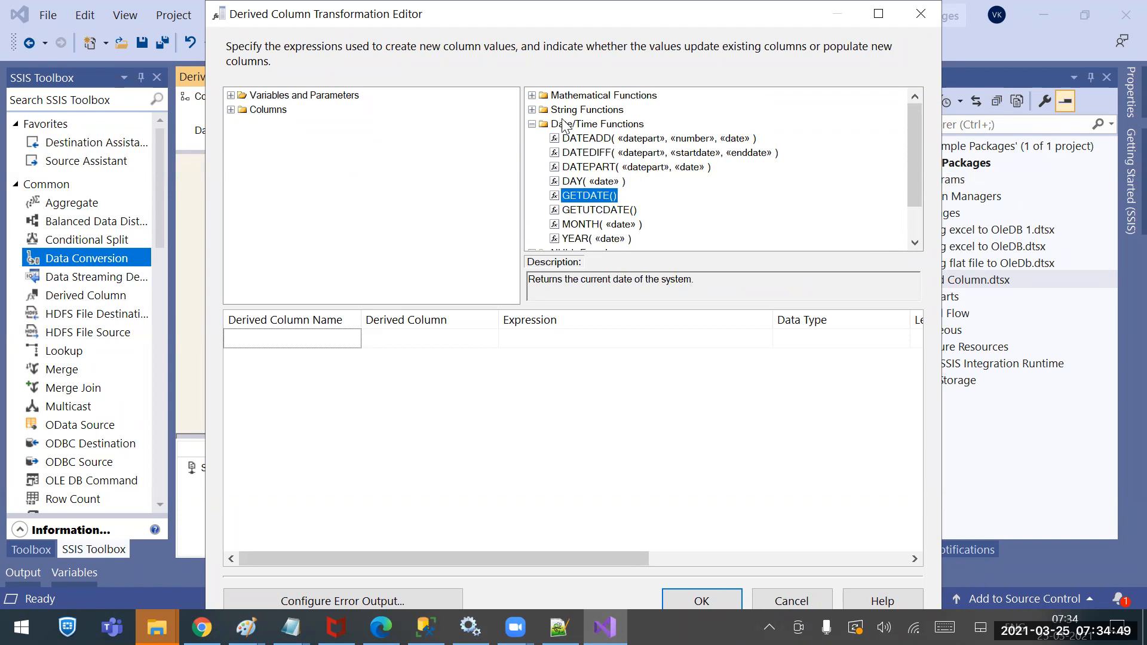
Read the FINDSTRING description under String Functions, then collapse that category
left_click(532, 124)
left_click(532, 109)
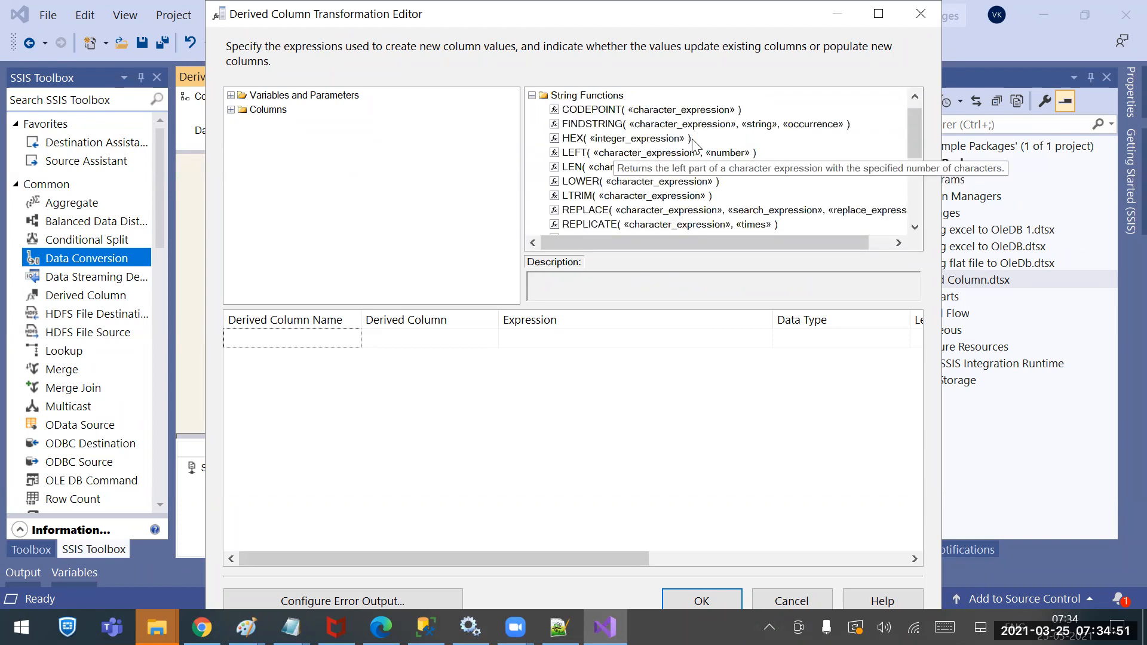
scroll(635, 177, "down", 3)
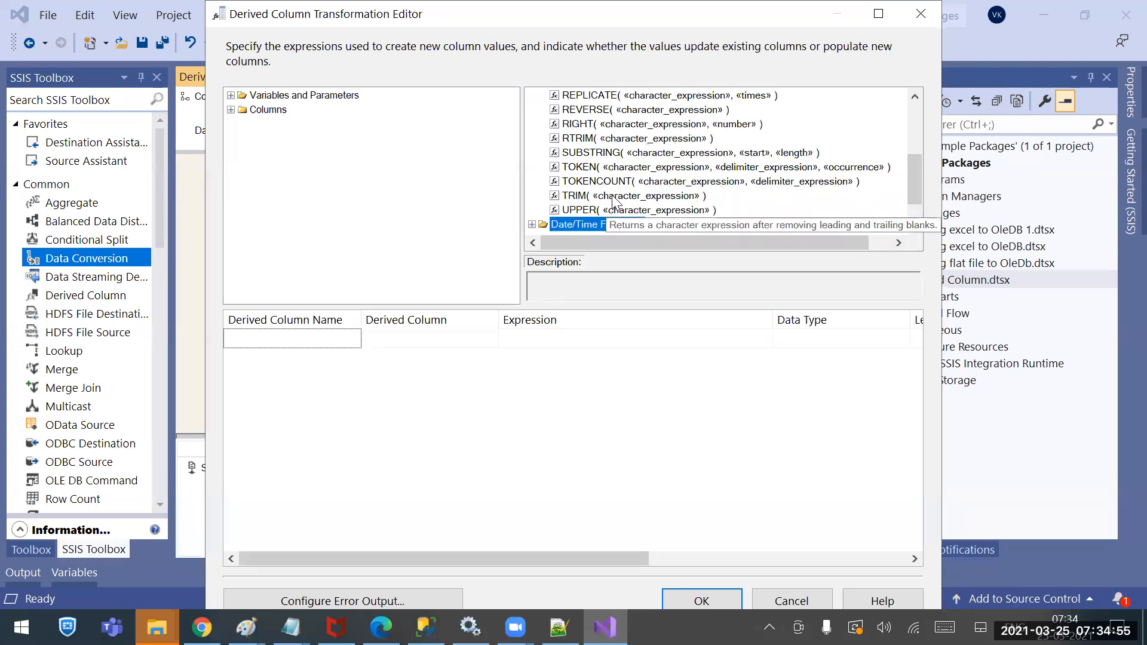
scroll(664, 173, "up", 3)
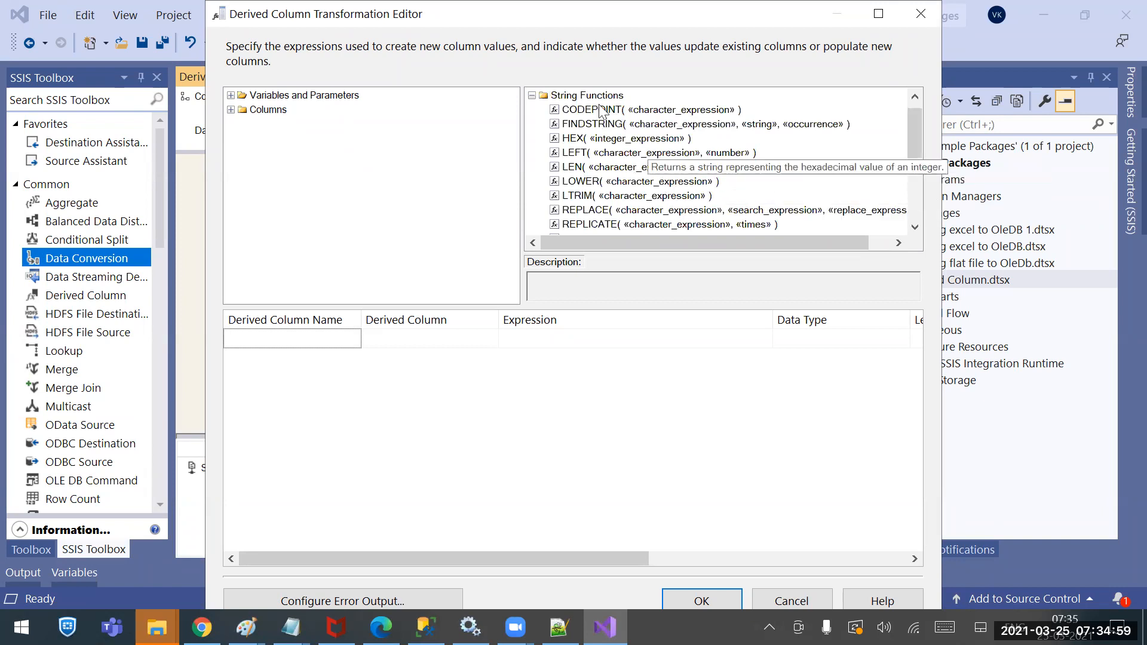
left_click(644, 125)
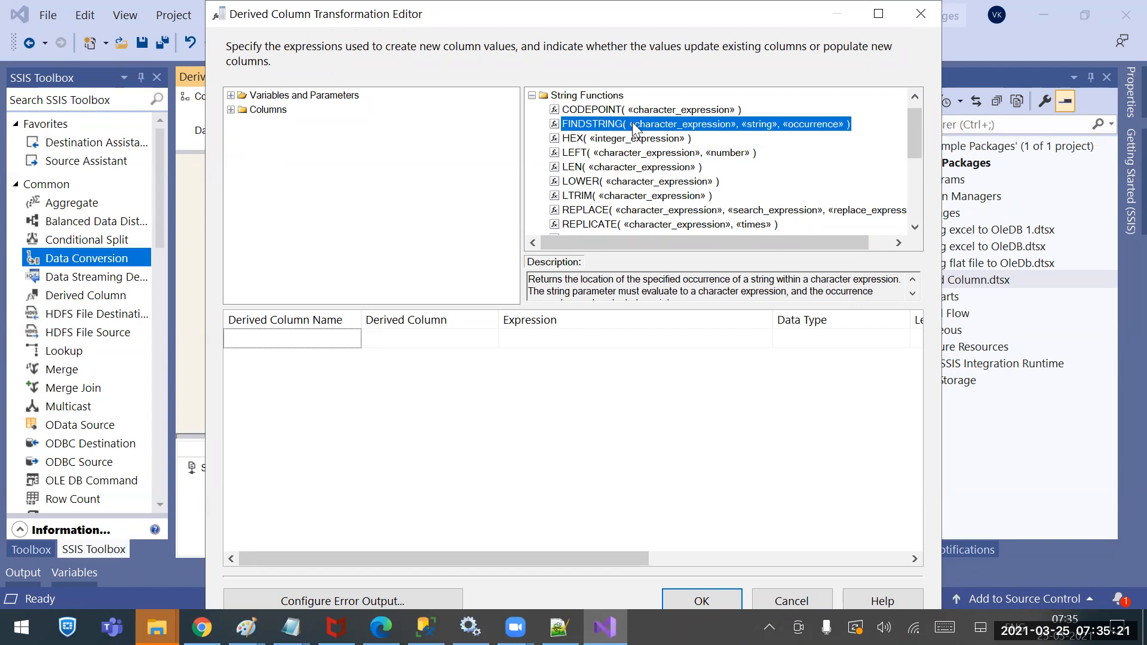
scroll(650, 164, "up", 1)
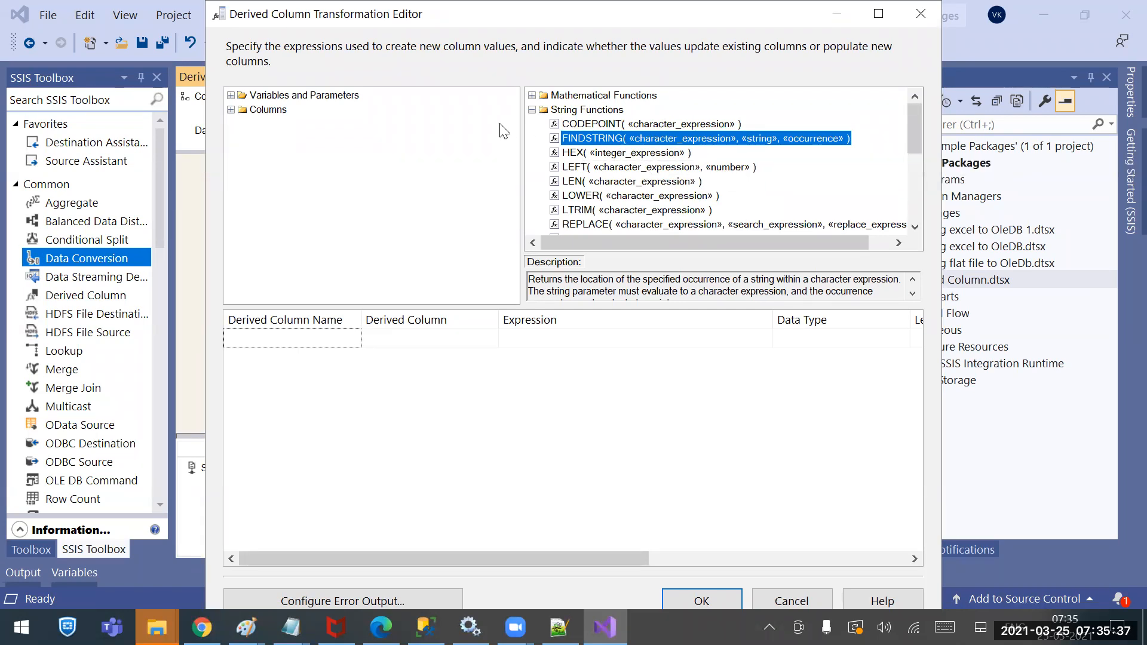
left_click(531, 109)
Read the ABS and ROUND descriptions under Mathematical Functions, then collapse the category
left_click(531, 95)
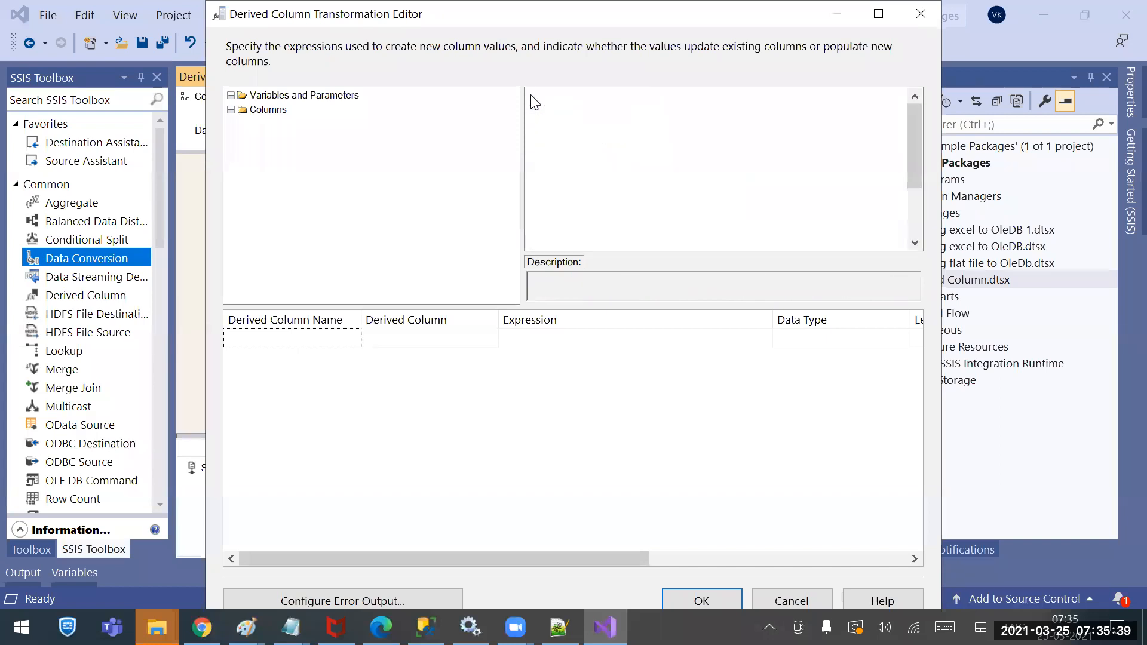
scroll(607, 197, "down", 2)
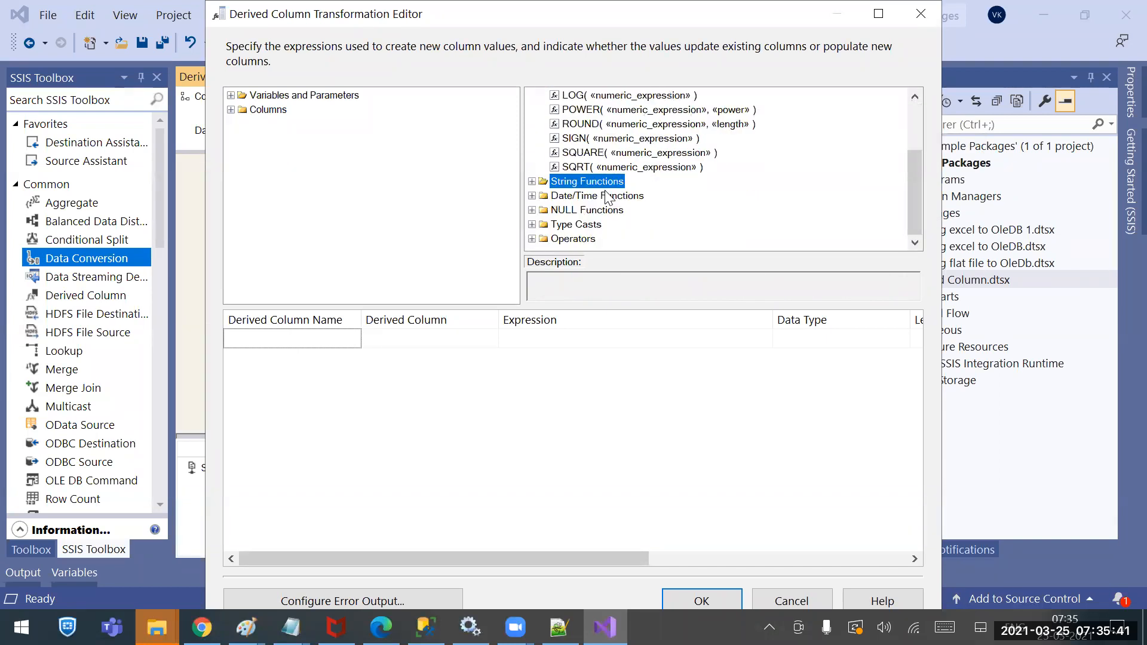
scroll(607, 197, "up", 2)
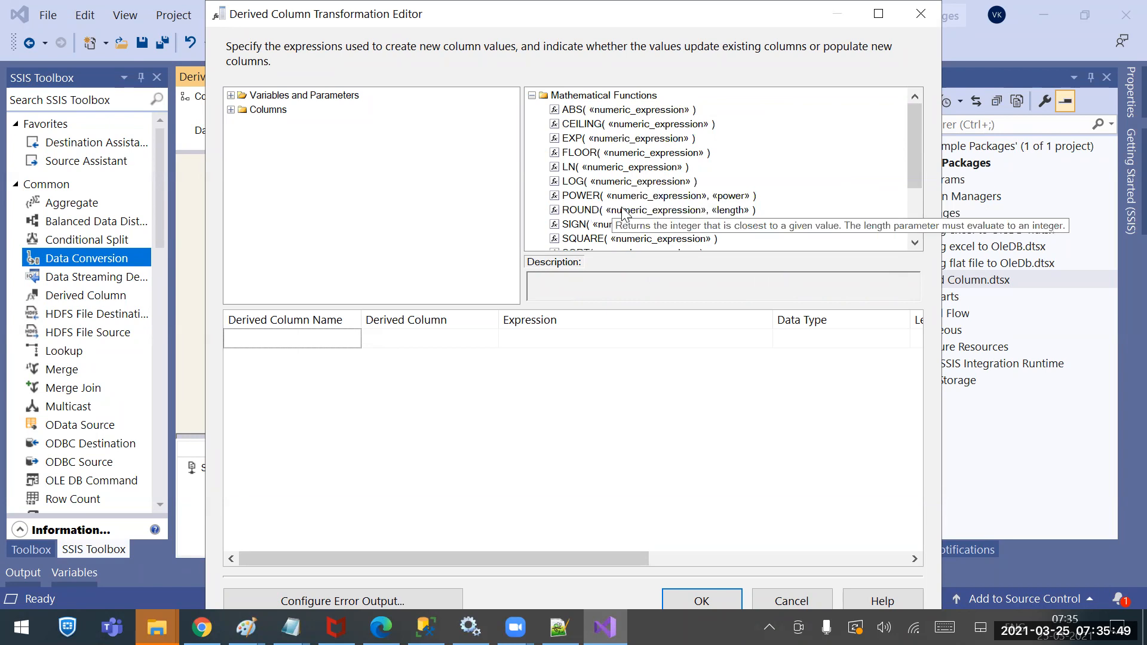
left_click(581, 110)
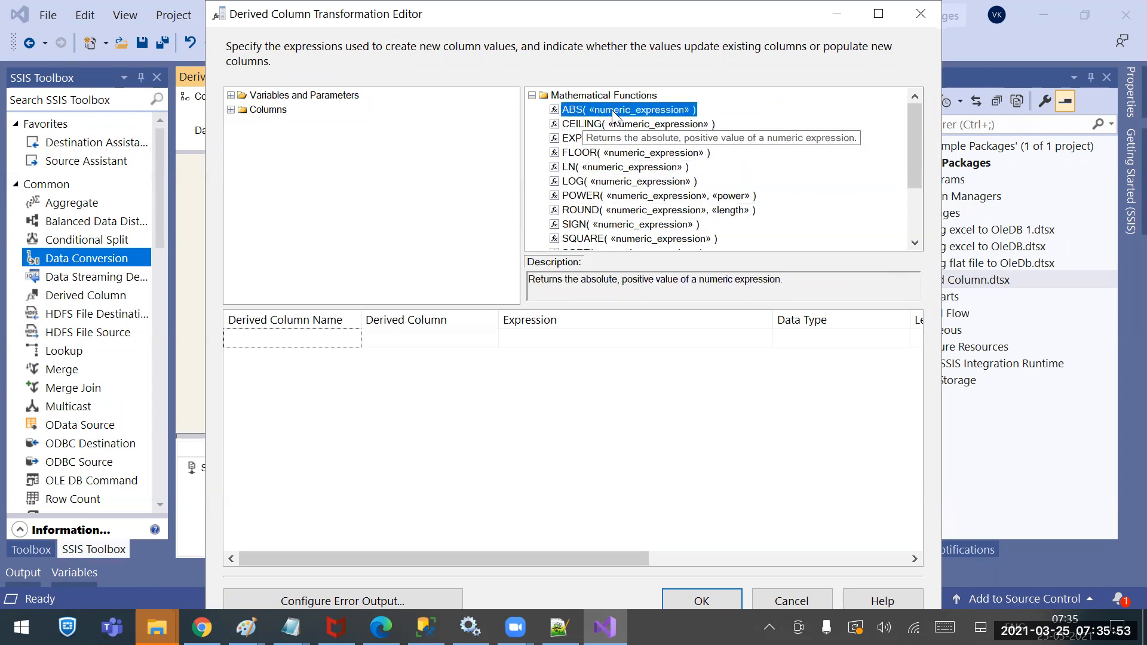
left_click(582, 211)
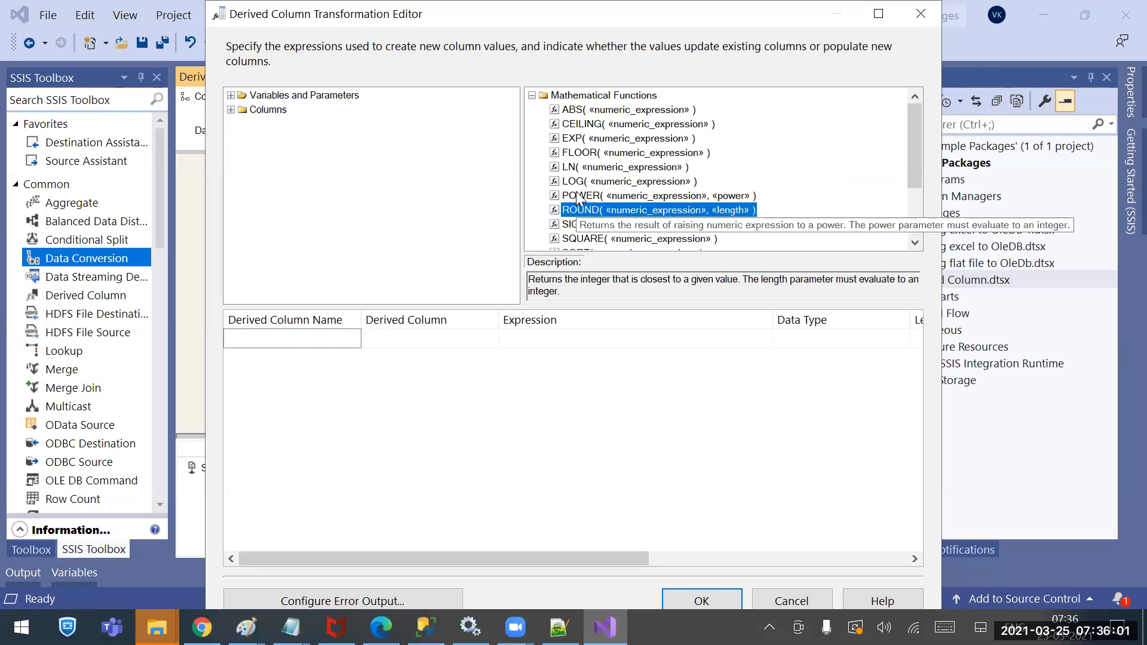
left_click(531, 95)
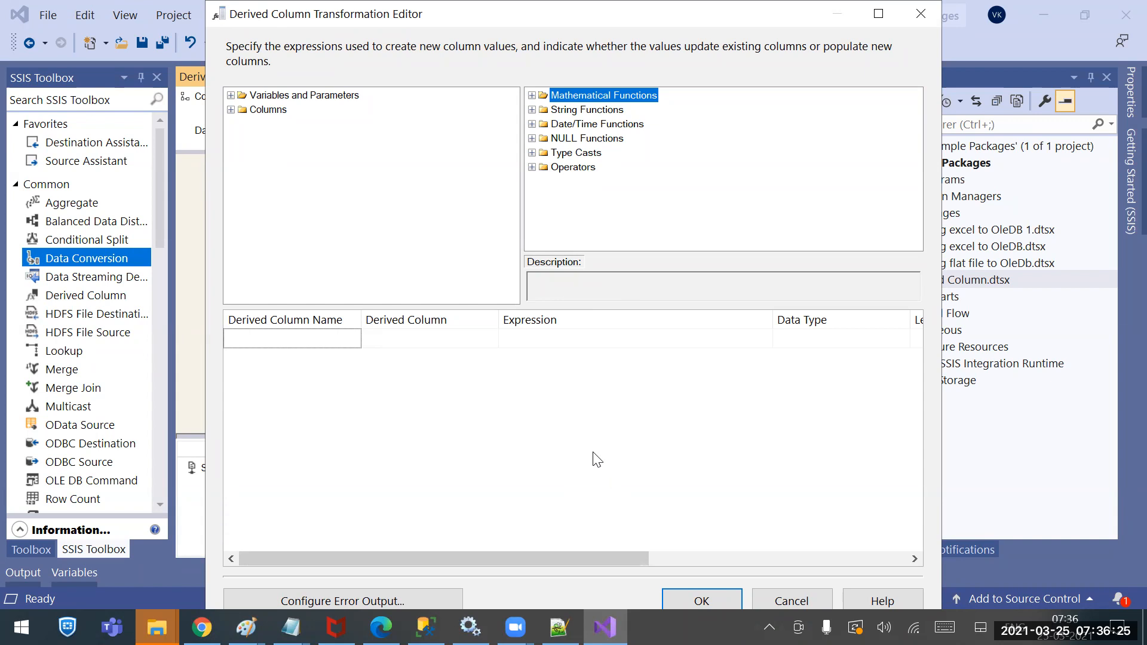
Reveal the Emailid input column and expand the String Functions category
left_click(232, 110)
left_click(286, 126)
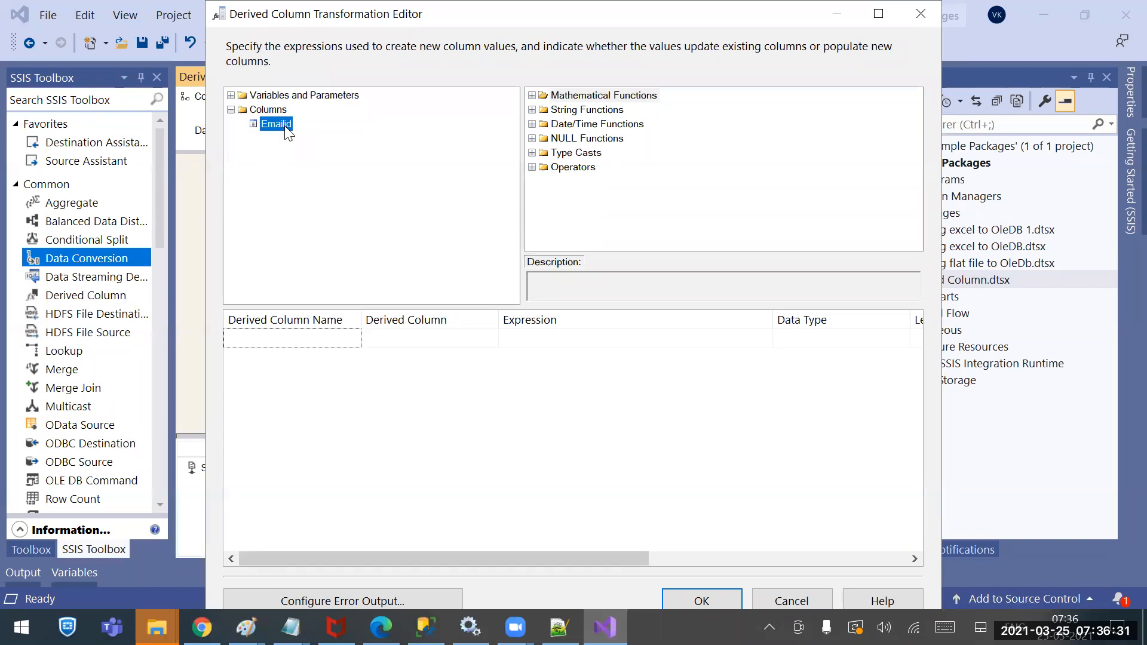
left_click(532, 110)
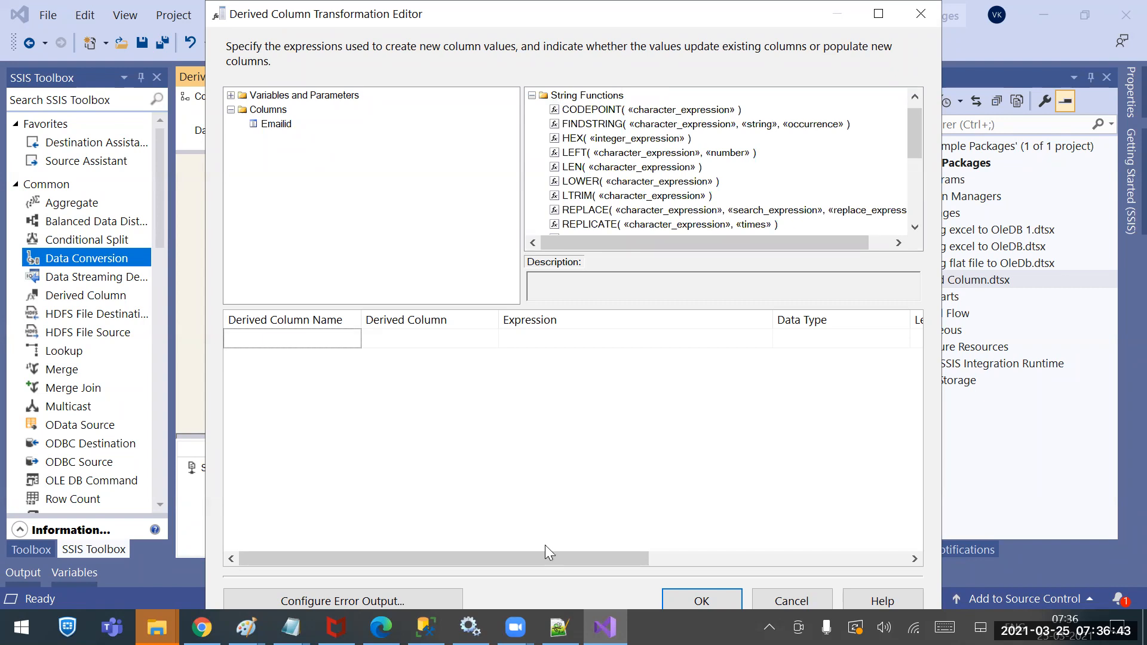
Highlight the name before the @ in the first CompanyDetails e-mail in Notepad
left_click(291, 627)
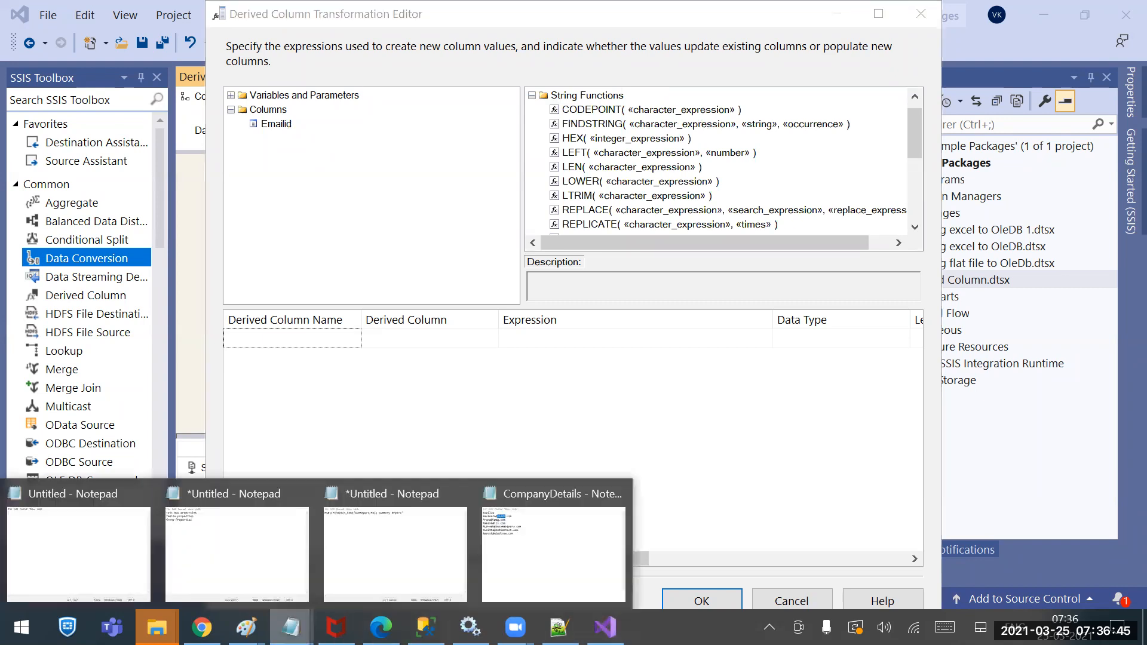
left_click(529, 534)
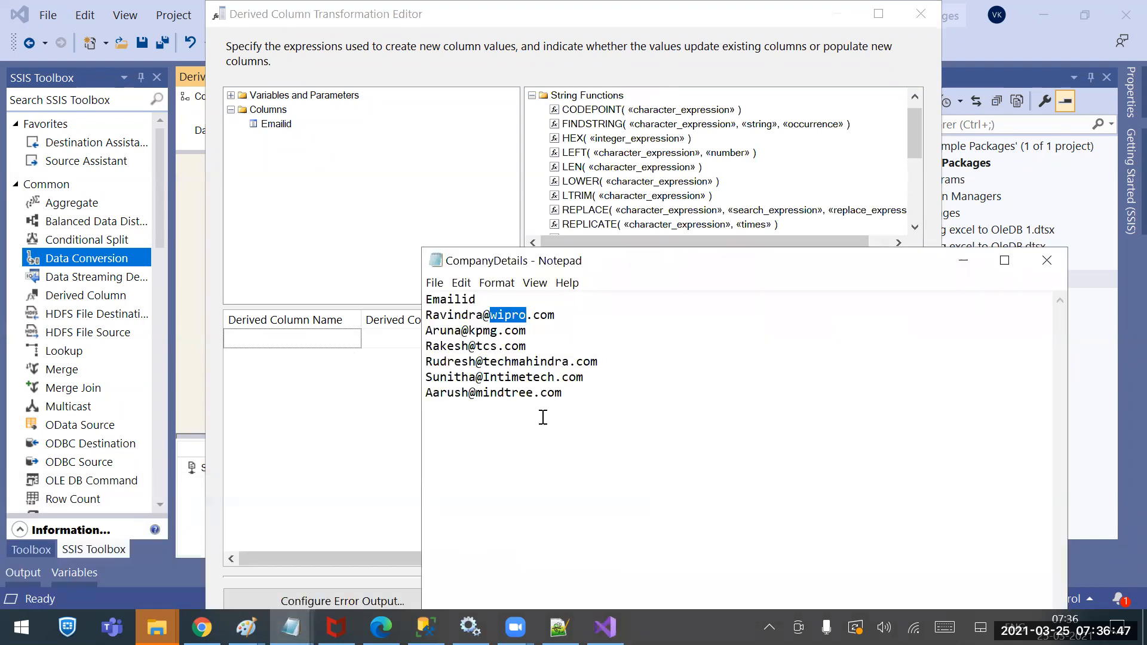
left_click_drag(483, 315, 424, 314)
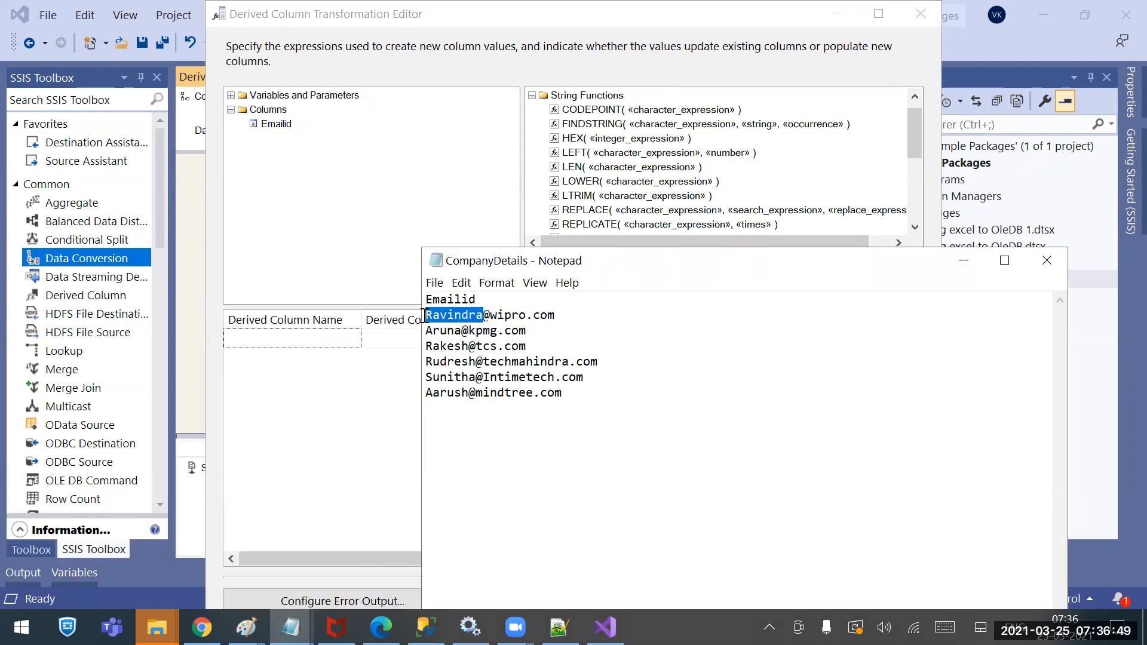
left_click(399, 427)
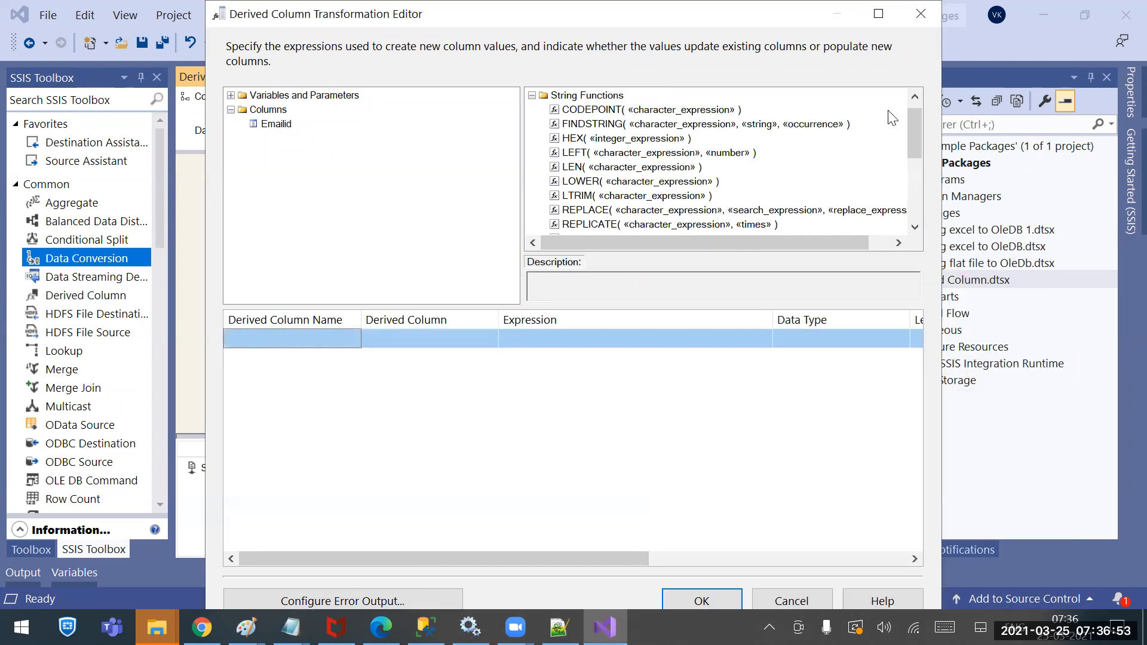
left_click_drag(918, 132, 913, 174)
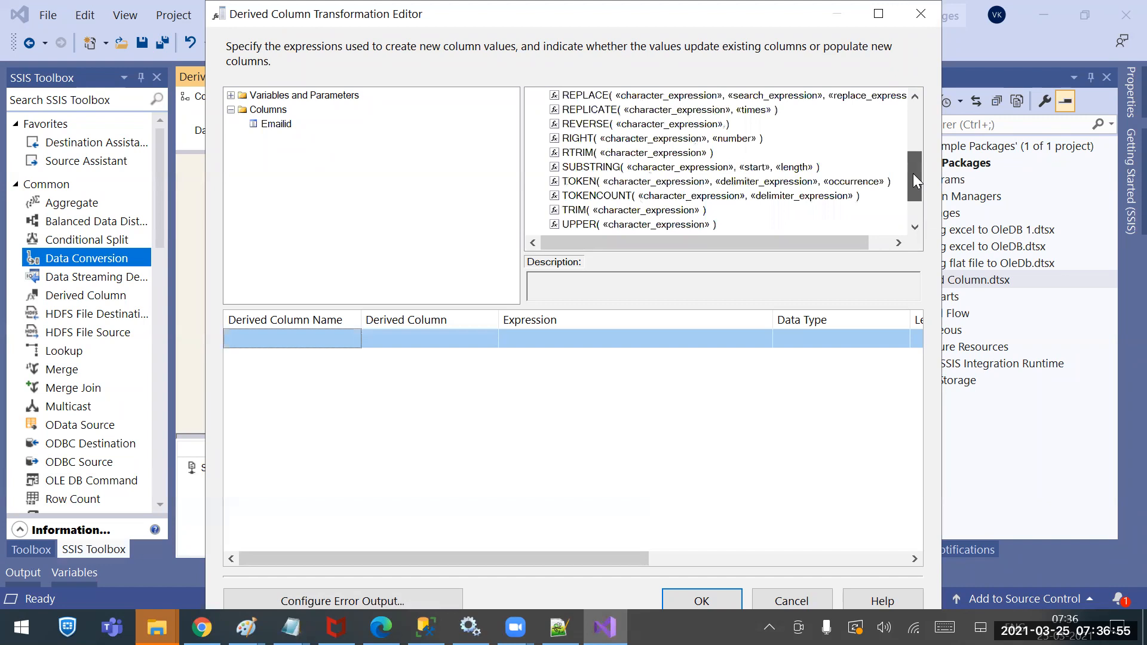
mouse_move(290, 627)
left_click(564, 534)
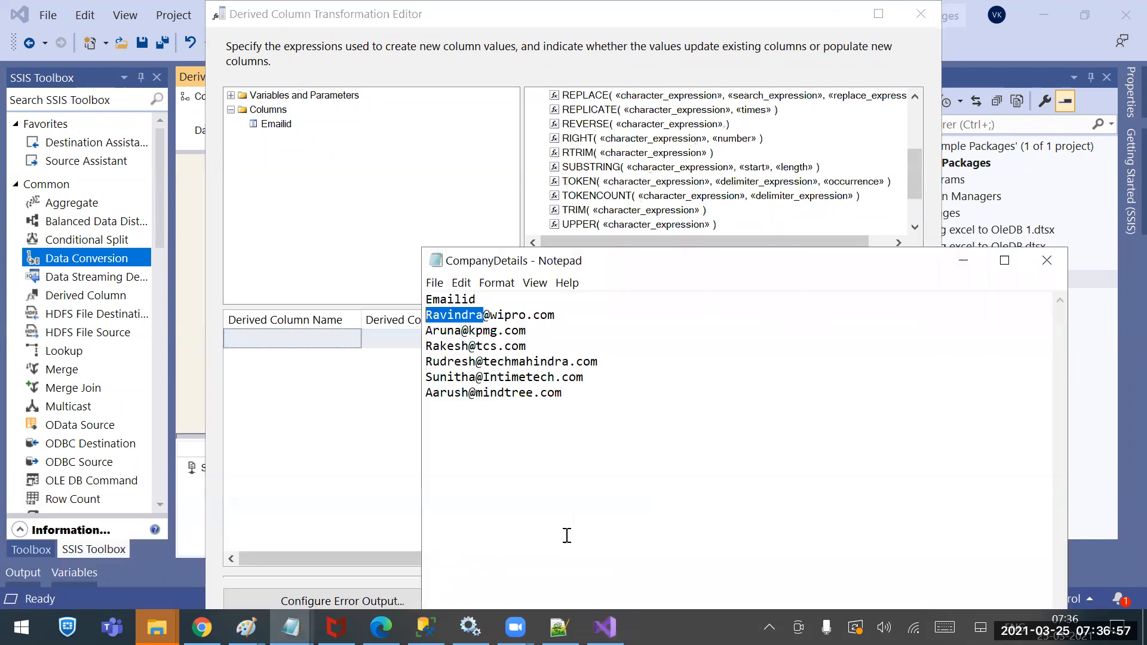
left_click_drag(486, 317, 412, 320)
Add SUBSTRING as a new derived column's expression and name the column Ename
left_click(584, 154)
left_click_drag(585, 167, 533, 344)
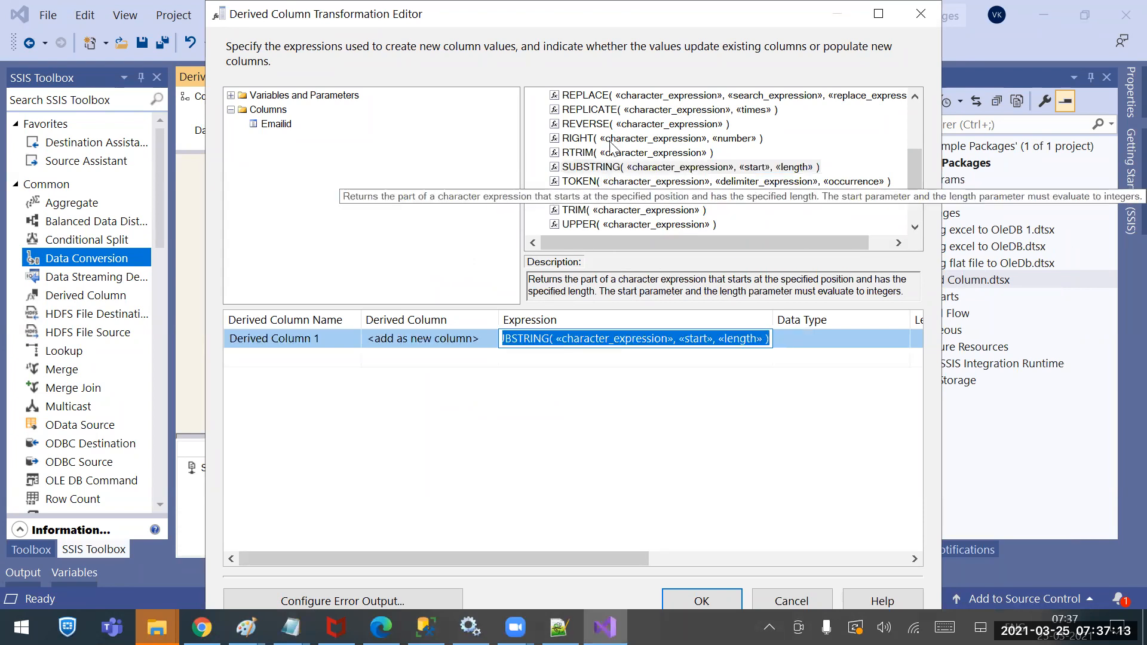
left_click(563, 339)
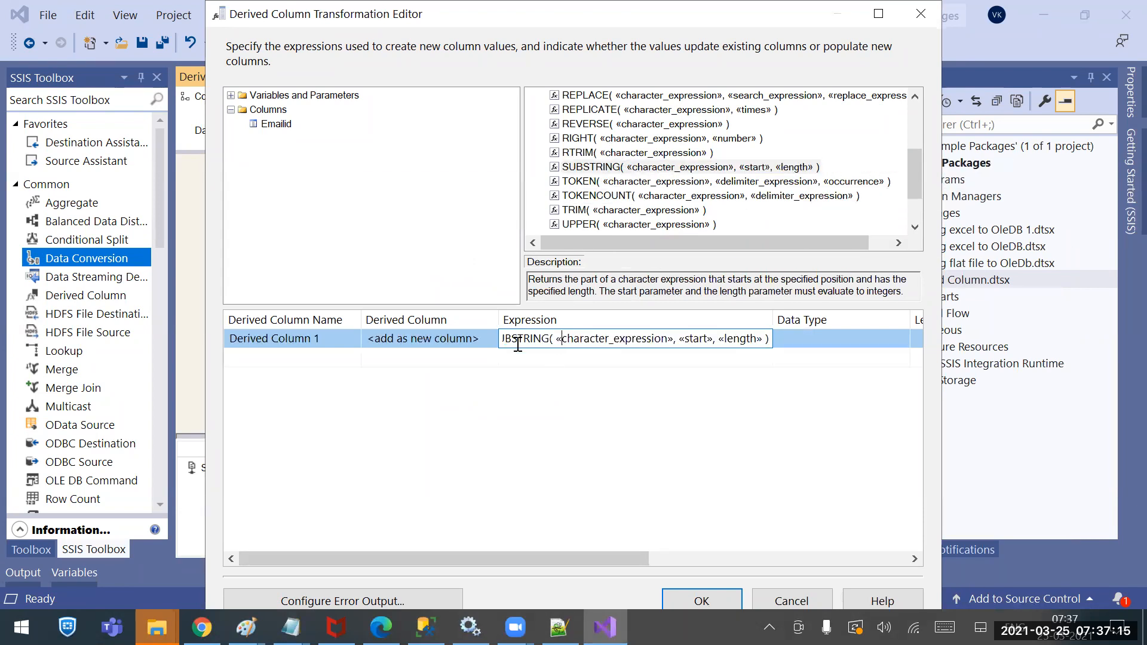
left_click(321, 339)
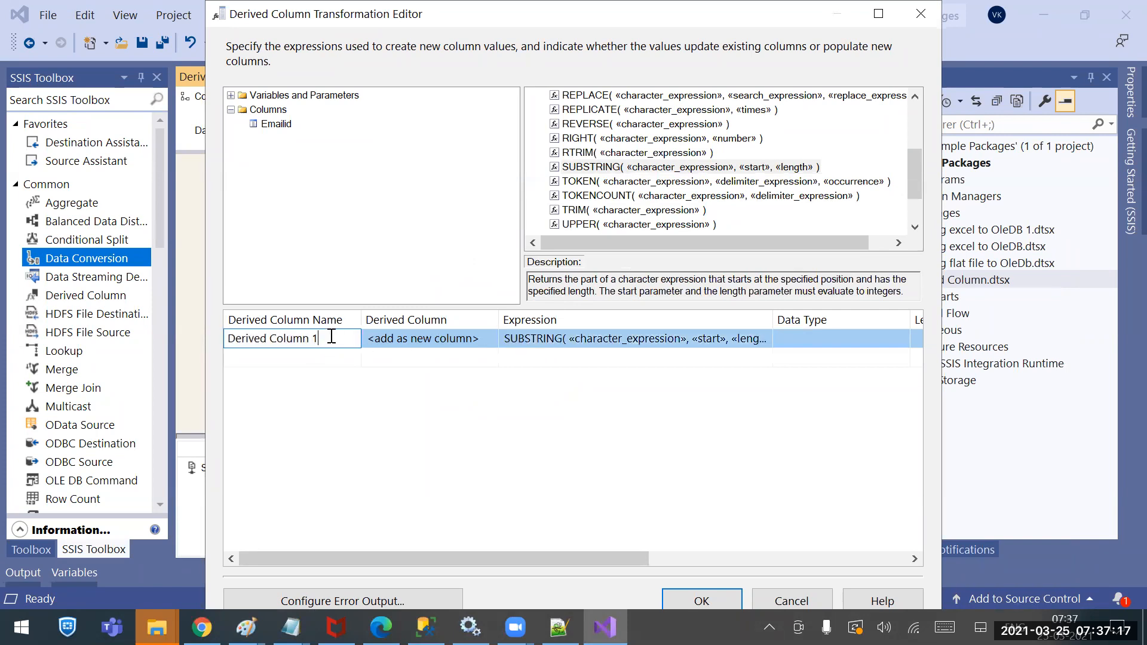
left_click(315, 338)
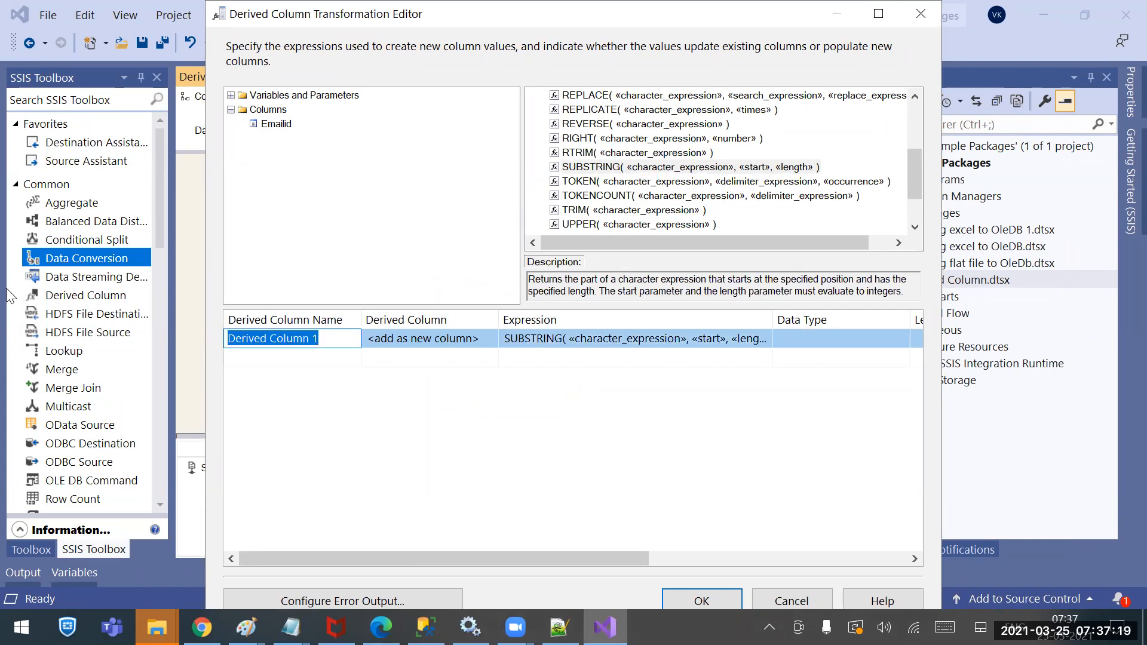
type("Ename")
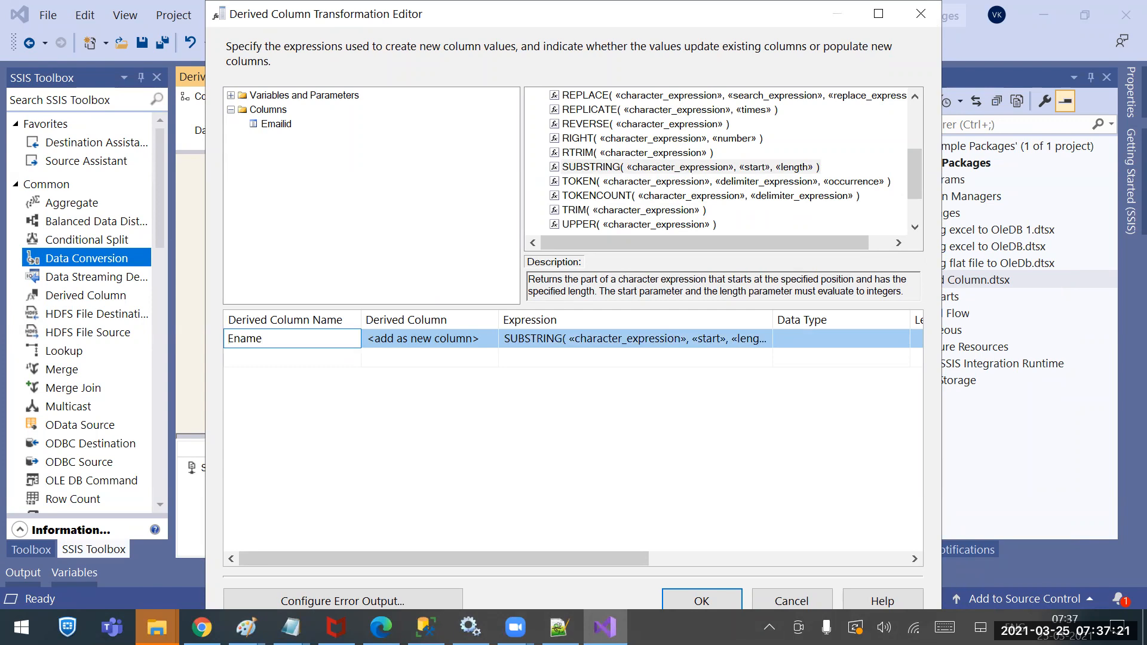
left_click(544, 357)
Replace SUBSTRING's «character_expression» placeholder with the Emailid column
left_click(546, 339)
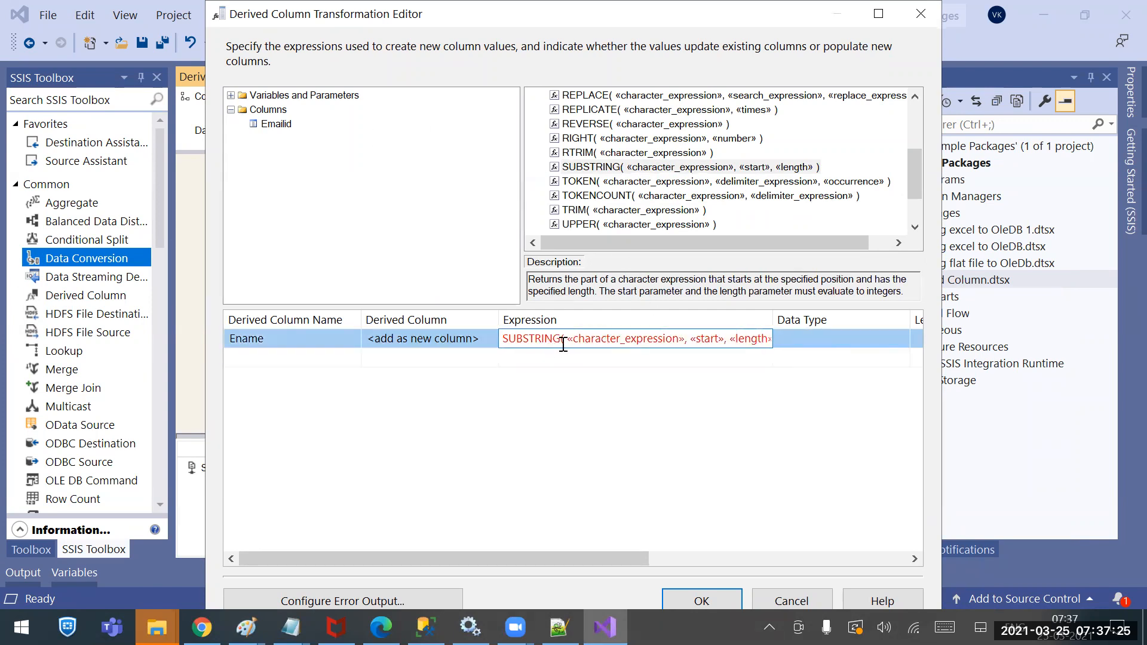
left_click_drag(567, 342, 683, 338)
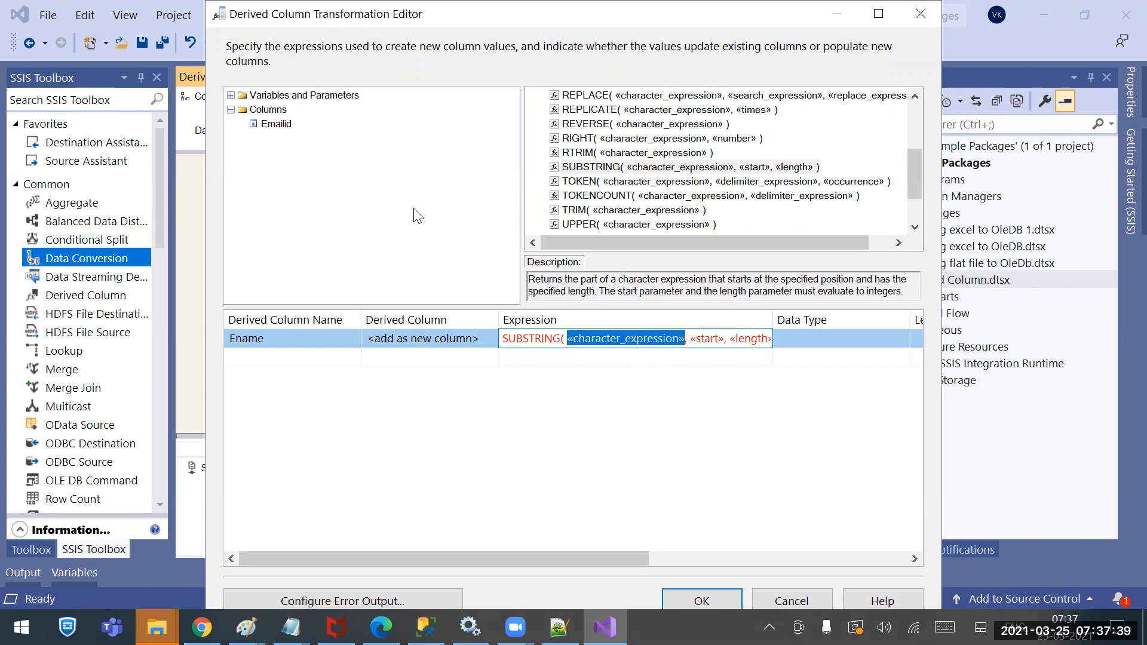
left_click_drag(264, 129, 585, 344)
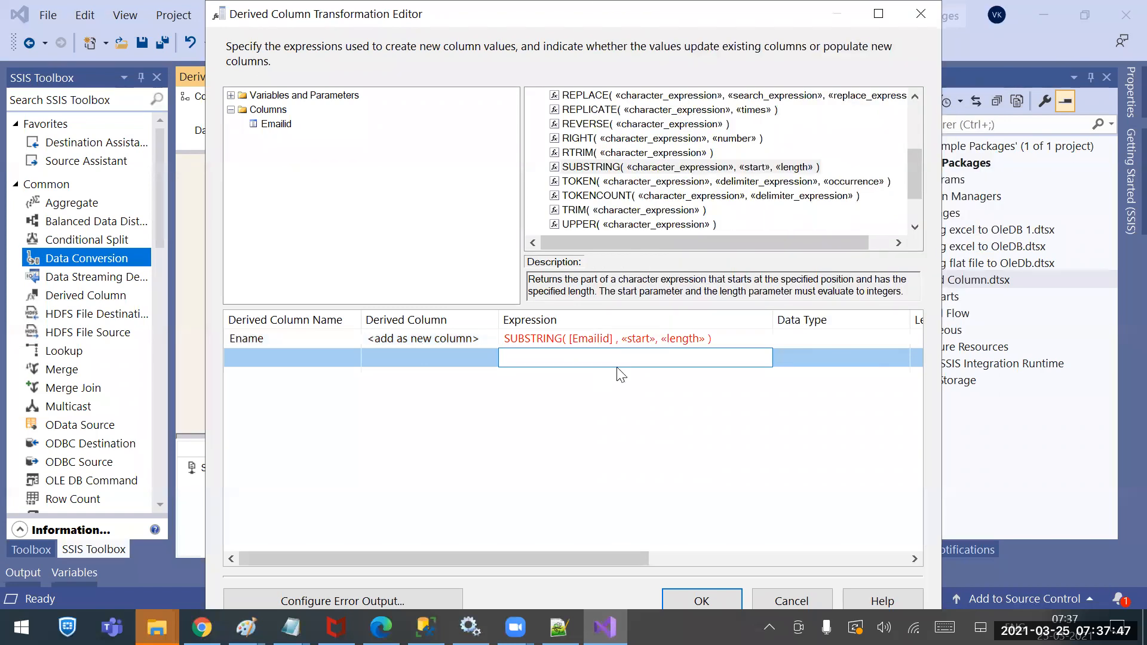
mouse_move(596, 350)
Check the e-mail list, then set Ename's SUBSTRING start argument to 1
left_click(727, 340)
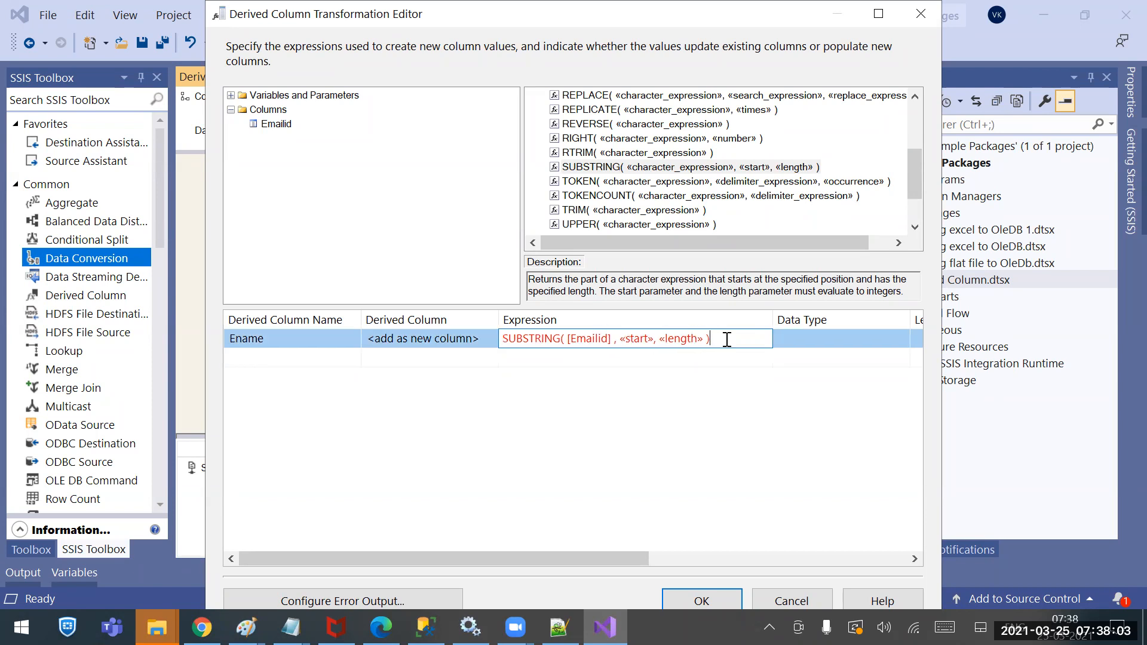
left_click(291, 628)
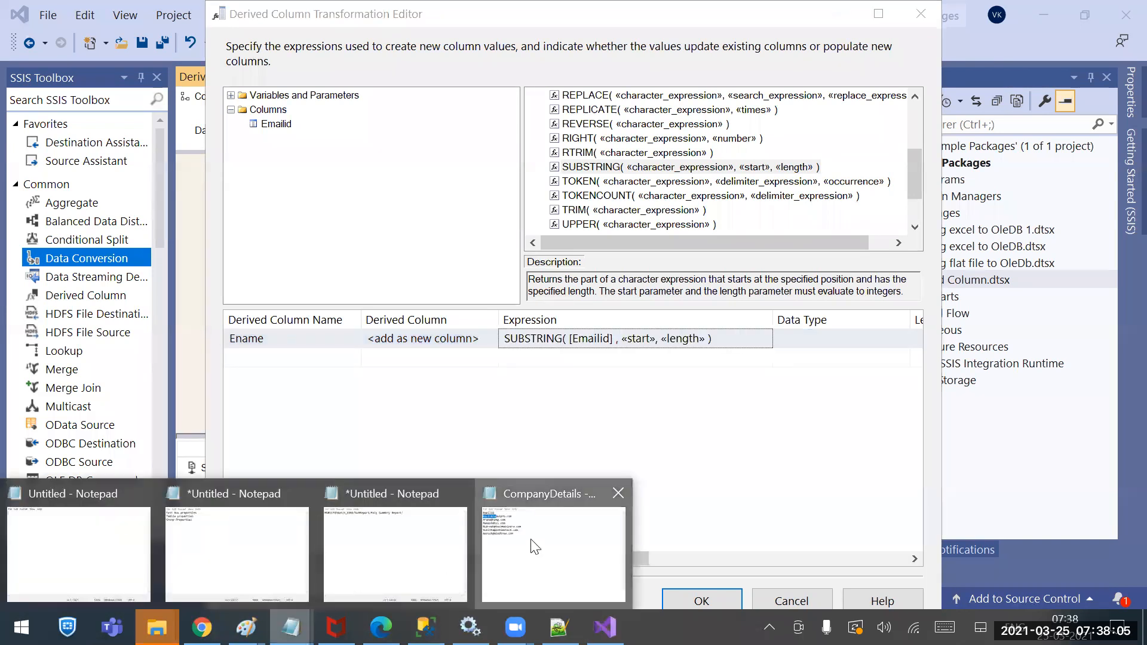
left_click(534, 547)
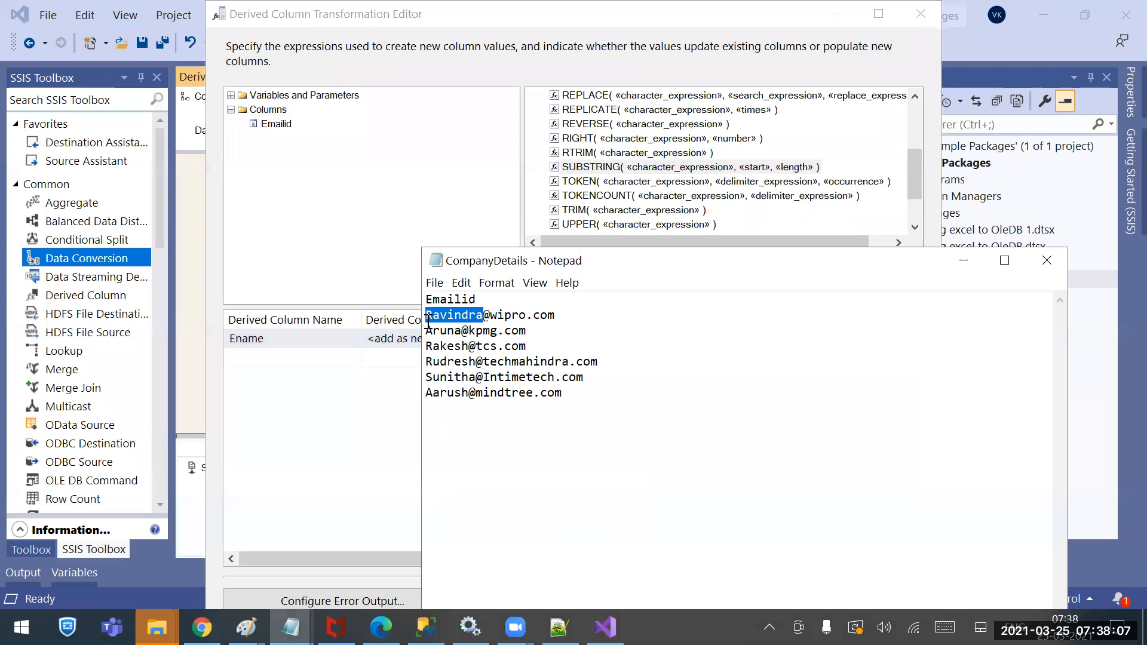
left_click(407, 471)
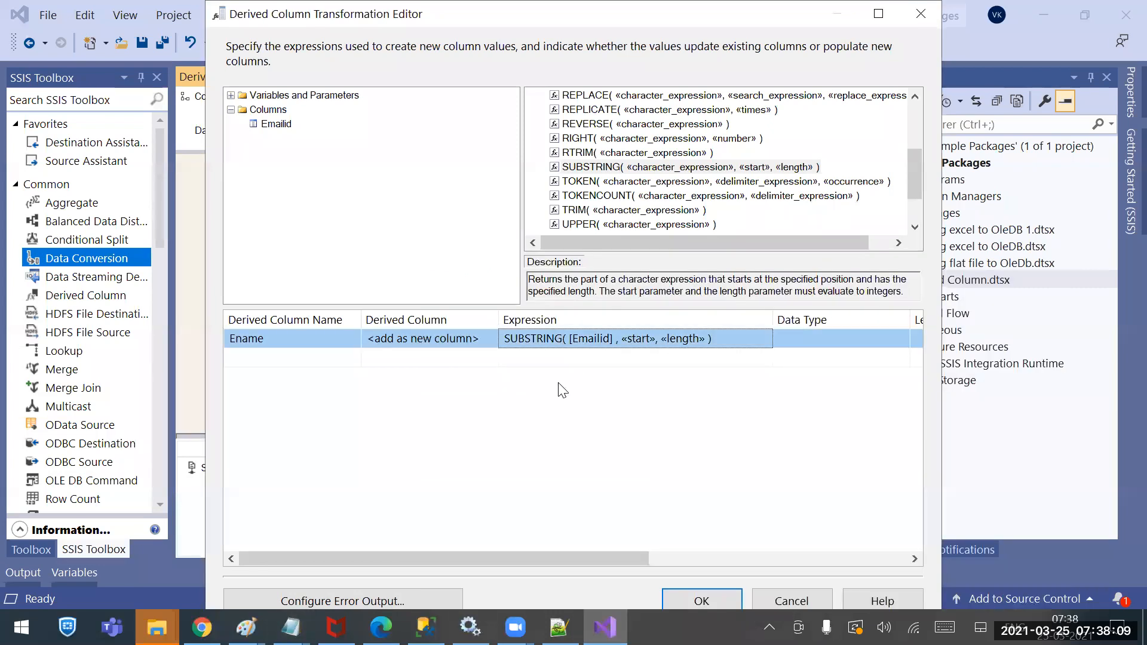
left_click(642, 336)
left_click_drag(618, 341, 654, 340)
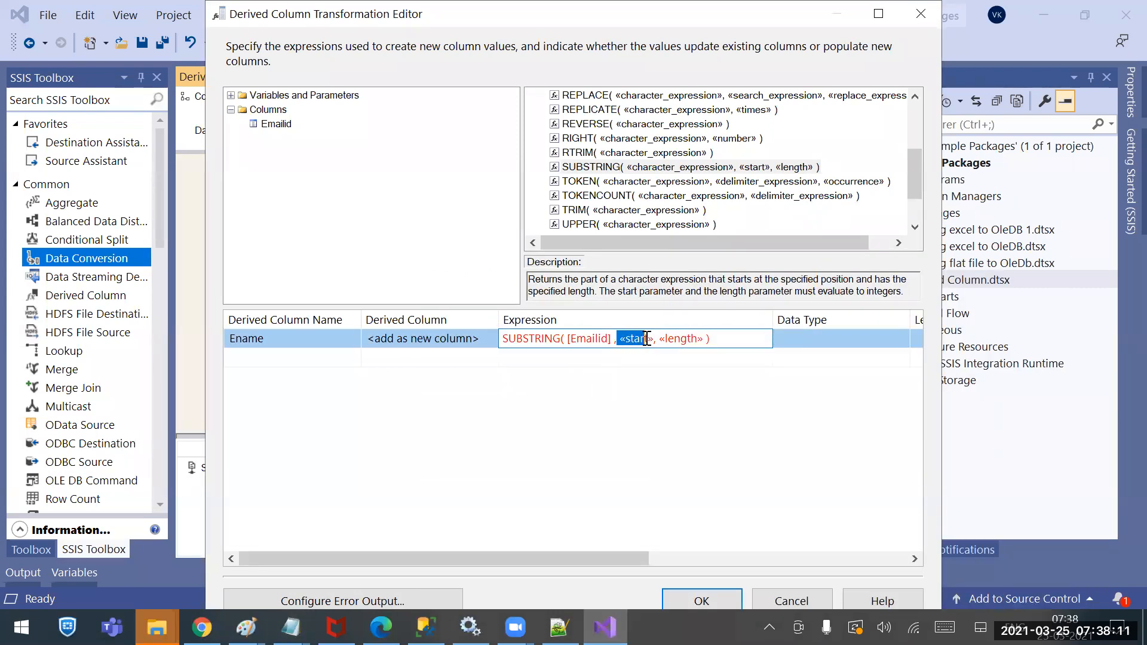
type("1")
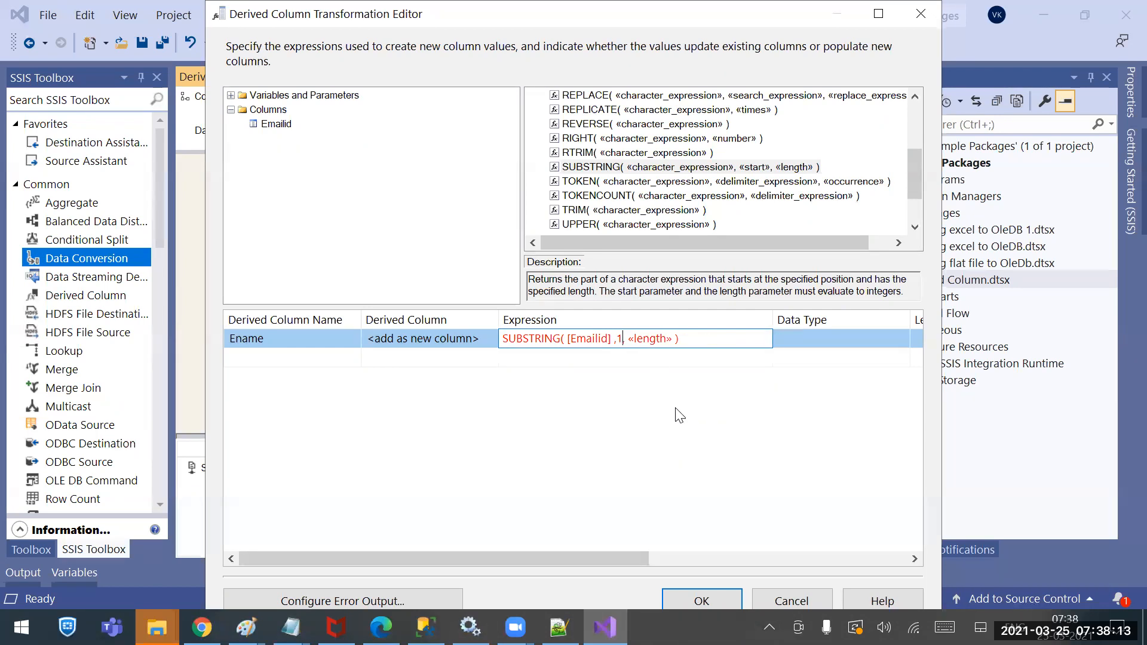
left_click(648, 355)
Note where the @ falls in the e-mails and drop FINDSTRING onto the «length» placeholder
left_click(645, 344)
mouse_move(291, 627)
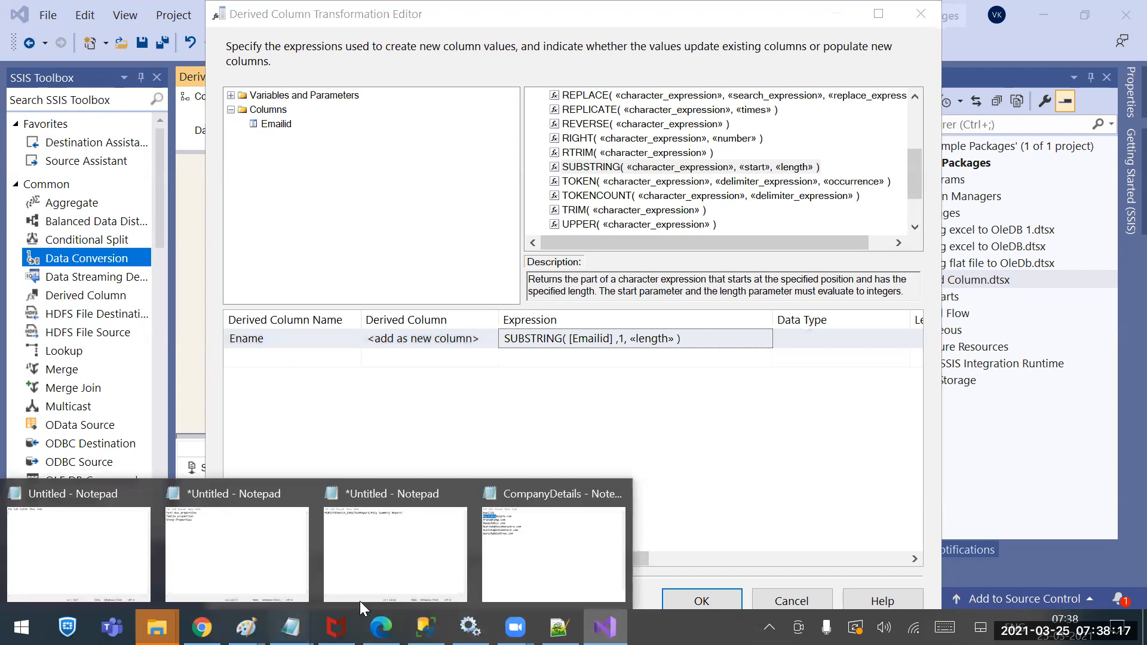
left_click(561, 541)
mouse_move(483, 315)
left_mouse_down()
mouse_move(499, 316)
mouse_move(491, 323)
left_mouse_up()
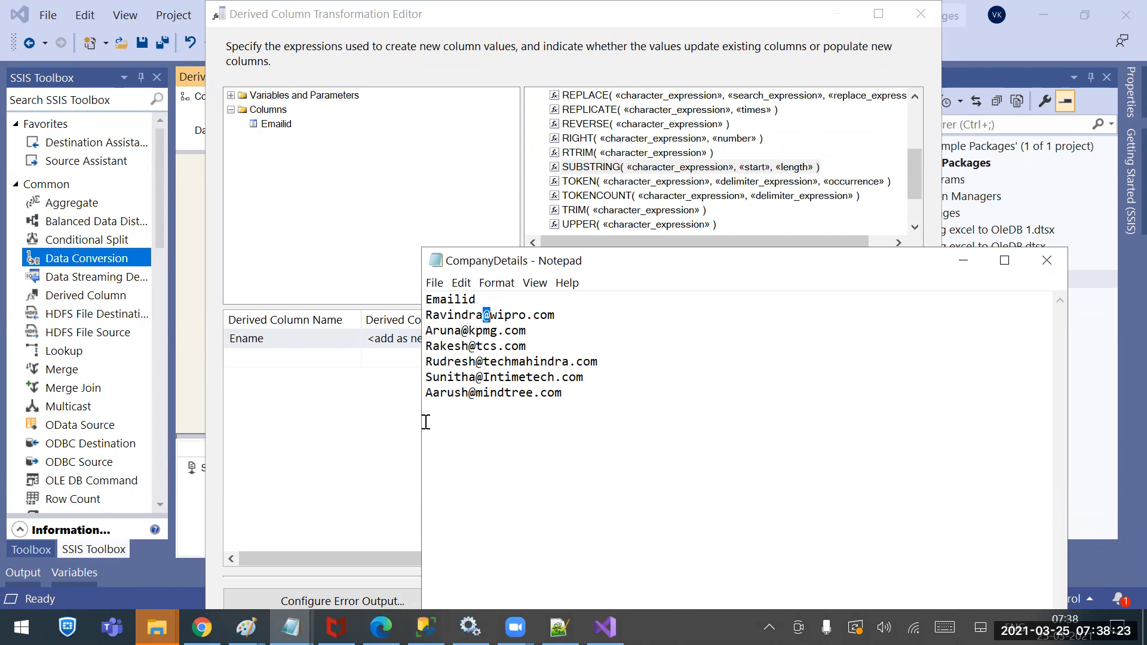
left_click(391, 453)
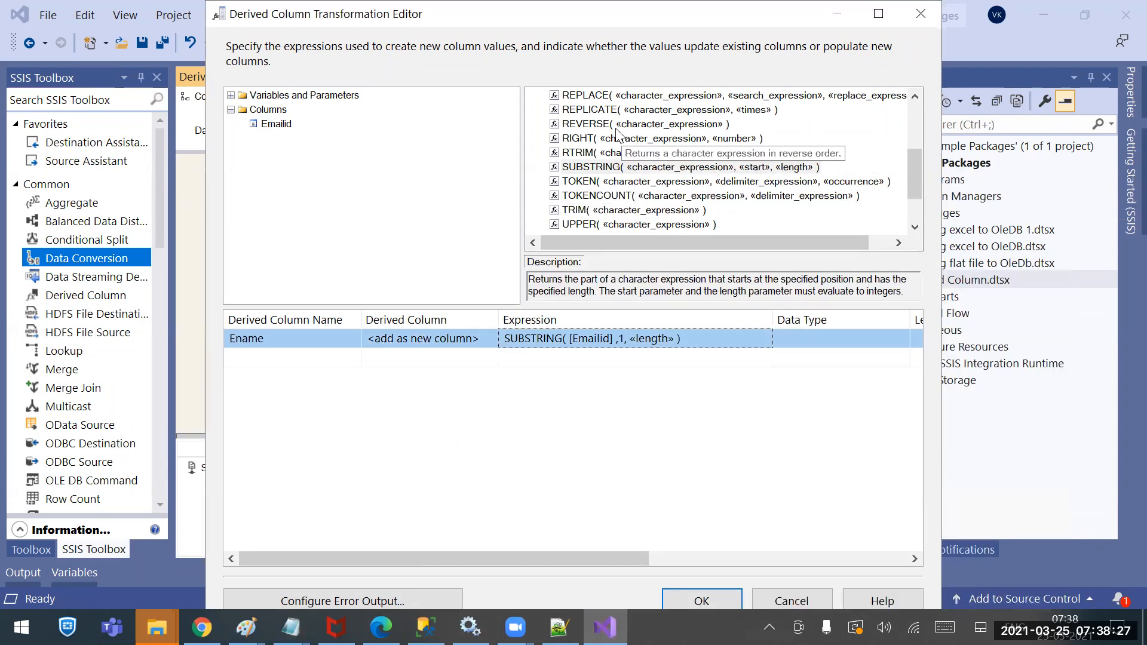
left_click(607, 166)
scroll(609, 166, "up", 3)
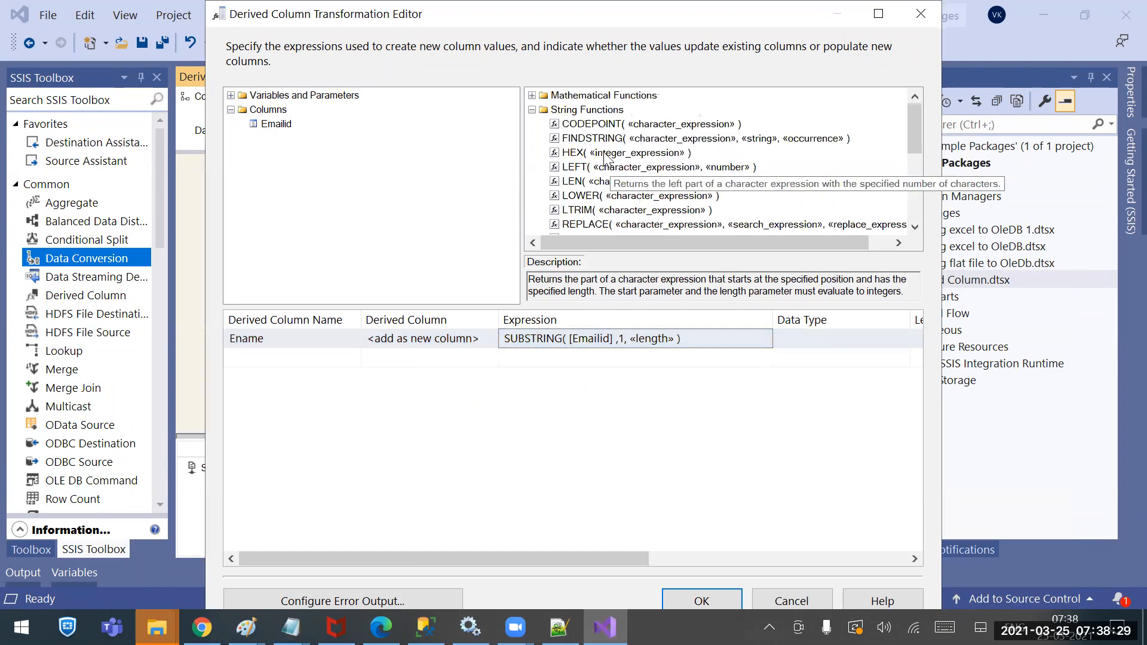
left_click_drag(590, 141, 634, 344)
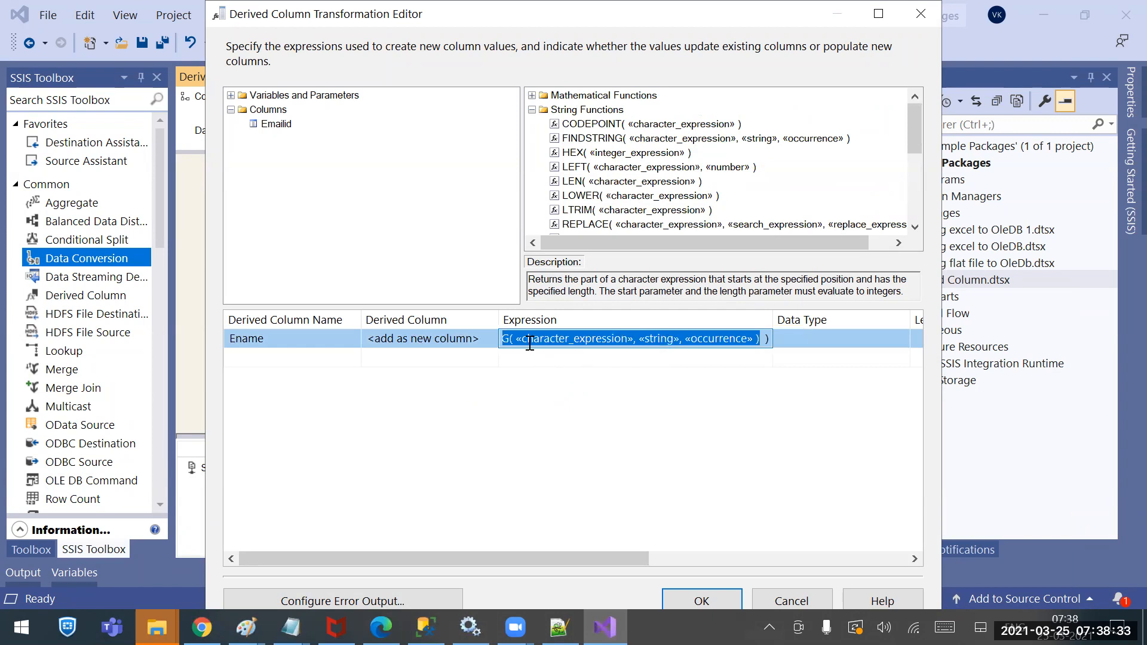
Keep the nested FINDSTRING in Ename and add a test column with FINDSTRING searching [Emailid]
left_click(657, 356)
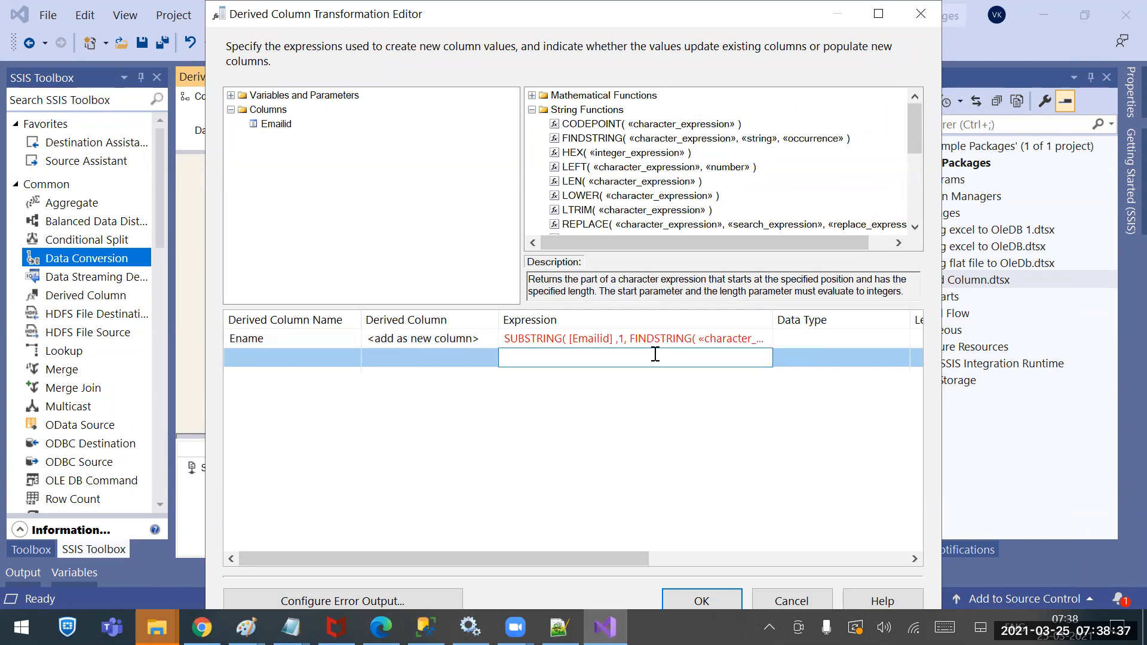
left_click_drag(581, 145, 540, 365)
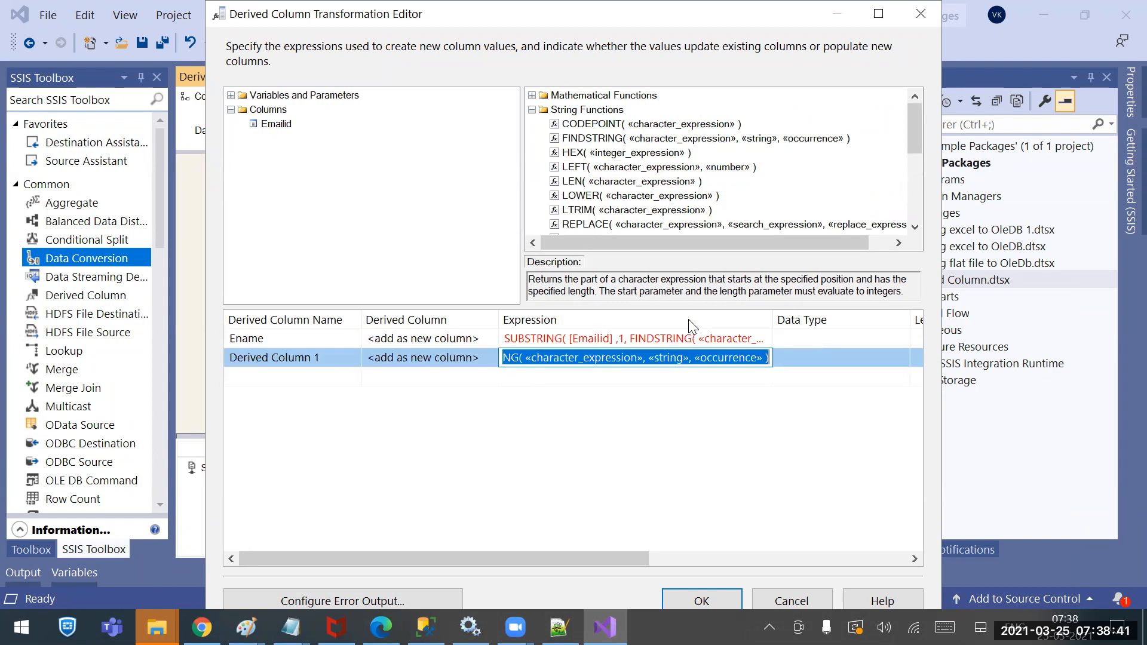
left_click(609, 394)
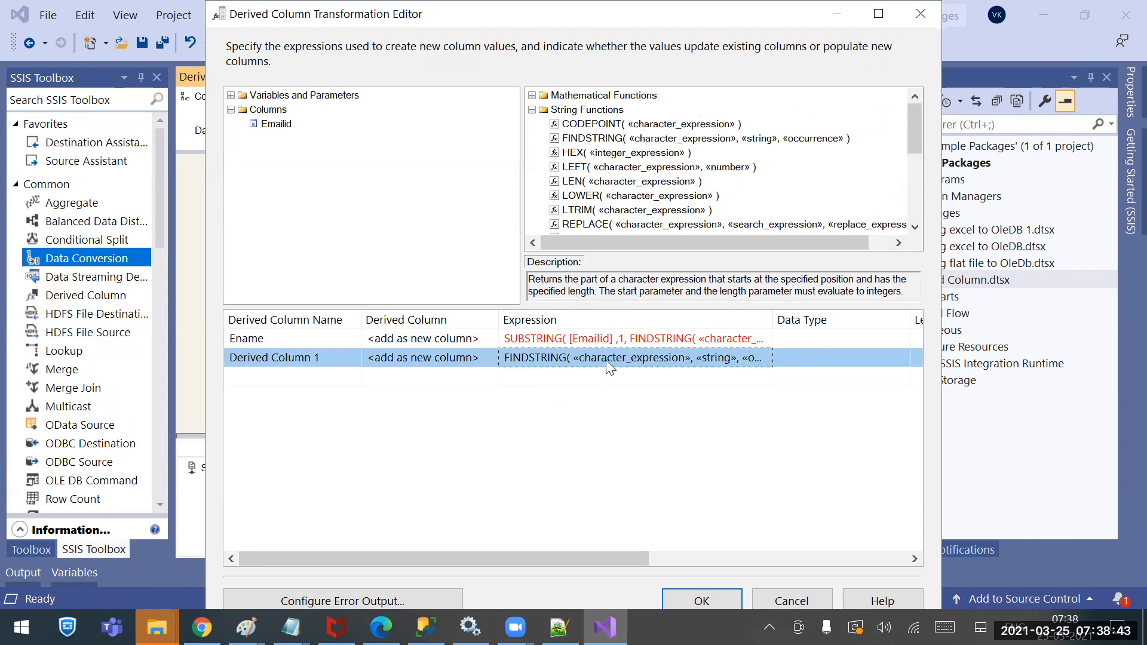
left_click(592, 359)
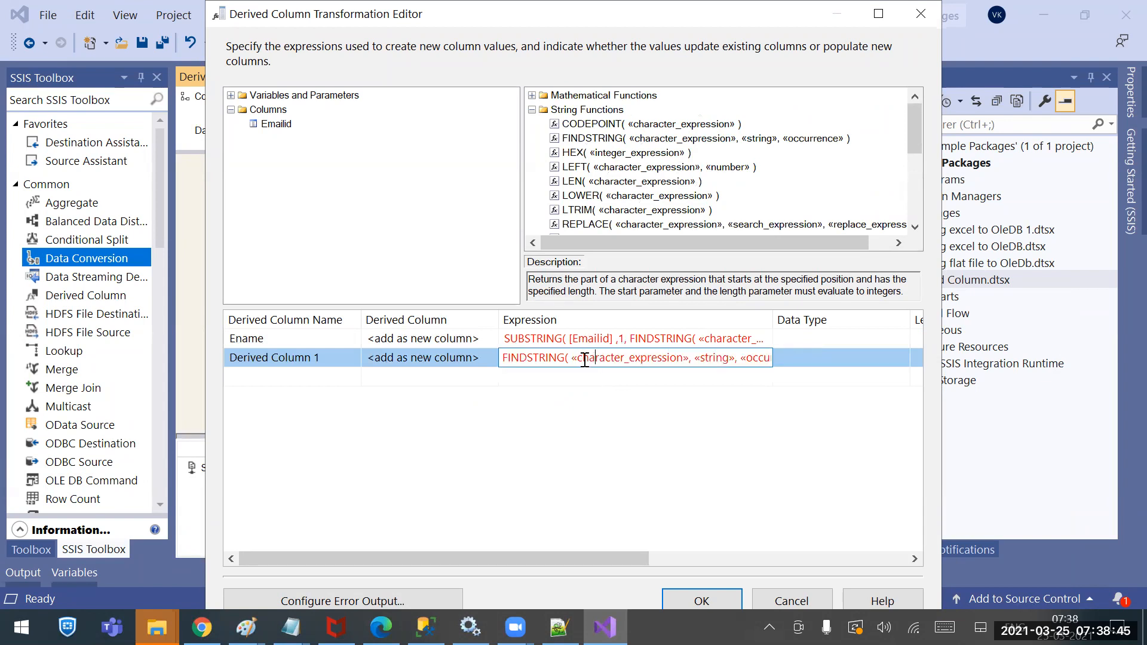
left_click_drag(572, 357, 687, 354)
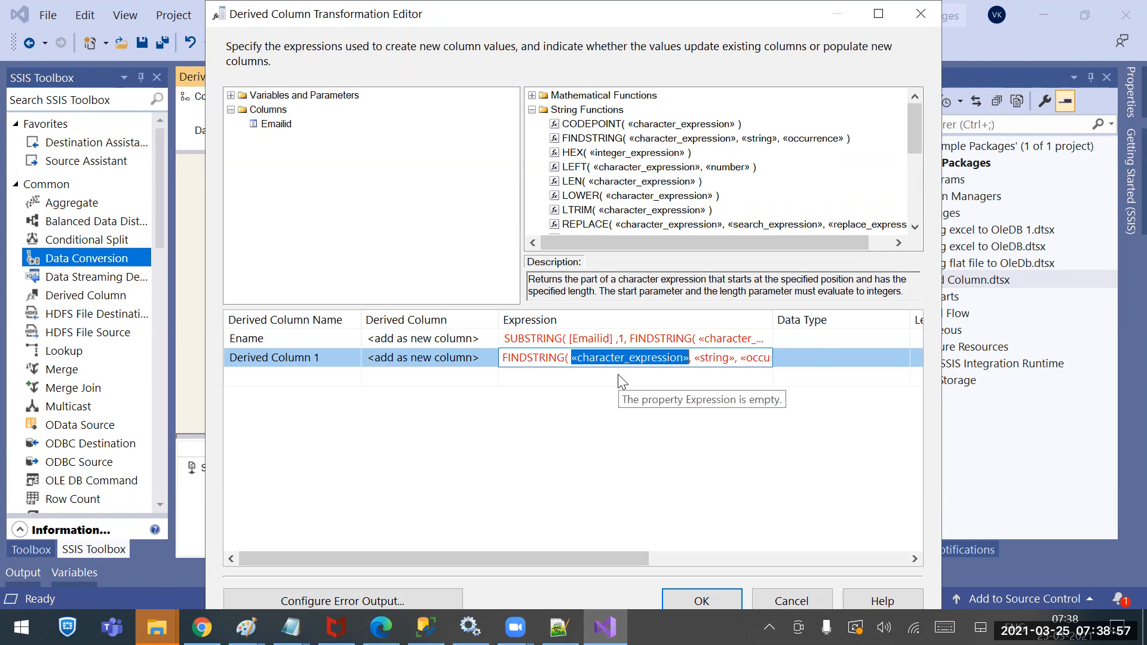
left_click_drag(270, 126, 594, 362)
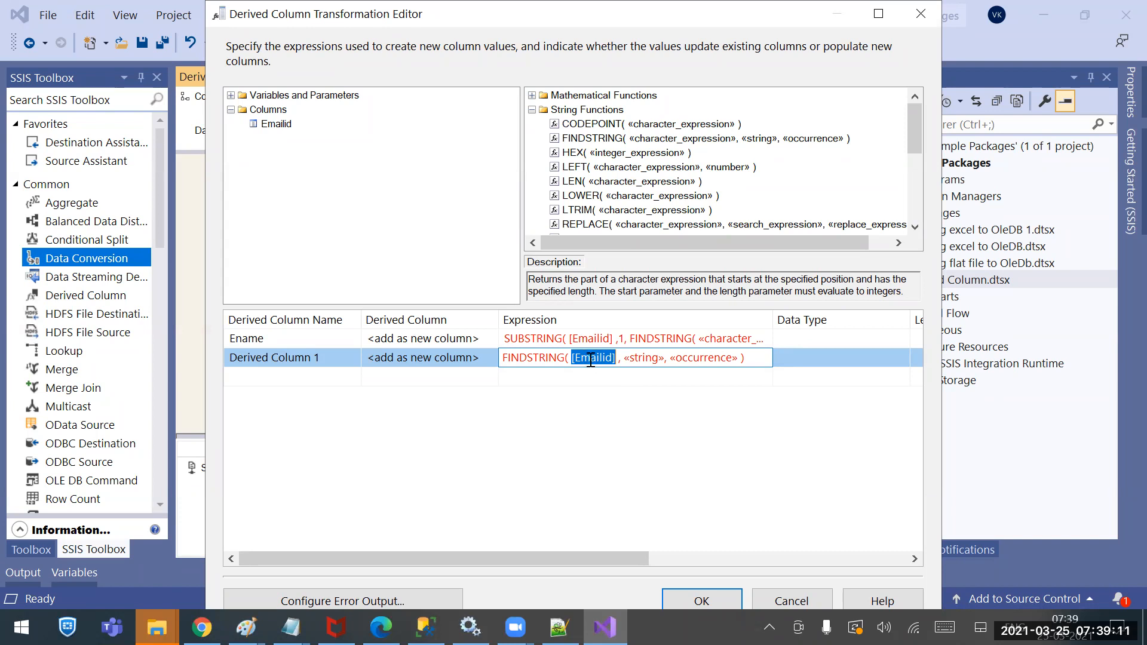
Fill in the test FINDSTRING's string as "@" and occurrence as 1
left_click_drag(624, 358, 666, 357)
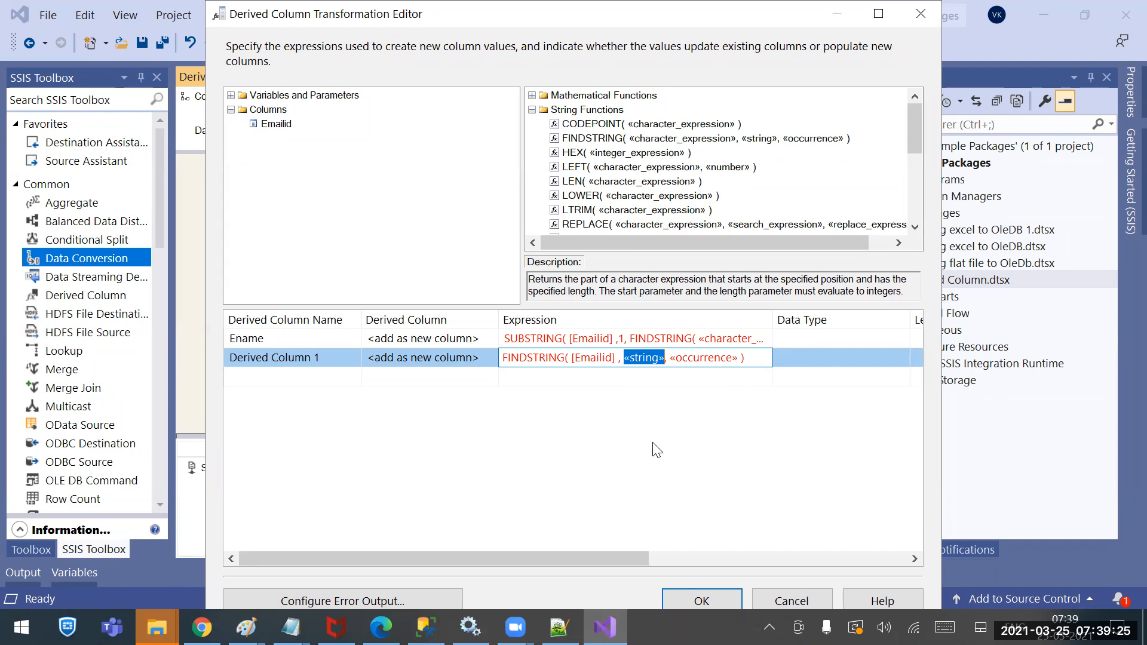
type("\"\"")
key("Left")
type("@")
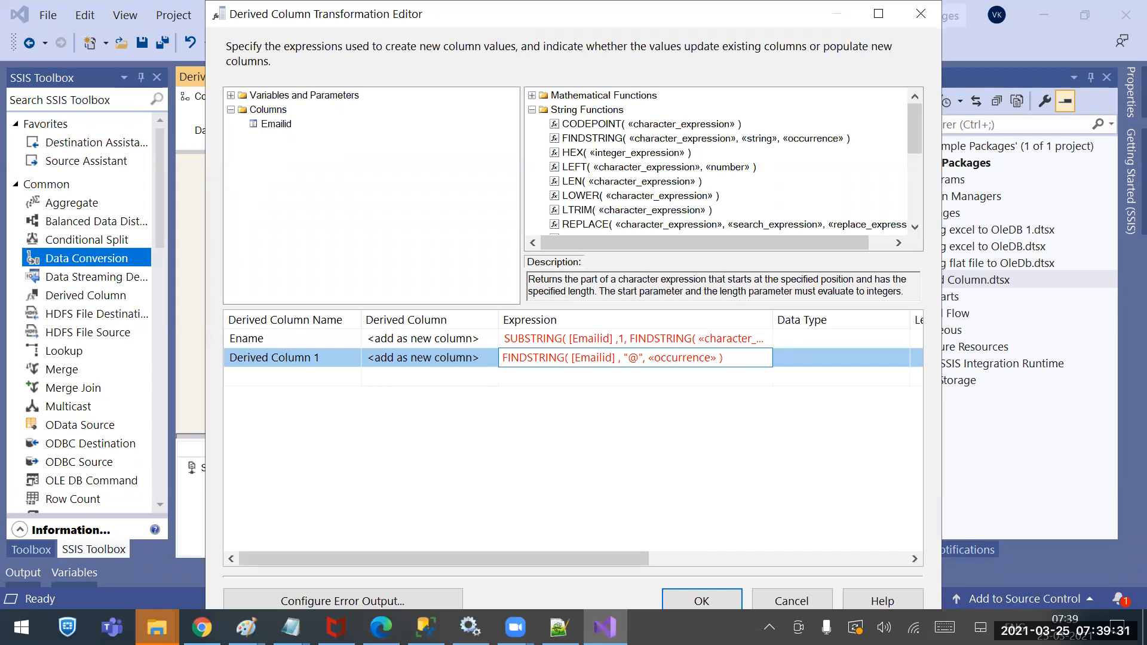
key("Right")
key("shift+Right")
key("shift+Right")
key("shift+Right")
key("shift+Right")
key("shift+Right")
key("shift+Right")
key("shift+Right")
key("shift+Right")
key("shift+Right")
key("shift+Right")
key("shift+Right")
key("shift+Right")
key("shift+Right")
key("shift+Right")
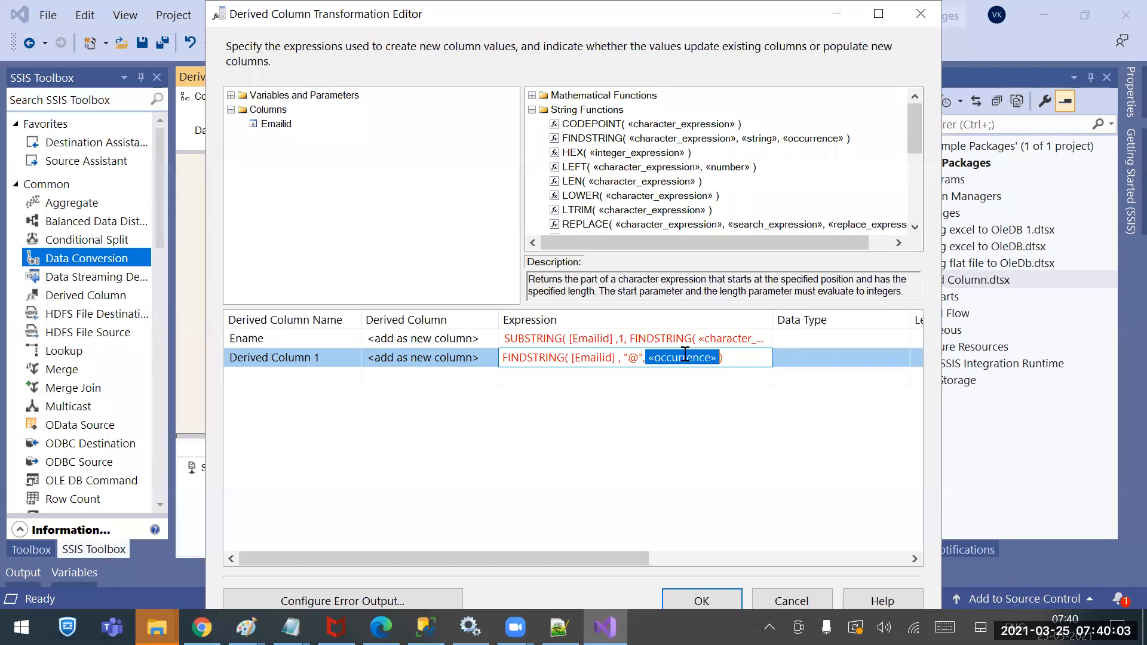
type("1")
Try occurrence 2 in the test FINDSTRING, revert to 1, and select the whole expression
left_click(291, 627)
left_click(573, 556)
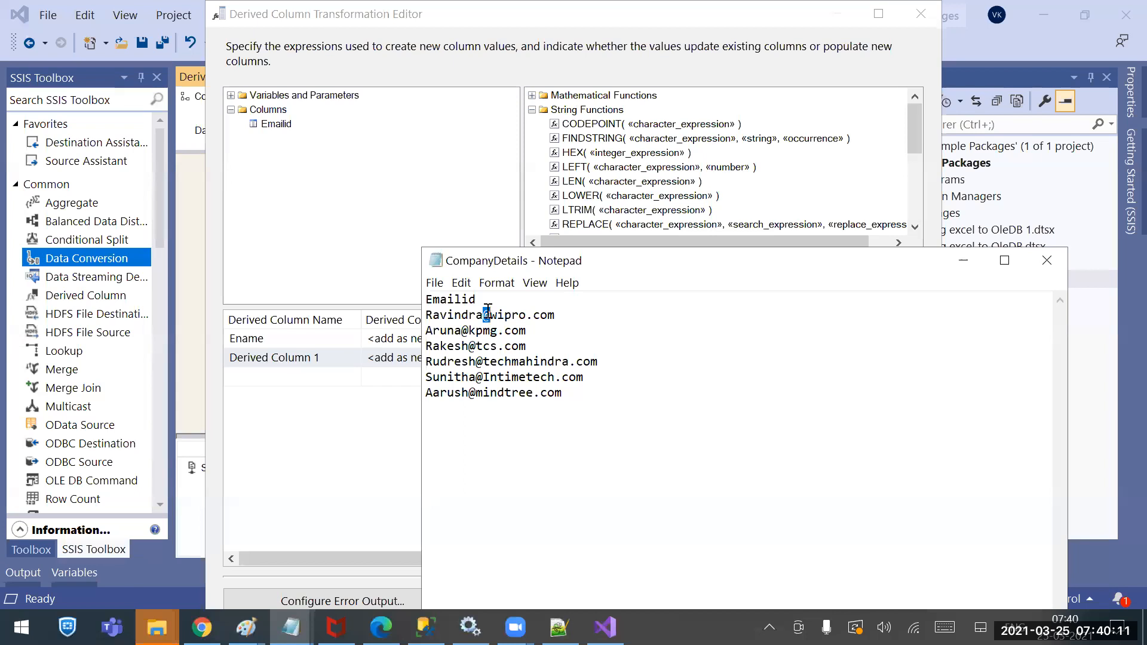
left_click(371, 458)
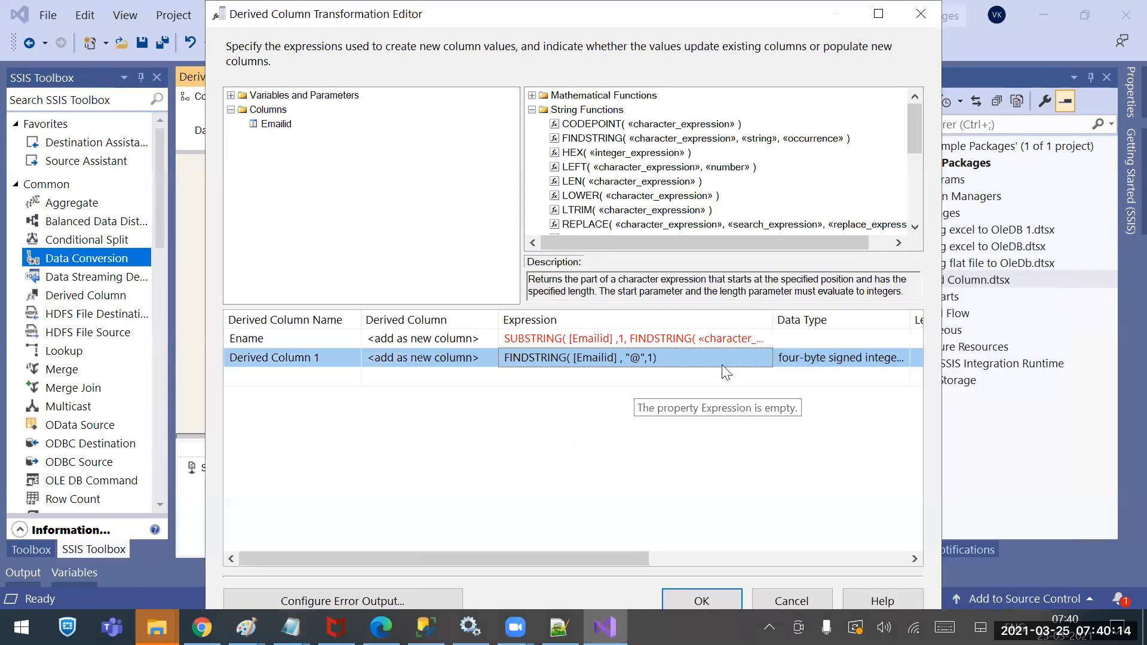
left_click(654, 364)
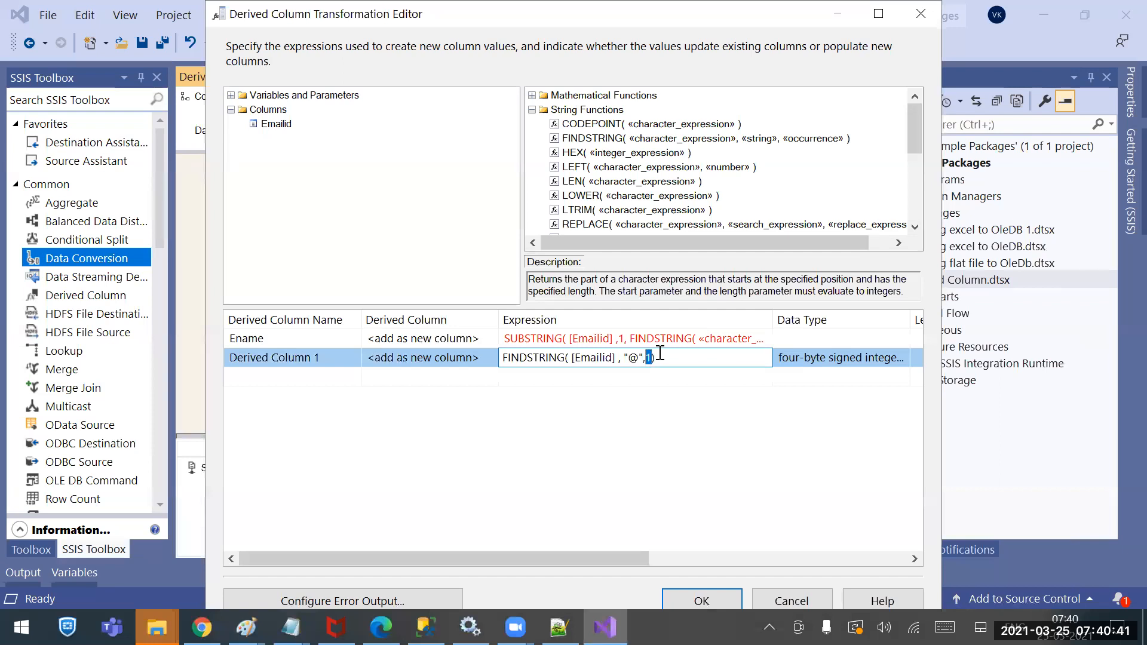
type("2")
key("BackSpace")
type("1")
left_click_drag(679, 365, 354, 356)
Paste the working FINDSTRING( [Emailid] , "@",1) into Ename and append -1 before the closing parenthesis
key("BackSpace")
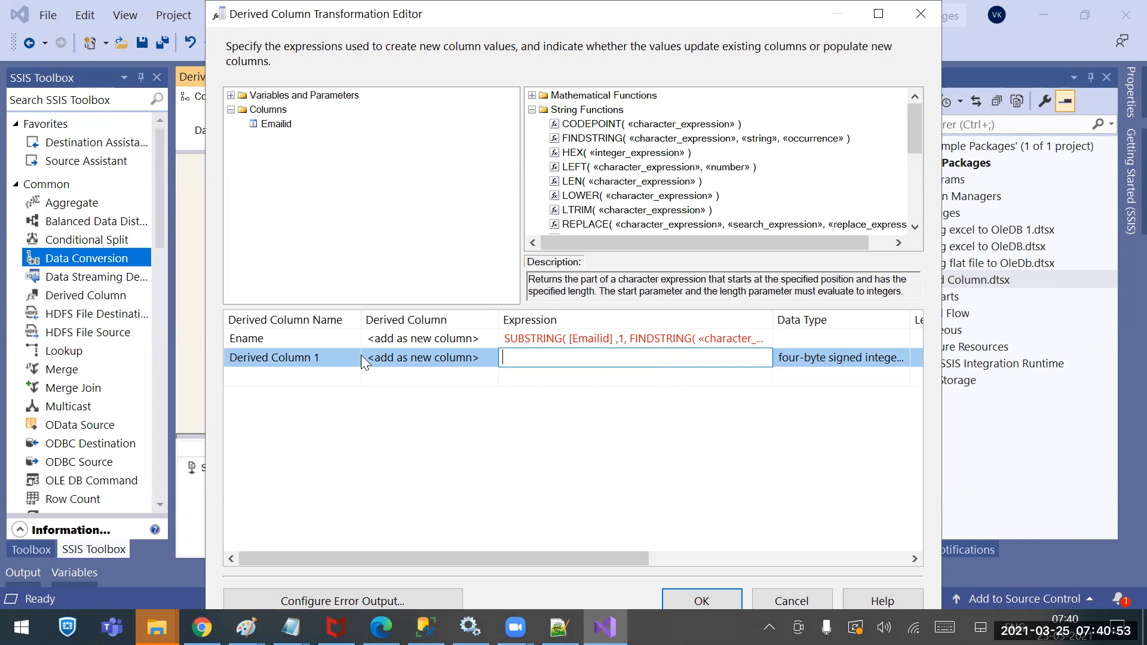
left_click(634, 342)
left_click_drag(629, 339, 763, 338)
type("FINDSTRING( [Emailid] , \"@\", 1 )")
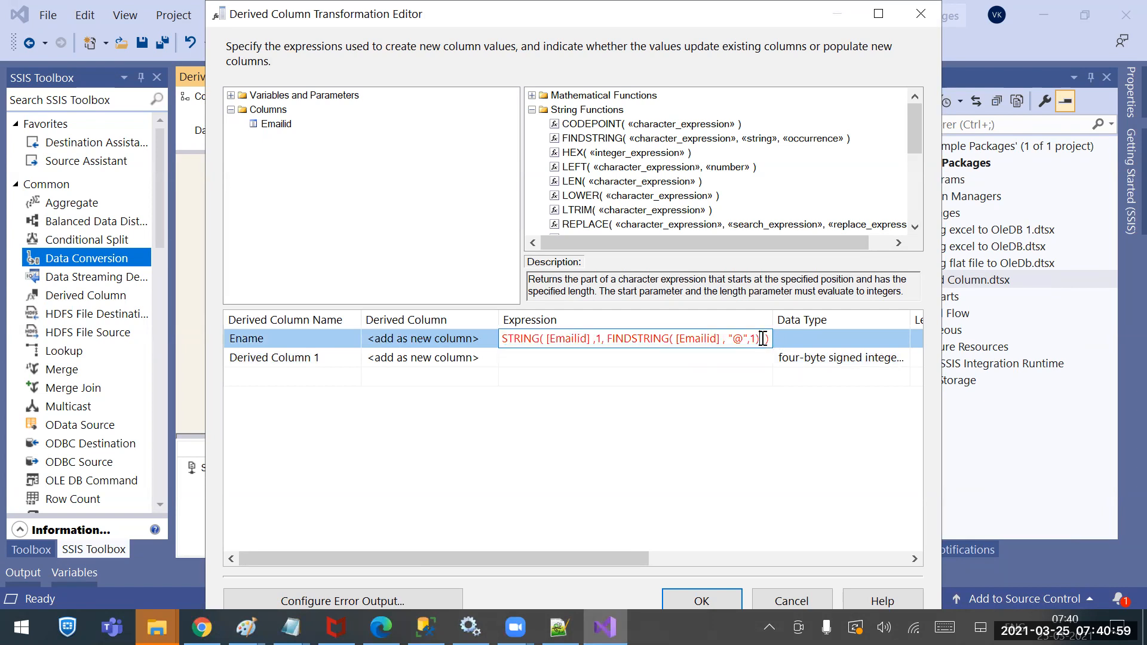
left_click(652, 362)
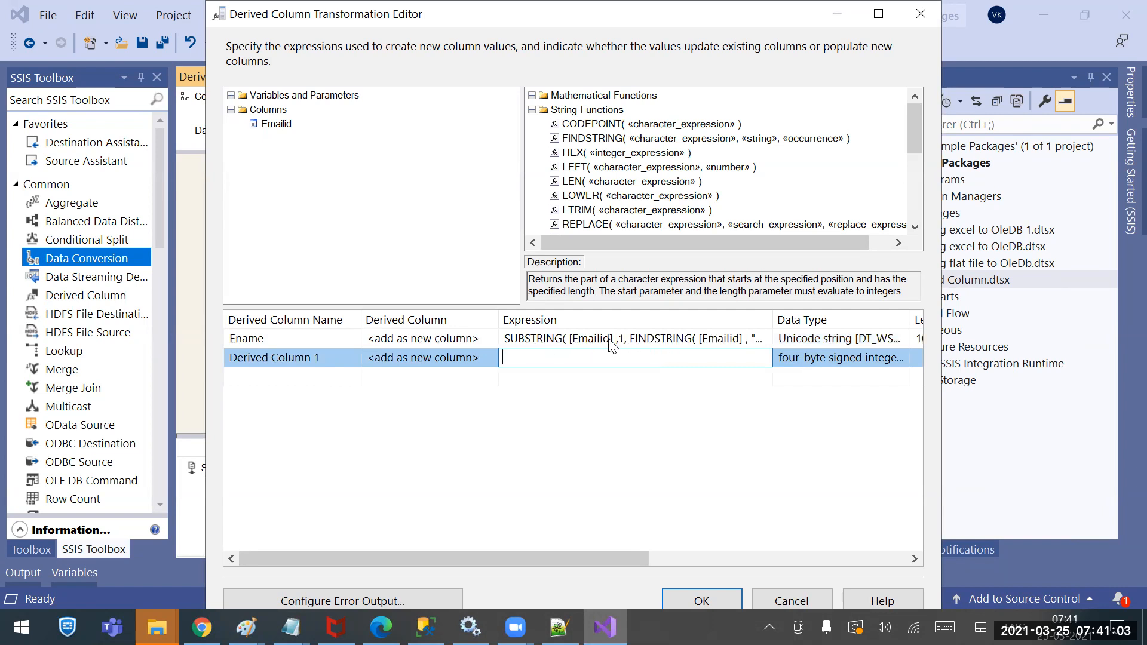
left_click(627, 338)
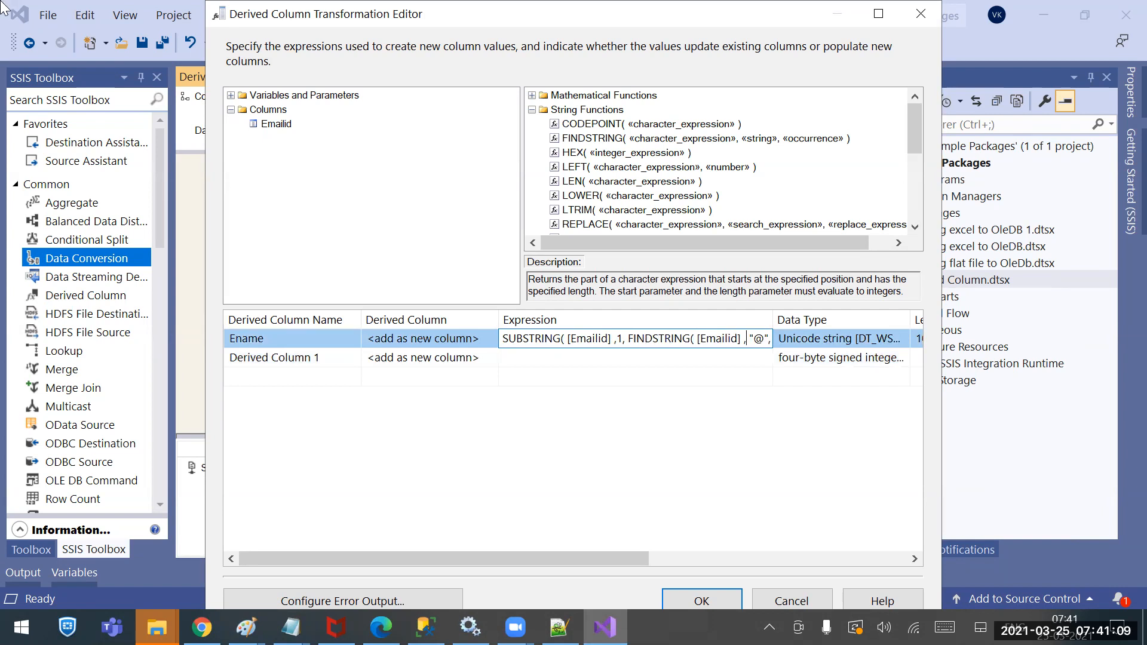
key("End")
key("Left")
key("Left")
key("Left")
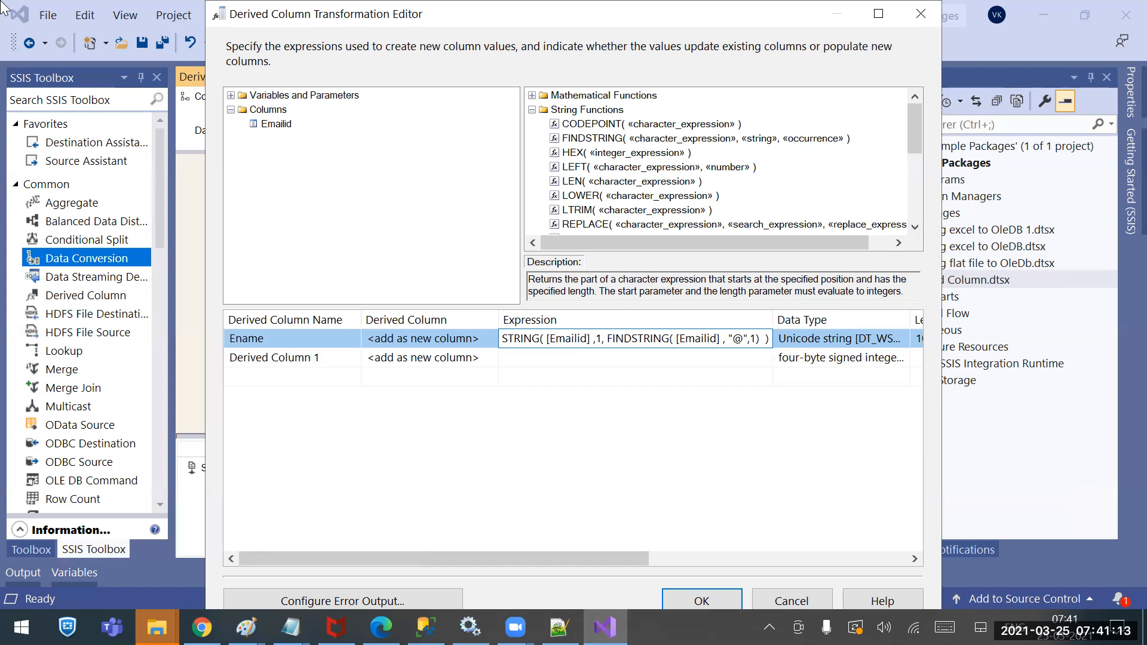
type("-1")
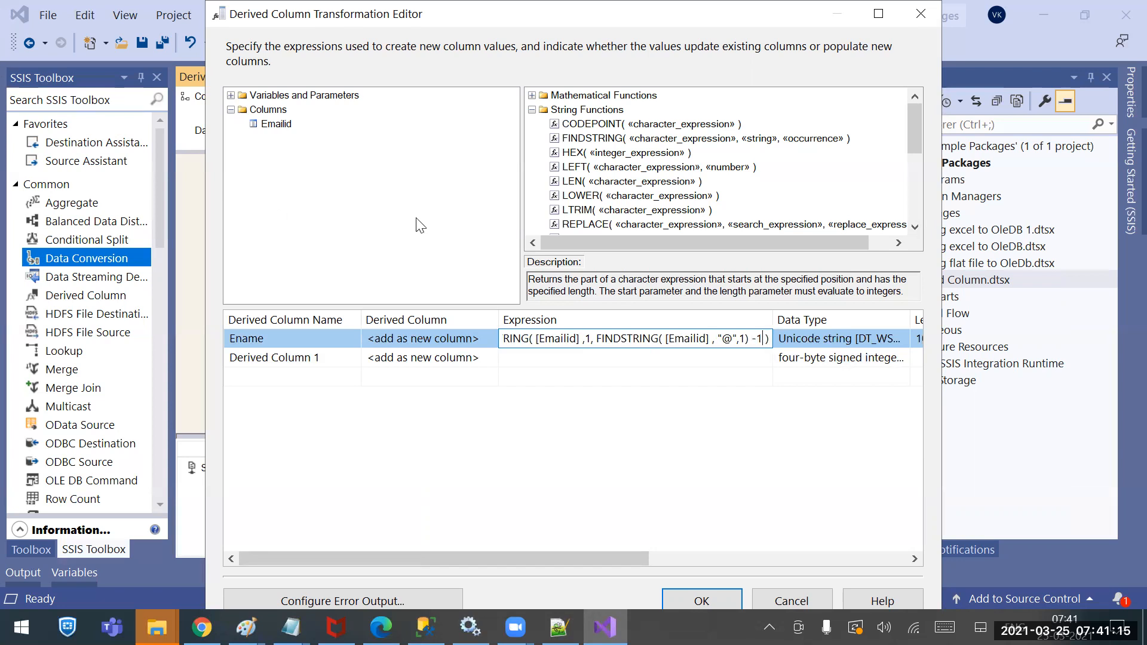
Delete the empty Derived Column 1 row
left_click(600, 364)
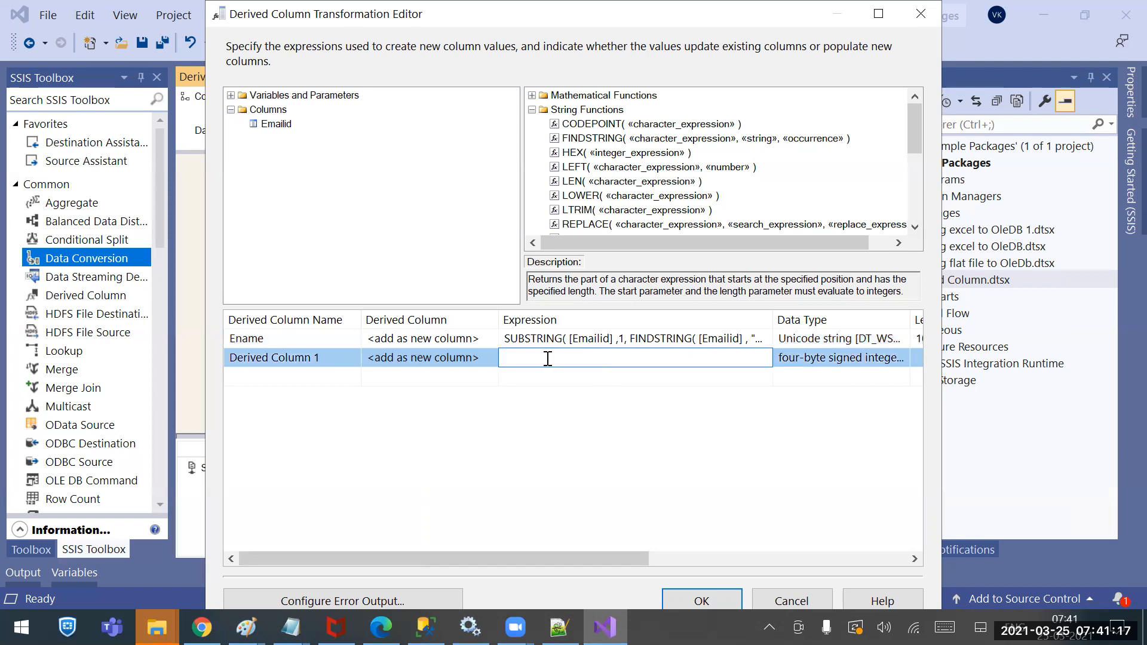
right_click(515, 360)
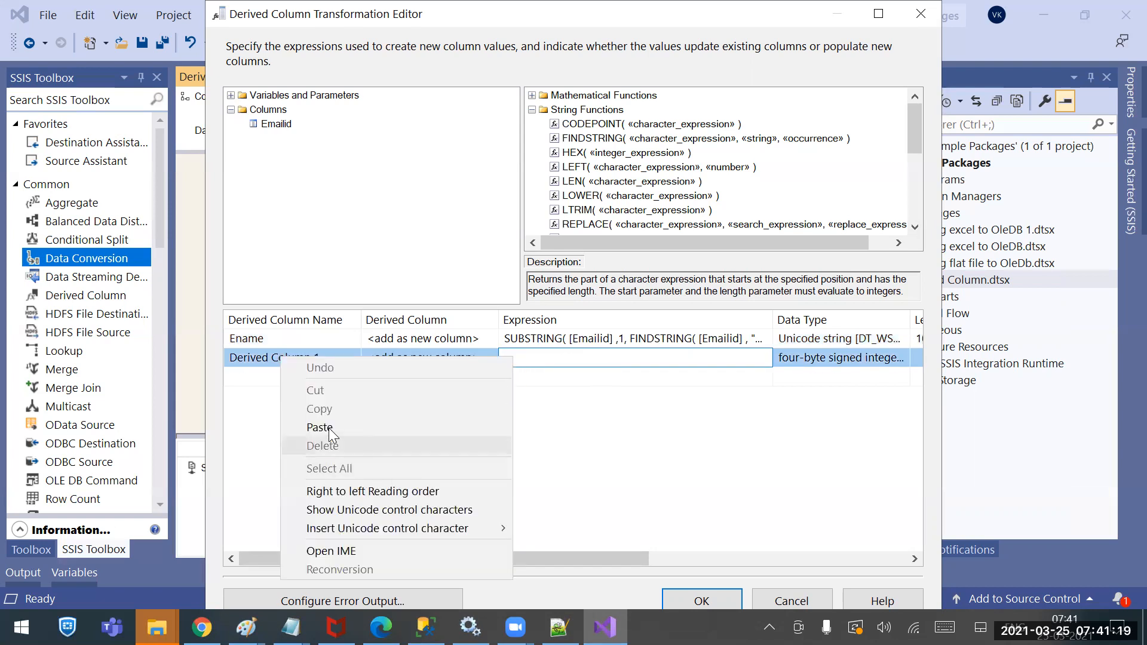
left_click(750, 407)
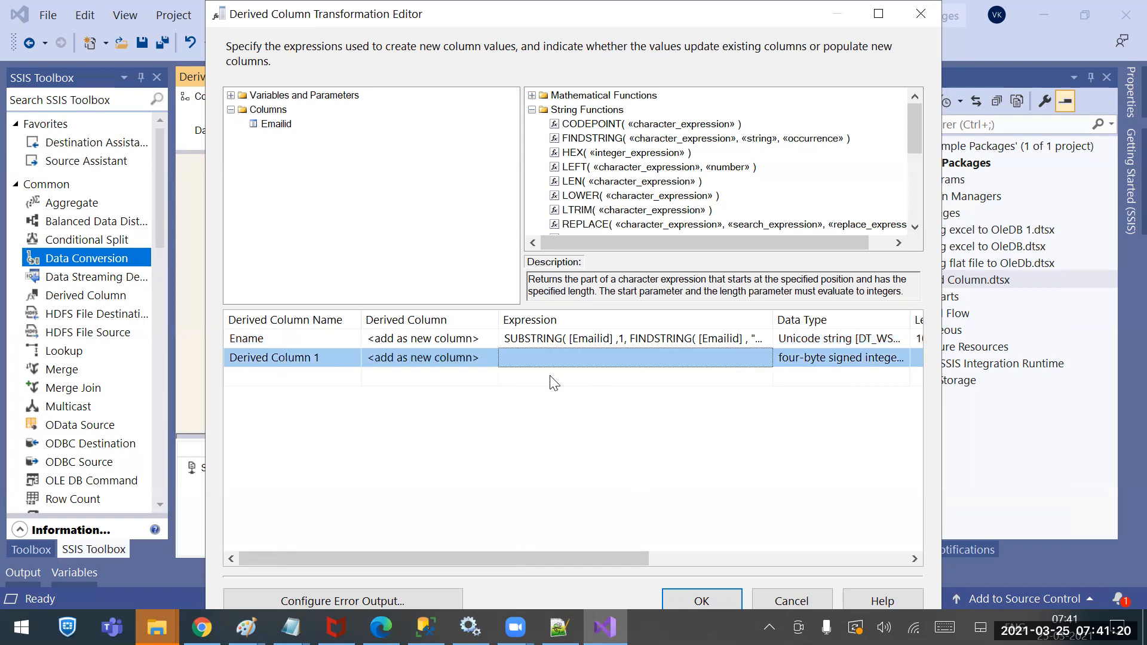
right_click(474, 359)
left_click(525, 424)
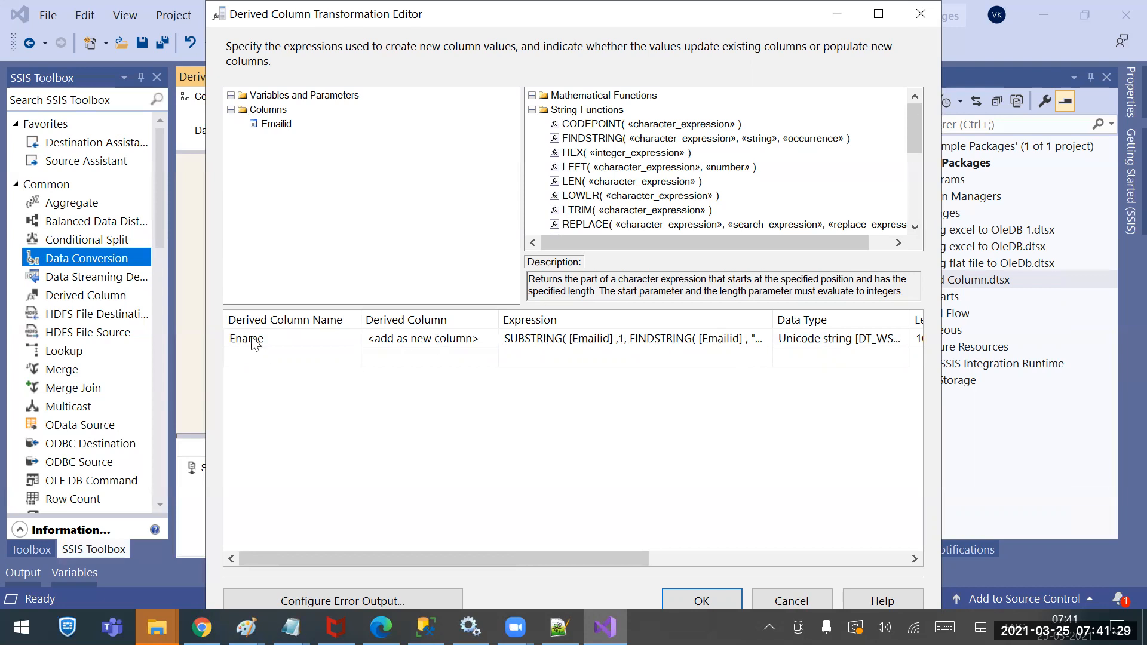
Check the CompDetails table in SSMS, verify Ename's data type, and accept the editor with OK
left_click(425, 628)
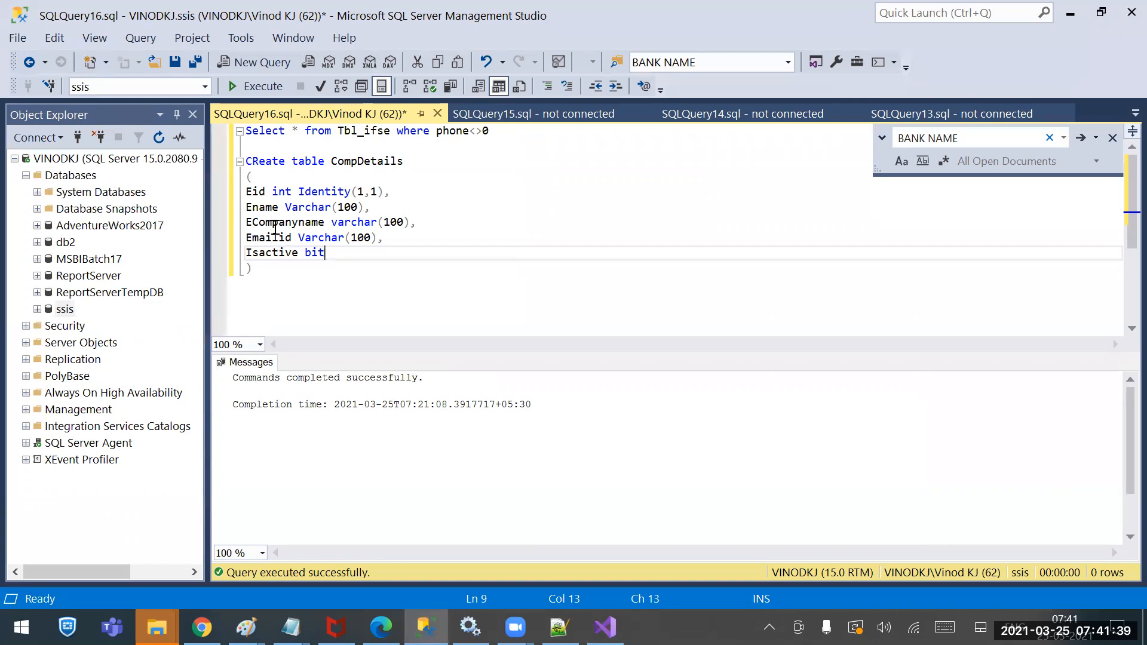
left_click(605, 627)
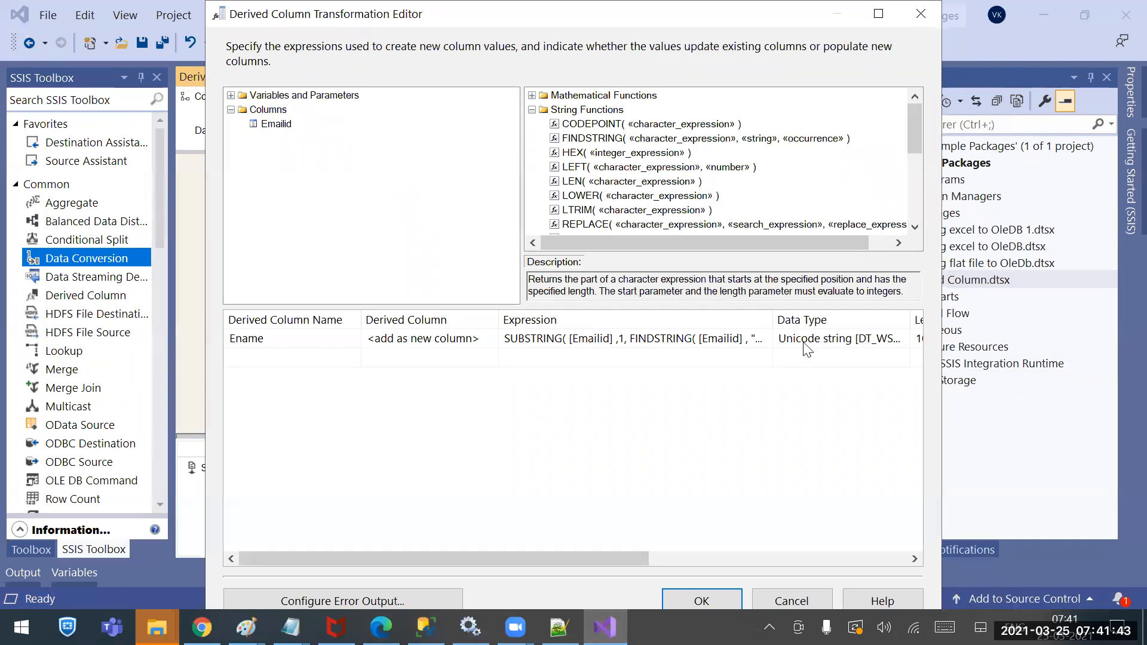
left_click(805, 344)
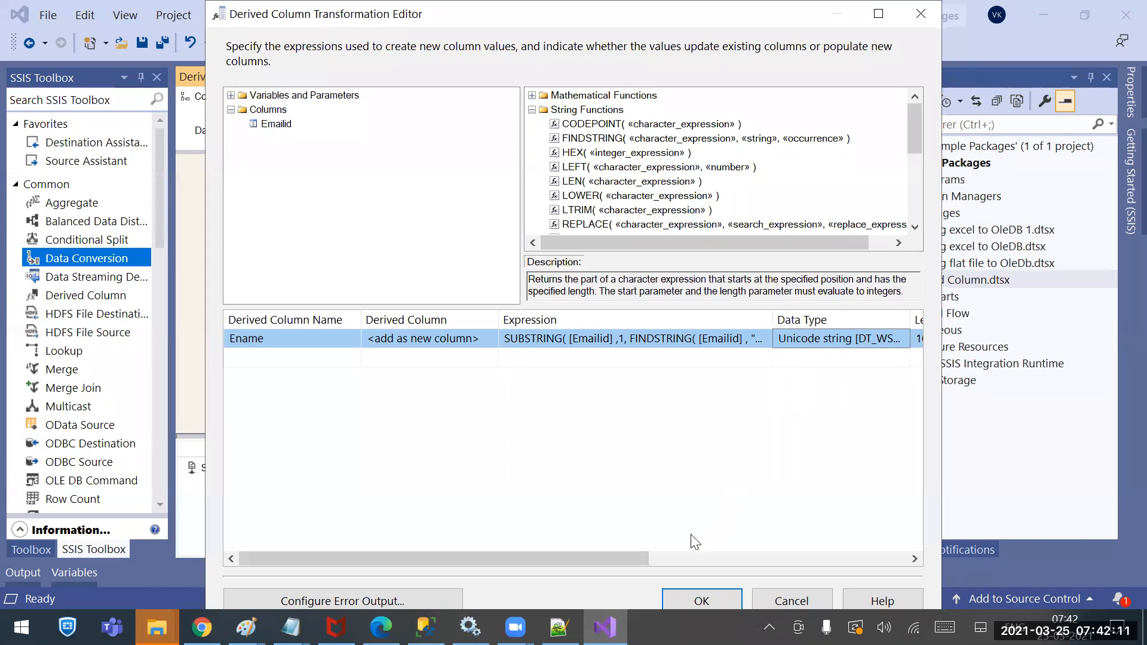
left_click(700, 601)
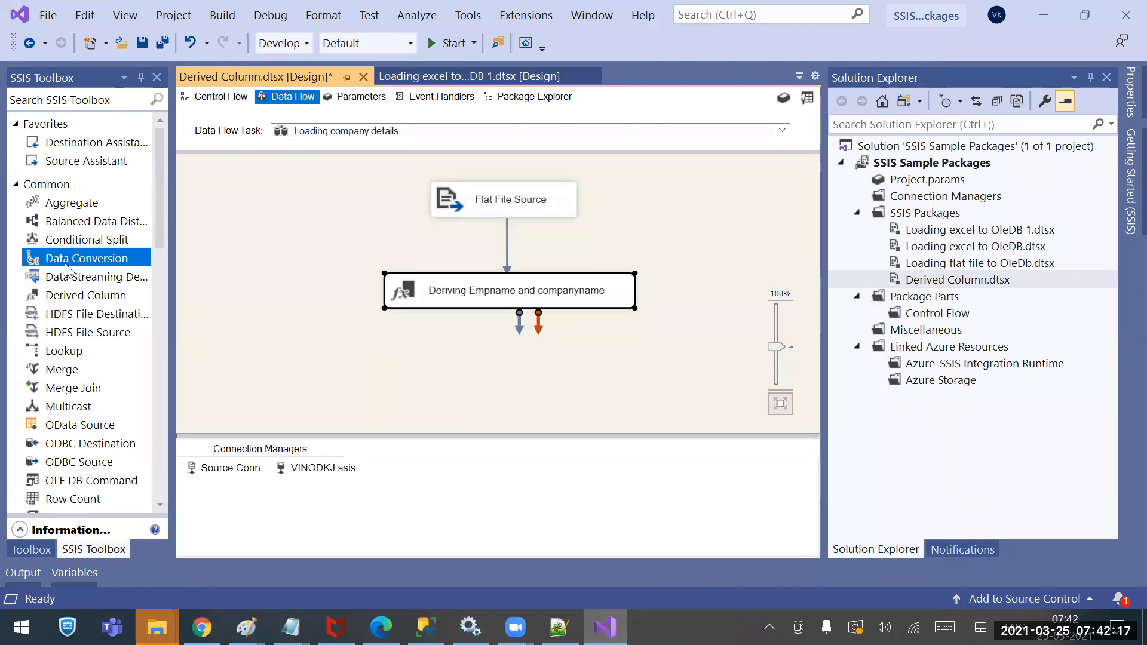
Prefix the Ename expression with a (DT_STR, «length», «code_page») cast, then view the CompDetails table in SSMS
double_click(463, 293)
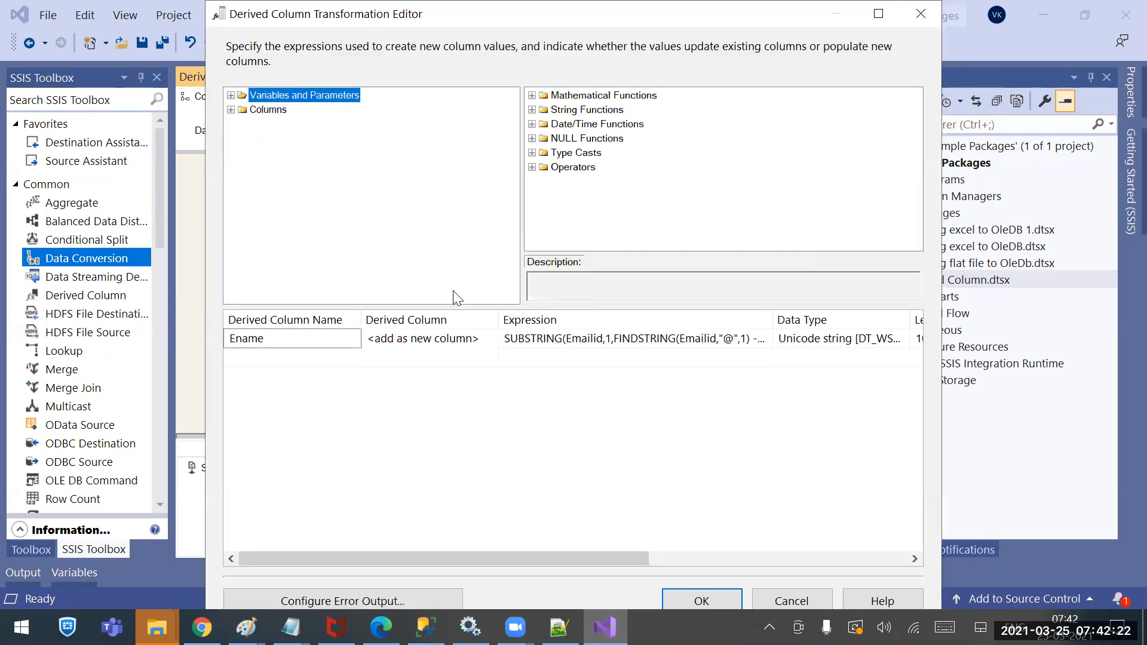
left_click(522, 339)
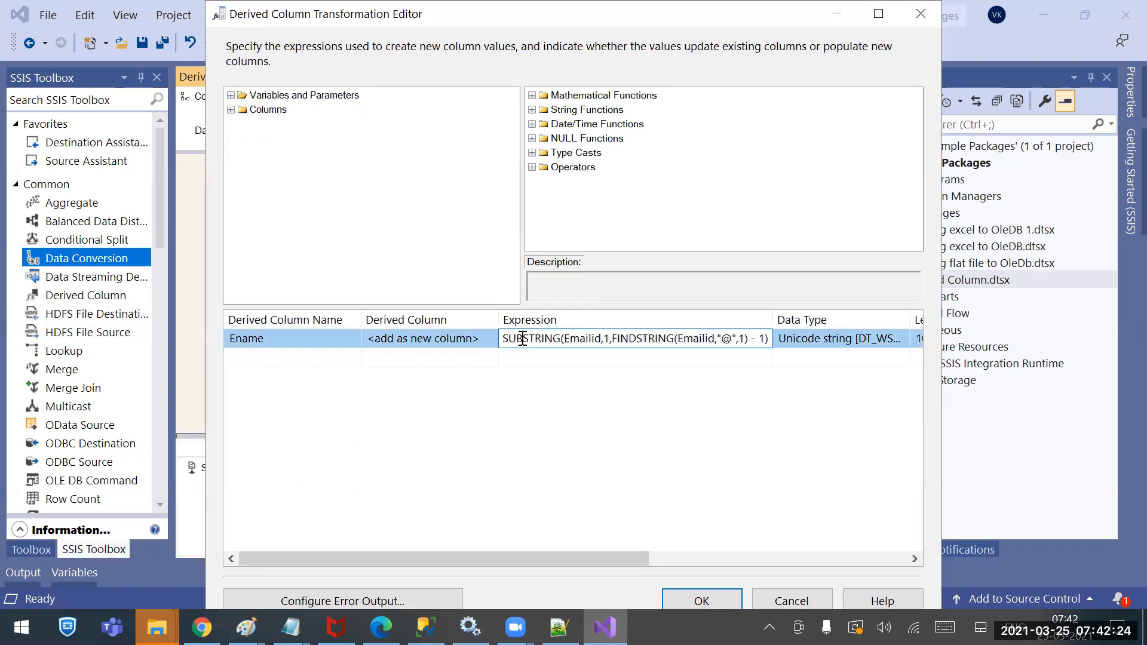
left_click(532, 154)
scroll(644, 196, "down", 3)
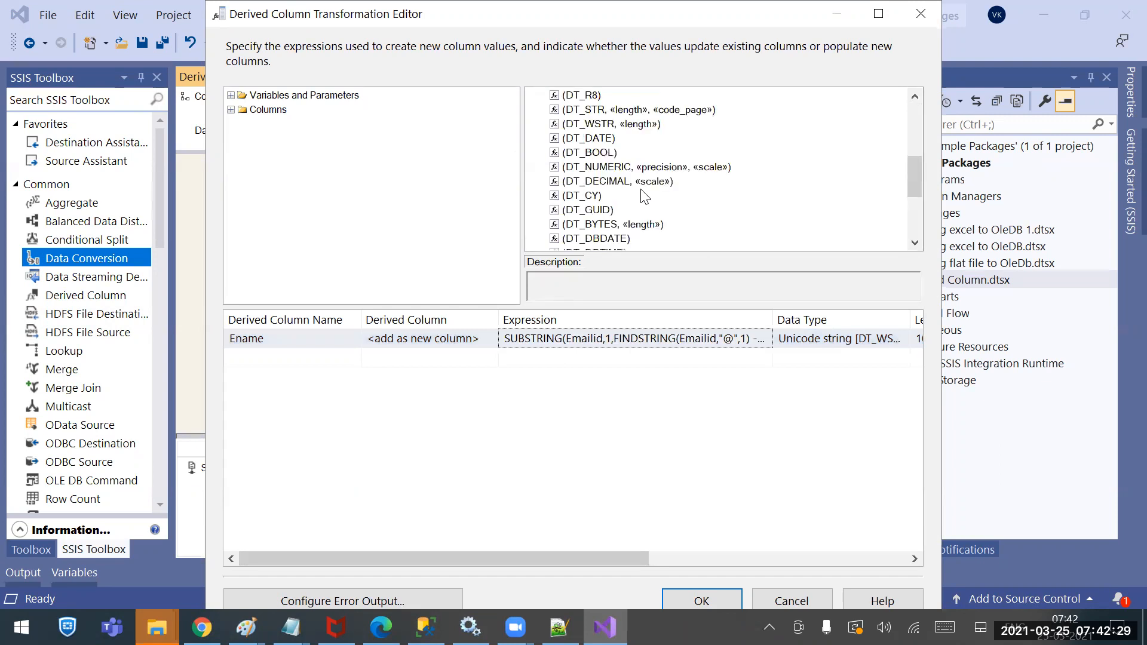
left_click(584, 112)
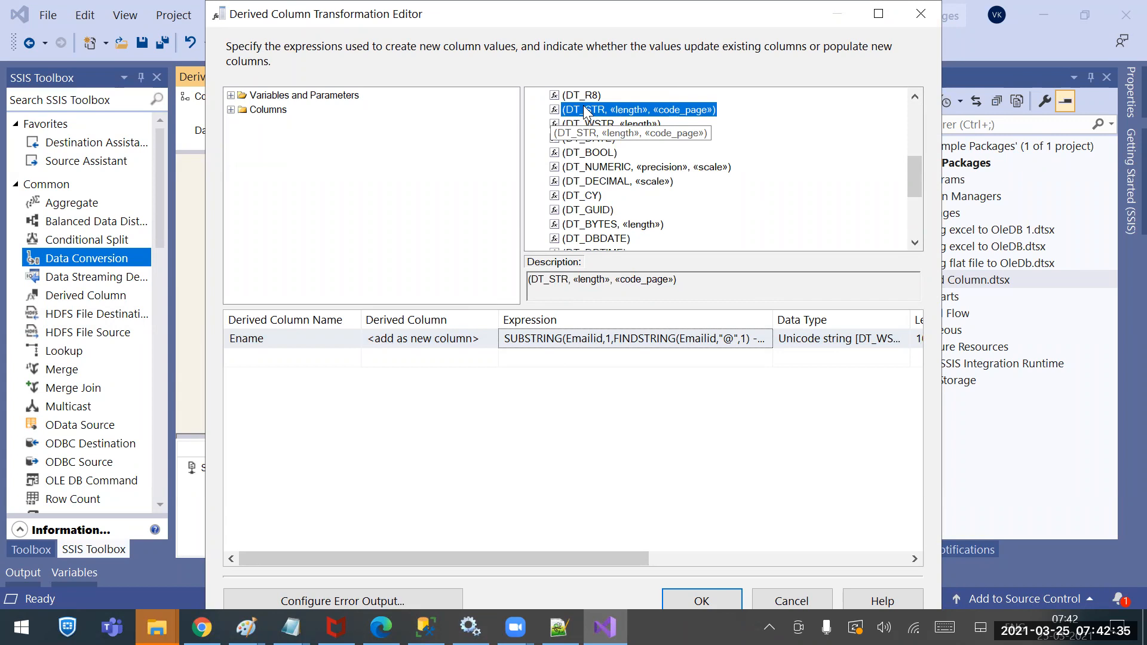
left_click_drag(588, 112, 504, 339)
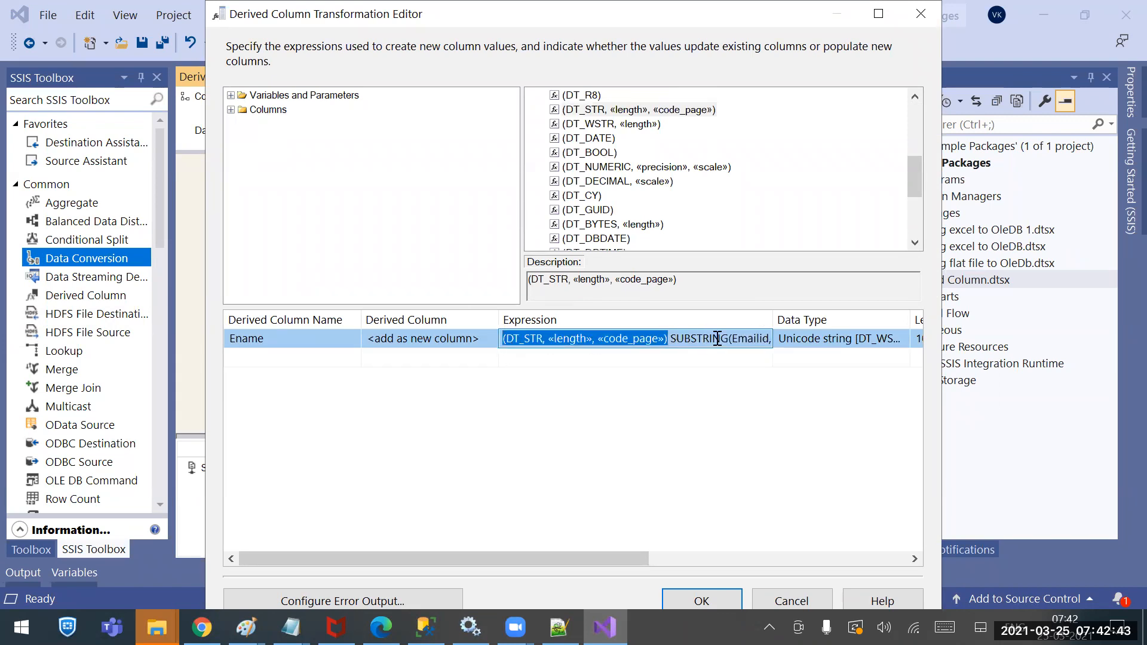
left_click_drag(549, 338, 591, 341)
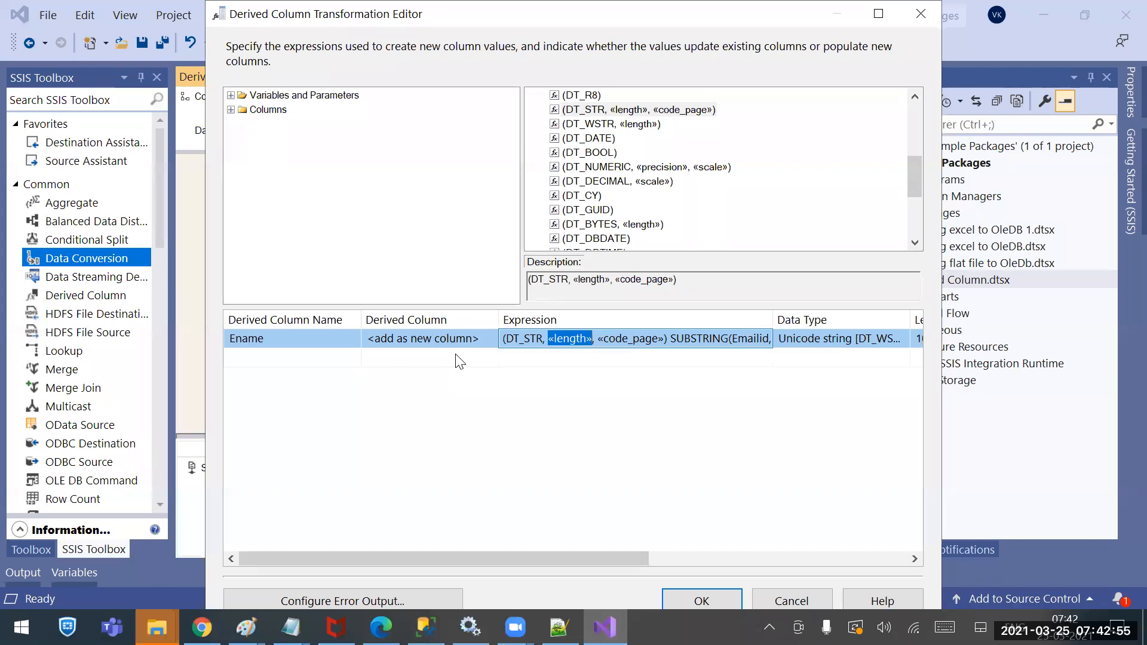
left_click(425, 628)
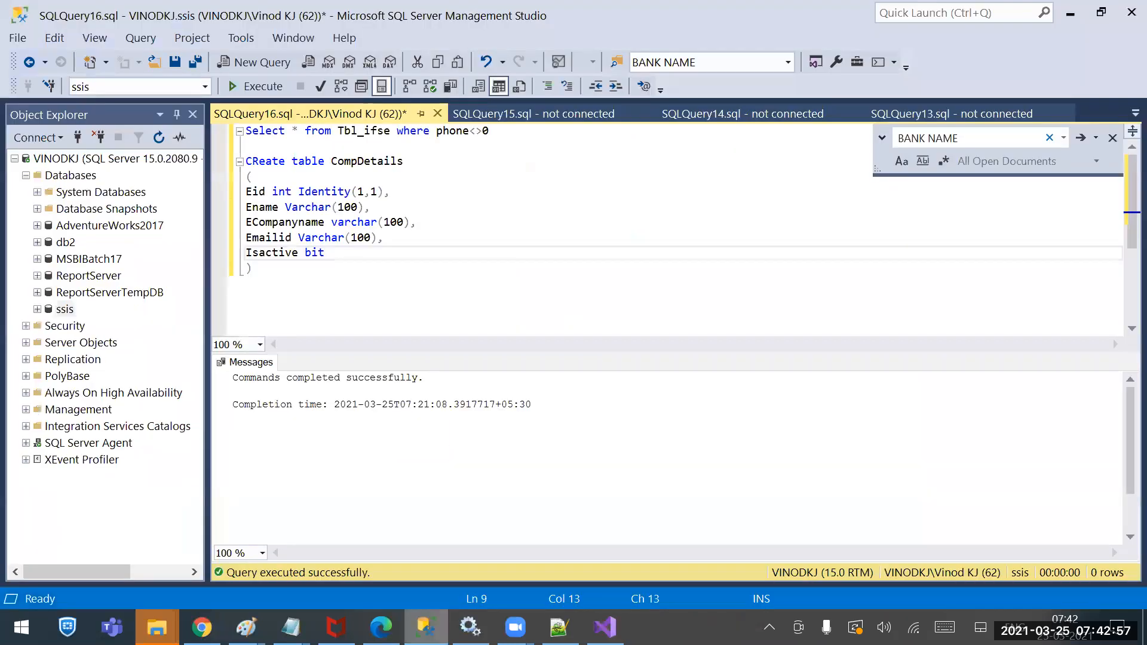
Fill in the Ename cast as (DT_STR, 100, 1252) so its type becomes string [DT_STR]
left_click(426, 627)
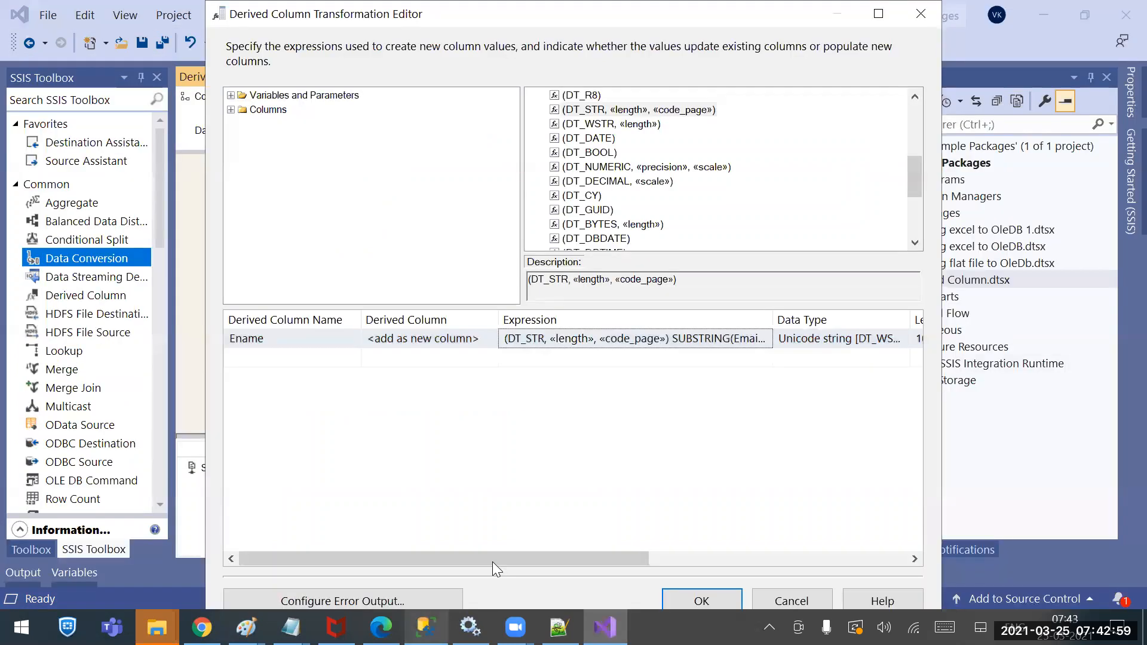
left_click(580, 339)
left_click_drag(594, 339, 549, 338)
type("100")
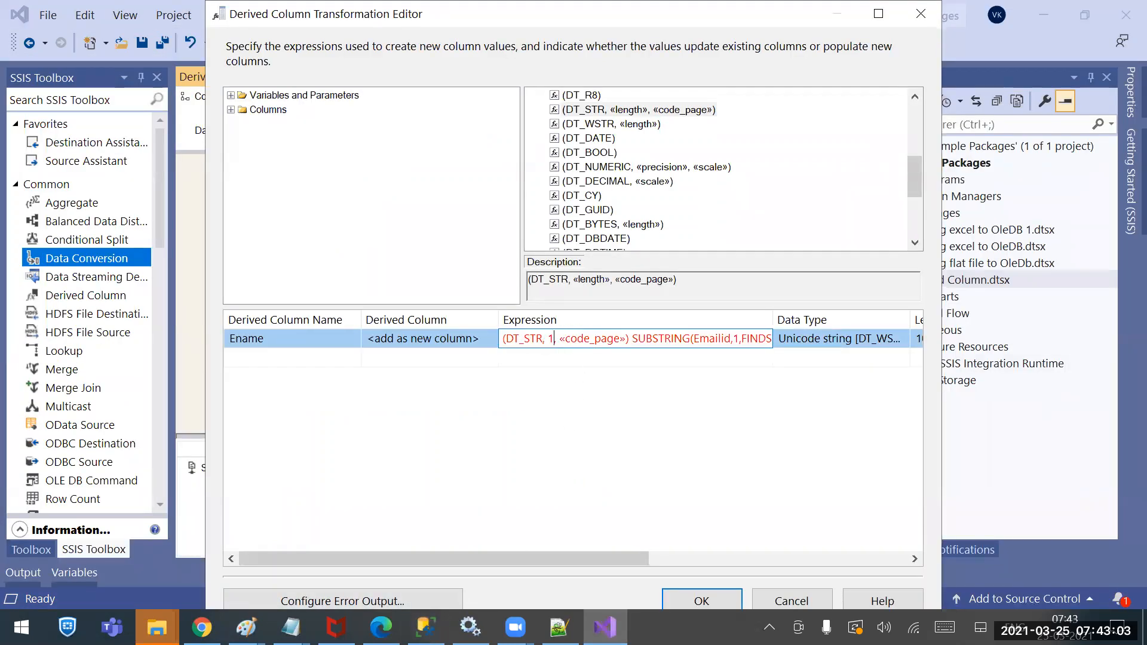
key("Right")
key("Right")
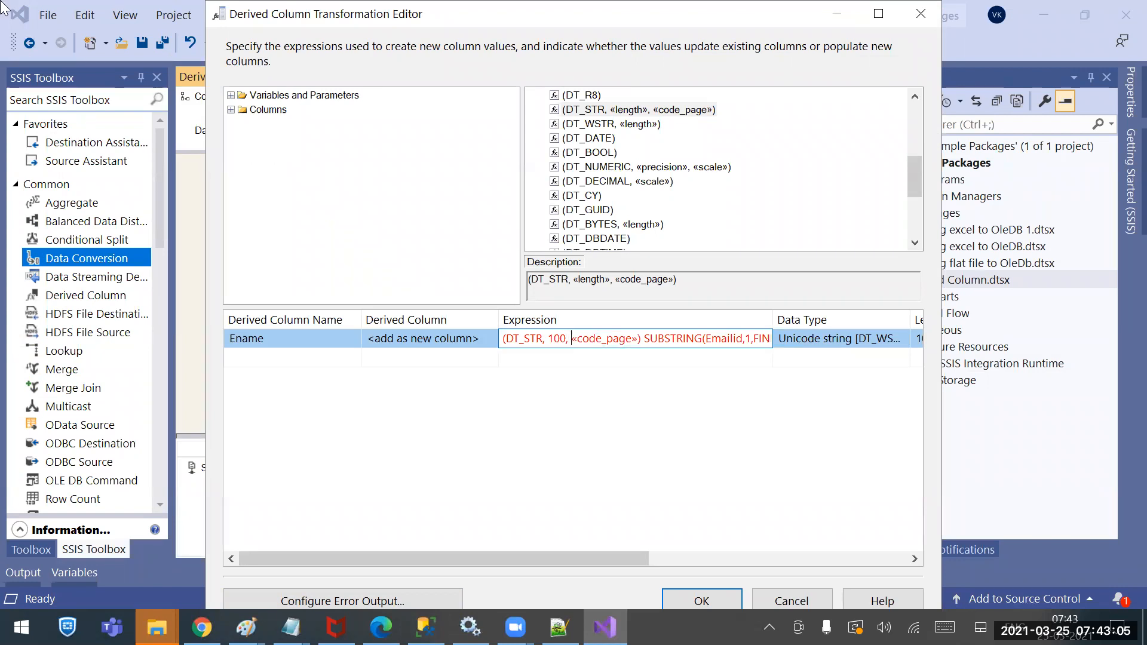
key("shift+Right")
key("shift+Right")
key("shift+Right")
key("shift+Right")
key("shift+Right")
key("shift+Right")
key("shift+Right")
key("shift+Right")
key("shift+Right")
key("shift+Right")
key("shift+Right")
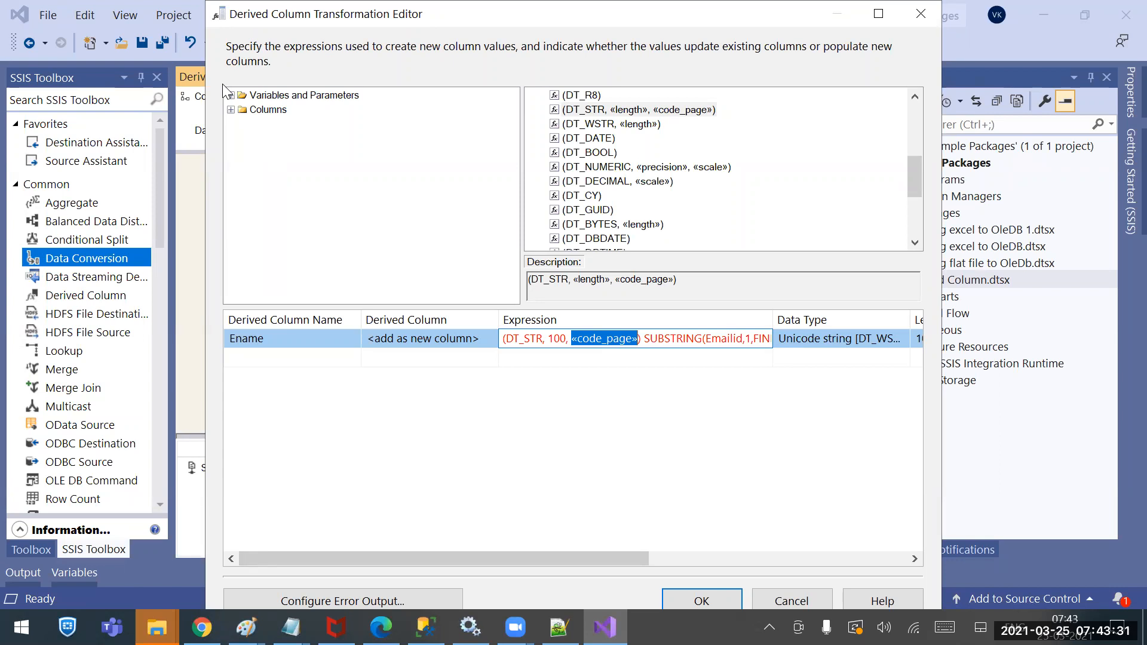
type("1252")
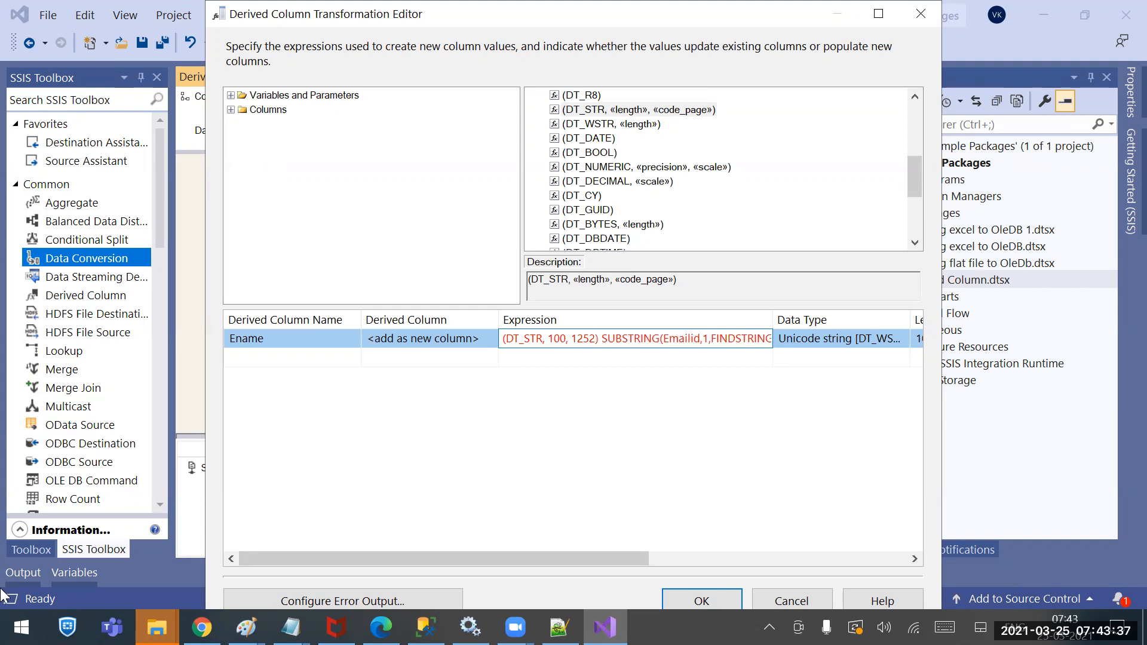
left_click(704, 447)
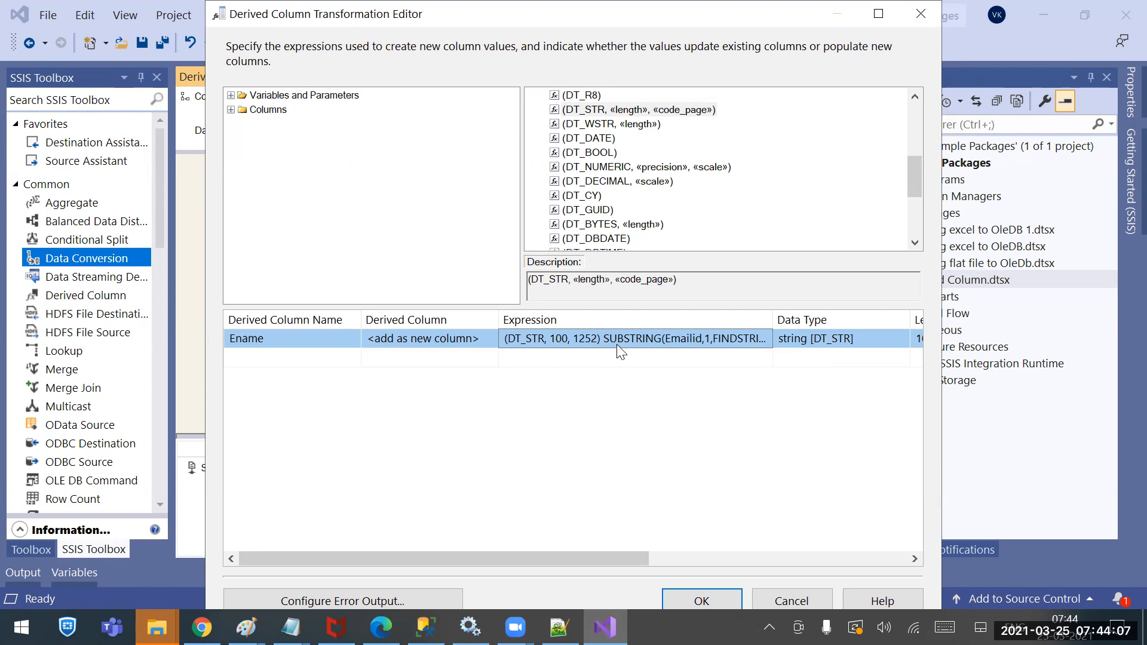
Recheck the CompDetails table definition in SSMS, then return to a new derived column row
left_click(590, 356)
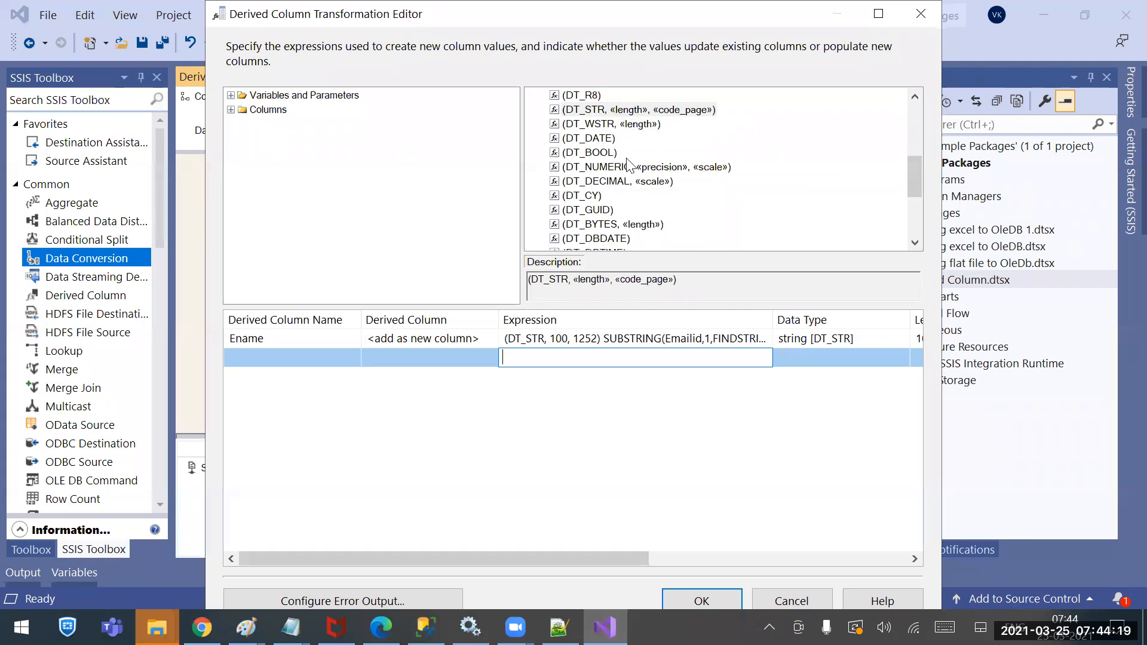
left_click(829, 339)
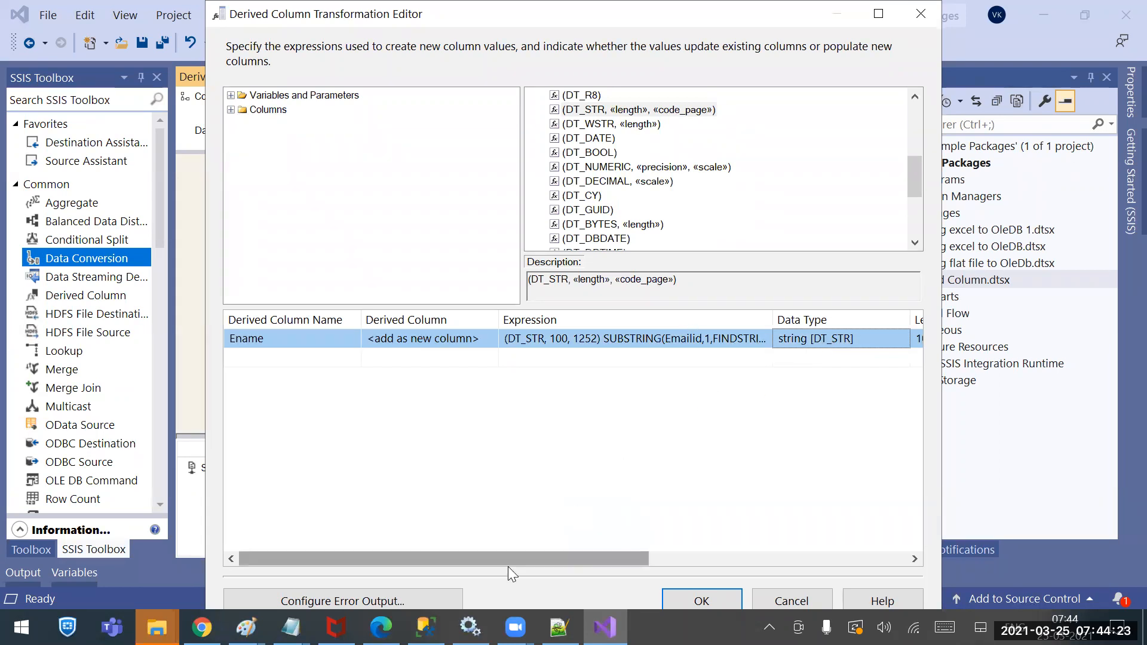
left_click(428, 619)
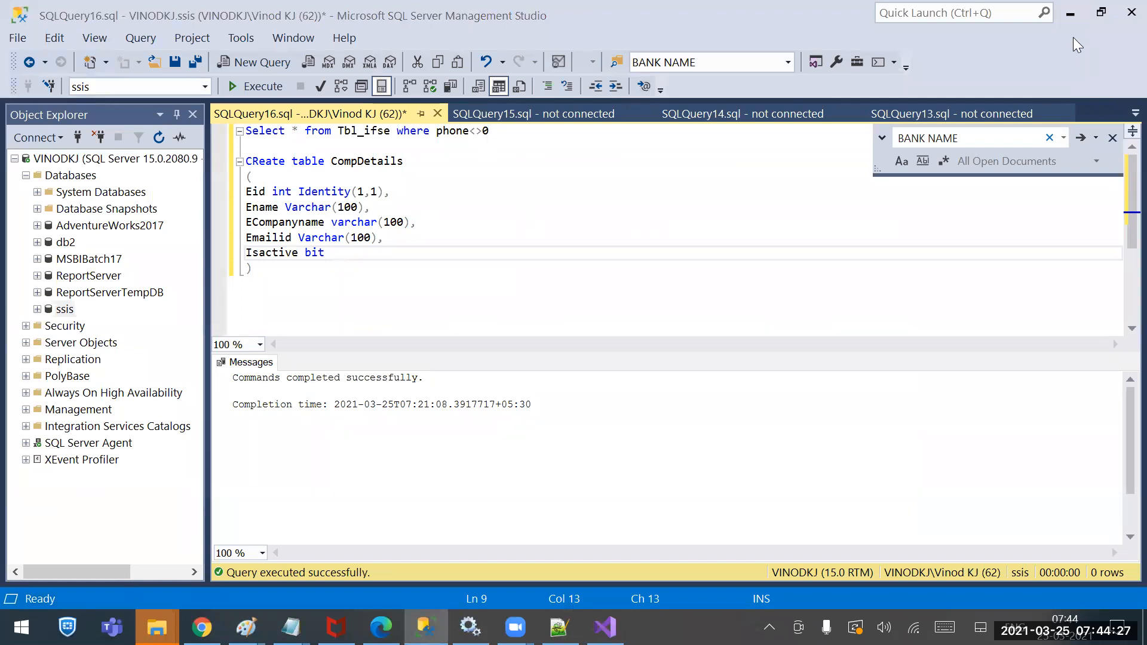
left_click(1070, 14)
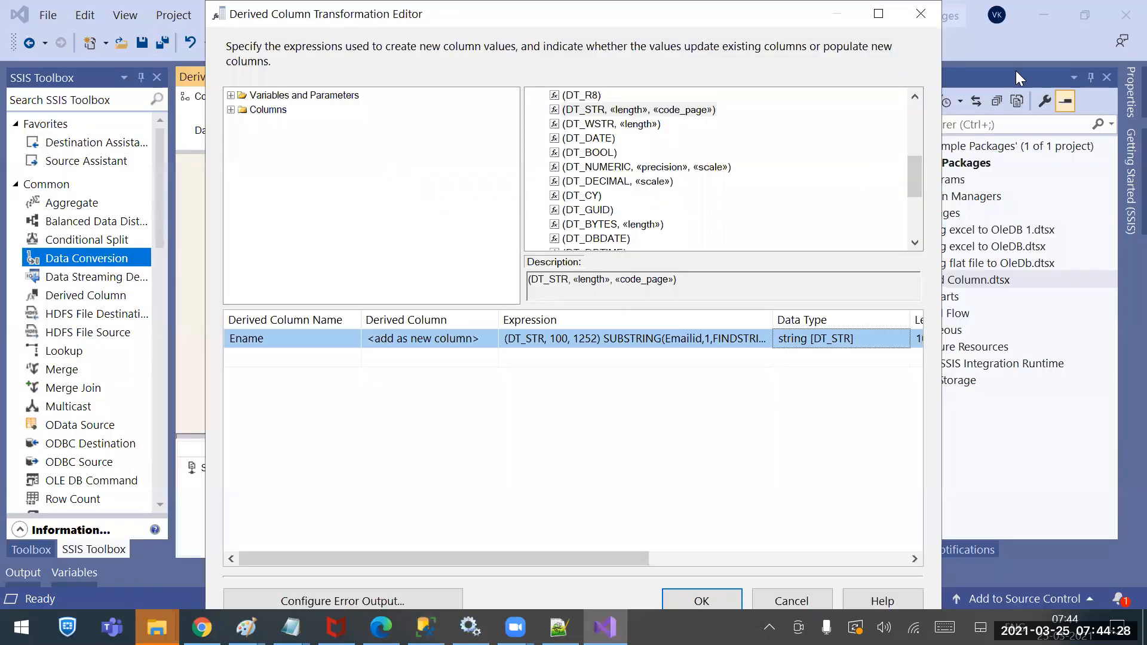
left_click(537, 358)
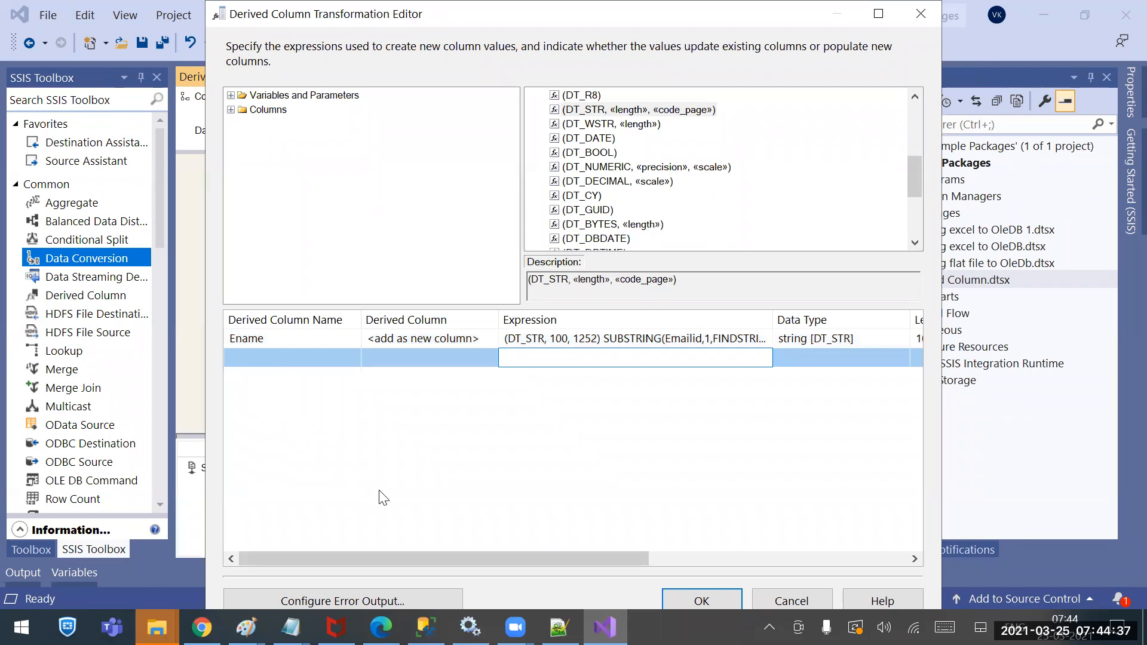
Name the new derived column Cname
left_click(321, 357)
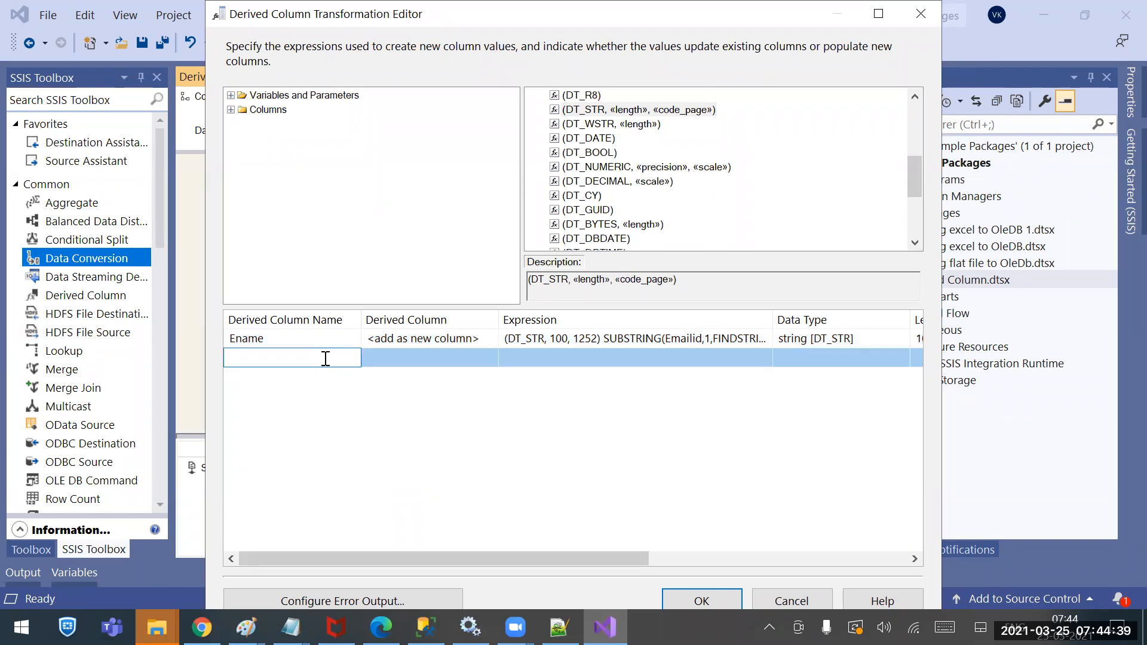
type("C")
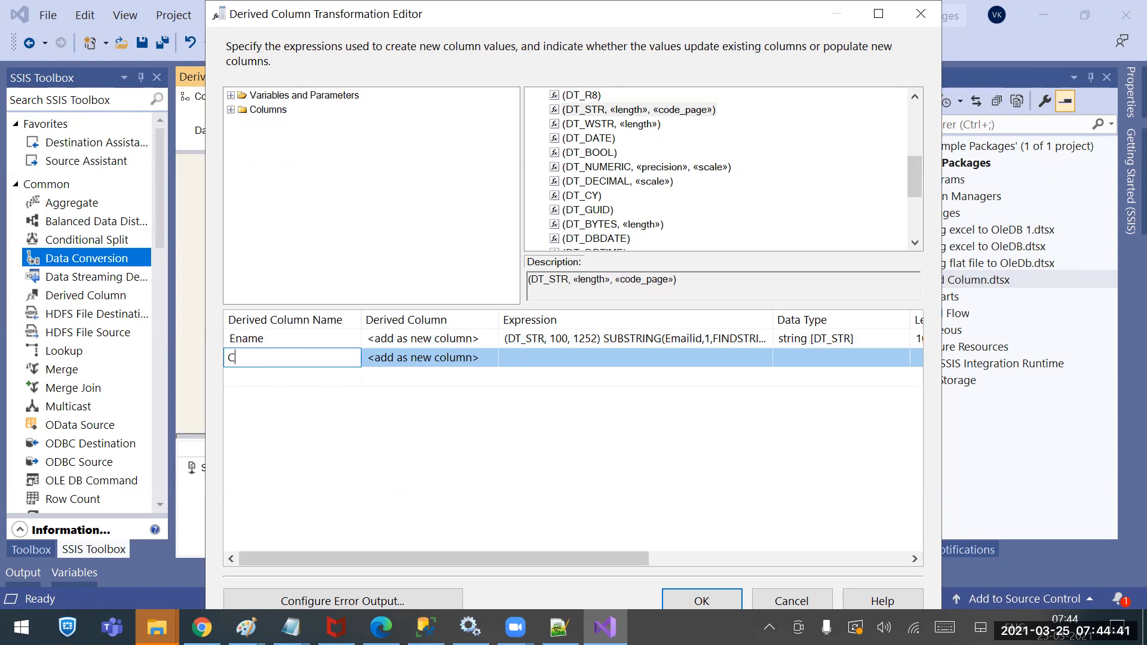
type("Name")
left_click(243, 358)
key("BackSpace")
type("name")
left_click(555, 362)
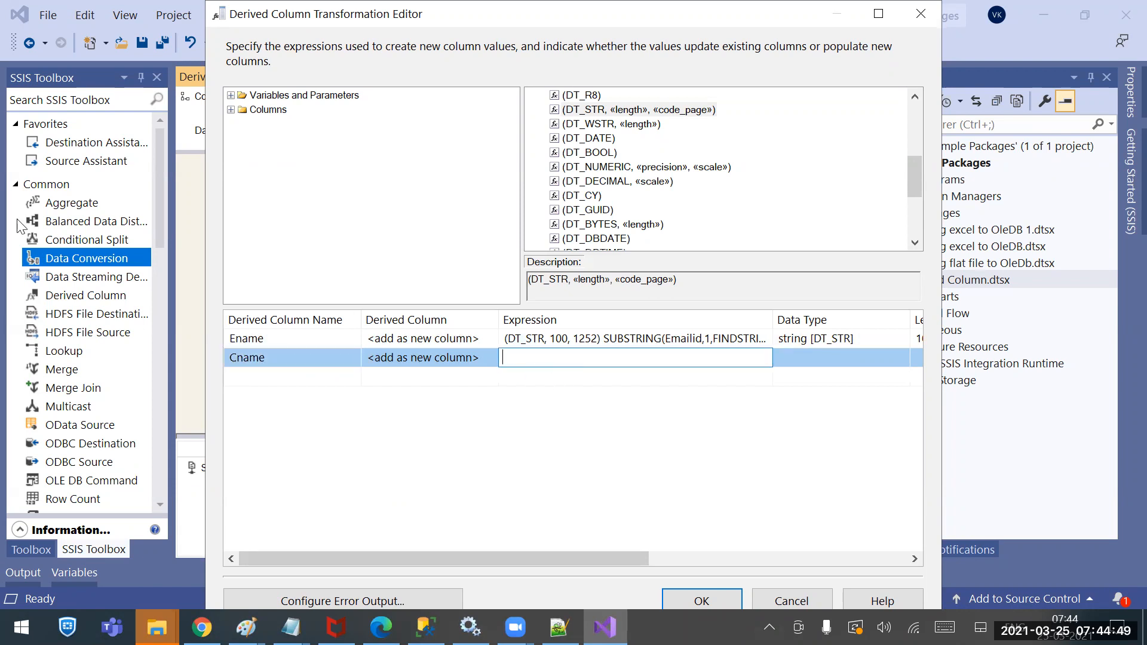
Drag SUBSTRING and then Emailid into the Cname expression
left_click(231, 110)
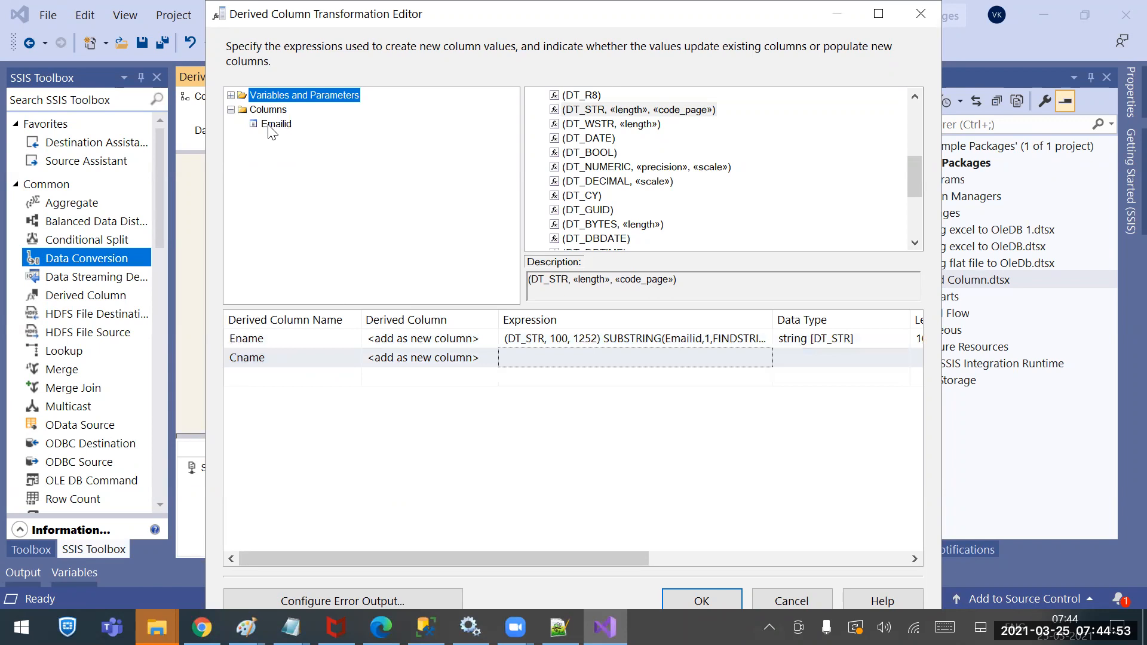
scroll(847, 187, "up", 5)
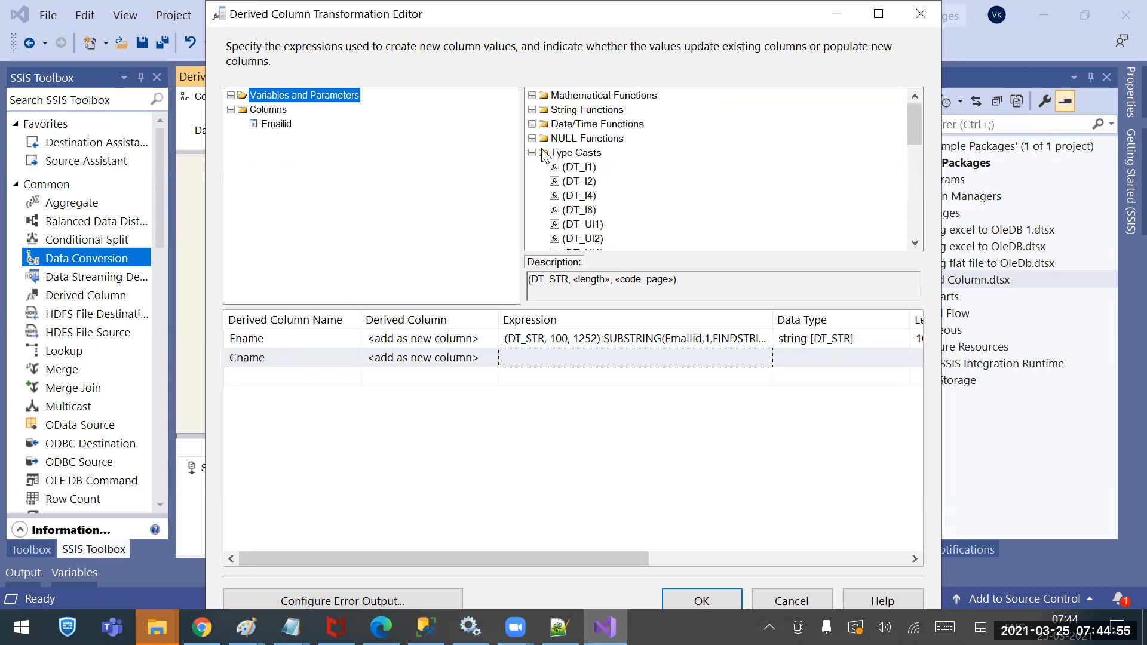
left_click(532, 152)
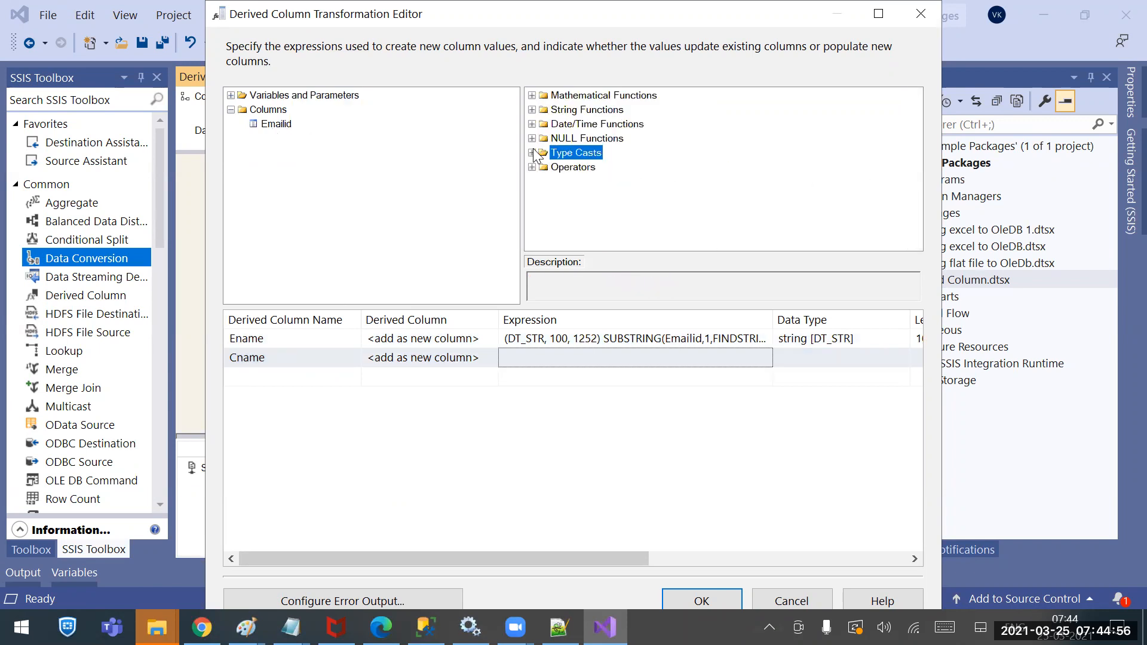
left_click(532, 110)
scroll(615, 215, "down", 4)
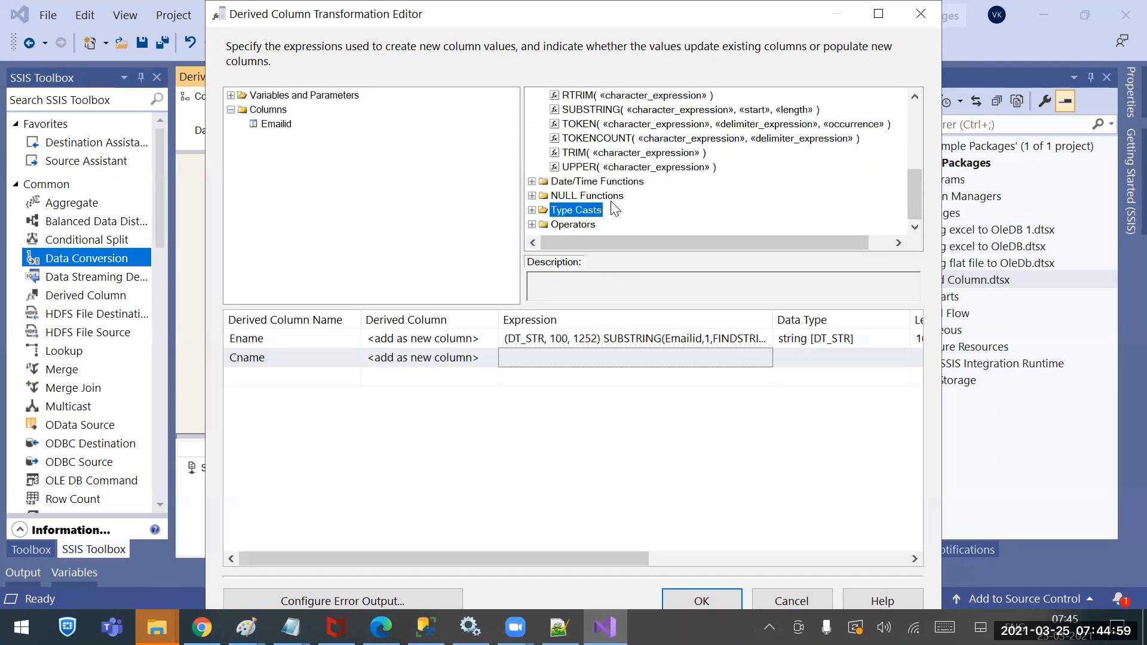
left_click_drag(598, 111, 556, 359)
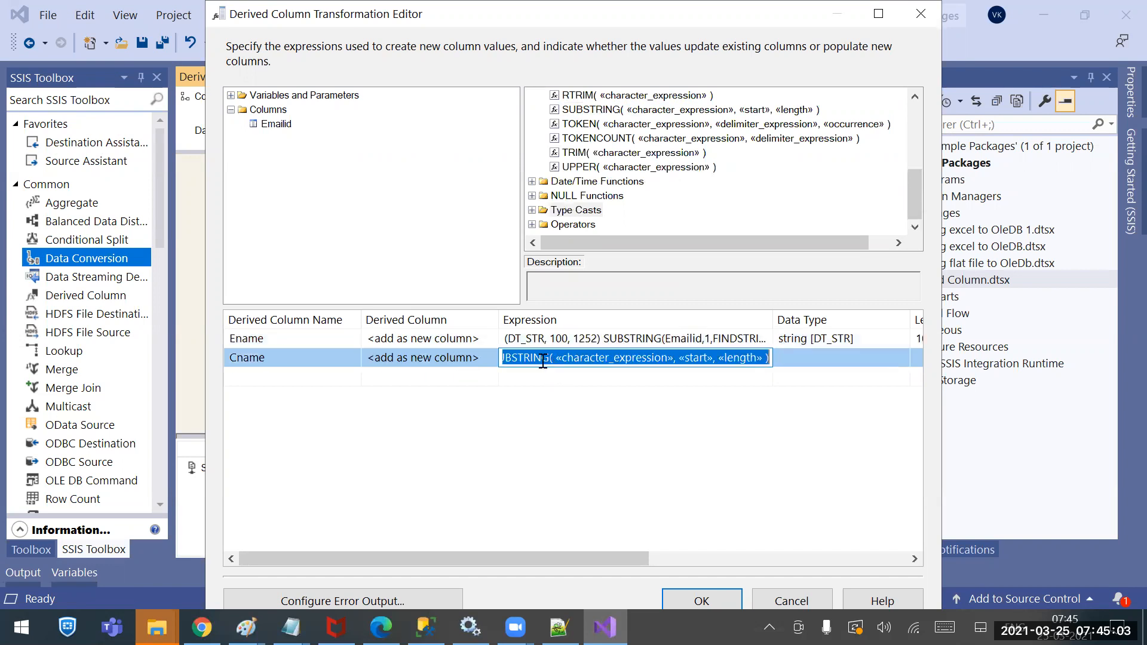
left_click_drag(266, 124, 608, 367)
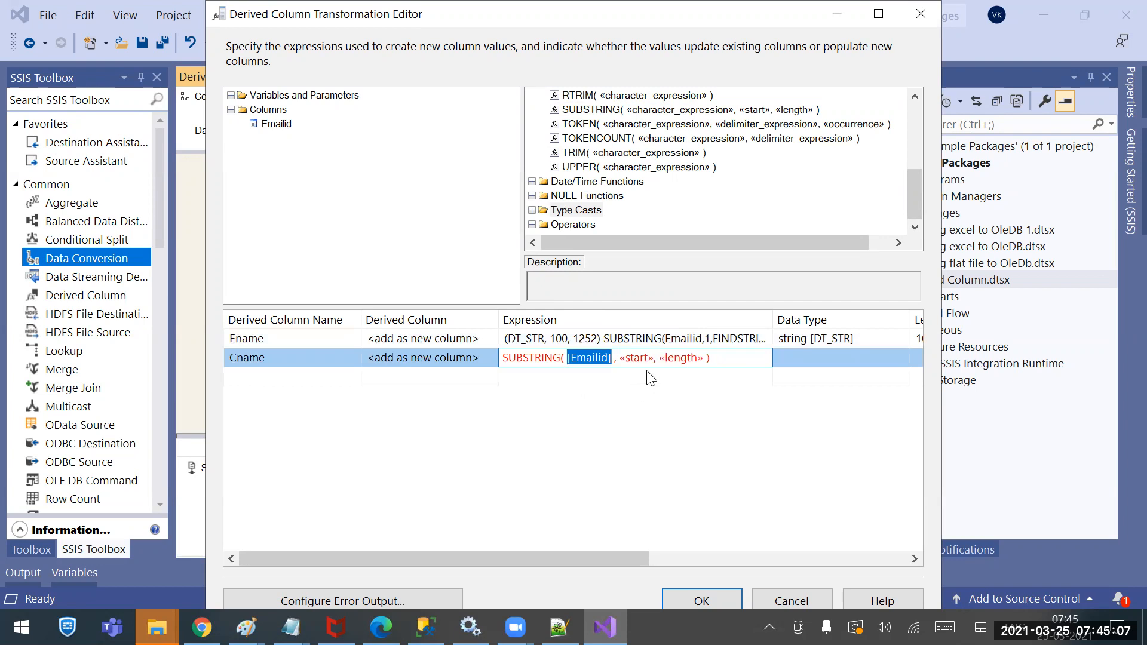
Look up the @ sign position in the CompanyDetails e-mail data in Notepad
left_click(291, 628)
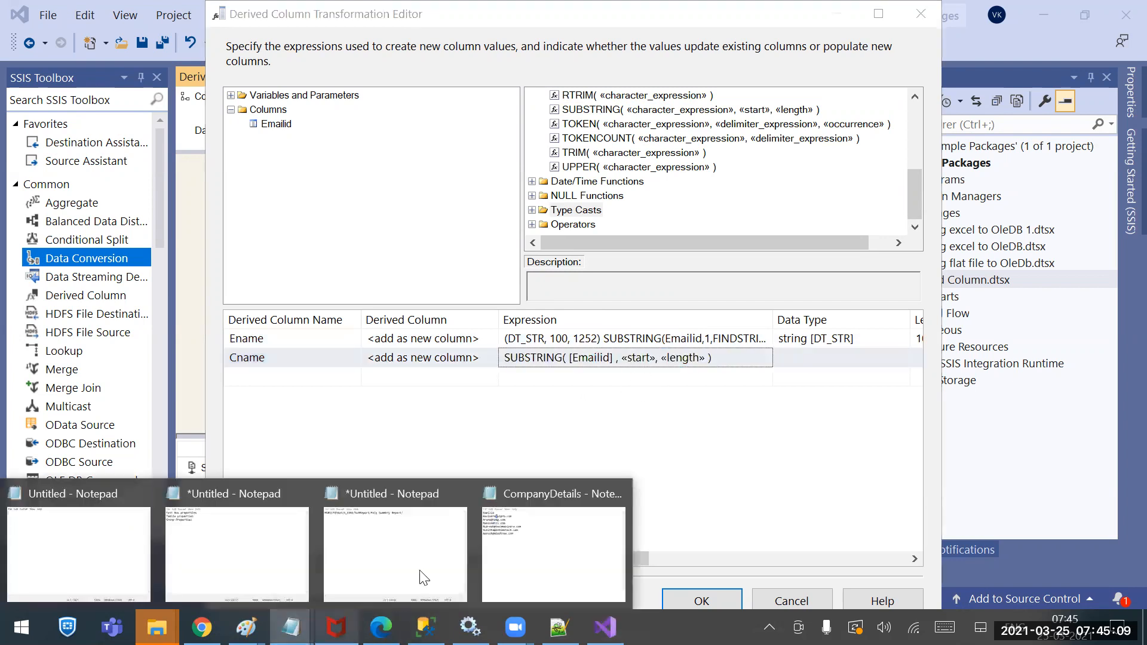
left_click(535, 557)
left_click_drag(483, 314, 489, 309)
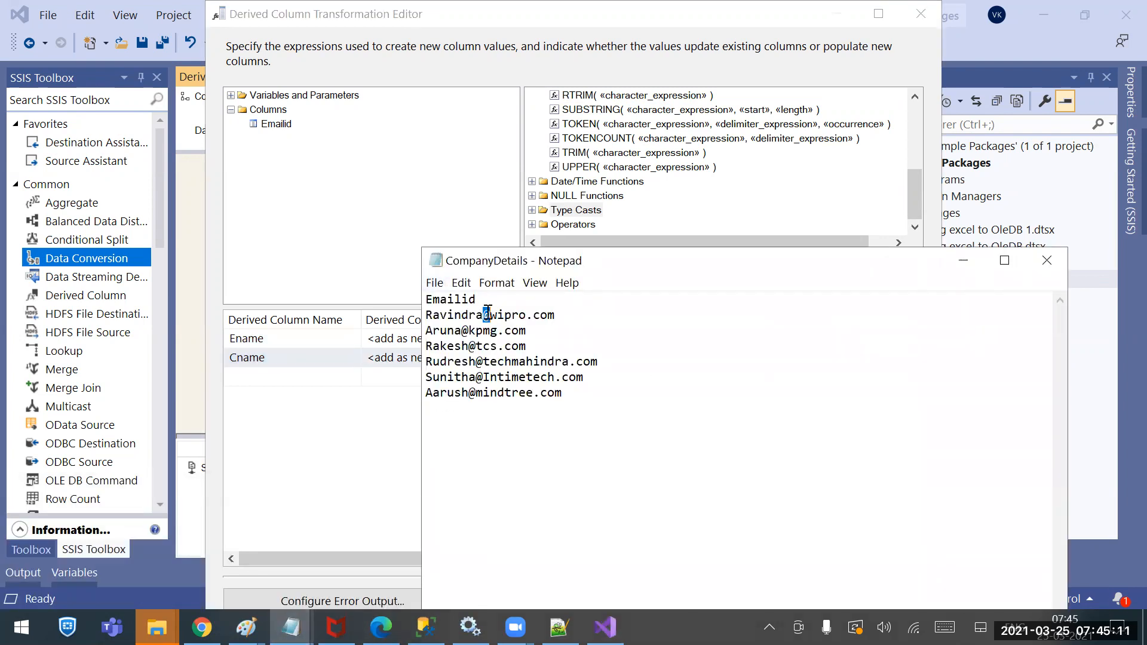
left_click(394, 450)
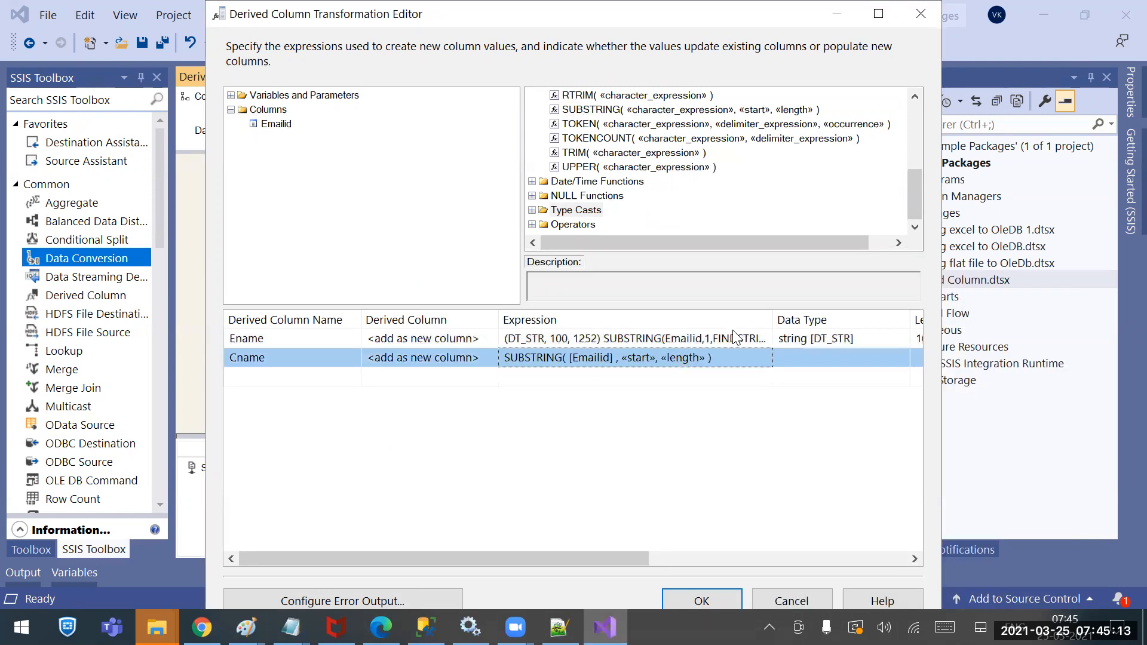
Copy FINDSTRING from Ename and replace Cname's «start» with FINDSTRING(Emailid,"@",1)+1
left_click(708, 339)
left_click_drag(714, 338, 747, 339)
key("shift+Right")
key("shift+Right")
key("shift+Right")
key("shift+Right")
key("shift+Right")
key("shift+Right")
key("shift+Right")
key("shift+Right")
key("shift+Right")
key("shift+Right")
key("shift+Right")
key("shift+Right")
key("shift+Right")
key("shift+Right")
key("shift+Right")
key("shift+Right")
key("shift+Right")
key("shift+Right")
key("shift+Right")
key("shift+Right")
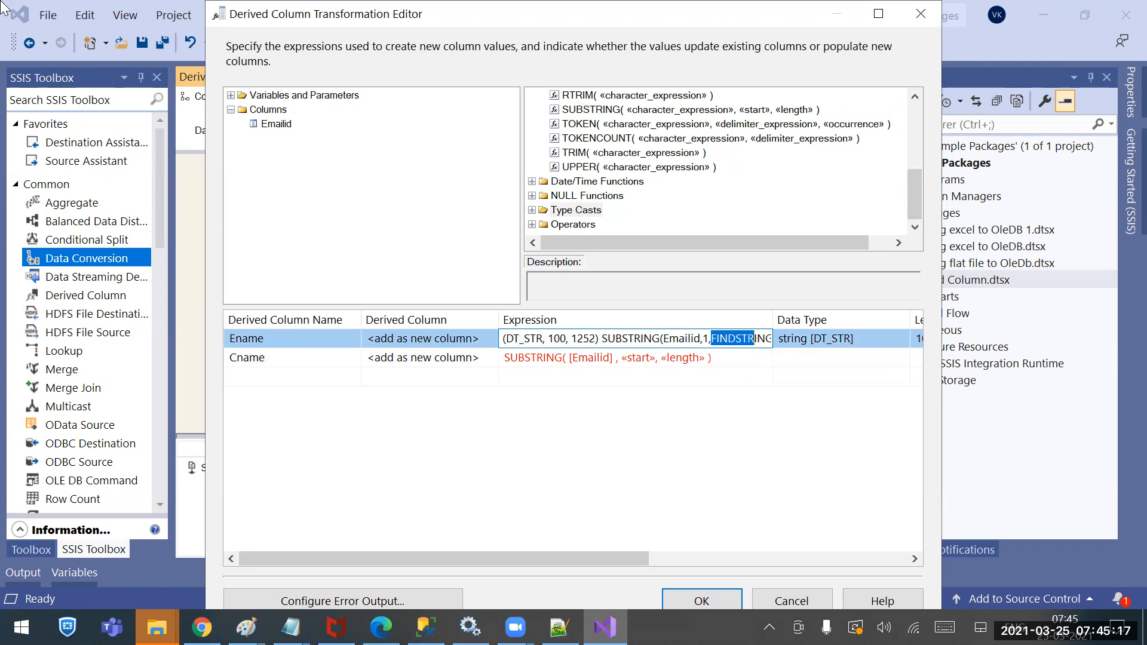
key("shift+Left")
key("shift+Left")
key("shift+Left")
key("shift+Left")
key("ctrl+c")
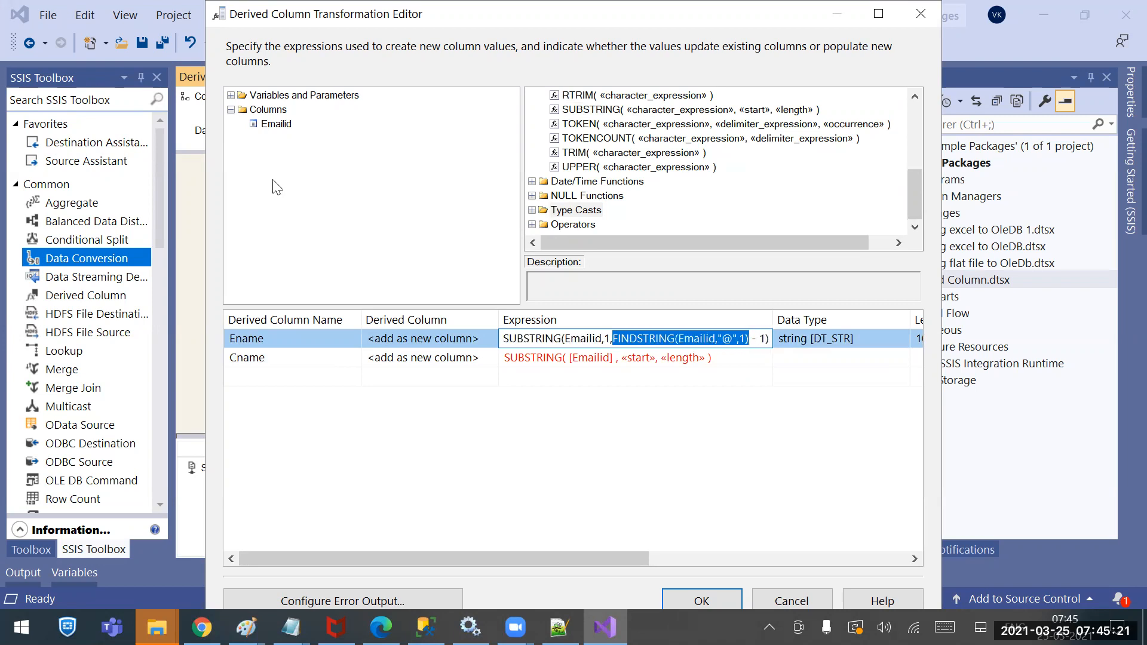
left_click(633, 375)
left_click(624, 358)
left_click_drag(624, 358, 655, 359)
key("ctrl+v")
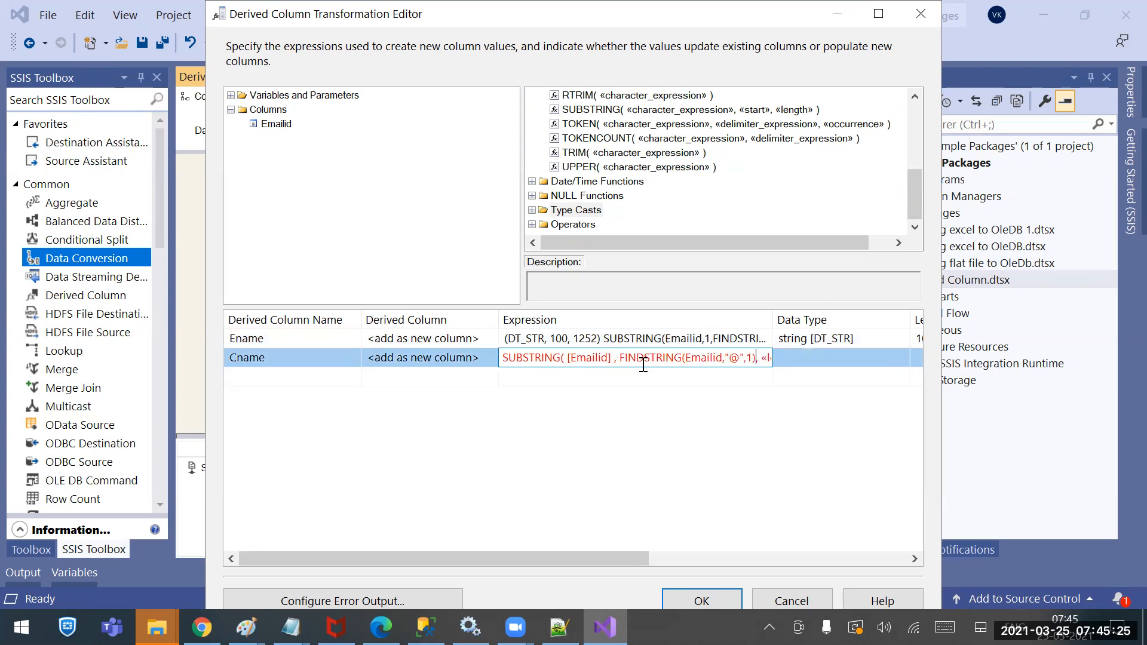
type("+1")
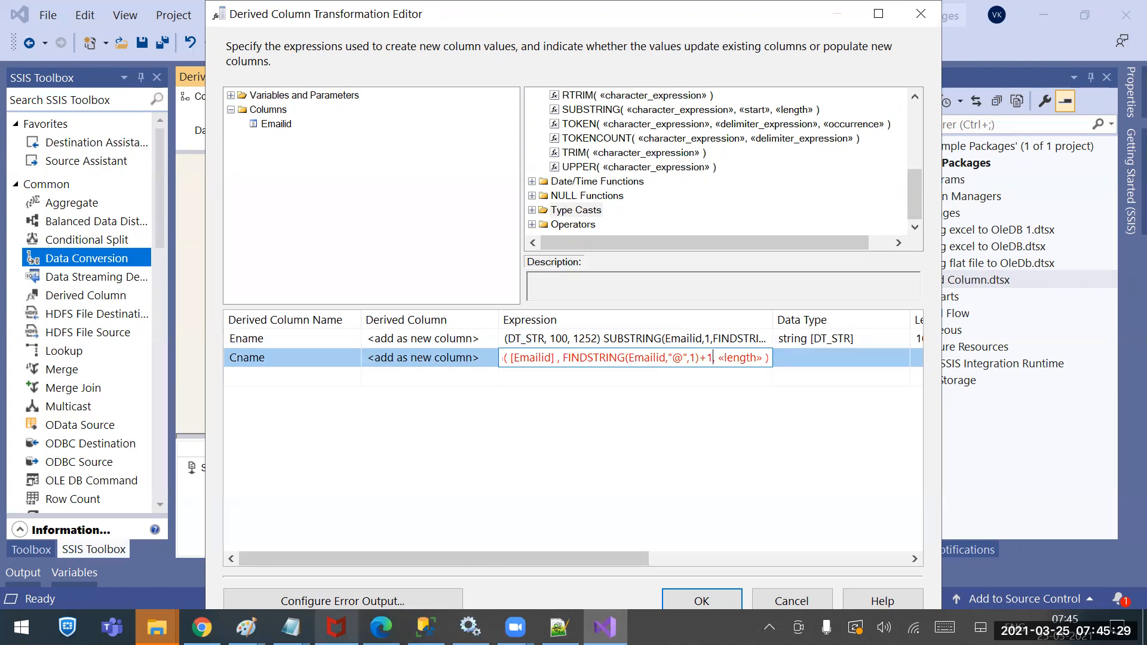
Check the dot before com in the sample e-mail, then start a spare expression row
mouse_move(291, 628)
left_click(502, 569)
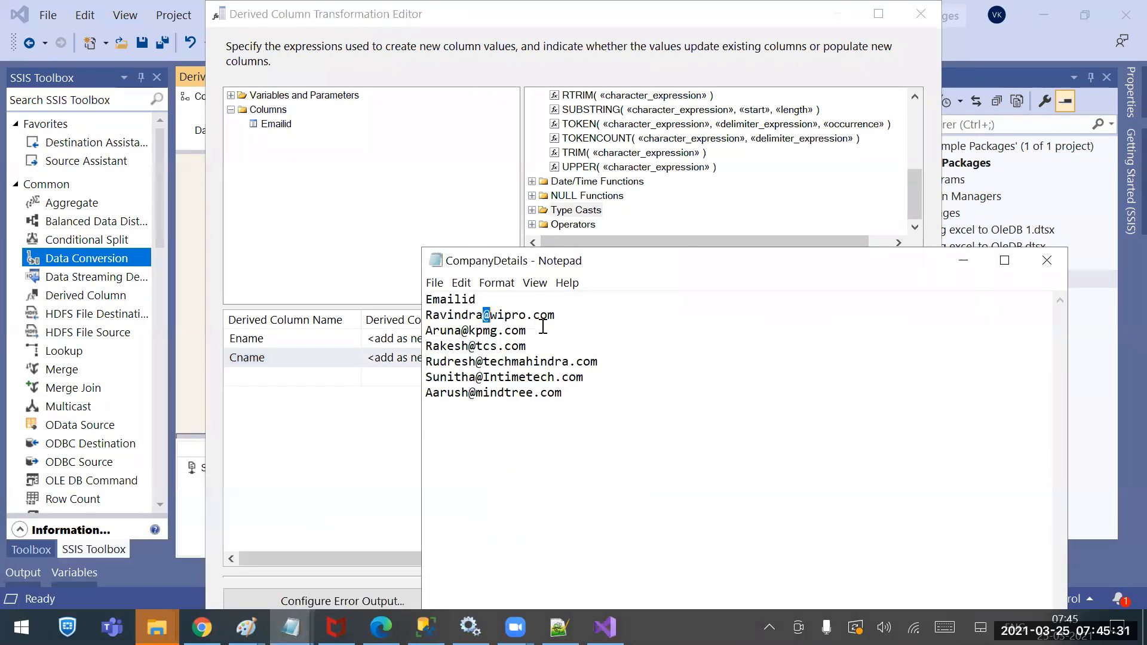
left_click_drag(527, 315, 534, 315)
left_click(345, 467)
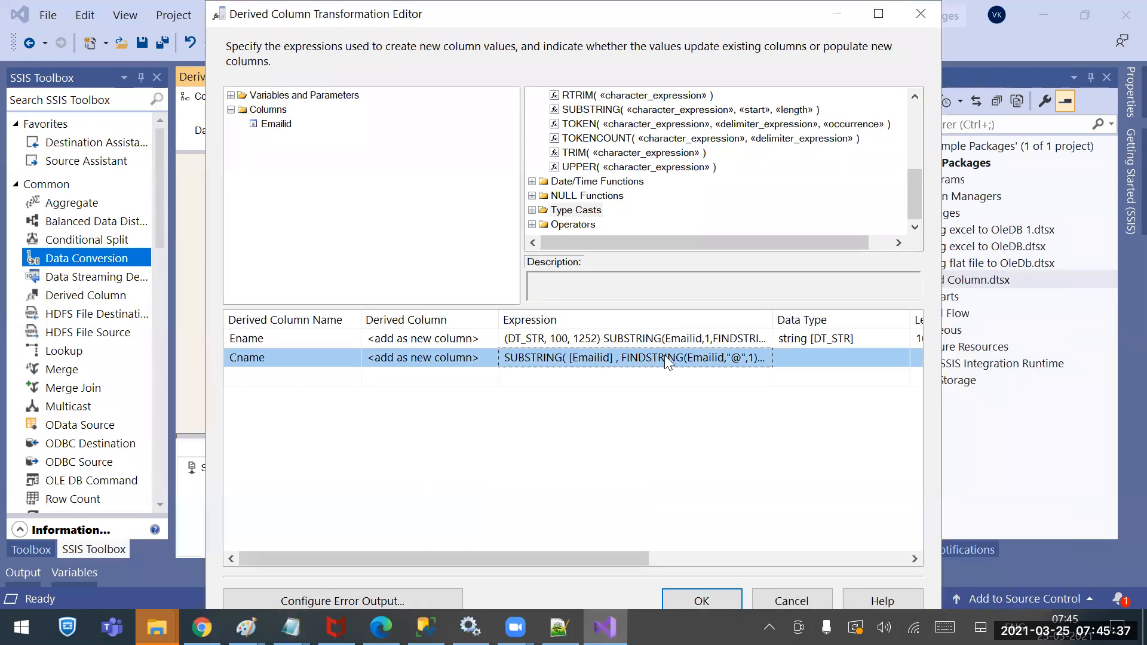
left_click(649, 374)
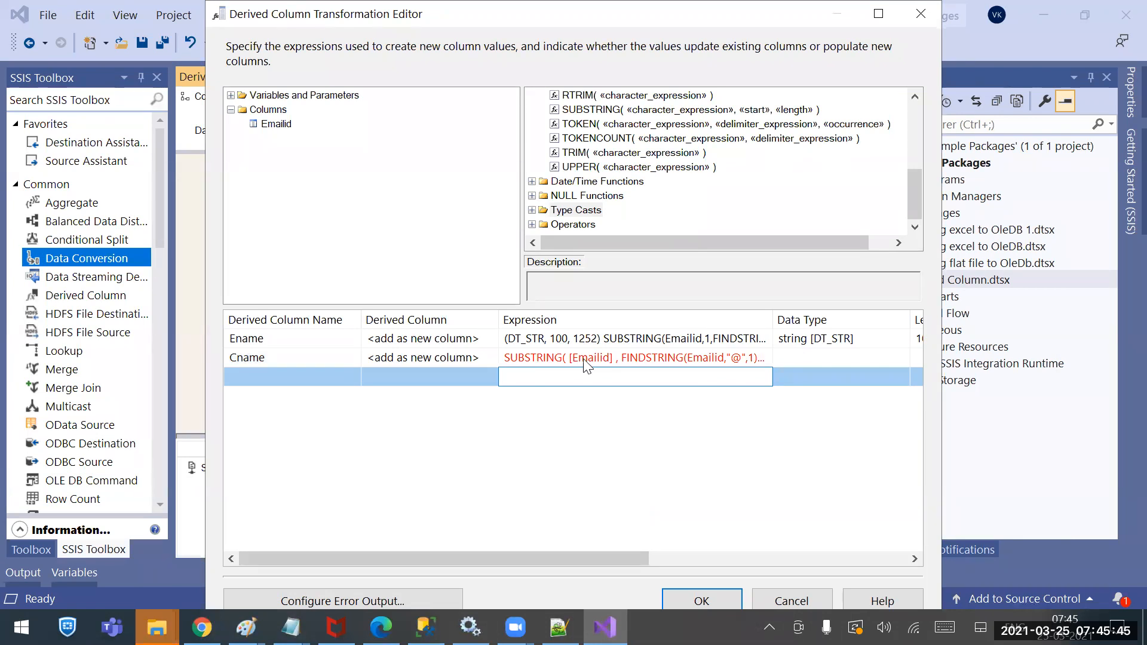
In the spare row, build the length as the "." position minus the "@" position
key("ctrl+v")
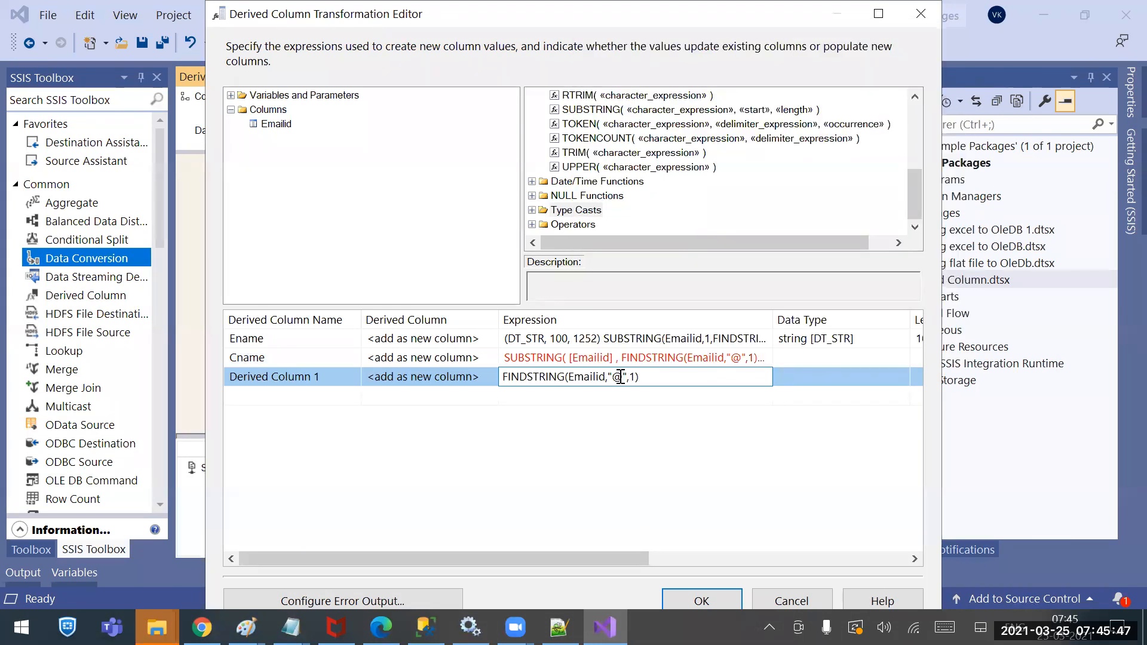
left_click_drag(623, 377, 616, 377)
type(">")
key("BackSpace")
type(".")
key("End")
type("-FINDSTRING(Emailid,\"@\",1)")
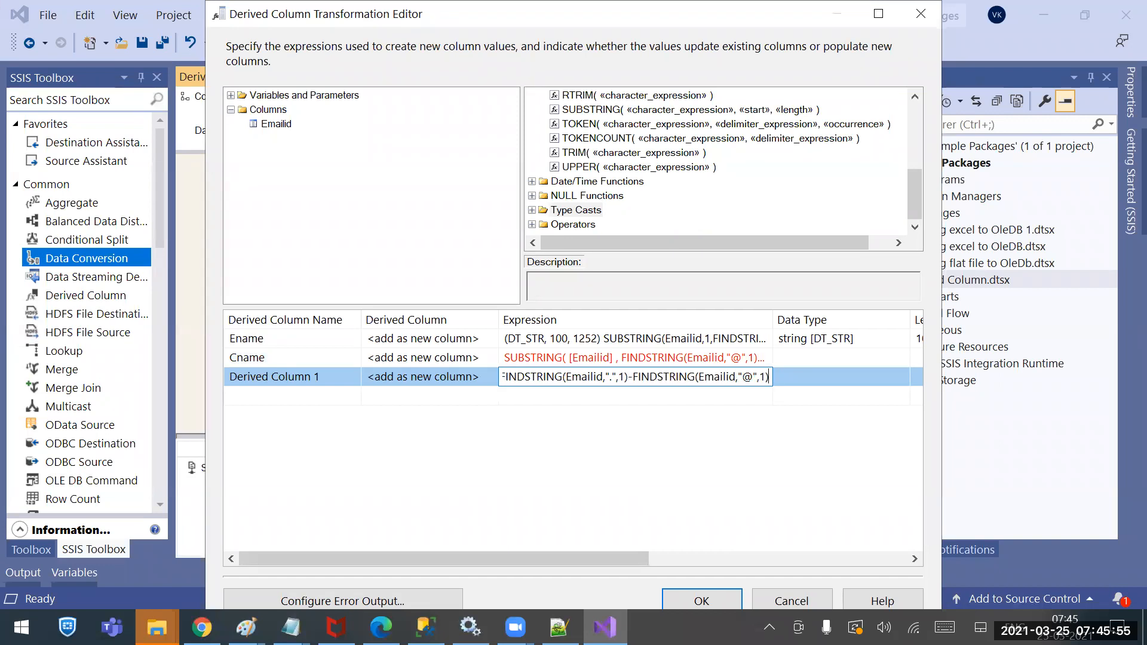
type(")-1")
key("Left")
key("Left")
key("Left")
key("Left")
key("Left")
key("Left")
key("Left")
key("Left")
key("Left")
key("Left")
key("Left")
key("Left")
key("Left")
key("Left")
key("Left")
key("Left")
key("Left")
key("Left")
key("Left")
key("Left")
key("Left")
key("Left")
key("Left")
key("Left")
key("Left")
key("Left")
key("Left")
key("Left")
key("Left")
key("Left")
key("Left")
key("Left")
key("Left")
key("Left")
key("Left")
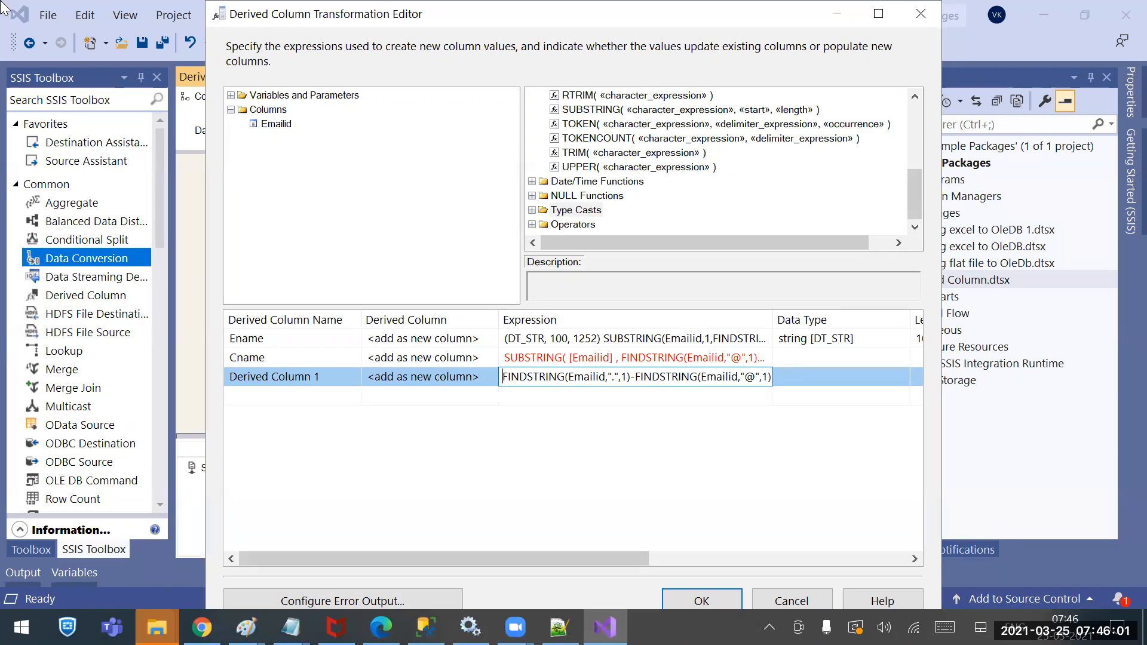
type("(")
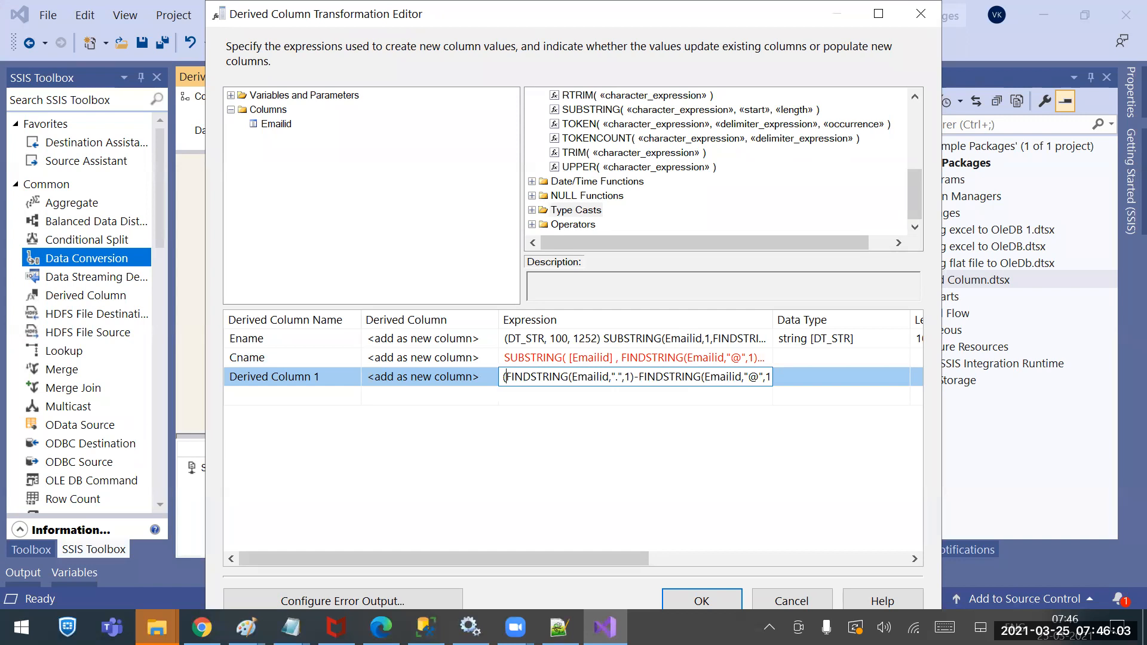
key("ctrl+a")
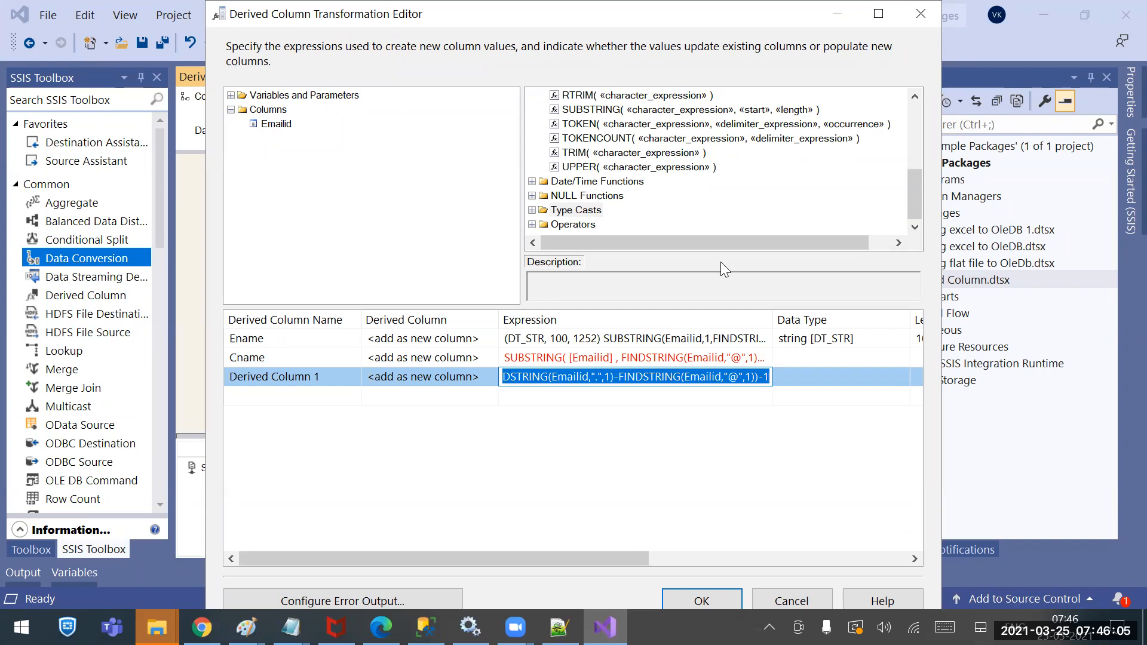
Replace Cname's «length» placeholder with the computed length expression
left_click(707, 357)
key("Right")
key("Right")
key("Right")
key("Right")
key("Right")
key("Right")
key("Right")
key("Right")
key("Right")
key("Right")
key("Right")
key("Right")
key("Right")
key("Right")
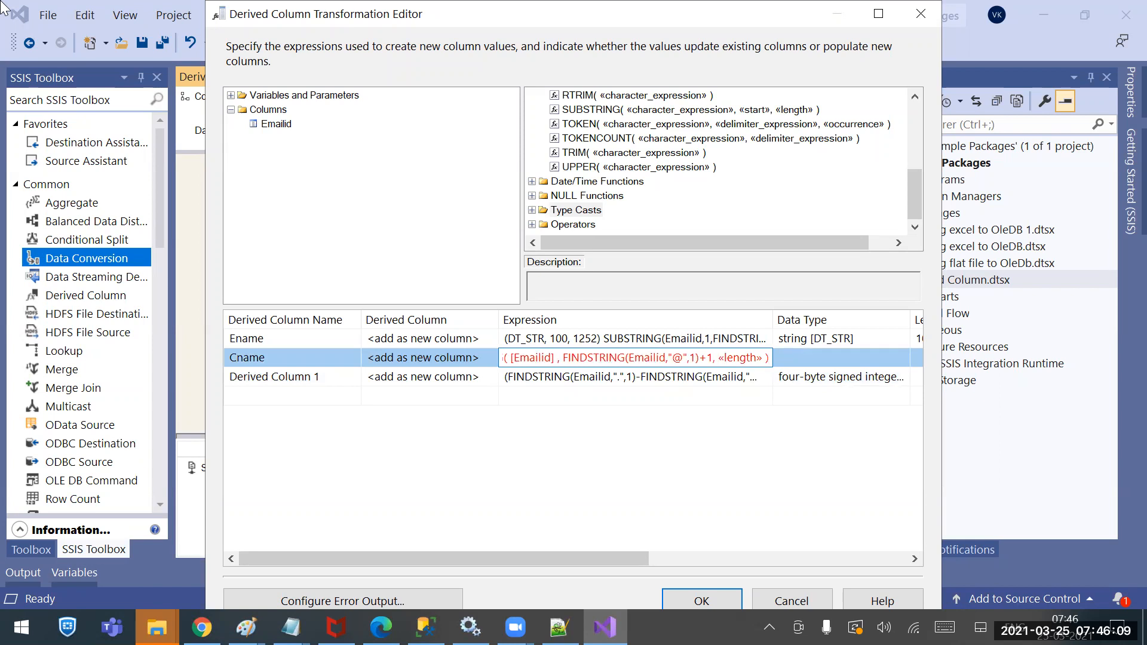
key("shift+Left")
key("shift+Left")
key("shift+Left")
key("shift+Left")
key("shift+Left")
key("shift+Left")
key("shift+Left")
key("shift+Left")
key("ctrl+v")
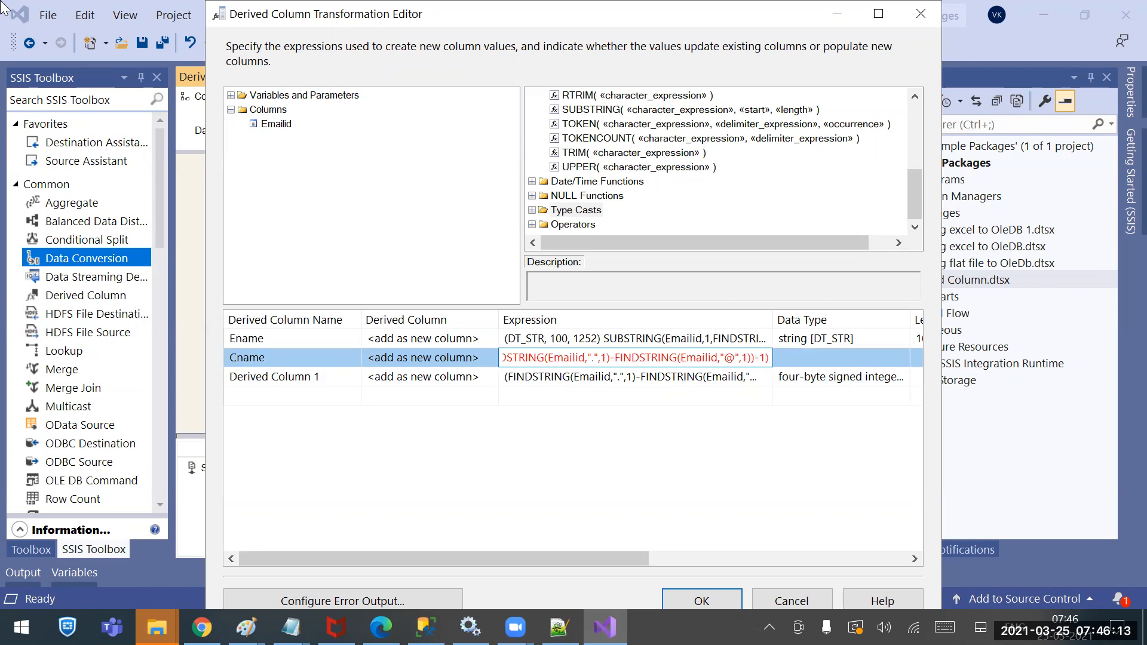
Delete the leftover Derived Column 1 row
left_click(584, 384)
right_click(555, 388)
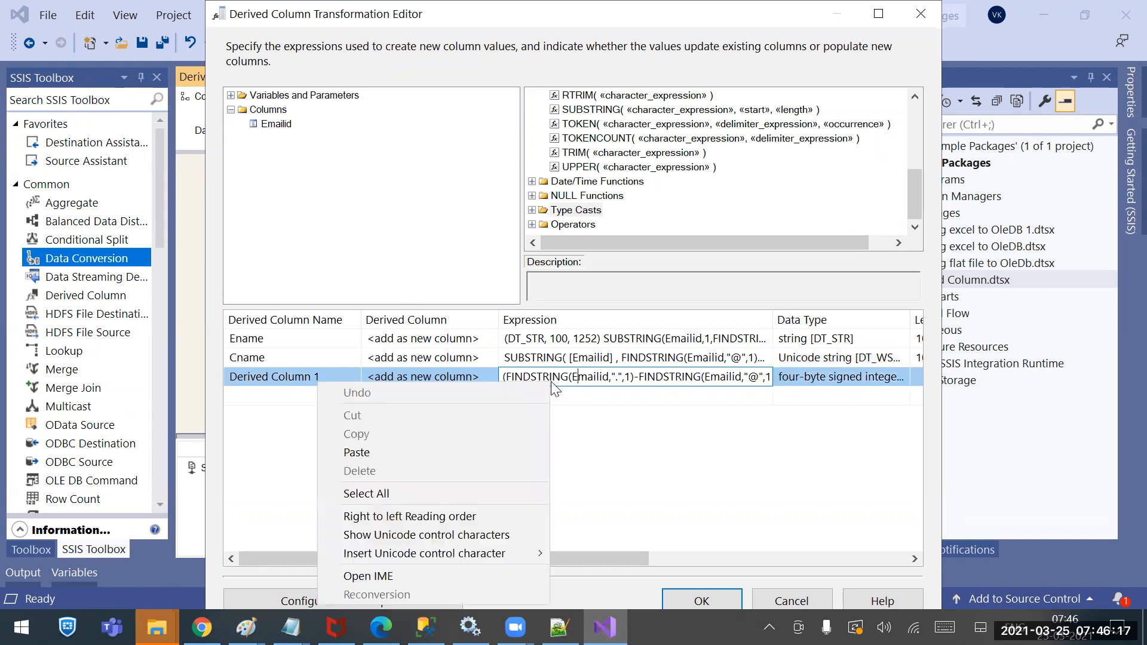
left_click(696, 458)
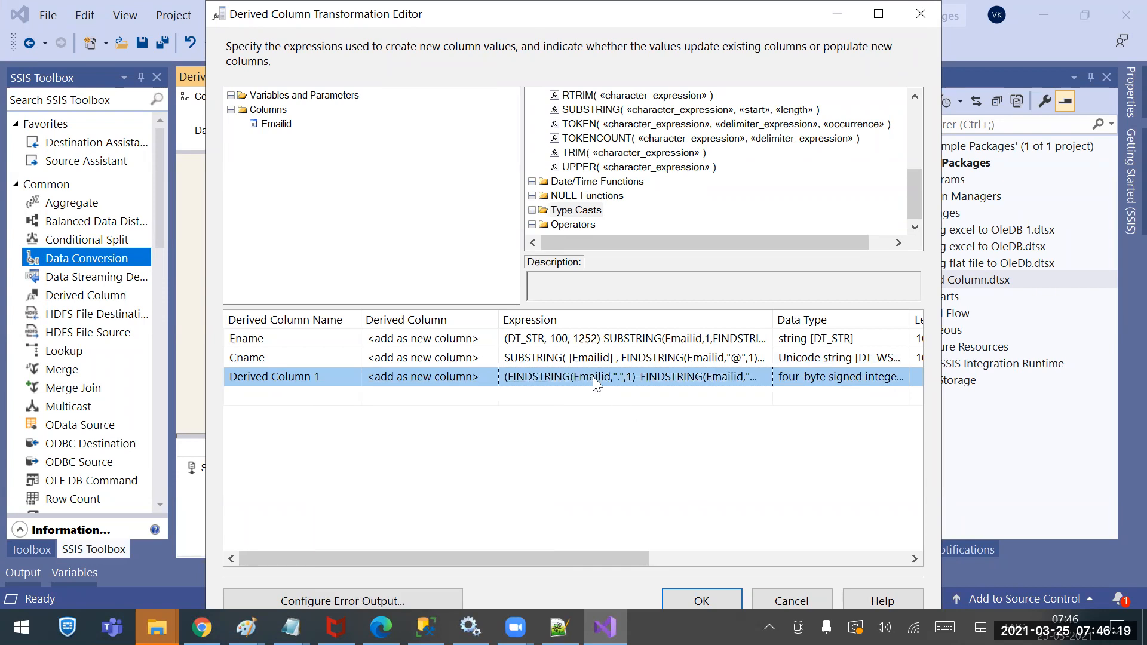
right_click(593, 376)
left_click(636, 444)
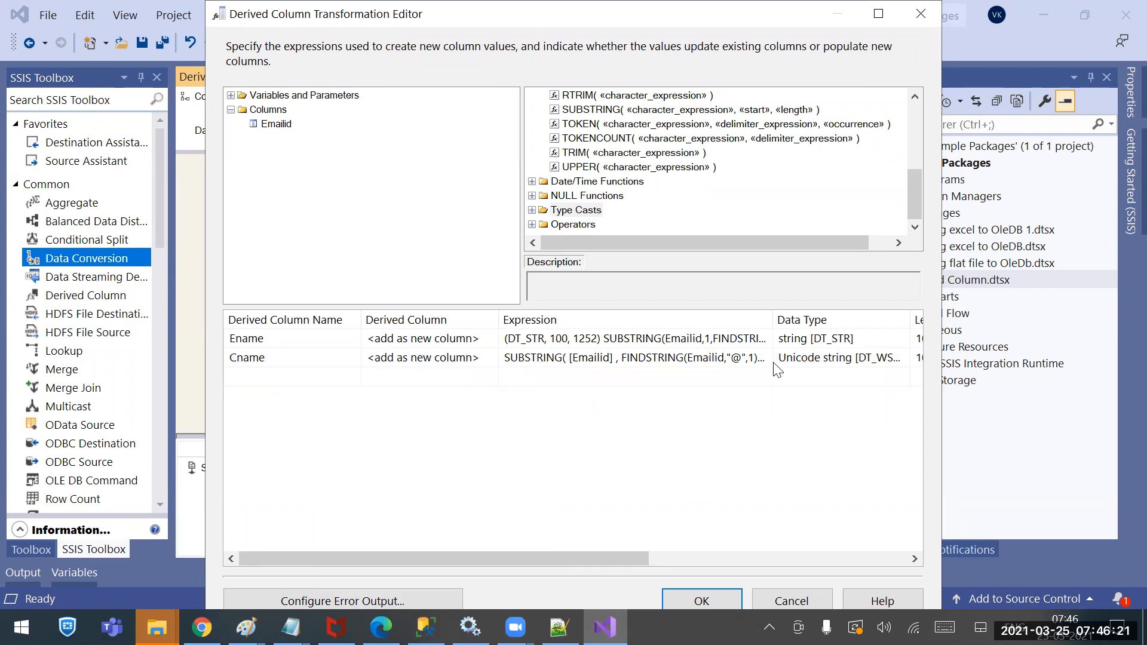
Put Ename's (DT_STR, 100, 1252) cast before SUBSTRING in Cname, then show CompanyDetails in Notepad
left_click(562, 336)
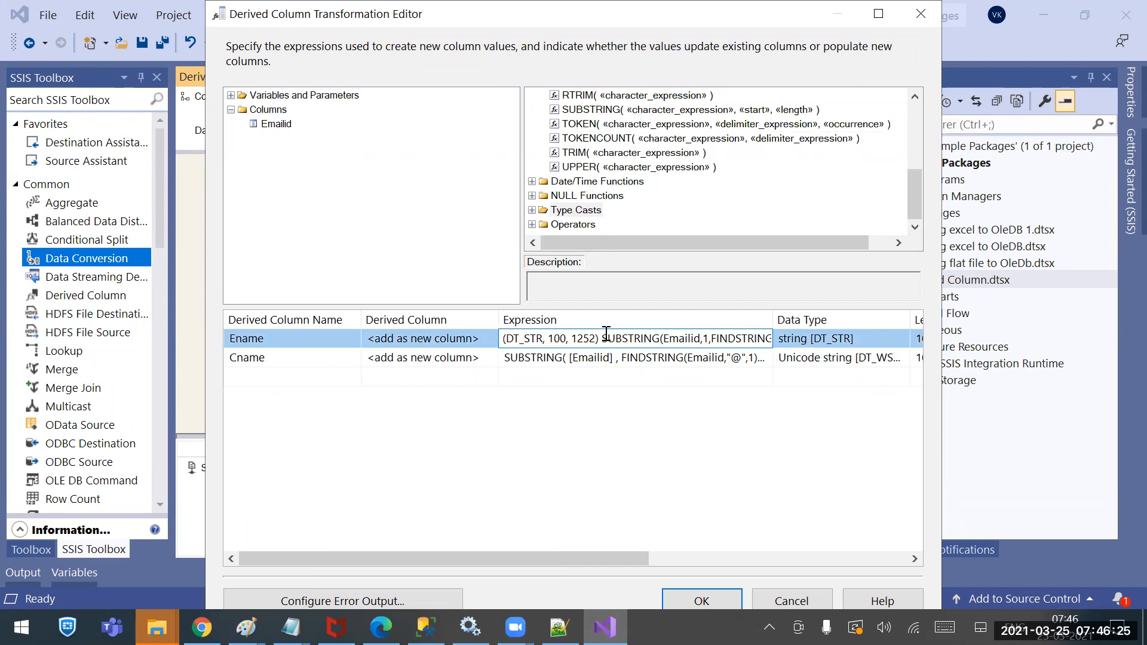
left_click_drag(602, 337, 480, 337)
key("ctrl+c")
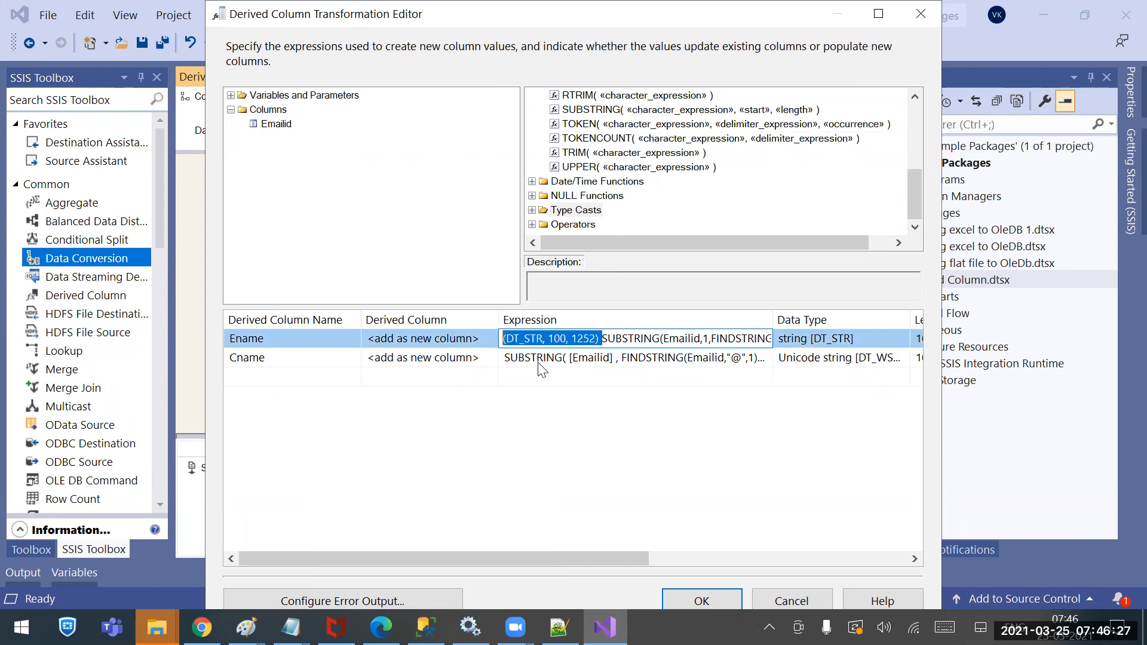
left_click(508, 362)
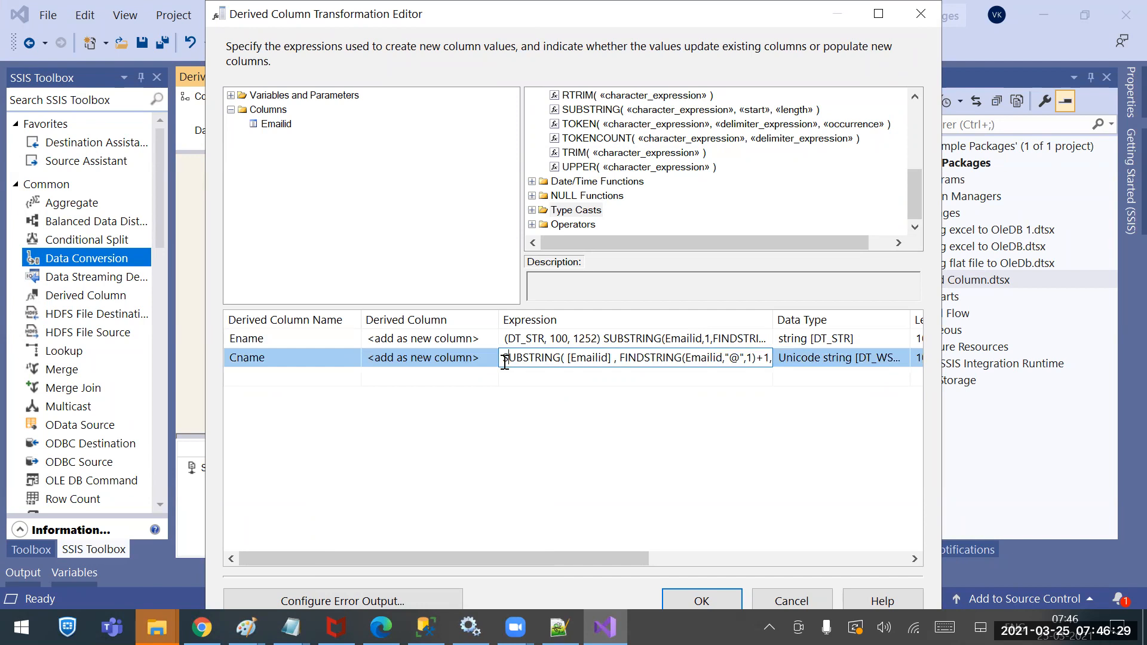
key("ctrl+v")
left_click(576, 378)
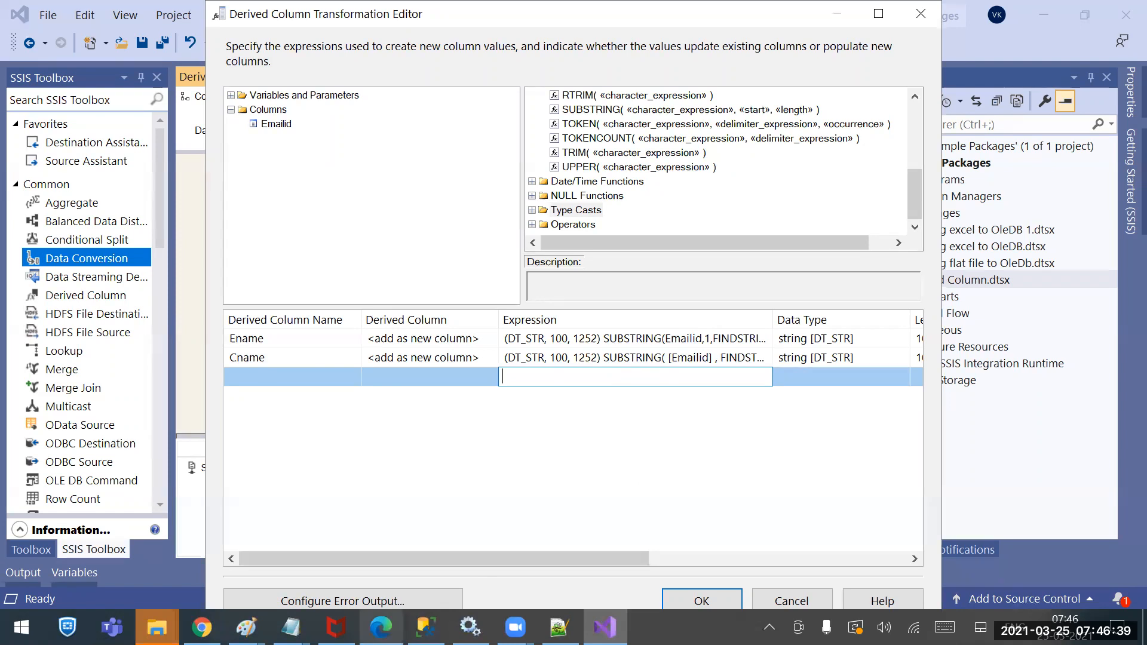
left_click(291, 627)
left_click(502, 586)
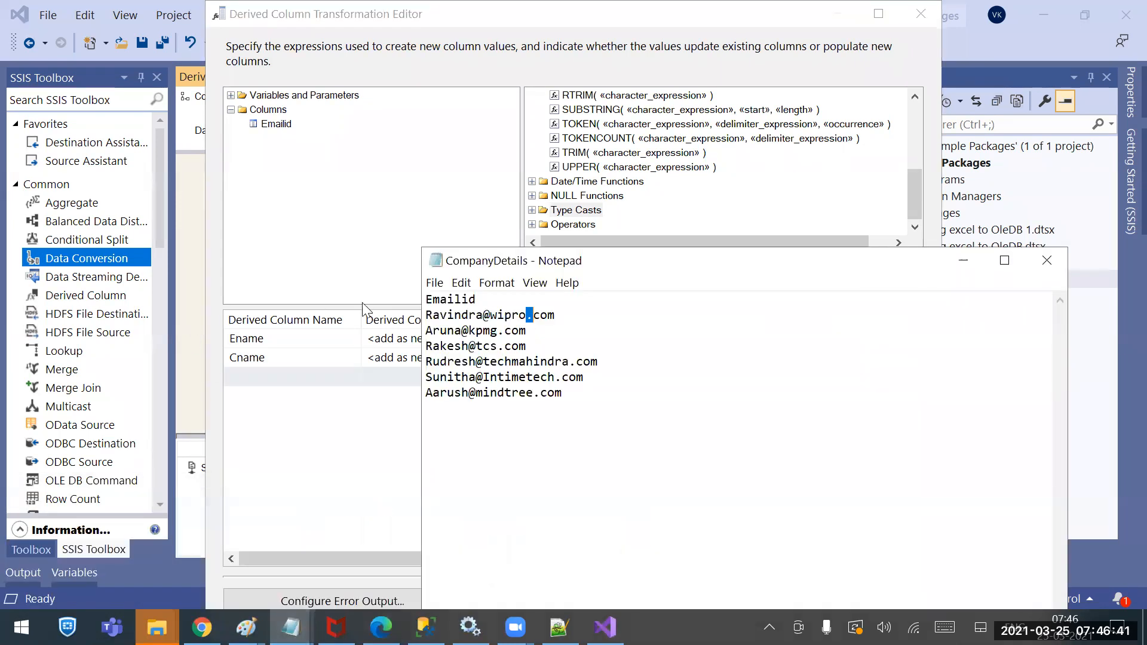
left_click(425, 626)
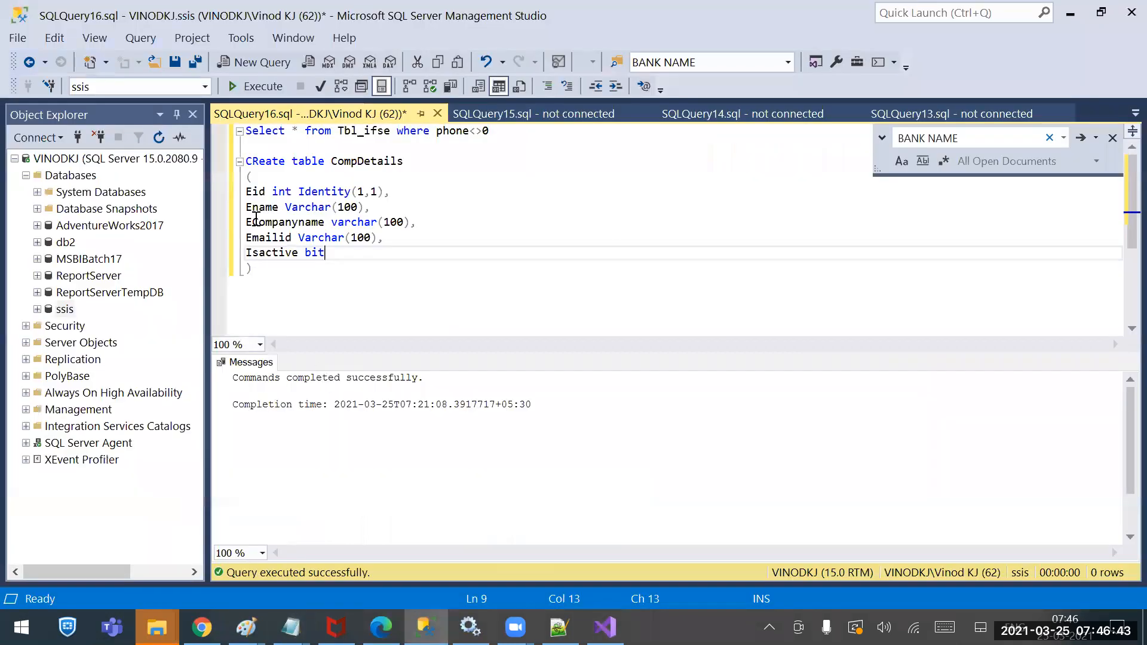
left_click(320, 191)
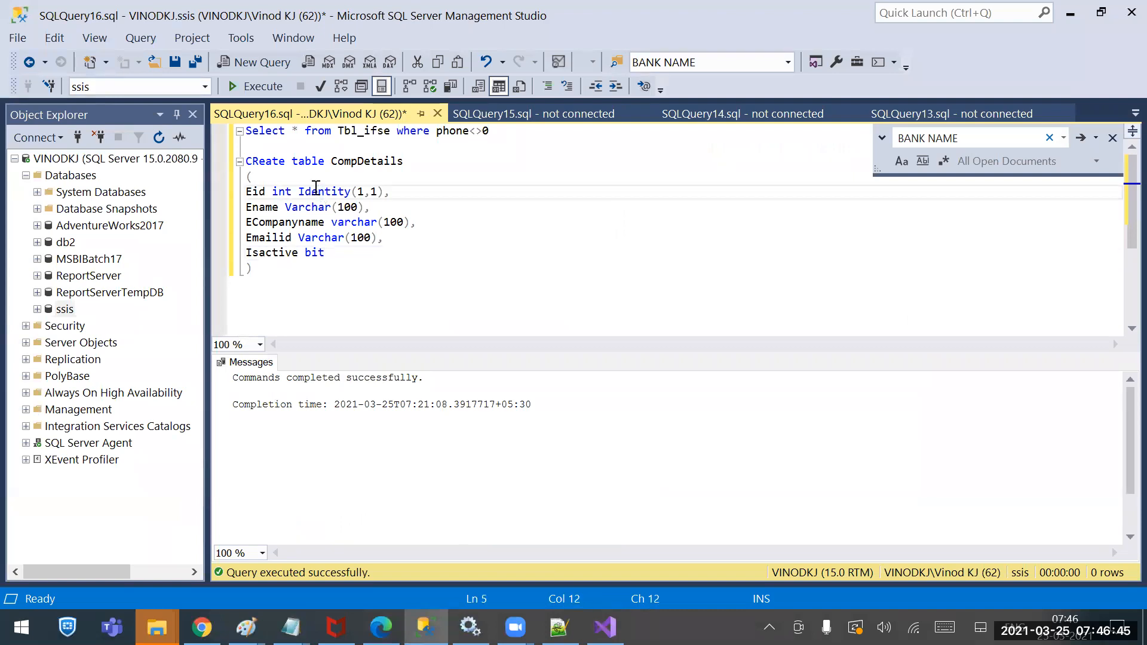
double_click(319, 191)
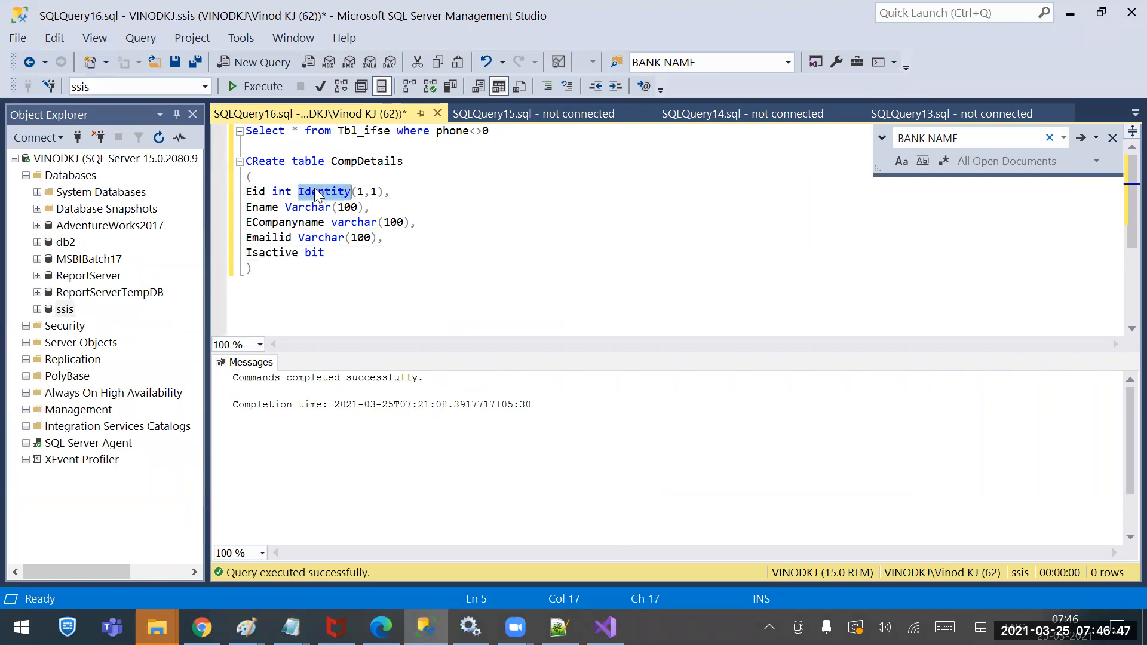
double_click(272, 249)
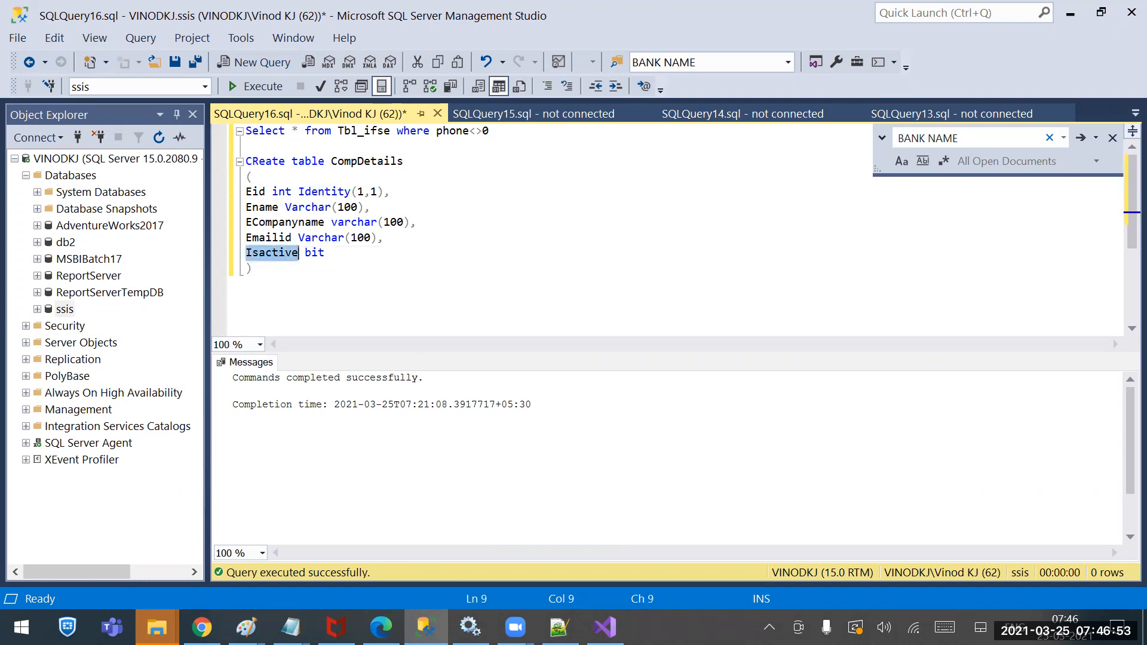
left_click(425, 627)
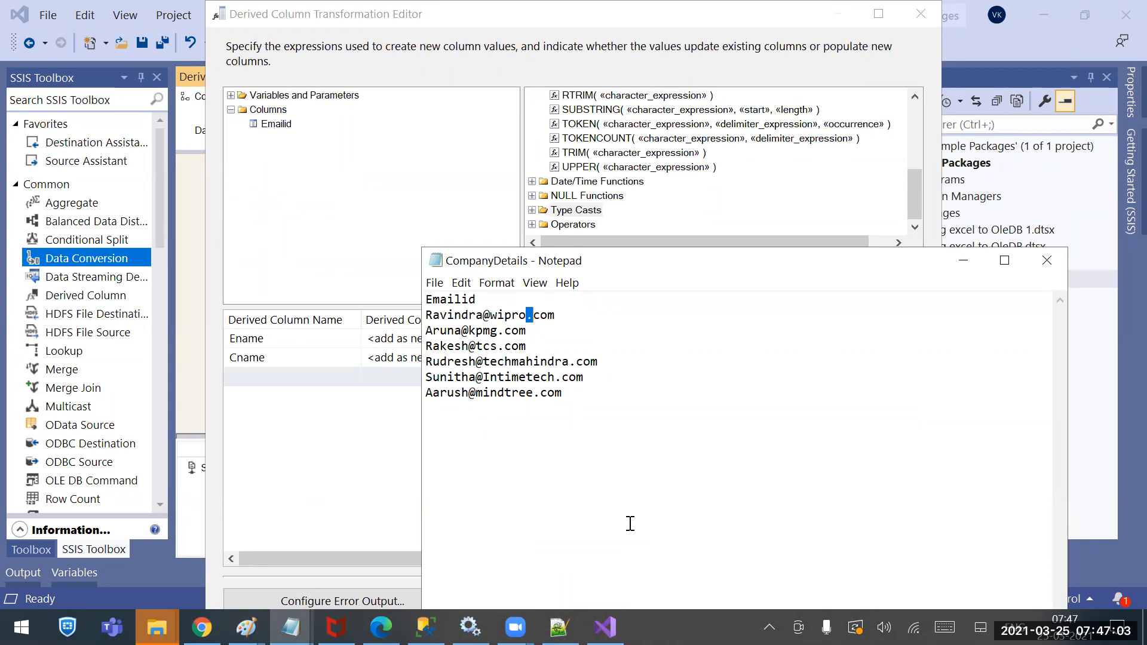
Add a derived column with expression 1 and rename it Isactive
left_click(340, 498)
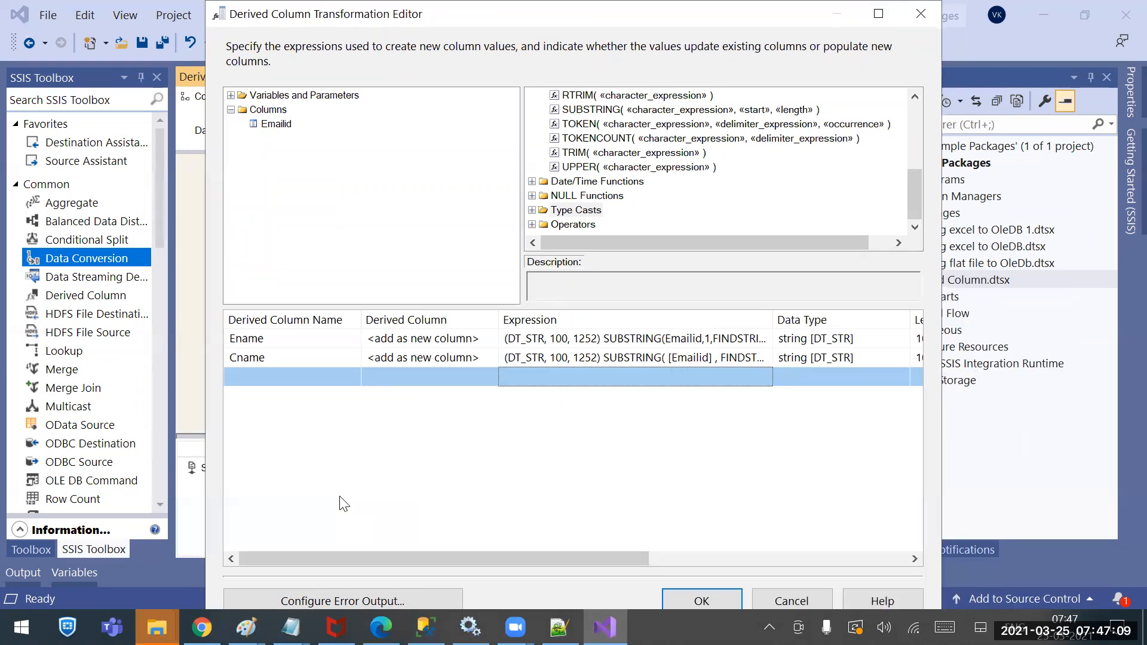
left_click(531, 379)
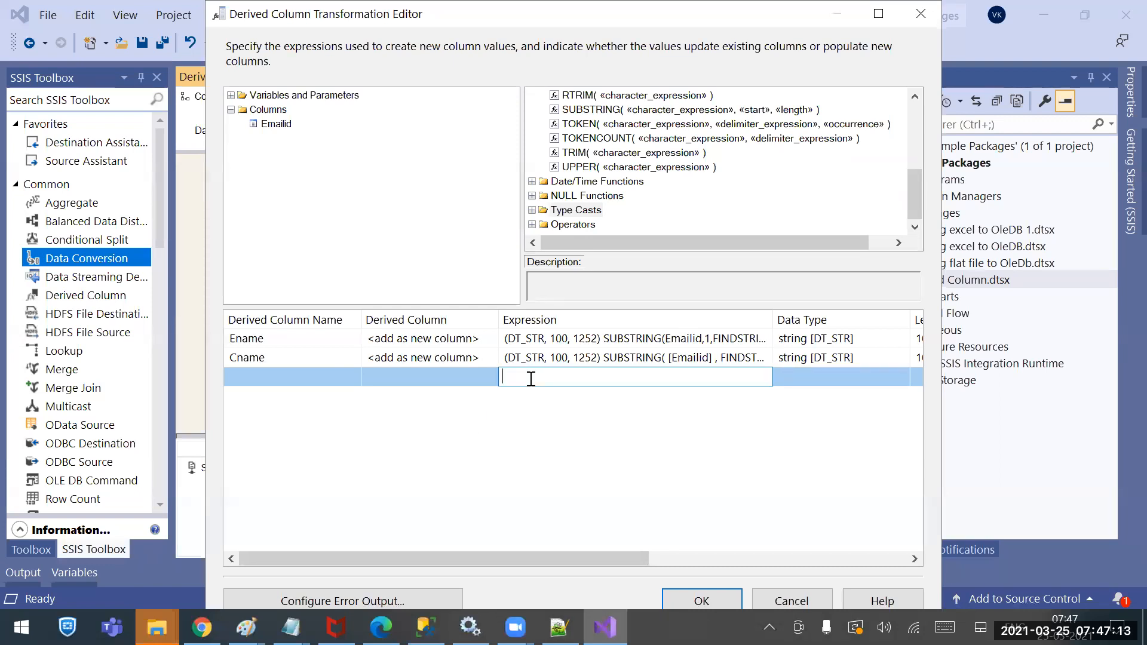
key("alt+Tab")
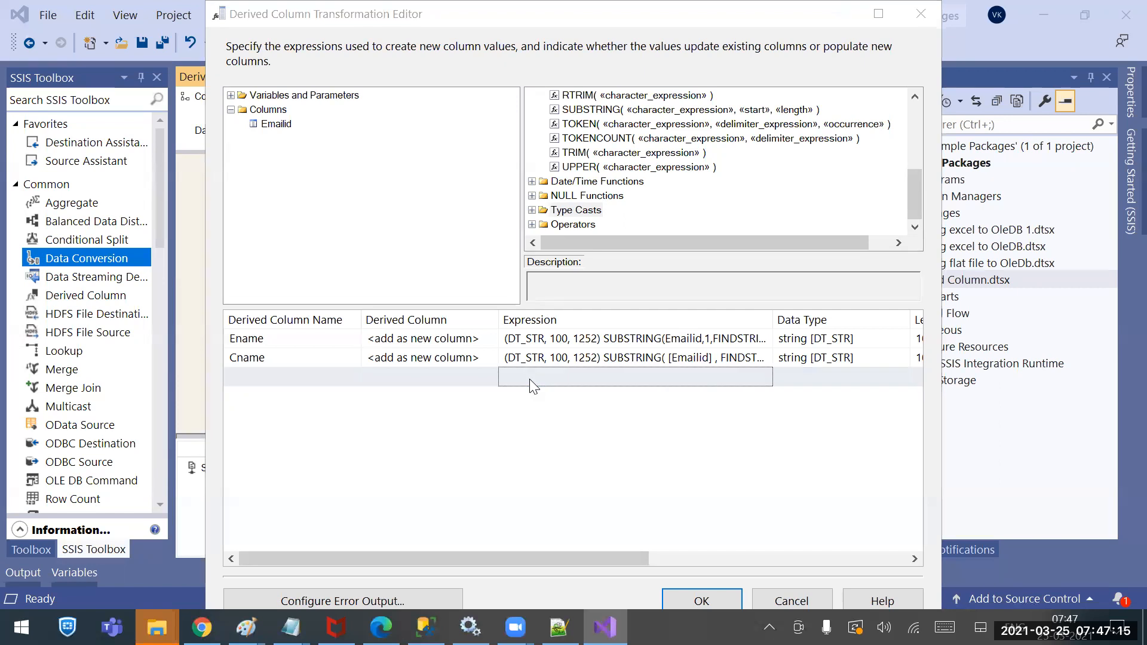
left_click(530, 378)
type("1")
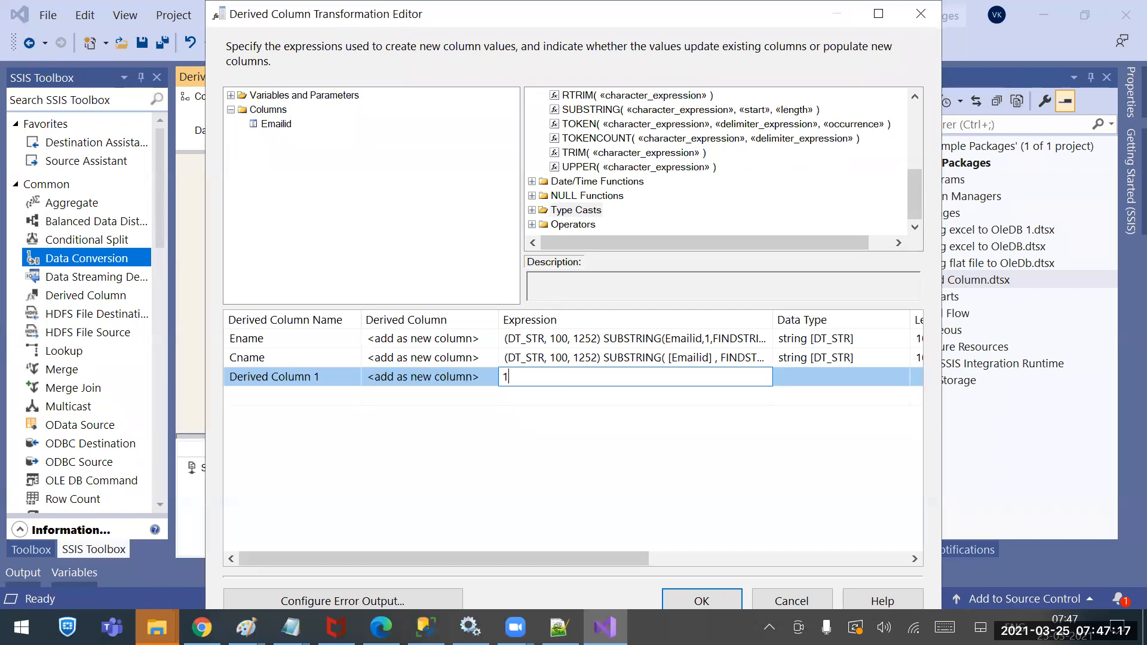
key("Return")
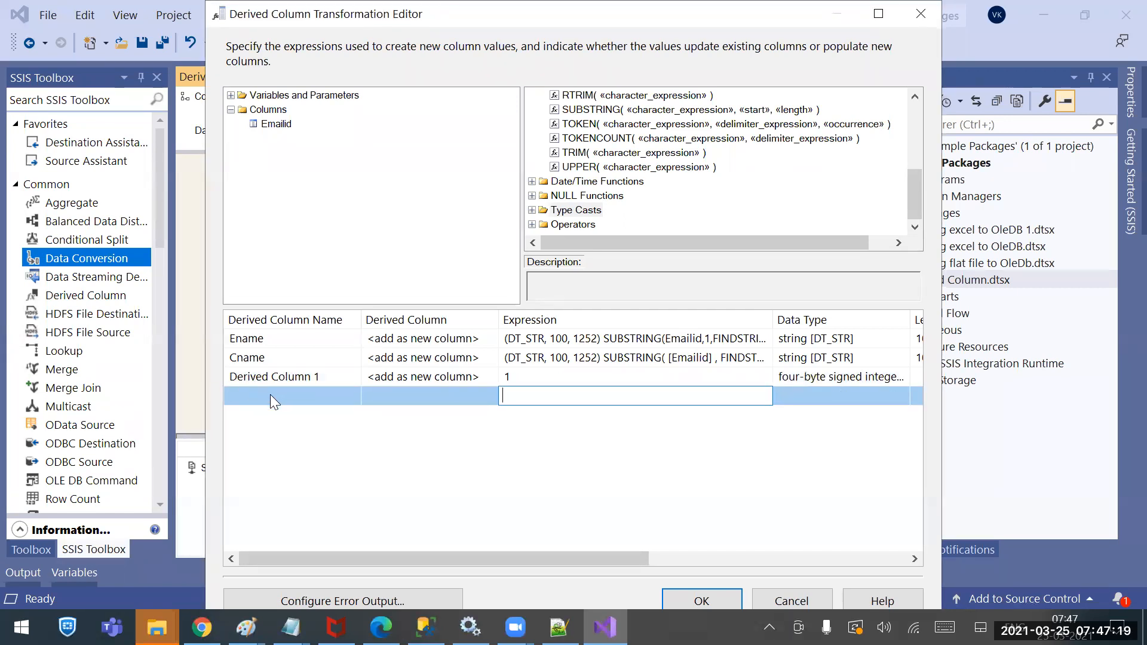
double_click(292, 375)
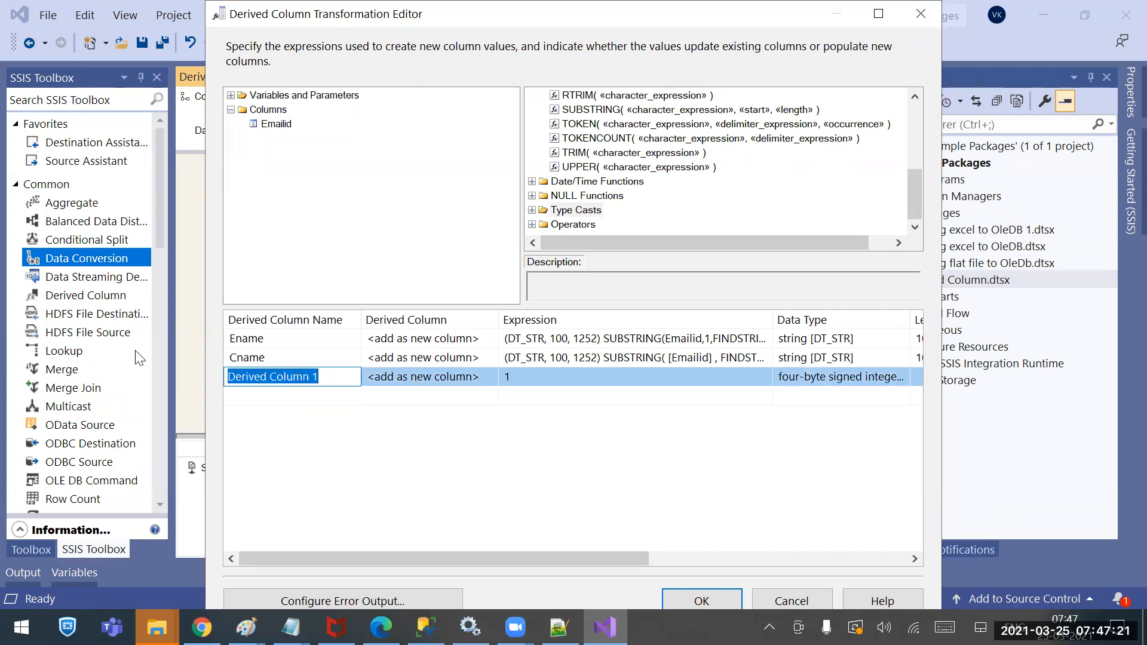
type("Isactive")
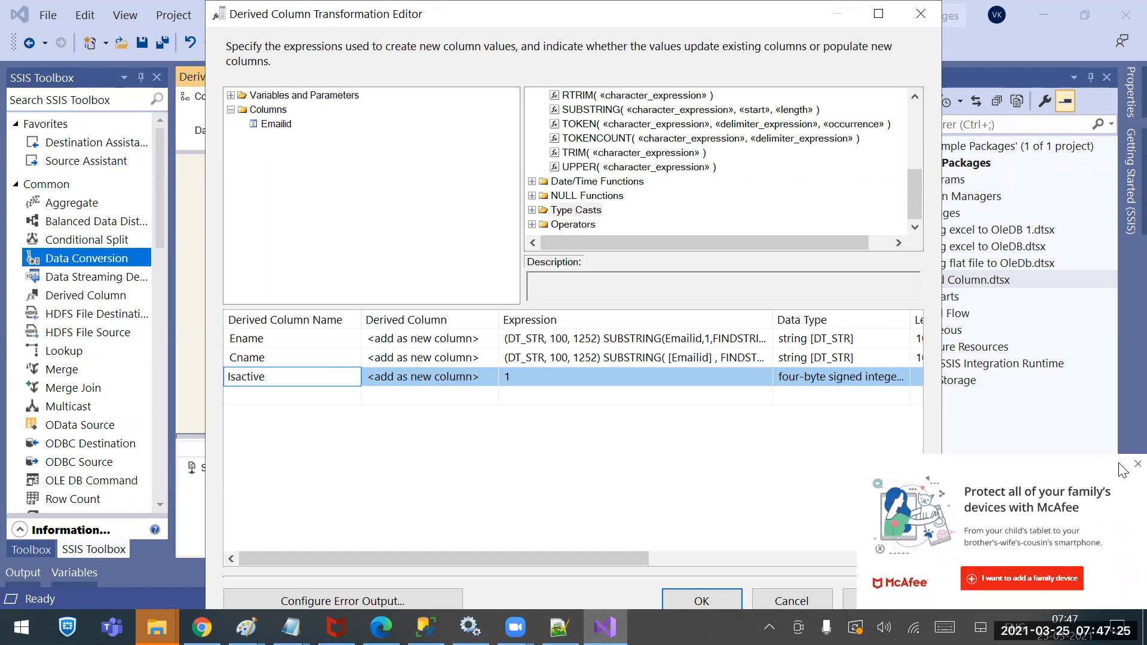
left_click(1119, 464)
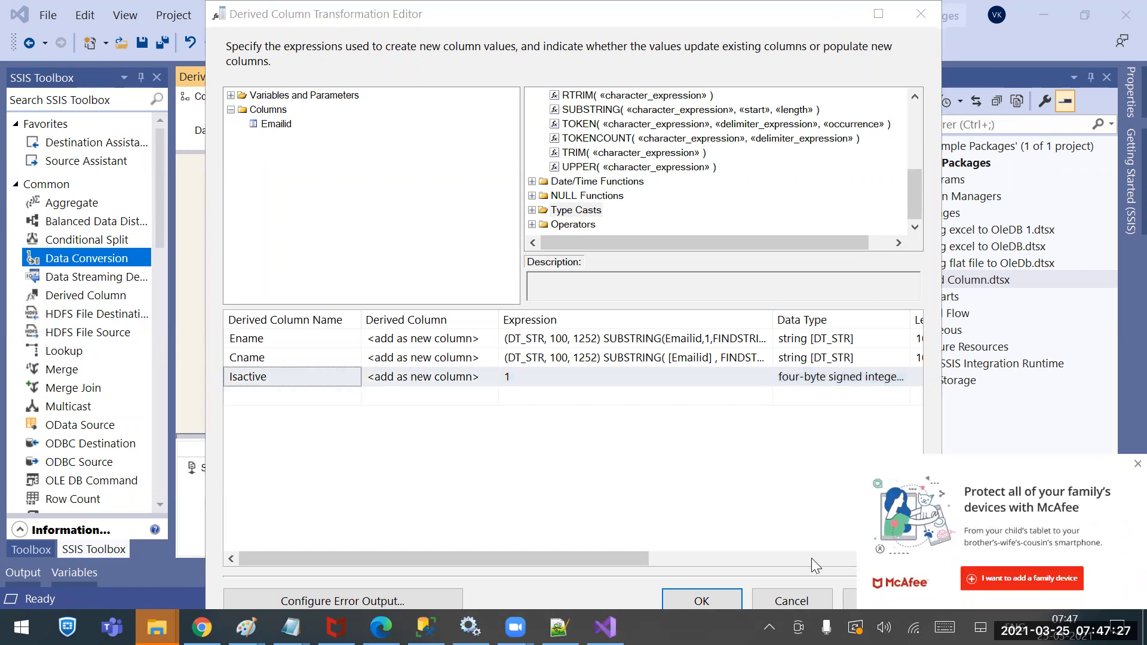
Dismiss the antivirus popup and briefly check SQL Server Management Studio
left_click(778, 509)
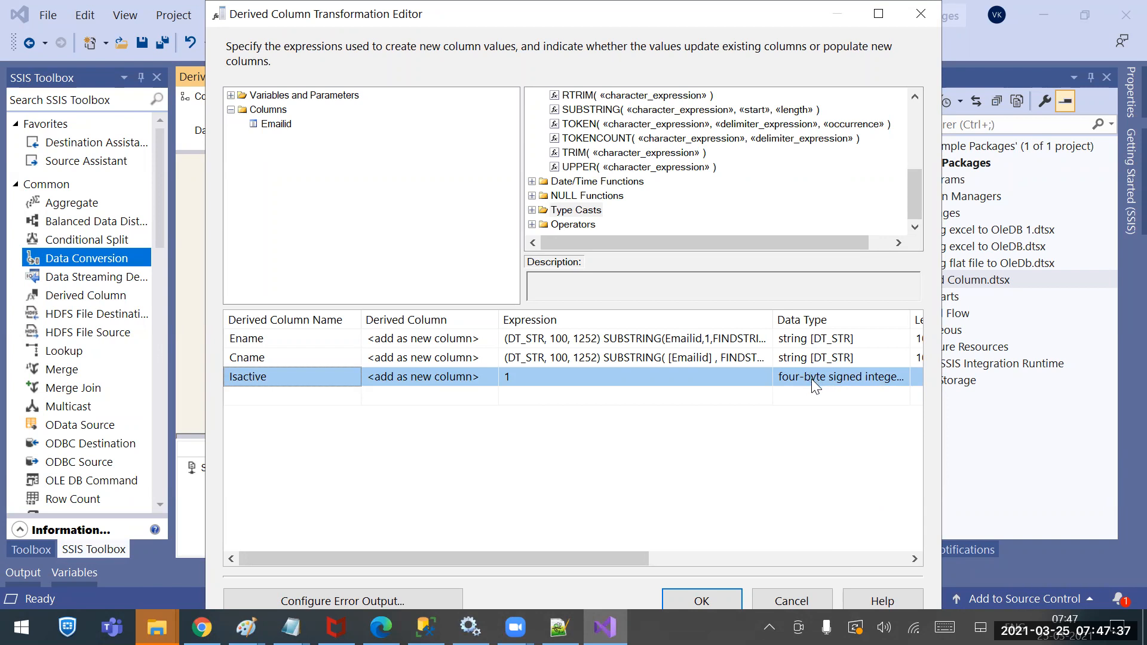
left_click(426, 628)
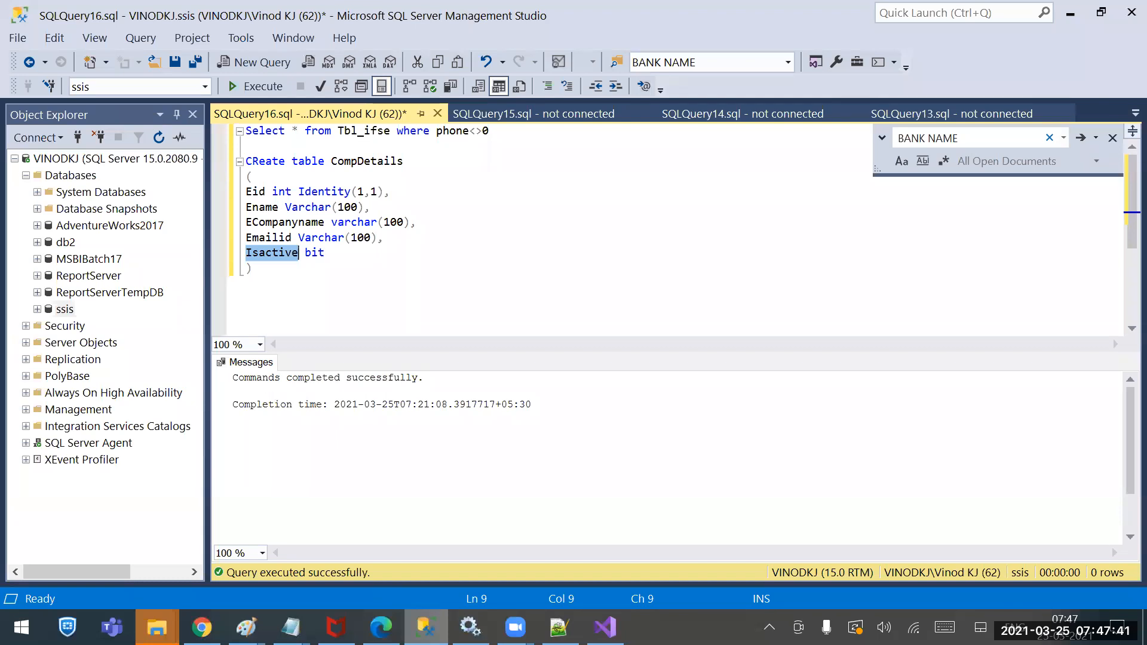
key("alt+Tab")
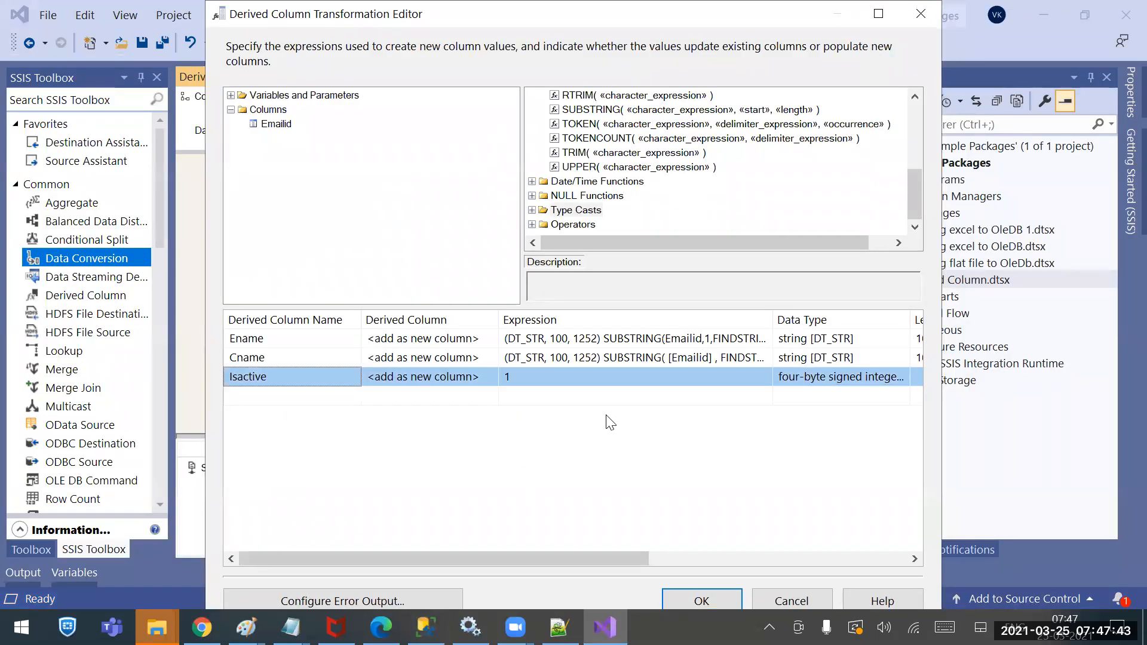
left_click(531, 210)
scroll(607, 185, "down", 3)
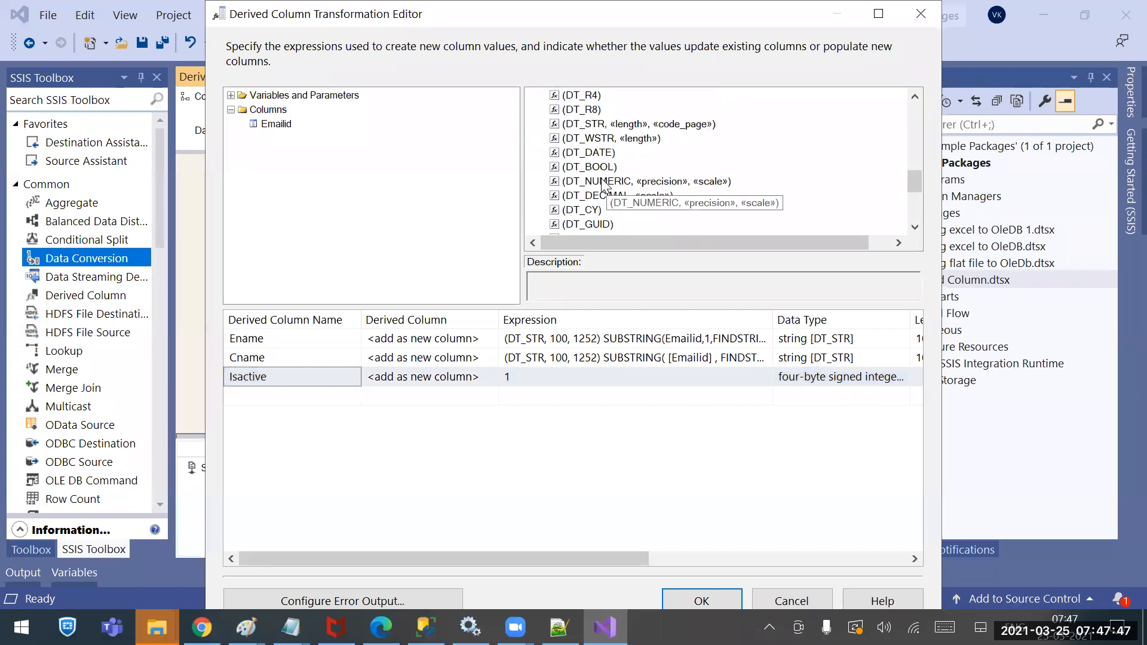
left_click_drag(585, 173, 504, 382)
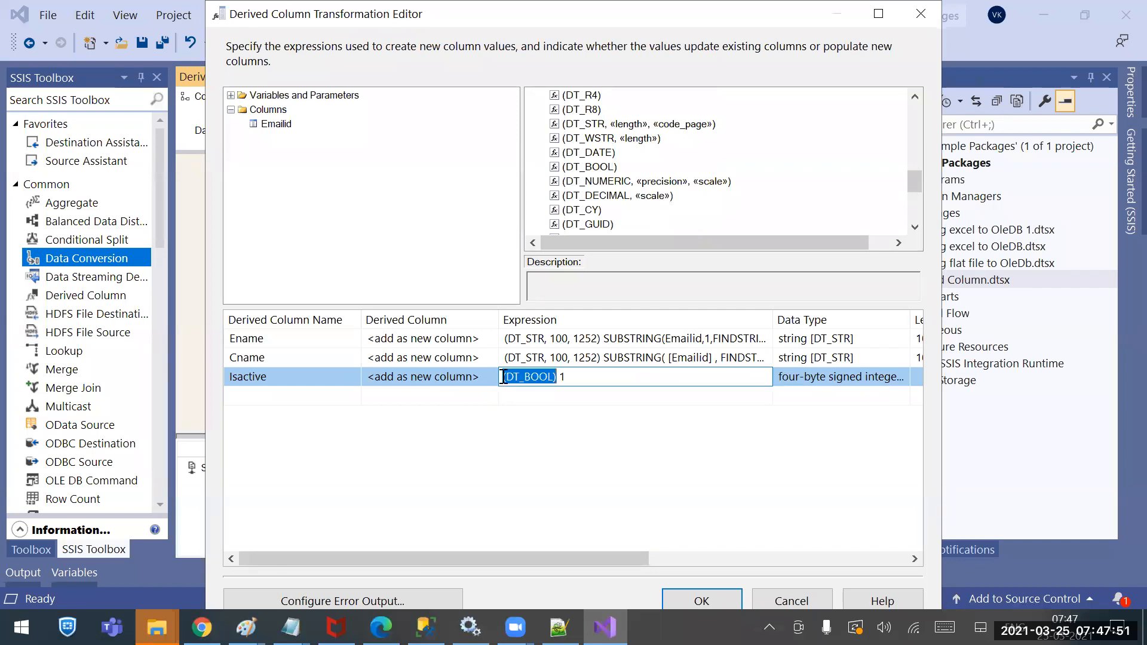
key("Return")
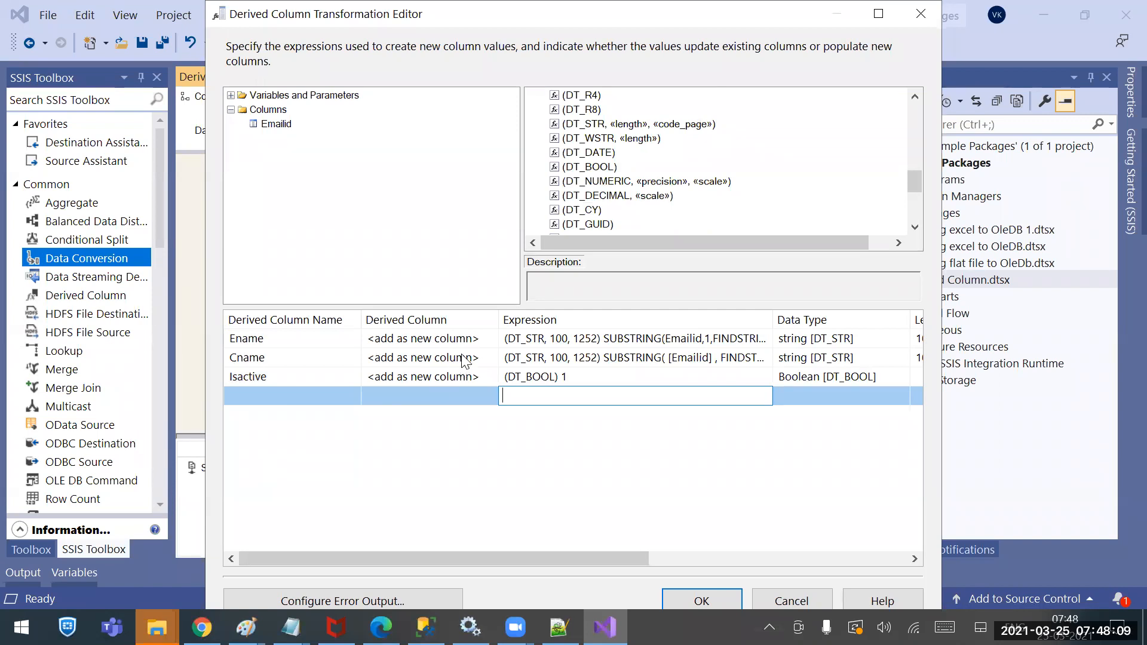
left_click(472, 339)
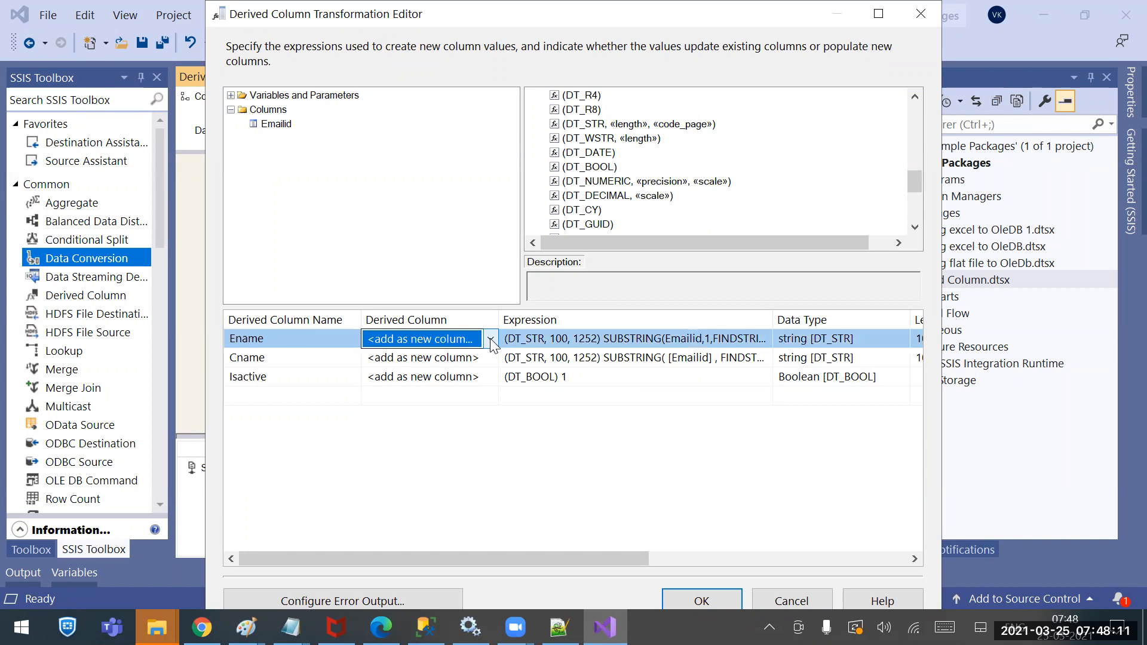
left_click(490, 339)
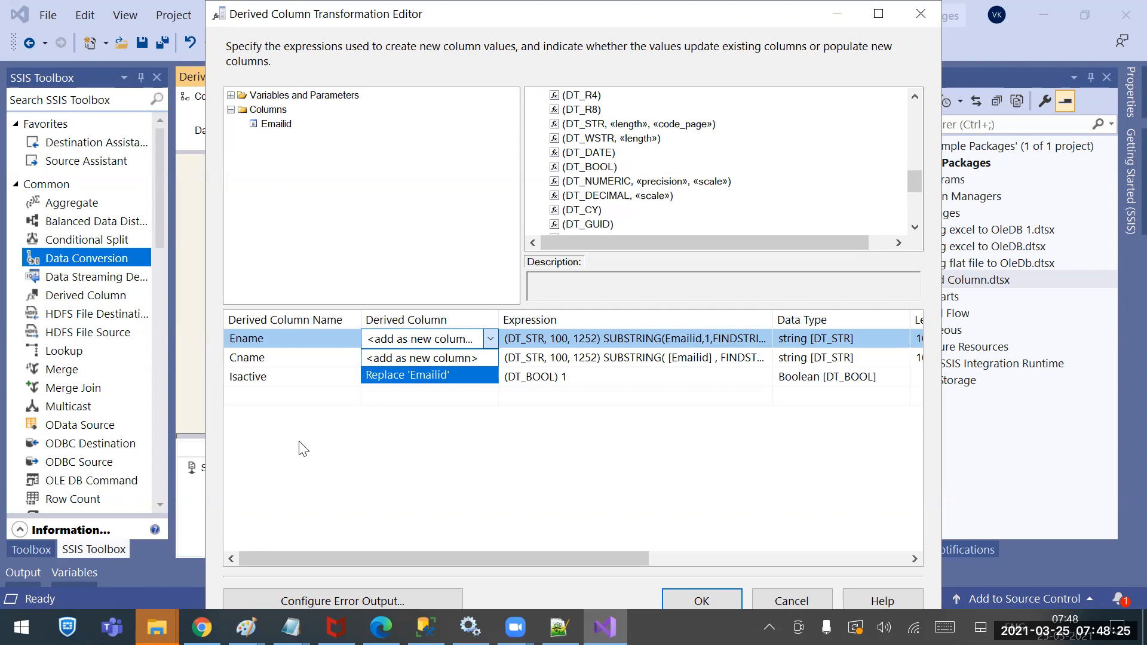
left_click(317, 420)
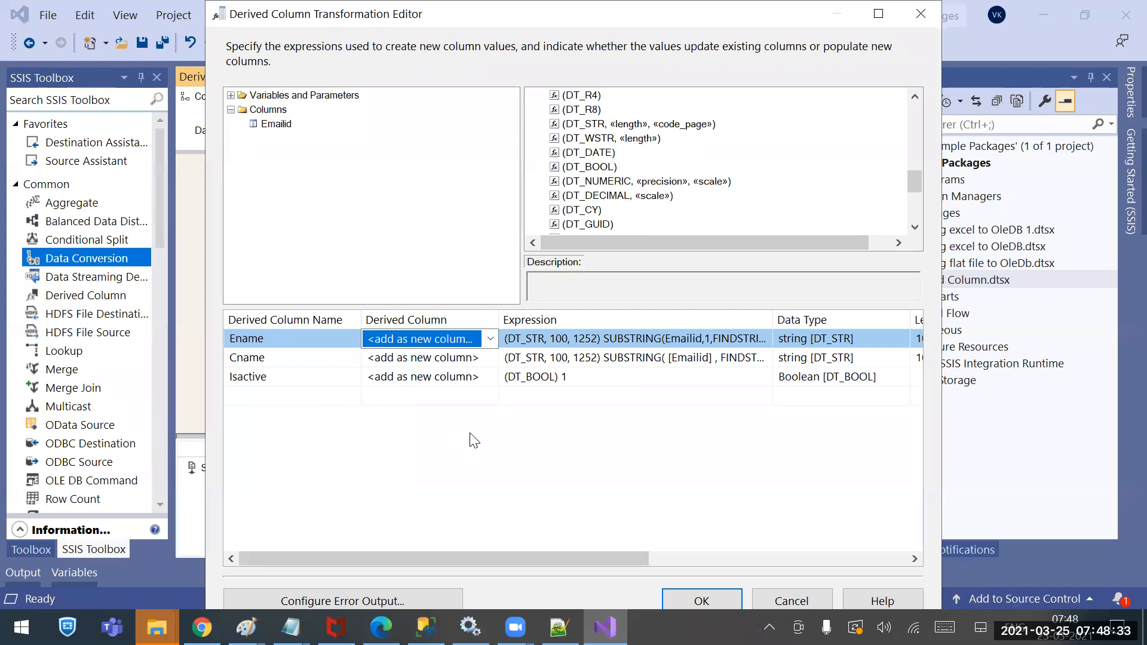
Accept the Derived Column editor with OK and scroll the SSIS Toolbox to Other Destinations
left_click(694, 601)
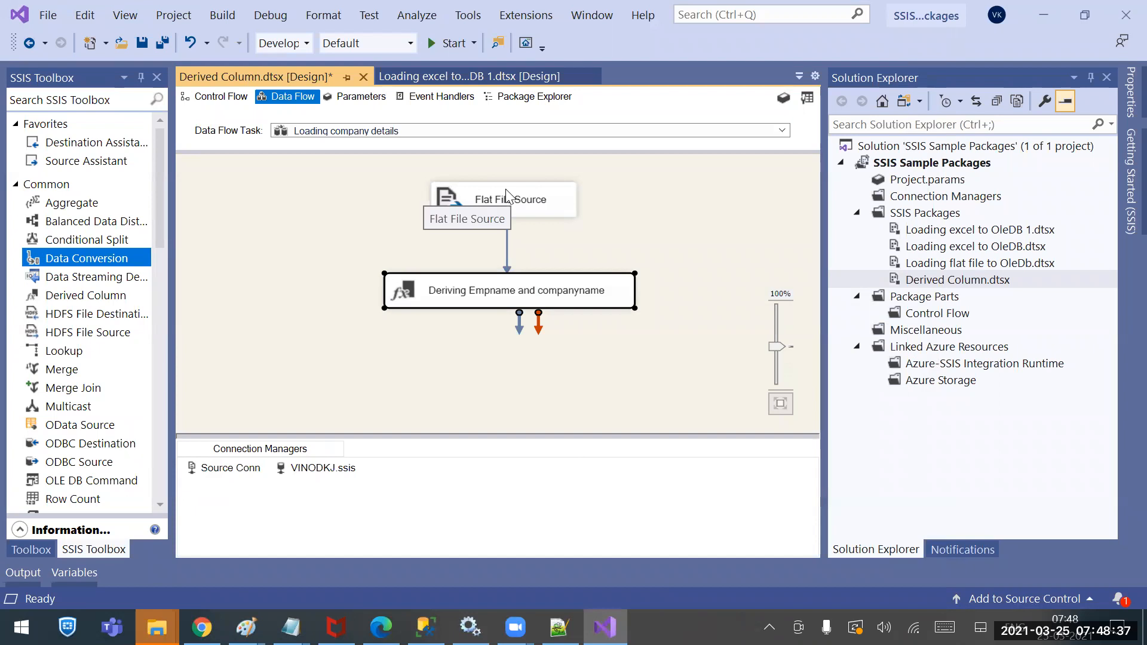
left_click(482, 290)
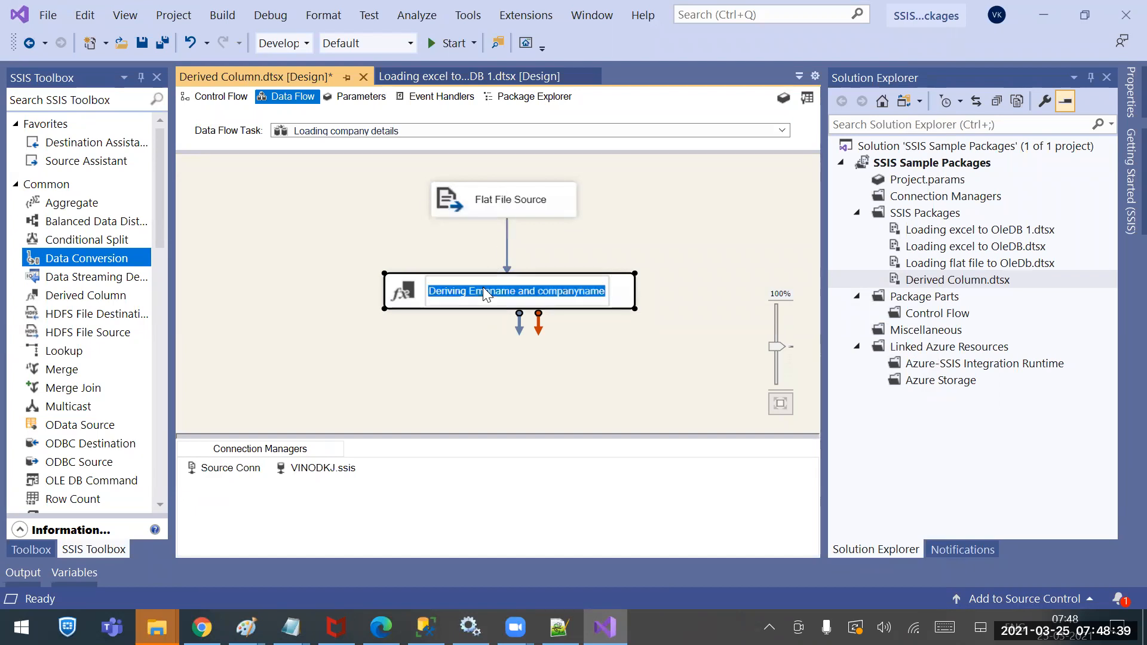
left_click(486, 341)
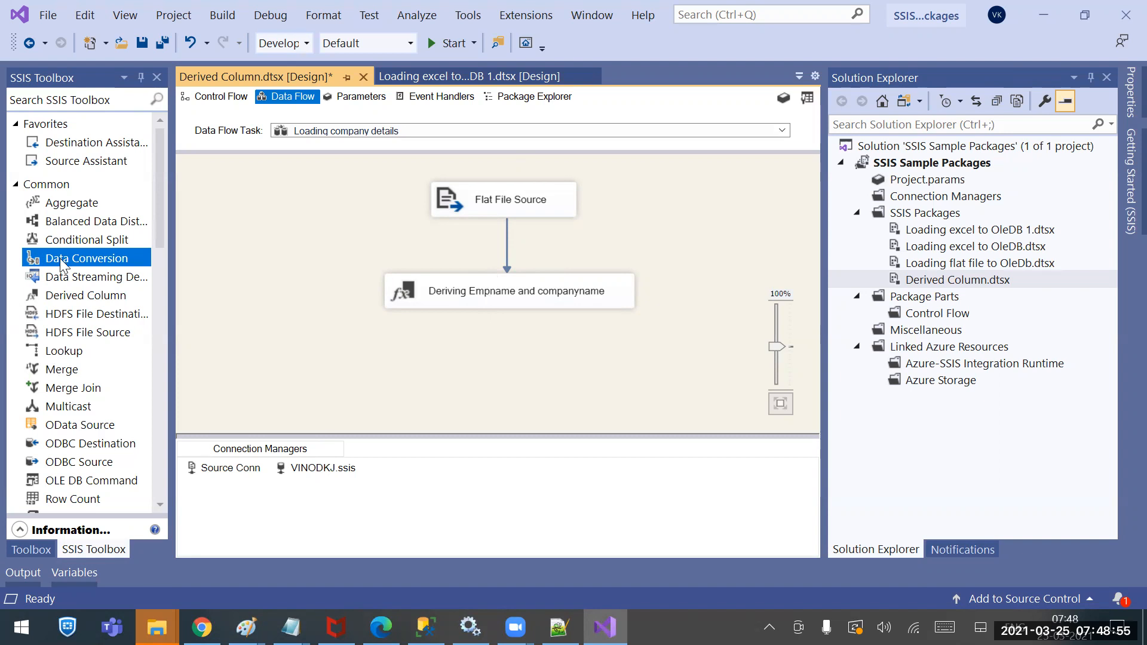
scroll(125, 410, "down", 8)
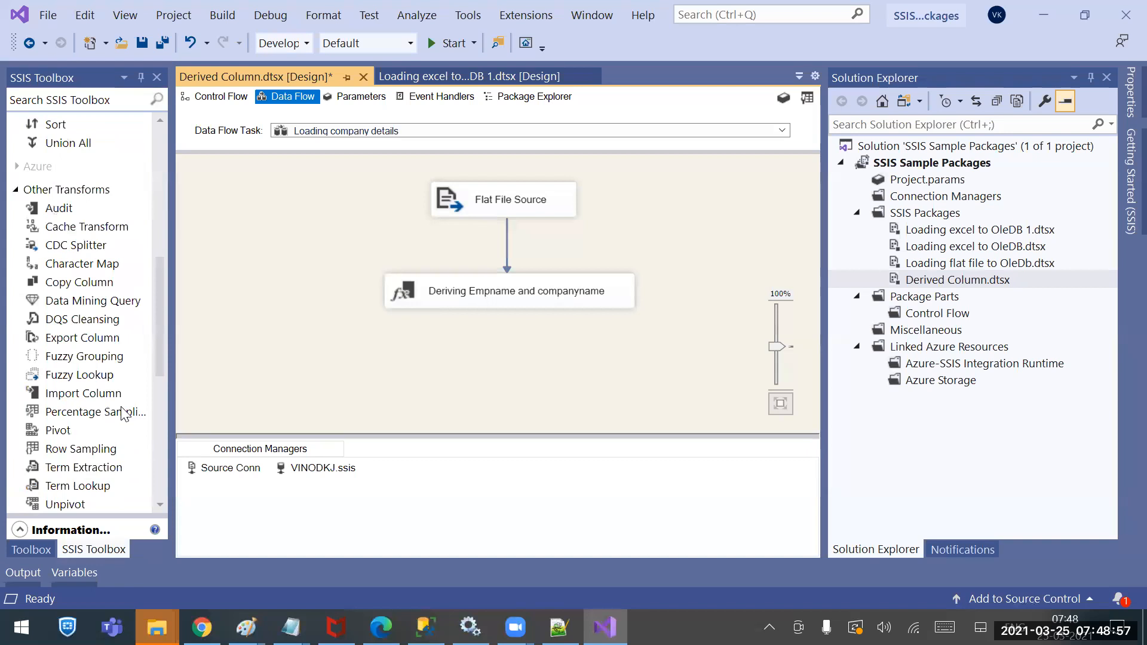
scroll(122, 412, "down", 3)
scroll(122, 412, "down", 2)
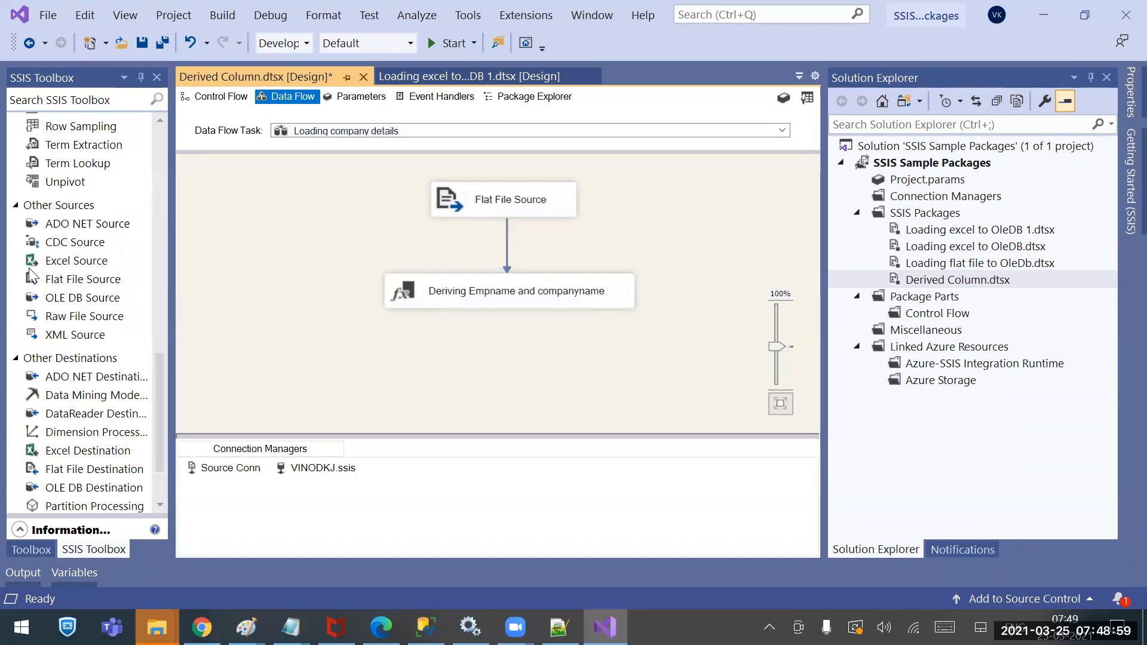
scroll(97, 416, "down", 2)
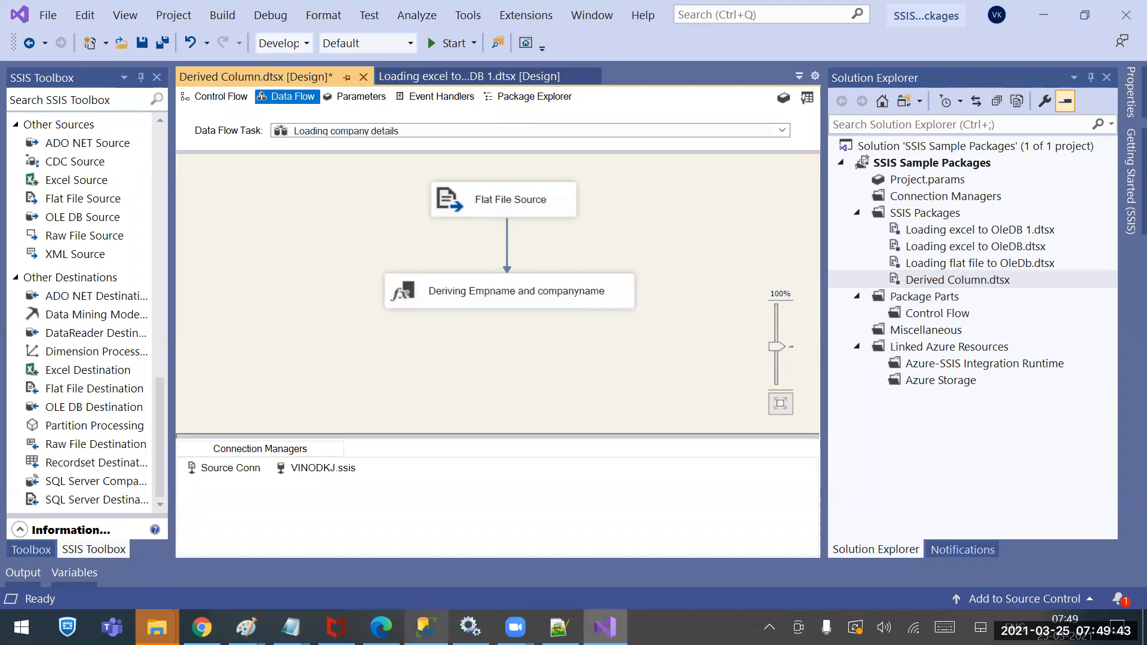
left_click(425, 628)
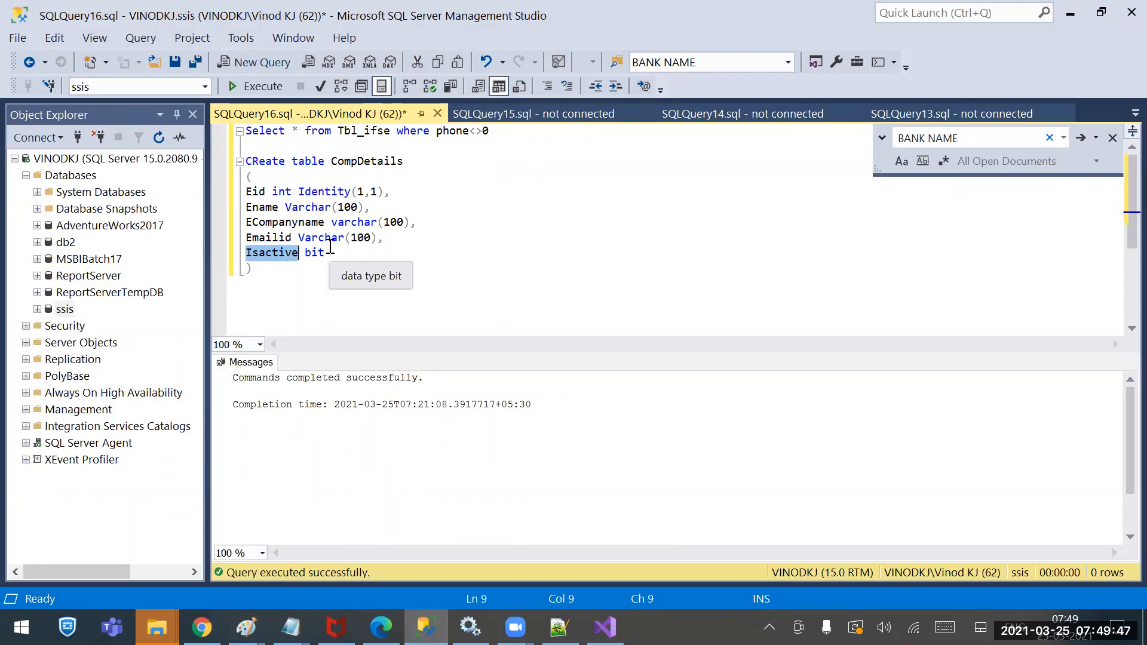
left_click(945, 34)
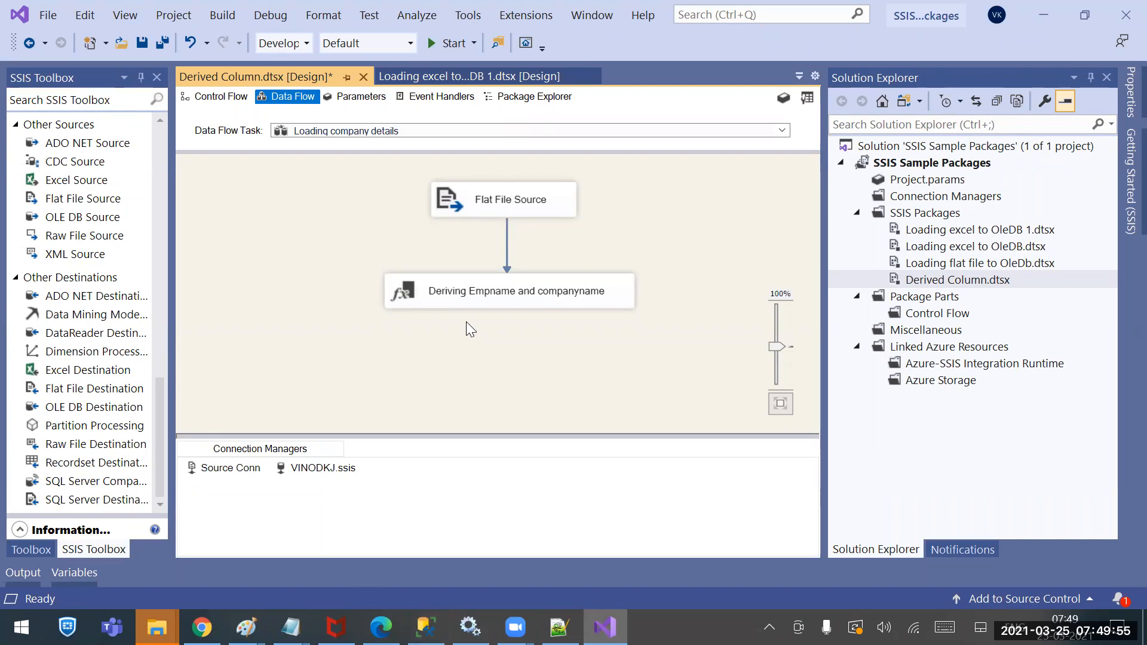
double_click(472, 303)
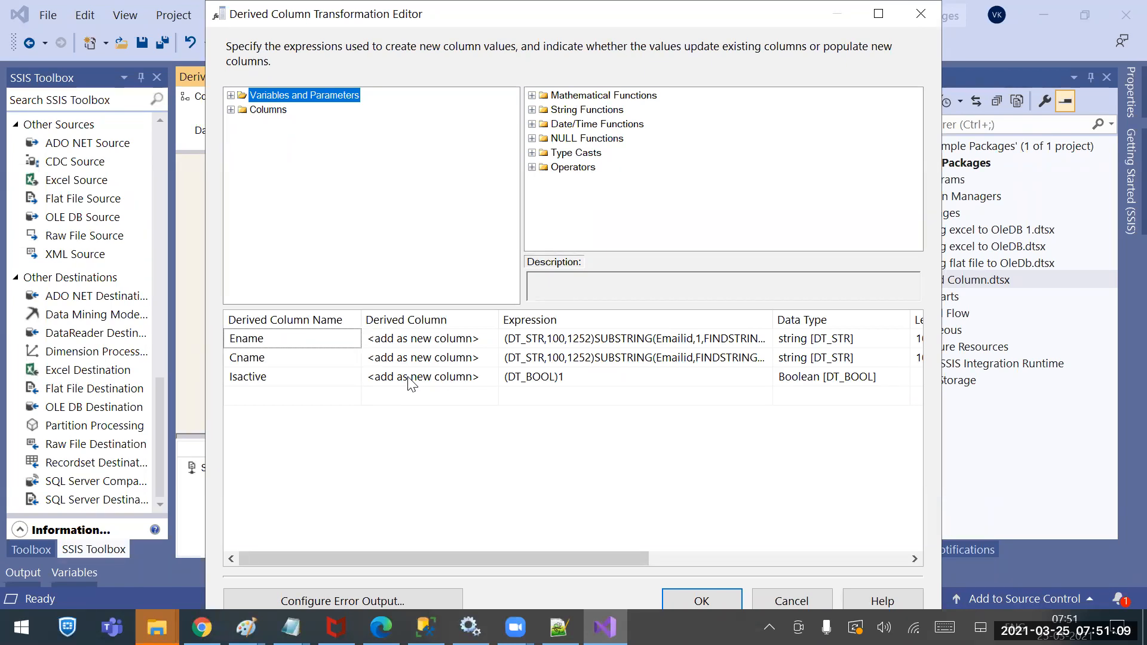
left_click(685, 602)
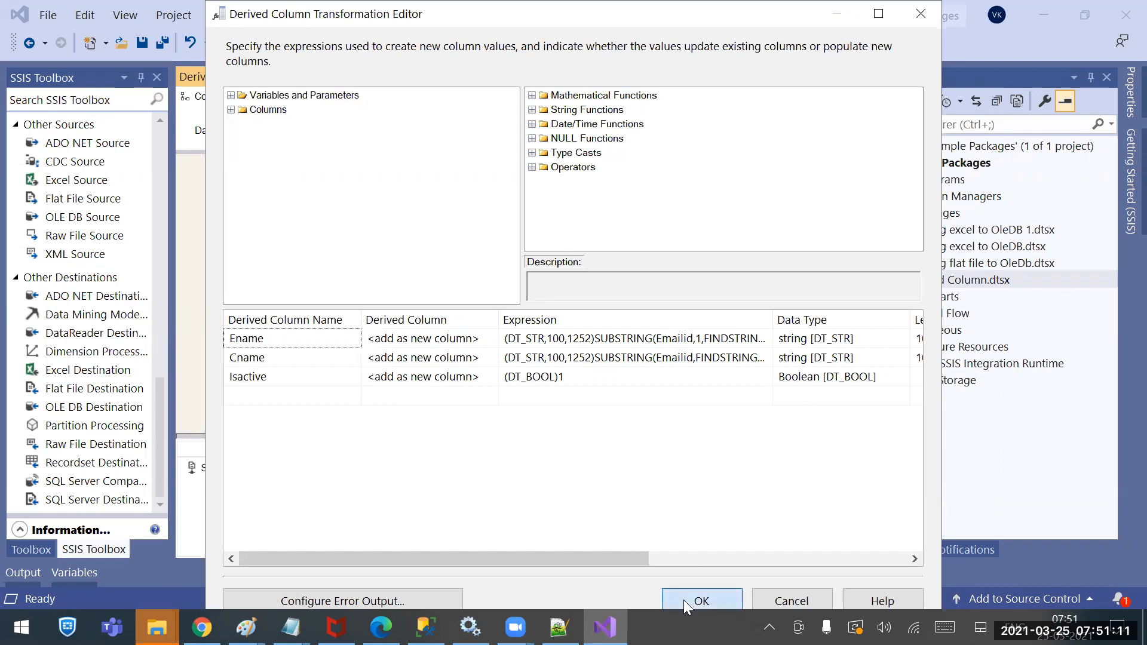
left_click(460, 366)
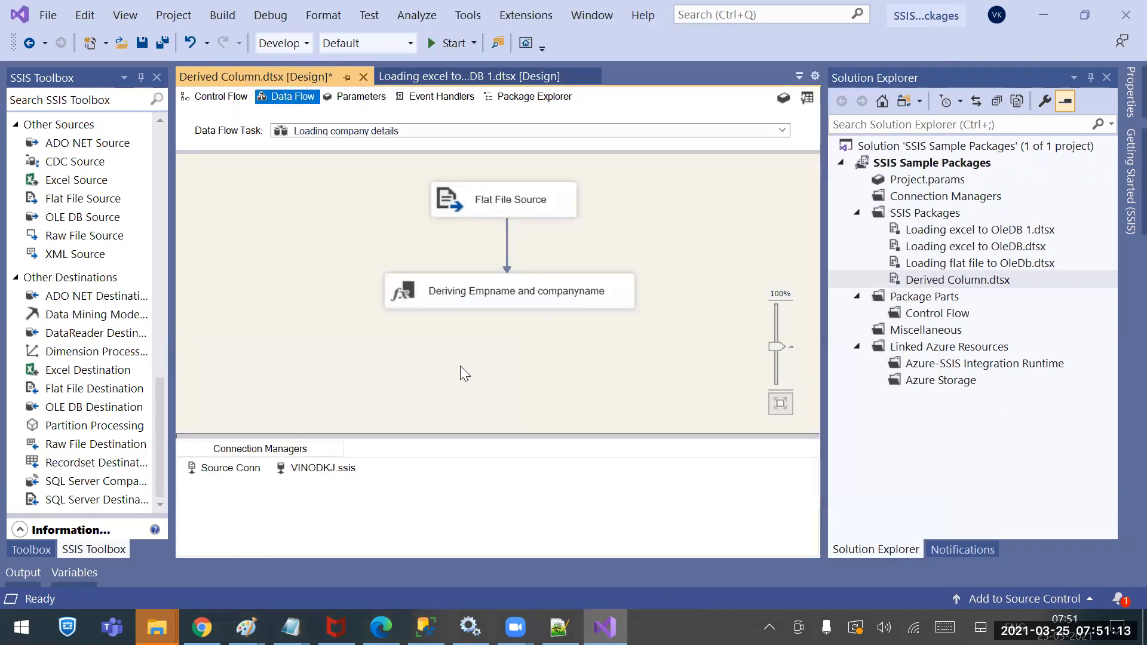
Add an OLE DB Destination, connect the derived column output to it, and open it
left_click(492, 199)
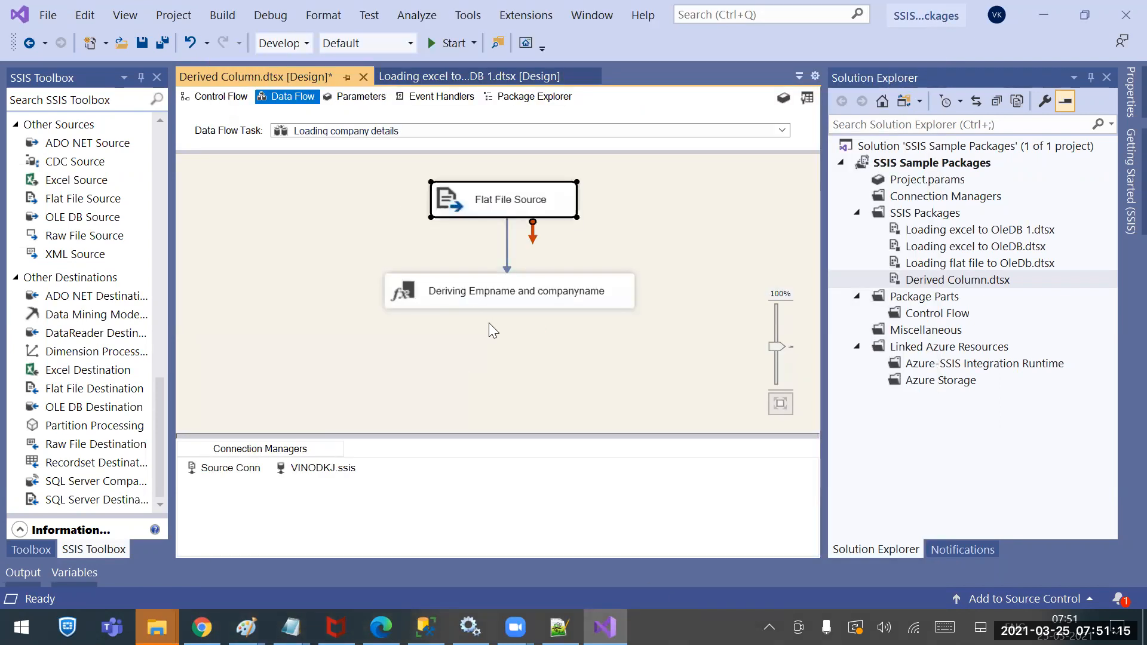
left_click(478, 292)
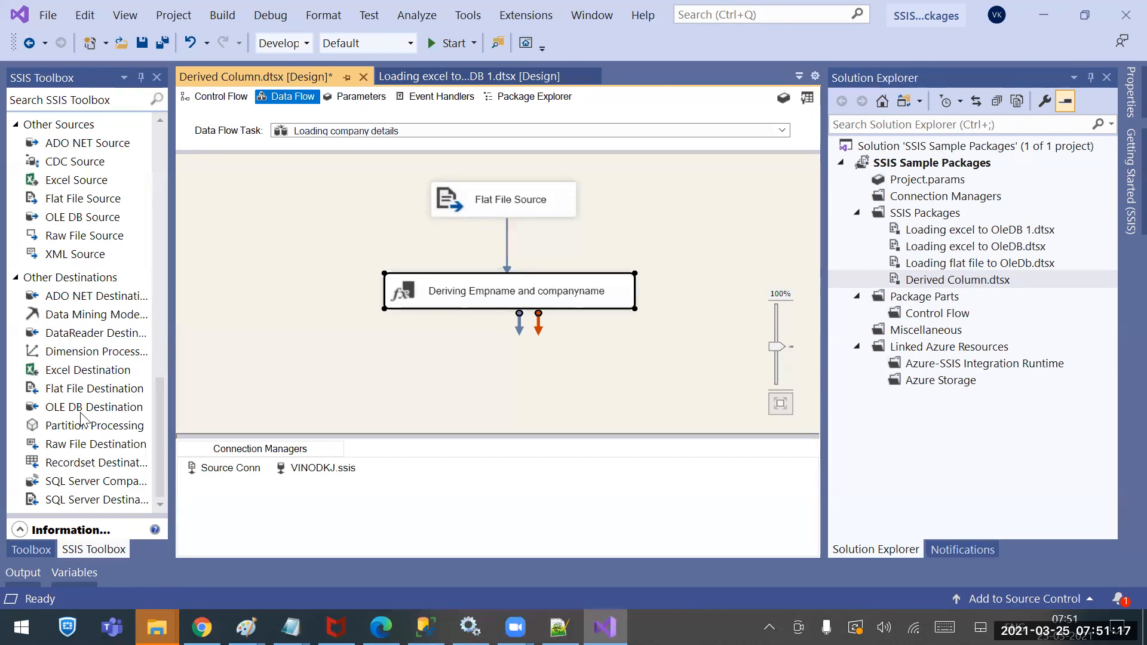
left_click_drag(108, 408, 398, 367)
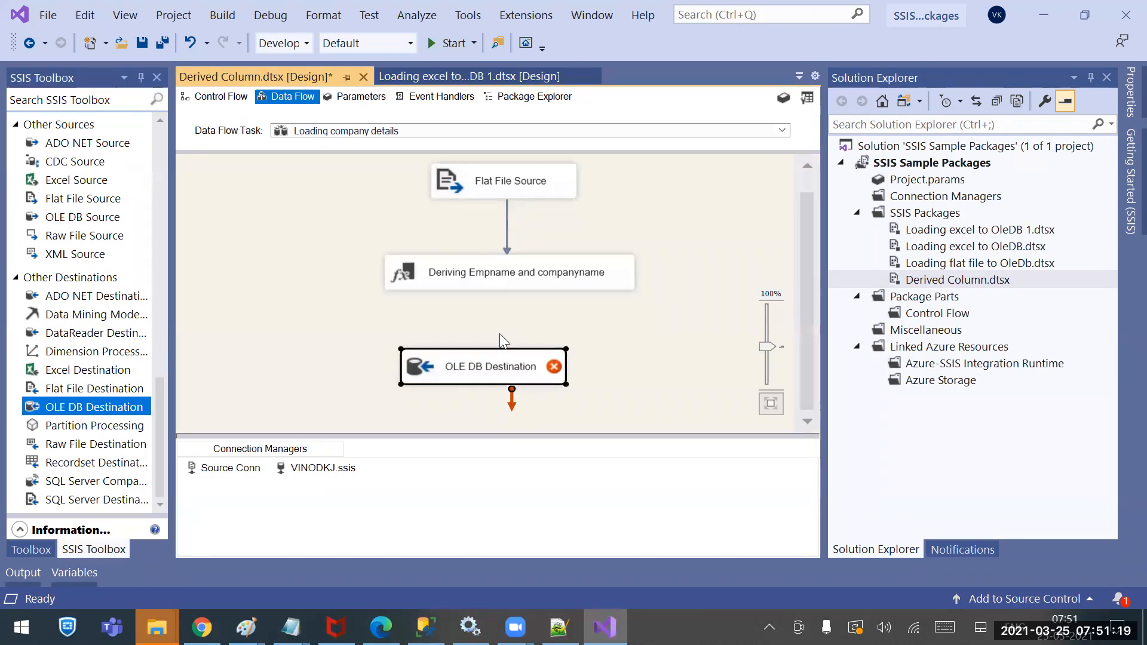
left_click_drag(518, 367, 550, 374)
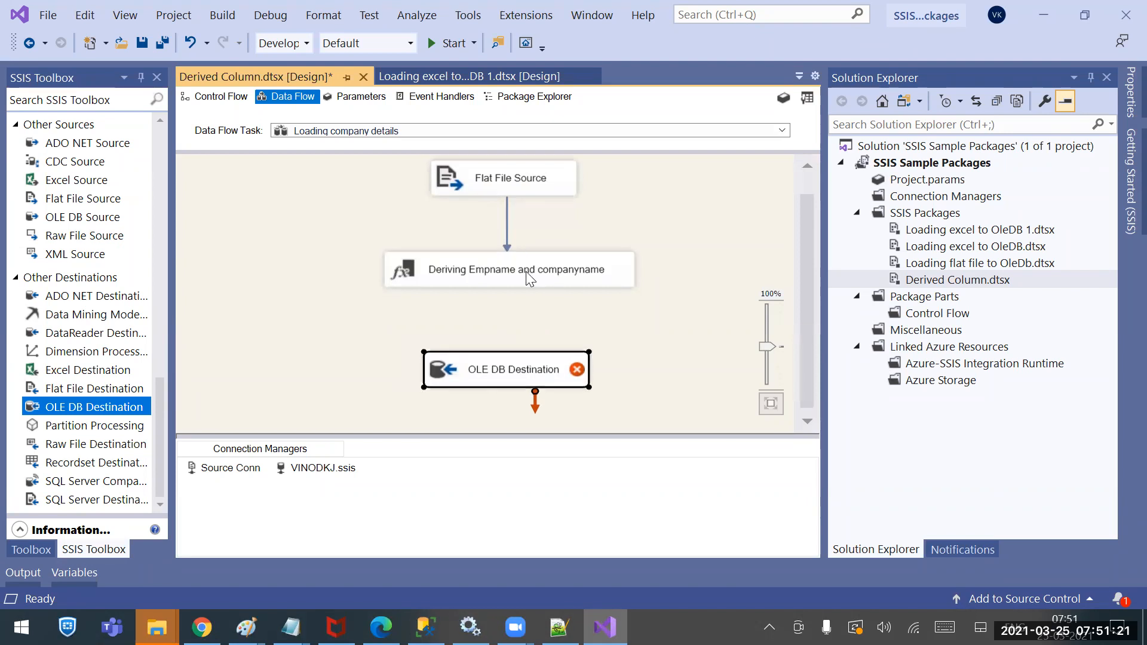
left_click(526, 275)
left_click_drag(519, 302, 511, 368)
left_click(510, 368)
double_click(511, 368)
double_click(431, 369)
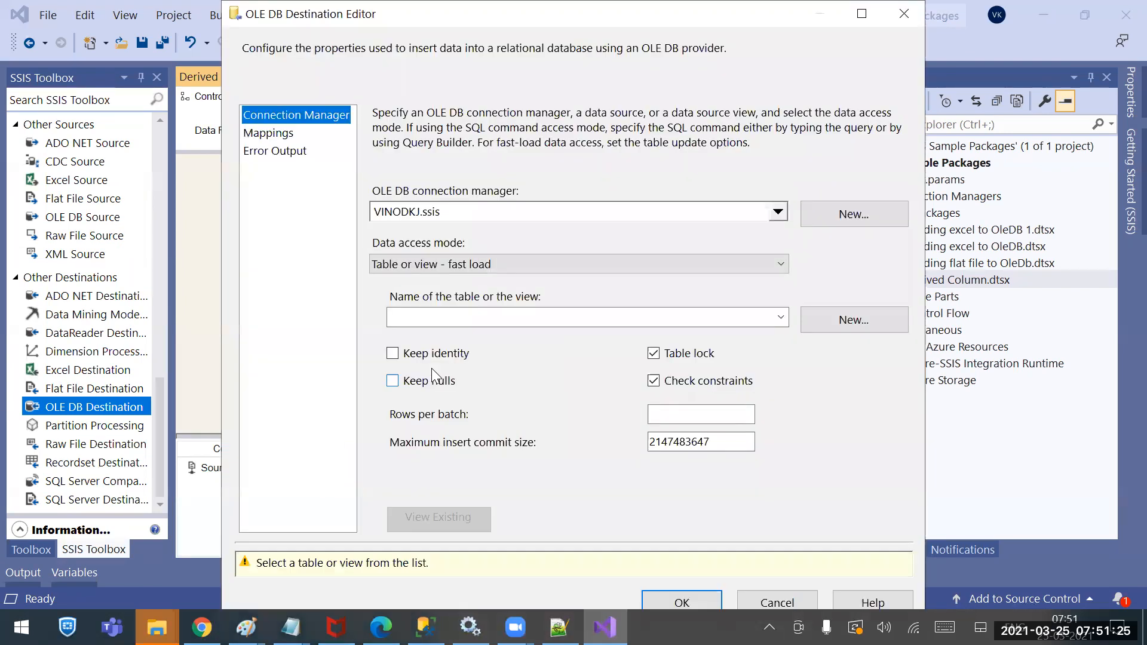
Target the CompDetails table and map Cname to ECompanyname
left_click(710, 316)
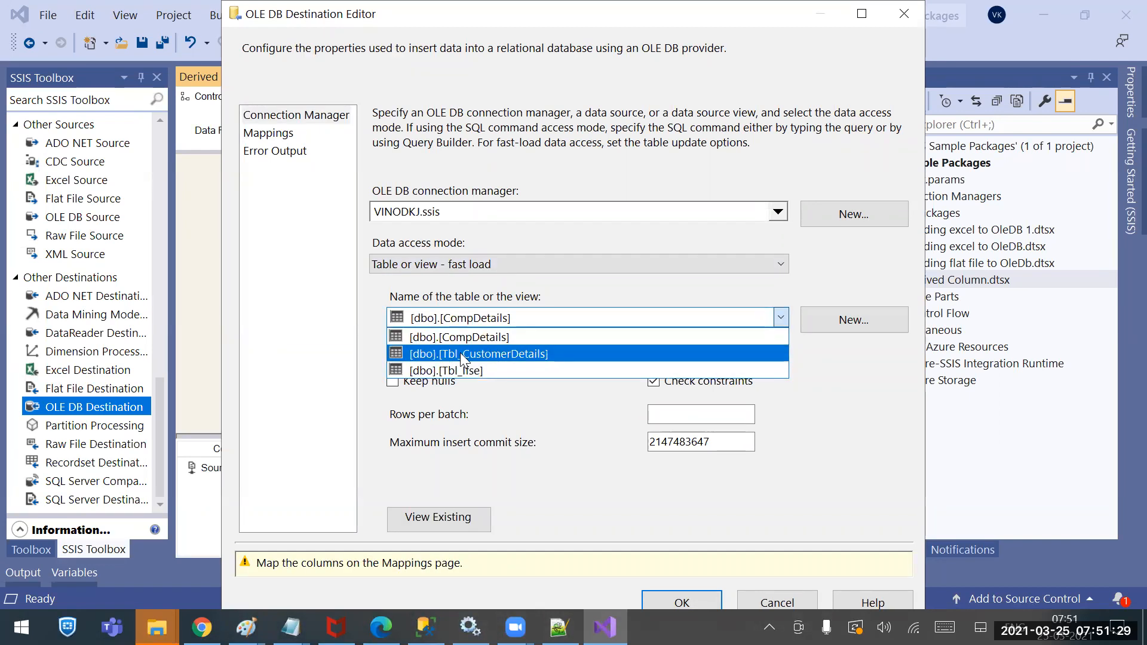
left_click(461, 339)
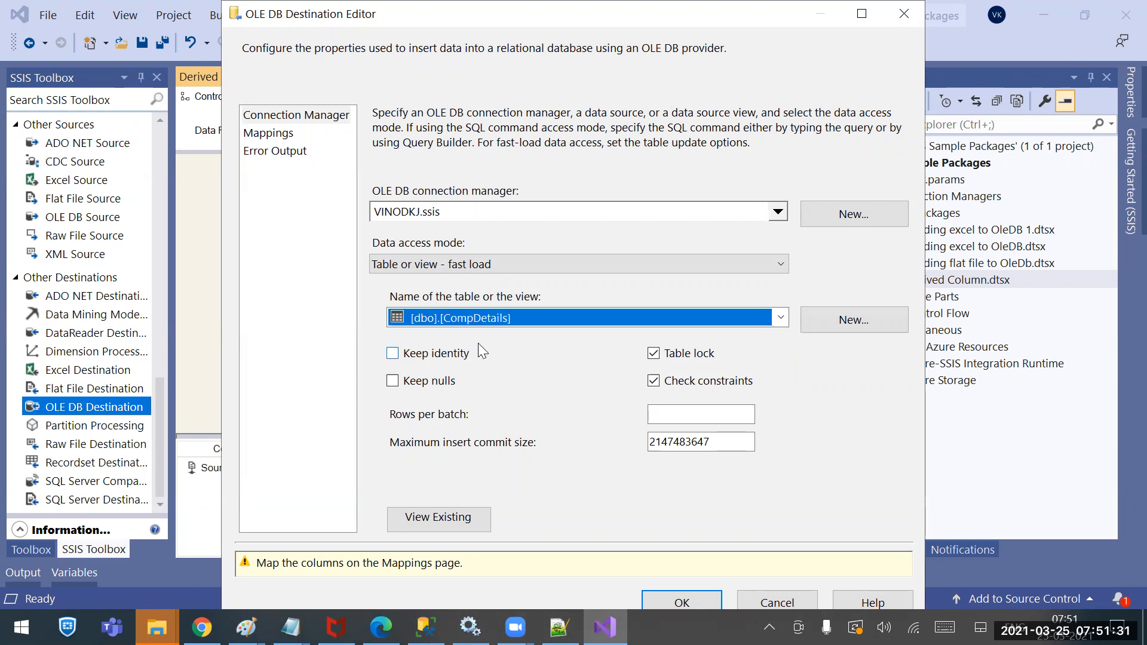
left_click(278, 134)
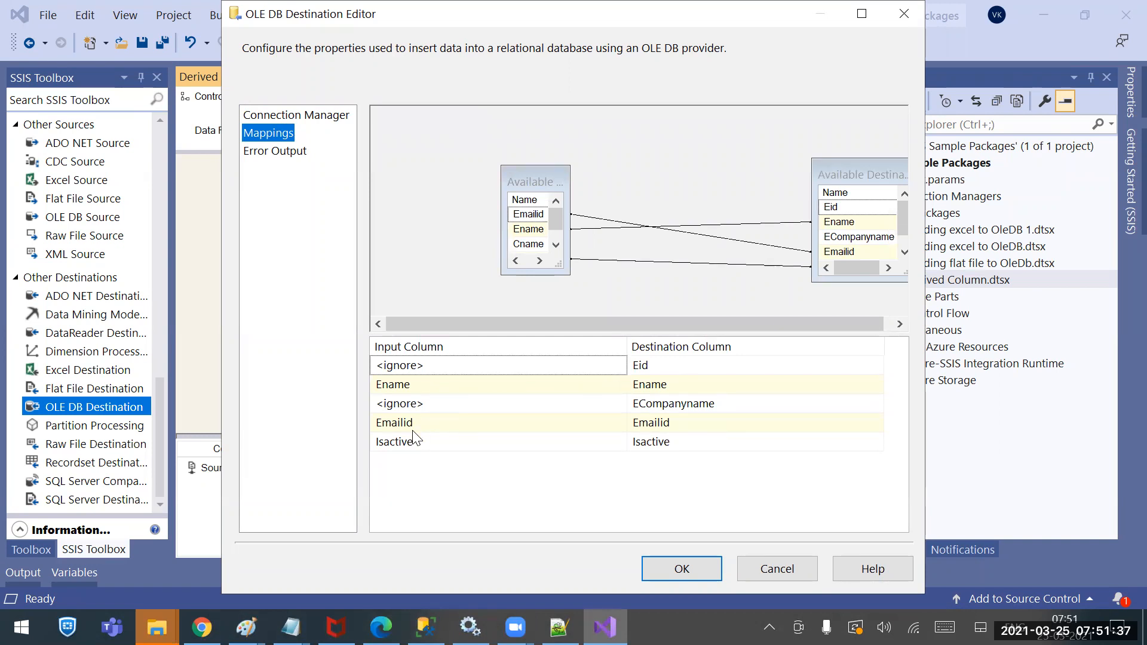
mouse_move(450, 446)
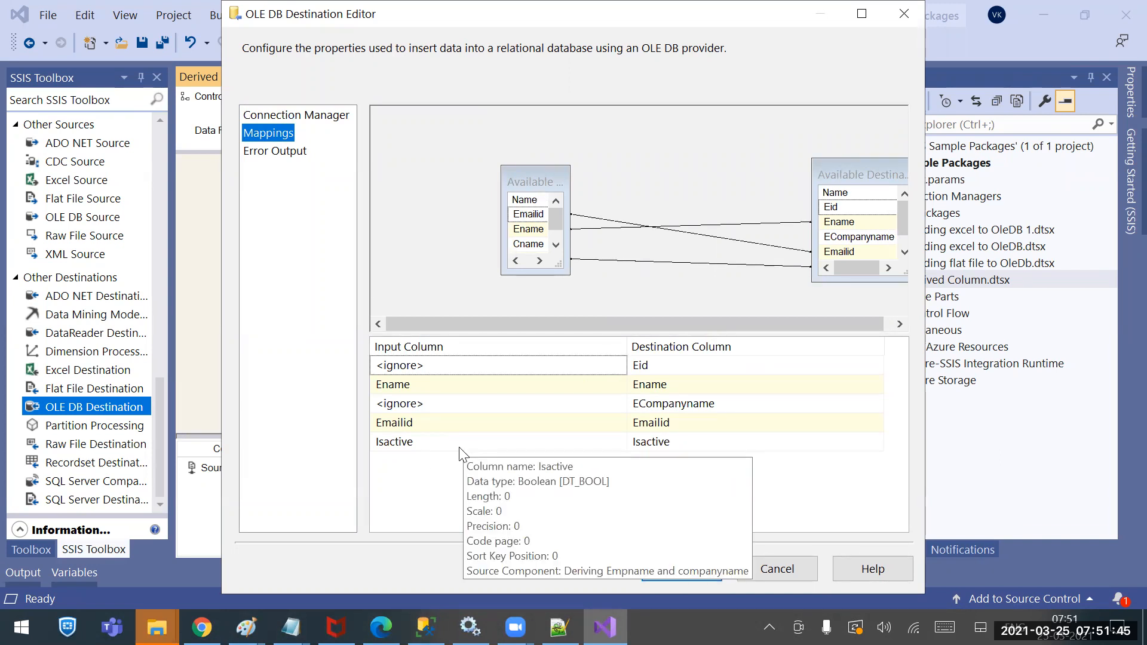
left_click(439, 472)
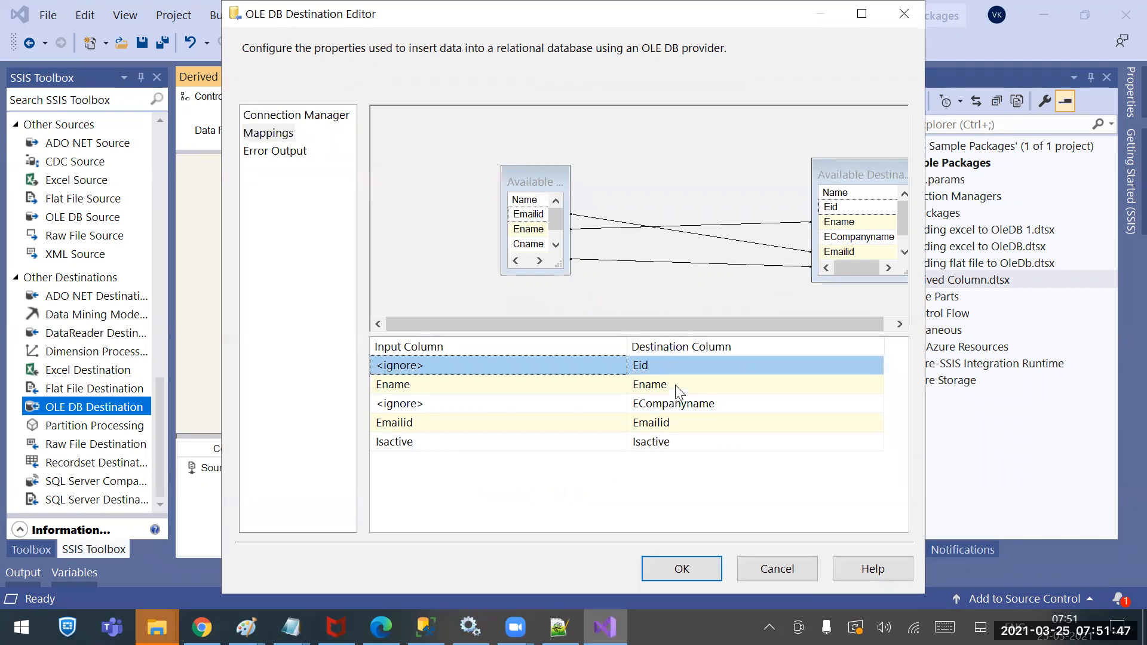
left_click(605, 401)
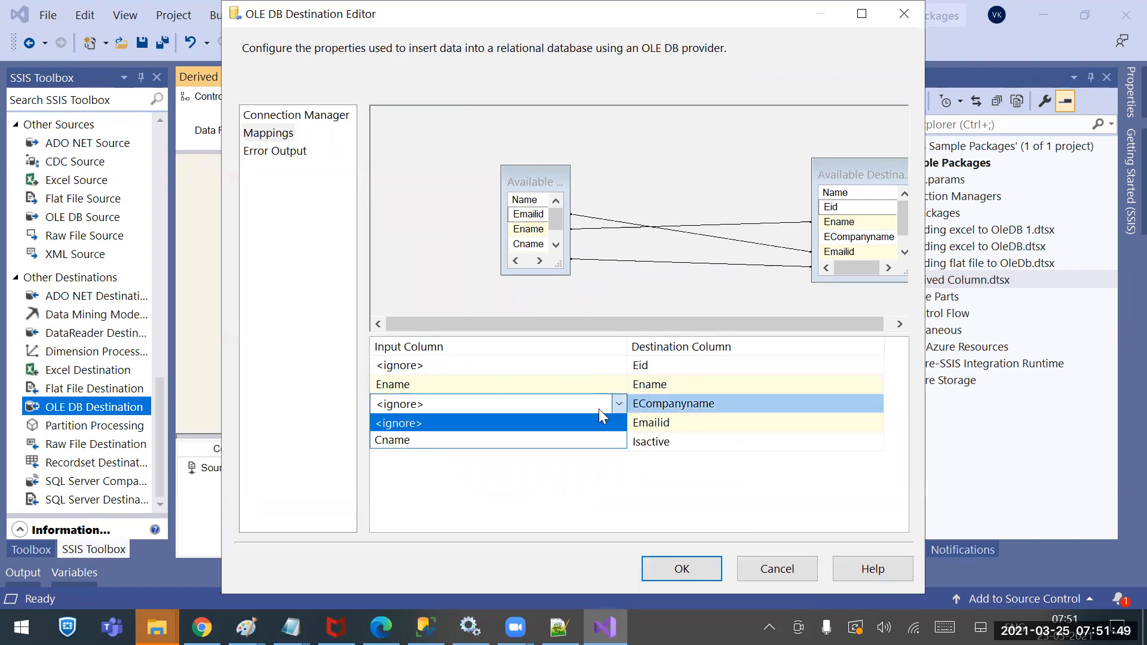
left_click(399, 440)
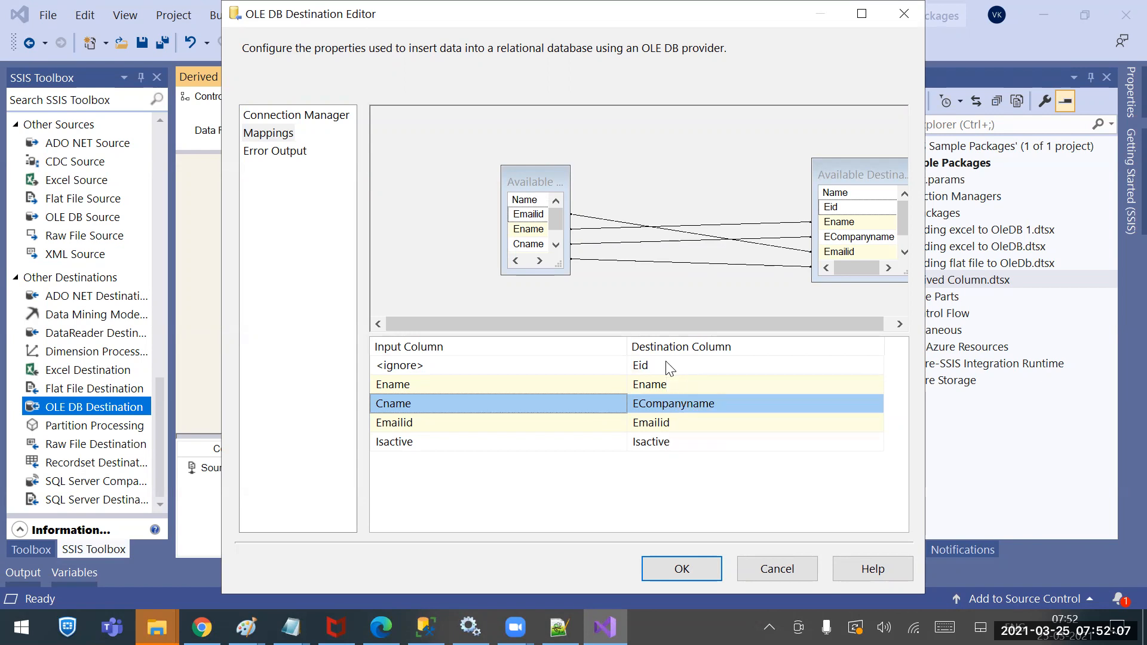
Browse the Eid input choices, leaving Eid unmapped
left_click(556, 366)
left_click(556, 365)
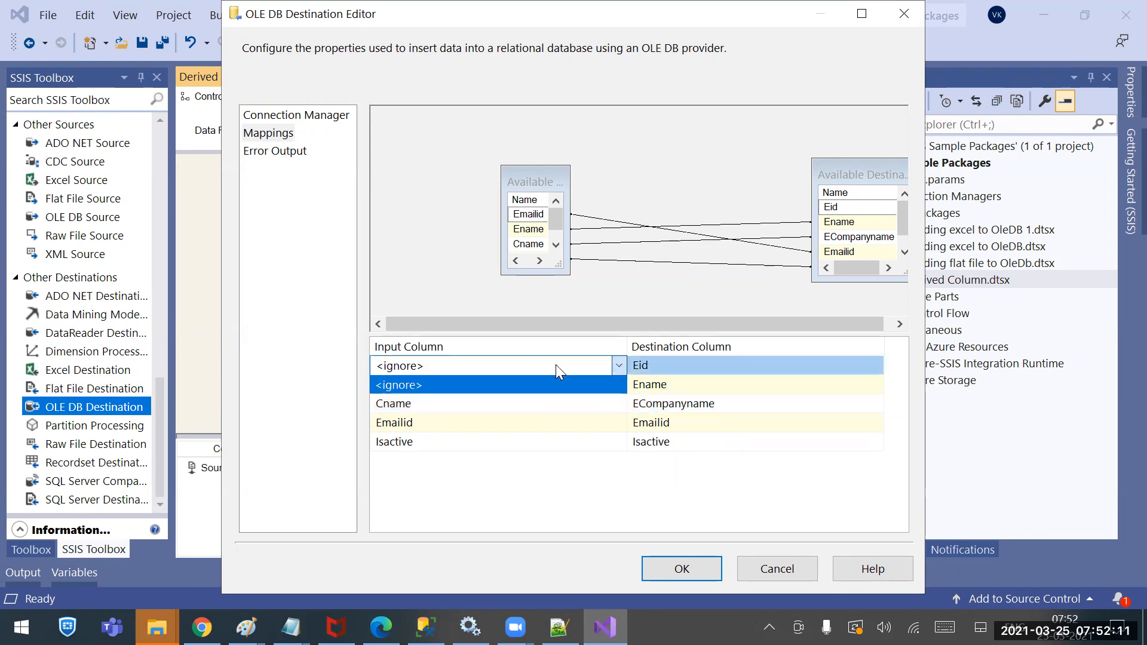
left_click(555, 366)
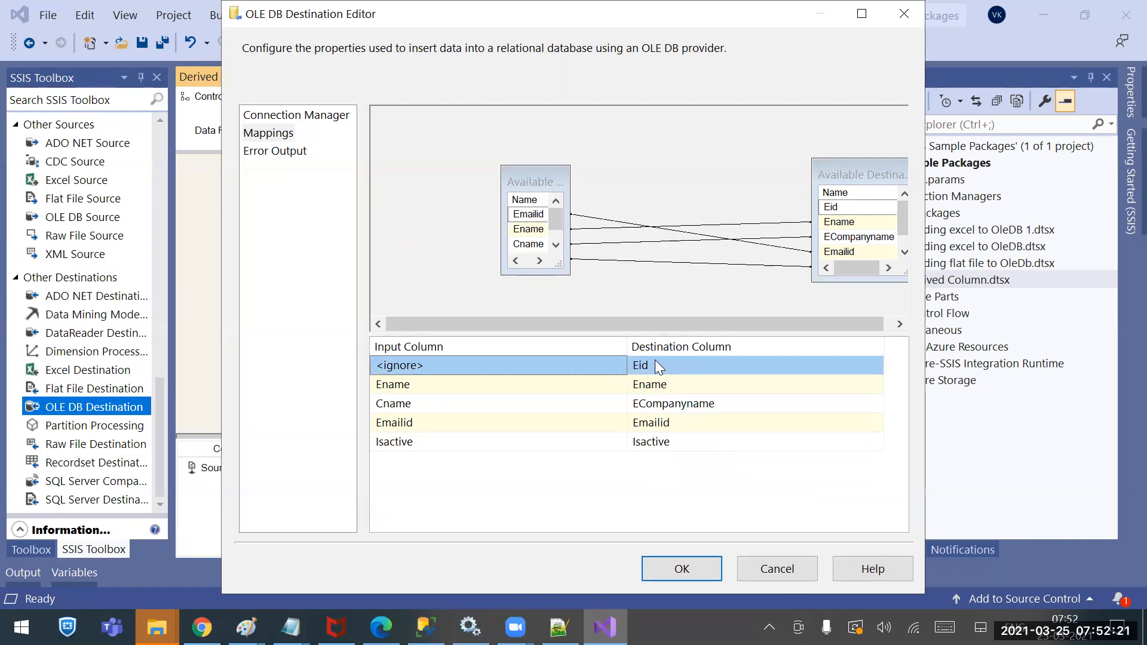
left_click(615, 364)
left_click(616, 364)
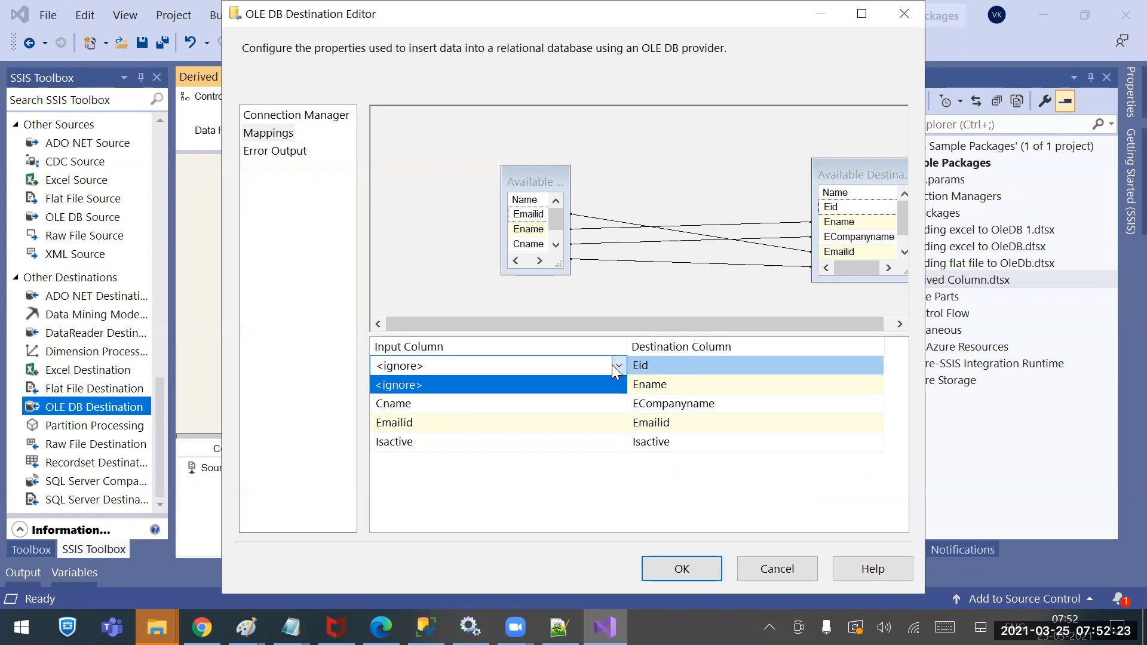
left_click(494, 406)
Set ECompanyname to <ignore>, map Cname into Eid, and confirm with OK
left_click(513, 407)
left_click(515, 403)
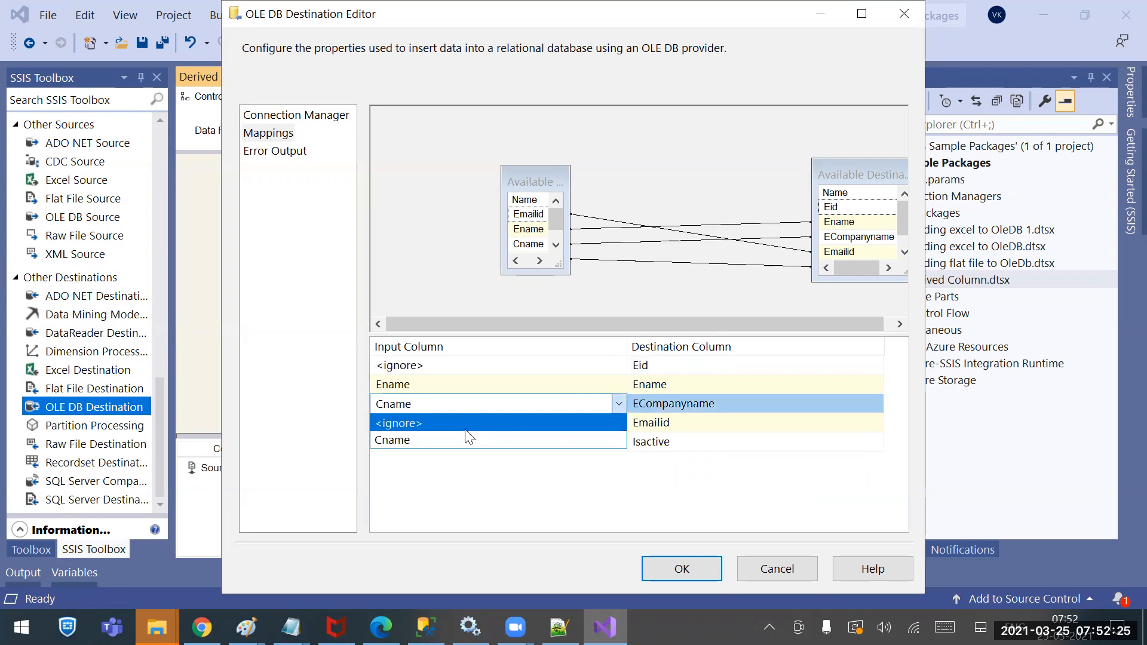
left_click(453, 422)
left_click(591, 348)
left_click(595, 364)
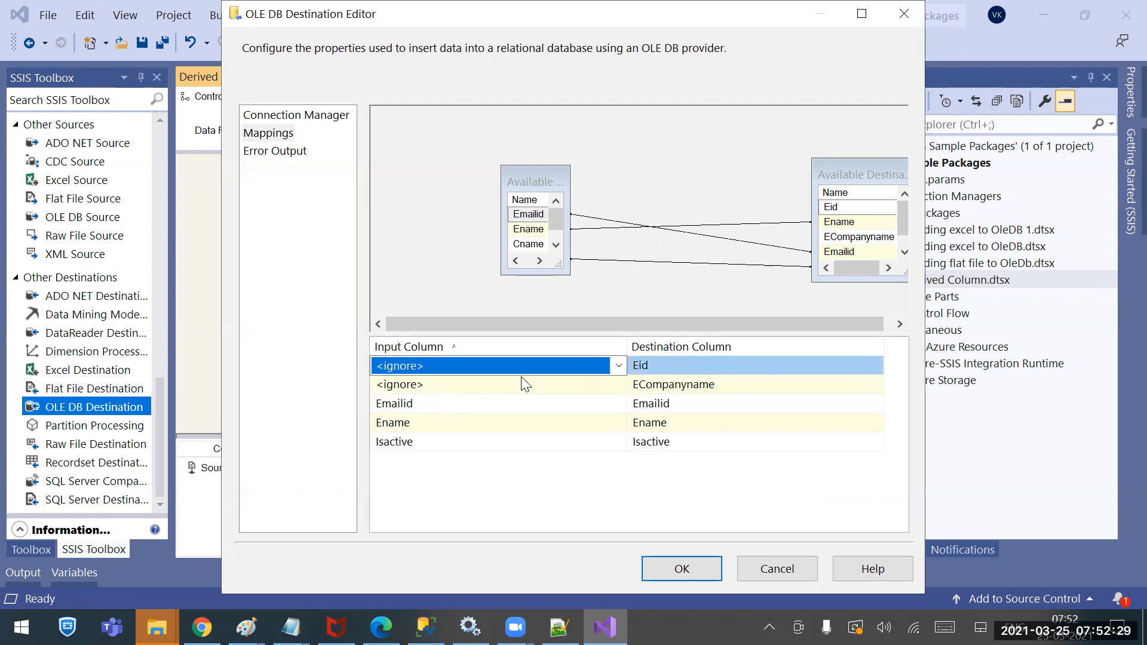
left_click(621, 362)
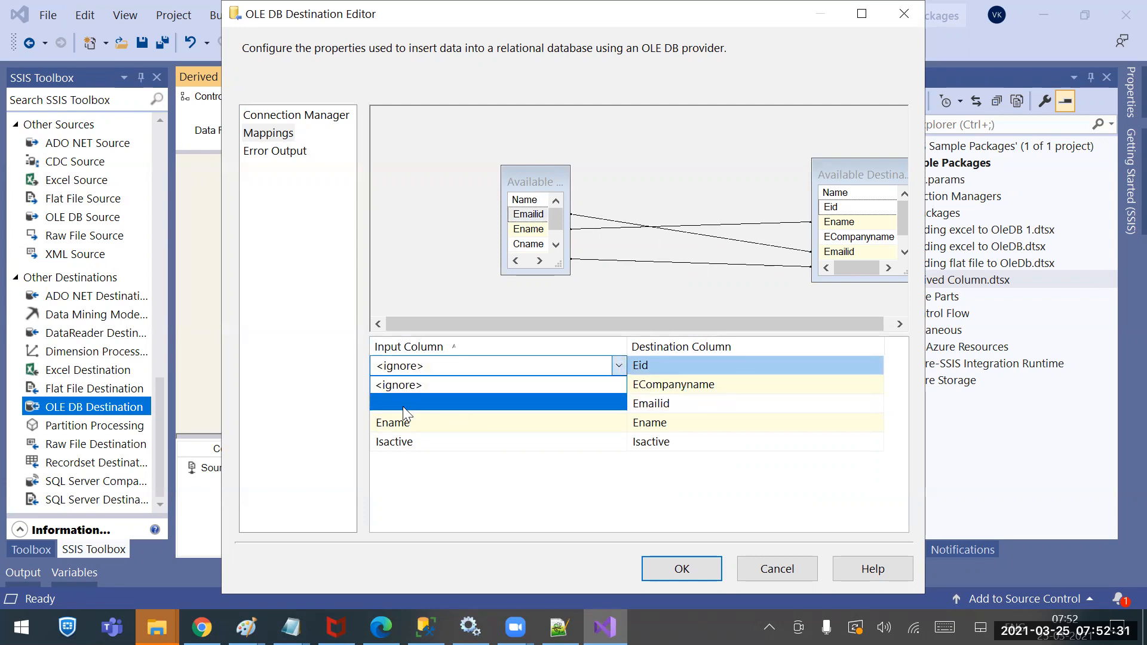
left_click(400, 404)
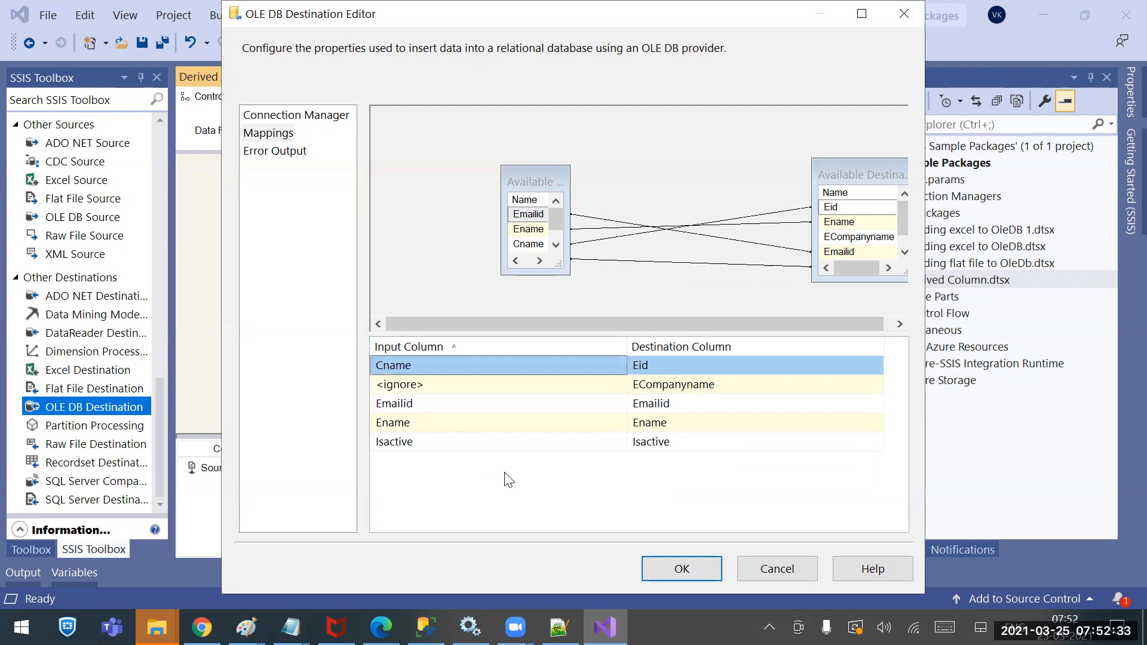
left_click(667, 567)
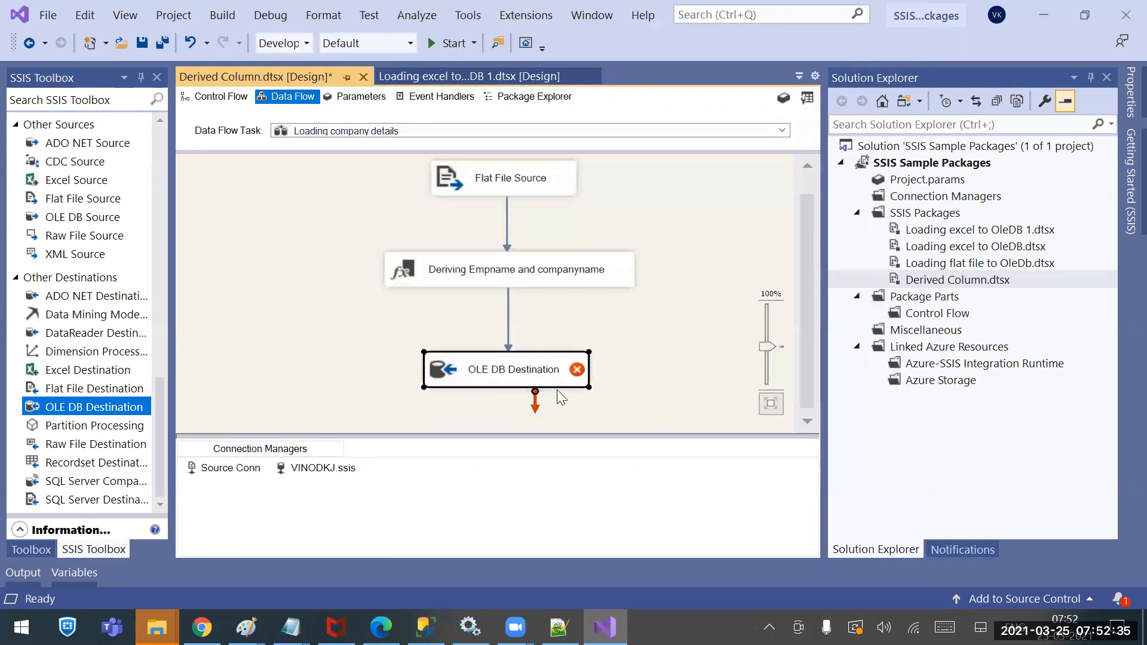
Read the read-only Eid insert error on OLE DB Destination and reopen its editor
mouse_move(579, 372)
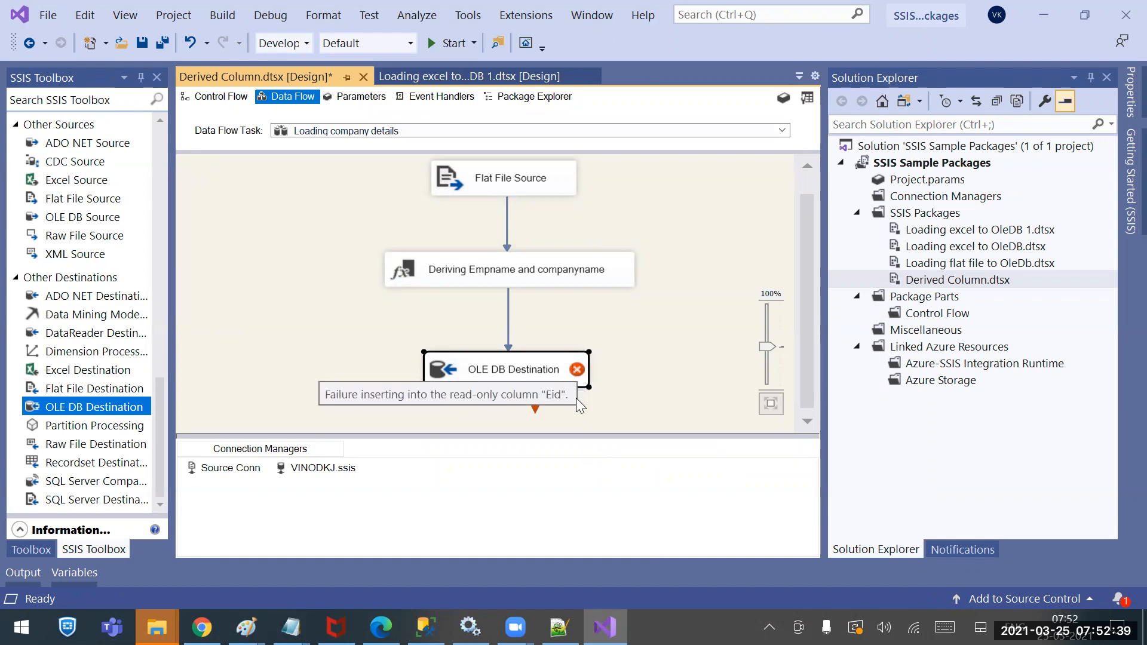
left_click(589, 402)
mouse_move(576, 369)
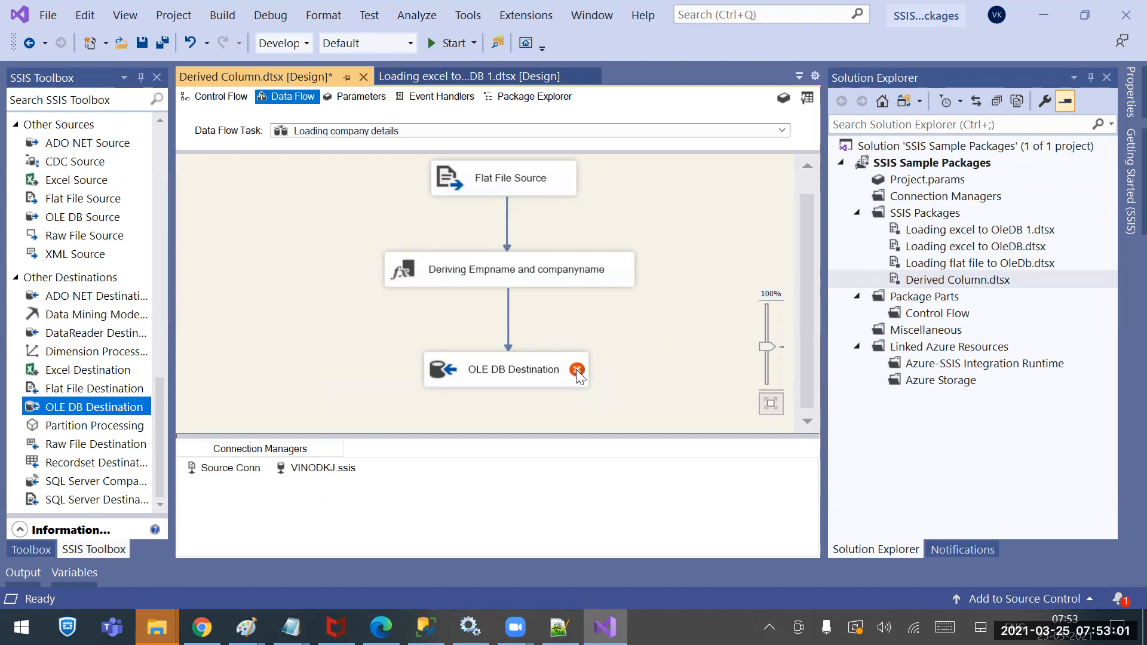
double_click(508, 368)
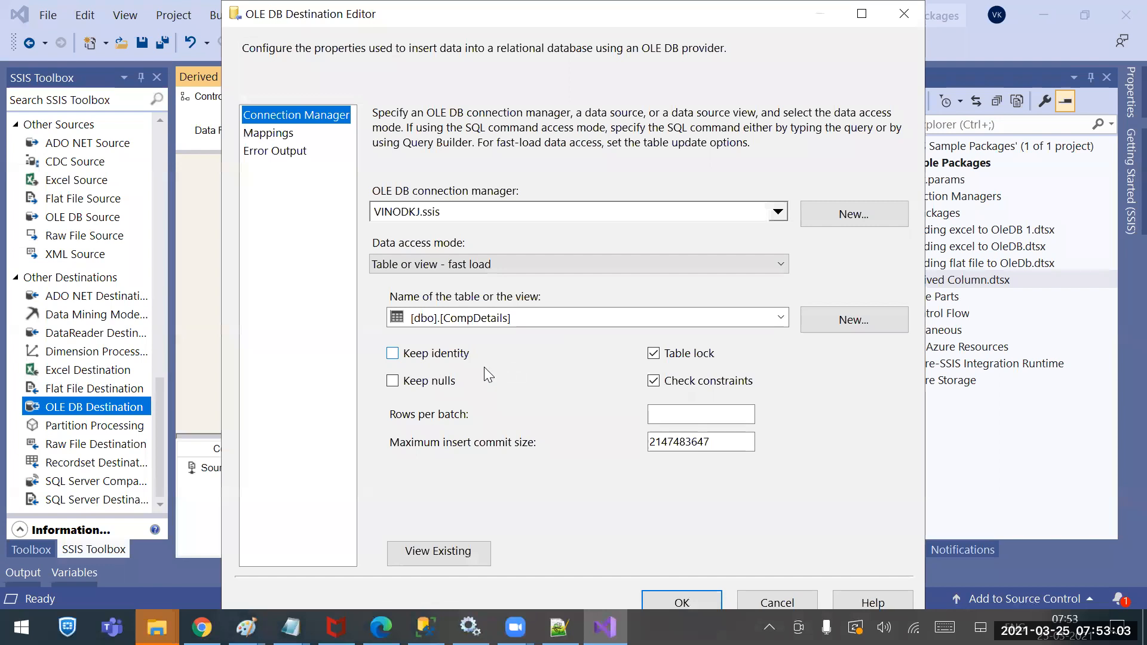
Turn Keep identity on, confirm, then reopen the editor and turn it off
left_click(395, 355)
left_click(699, 597)
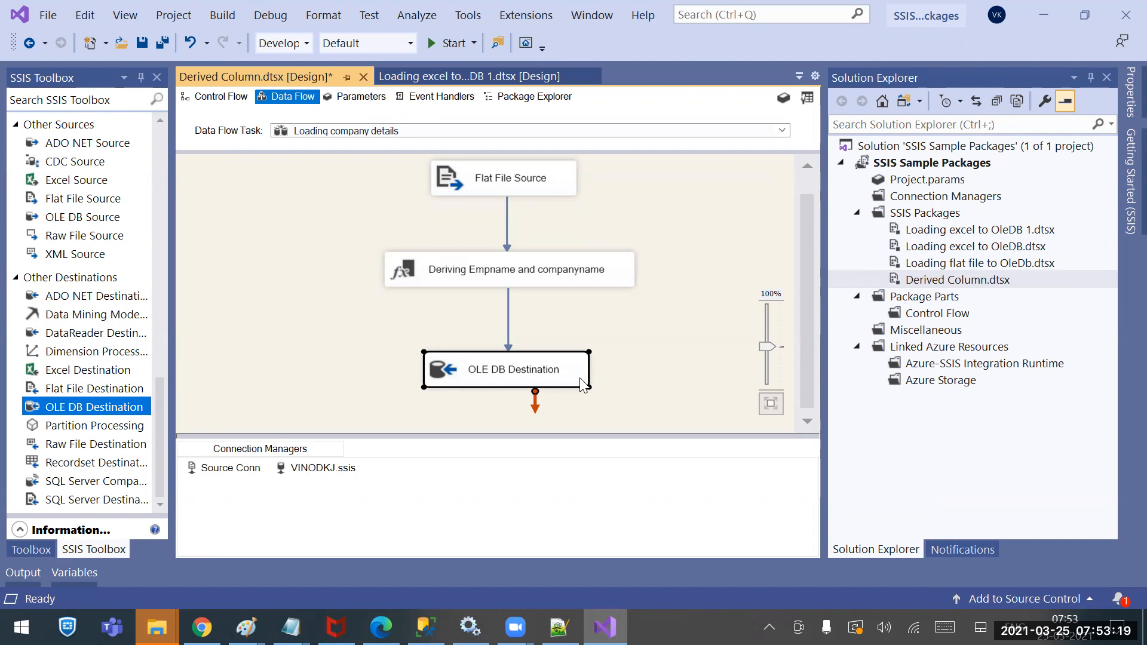
double_click(514, 369)
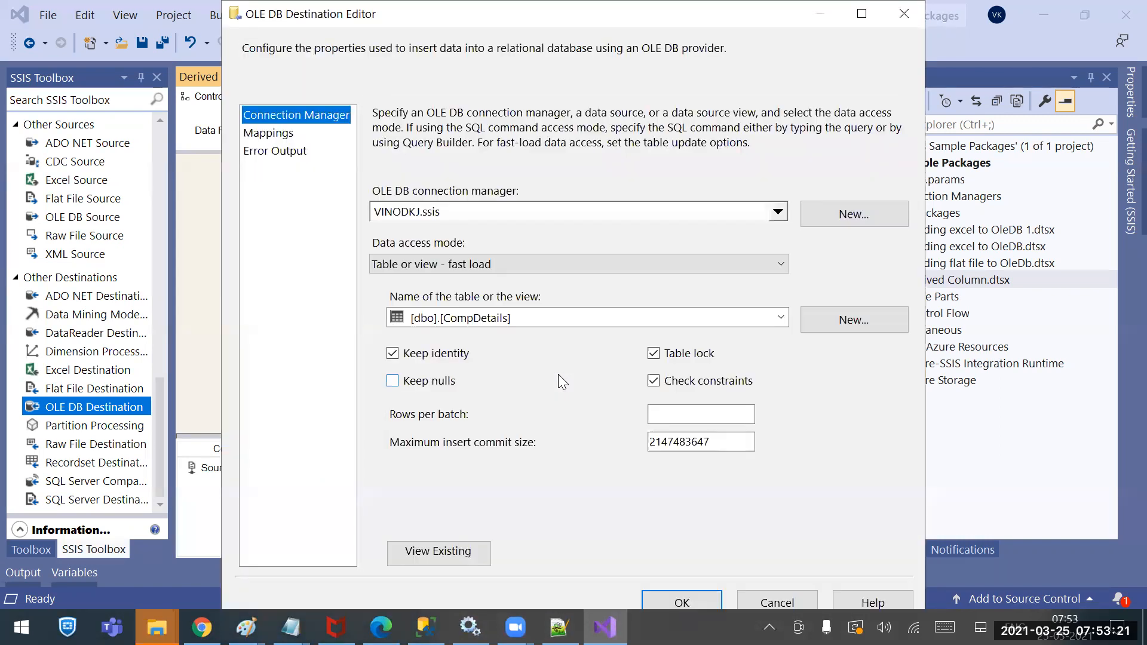
left_click(392, 354)
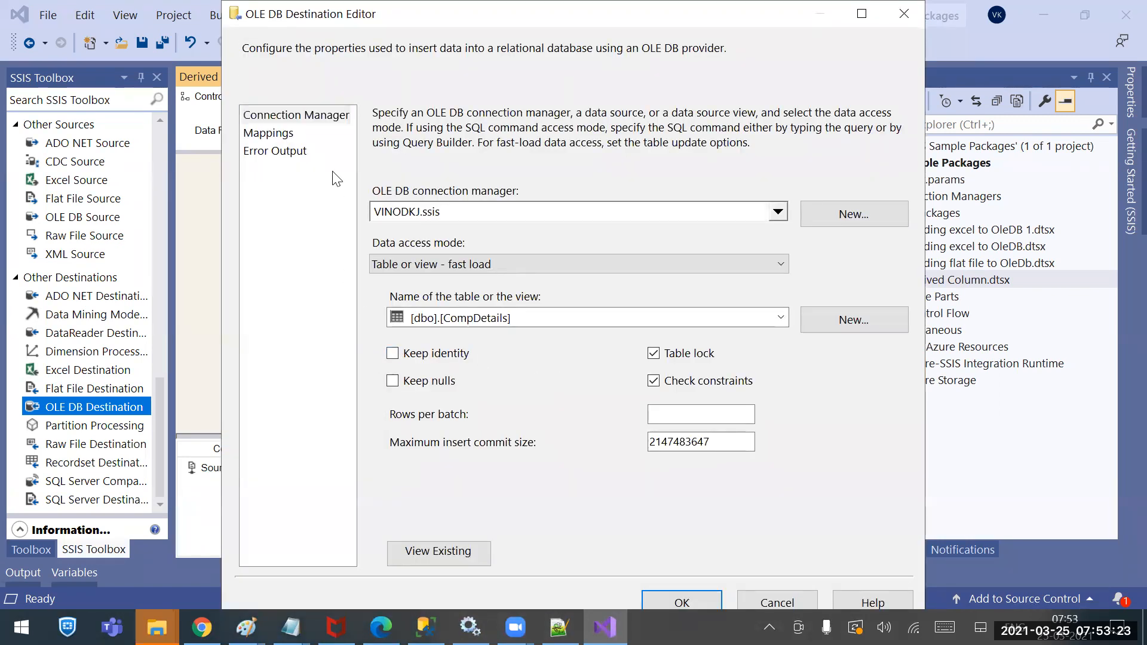
Set Eid to <ignore>, map Cname to ECompanyname, and confirm with OK
left_click(278, 136)
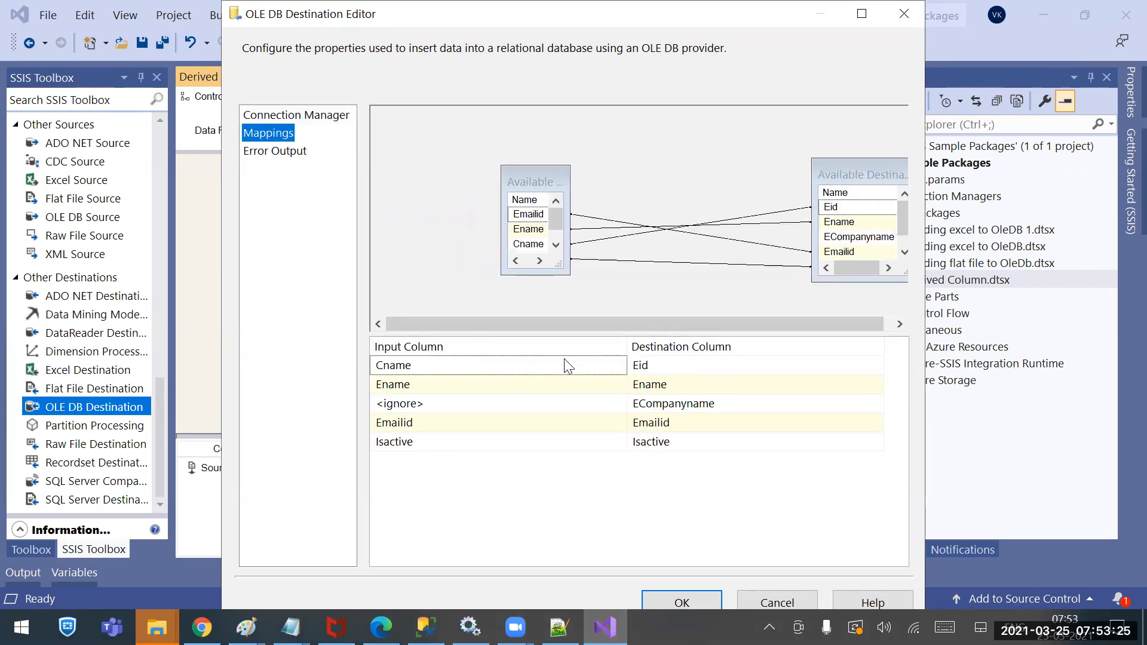
left_click(595, 366)
left_click(442, 386)
left_click(514, 403)
left_click(511, 398)
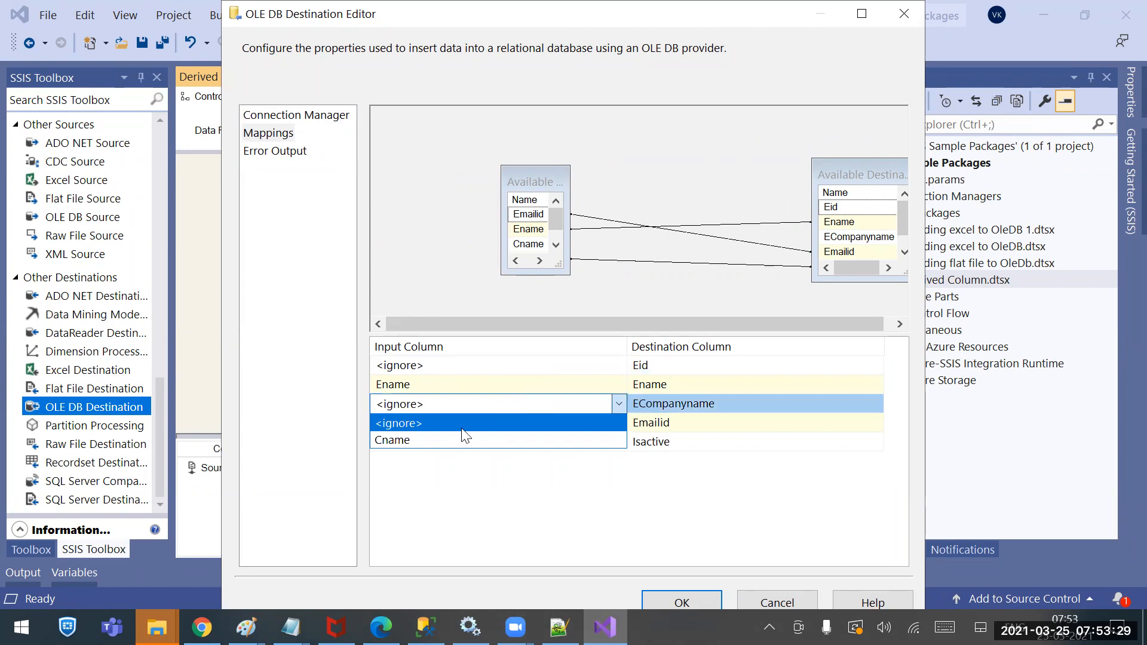
left_click(418, 439)
left_click(569, 511)
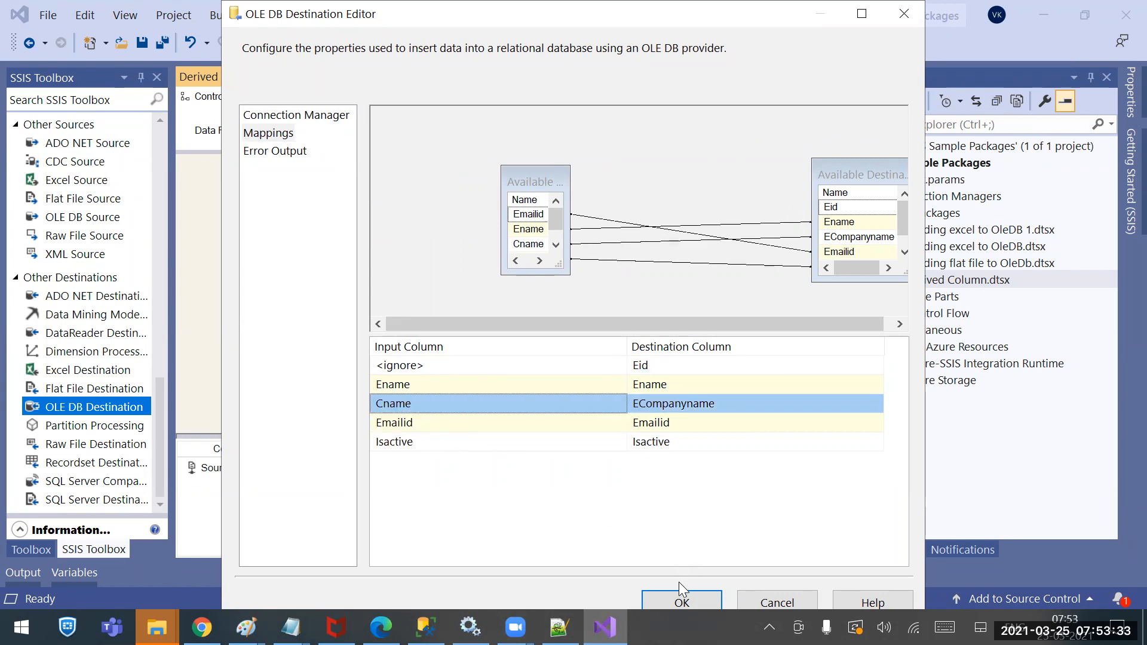
left_click(670, 603)
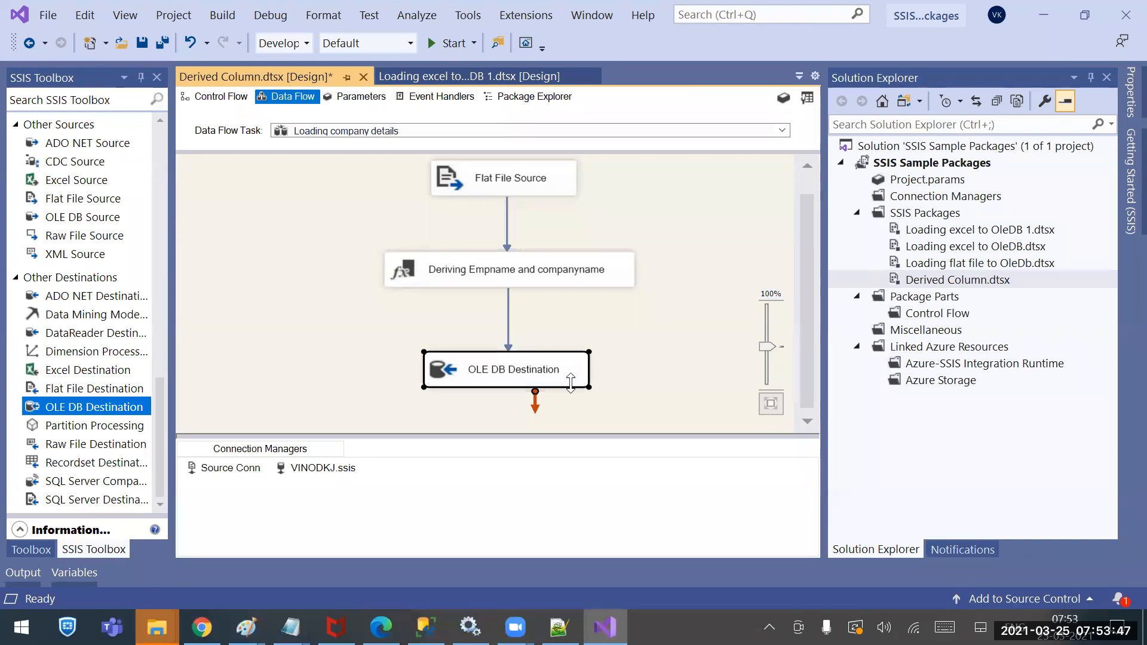
Save the package and run it, moving all 6 rows to the OLE DB Destination
key("ctrl+s")
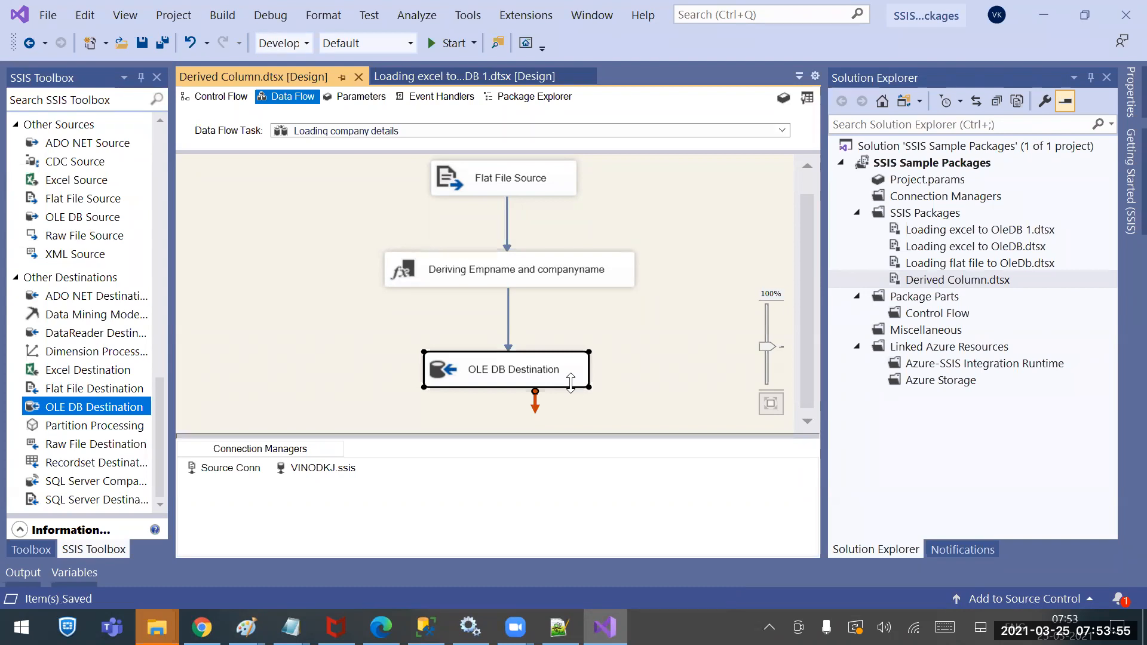
left_click(257, 245)
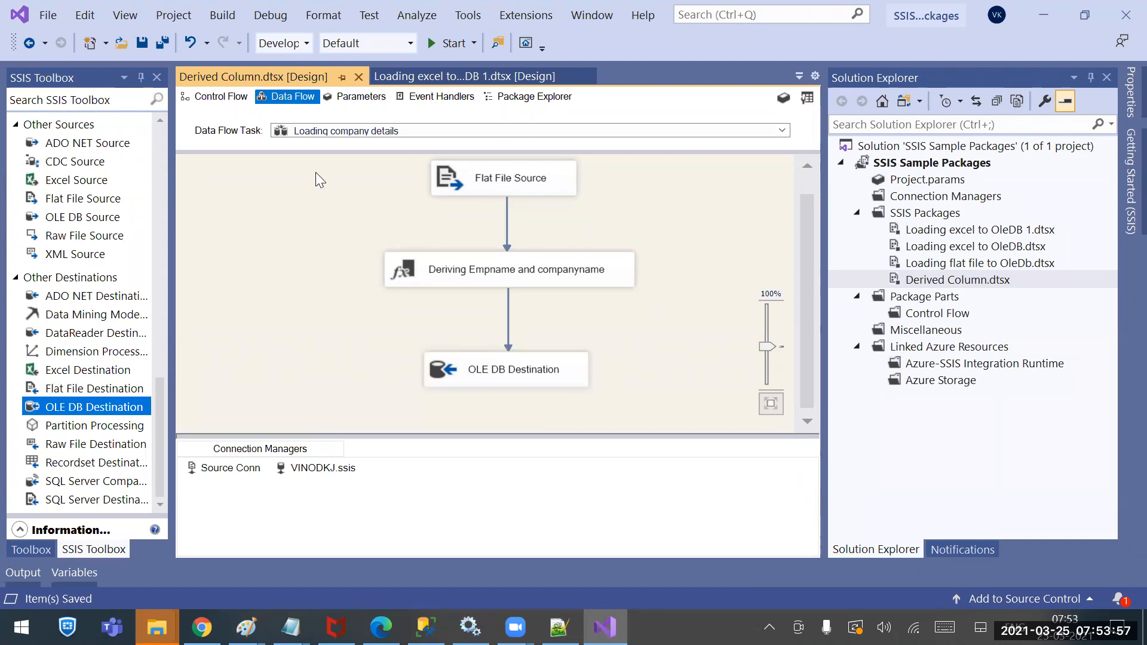
left_click(451, 43)
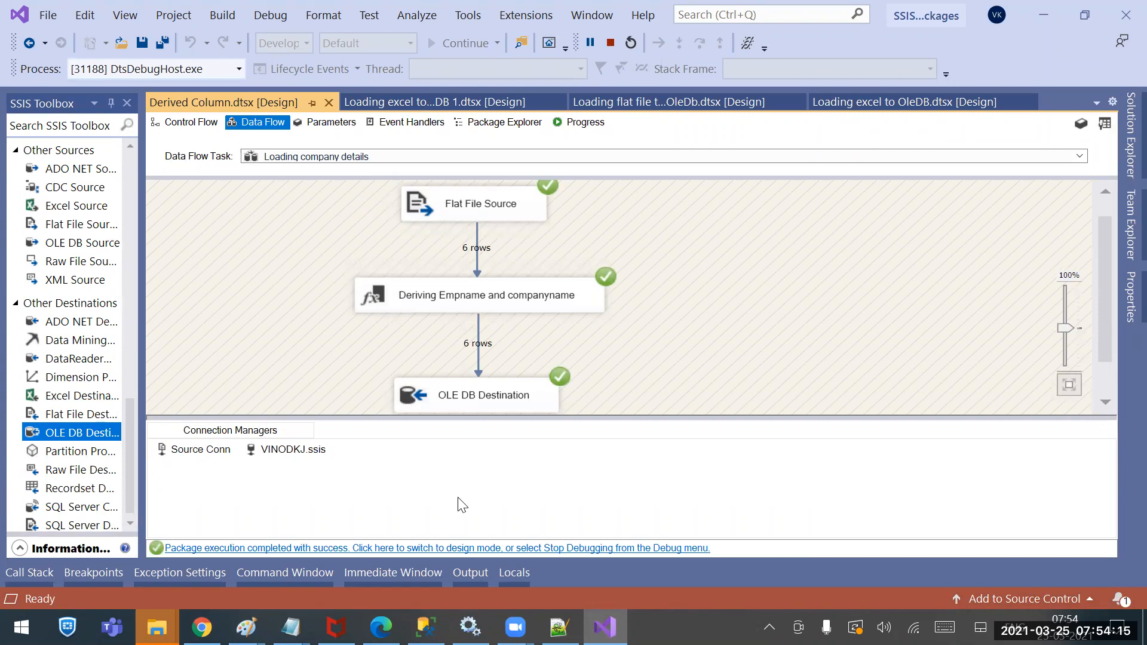
In SSMS, write and execute SELECT * FROM CompDetails below the CREATE TABLE script
left_click(424, 628)
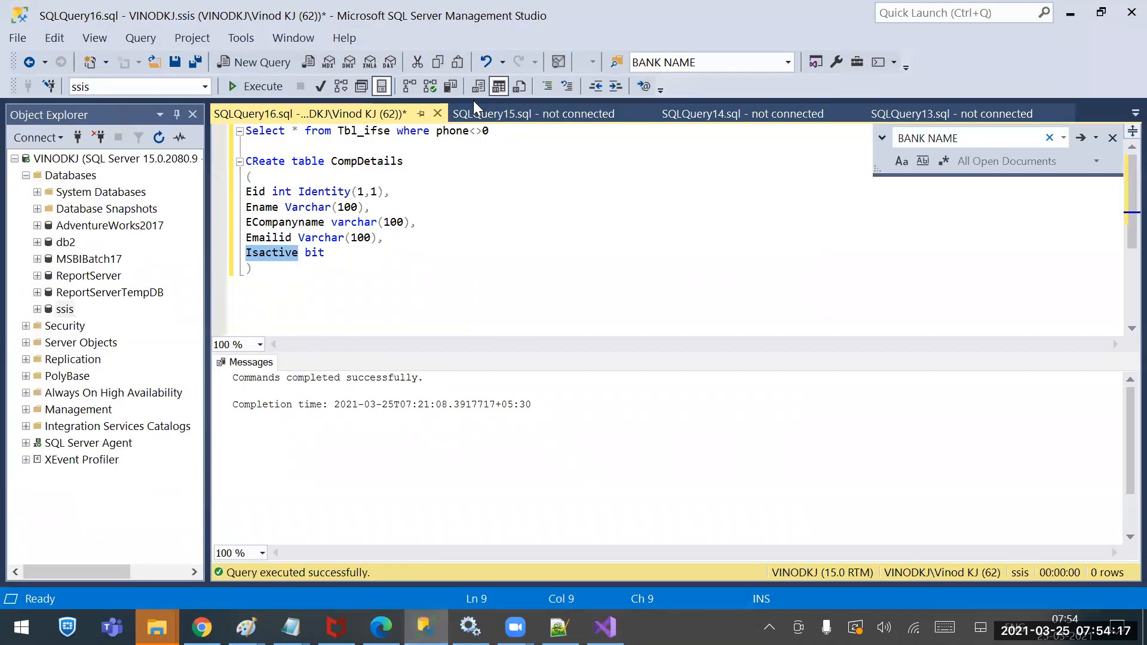
double_click(353, 163)
key("ctrl+c")
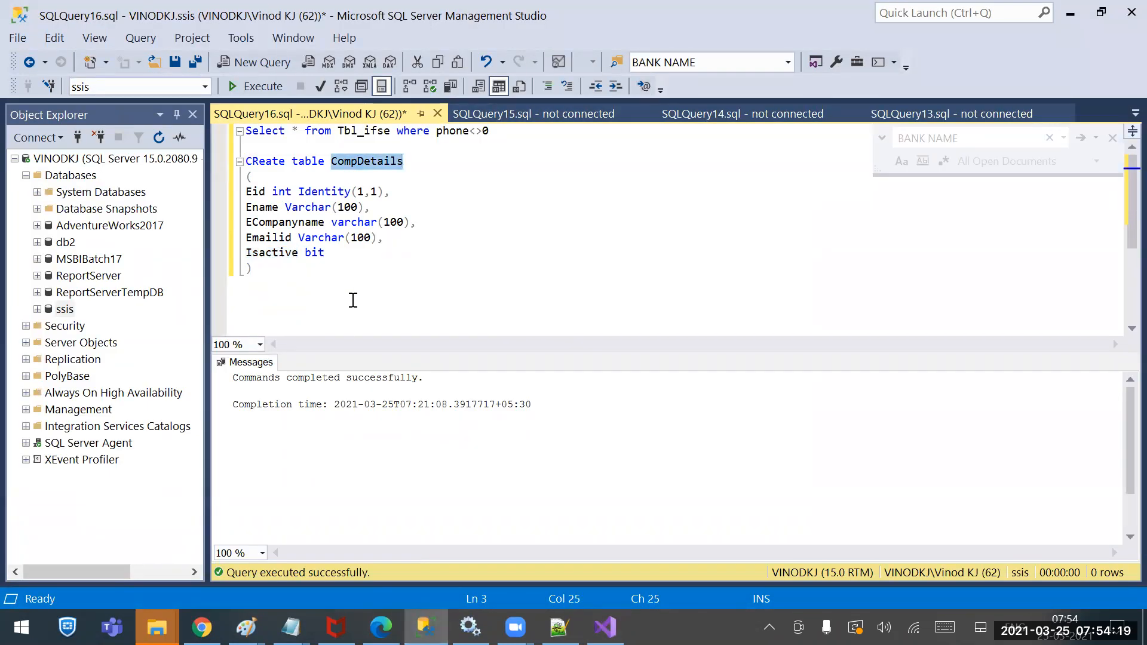
left_click(352, 300)
key("Return")
key("Return")
type("Se")
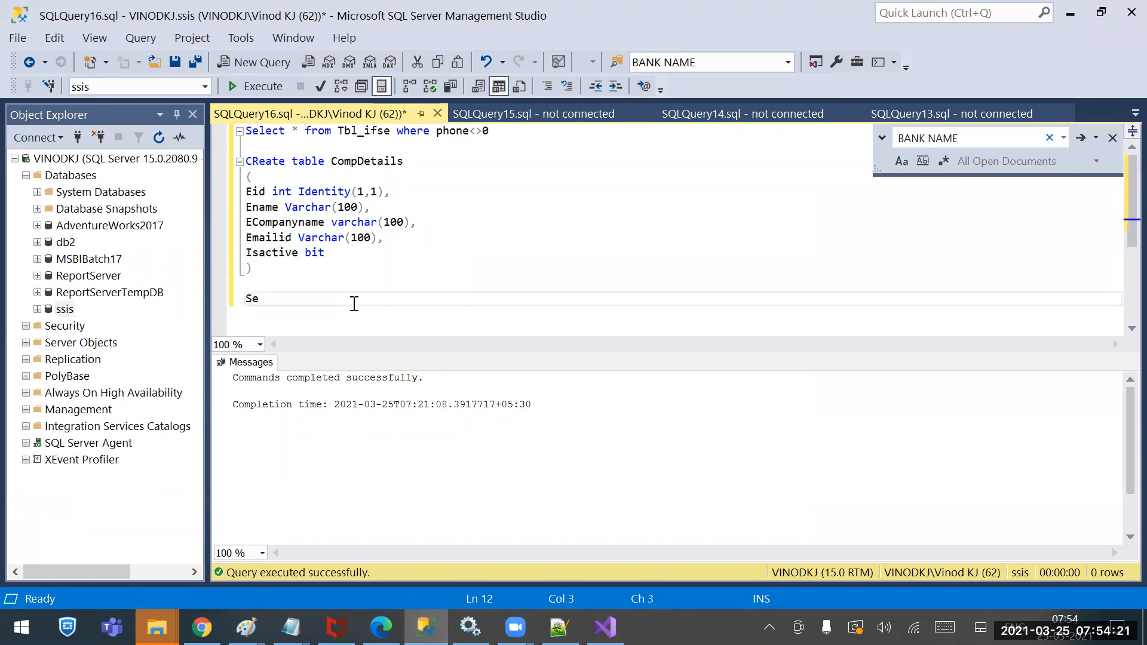
type("lect * from m")
key("ctrl+v")
key("ctrl+z")
key("BackSpace")
key("ctrl+v")
key("shift+Up")
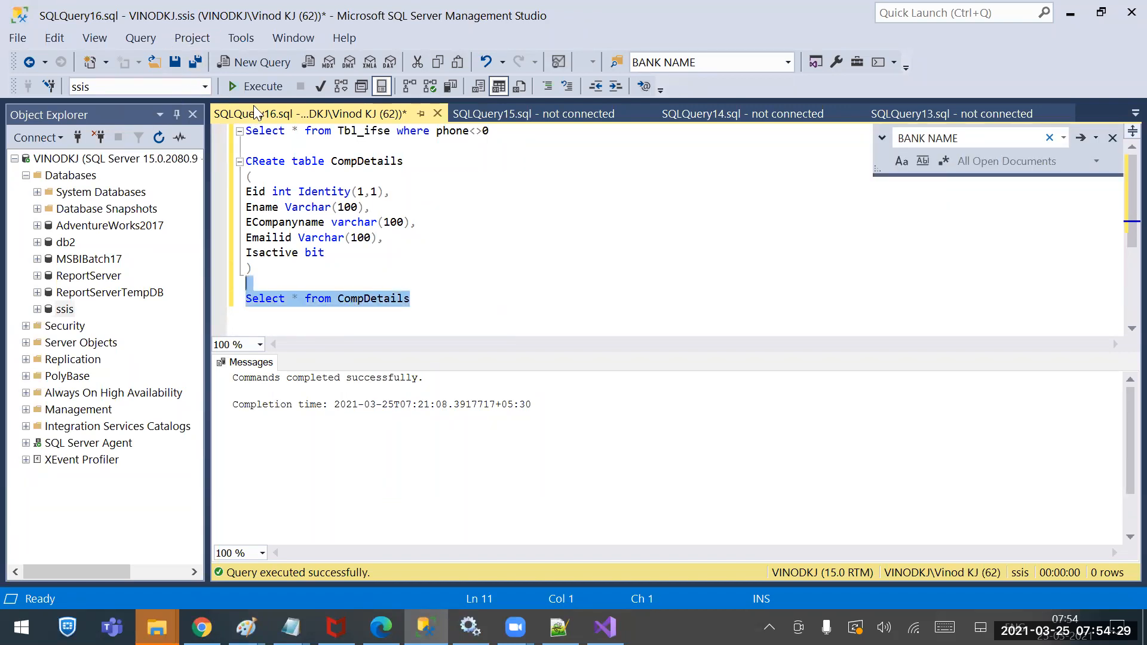
left_click(256, 86)
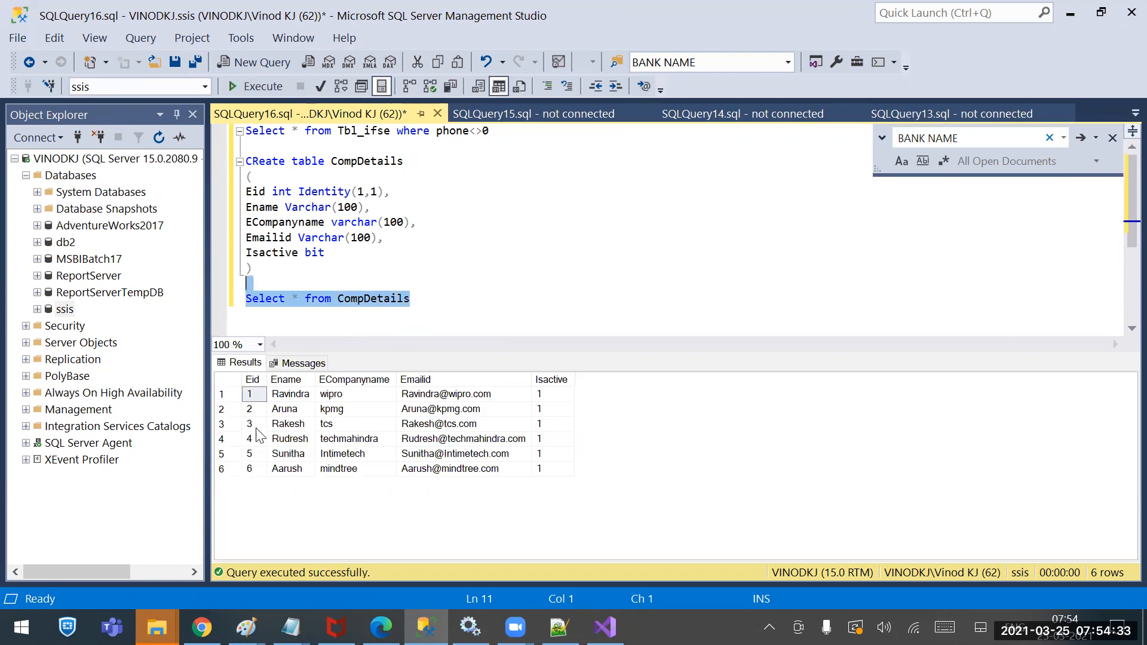
Inspect the Eid, Ename, ECompanyname, Emailid and Isactive values of the six returned rows
left_click_drag(250, 409, 262, 492)
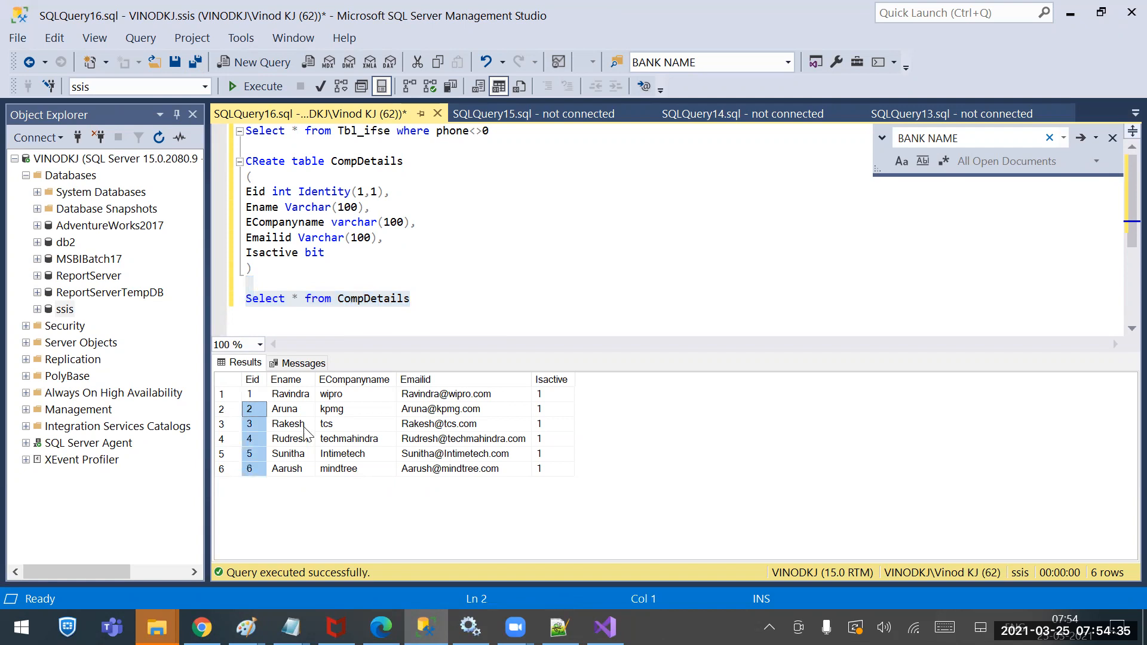
left_click_drag(307, 396, 303, 496)
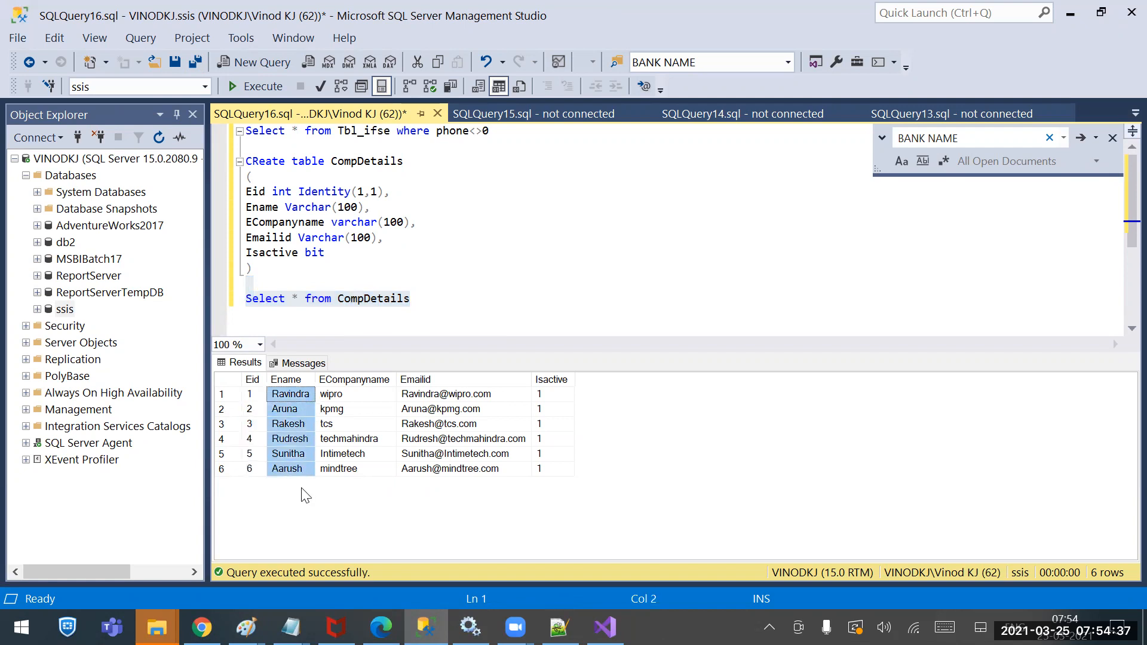
left_click_drag(338, 399, 348, 482)
left_click_drag(426, 399, 436, 485)
left_click_drag(548, 394, 223, 485)
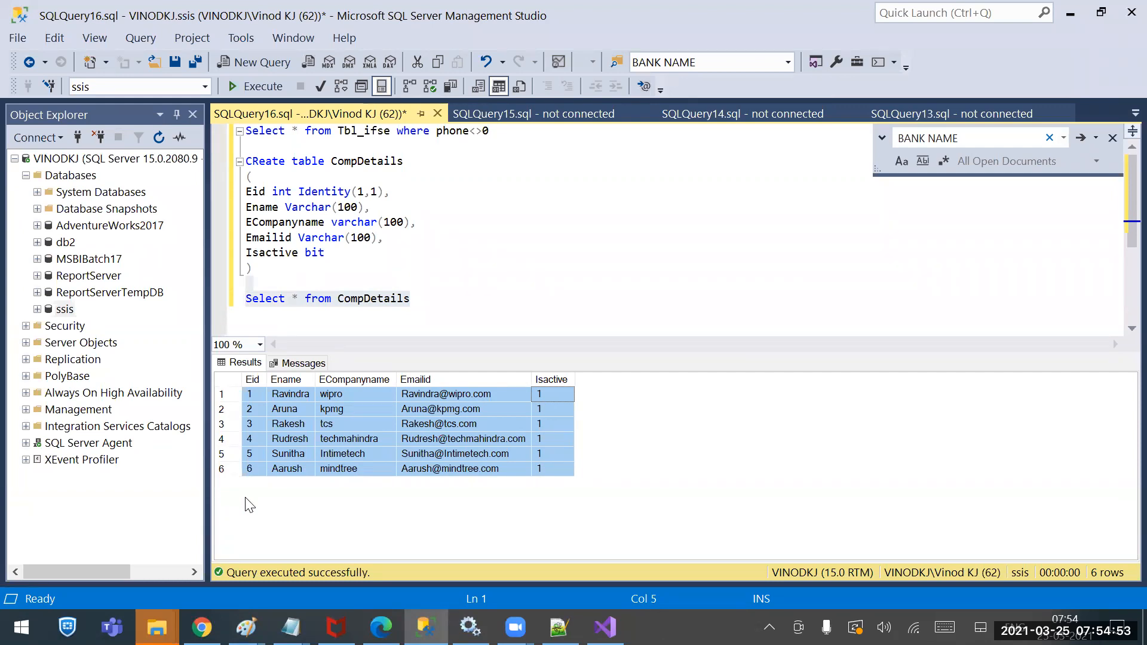
mouse_move(605, 627)
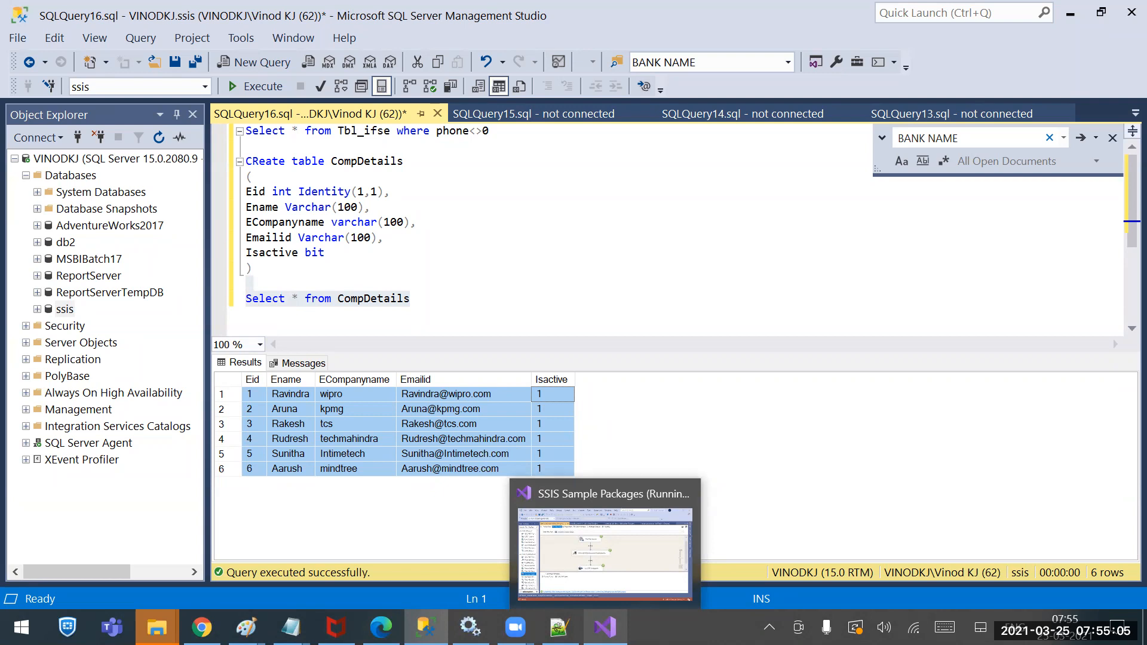
Close the two loading-package tabs, save the Derived Column package, and stop debugging
left_click(604, 553)
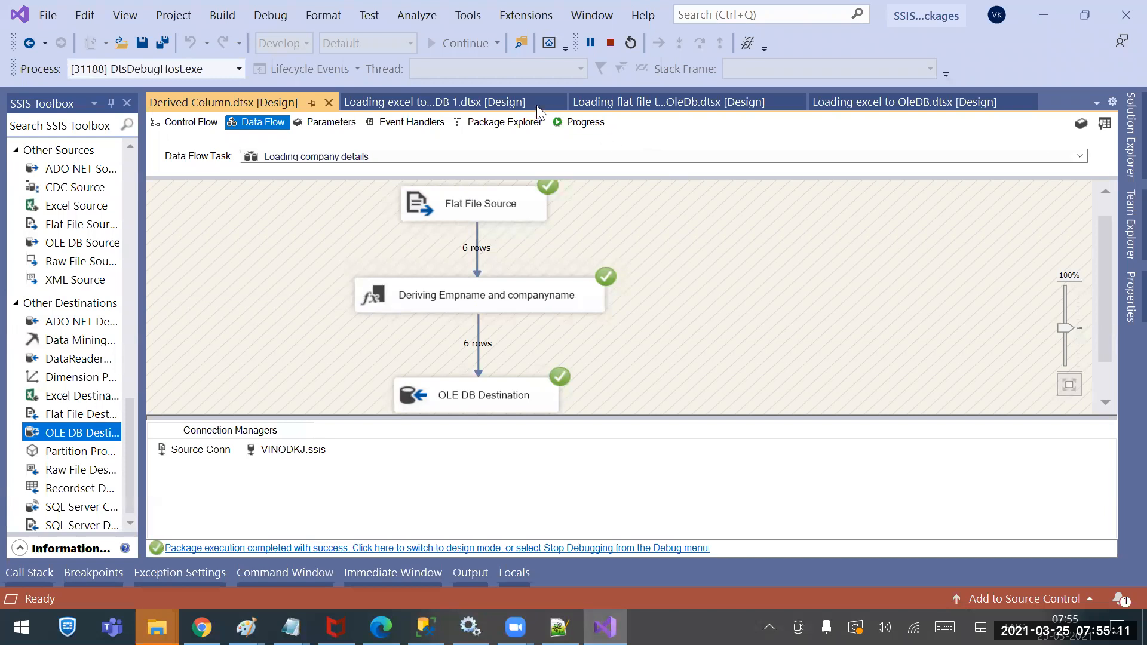
left_click(557, 102)
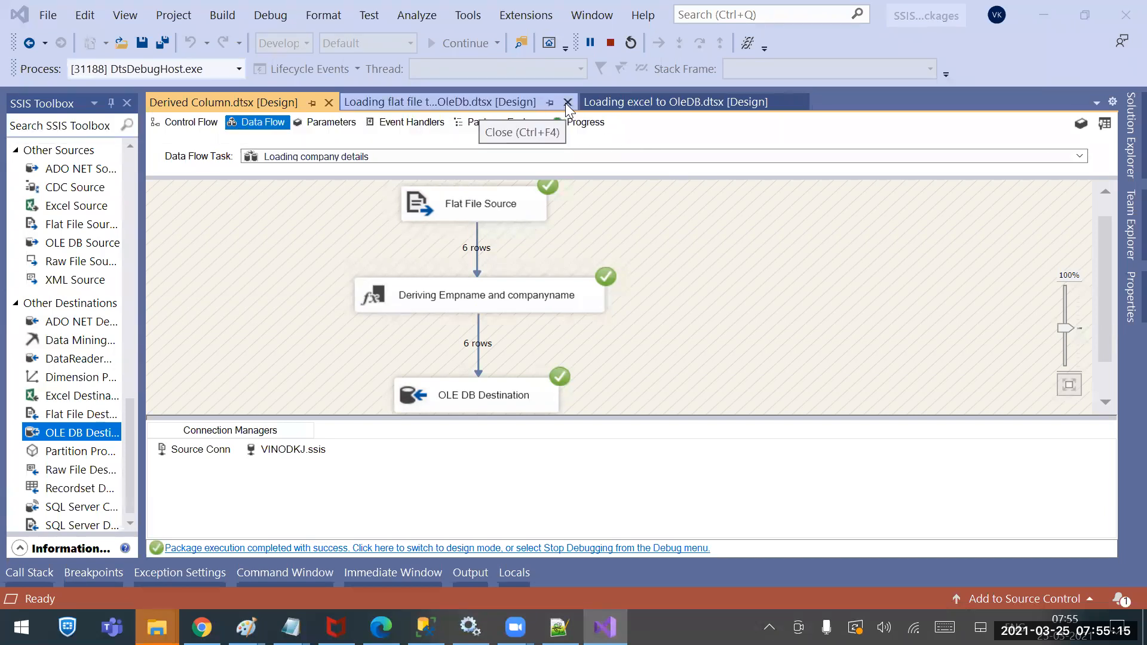
left_click(567, 102)
left_click(559, 103)
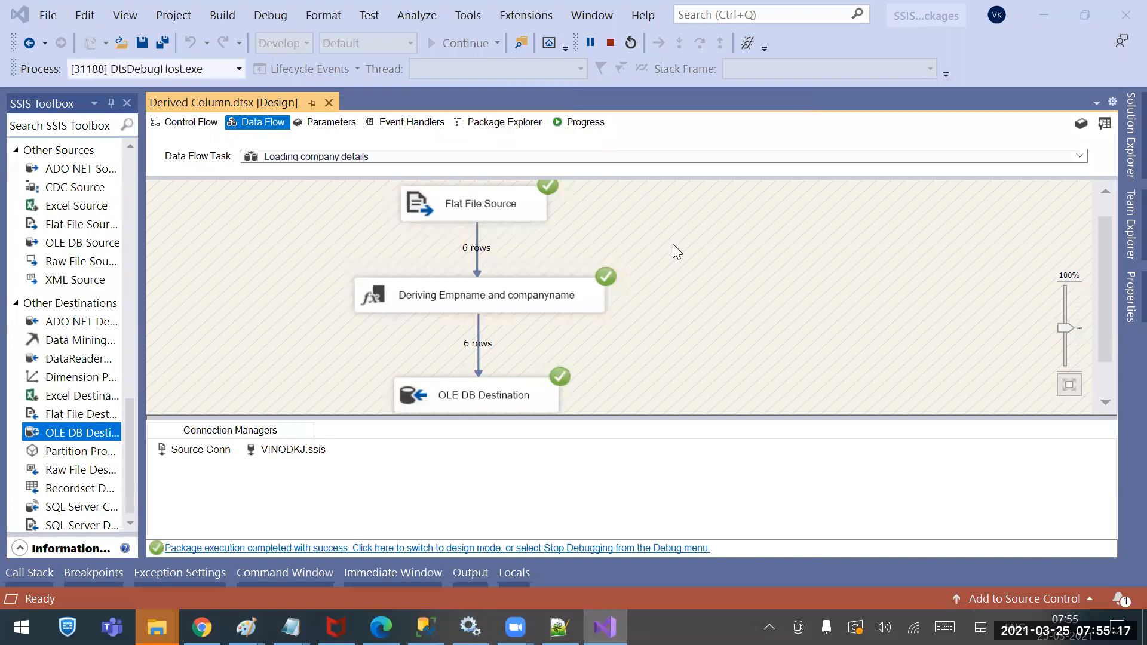
key("ctrl+s")
left_click(610, 45)
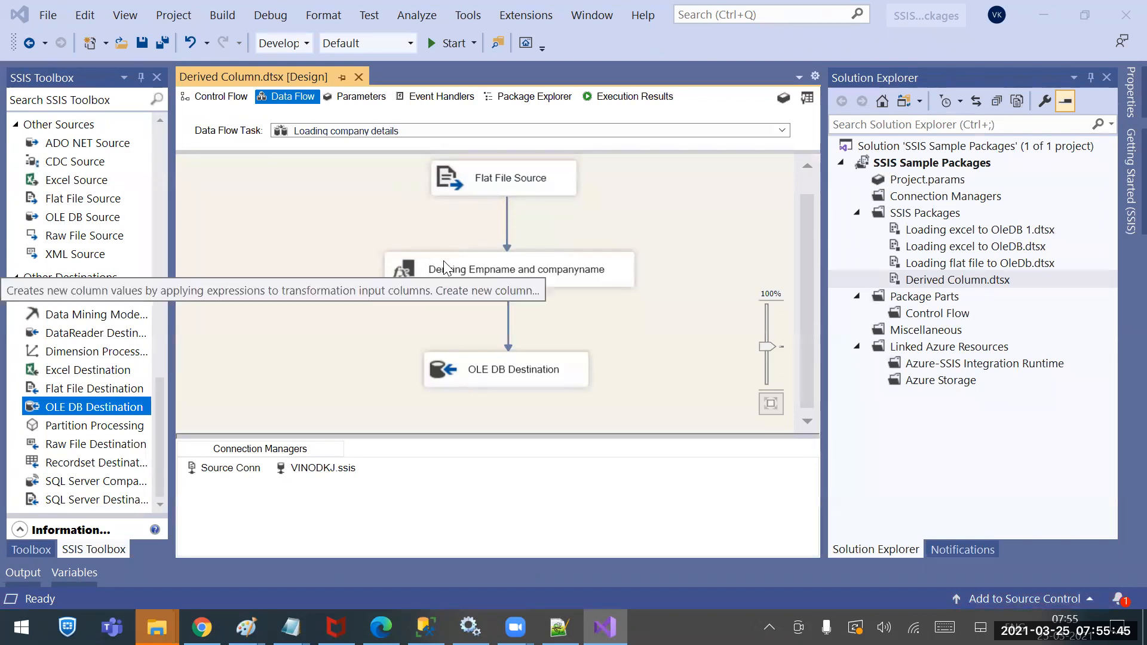
Delete the OLE DB Destination from the Derived Column data flow
left_click(490, 378)
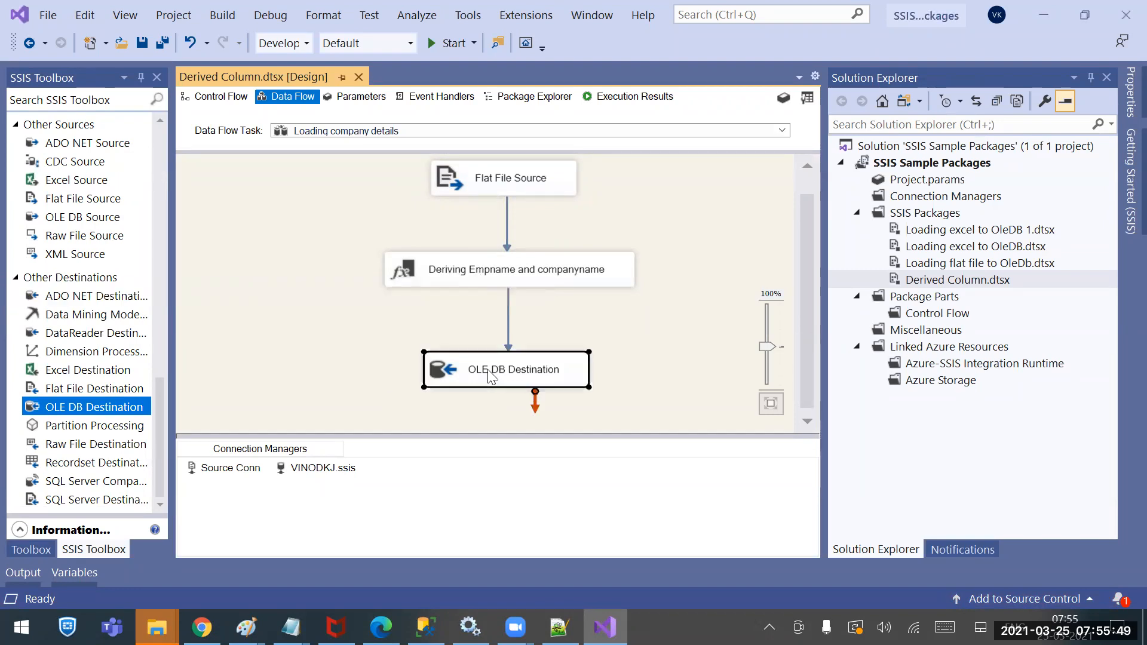
key("Delete")
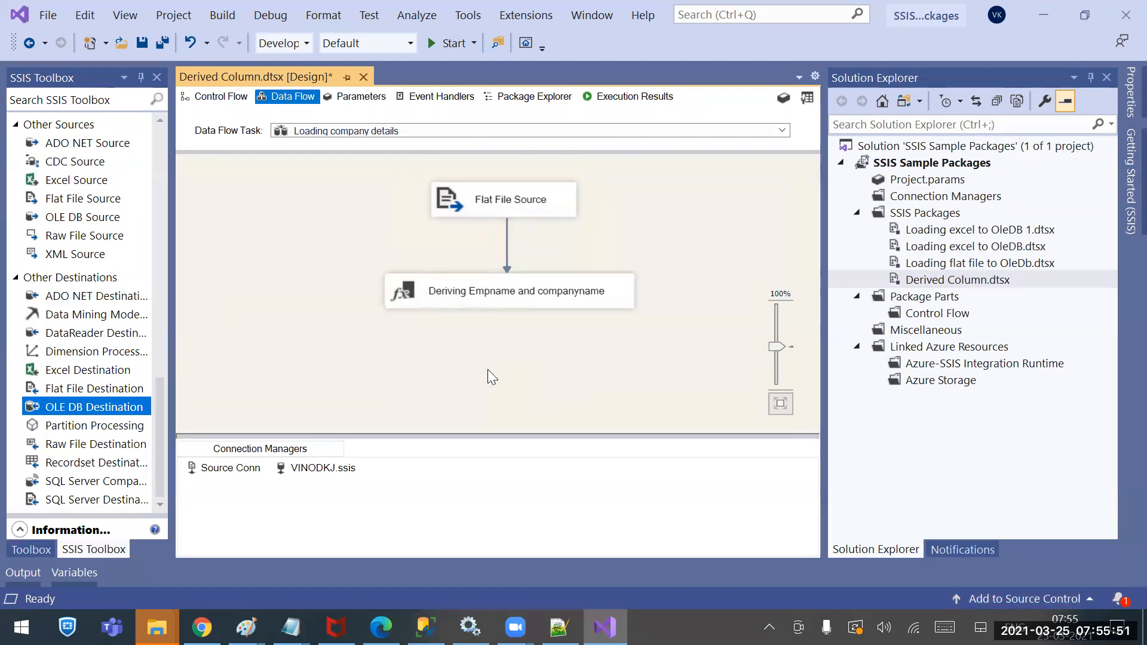
scroll(163, 413, "up", 1)
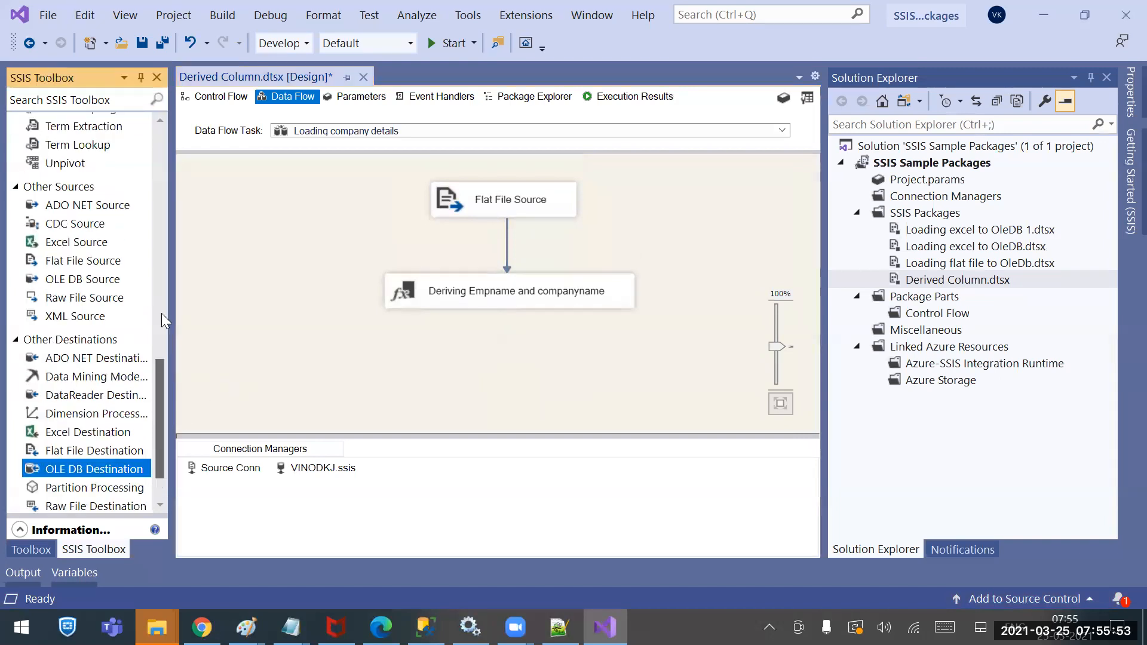
scroll(161, 313, "up", 10)
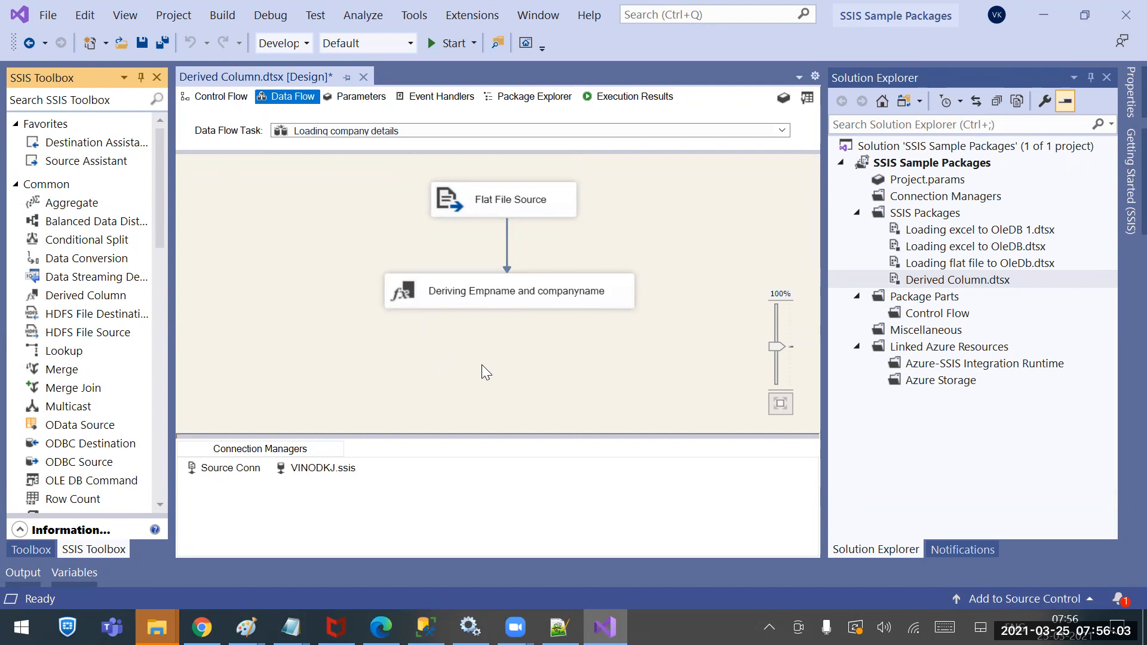
In the Deriving Empname and companyname editor, change Ename's SUBSTRING start from 1 to 2
double_click(491, 293)
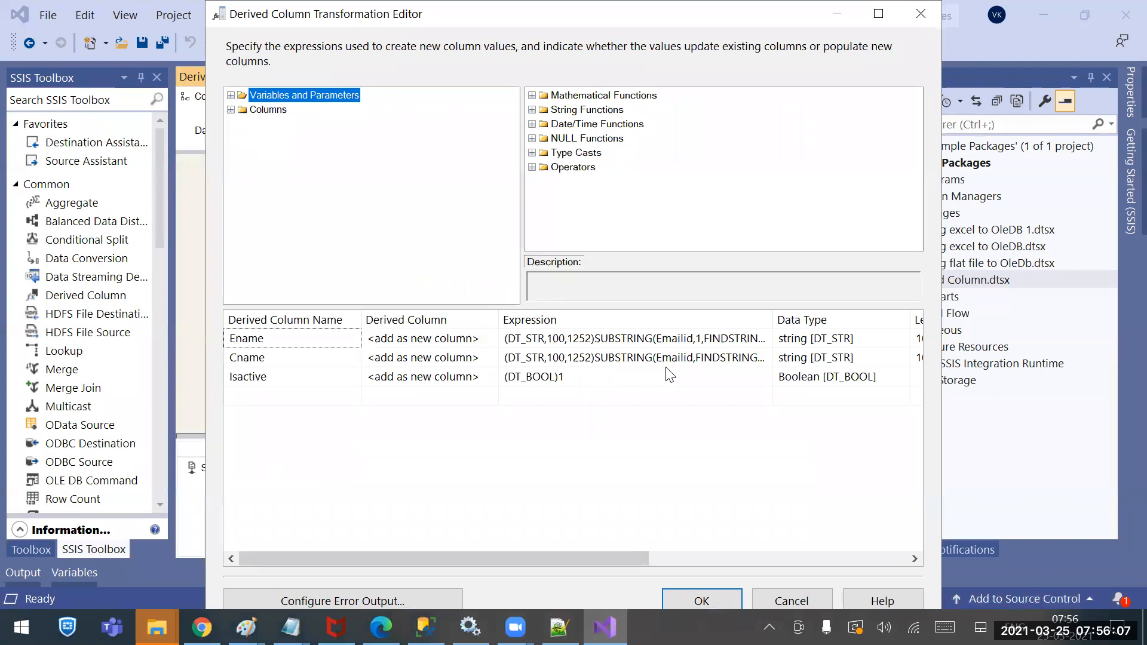
left_click(693, 358)
left_click(703, 338)
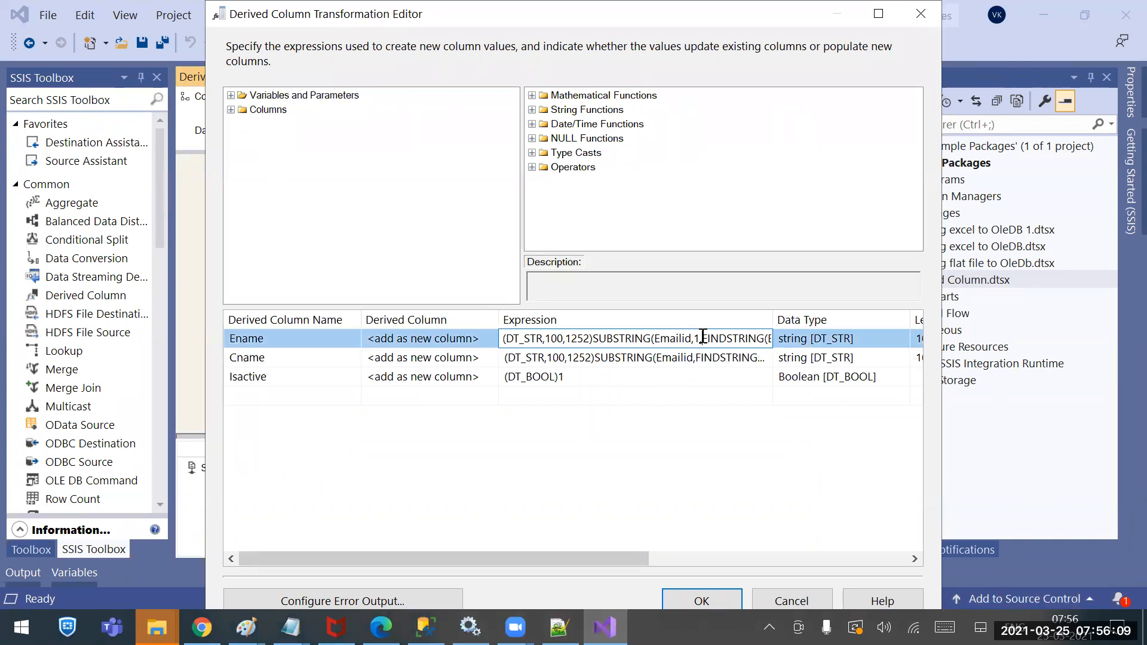
double_click(700, 339)
type("2")
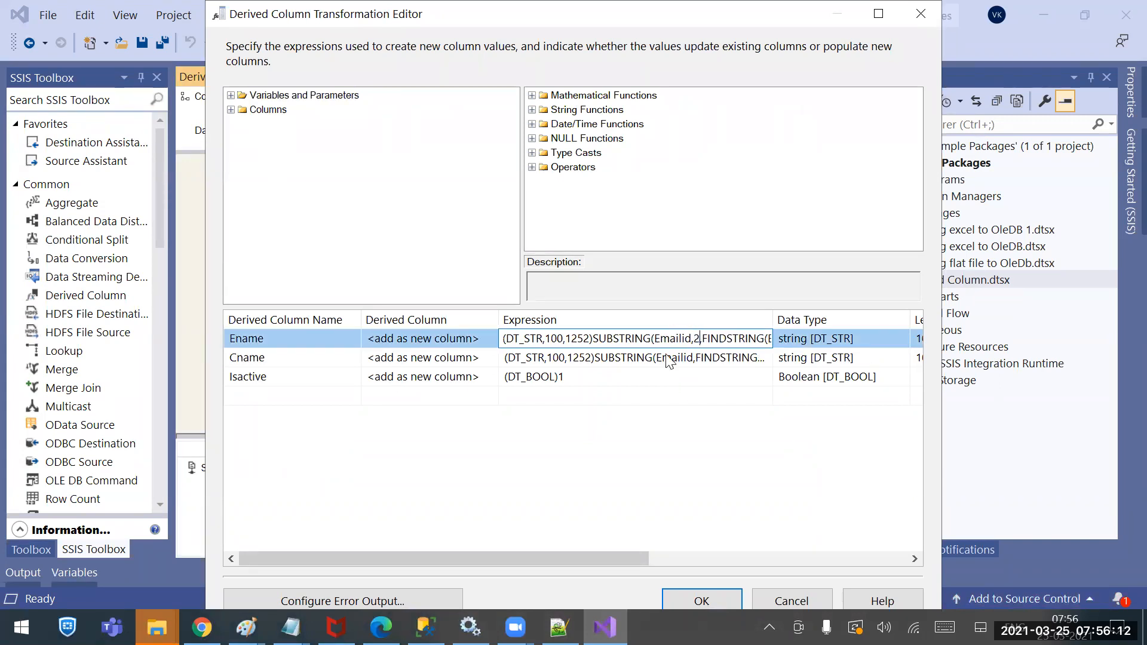
left_click(679, 600)
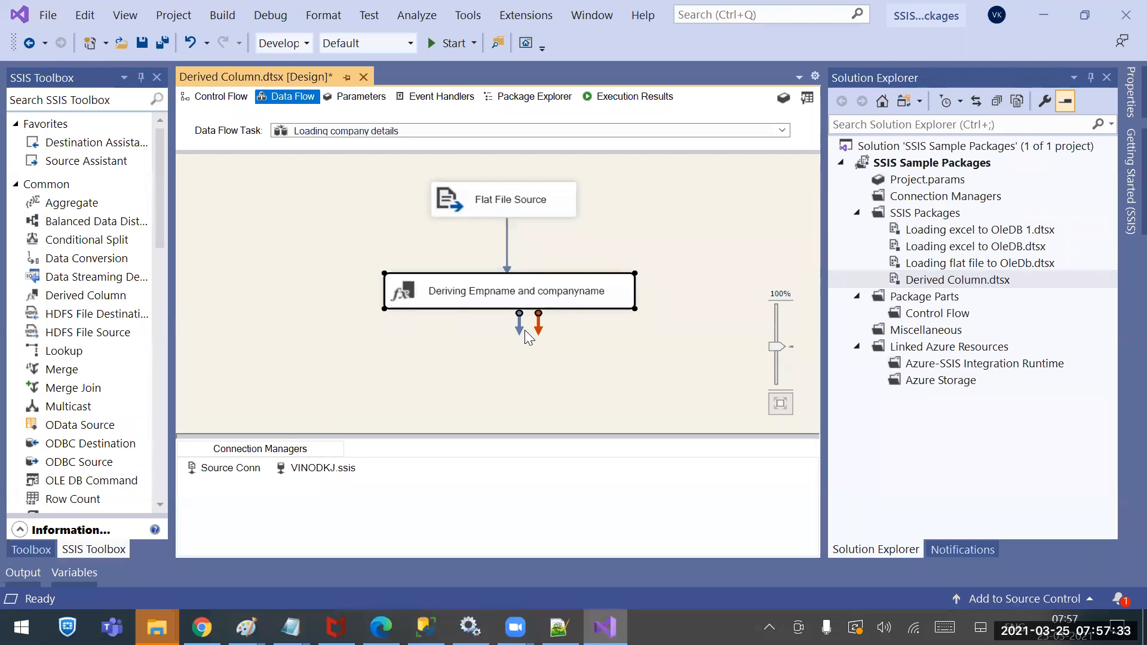
Drop a new Derived Column below 'Deriving Empname and companyname' and connect that component's output to it
left_click(530, 393)
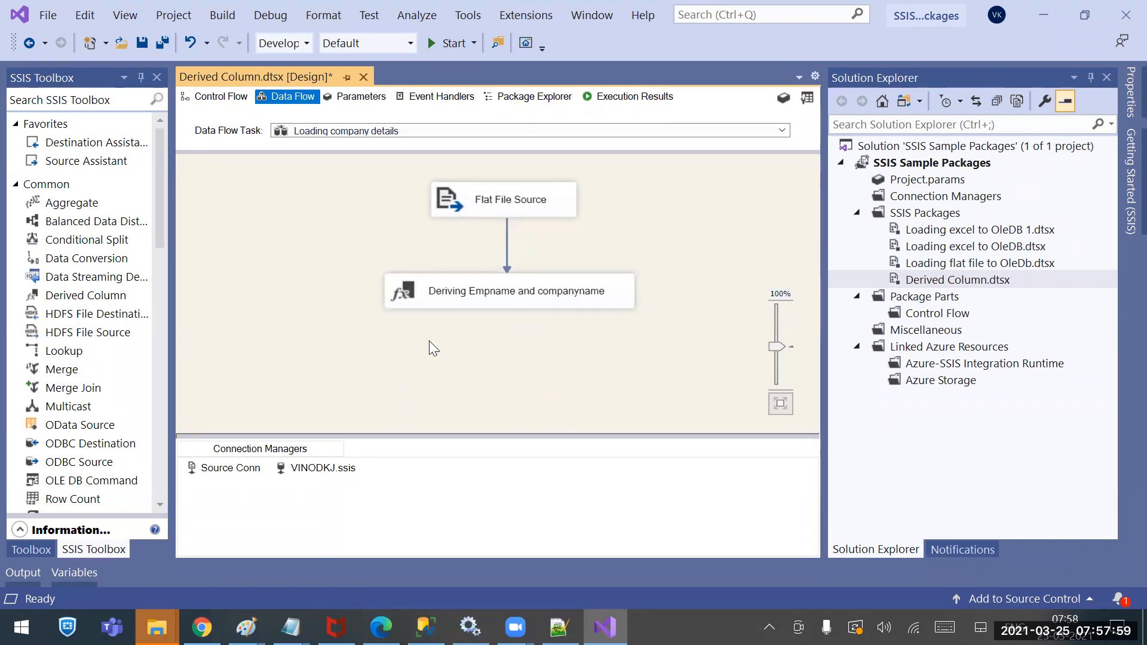
scroll(162, 195, "down", 15)
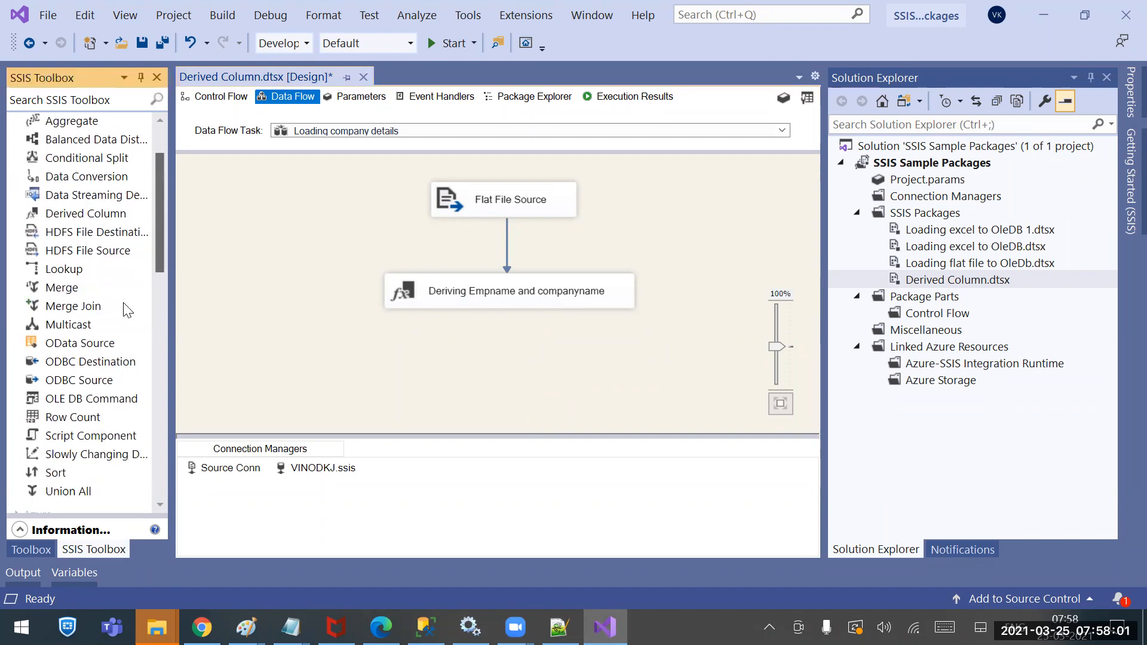
scroll(158, 300, "up", 15)
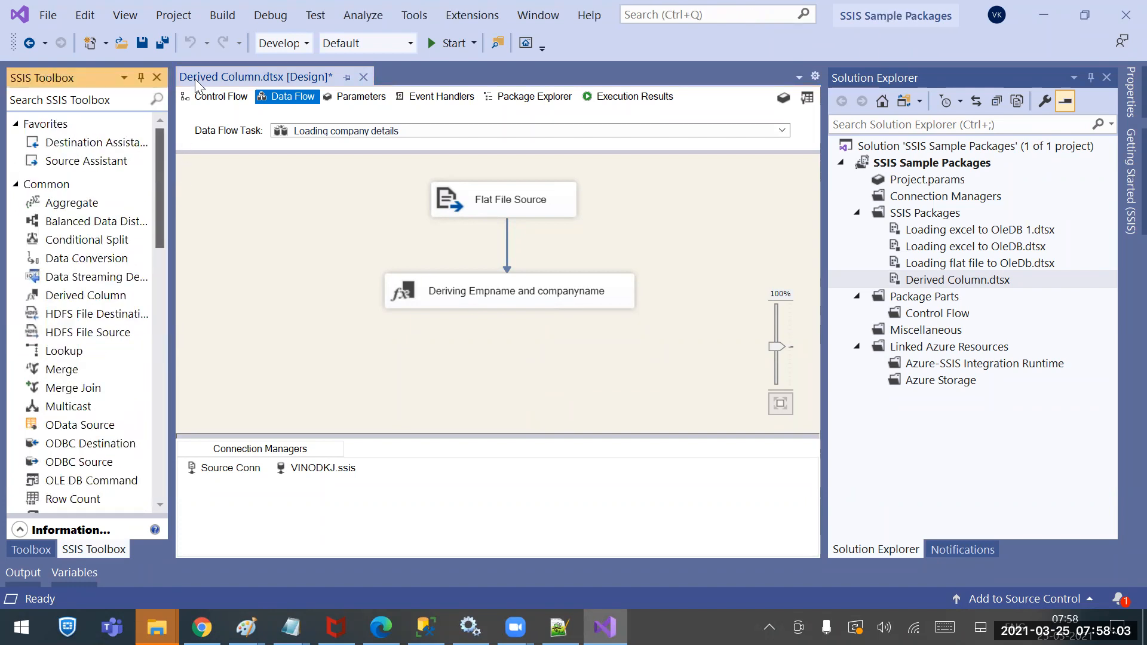
left_click_drag(90, 294, 443, 358)
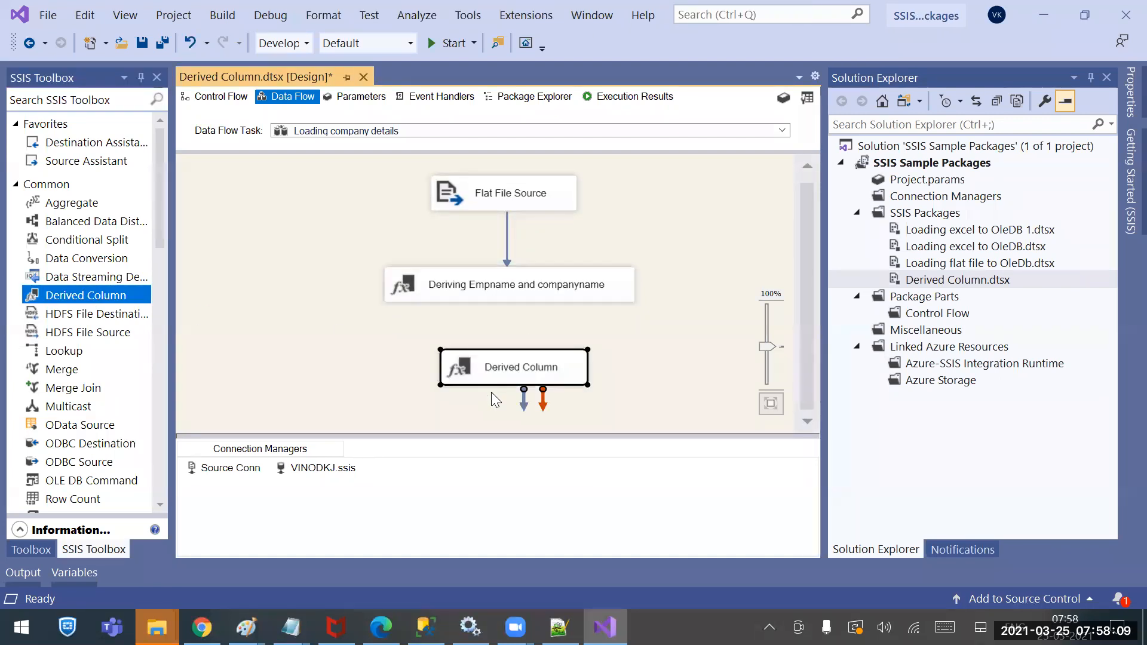
left_click(499, 369)
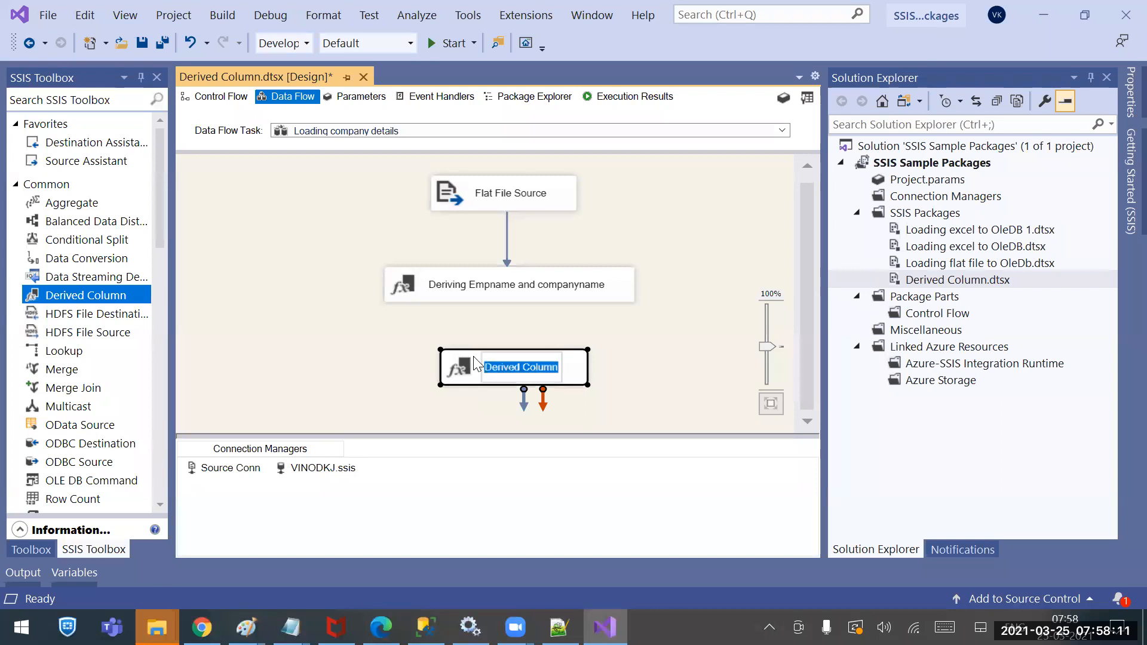
left_click(458, 362)
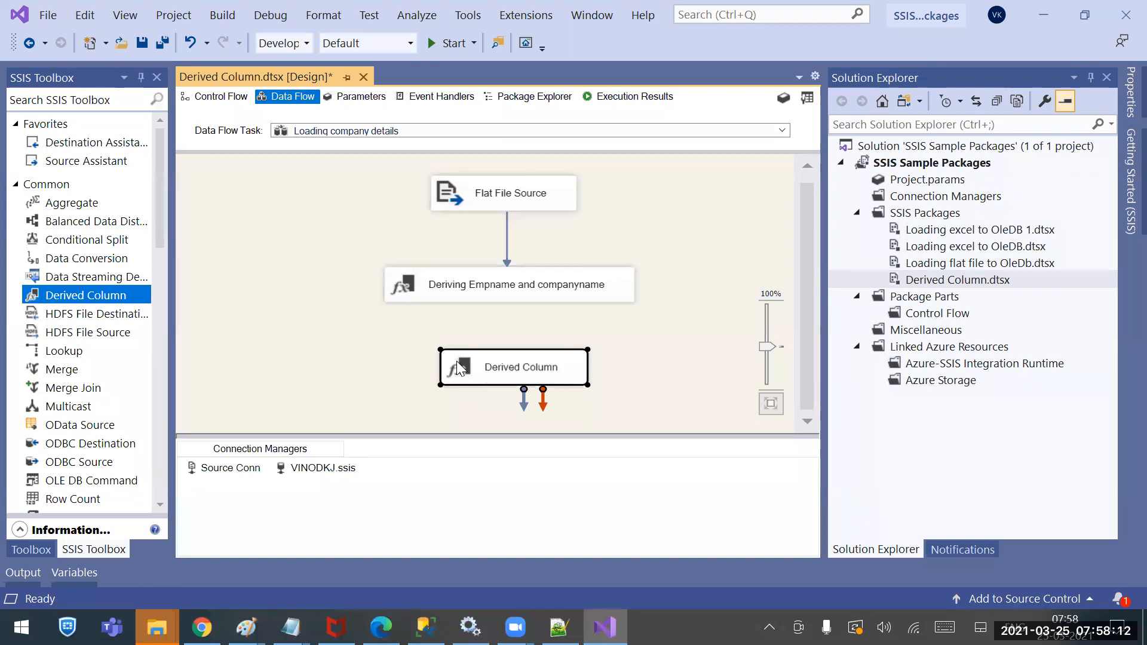
left_click(362, 355)
left_click(541, 296)
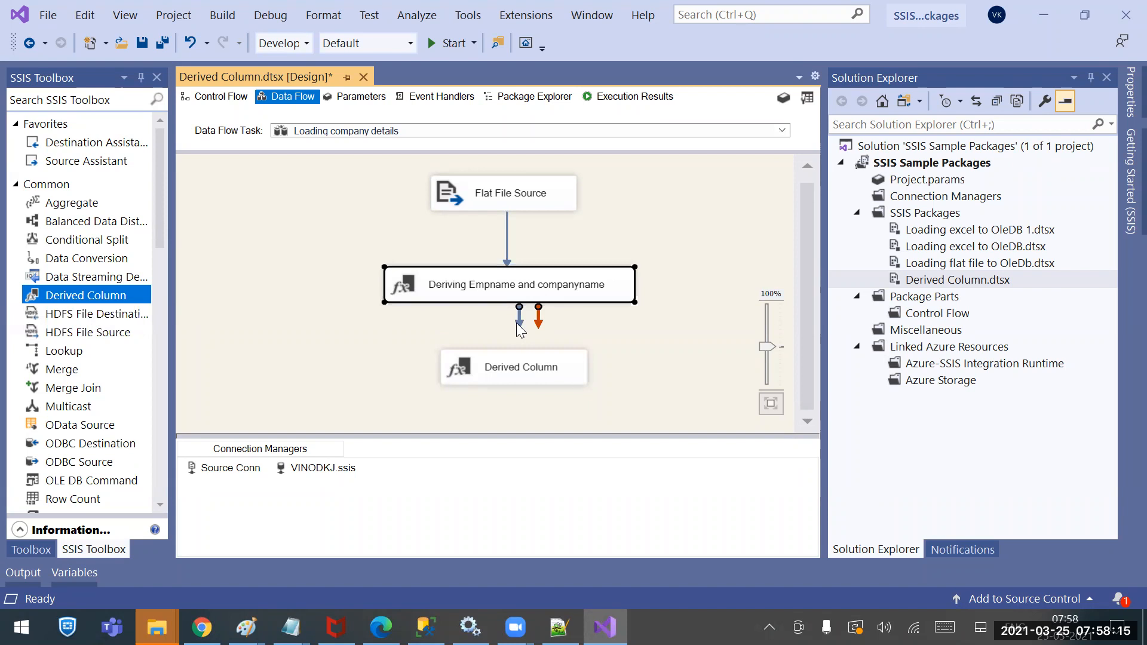
left_click_drag(519, 316, 518, 361)
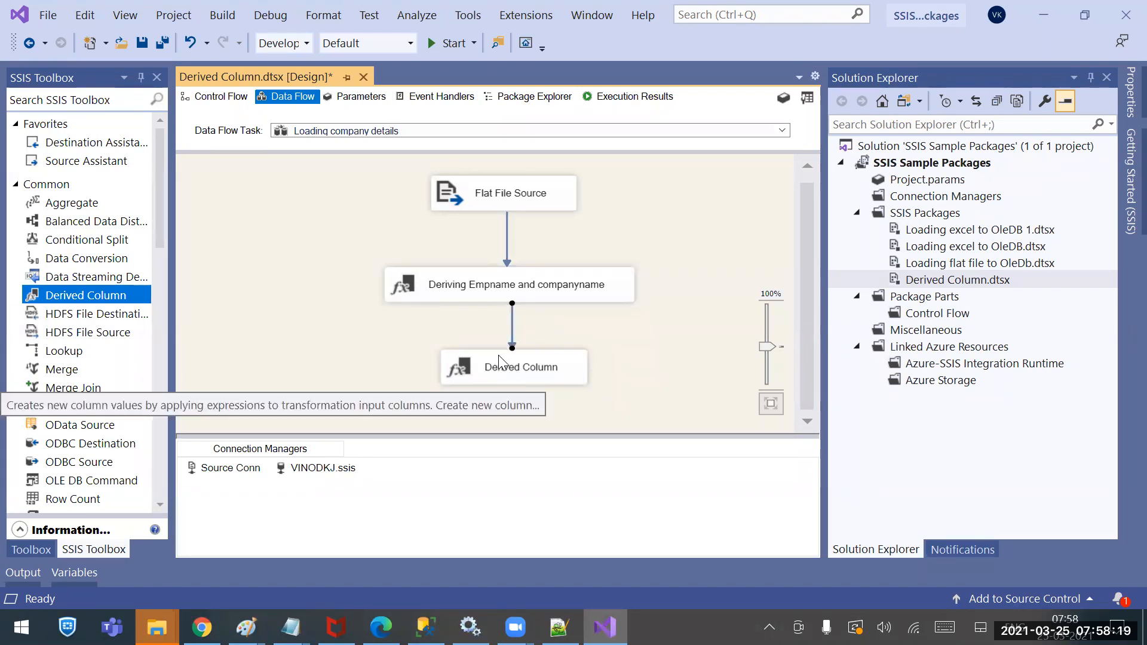
Enable a Data Viewer on the path into the new Derived Column and save the package
right_click(513, 324)
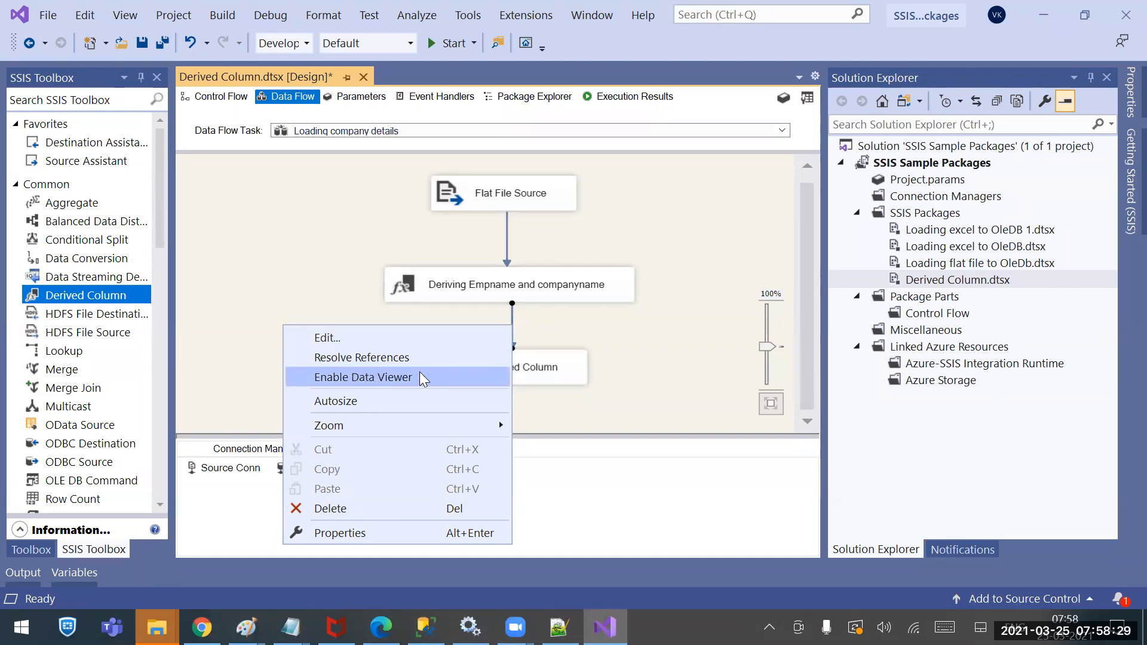
left_click(505, 273)
left_click(505, 278)
left_click(504, 191)
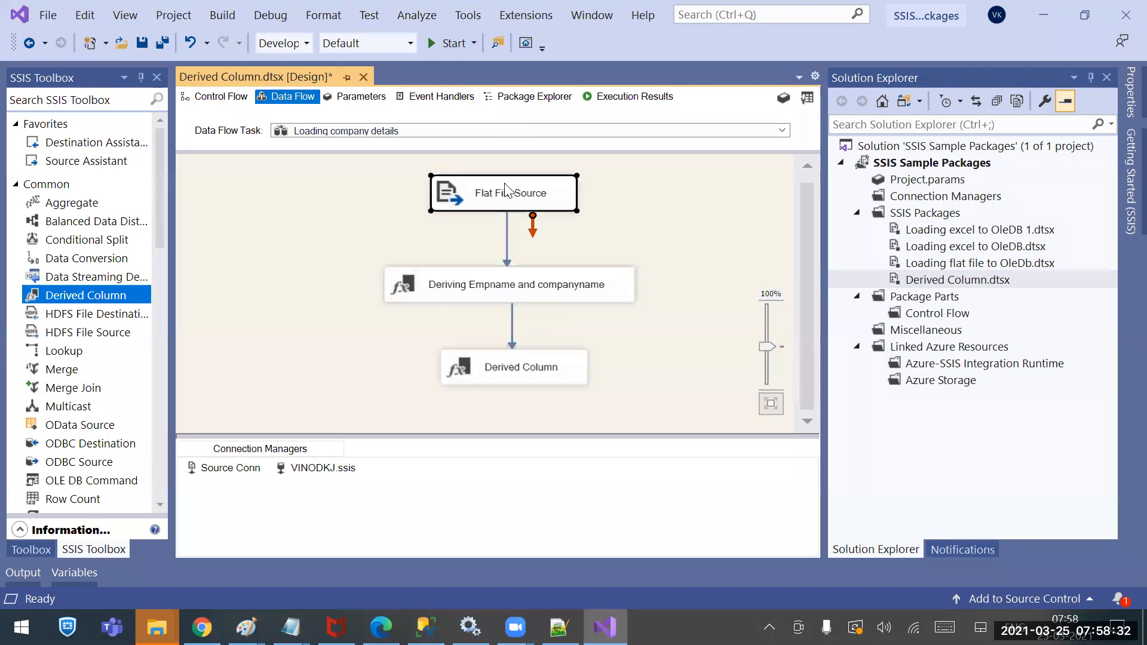
left_click(495, 291)
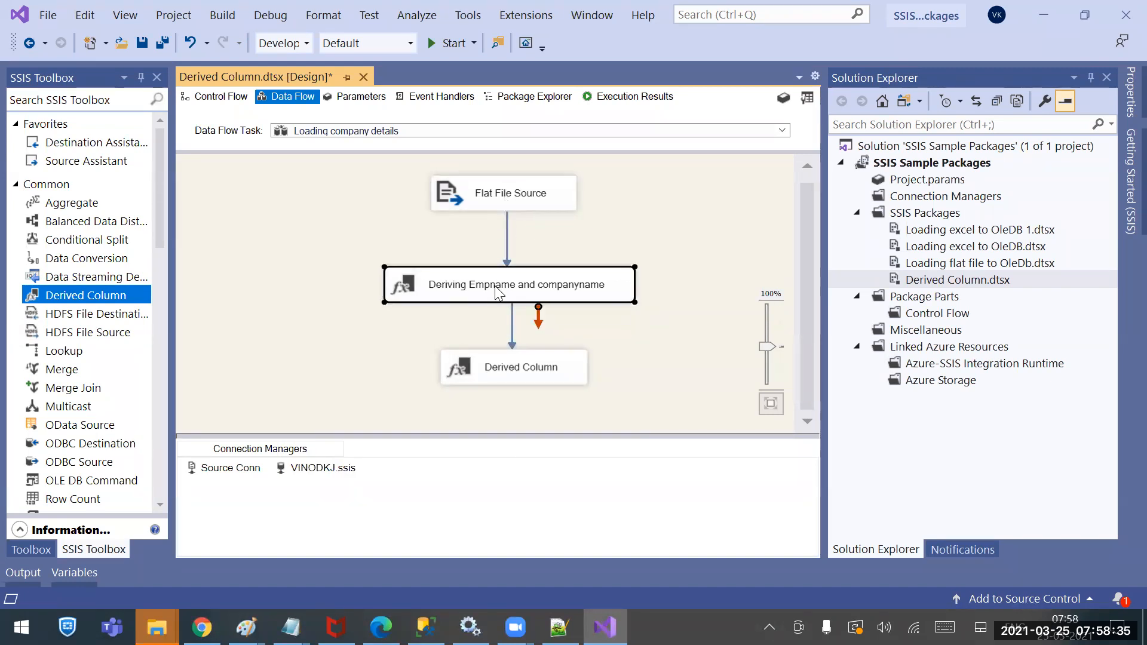
left_click(519, 369)
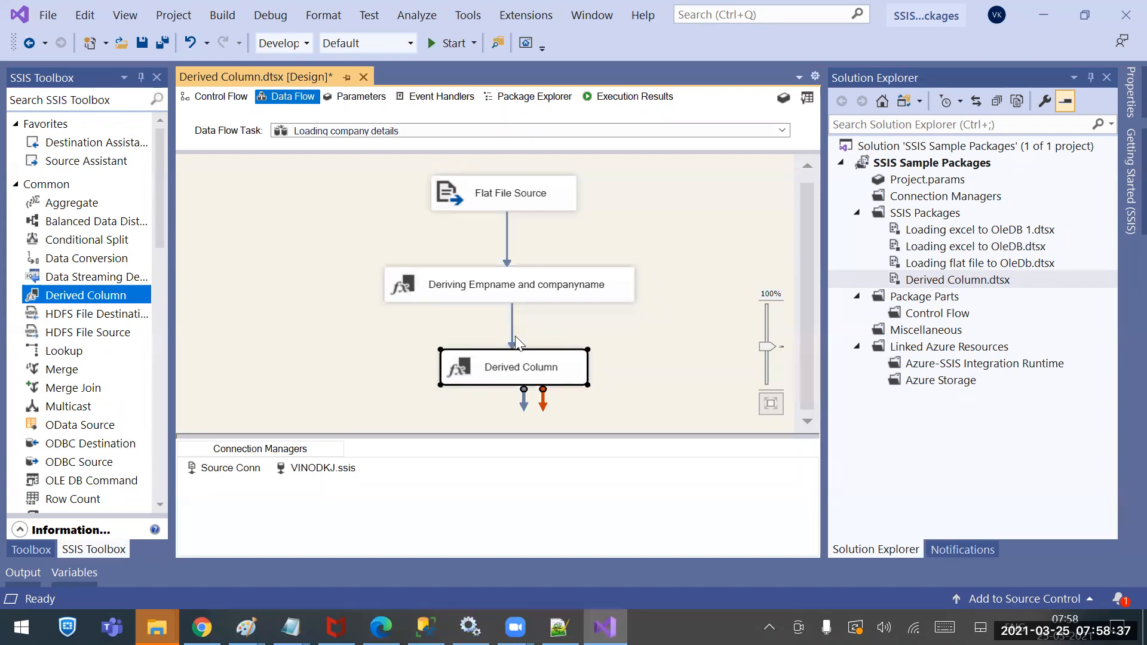
right_click(511, 326)
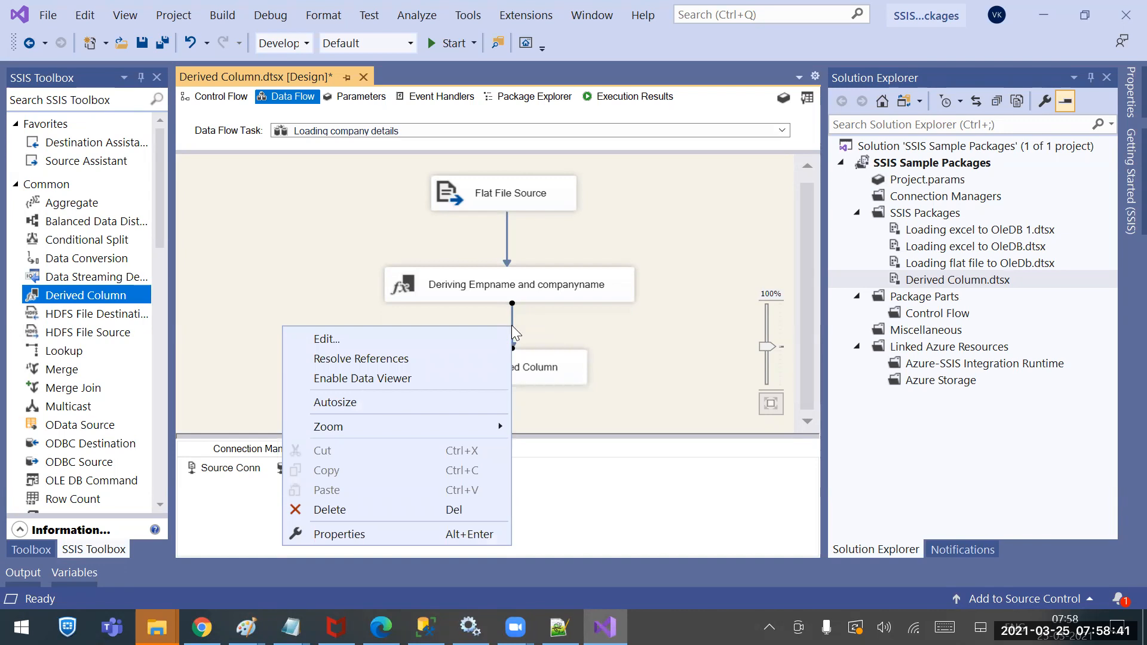
left_click(510, 236)
right_click(507, 236)
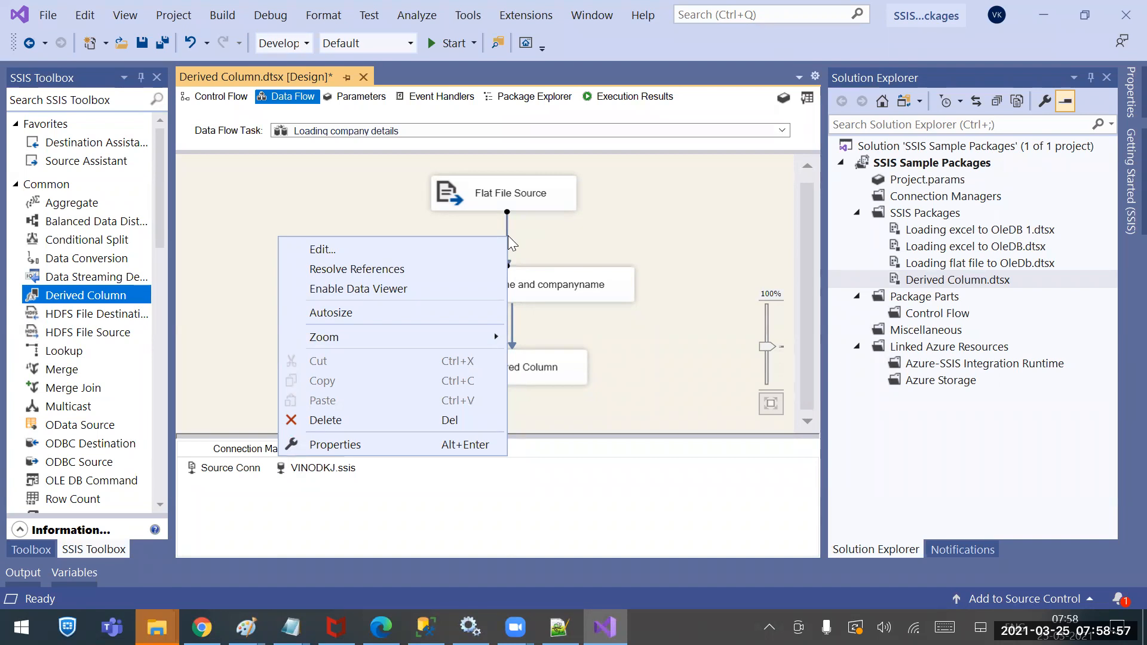
left_click(557, 328)
right_click(512, 326)
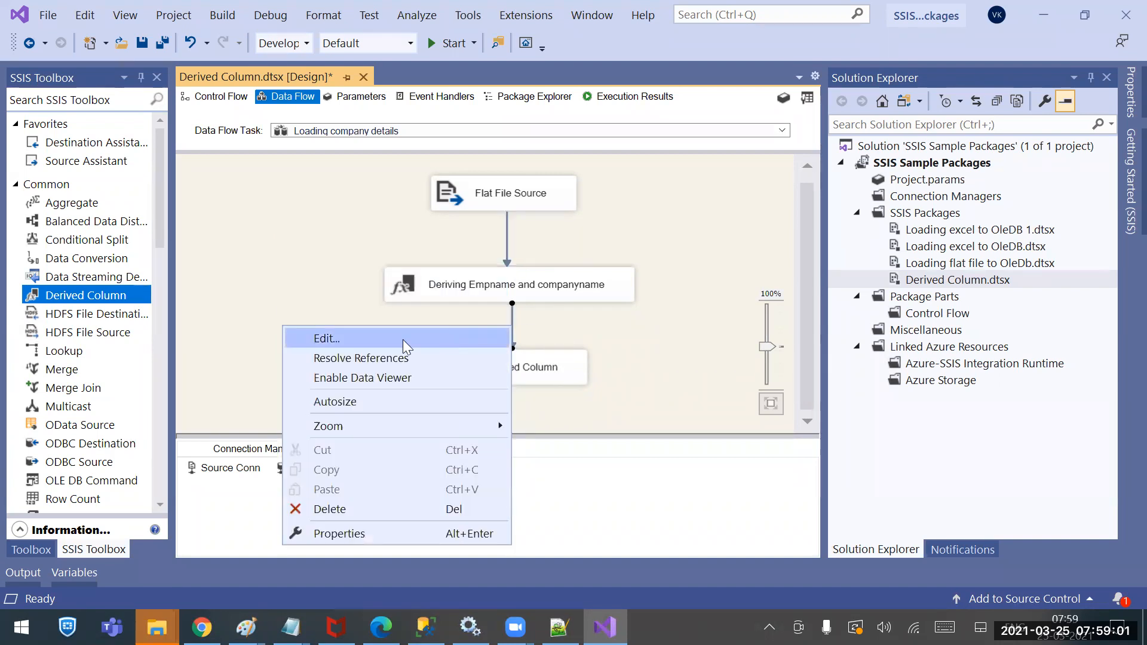
left_click(362, 378)
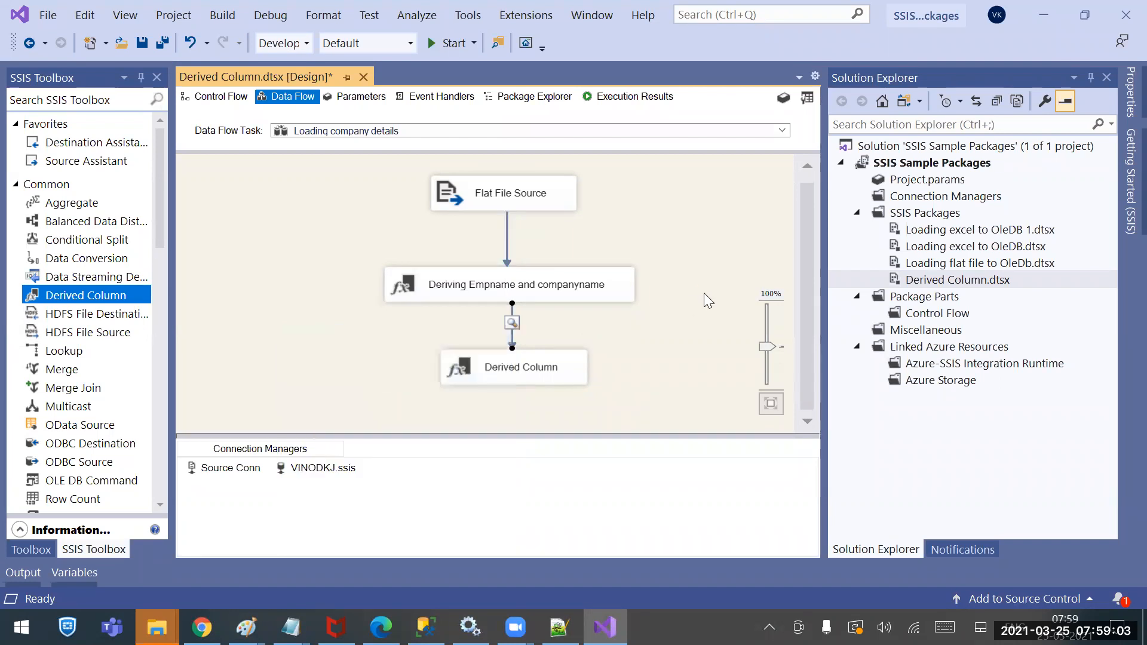
key("ctrl+s")
Run the package, widen the Isactive column in the data viewer to check values, then close it
left_click(449, 43)
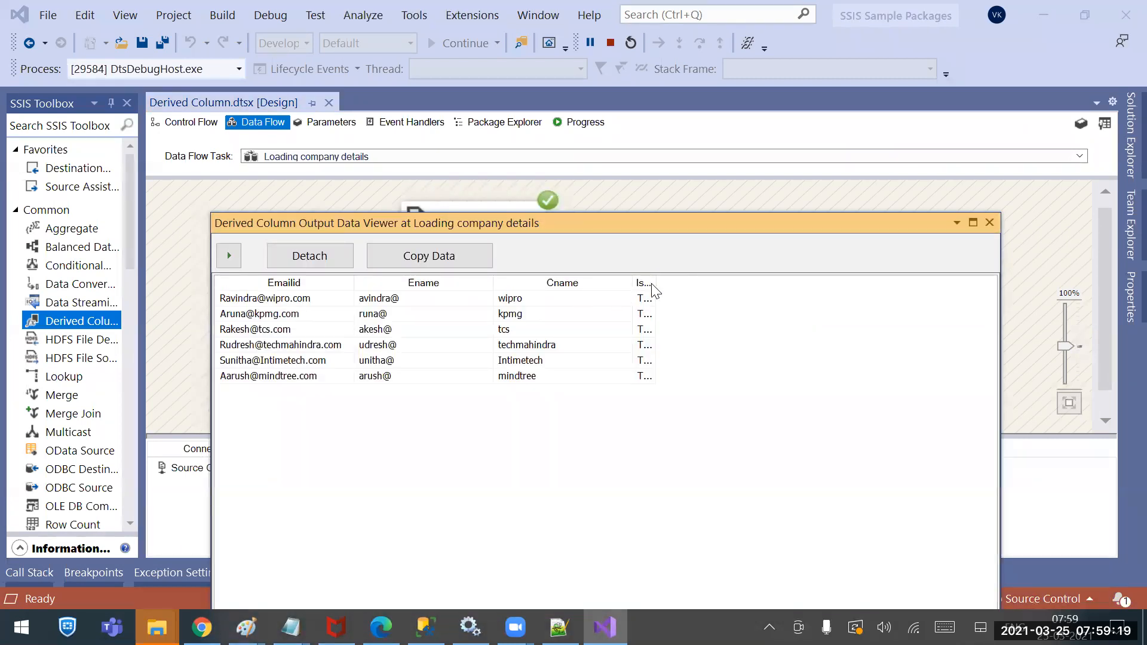
left_click_drag(656, 282, 809, 282)
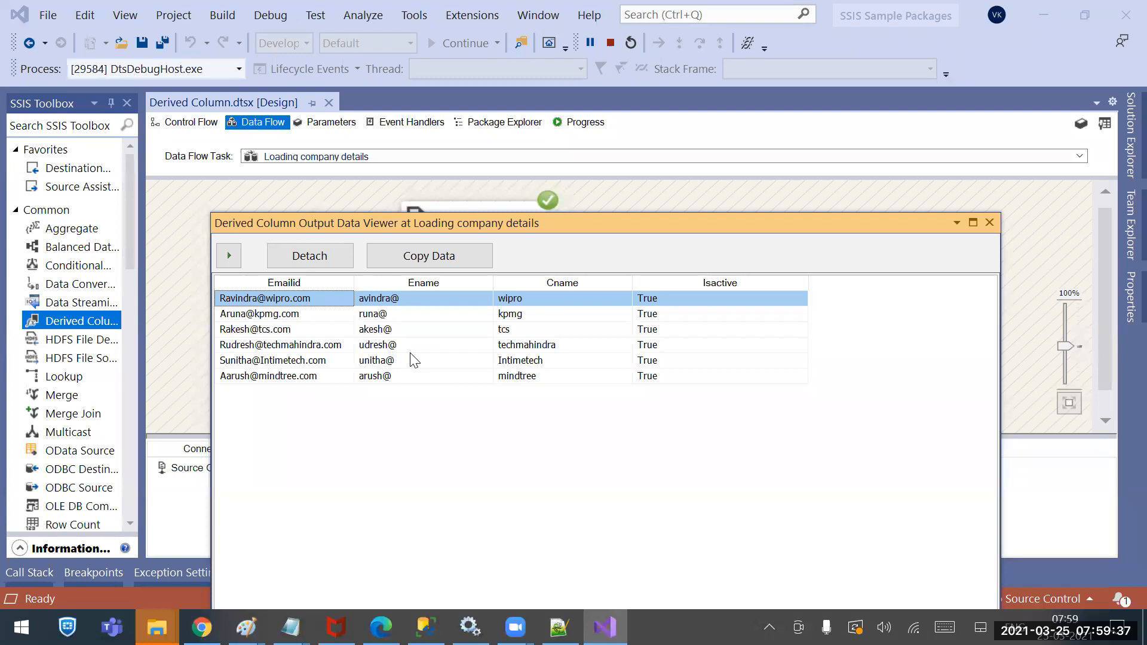
left_click(990, 221)
Stop debugging and change the Ename SUBSTRING start position back from 2 to 1
left_click(610, 42)
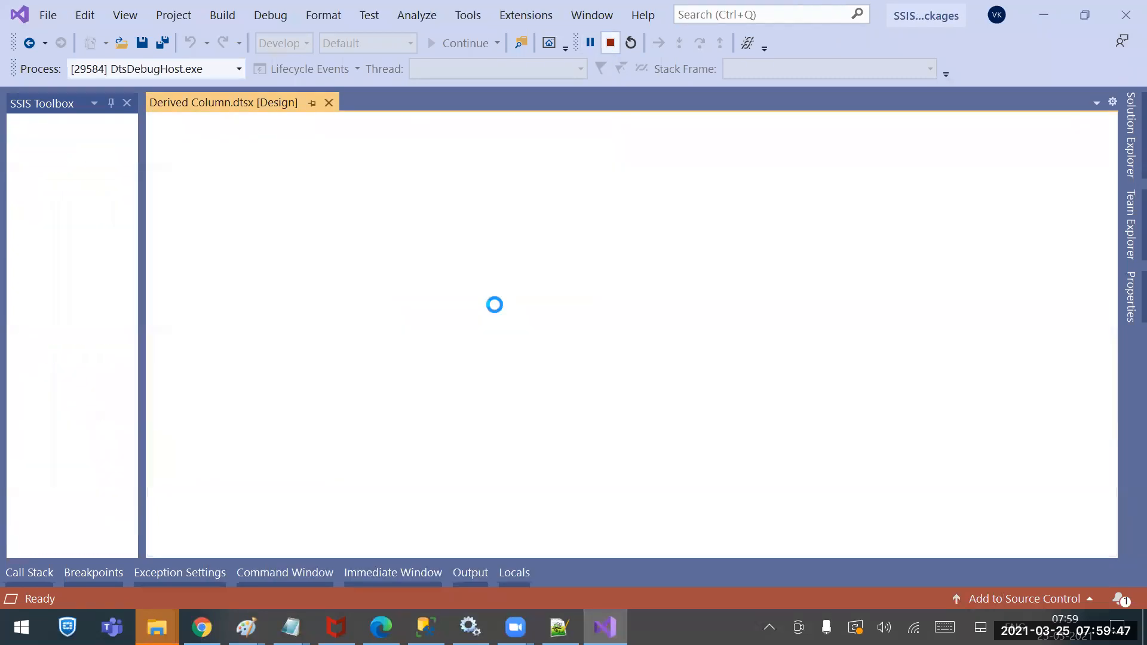
double_click(497, 288)
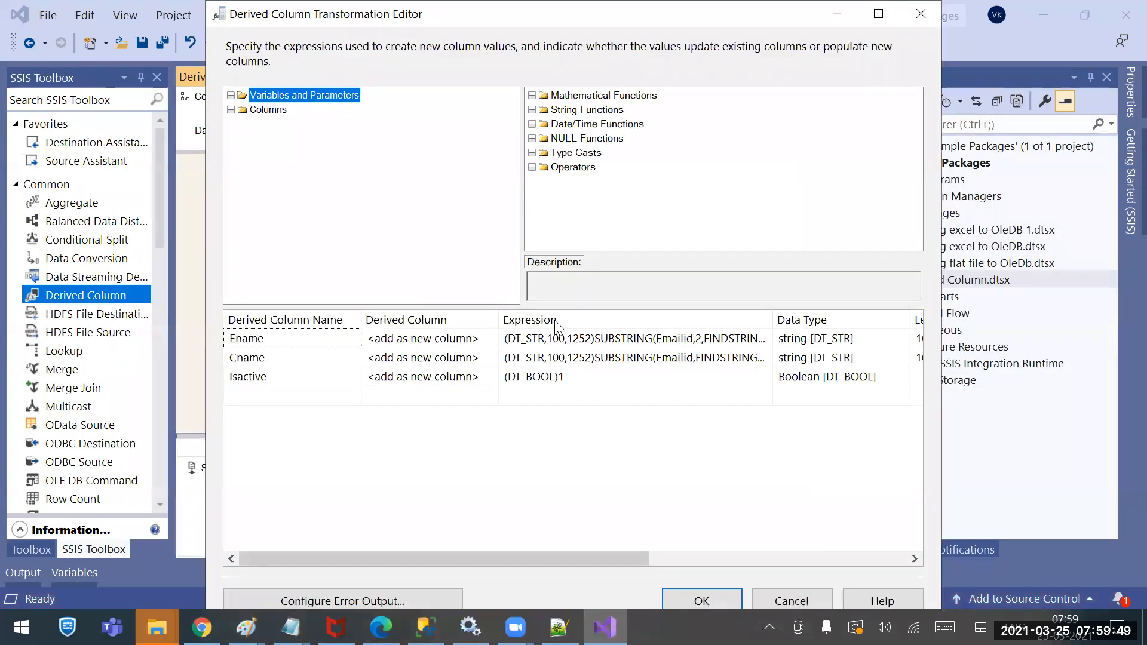
left_click(575, 359)
left_click(702, 339)
key("BackSpace")
type("1")
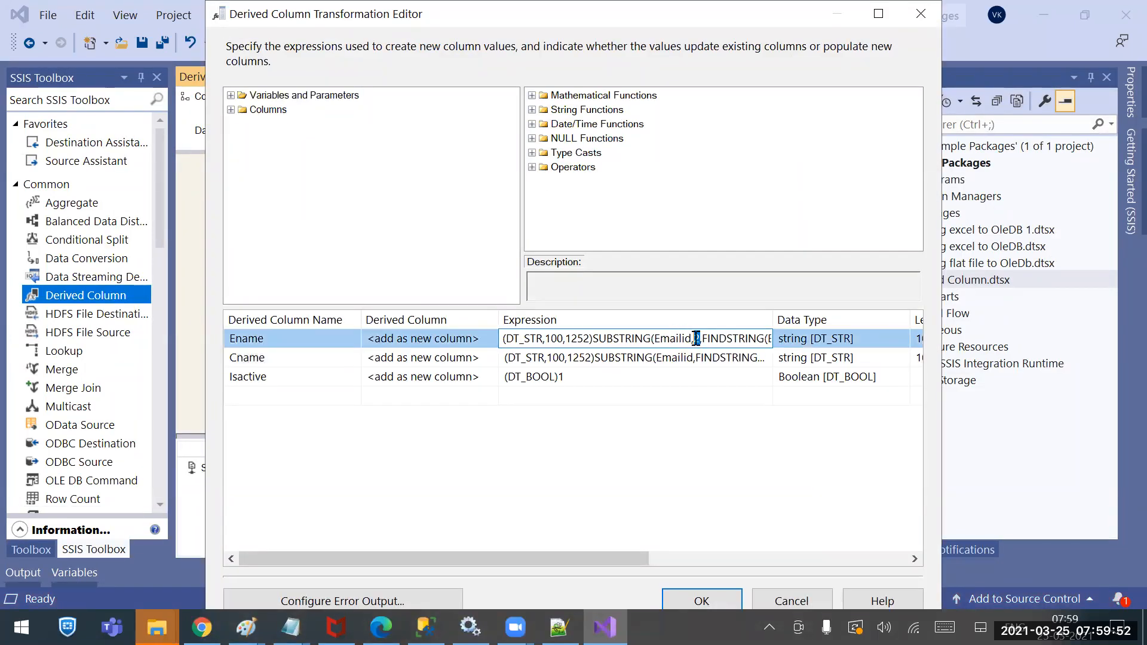
left_click(693, 599)
Save and rerun the package, closing the data viewer after the 6 rows pass
key("ctrl+s")
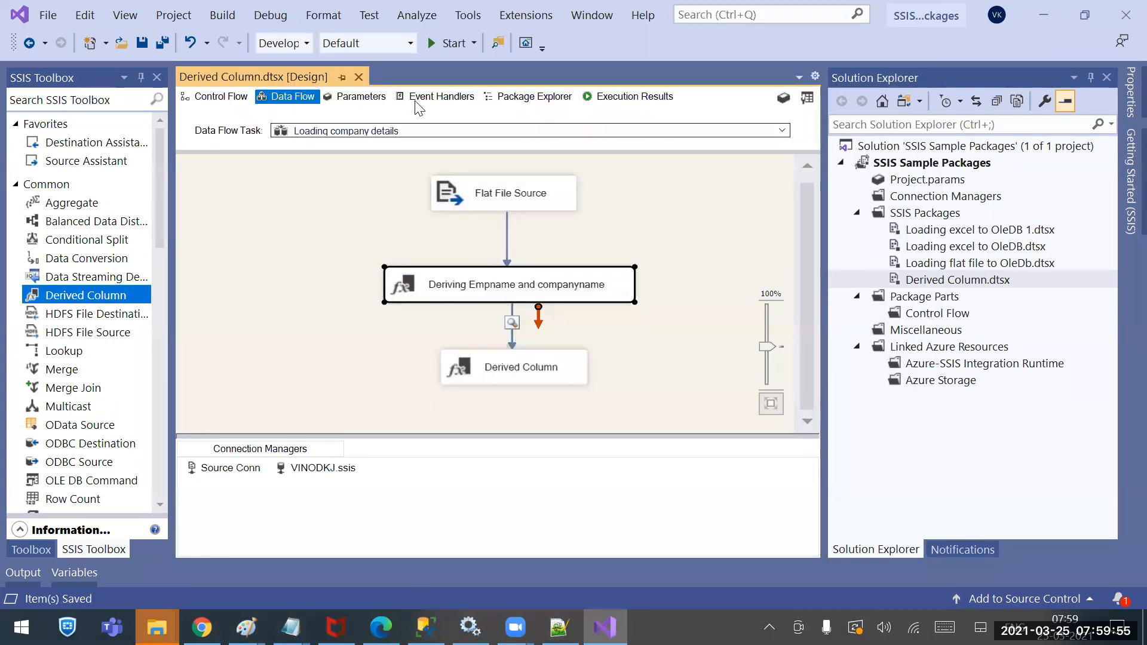
left_click(444, 46)
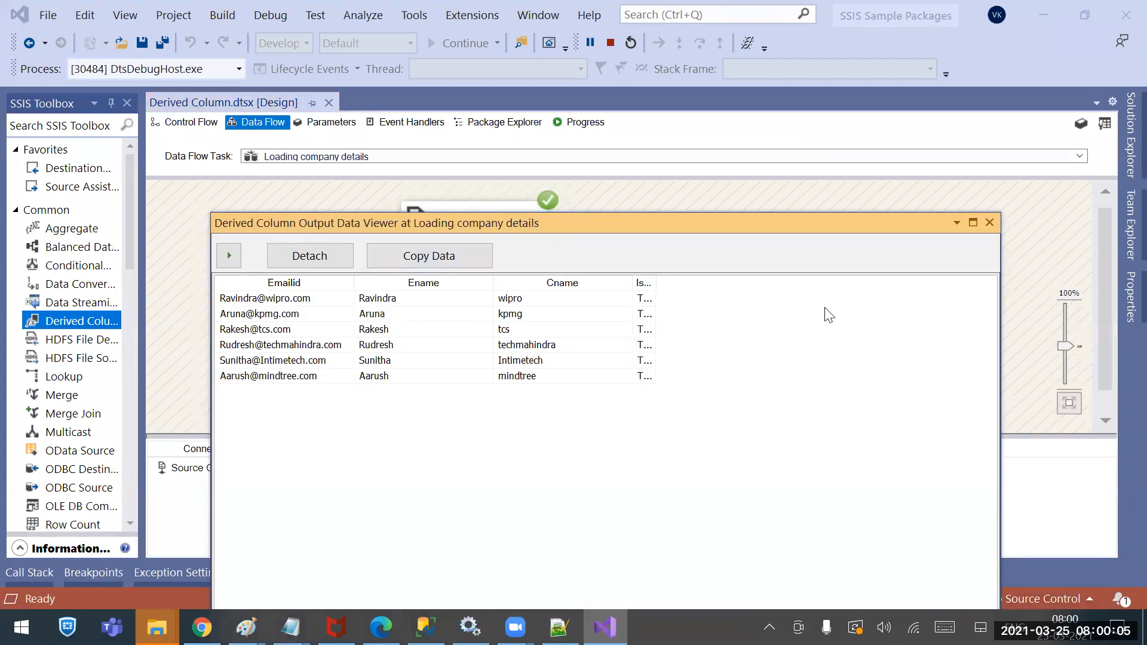
left_click(993, 227)
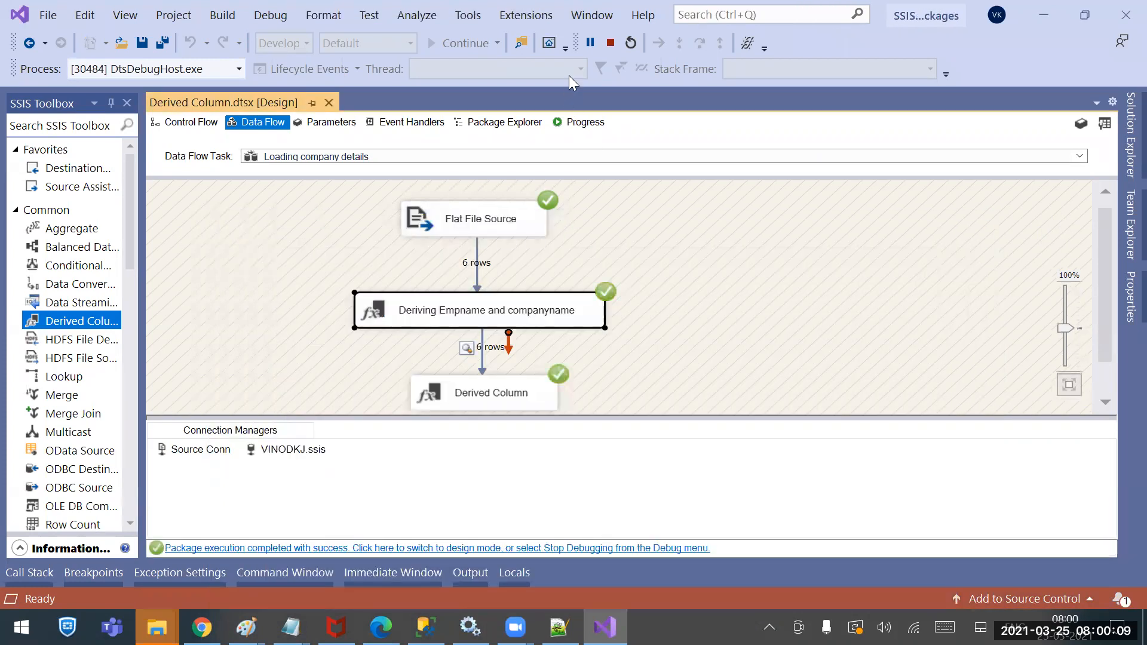
Stop debugging, delete the trailing Derived Column, undo the deletion, and save the package
left_click(610, 42)
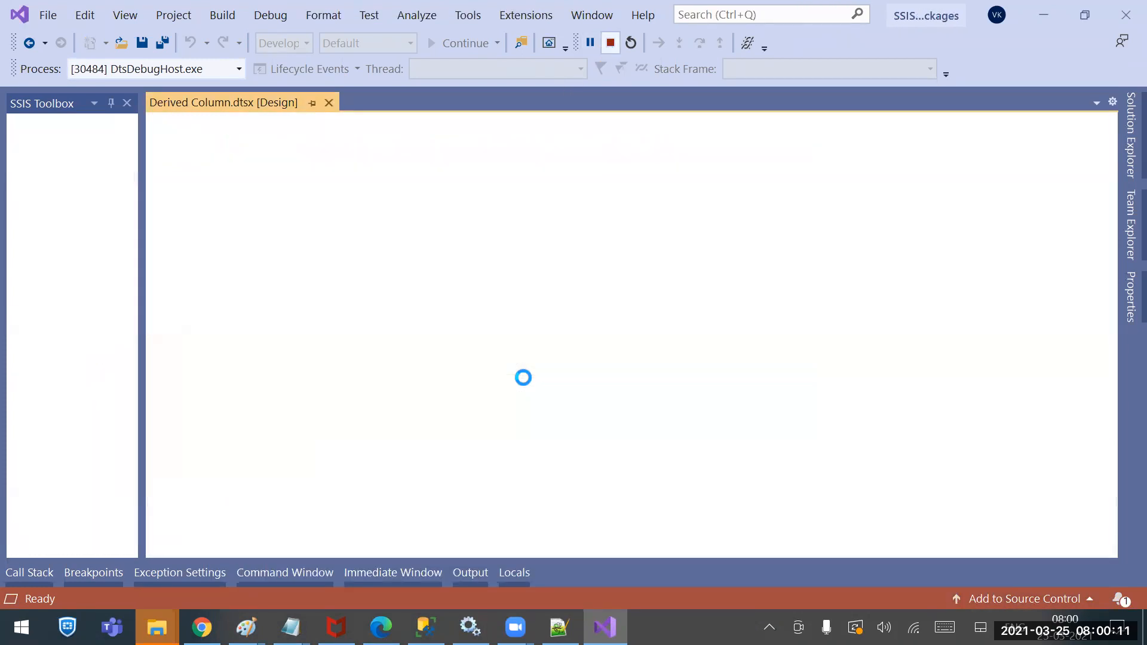
left_click(519, 363)
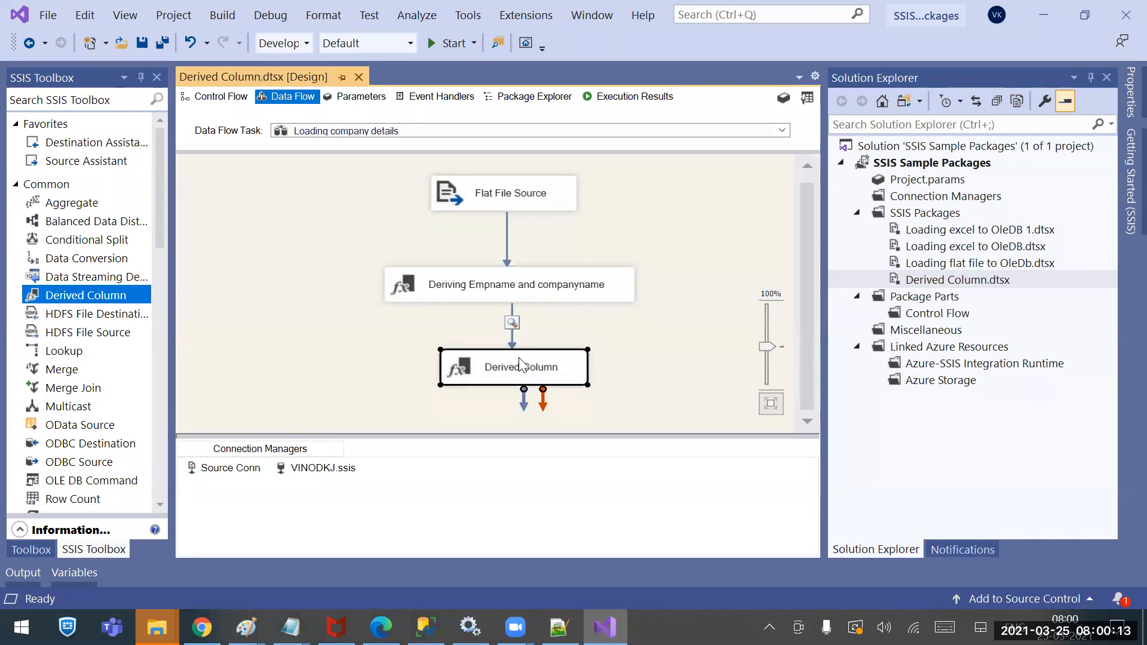
key("Delete")
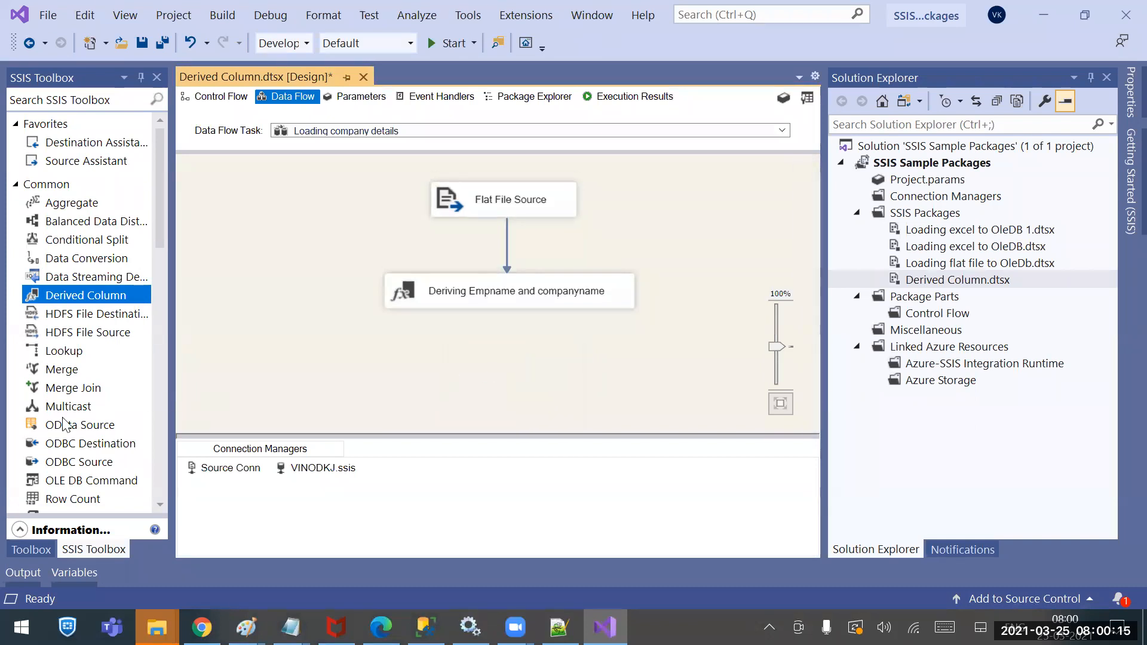
scroll(99, 427, "down", 2)
scroll(100, 421, "up", 2)
scroll(98, 418, "down", 4)
key("ctrl+z")
key("ctrl+z")
key("ctrl+z")
key("ctrl+z")
key("ctrl+z")
key("ctrl+z")
key("ctrl+s")
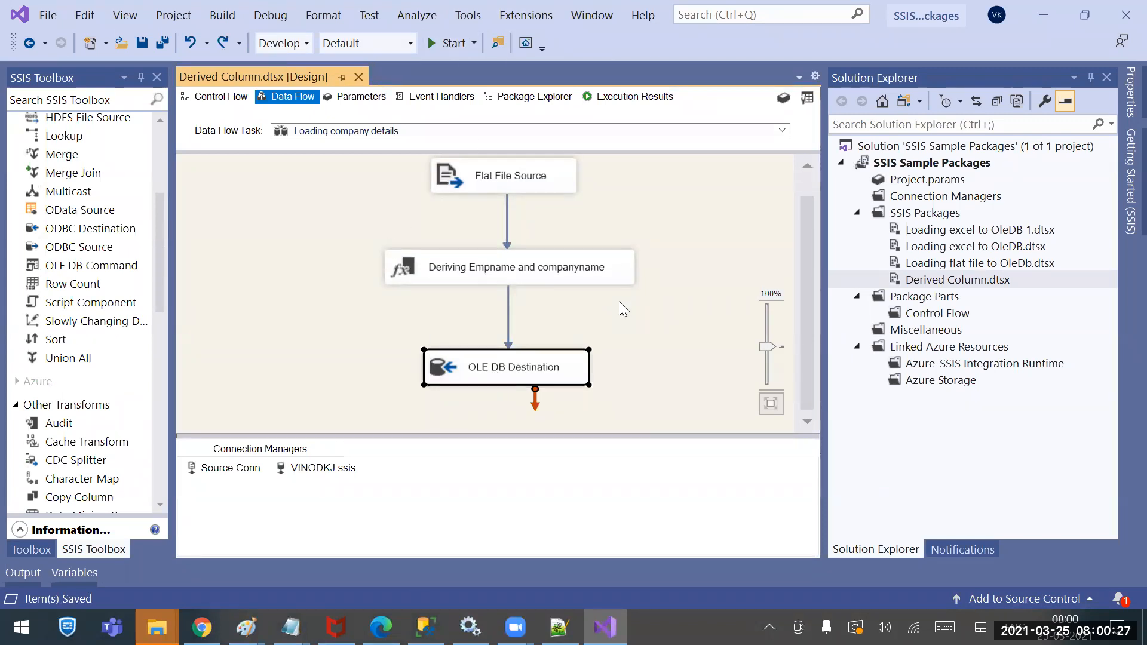
Open and cancel the Deriving Empname and companyname editor, then switch to Notepad++
double_click(526, 266)
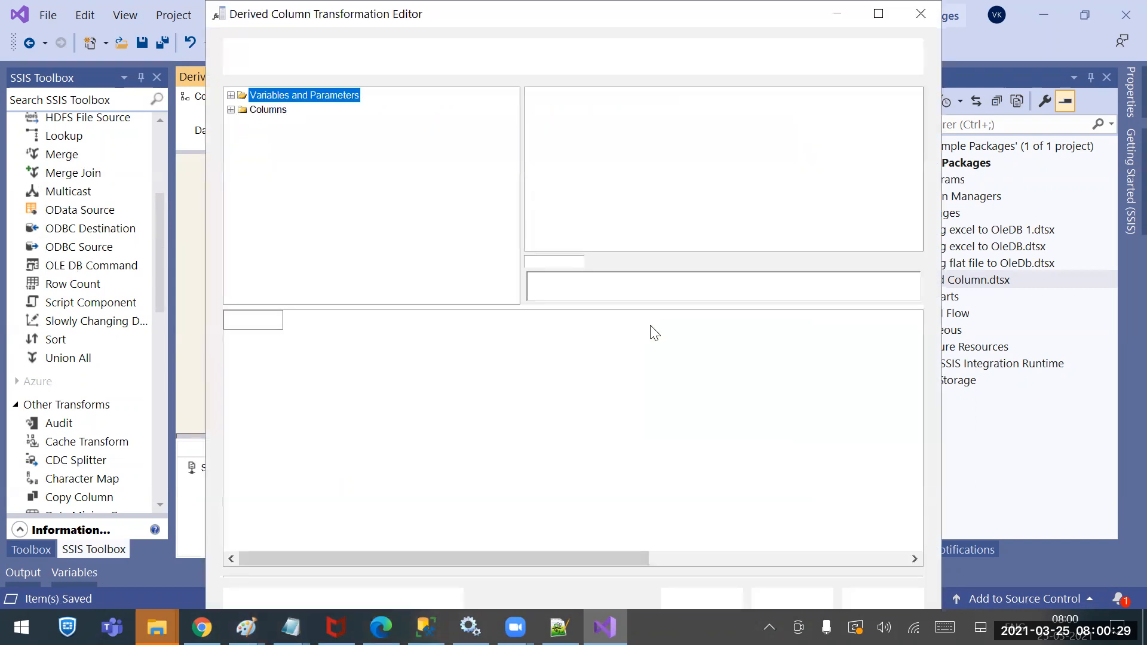
left_click(787, 598)
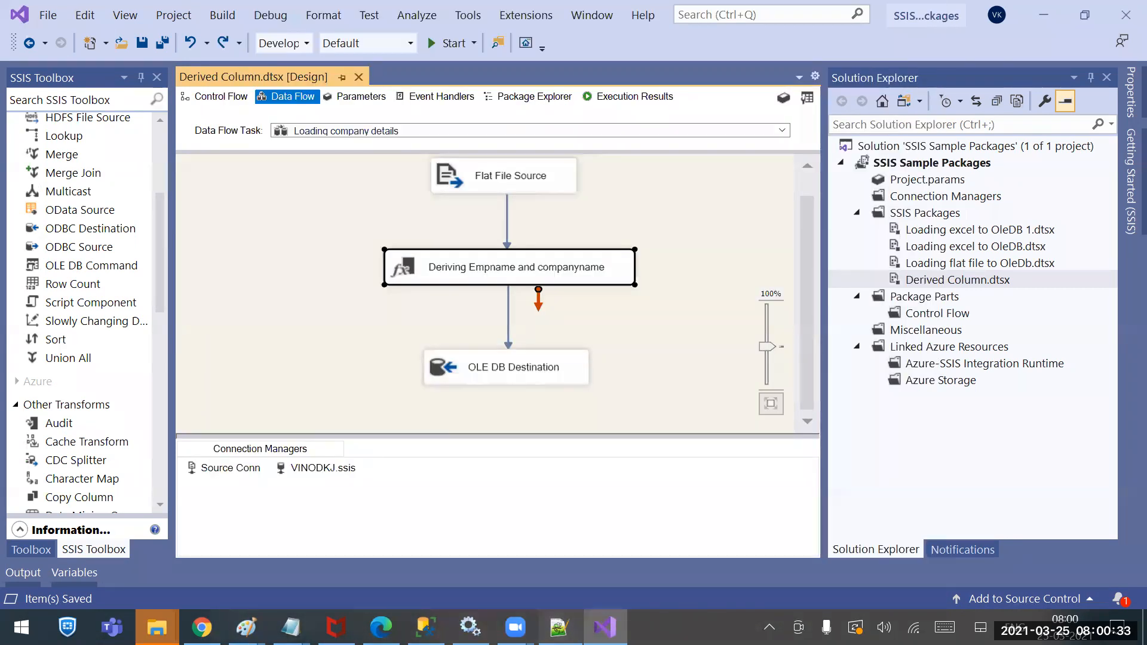
left_click(559, 628)
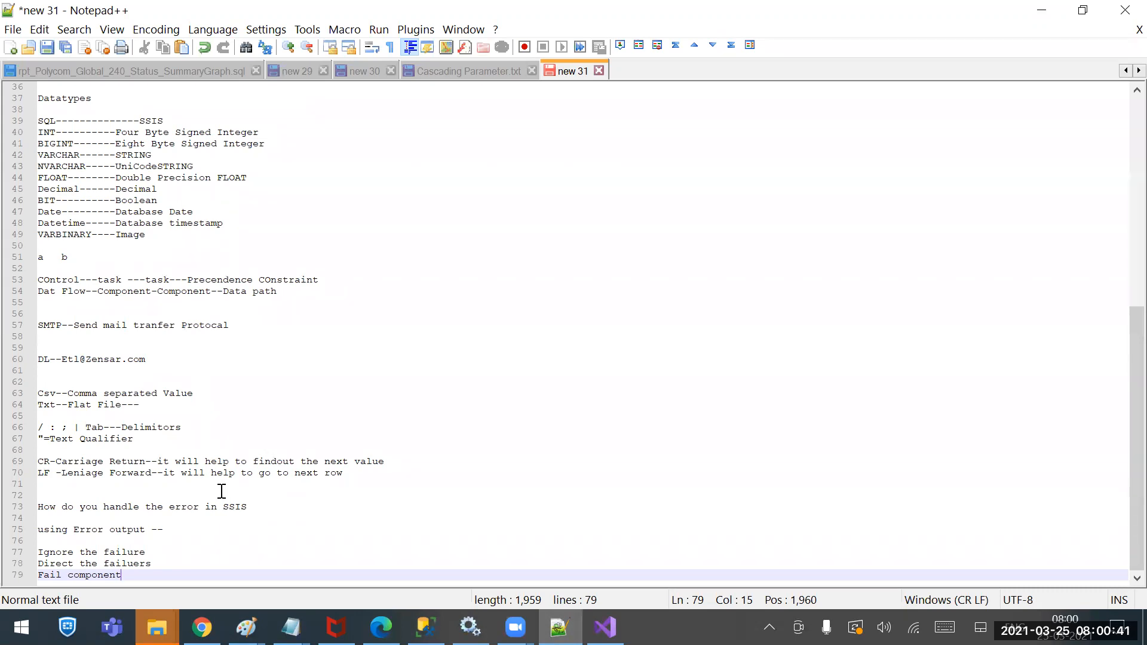
Add a 'Data Viewer' line below the end of the Notepad++ notes, then return to Visual Studio
left_click(43, 549)
left_click(135, 575)
key("Return")
key("Return")
key("Return")
key("Return")
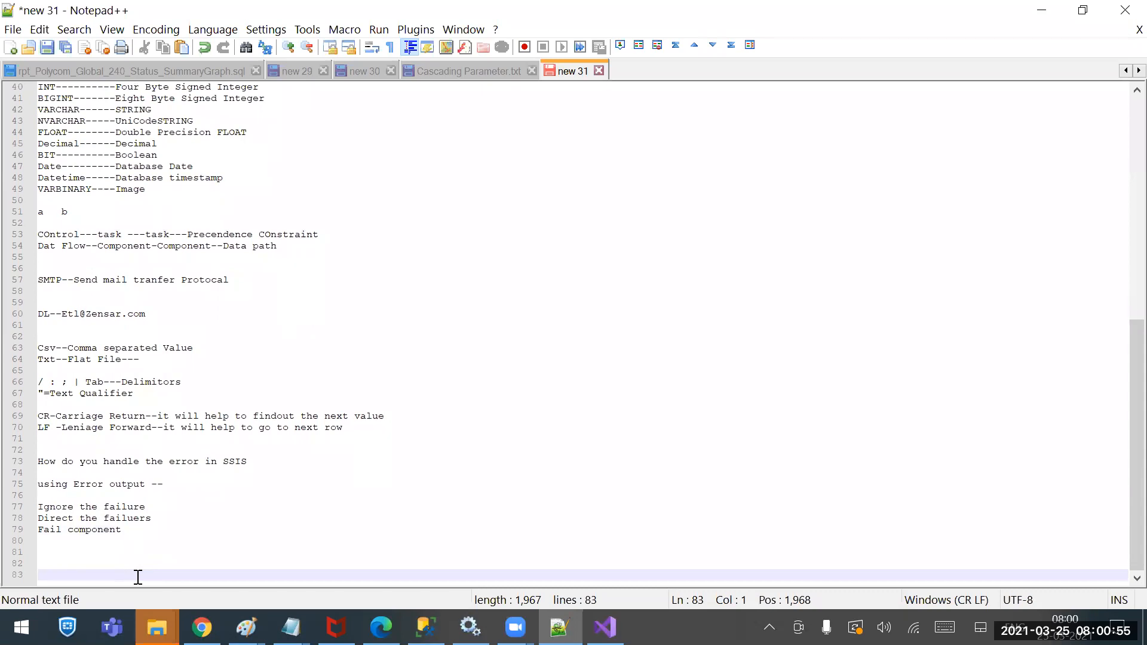
type("Data Viewer")
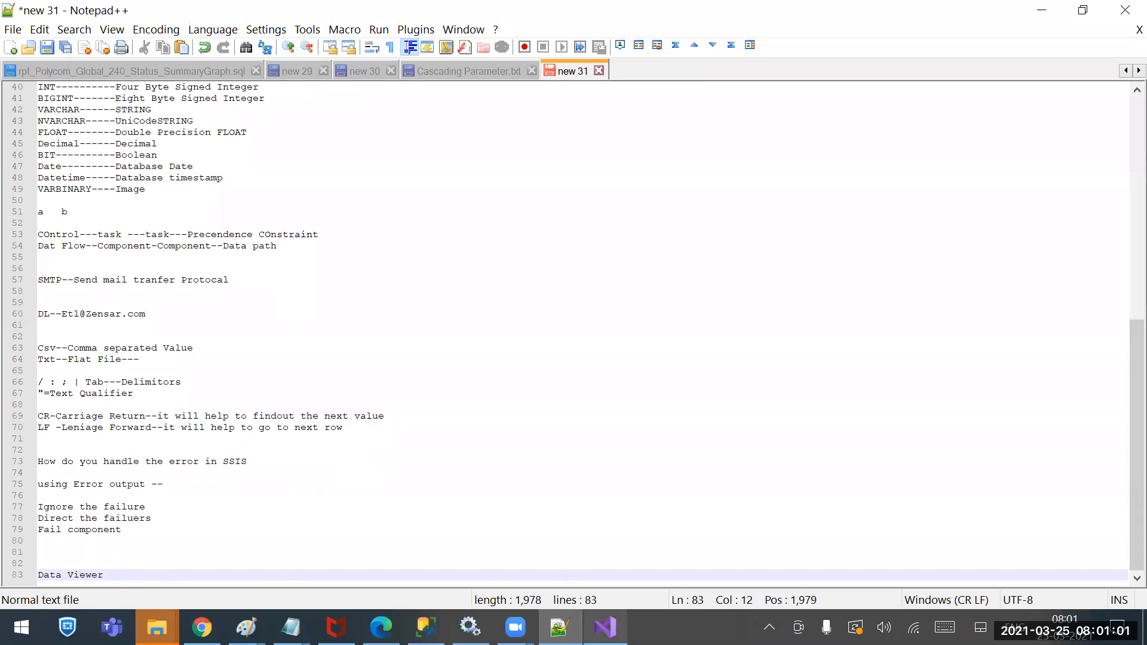
left_click(605, 627)
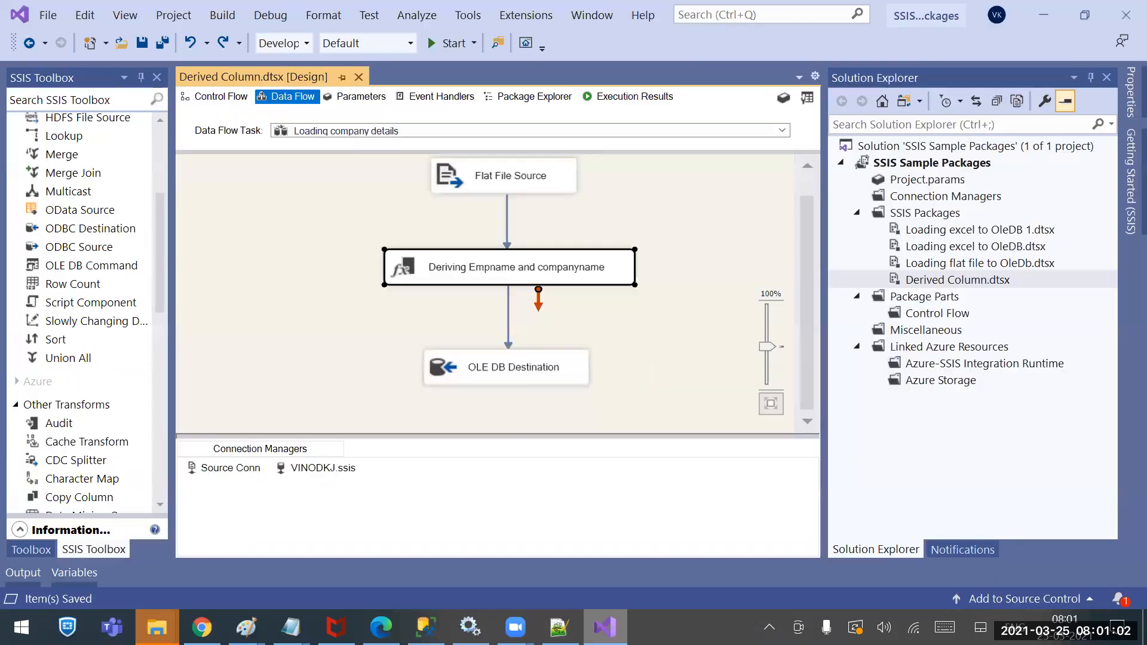
left_click(508, 322)
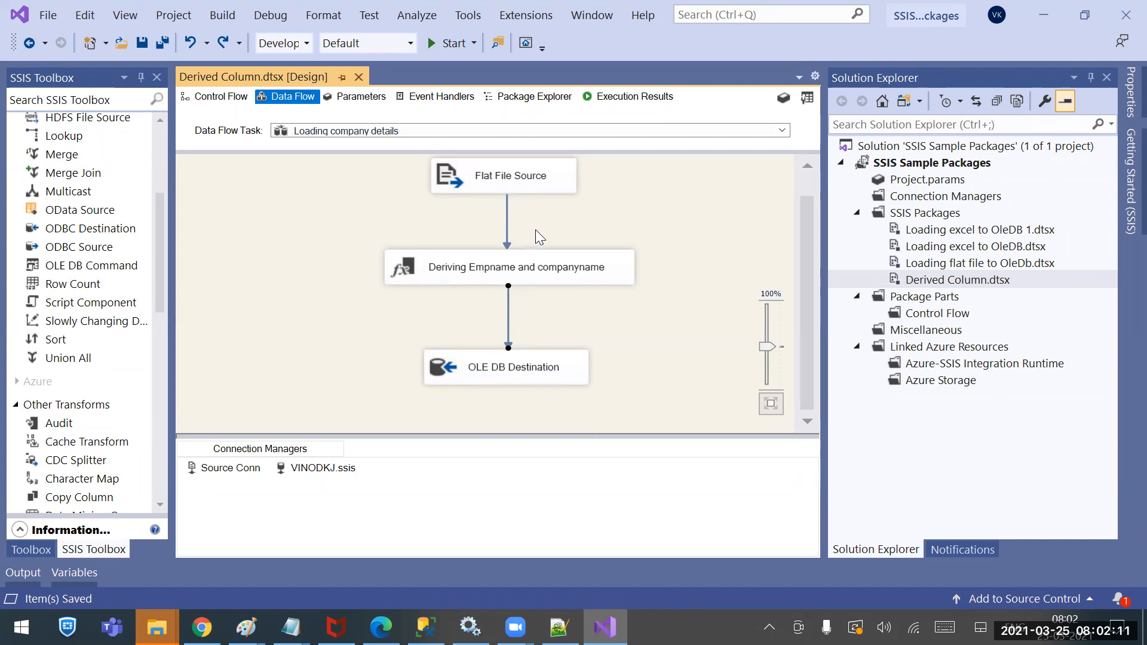
Open the Deriving Empname and companyname editor to walk through the Ename and Cname columns, then switch to SSMS
left_click(530, 265)
double_click(529, 265)
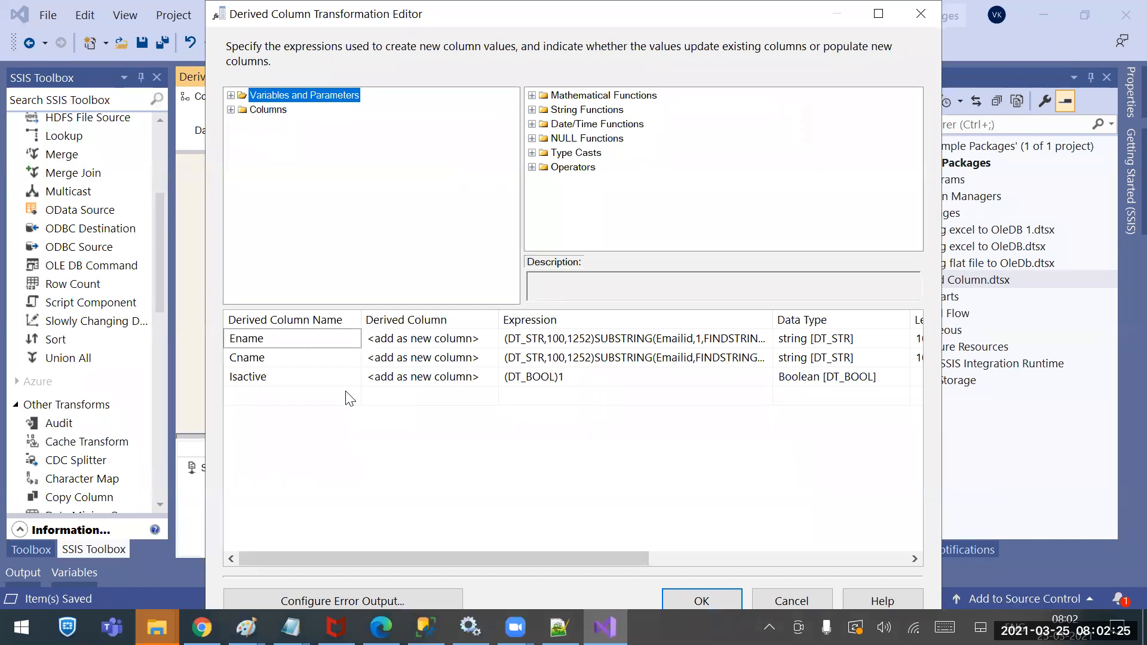
left_click(295, 362)
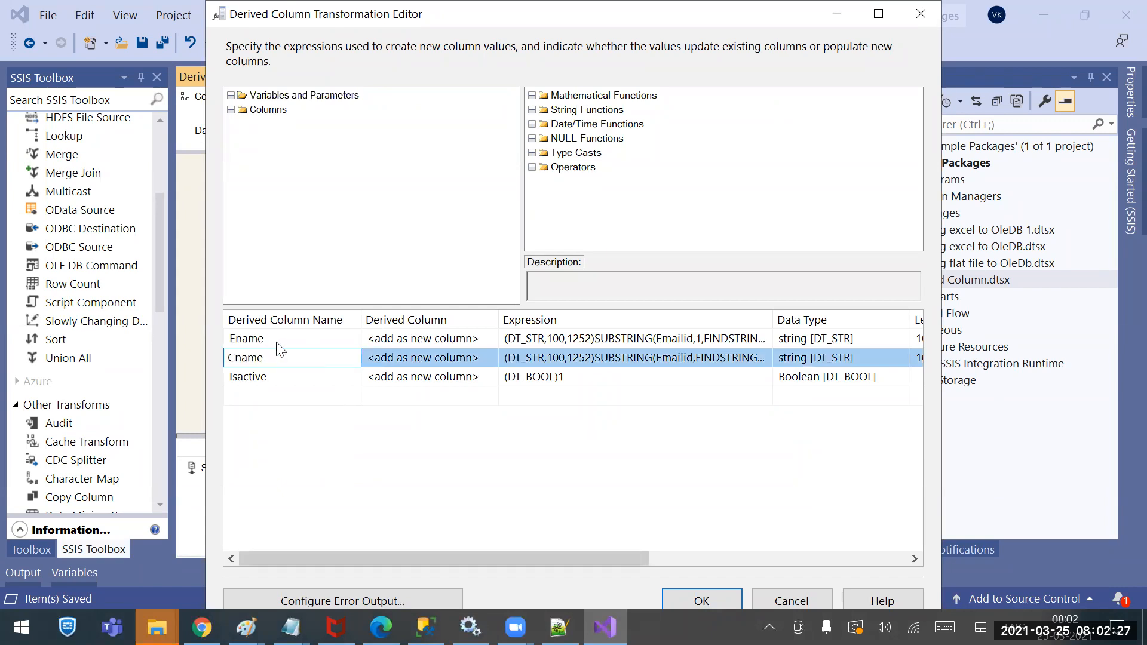
left_click(278, 344)
left_click(283, 339)
left_click(282, 364)
double_click(283, 365)
left_click(258, 339)
left_click(295, 358)
left_click(273, 342)
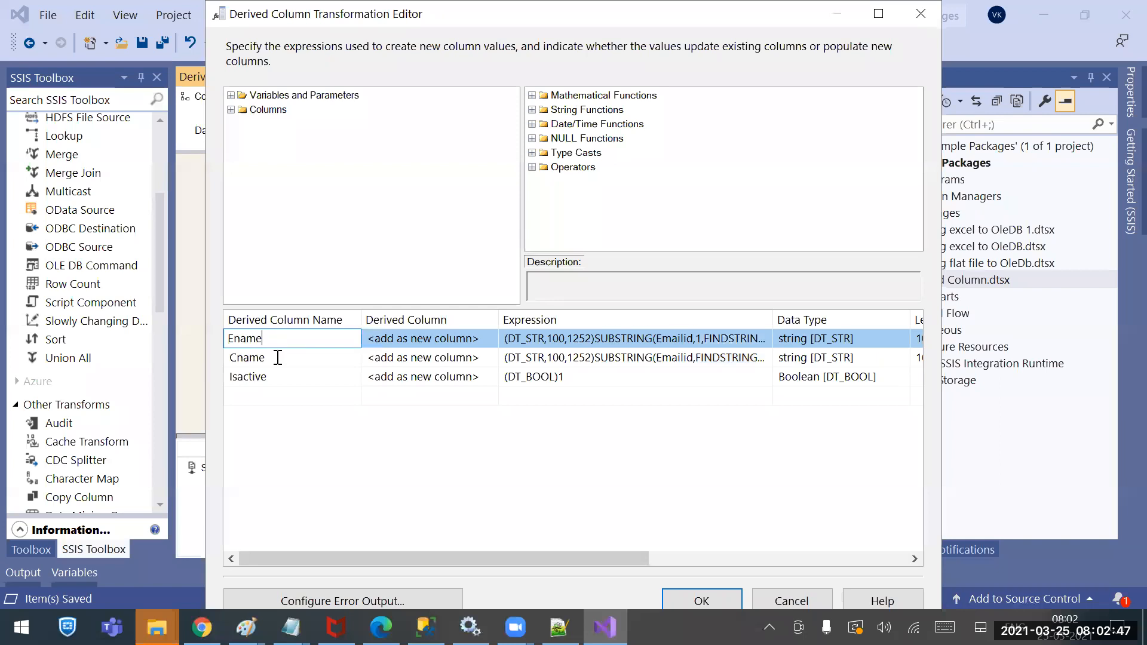
left_click(278, 357)
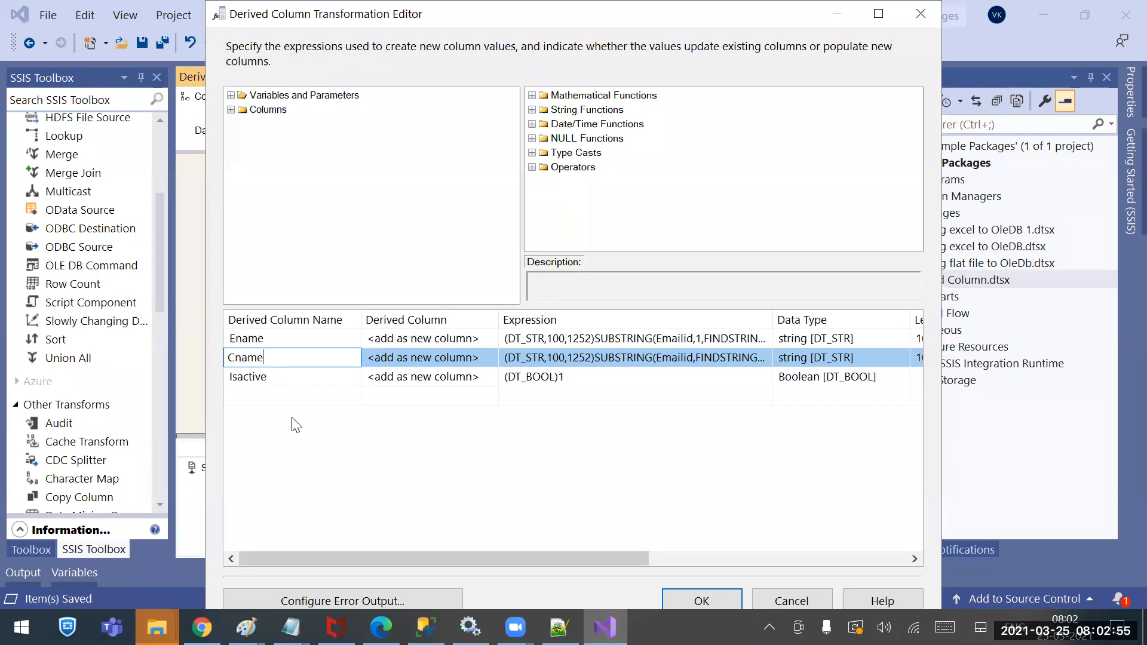
left_click(425, 628)
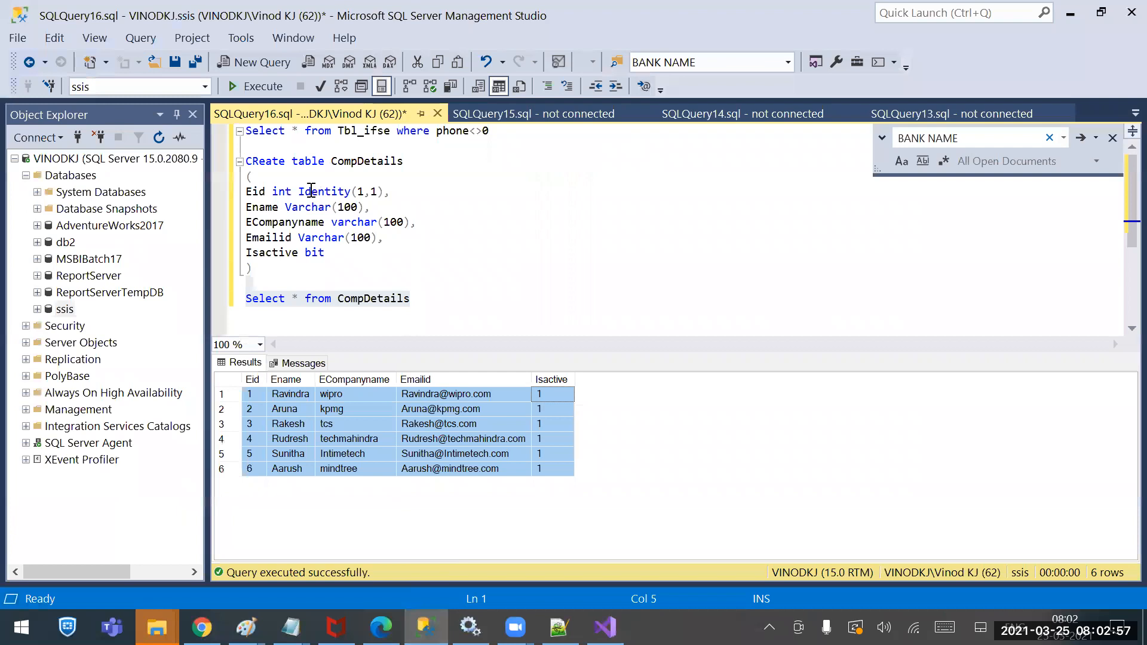
Minimize Management Studio after reviewing the CompDetails columns to return to the Derived Column editor
left_click(1090, 28)
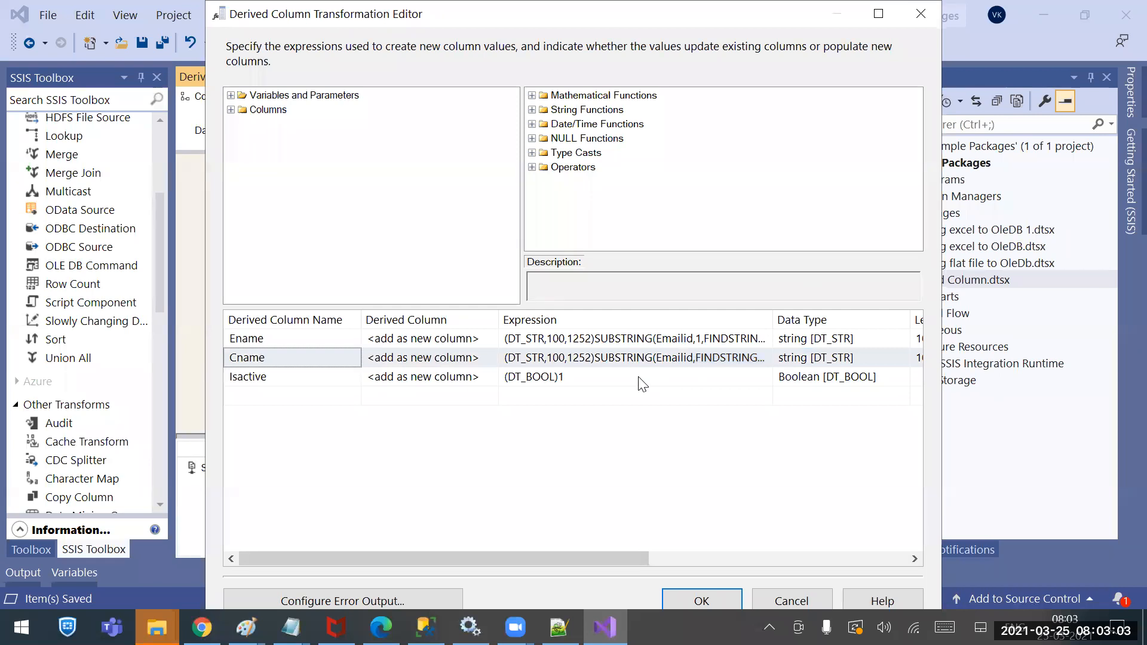
Confirm the Derived Column editor and bring up the CompanyDetails text file in Notepad
left_click(705, 600)
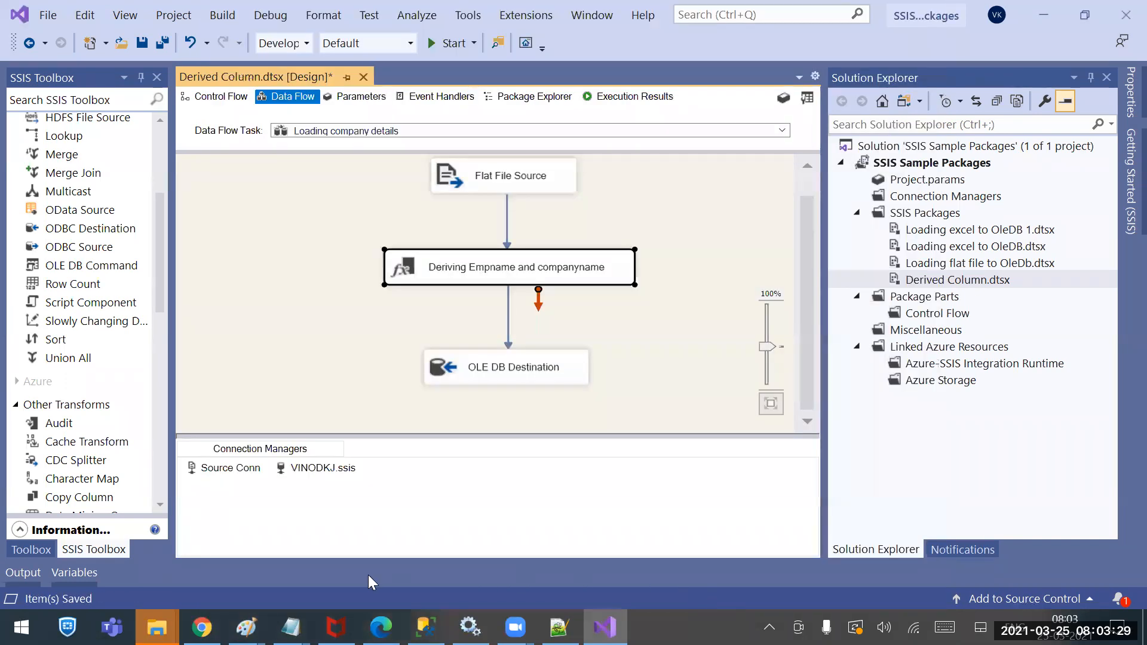
mouse_move(291, 628)
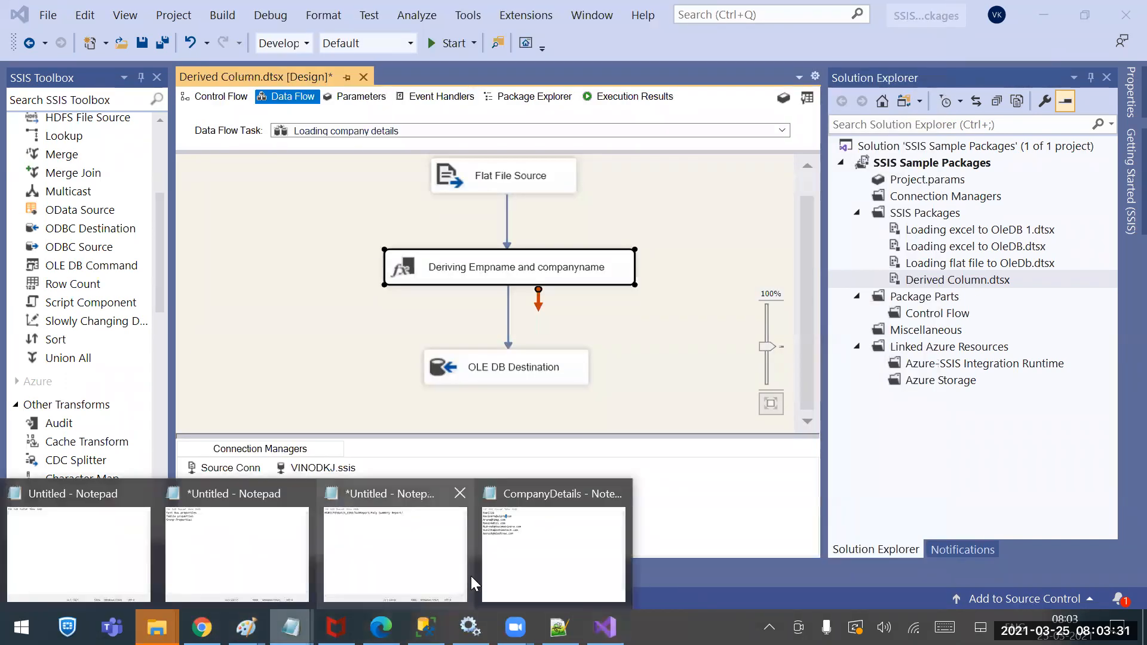
left_click(565, 529)
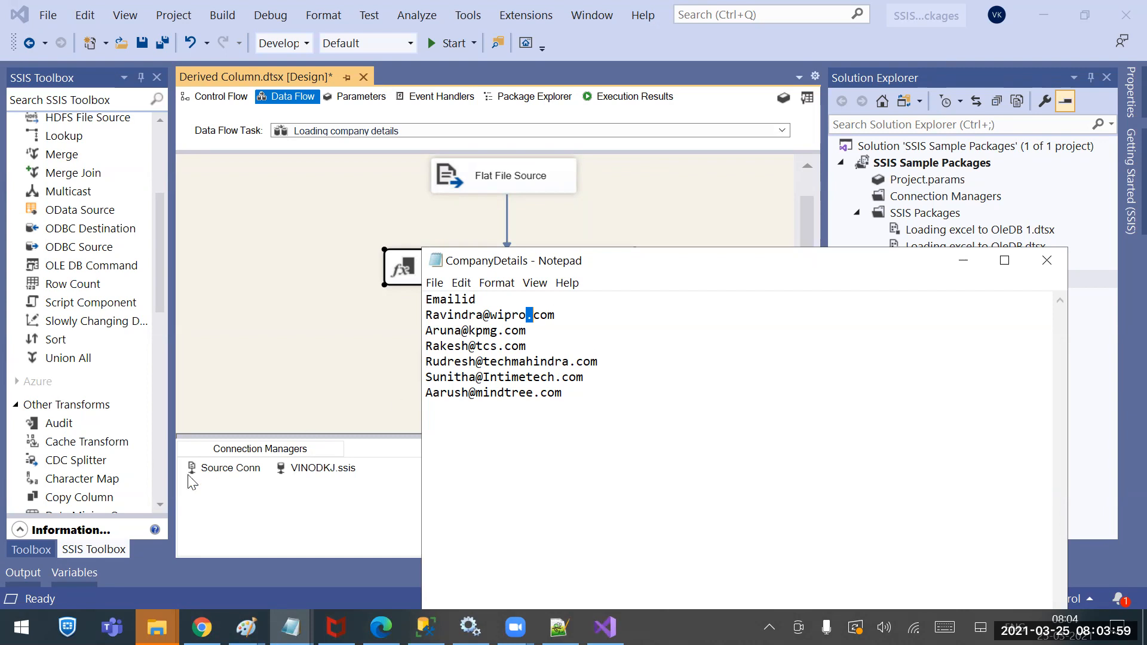
Close Notepad and open the SSIS Sources folder from File Explorer's recent folders
left_click(1058, 263)
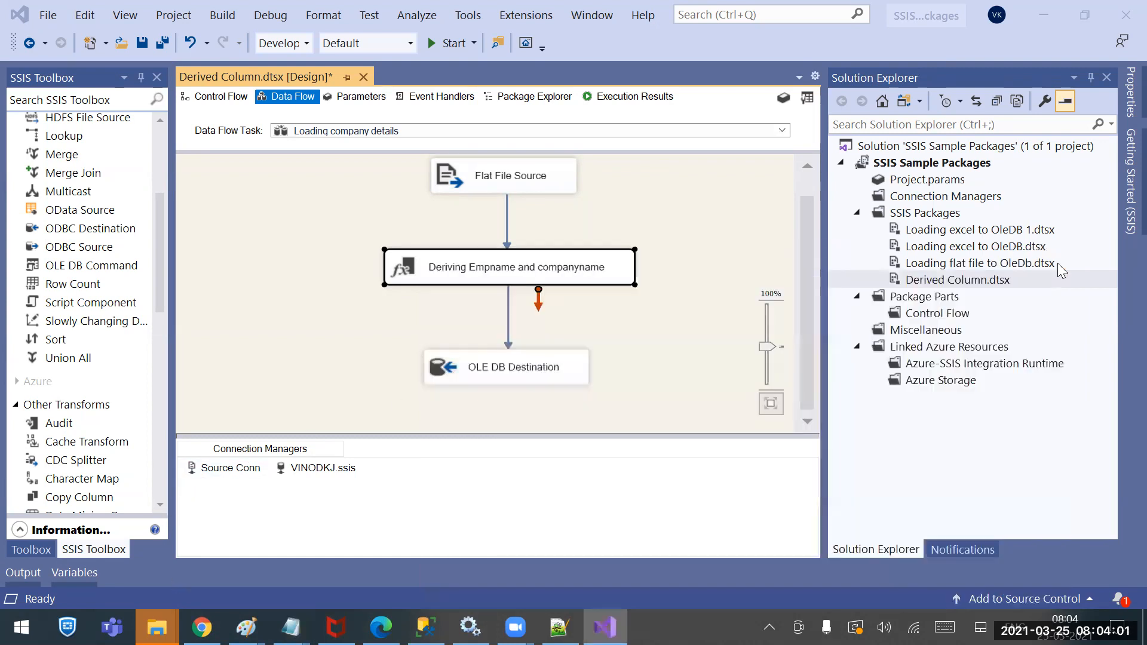
left_click(202, 628)
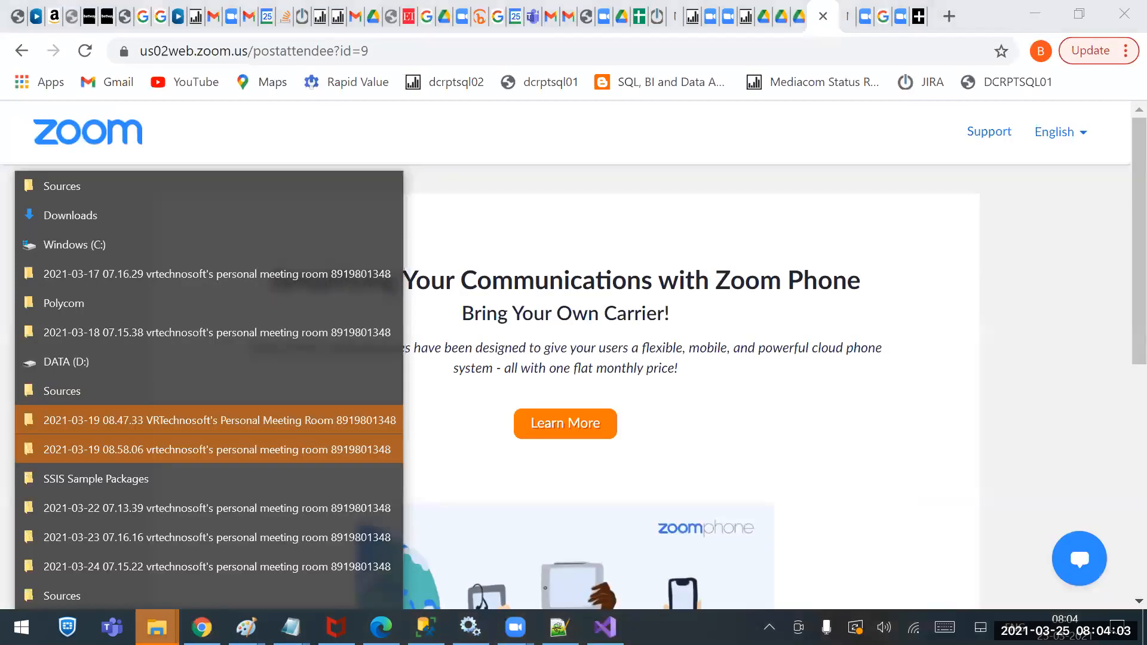
left_click(90, 185)
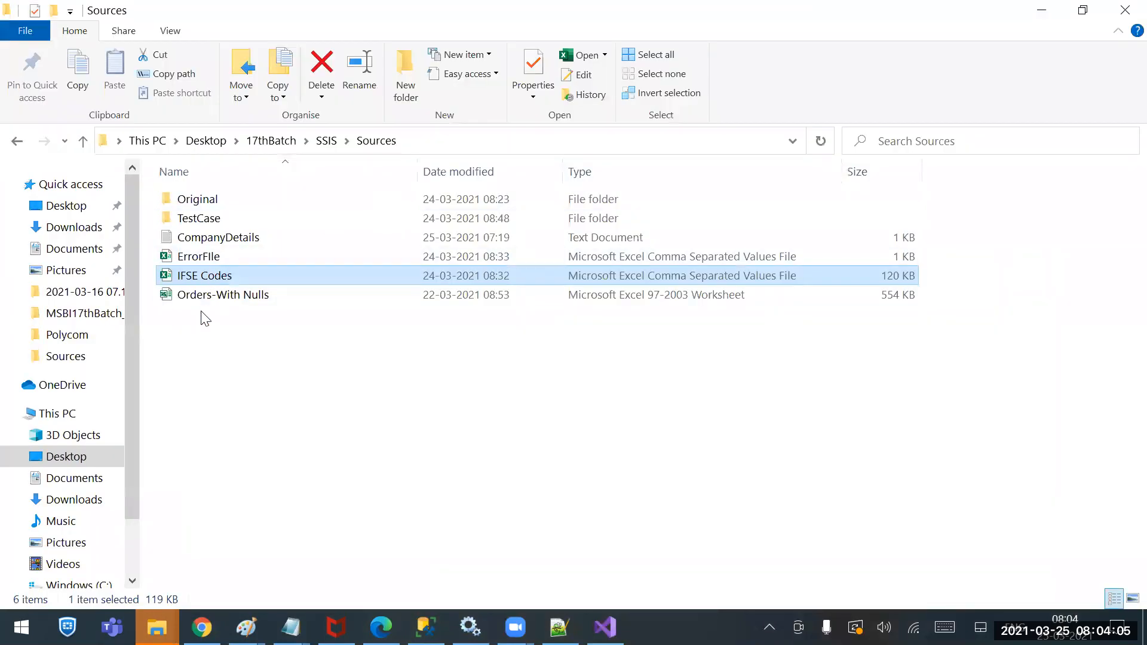
Mark CompanyDetails as Read-only in its file Properties and apply the change
left_click(195, 241)
right_click(193, 241)
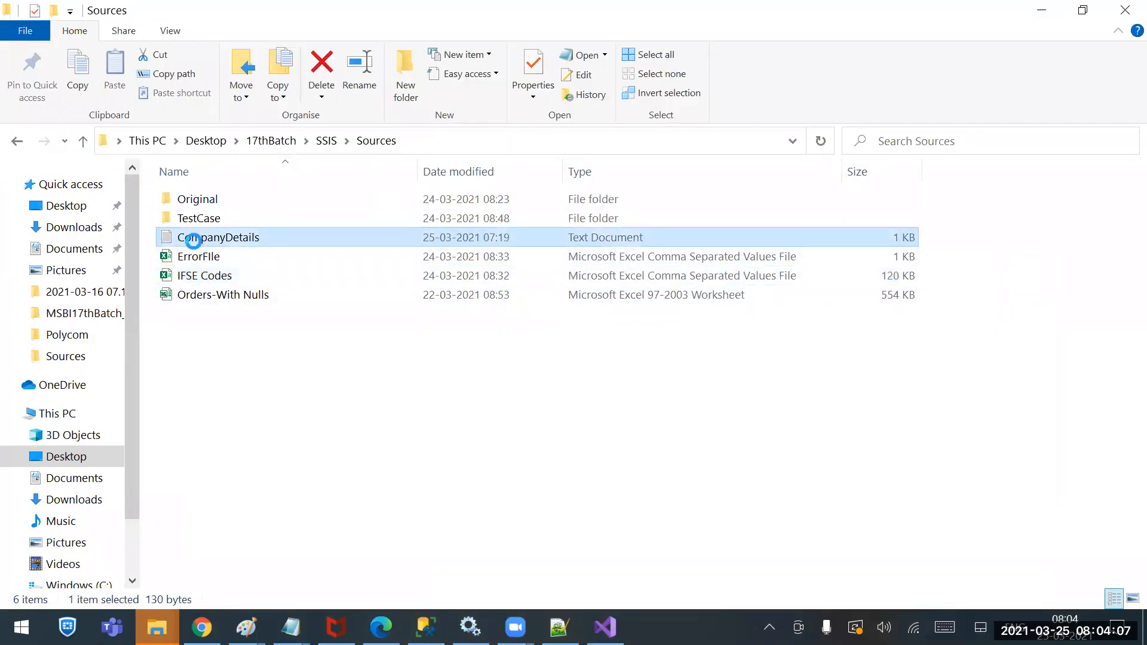
left_click(85, 596)
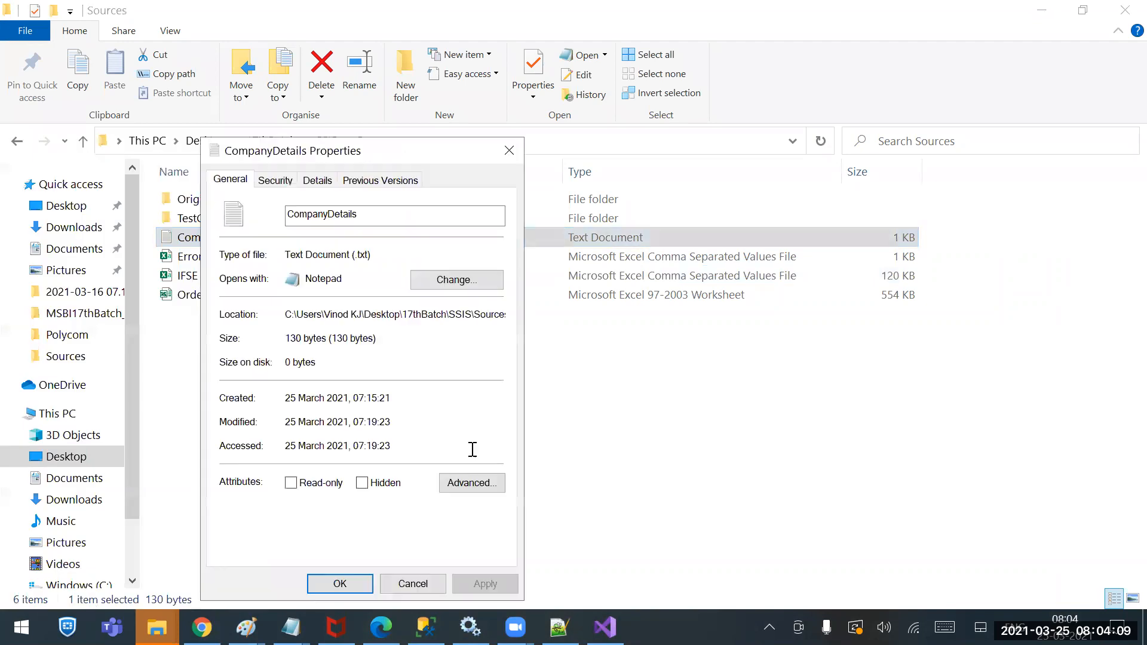
left_click(292, 483)
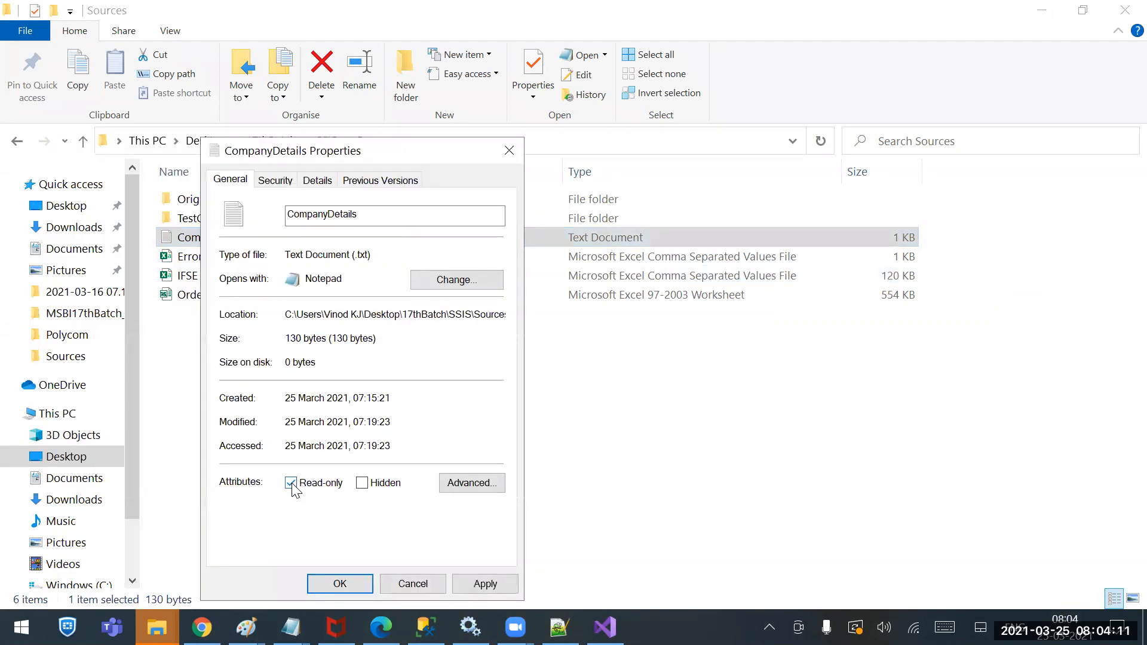
left_click(481, 584)
left_click(340, 584)
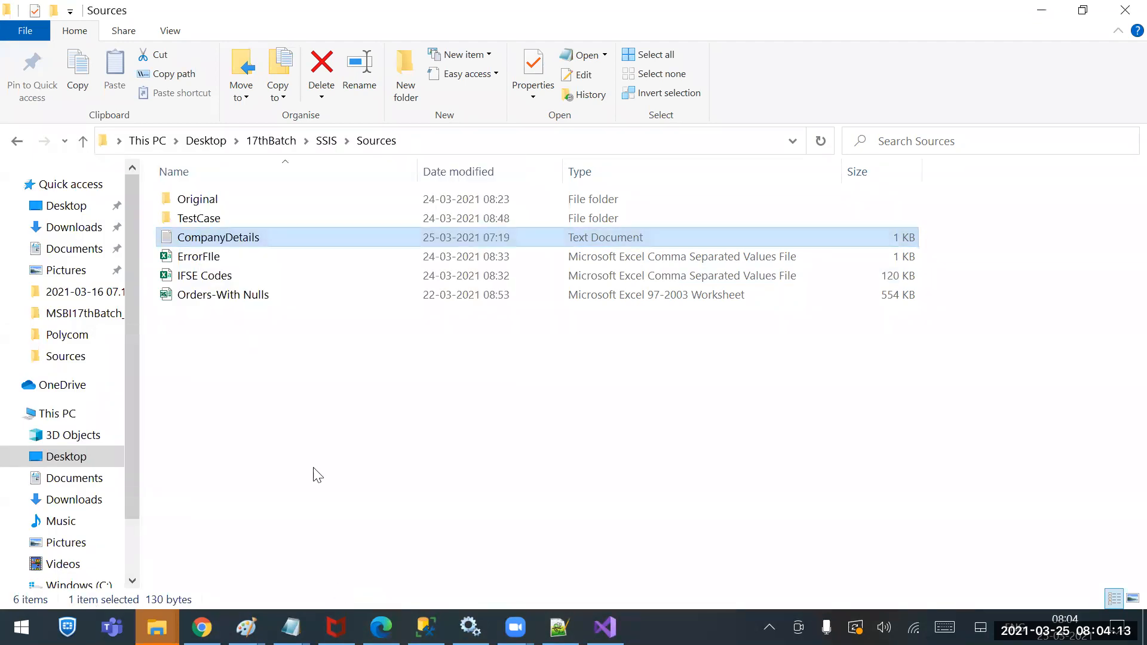
Open CompanyDetails in Notepad, delete the last email's final 'm', and try saving
double_click(239, 237)
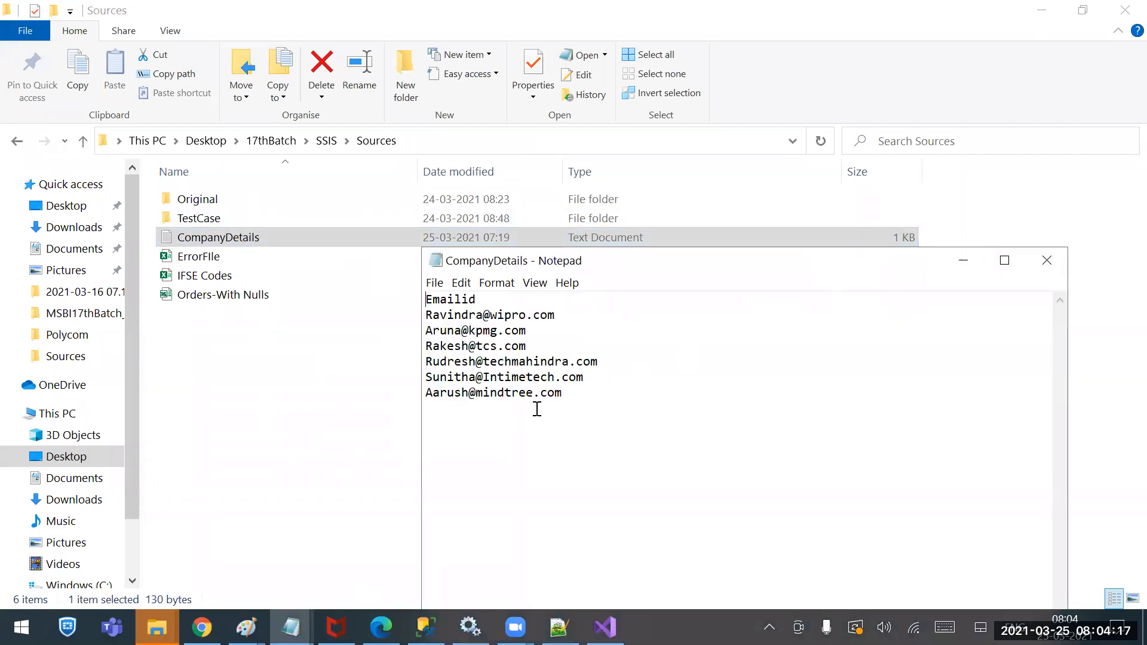
left_click_drag(562, 396, 557, 397)
key("BackSpace")
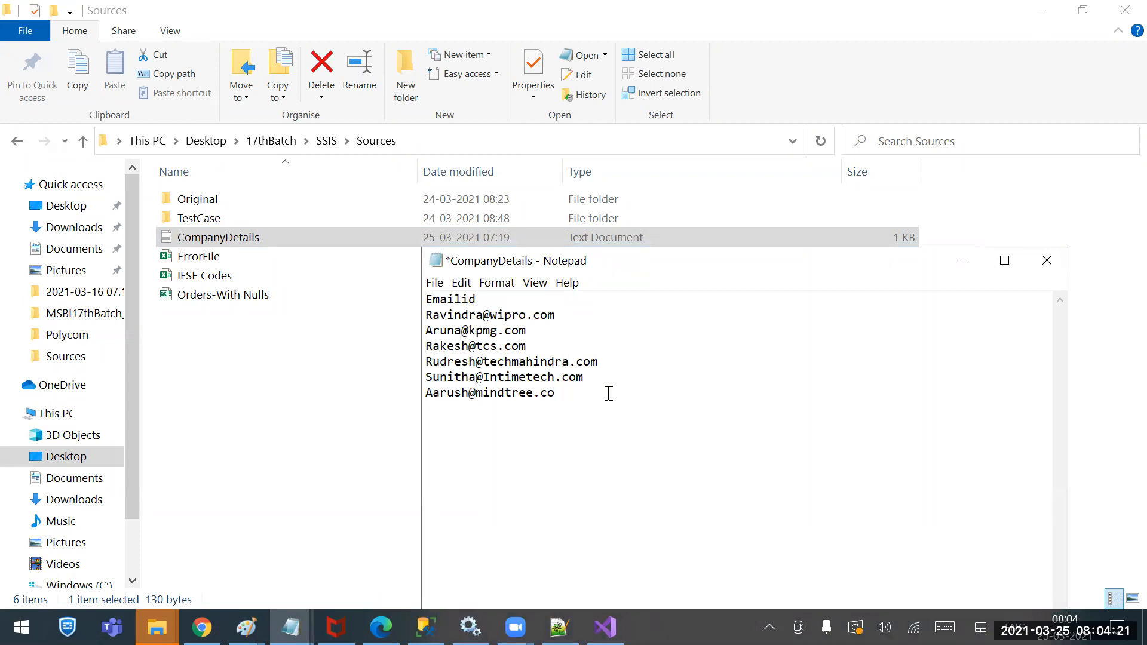
key("ctrl+shift+s")
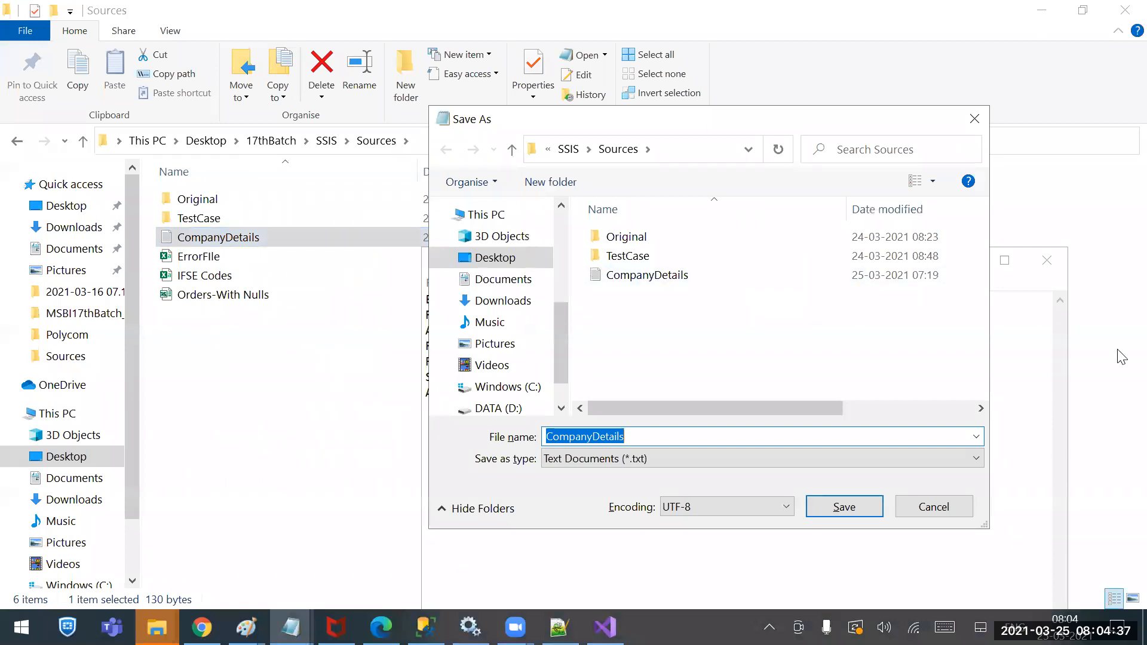
Cancel Save As, close Notepad discarding the edit, and review CompanyDetails' properties unchanged
left_click(950, 511)
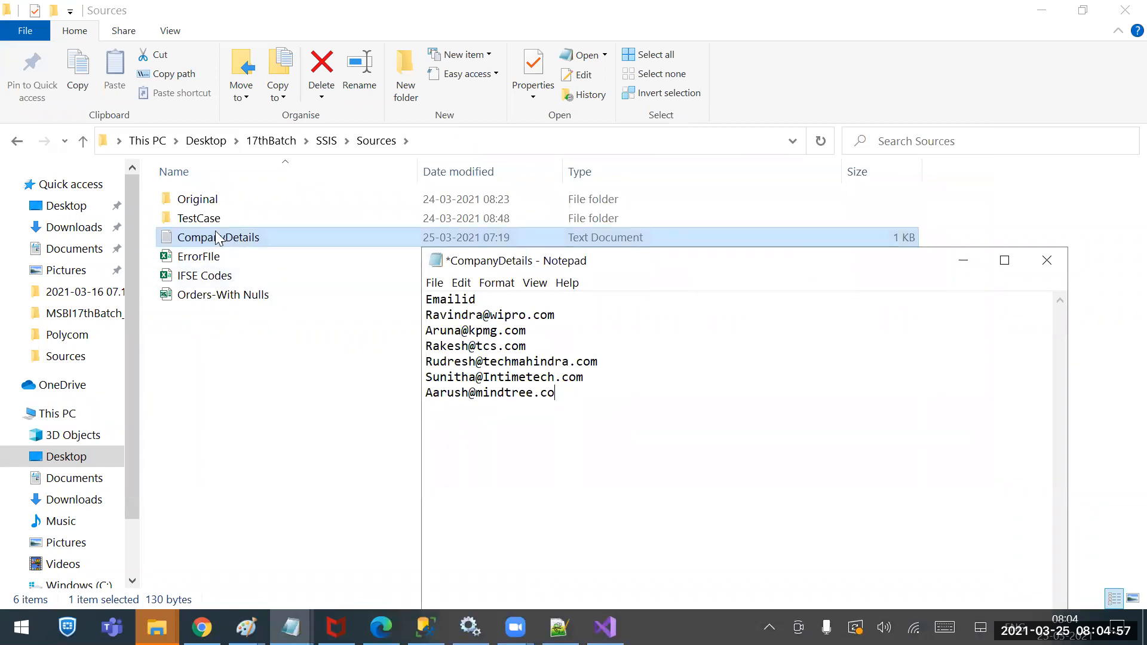
left_click(1034, 264)
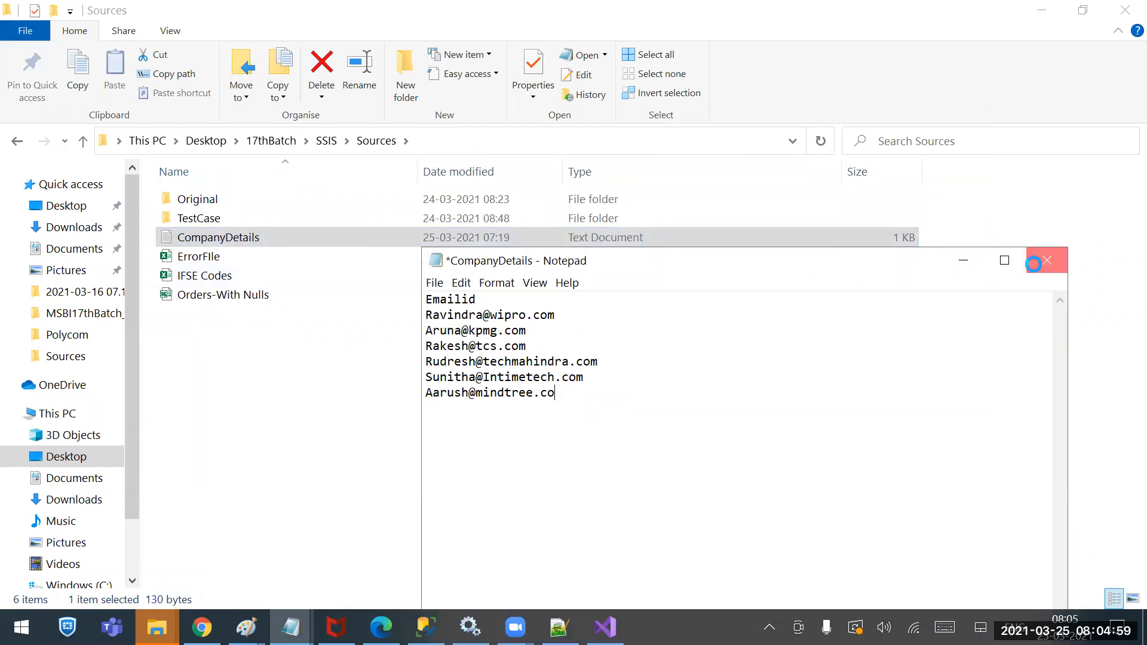
left_click(604, 335)
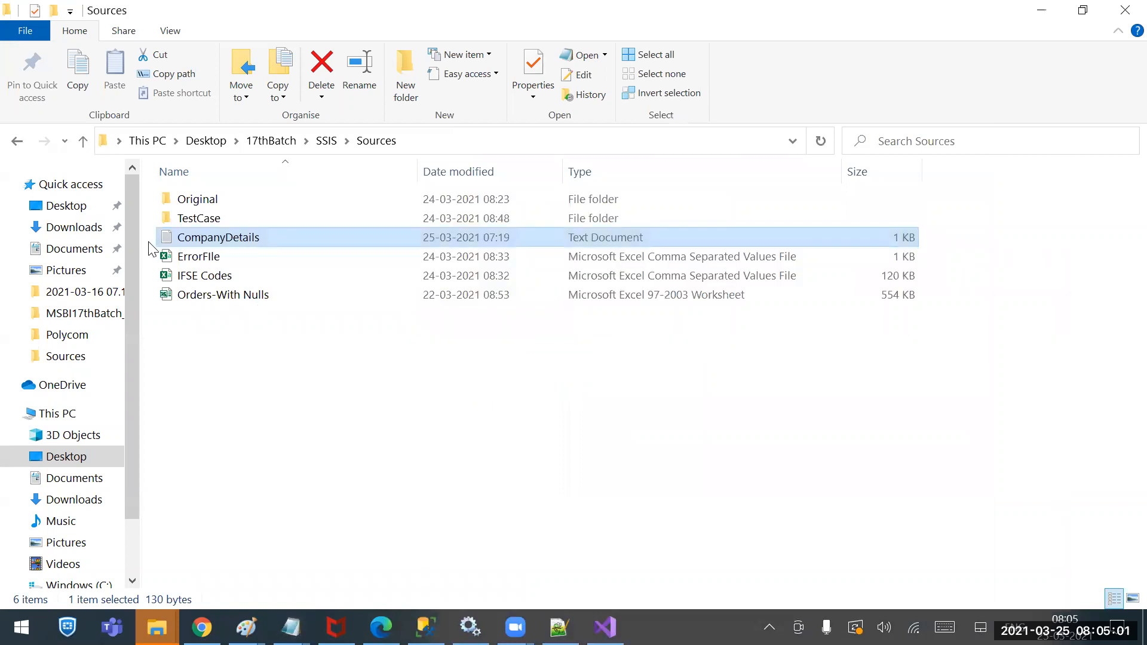
right_click(196, 237)
left_click(91, 594)
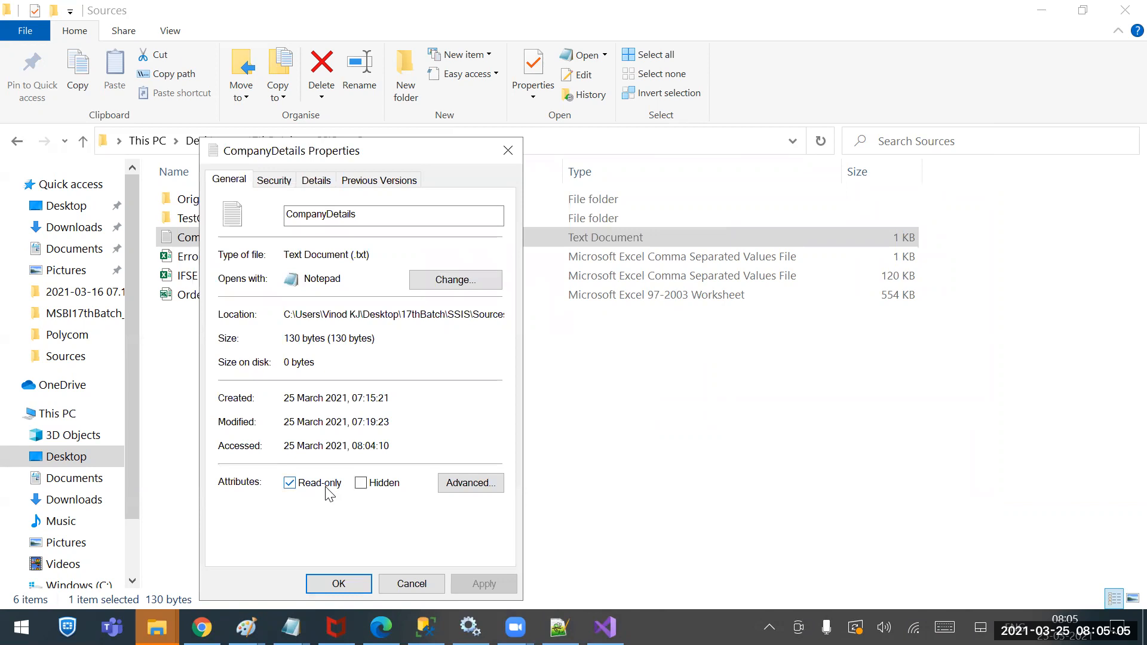
left_click(407, 581)
Reopen CompanyDetails, delete the final 'm', and save the copy as CompanyDetails_1
double_click(229, 238)
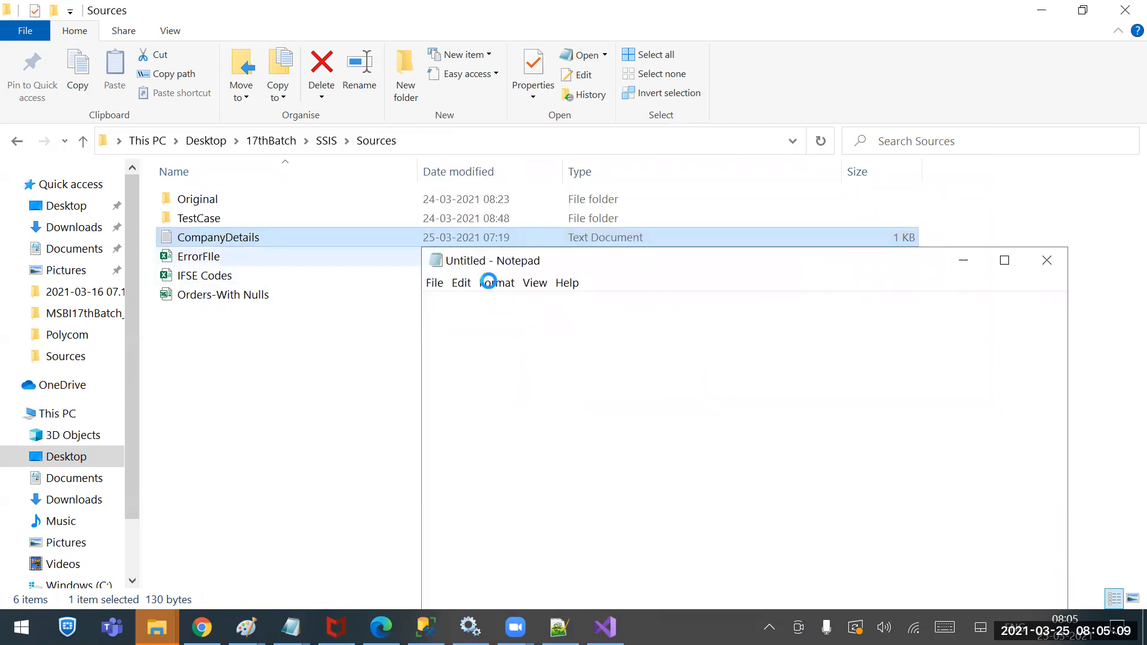
left_click(568, 395)
key("BackSpace")
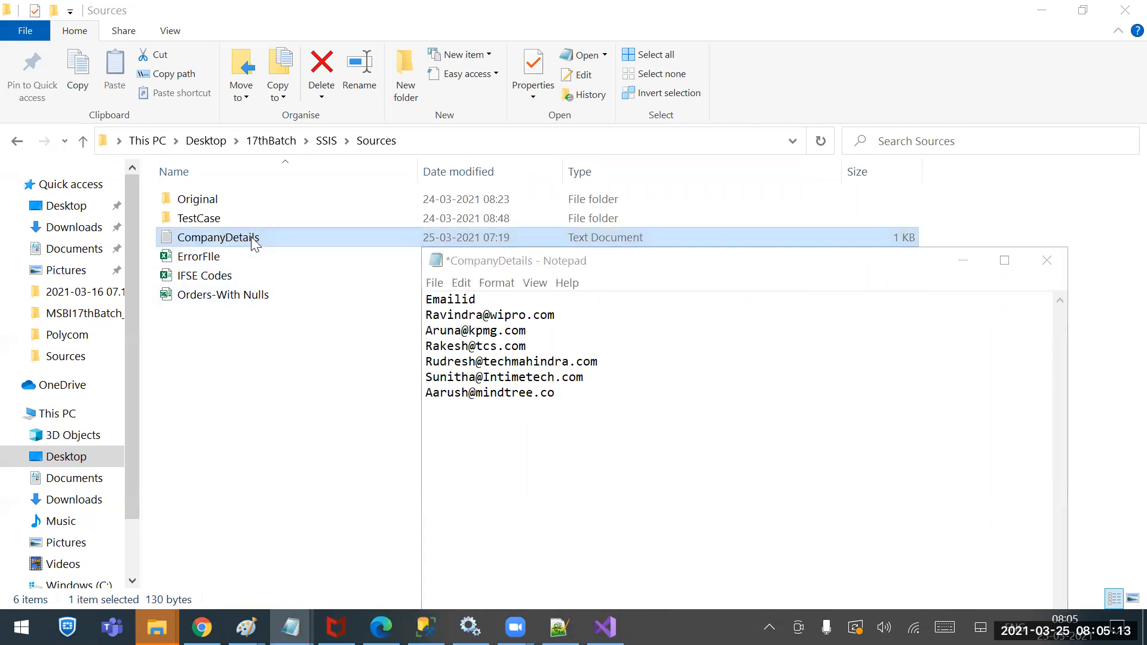
key("ctrl+shift+s")
left_click(629, 437)
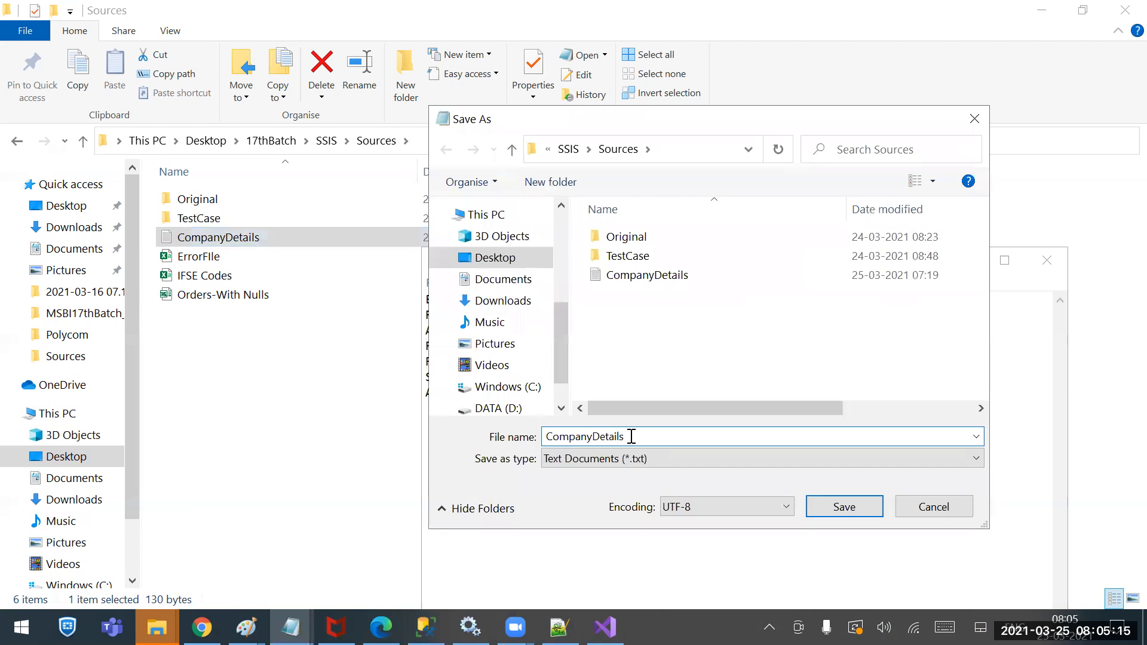
type("_1\\")
key("Return")
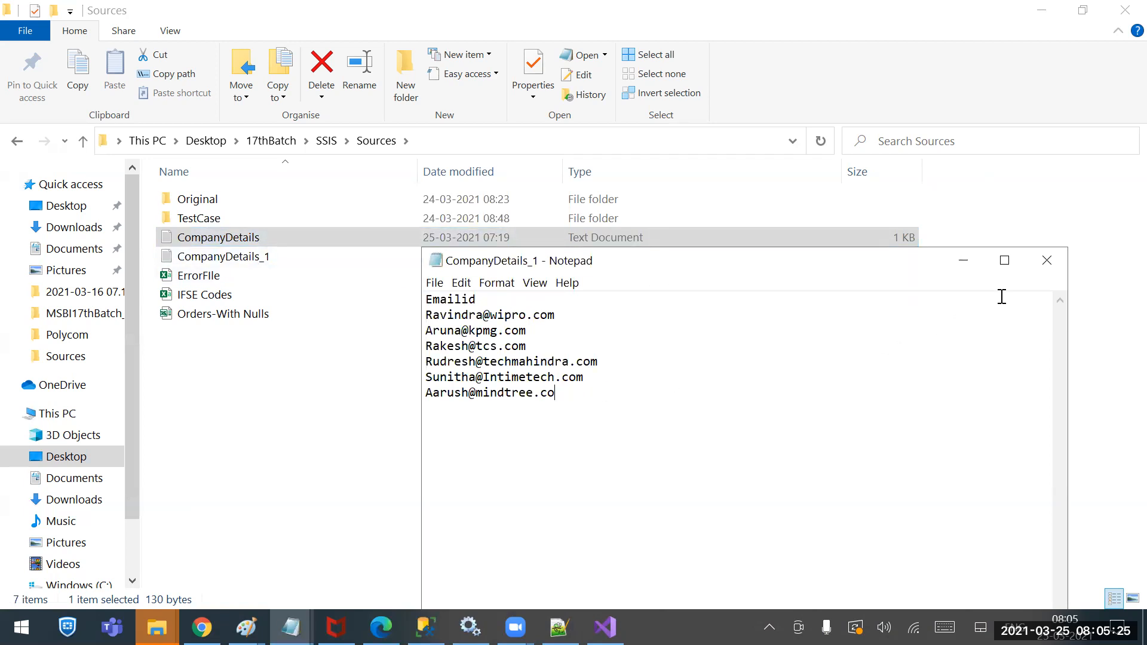
Open CompanyDetails_1 to check its contents, then close it
left_click(1047, 261)
double_click(247, 257)
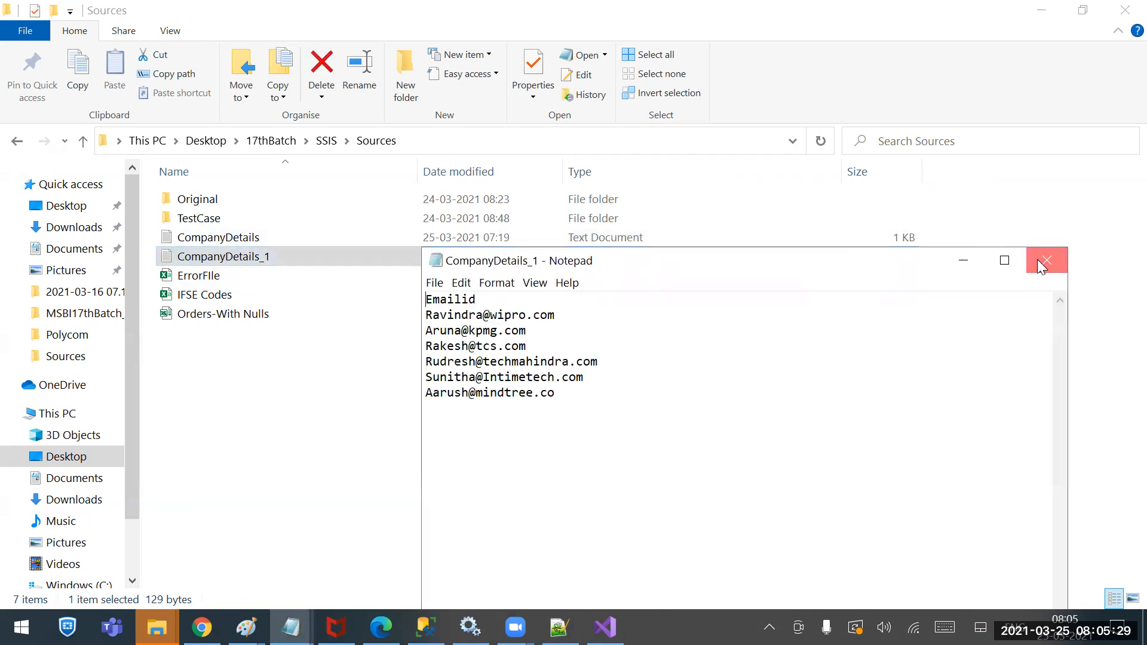
left_click(1046, 261)
Change the last email's final letter to 's' in CompanyDetails and try saving over the original
double_click(230, 238)
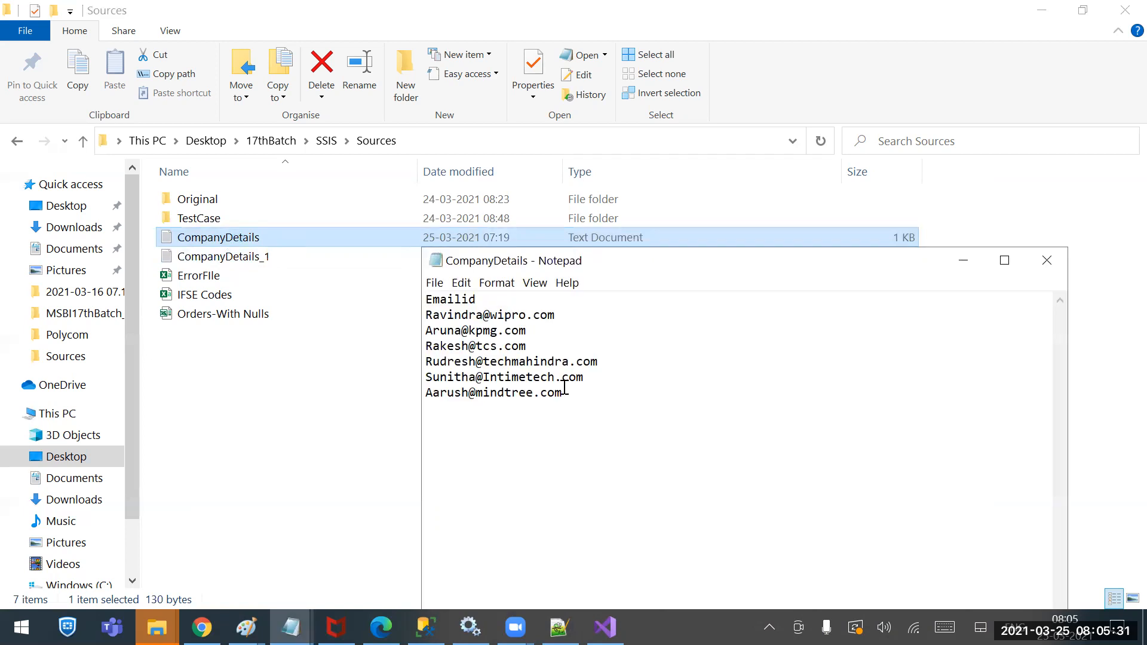
left_click_drag(565, 391, 556, 391)
type("s")
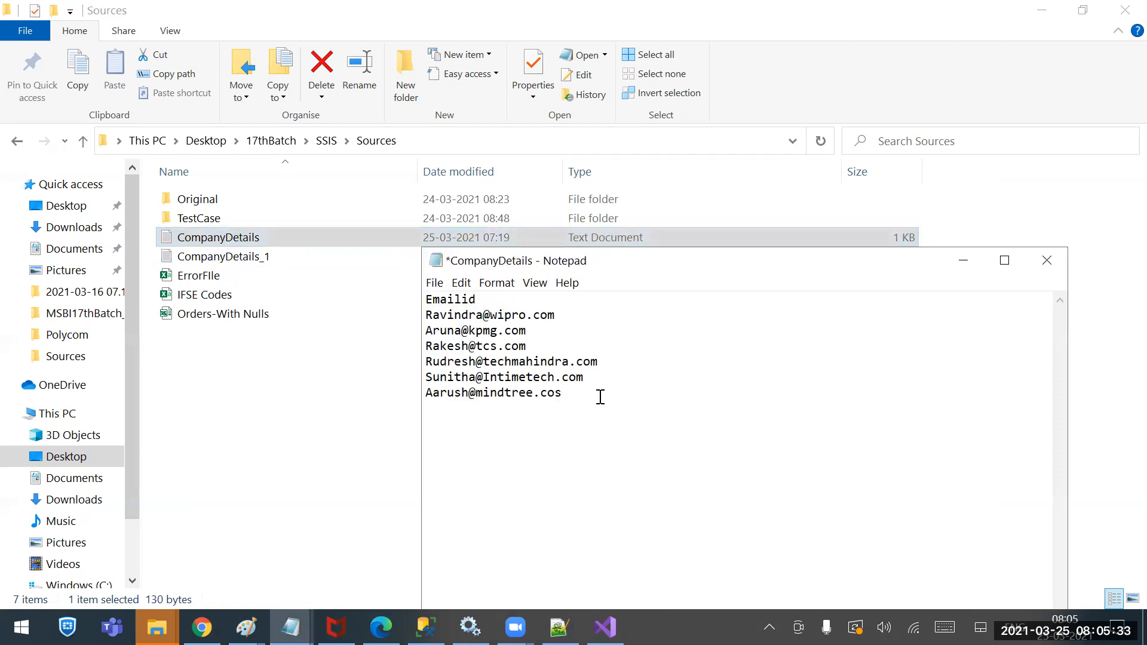
key("ctrl+shift+s")
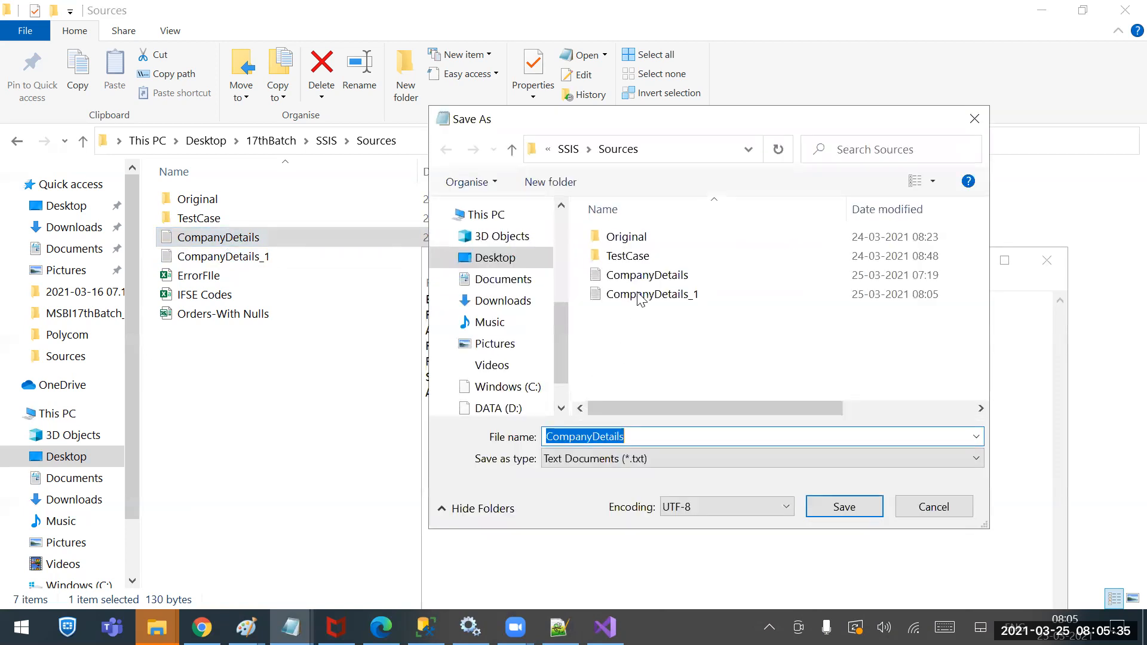
left_click(645, 276)
left_click(861, 507)
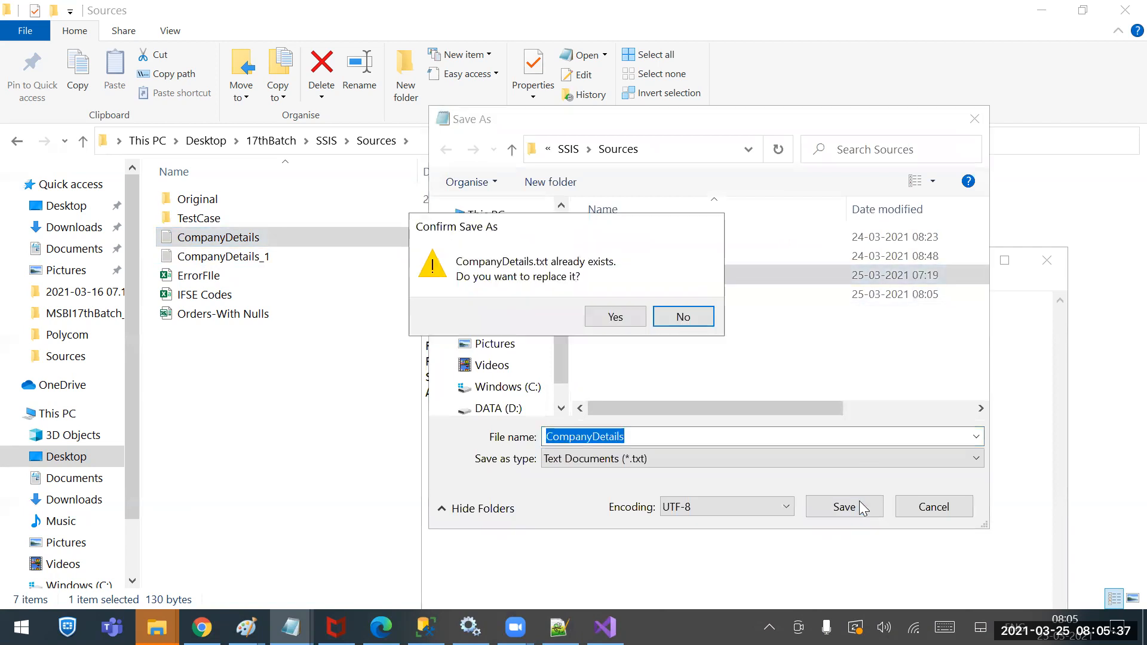
left_click(595, 317)
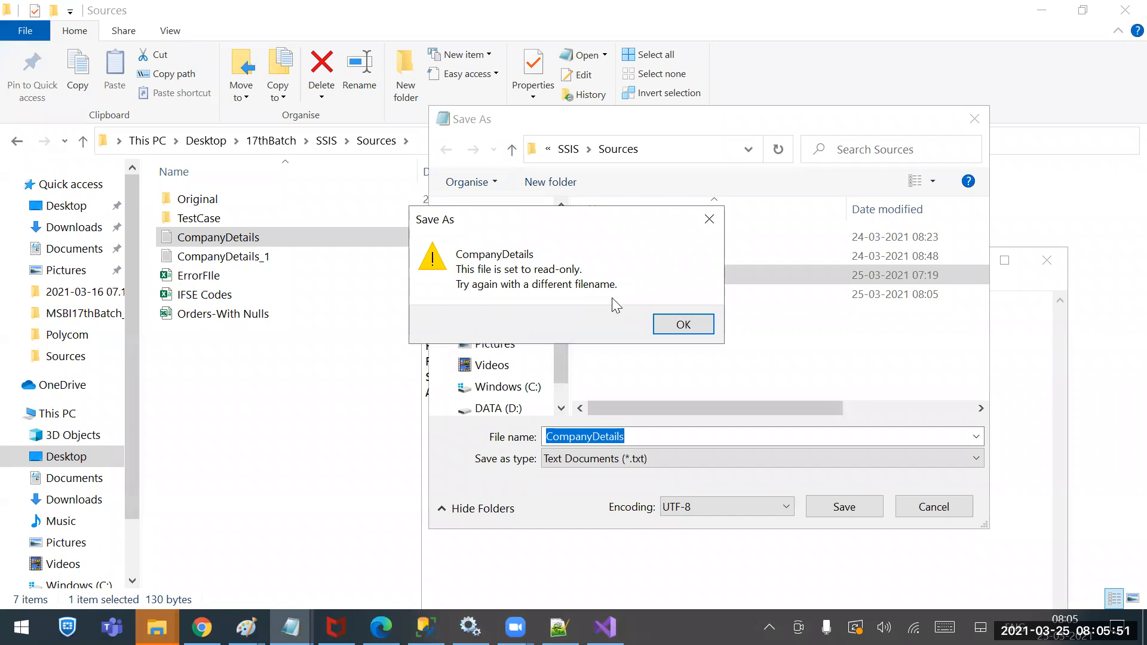
Dismiss the read-only warning, cancel the save, and close Notepad without saving
left_click(682, 328)
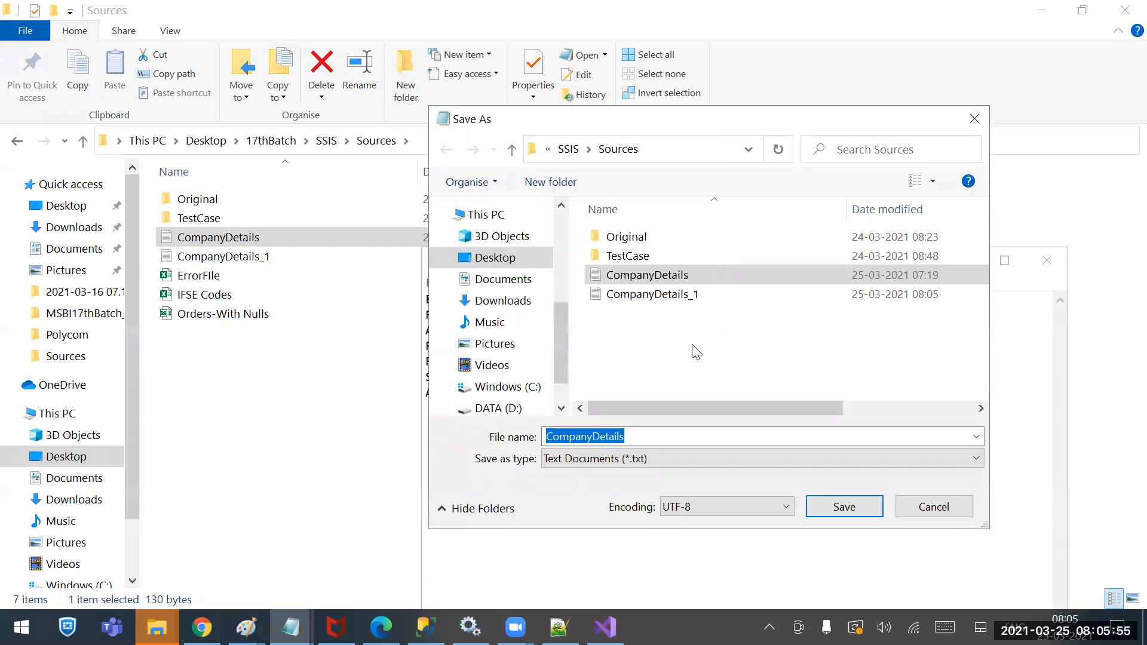
left_click(927, 514)
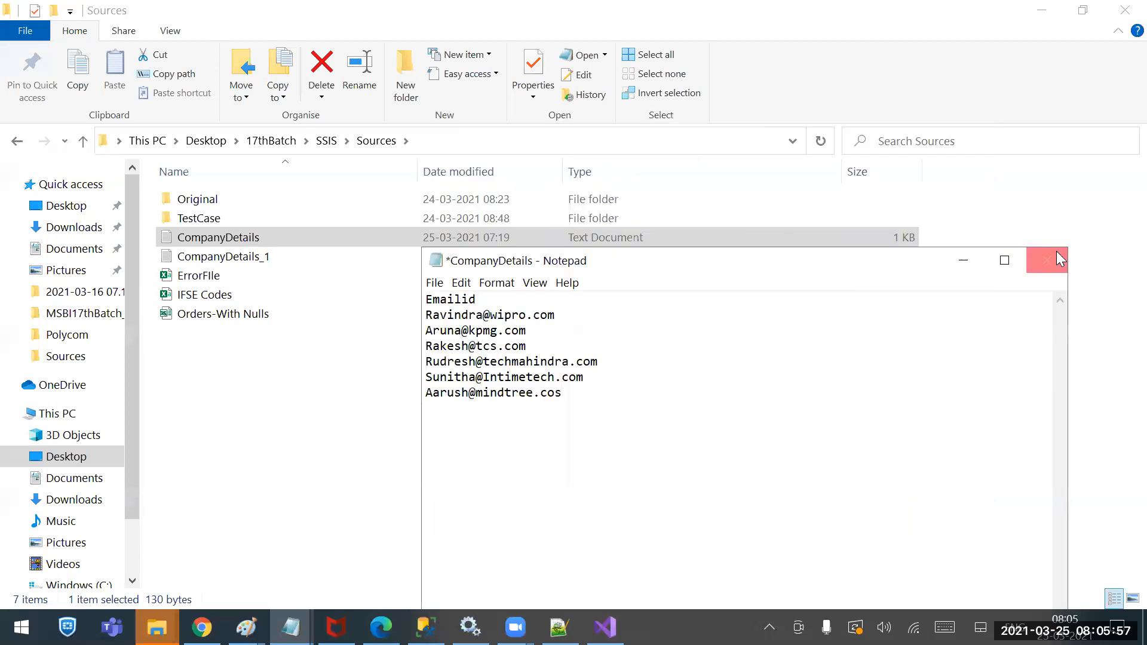
left_click(1047, 260)
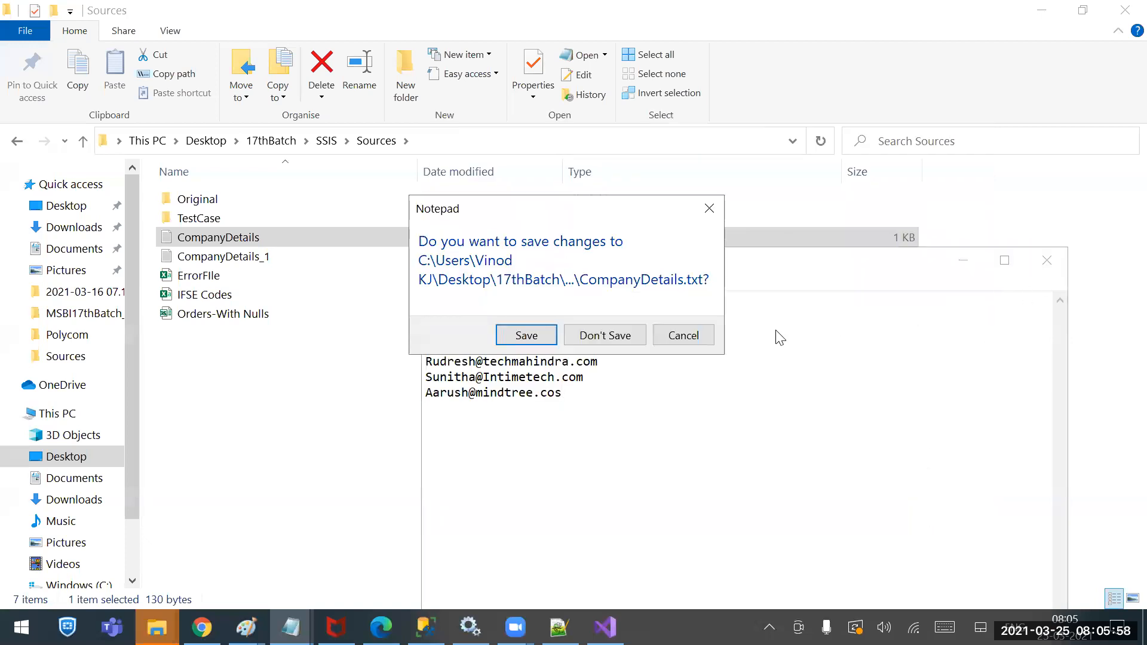
left_click(604, 330)
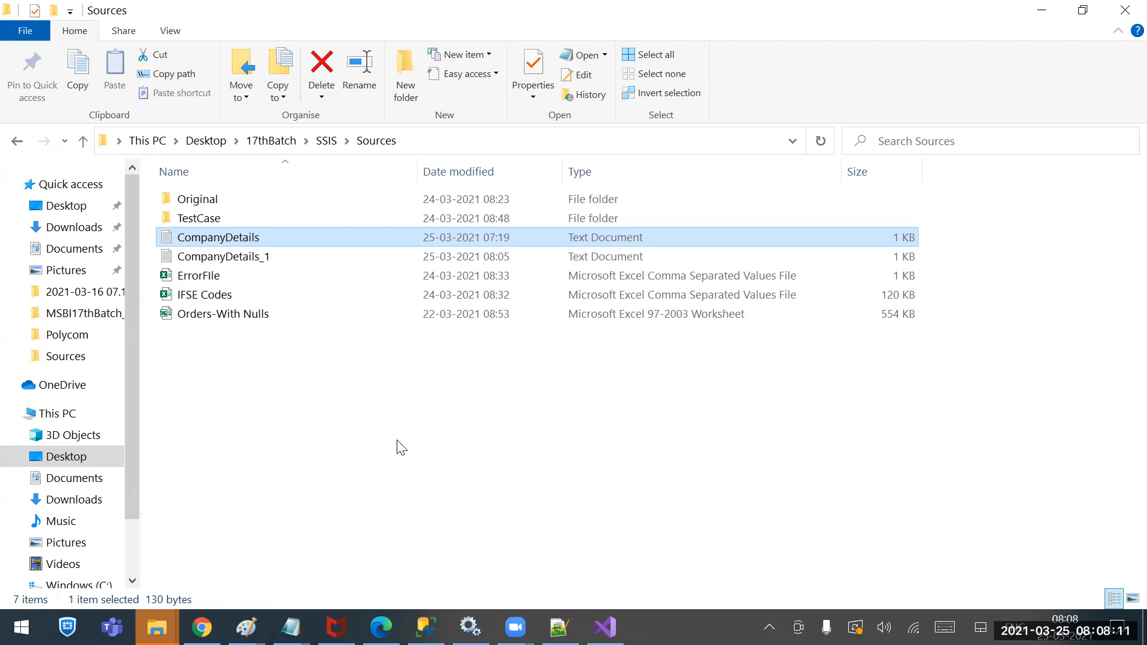
Deselect CompanyDetails in Sources and switch to the Visual Studio Derived Column package designer
key("Return")
left_click(352, 472)
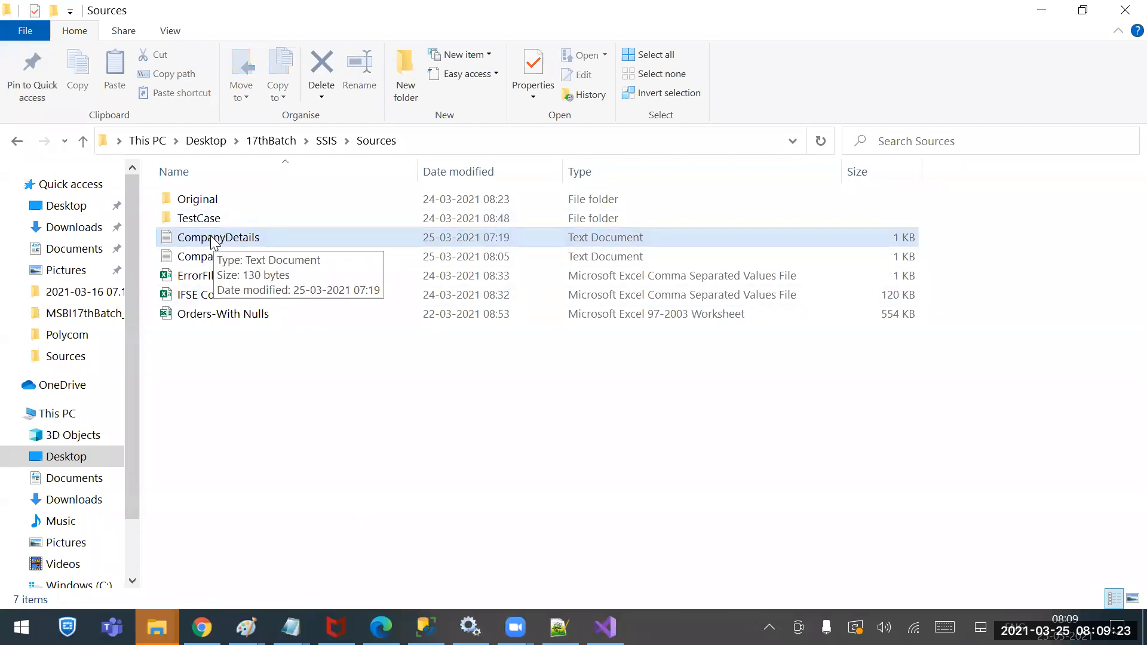
left_click(605, 627)
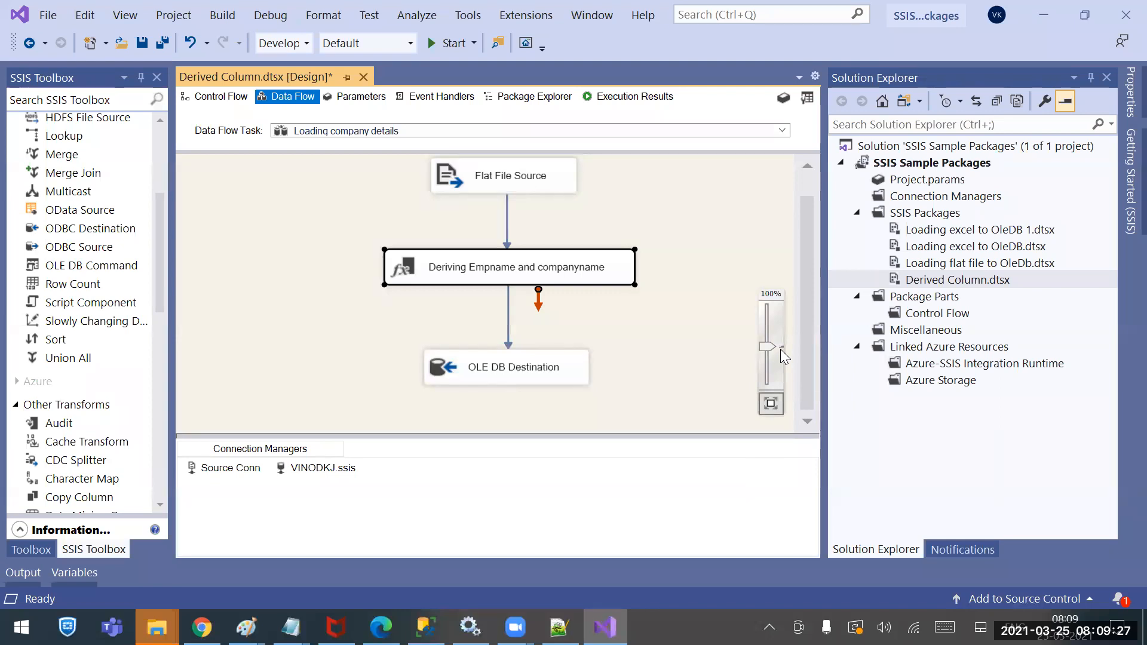
Save the Derived Column package, then in SSMS collapse Databases and select Integration Services Catalogs
key("ctrl+s")
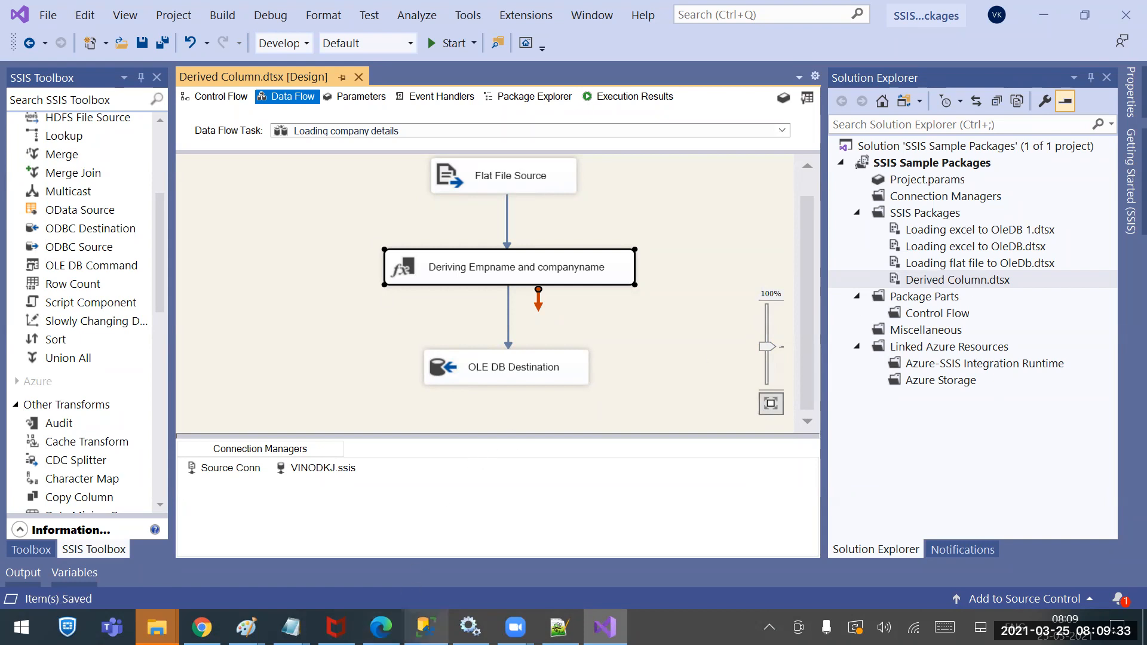
left_click(425, 627)
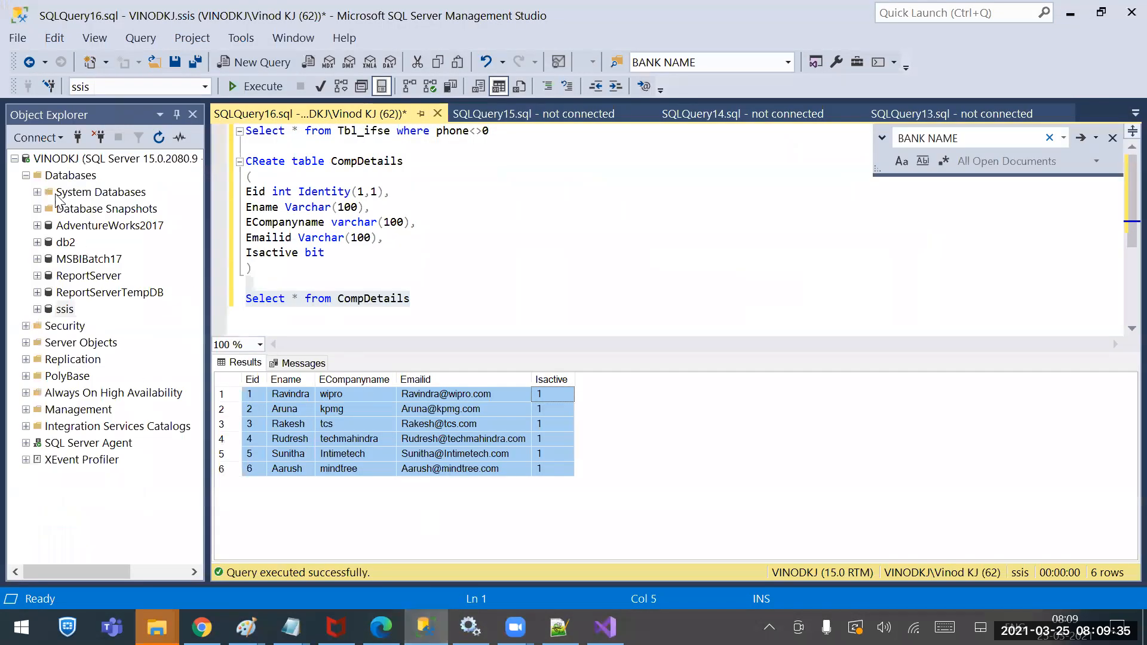
left_click(26, 175)
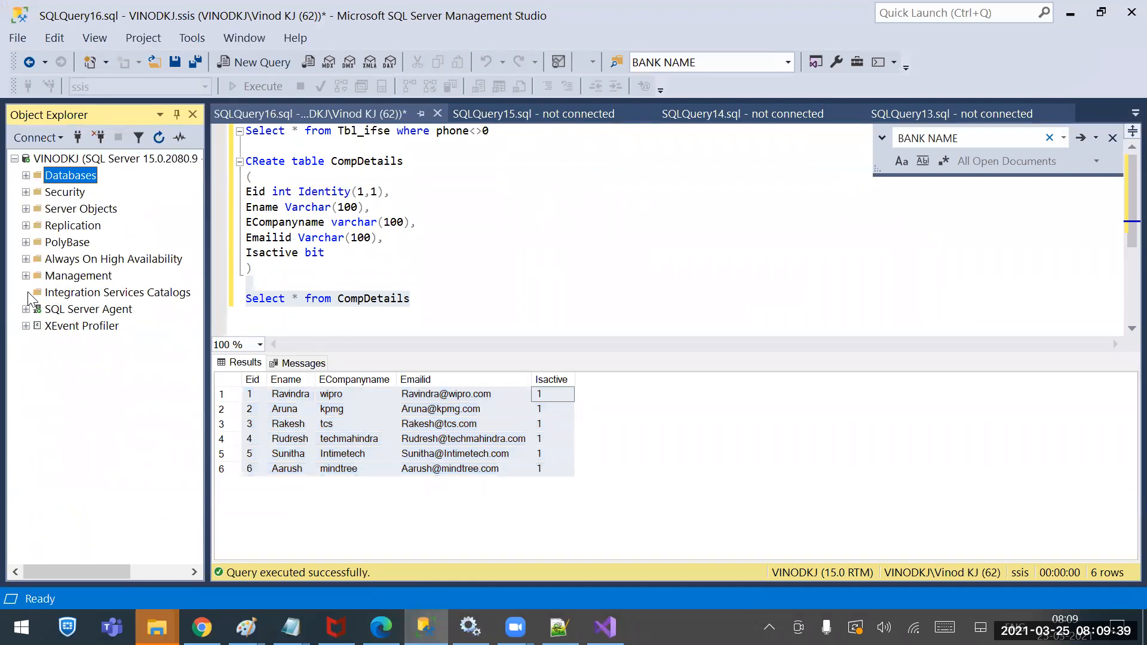
left_click(113, 293)
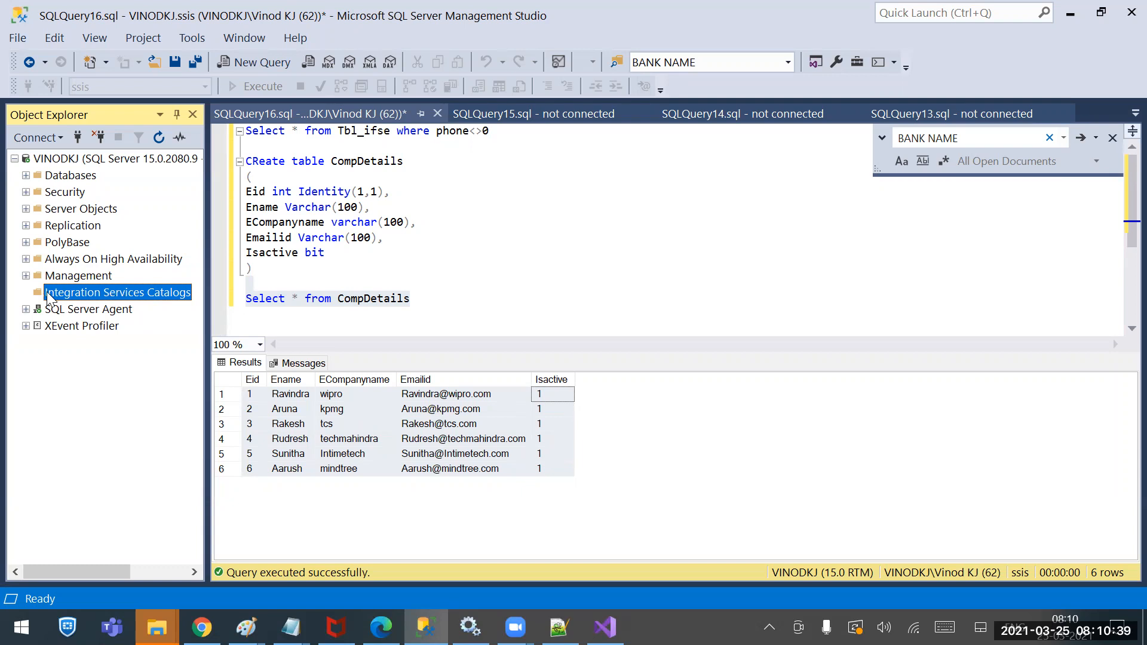
Start creating a catalog with CLR integration enabled and the catalog name SSISDB
right_click(108, 291)
left_click(133, 298)
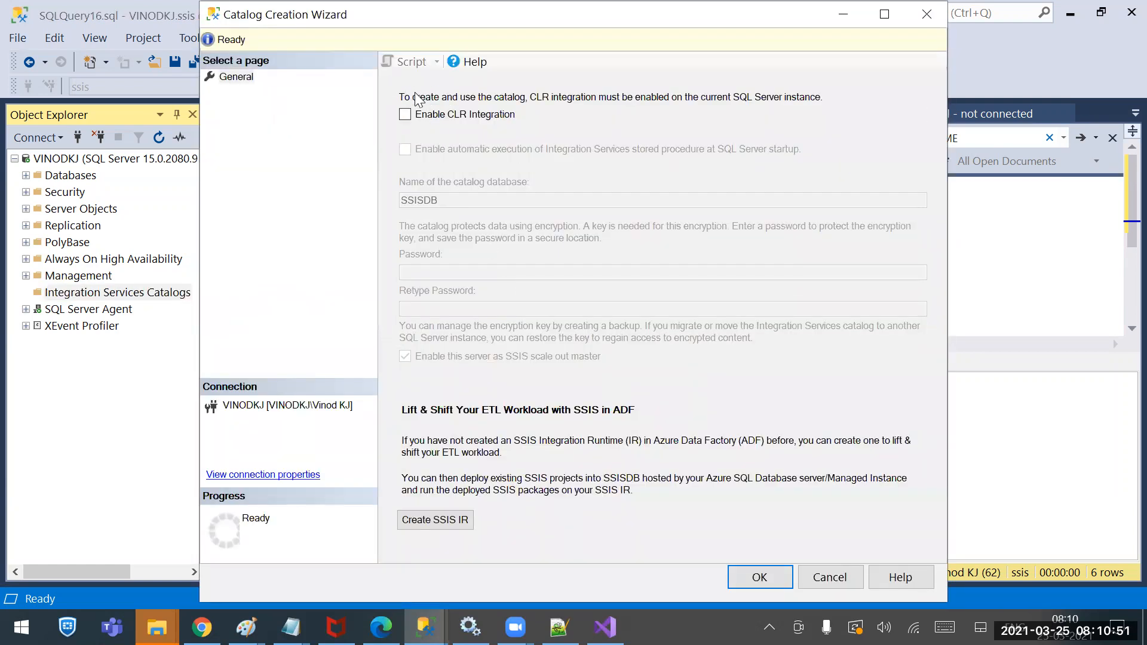
left_click(405, 115)
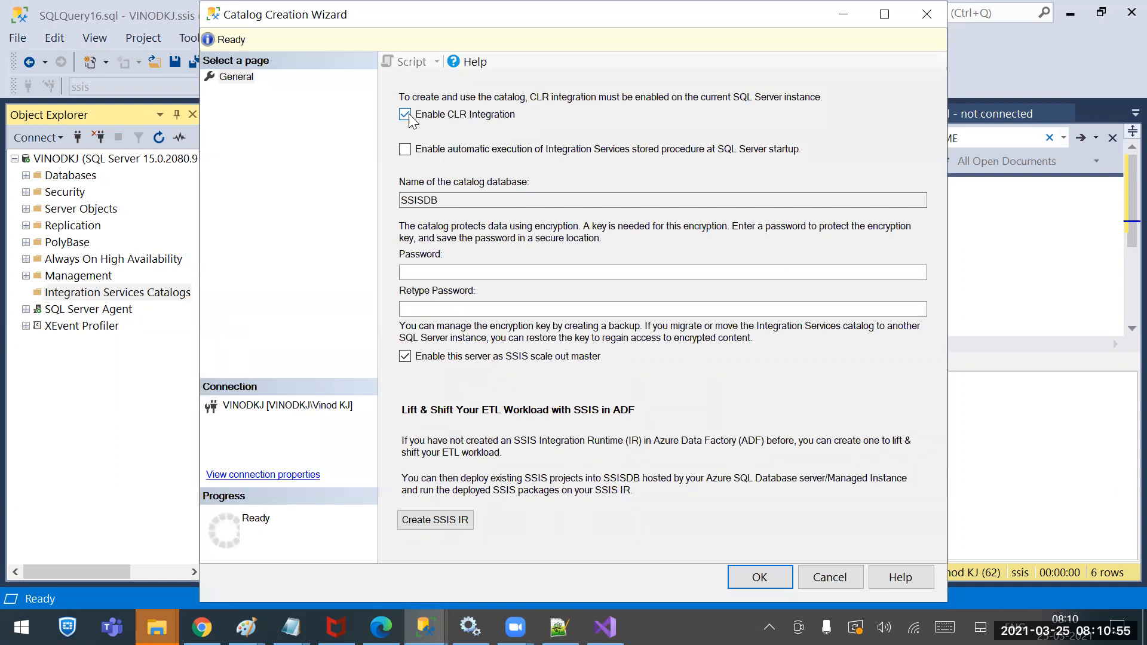
left_click_drag(448, 201, 186, 217)
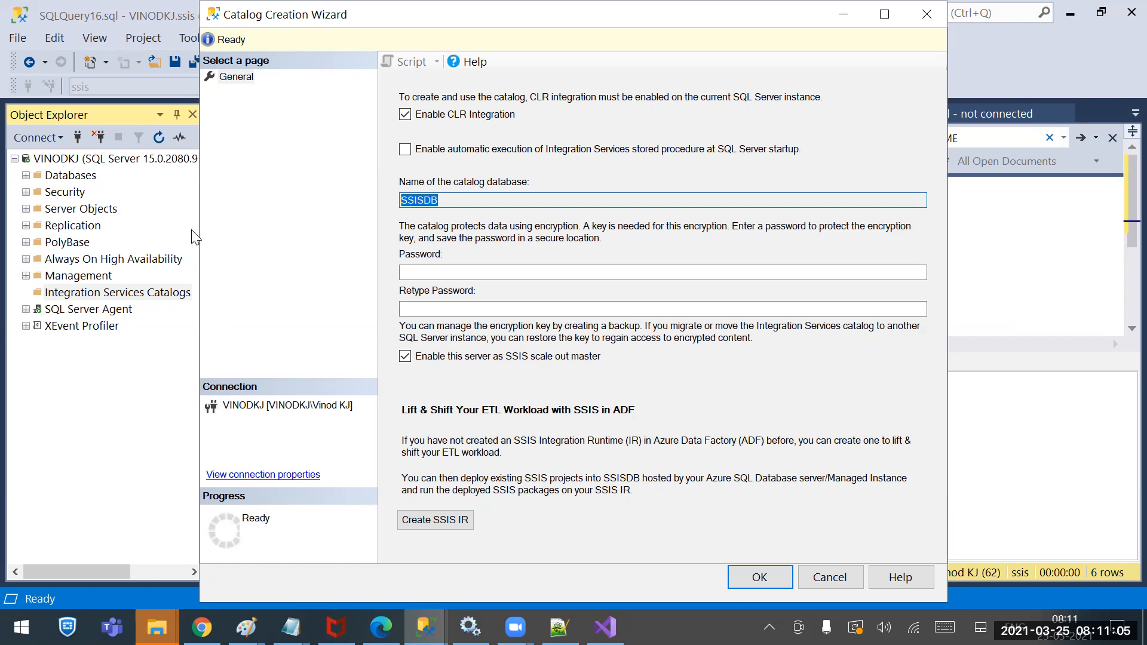
left_click(460, 200)
key("ctrl+a")
Enter and confirm the catalog password, submit, and view the 'SSISDB already exists' error
left_click(458, 272)
type("*****")
left_click(457, 305)
type("*****")
left_click(753, 569)
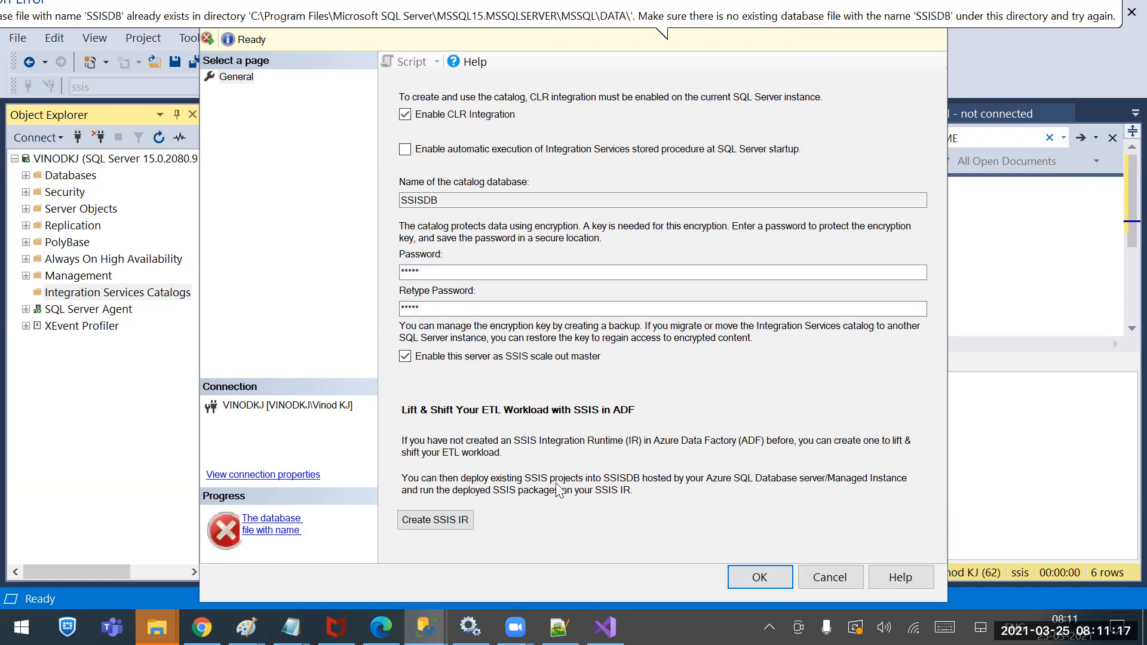
left_click(281, 530)
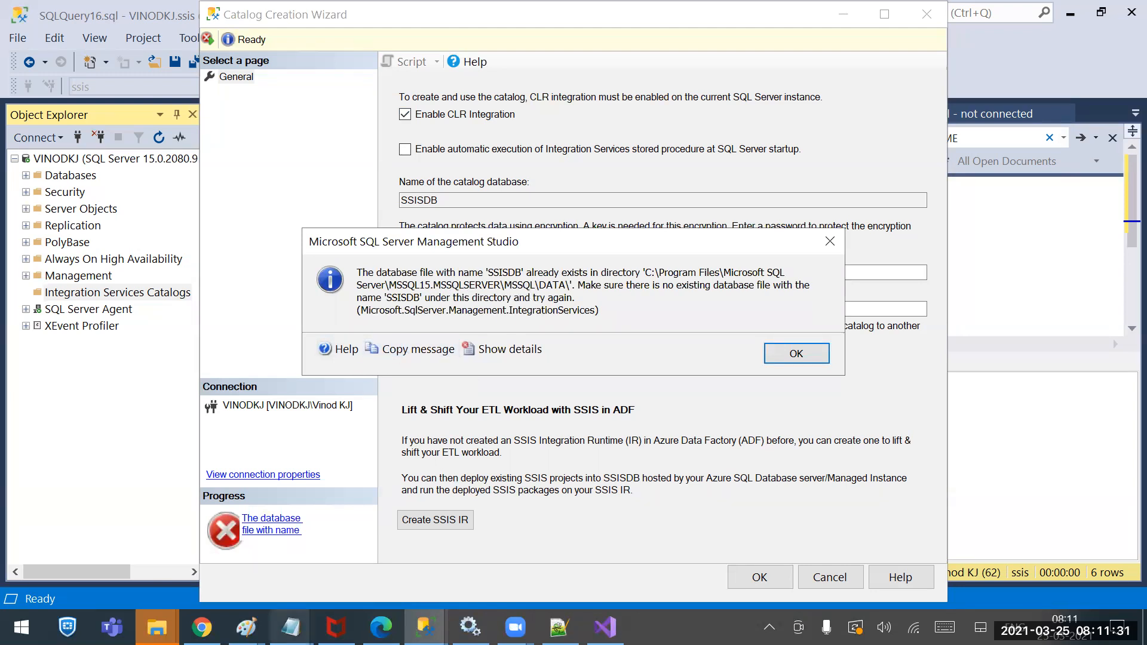
Paste the SSISDB error text into the untitled Notepad document
left_click(291, 627)
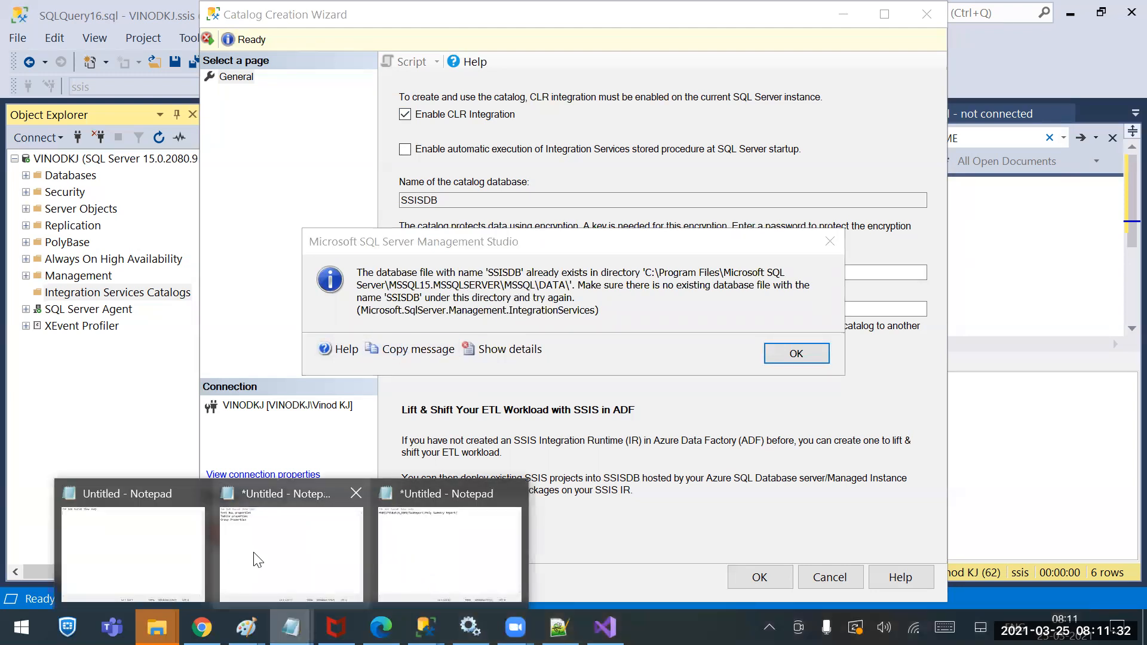
left_click(396, 517)
key("ctrl+v")
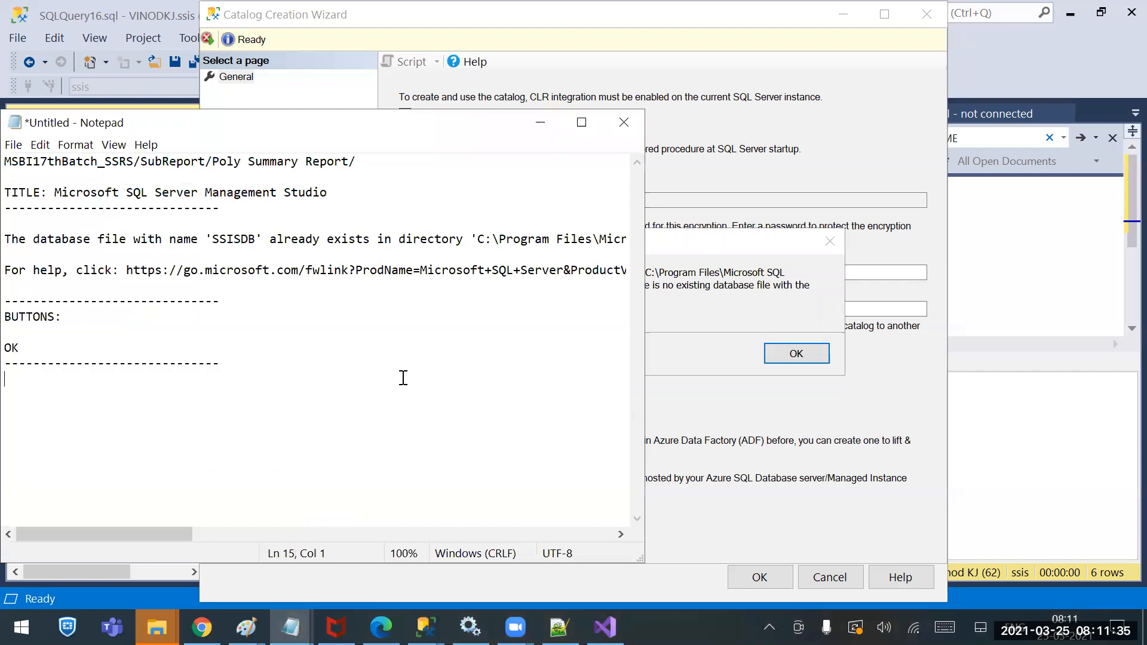
Select the SQL Server DATA folder path in the error and open Sources in File Explorer
left_click(482, 239)
key("shift+Right")
key("shift+Right")
key("shift+Right")
key("shift+Right")
key("shift+Right")
key("shift+Right")
key("shift+Right")
key("shift+Right")
key("shift+Right")
key("shift+Right")
key("shift+Right")
key("shift+Right")
key("shift+Right")
key("shift+Right")
key("shift+Right")
key("shift+Right")
key("shift+Right")
key("shift+Right")
key("shift+Right")
key("shift+Right")
key("shift+Right")
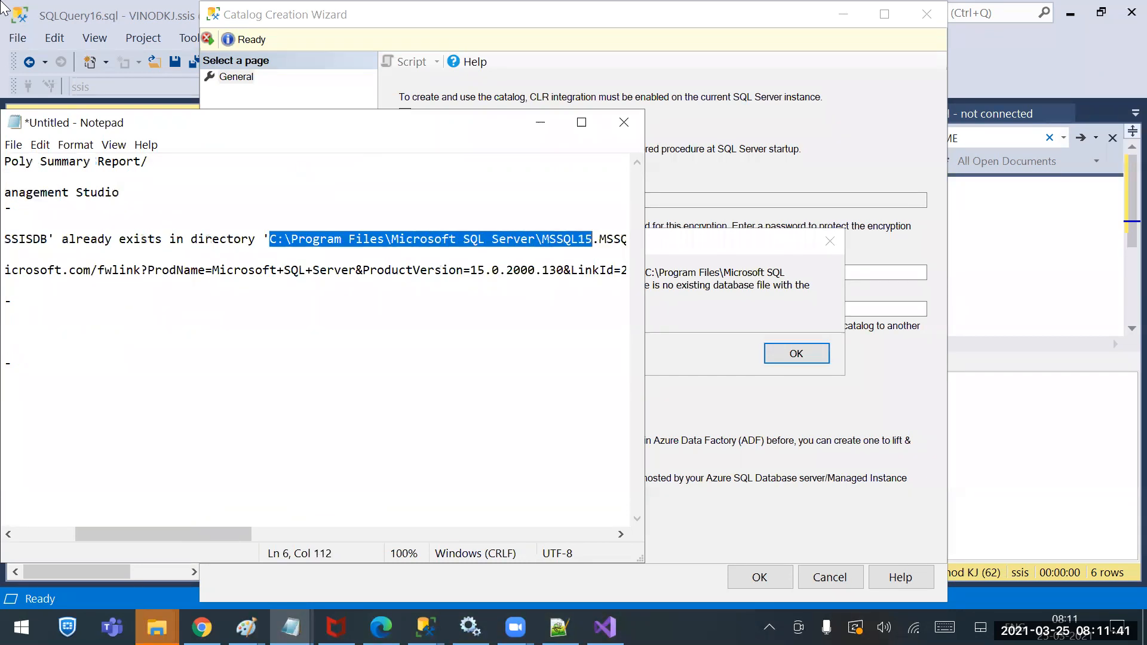
key("shift+Right")
key("shift+Right")
key("shift+Right")
key("shift+Right")
key("shift+Right")
key("shift+Right")
key("shift+Right")
key("shift+Right")
key("shift+Right")
key("shift+Right")
key("shift+Right")
key("shift+Right")
key("shift+Right")
key("shift+Right")
key("shift+Right")
key("shift+Right")
key("shift+Right")
key("shift+Right")
key("shift+Right")
key("shift+Right")
key("shift+Right")
key("shift+Right")
key("shift+Right")
key("ctrl+c")
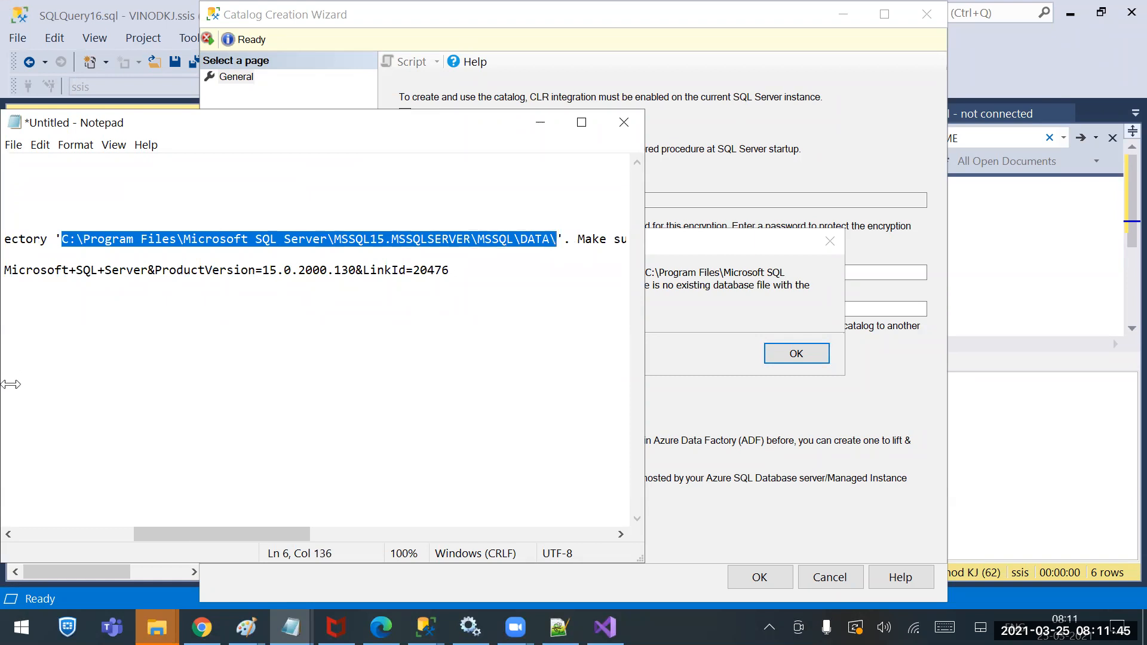
right_click(156, 628)
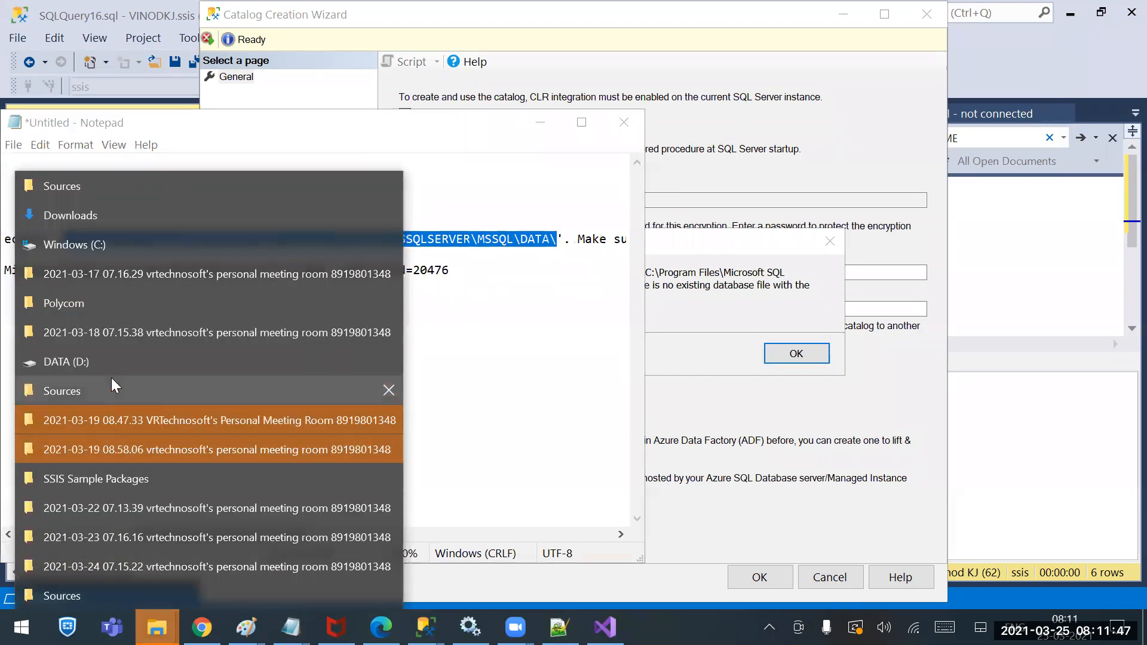
left_click(92, 184)
Go to the SQL Server DATA folder and delete both SSISDB files with administrator permission
left_click(649, 137)
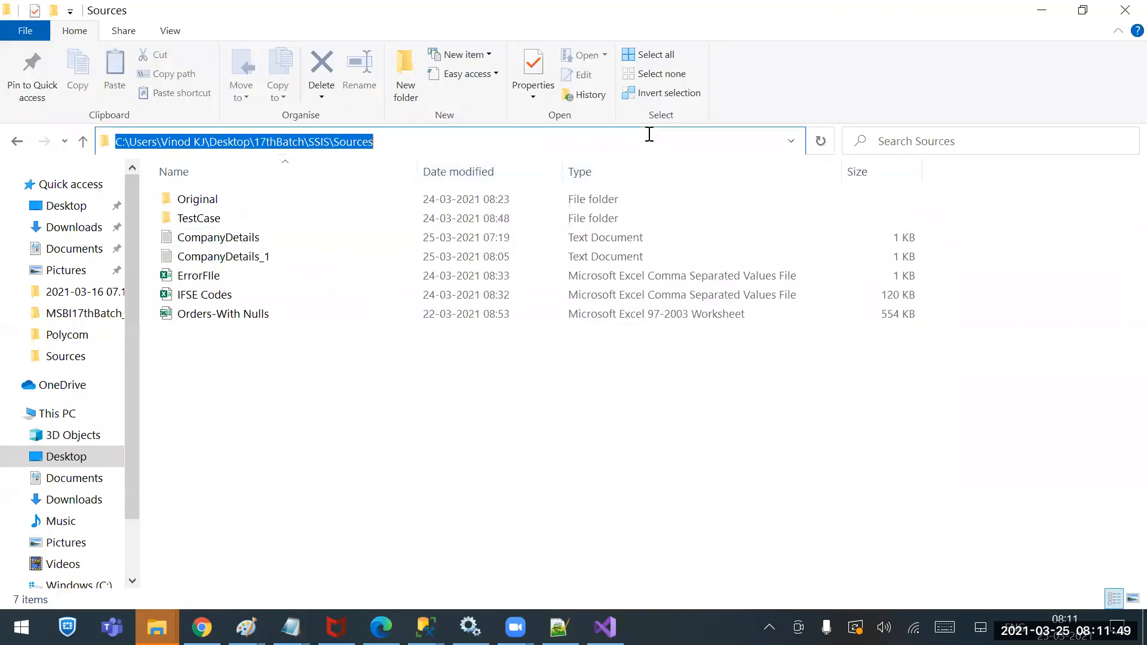
key("ctrl+v")
key("ctrl+a")
key("Return")
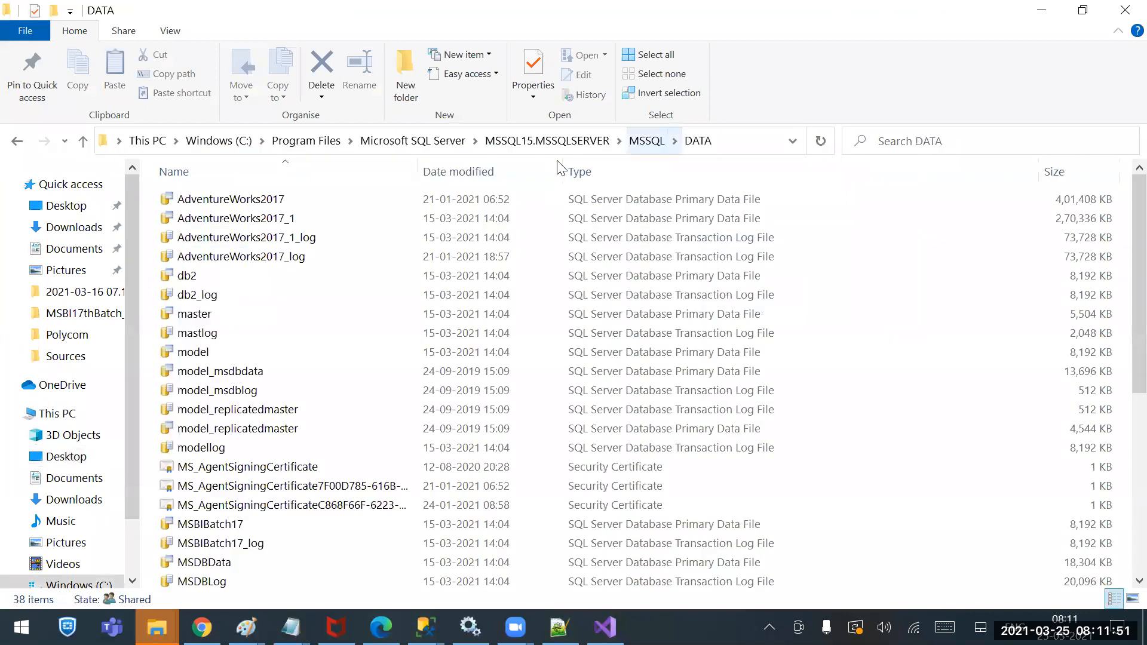
scroll(239, 484, "down", 6)
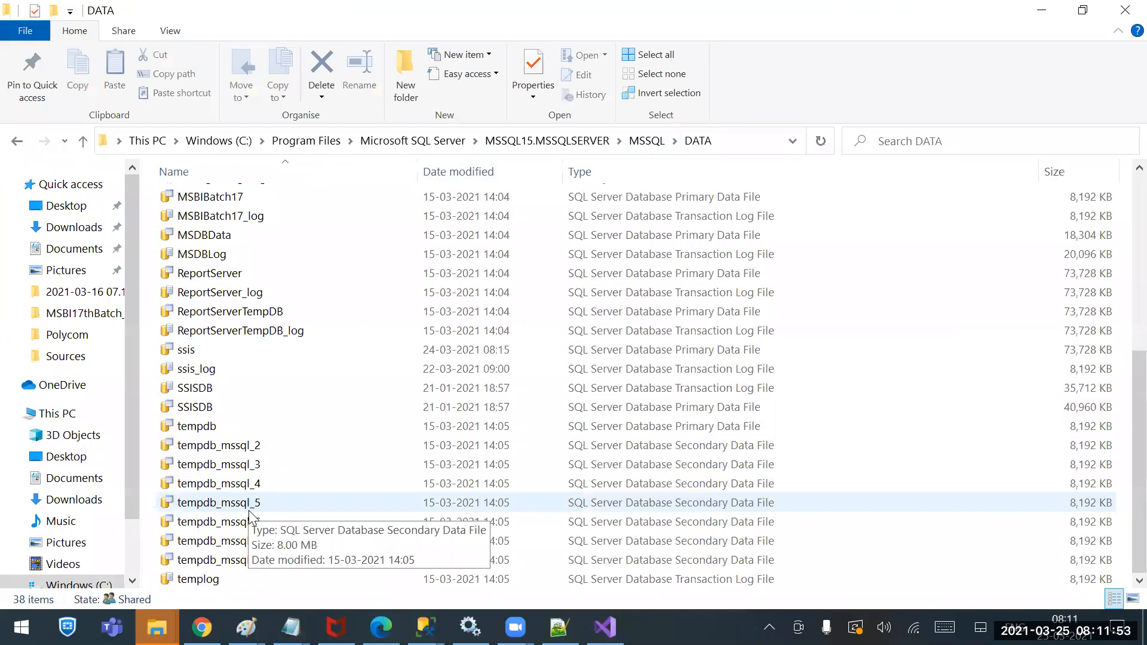
left_click(207, 409, "ctrl")
key("Delete")
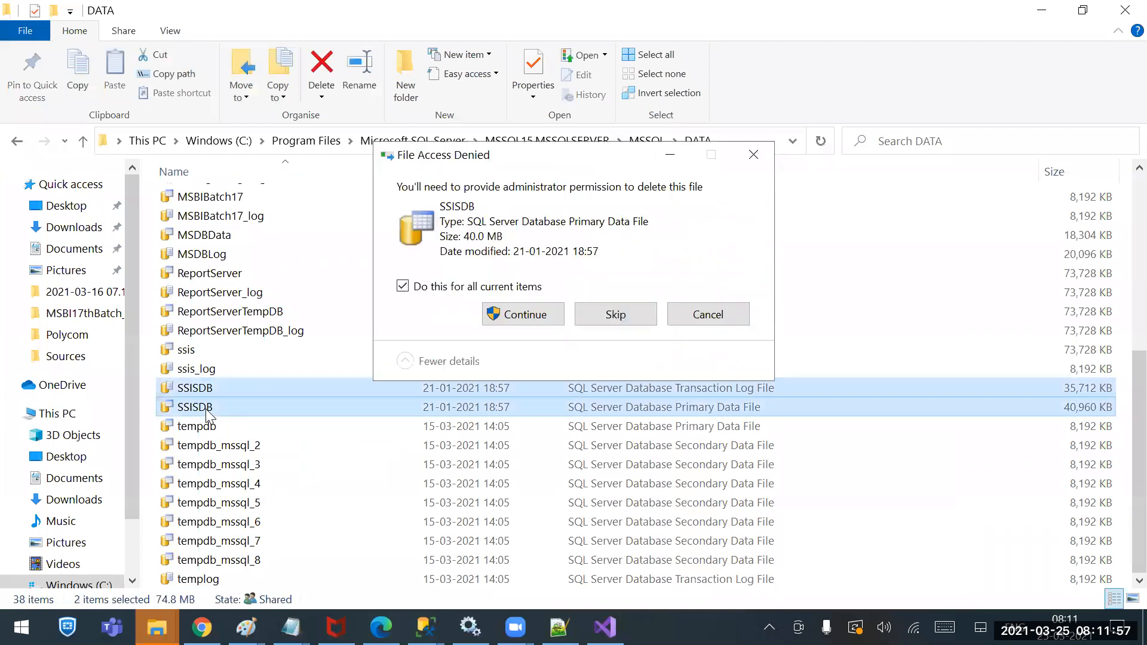
key("Return")
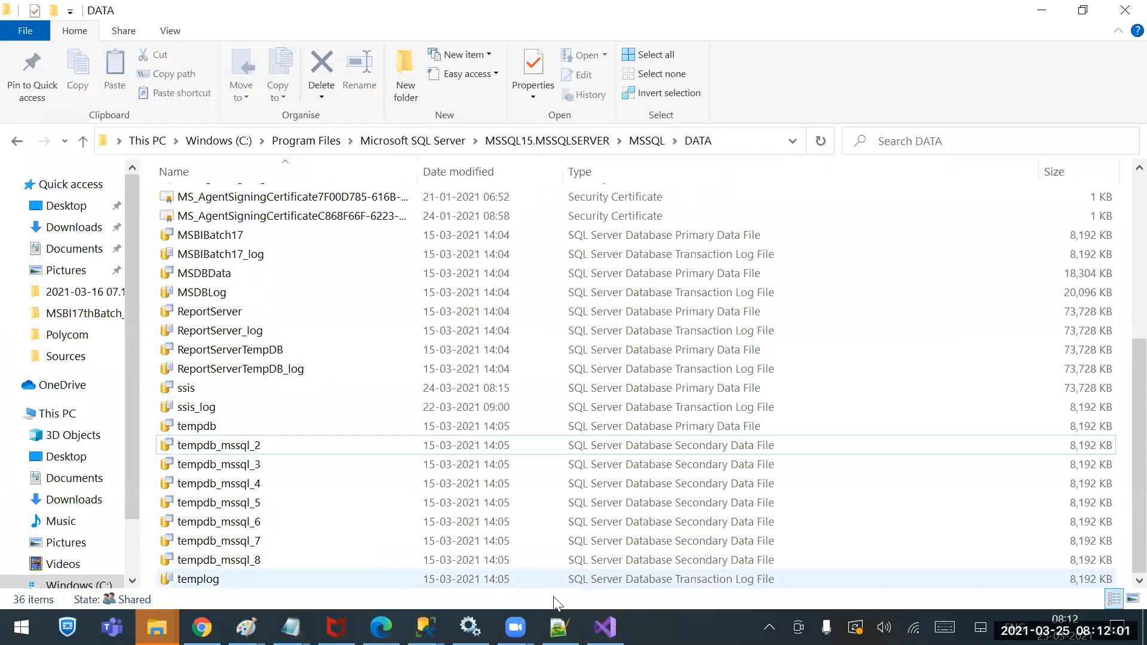
left_click(605, 628)
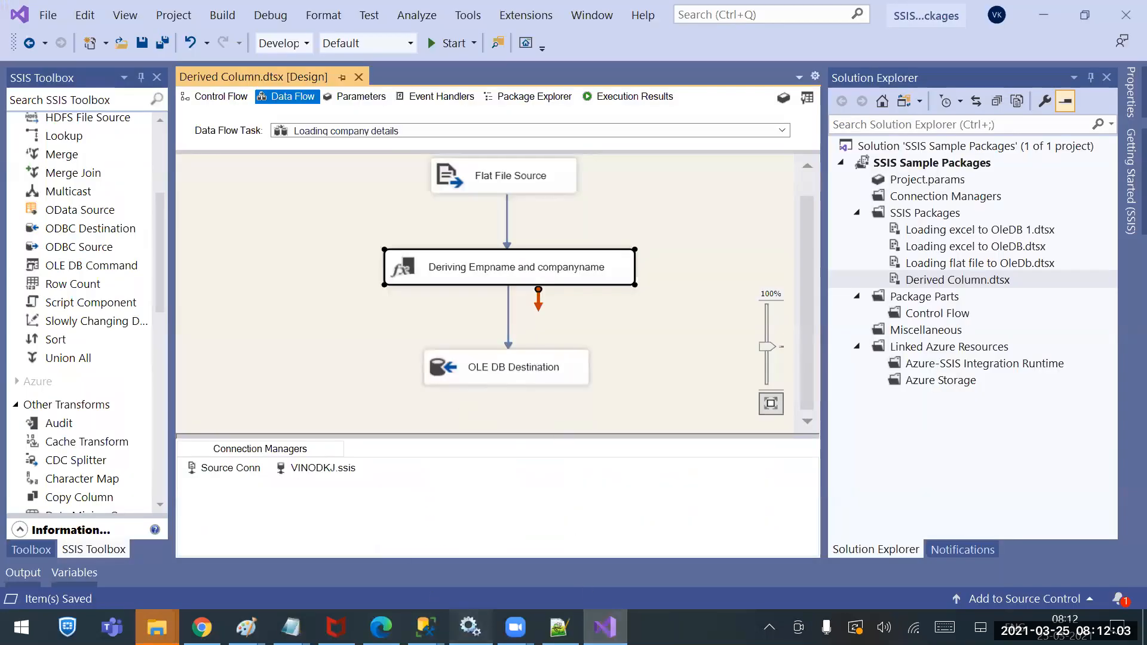
Dismiss the catalog error and rerun creation so SSISDB appears under Integration Services Catalogs
left_click(471, 627)
mouse_move(426, 627)
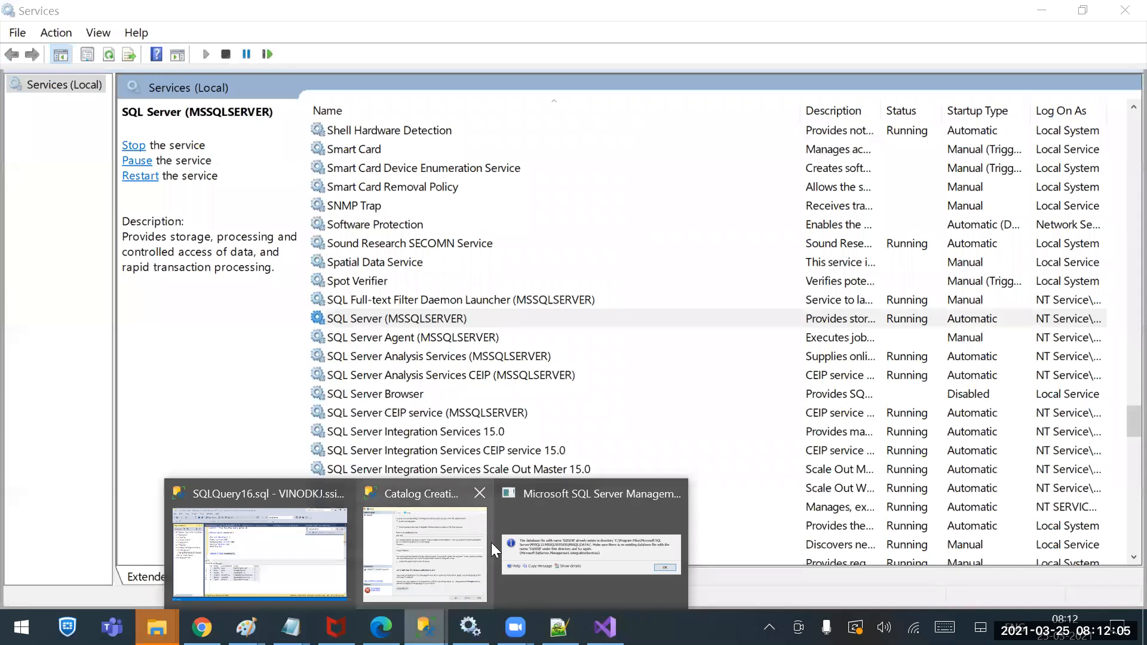
left_click(571, 538)
left_click(777, 355)
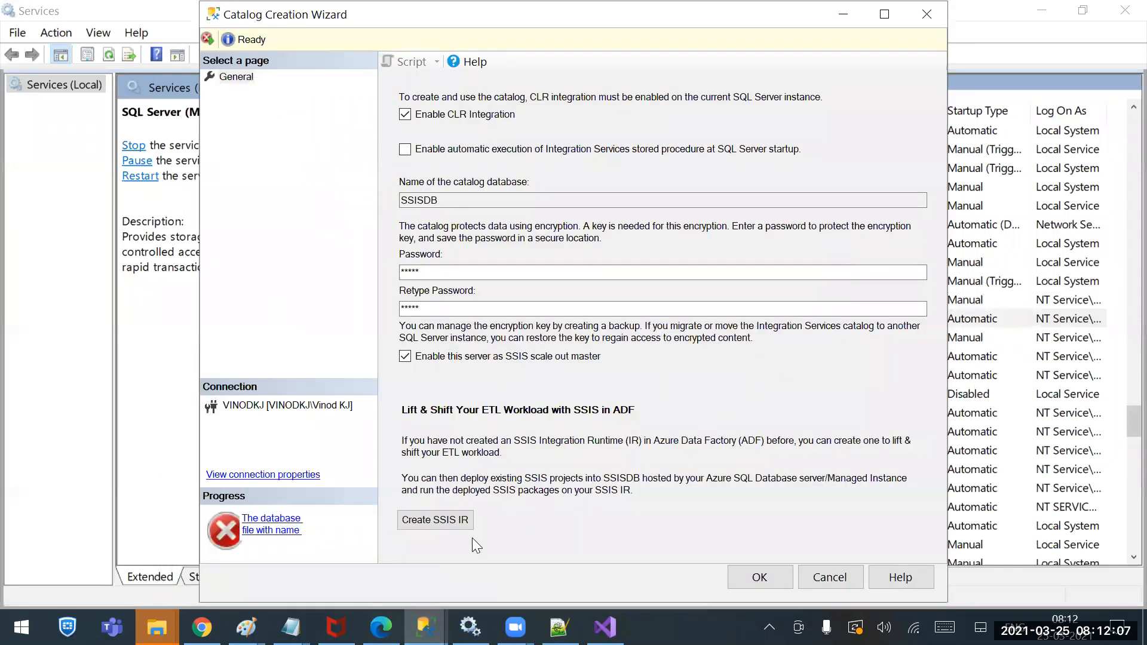
left_click(760, 578)
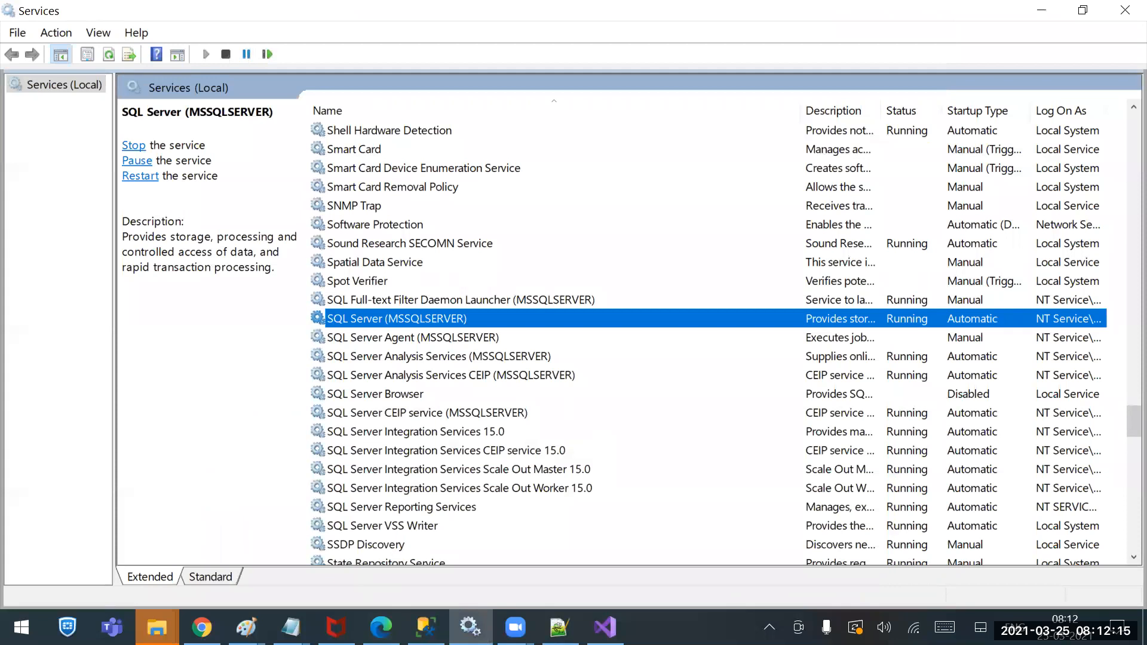
left_click(426, 627)
left_click(36, 310)
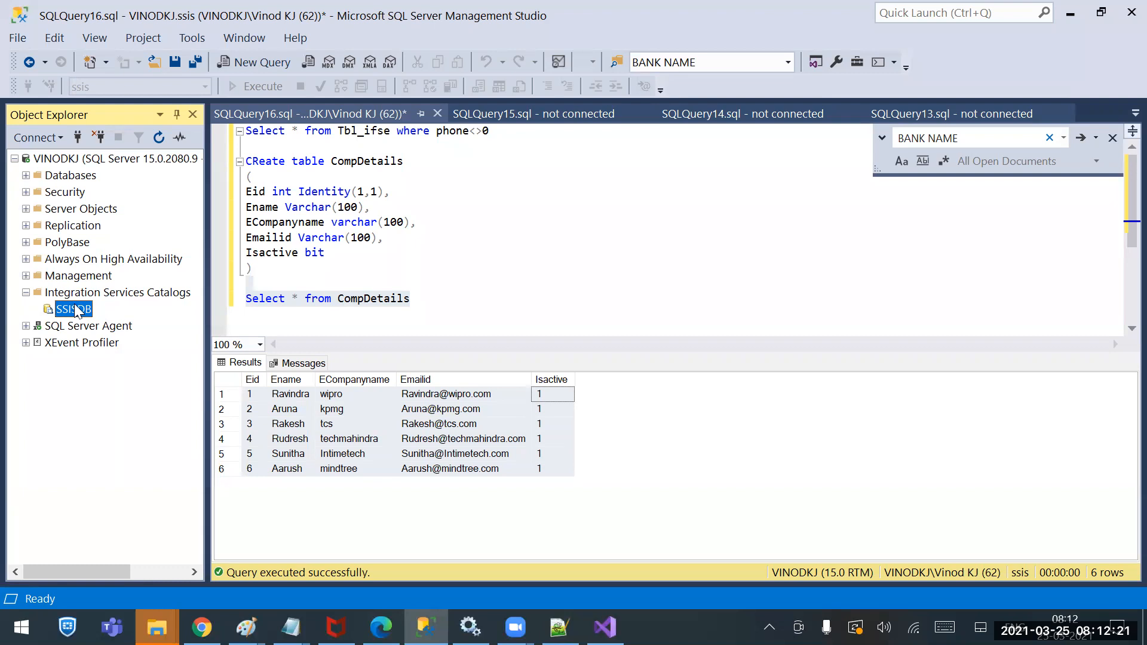
Browse Databases and System Databases including msdb, then select the SSISDB catalog
left_click(26, 175)
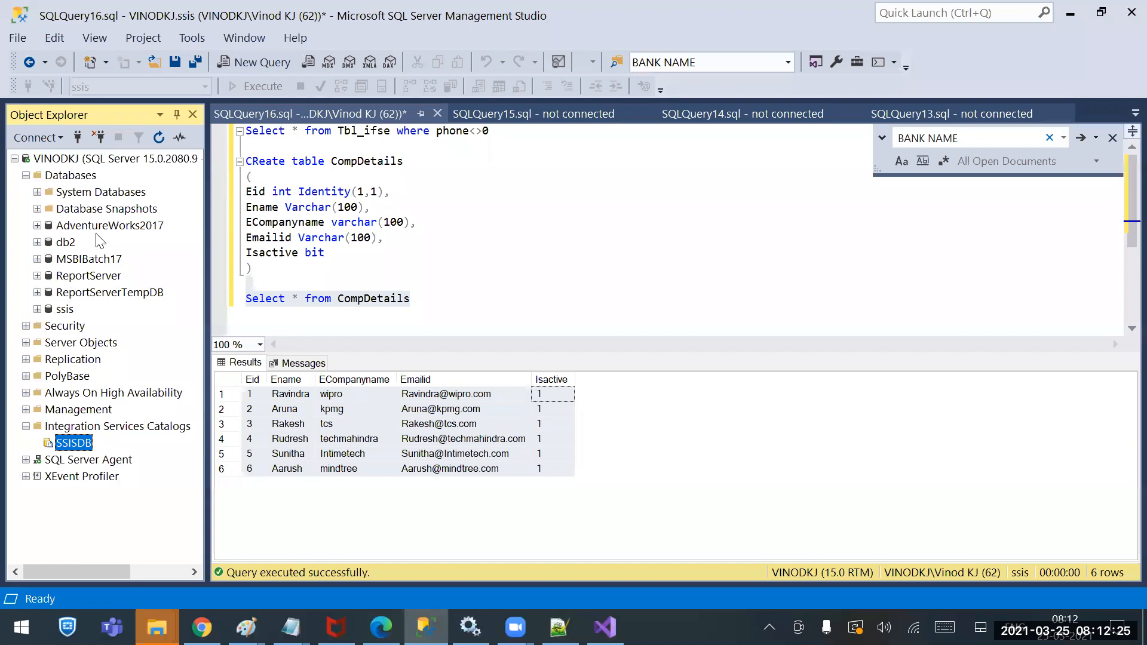
left_click(25, 175)
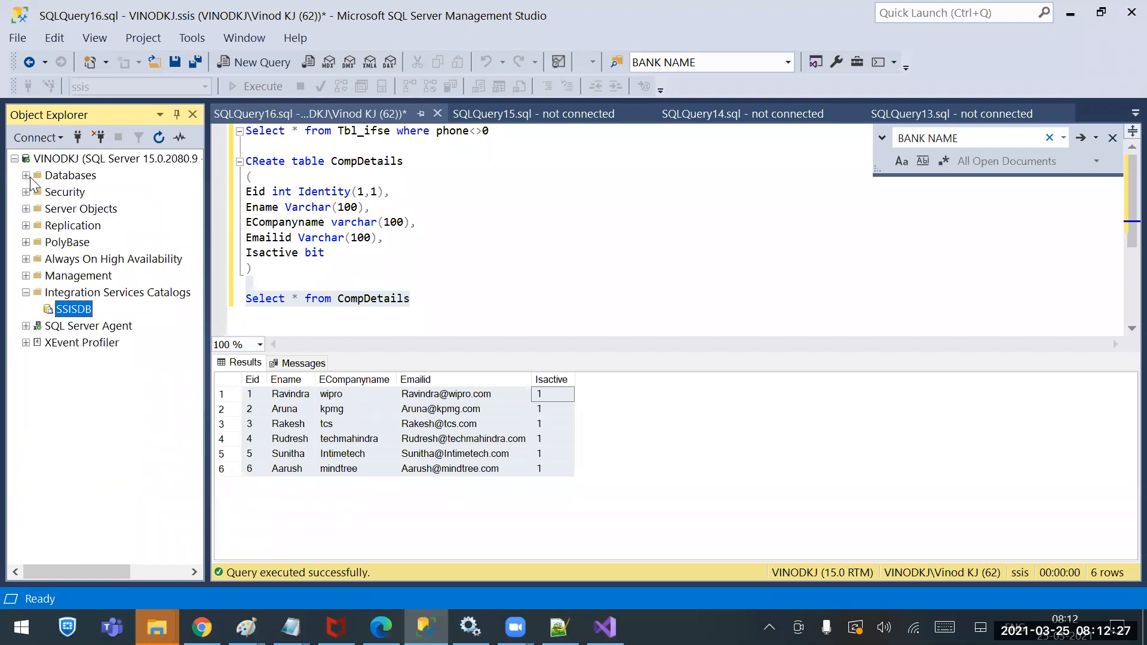
left_click(88, 293)
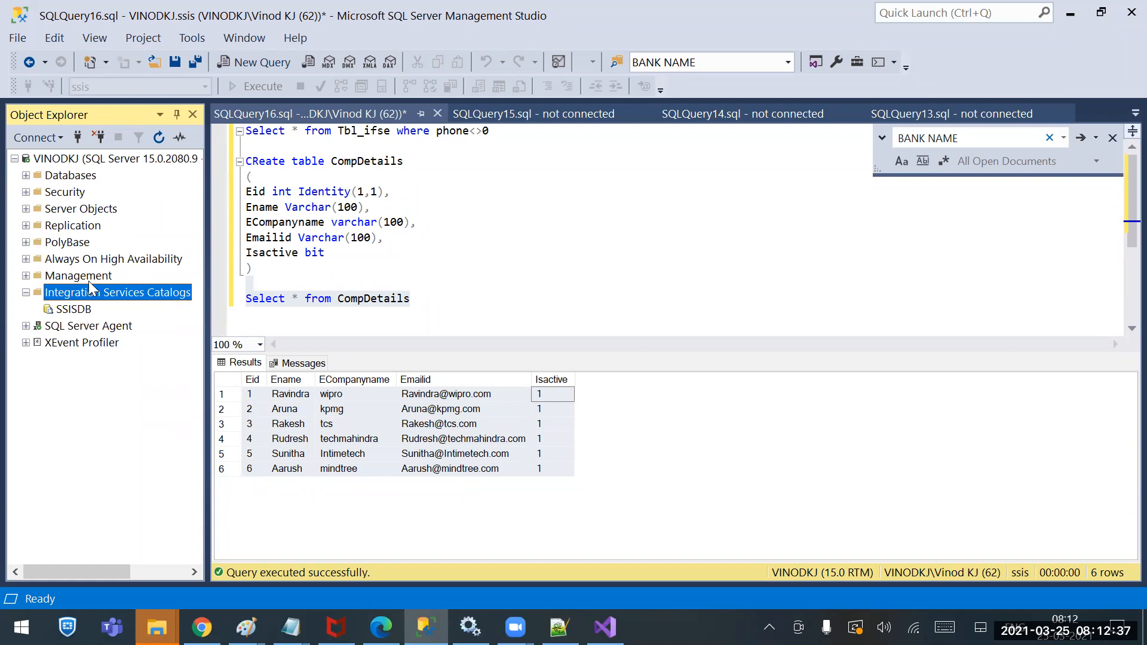
left_click(26, 175)
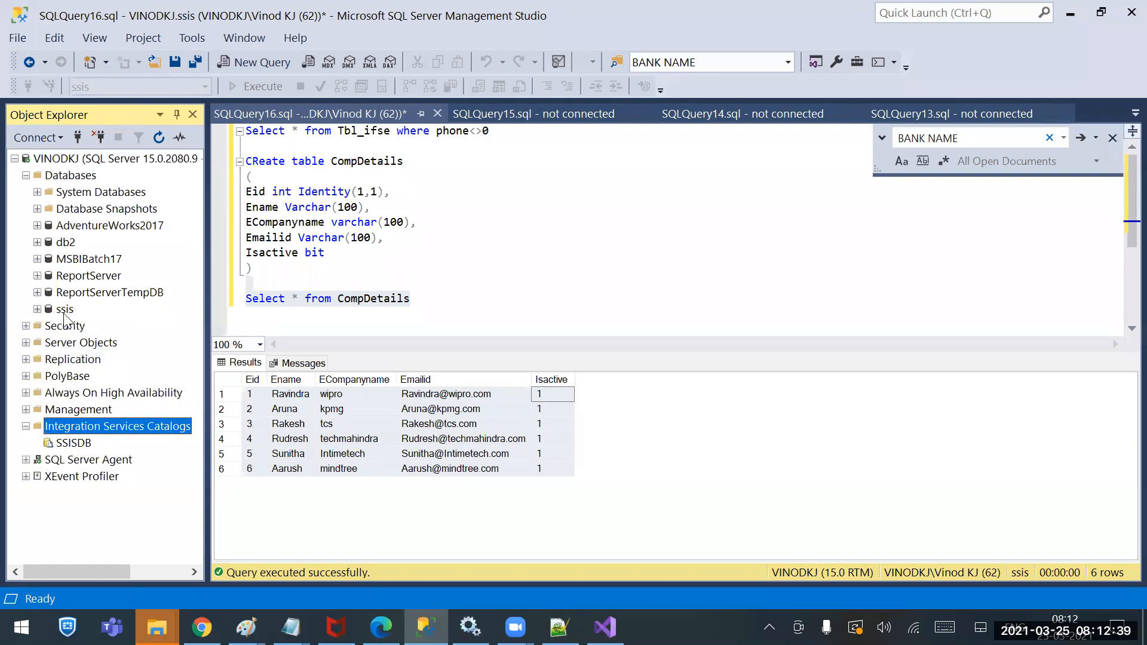
left_click(37, 192)
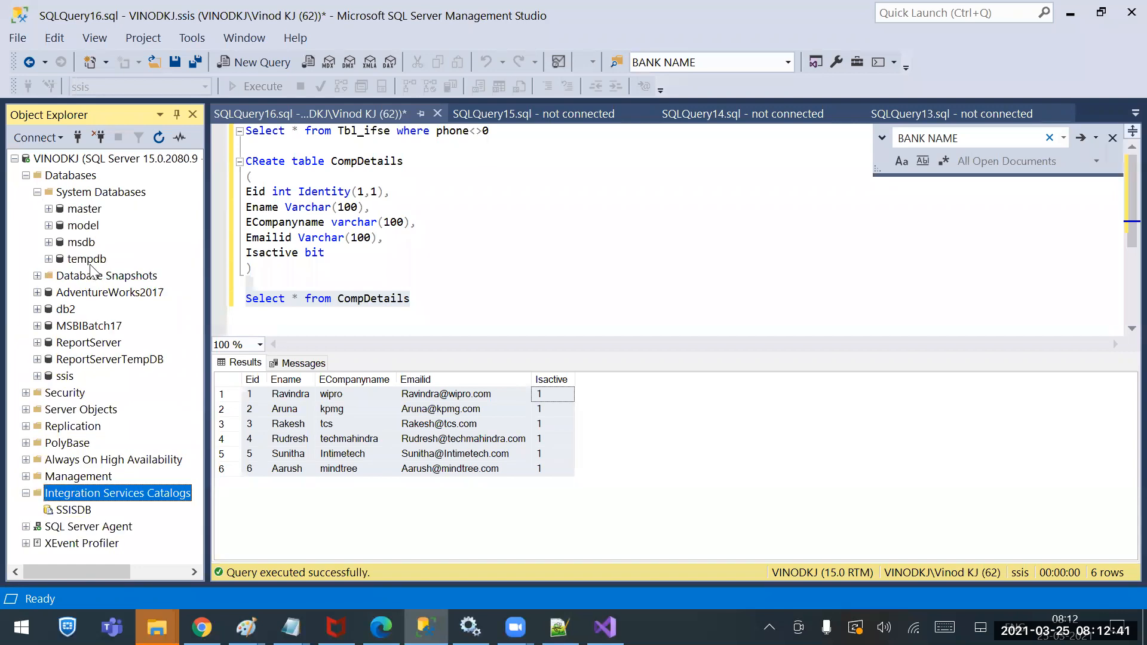
left_click(82, 244)
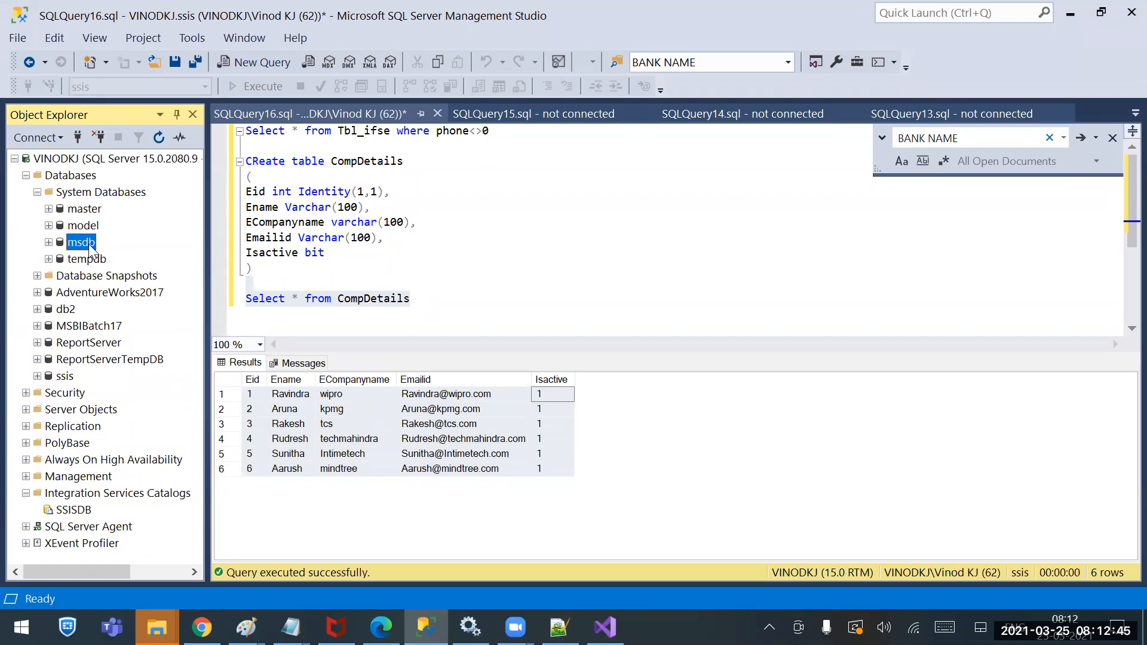
left_click(37, 192)
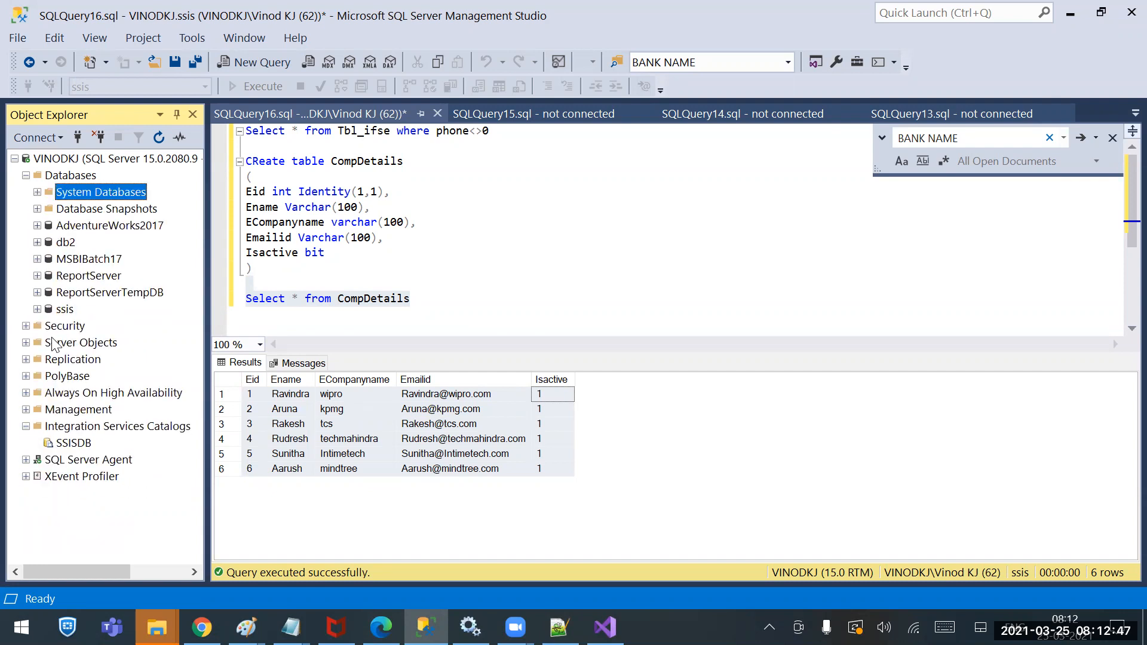
left_click(76, 443)
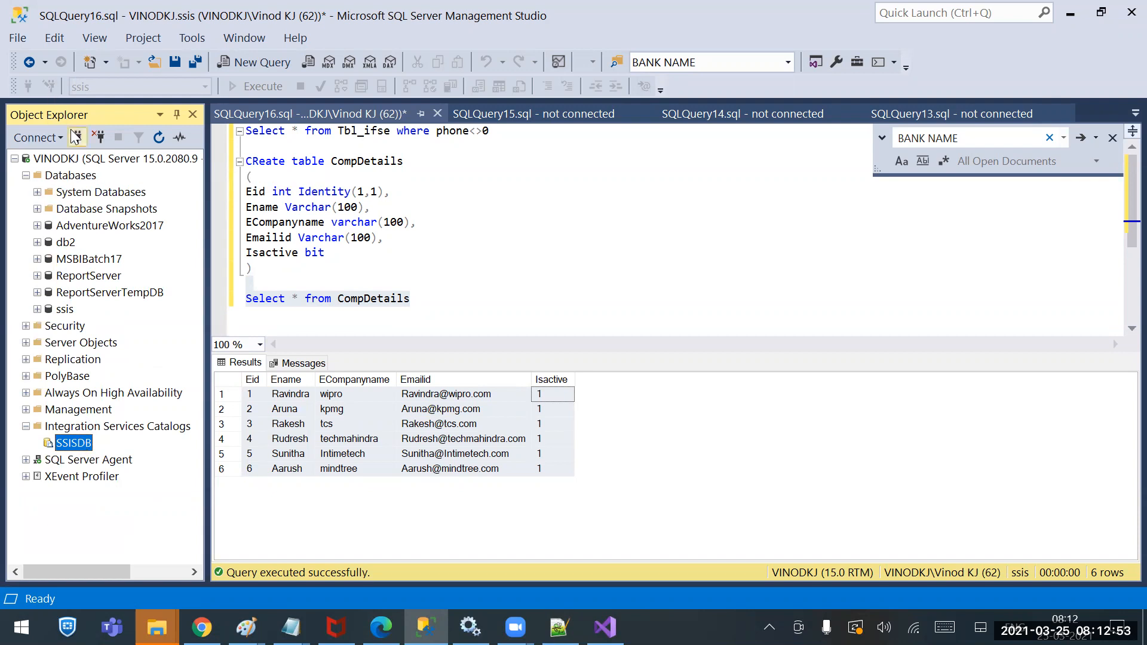
Try connecting to the local Integration Services server, dismiss 'Access is denied', and cancel
left_click(768, 177)
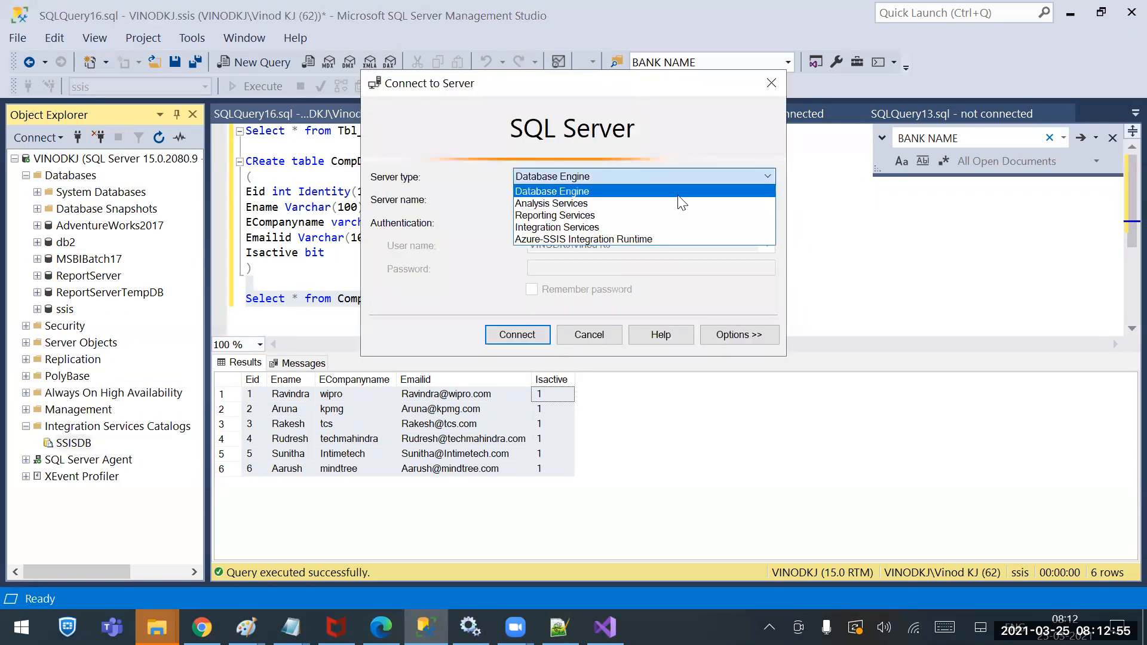
left_click(571, 227)
left_click(768, 199)
left_click(592, 216)
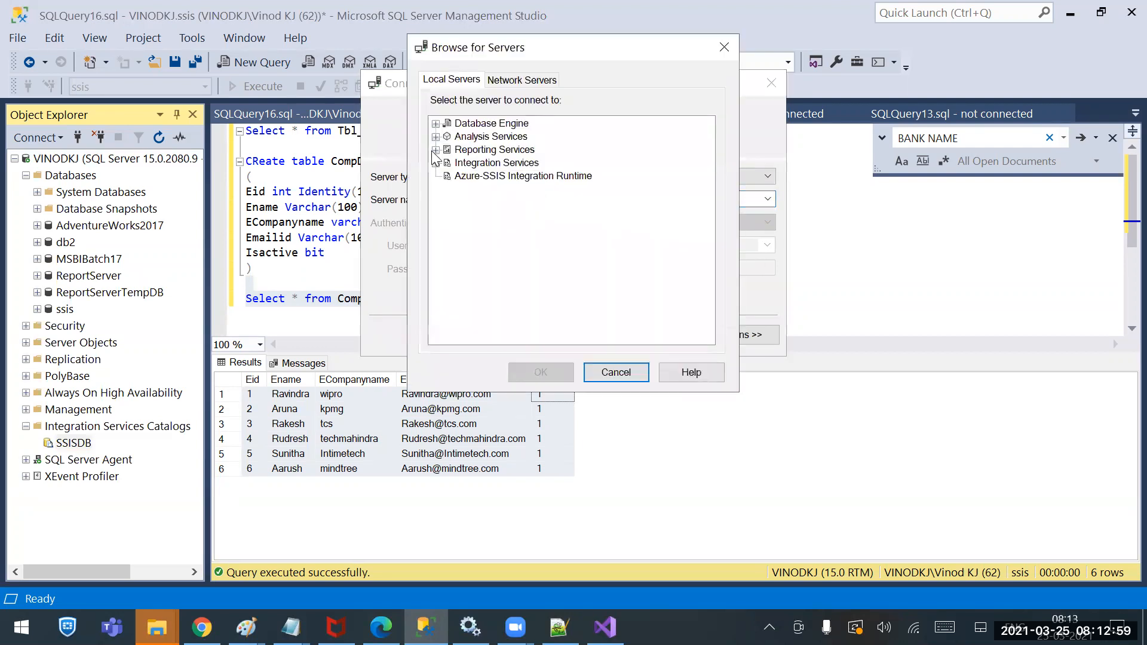
left_click(436, 162)
left_click(486, 175)
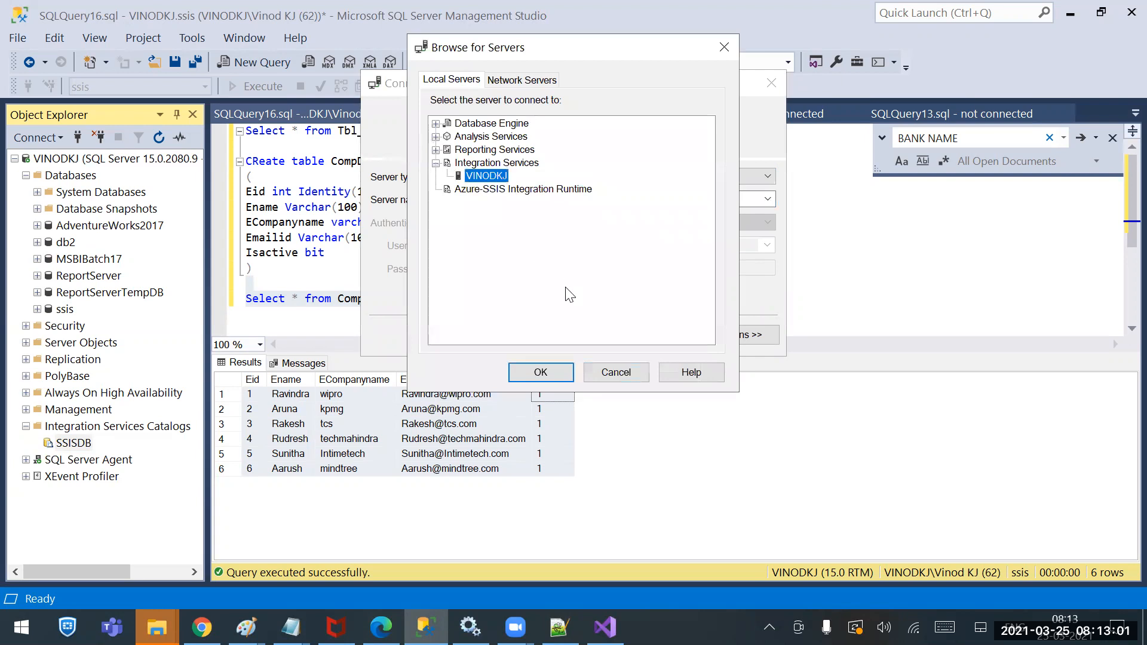
left_click(542, 372)
left_click(523, 332)
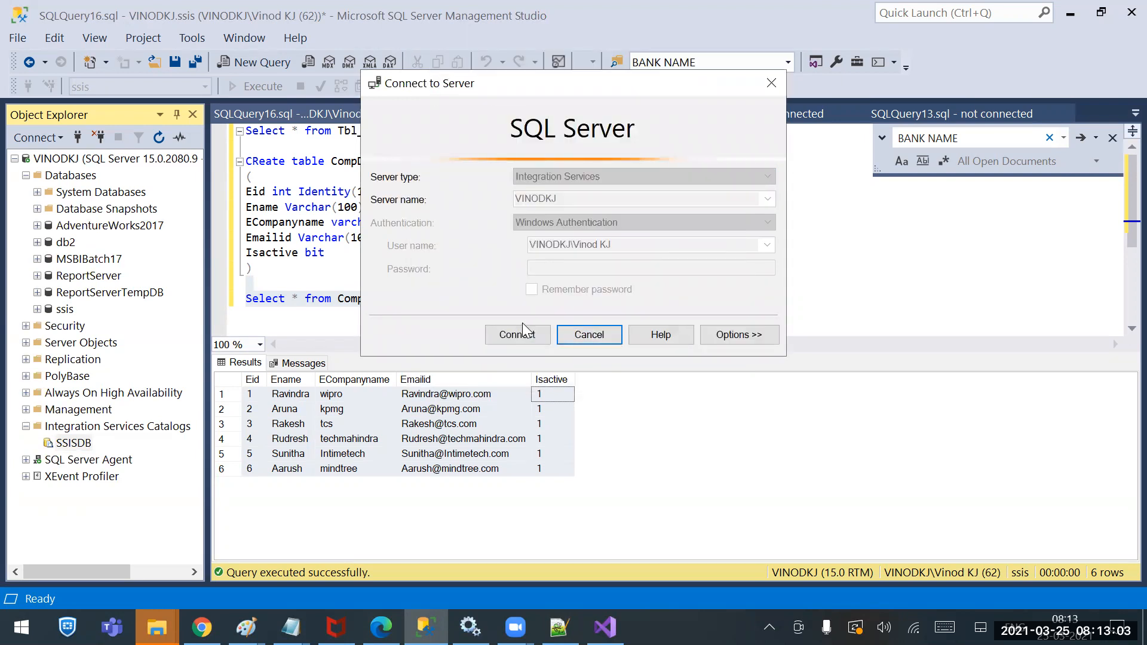
left_click(780, 355)
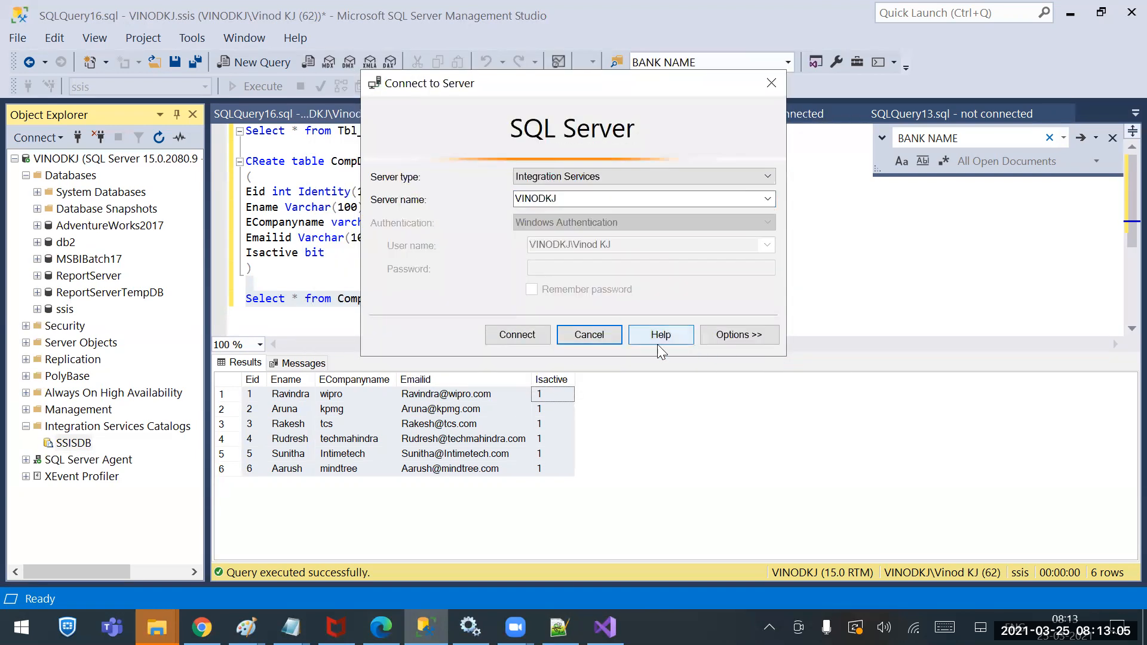
left_click(567, 332)
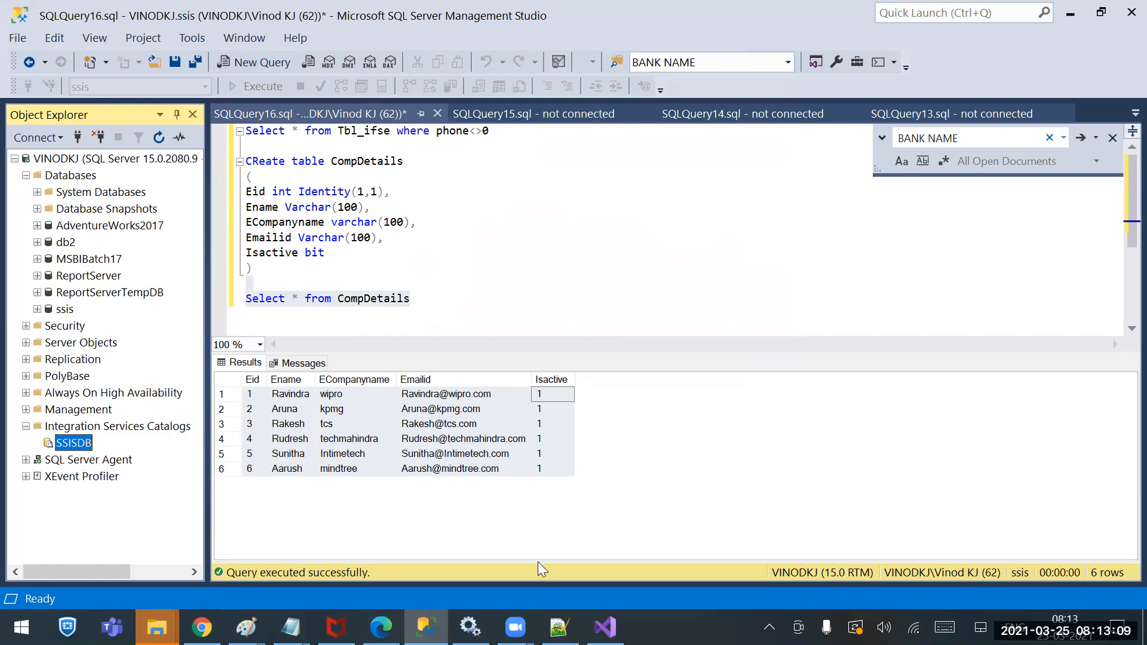
Deploy the SSIS Sample Packages project, keeping SSIS in SQL Server as the deployment target
left_click(605, 628)
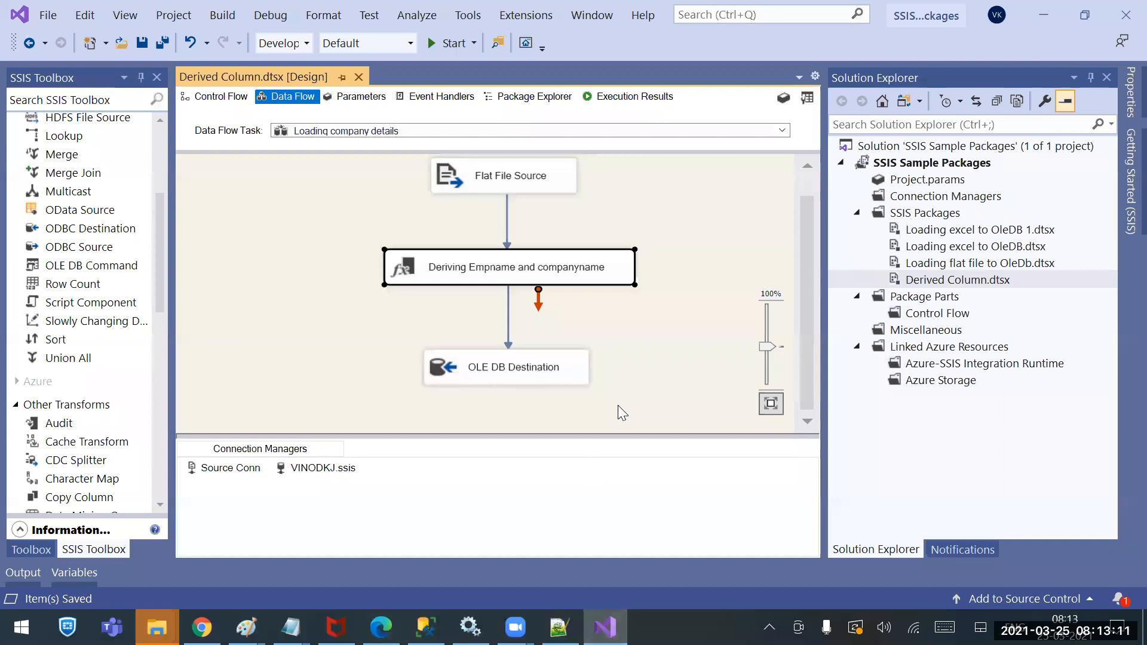
left_click(716, 228)
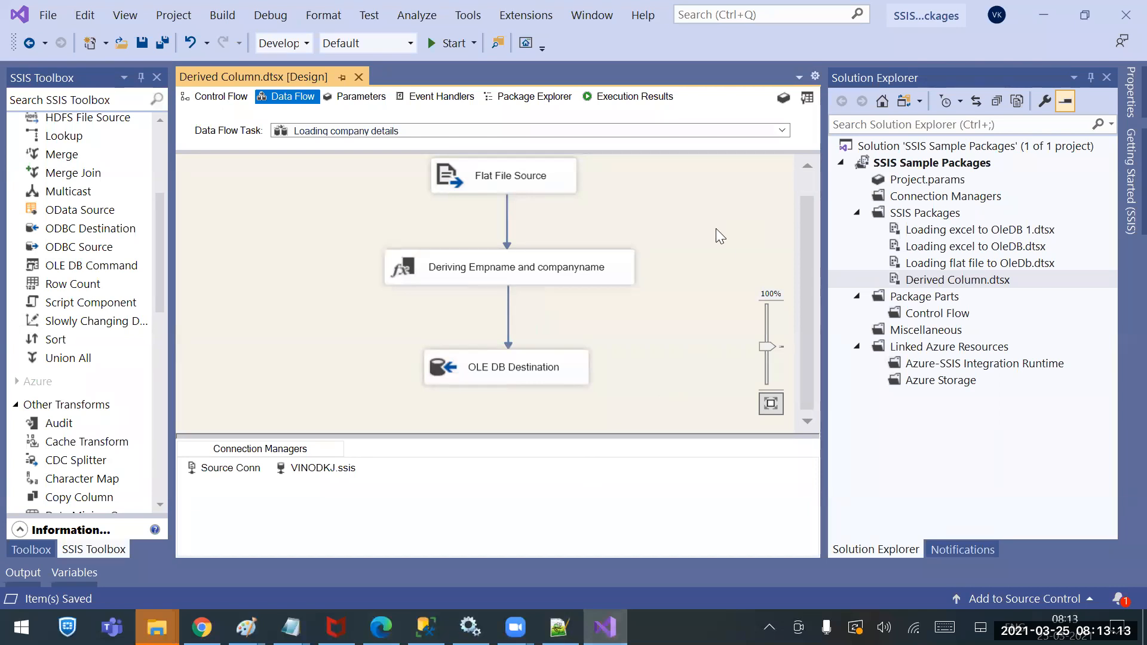
right_click(911, 164)
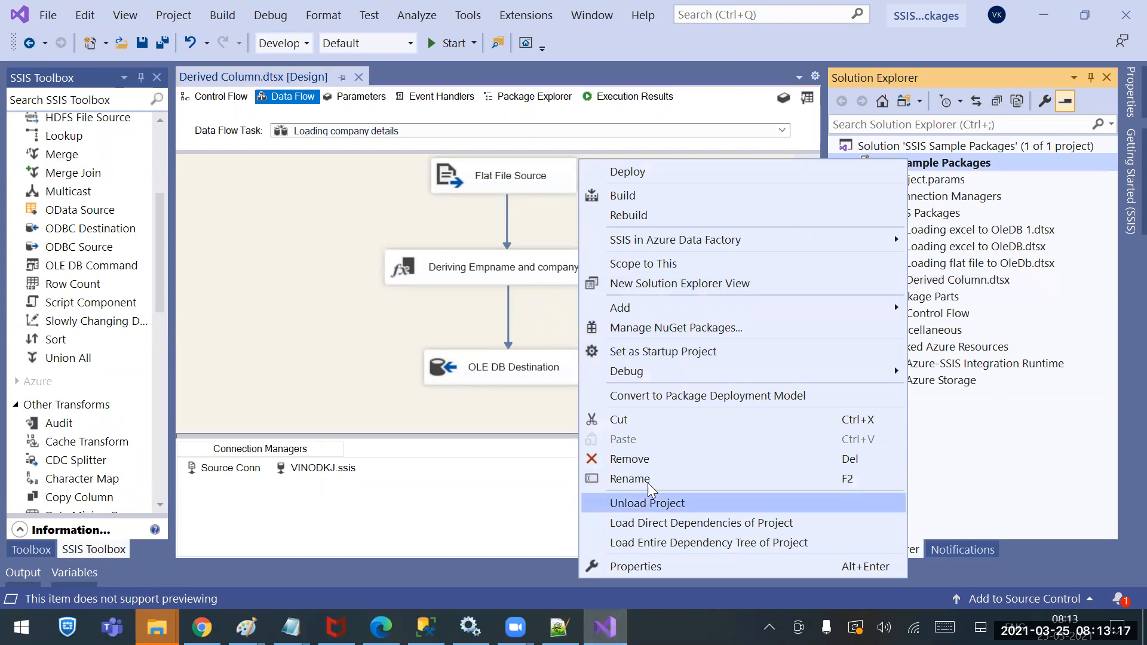
left_click(642, 172)
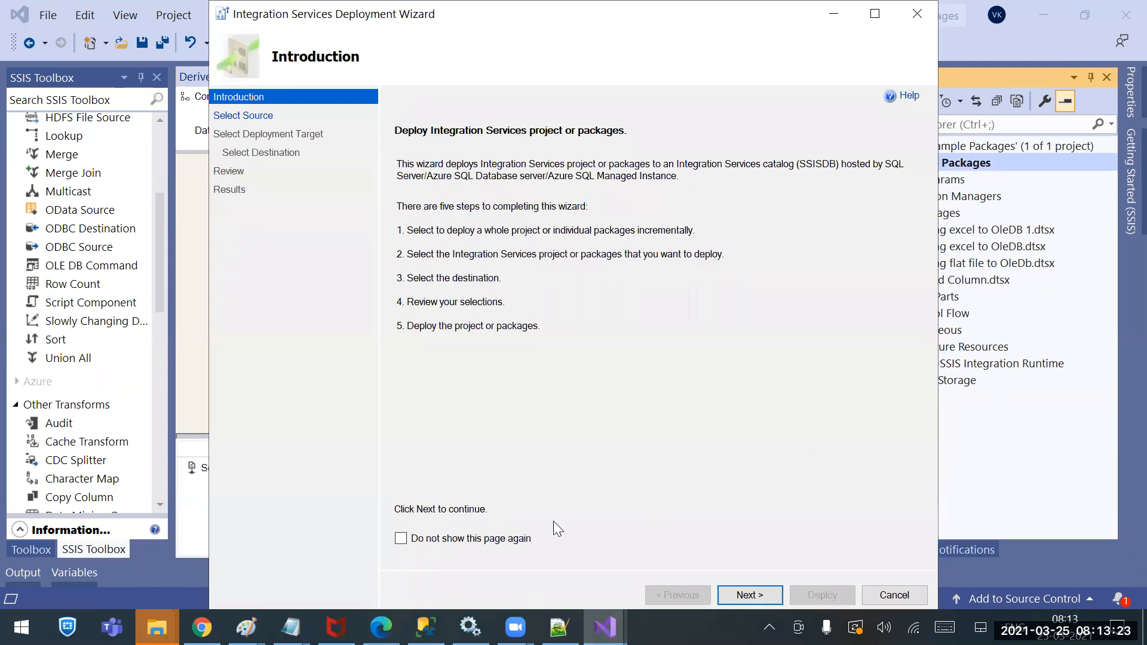
left_click(749, 595)
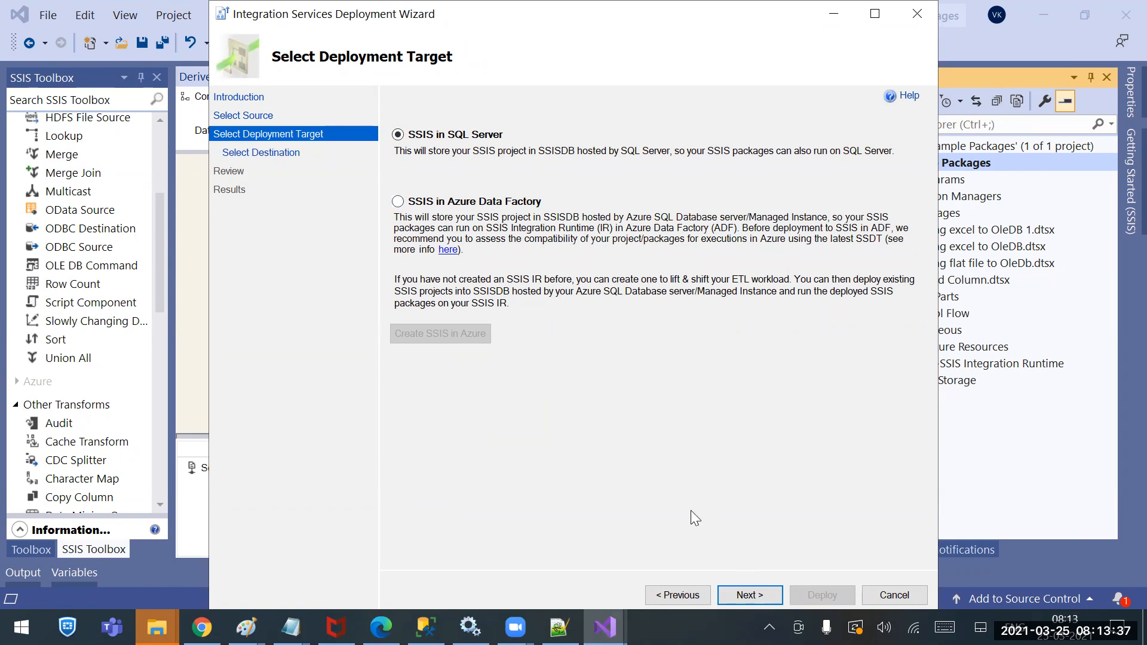
left_click(743, 593)
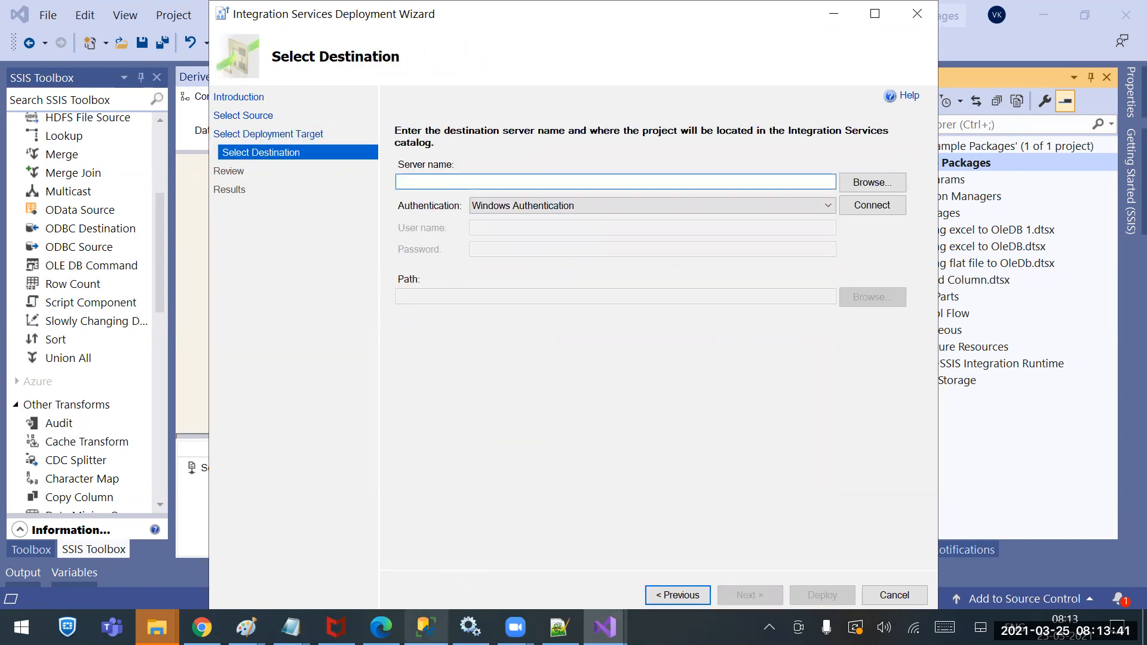
Paste the local server name as destination with Windows Authentication and connect
left_click(426, 627)
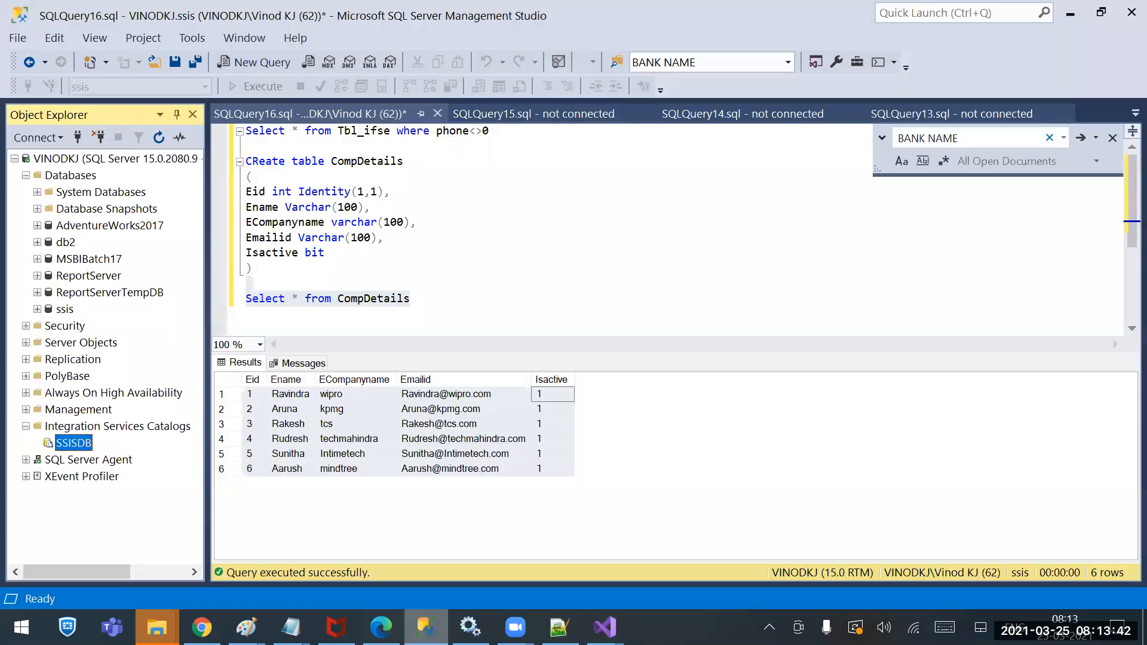
left_click(77, 137)
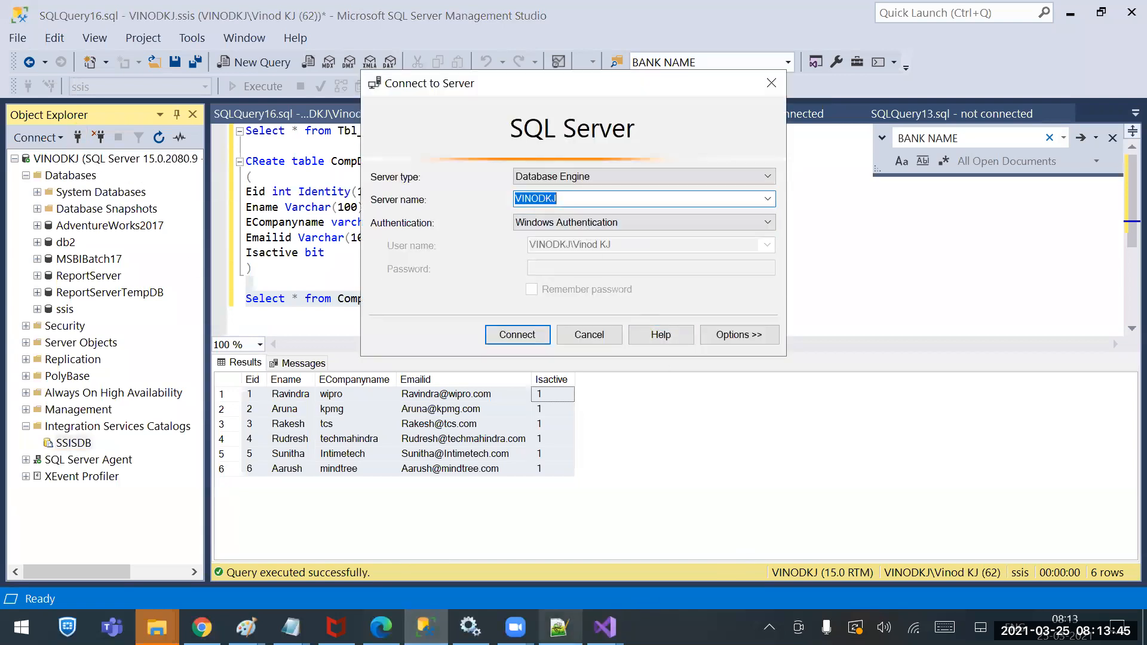
mouse_move(605, 626)
left_click(551, 564)
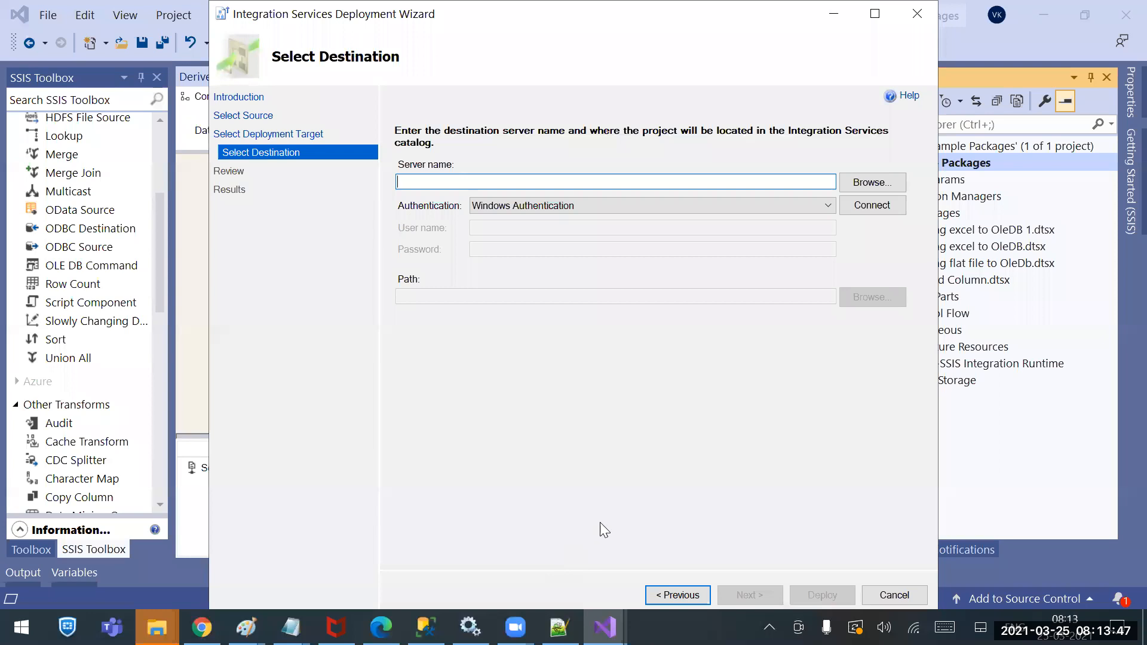
type("VINODKJ")
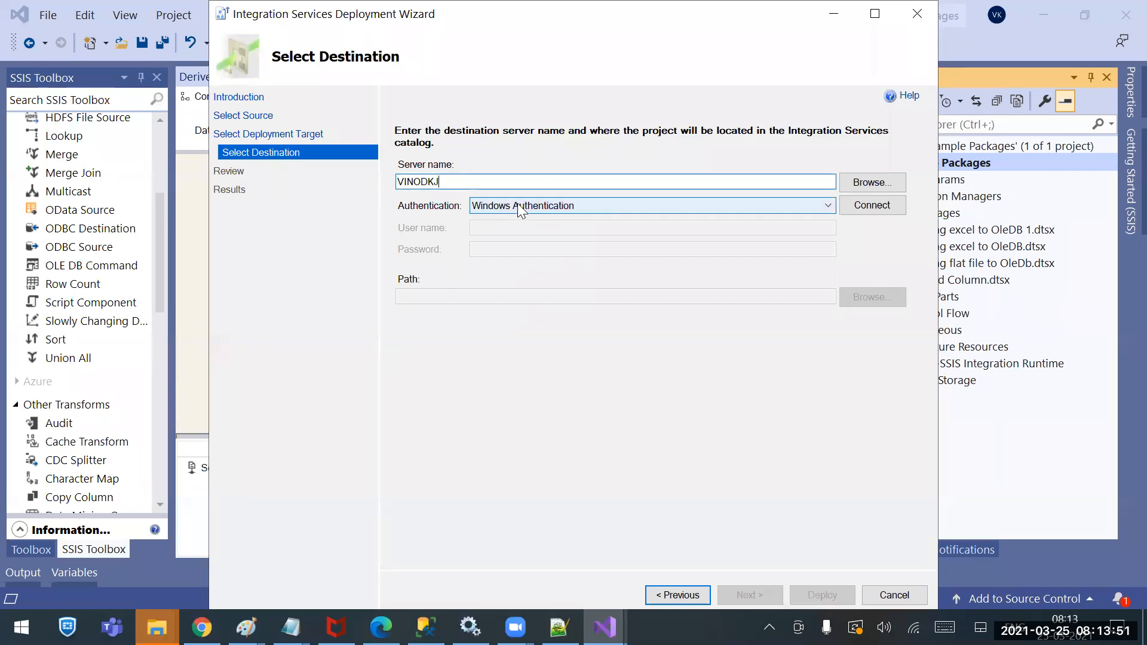
left_click(871, 206)
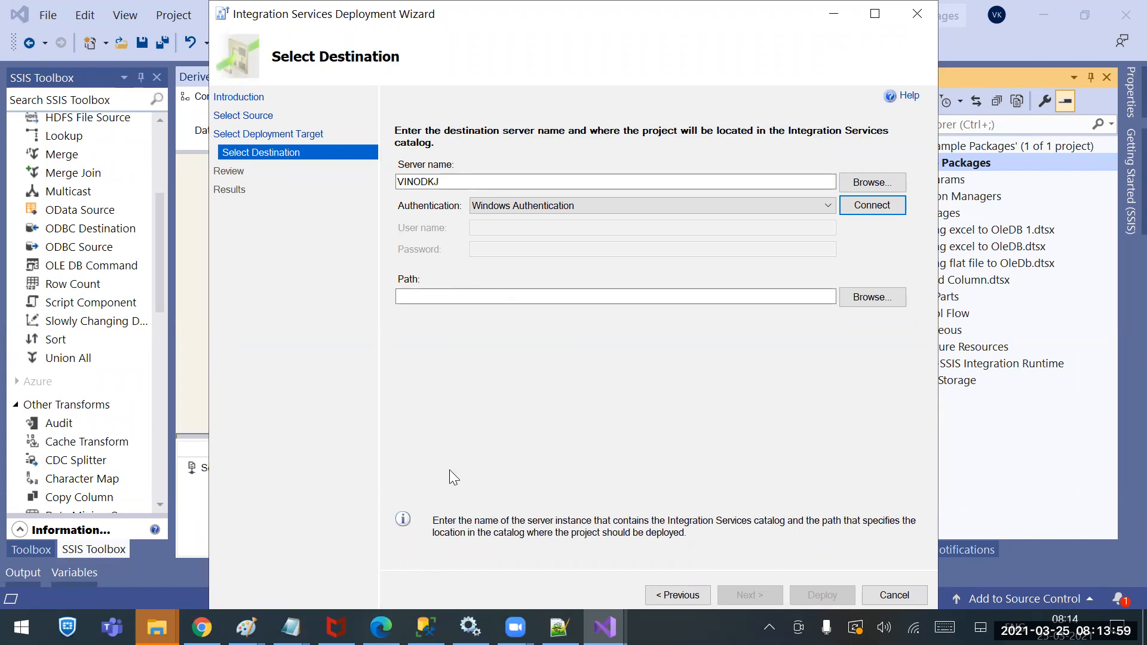
Close the SSMS connection prompt and browse for a catalog folder in the deployment wizard
left_click(426, 627)
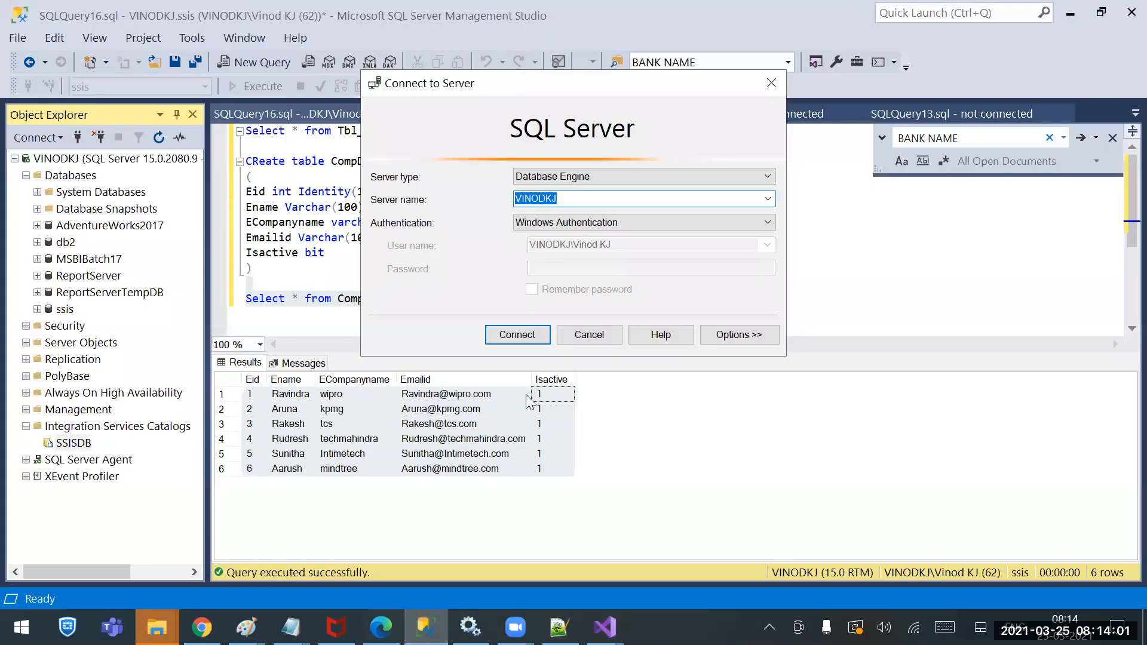
left_click(589, 334)
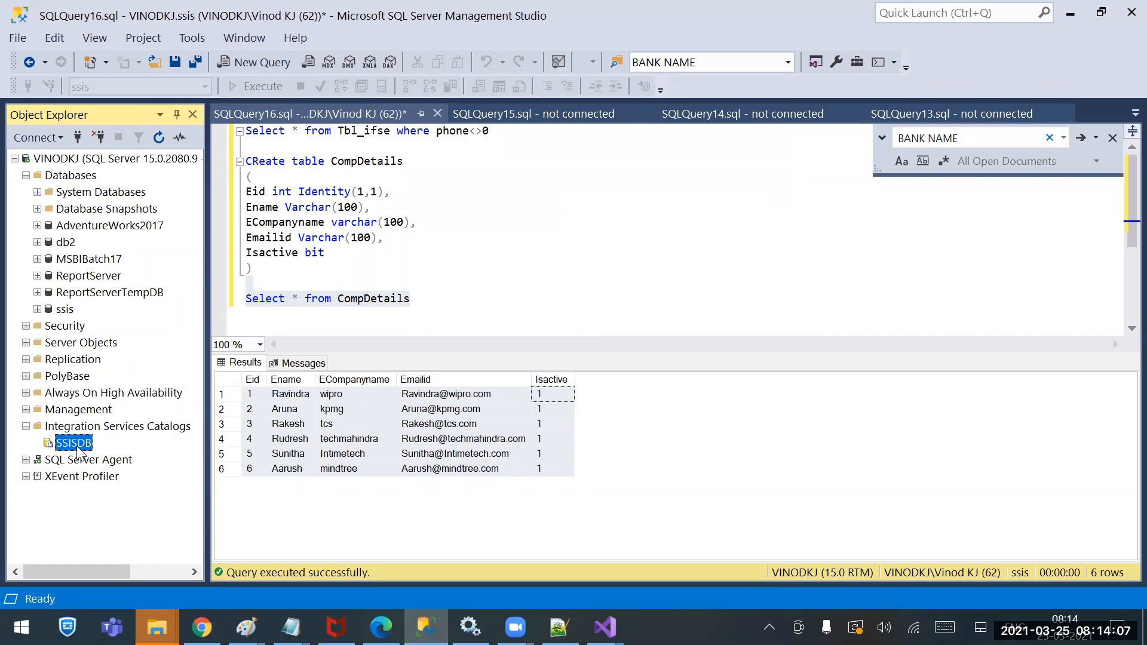
left_click(605, 628)
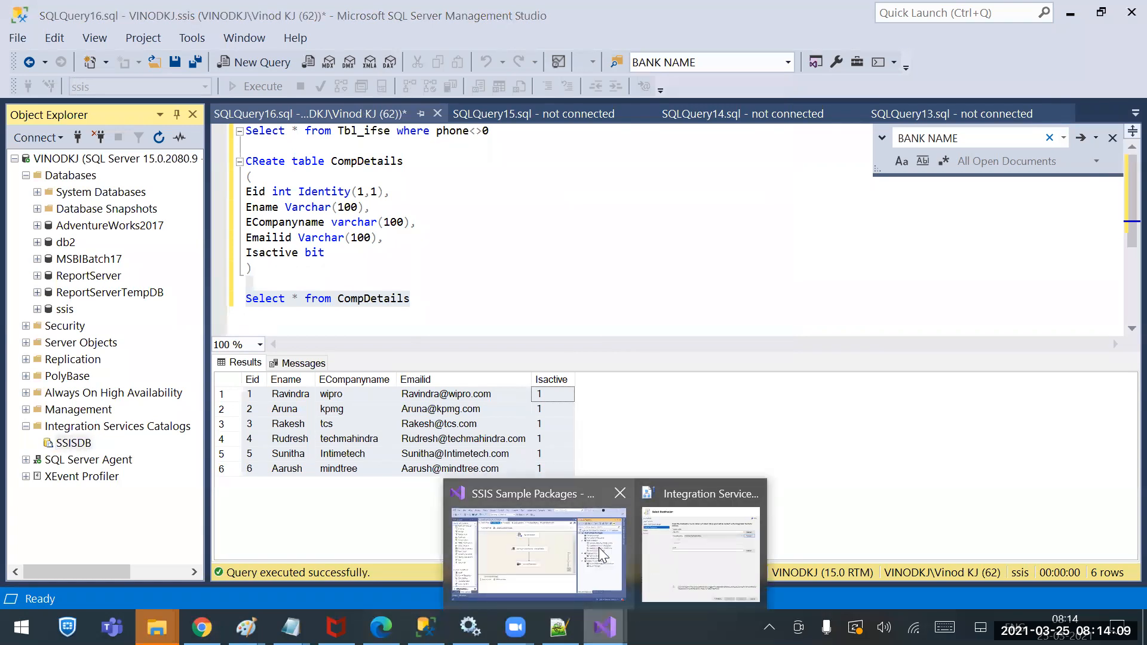
left_click(601, 555)
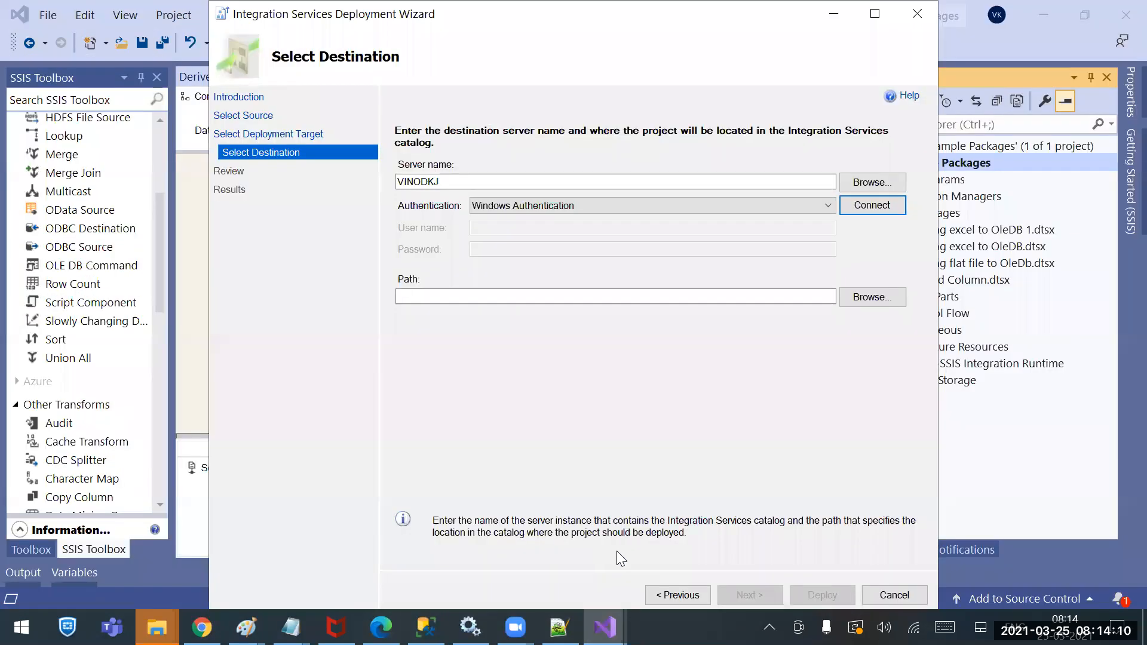
left_click(871, 295)
Create the SSISDB folder 'SSIS 17th Batch Packages' and select it as the deployment destination
left_click(440, 212)
left_click(433, 443)
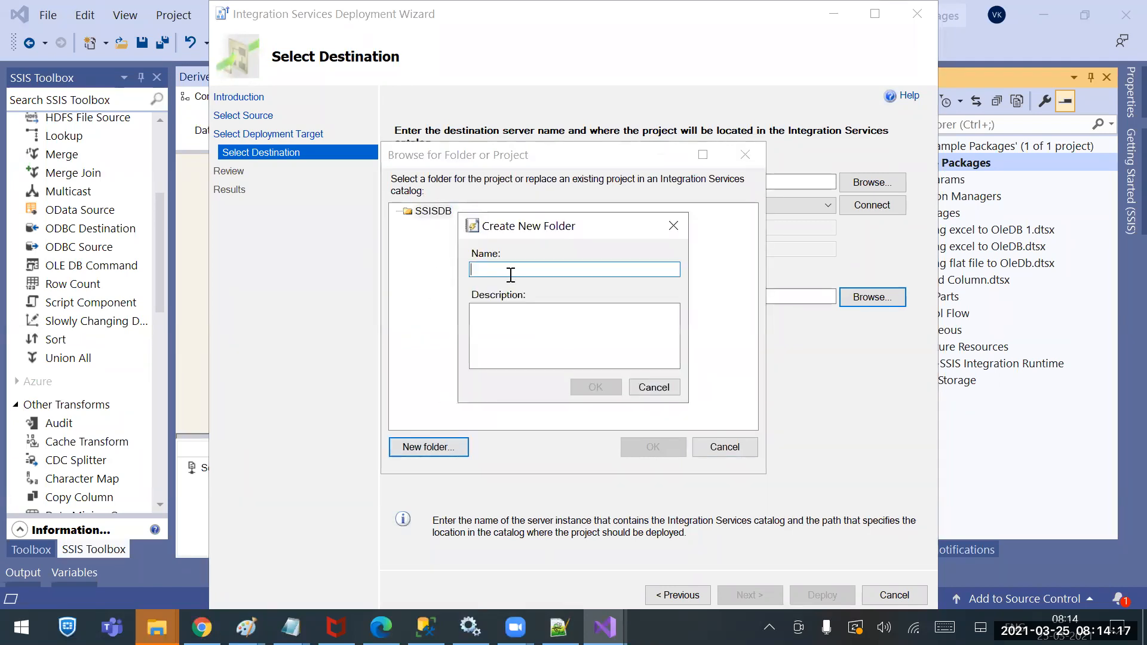
type("SSIS")
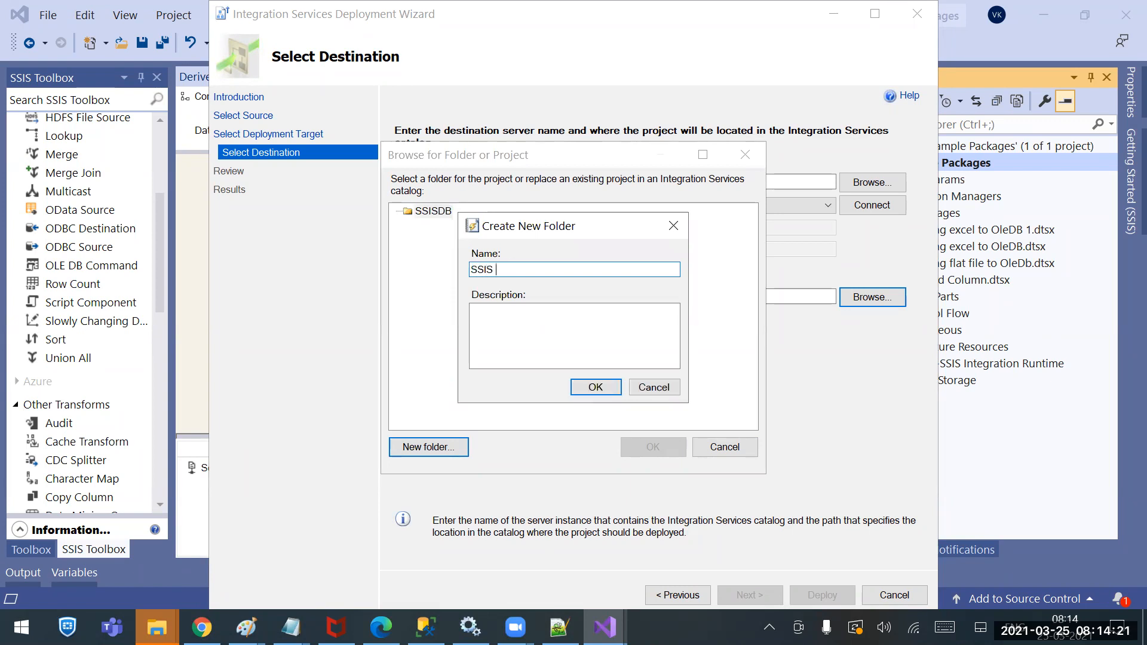
type(" 17th Batch Packa")
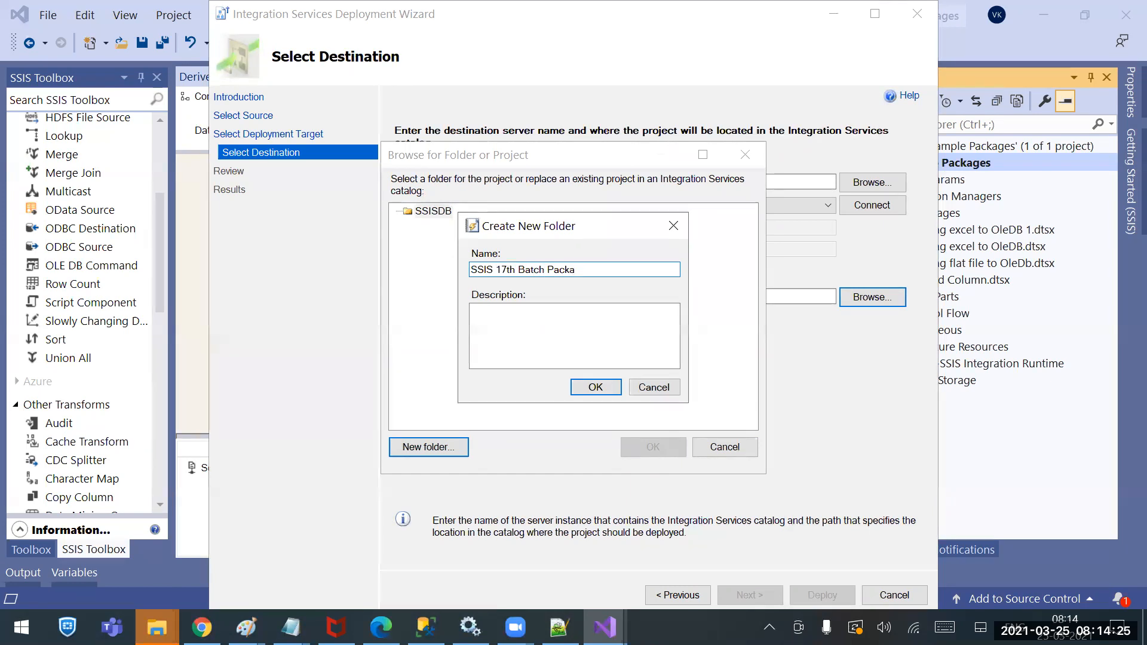
type("ges")
left_click(595, 387)
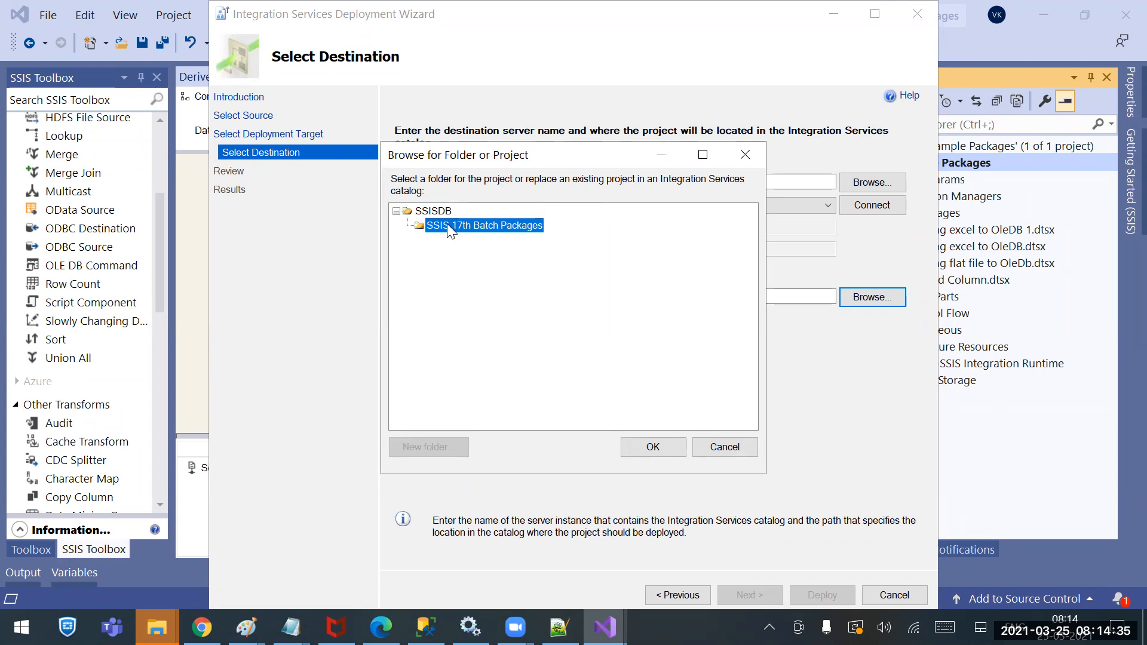
left_click(652, 450)
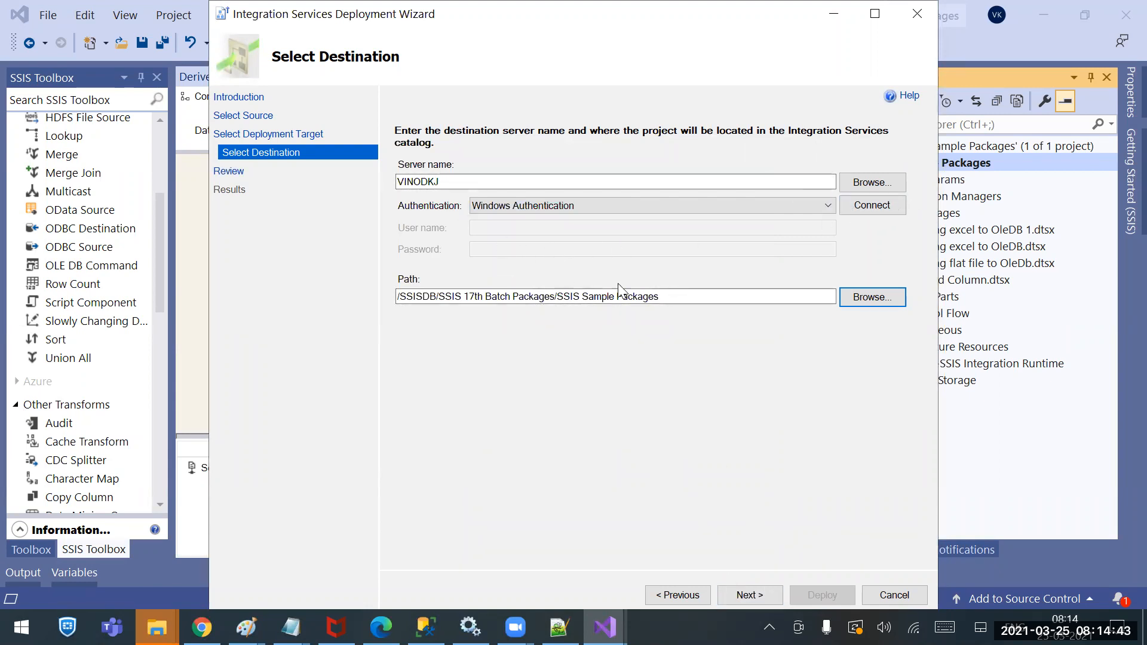
left_click(755, 594)
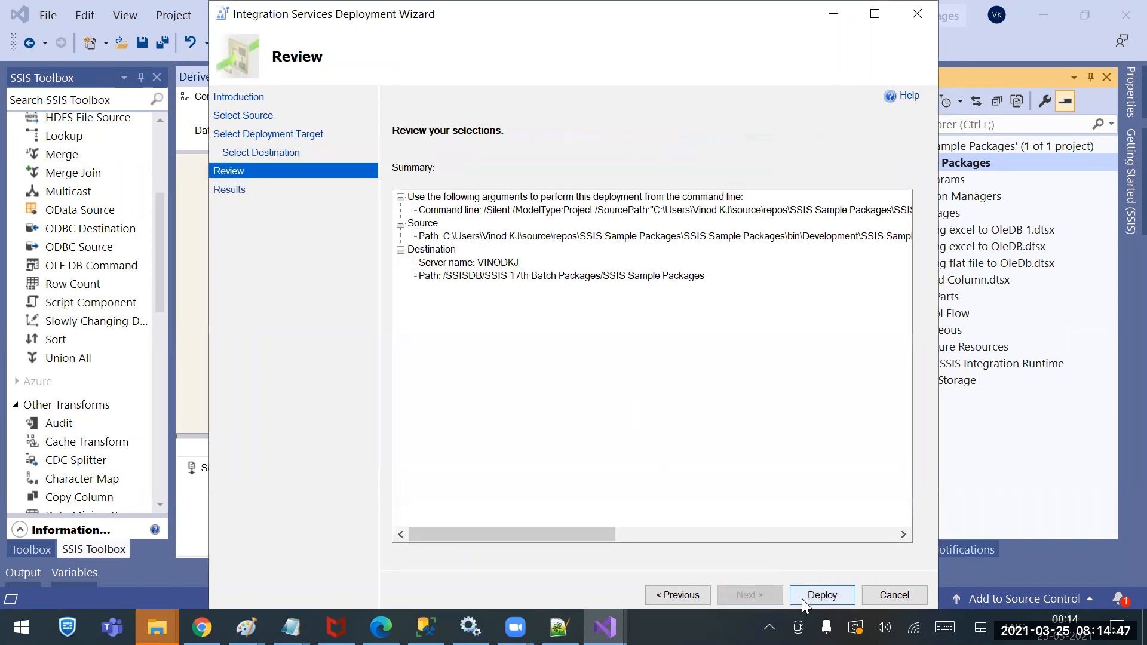
Run the deployment and close the wizard once all four steps show Passed
left_click(802, 598)
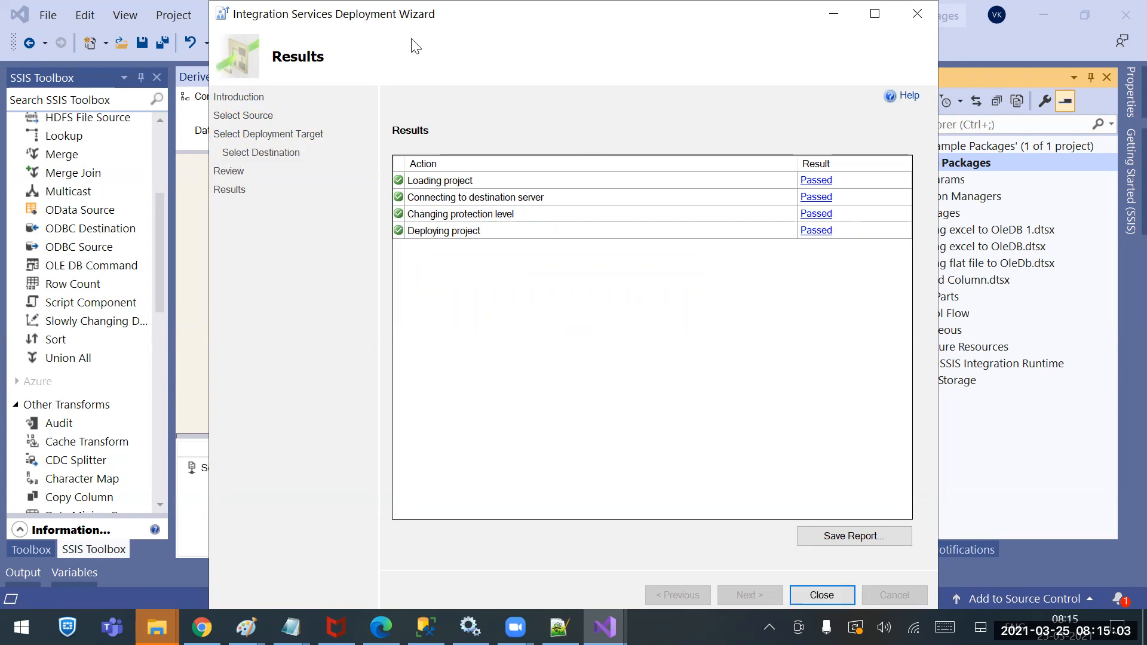
left_click(825, 596)
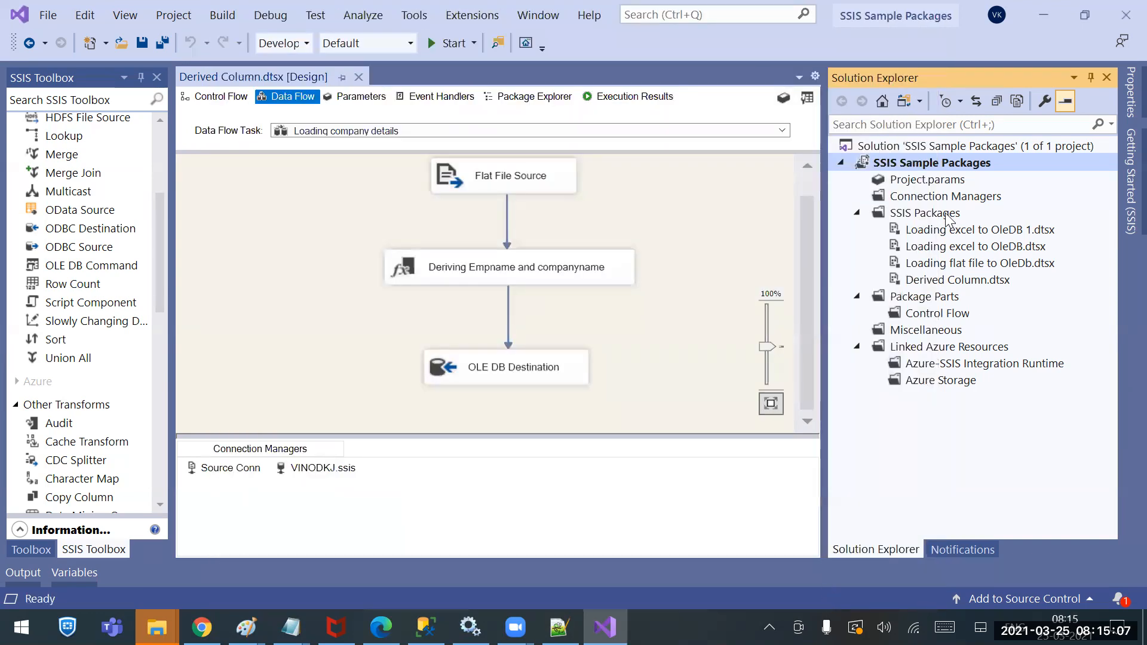
Refresh the SSISDB catalog in Management Studio and widen the Object Explorer panel
left_click(425, 628)
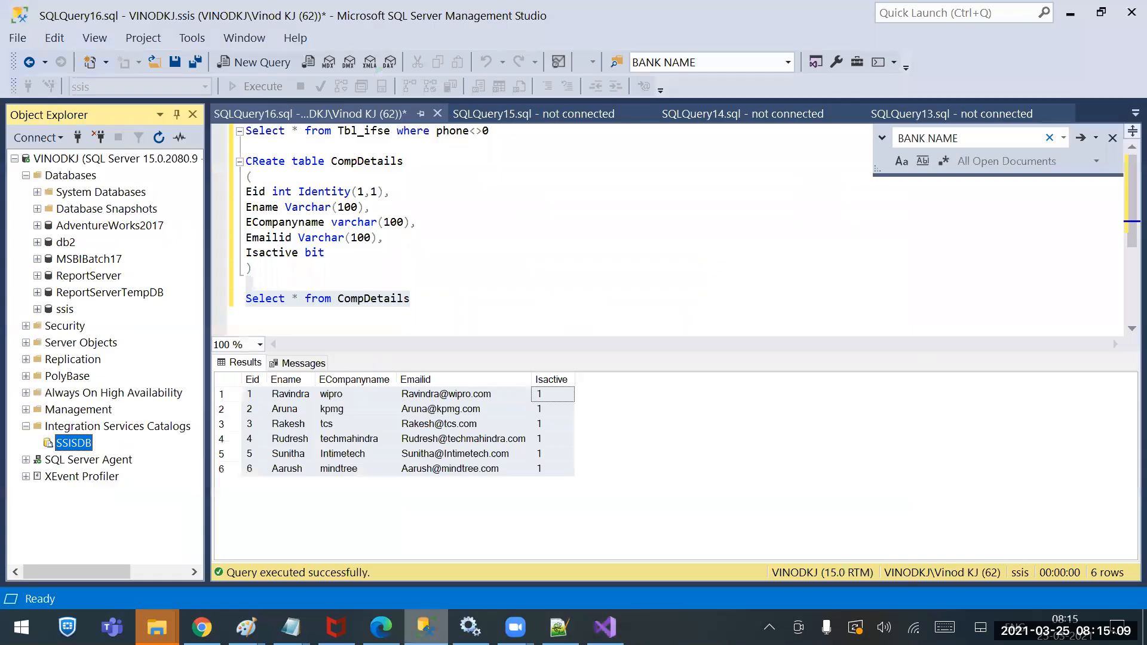
right_click(76, 447)
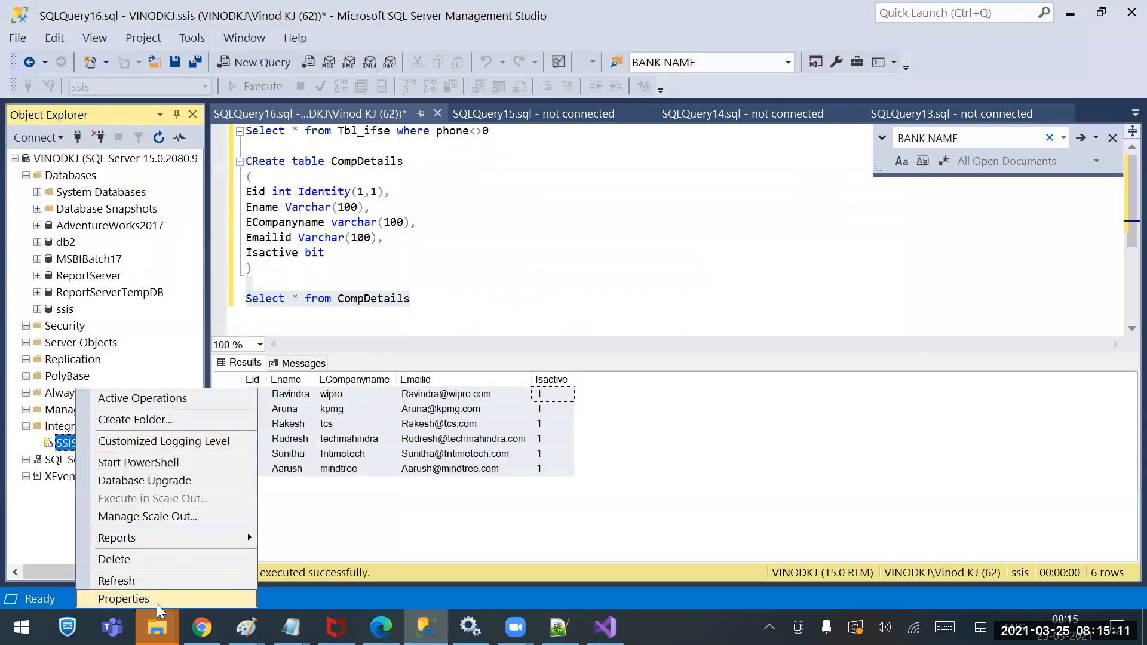
left_click(149, 583)
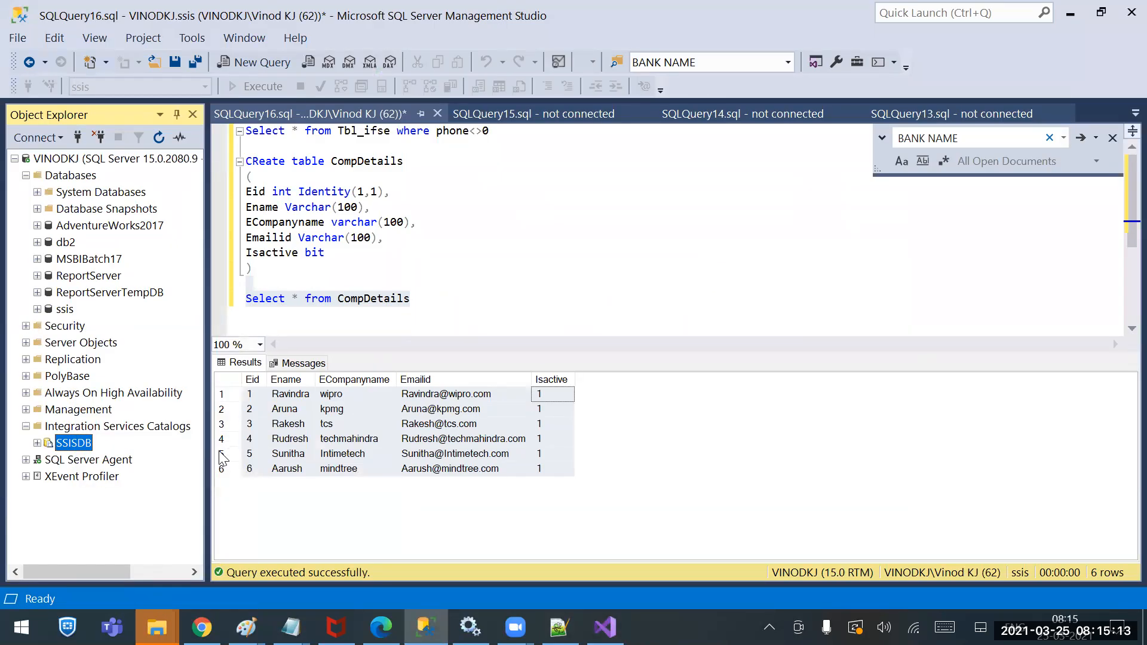
left_click_drag(206, 457, 336, 456)
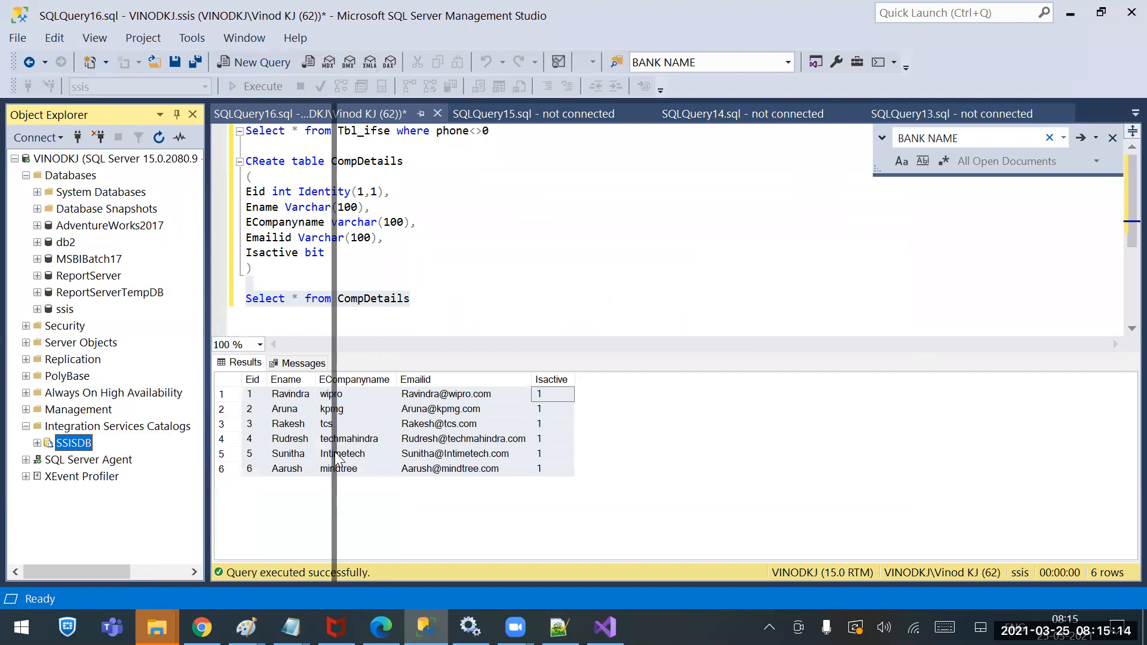
Expand SSISDB > SSIS 17th Batch Packages > Projects > SSIS Sample Packages > Packages
left_click(37, 443)
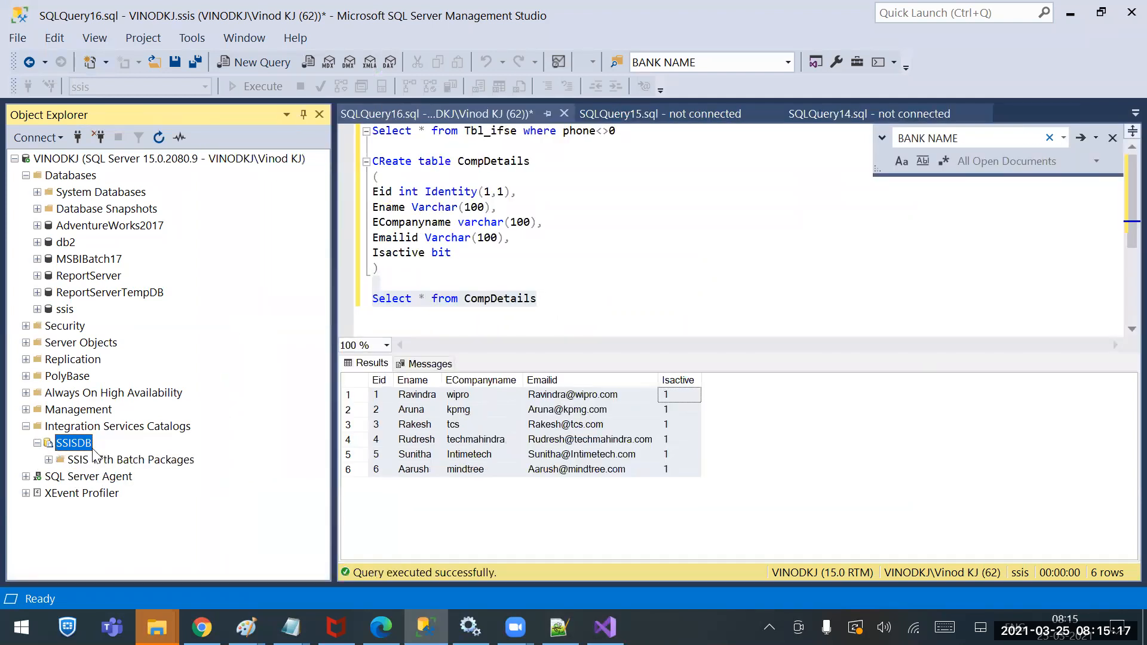
left_click(49, 459)
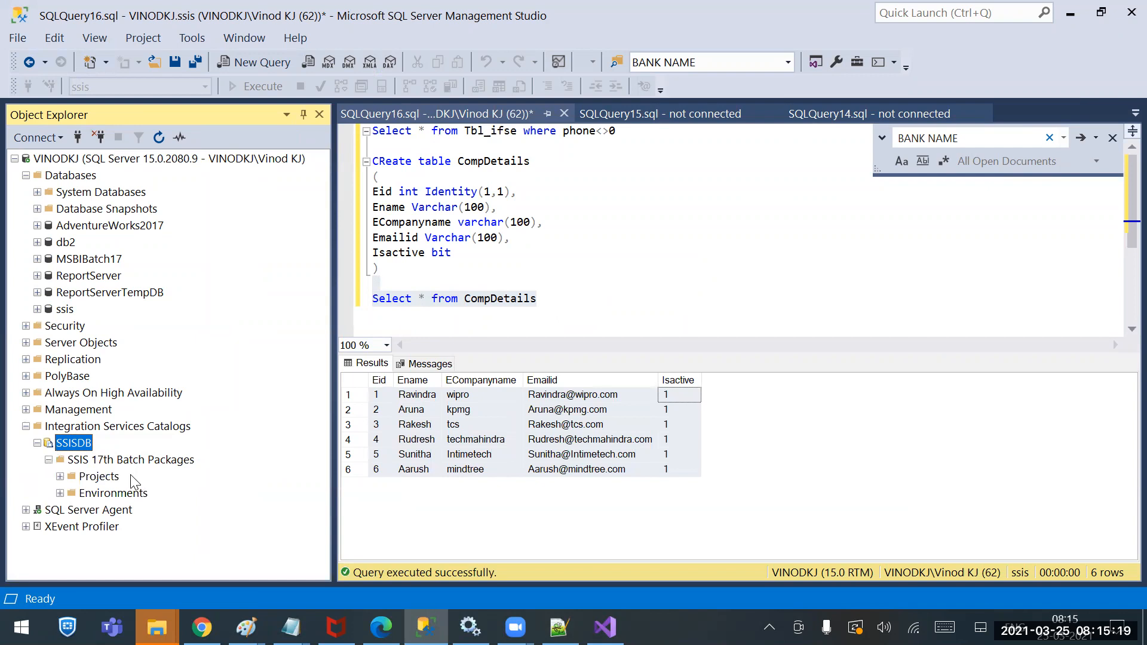
left_click(60, 476)
left_click(71, 494)
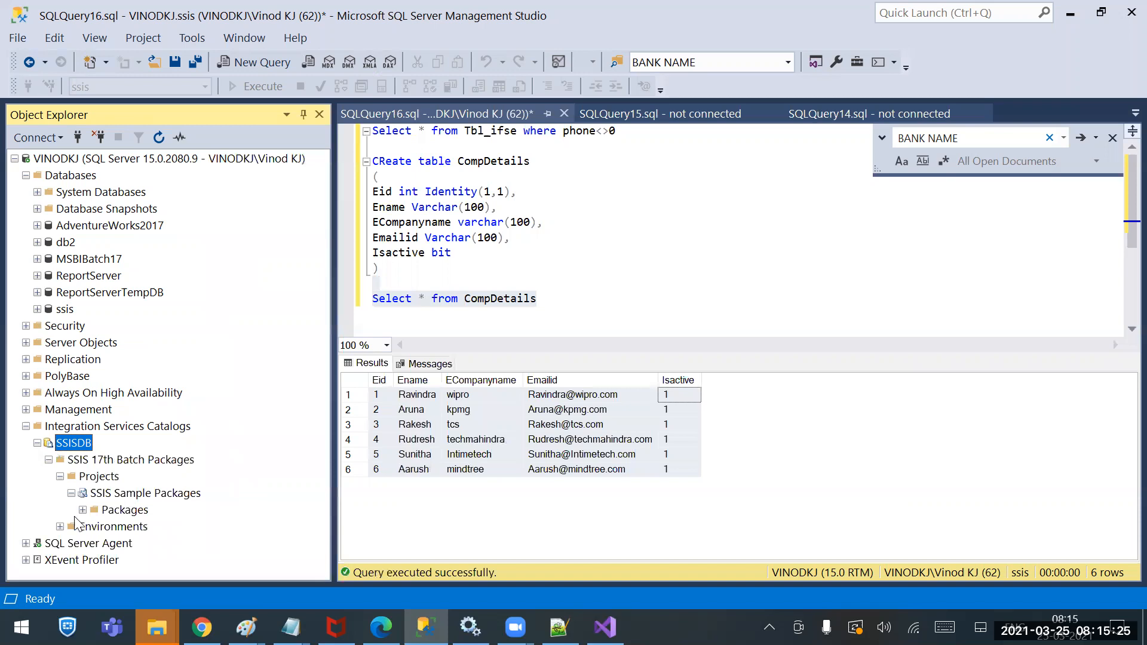
left_click(82, 510)
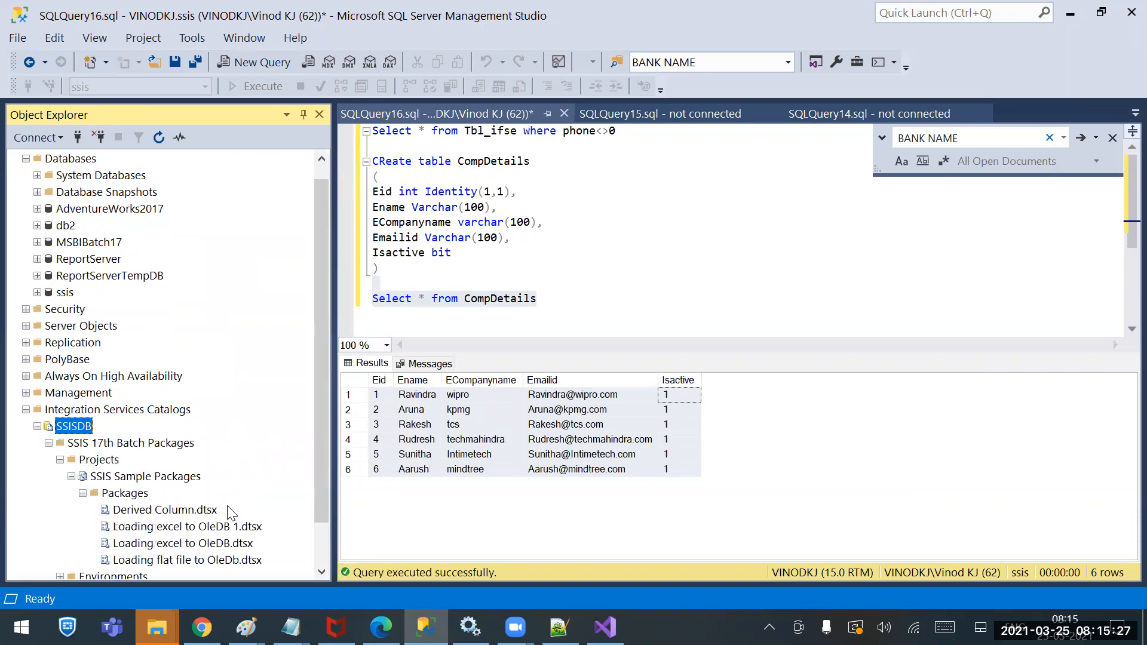
scroll(232, 512, "down", 1)
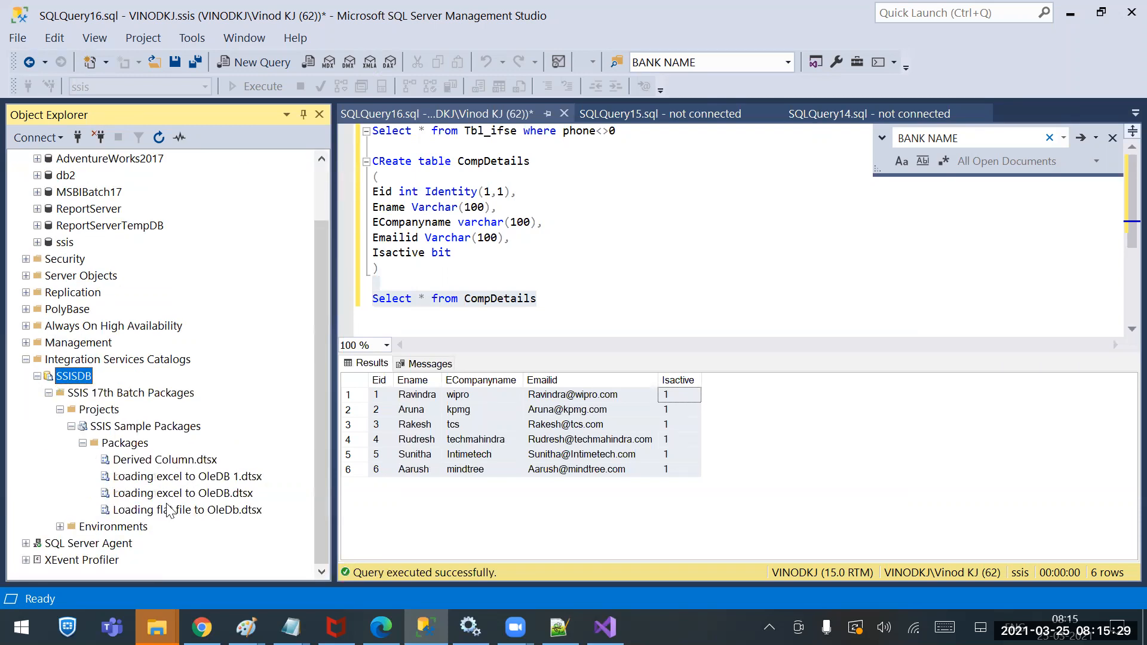
Browse the deployed packages, including Derived Column.dtsx and Loading excel to OleDB.dtsx
left_click(168, 466)
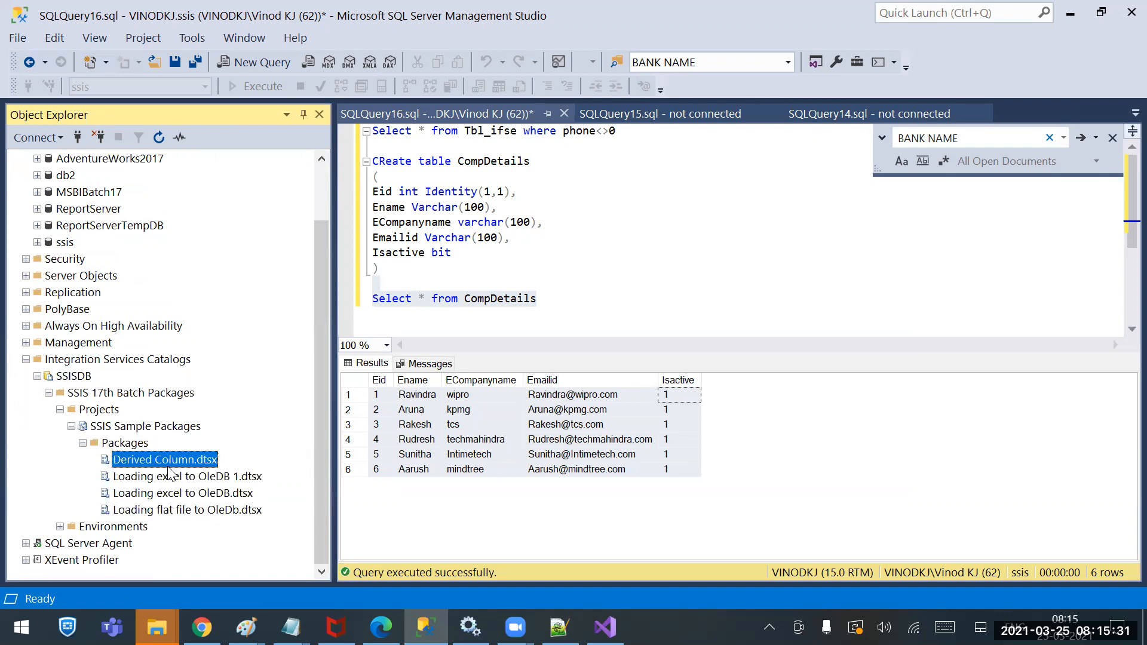
left_click(170, 479)
left_click(170, 496)
left_click(169, 511)
left_click(169, 495)
left_click(170, 479)
Select Derived Column.dtsx, then expand SQL Server Agent to reveal Jobs and Alerts
left_click(170, 464)
left_click(26, 544)
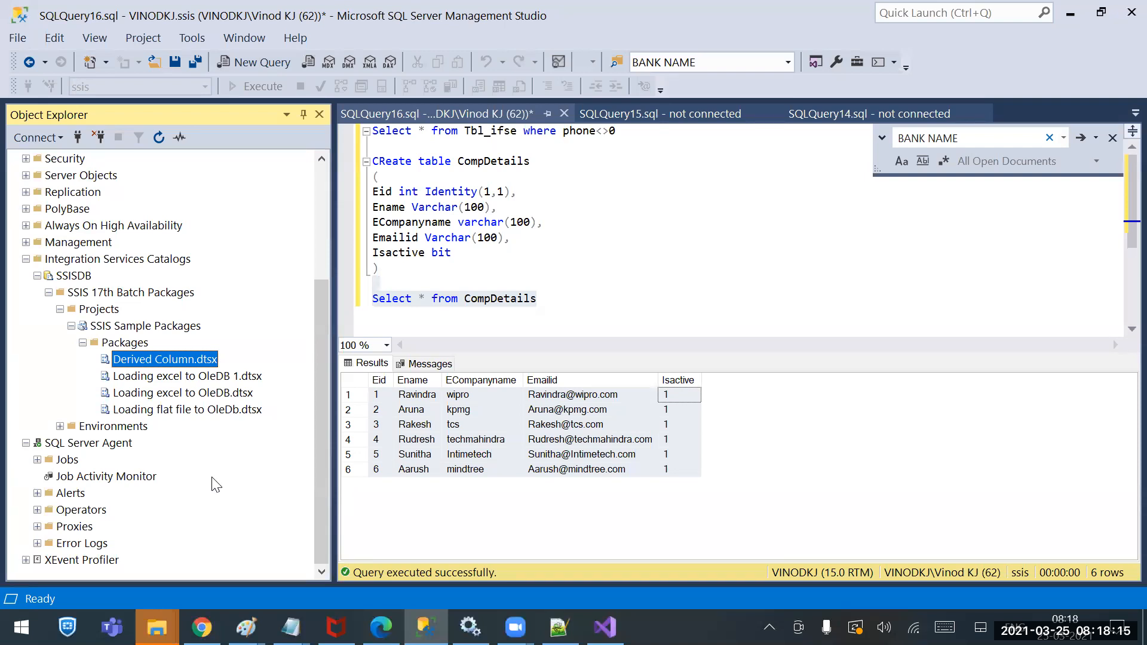
left_click(55, 464)
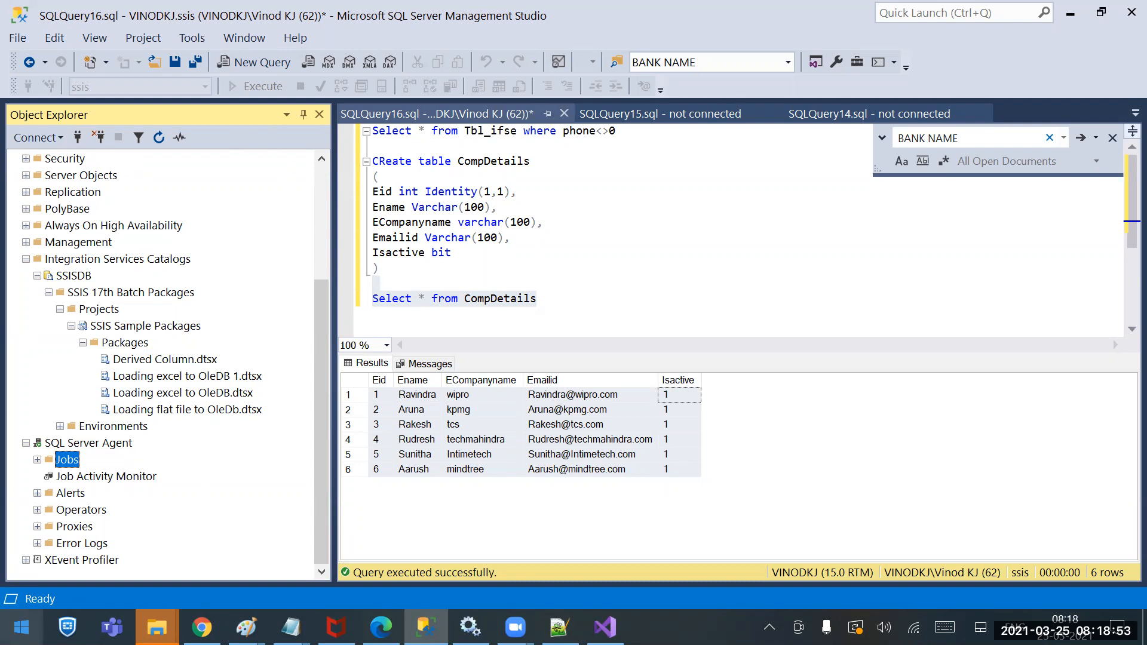
left_click(21, 628)
left_click(471, 628)
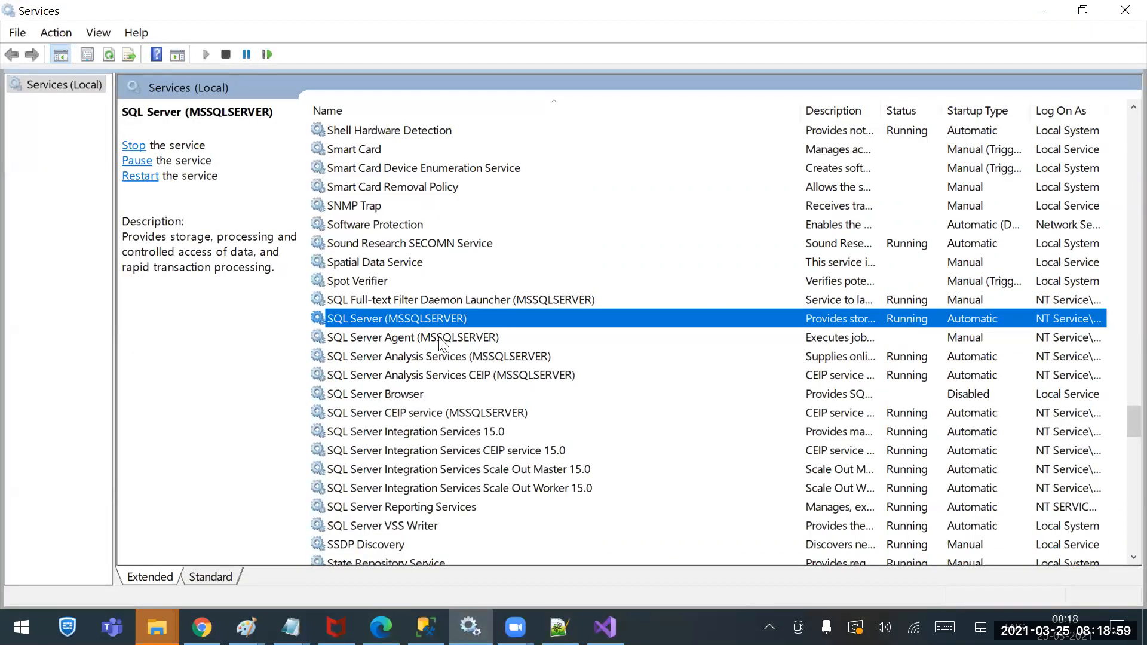
left_click(392, 337)
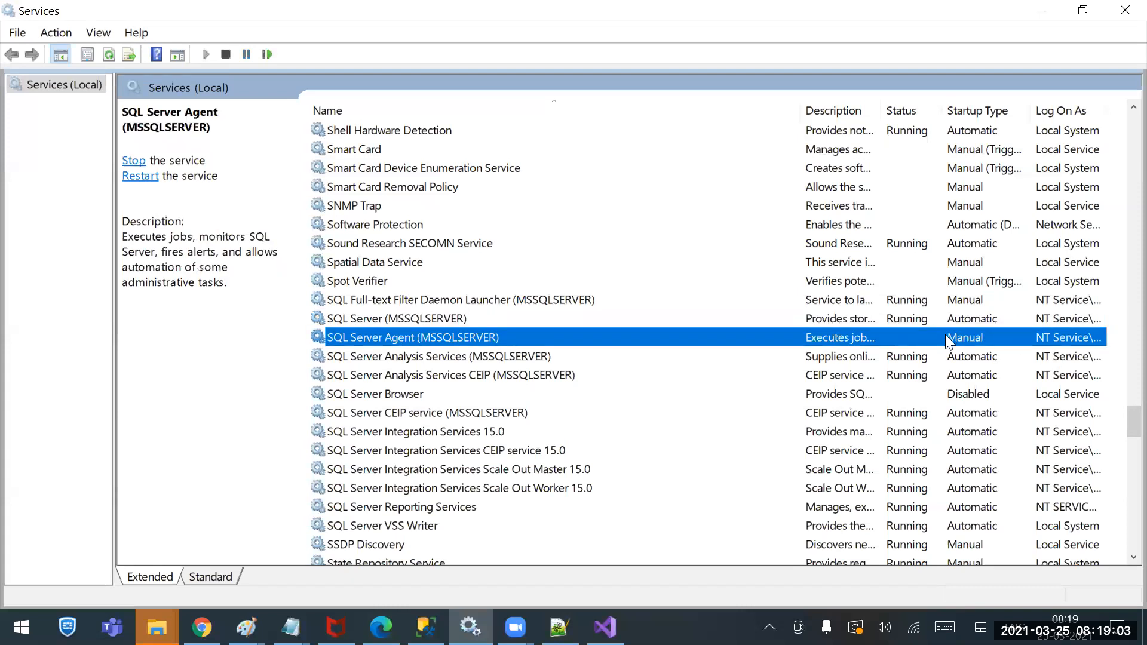
left_click(390, 319)
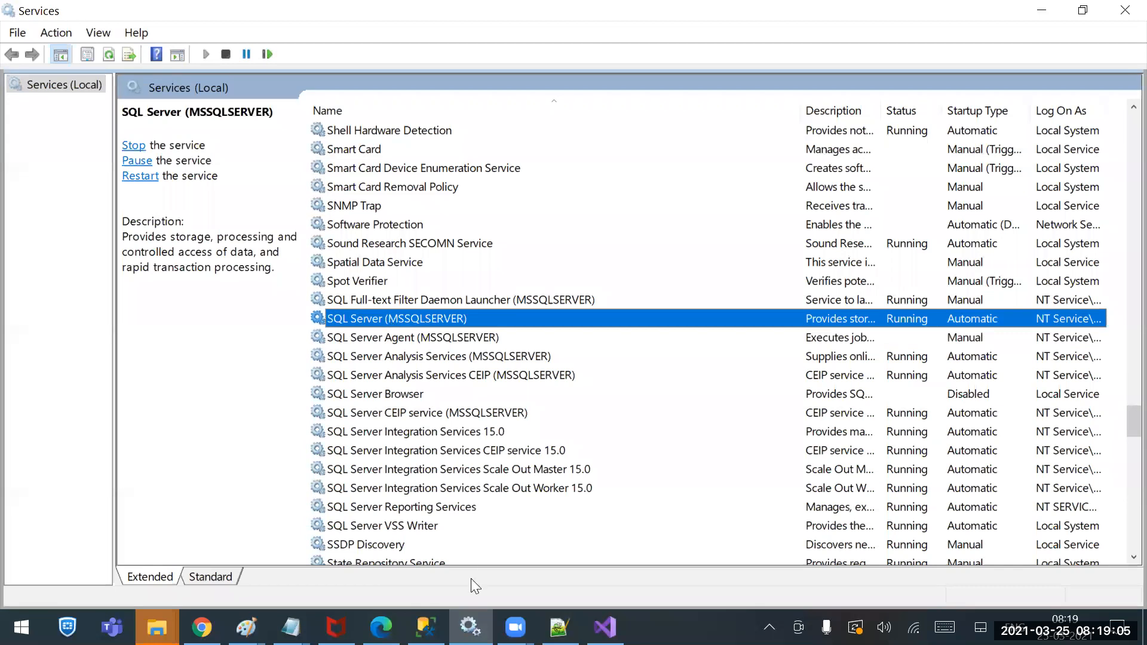
left_click(425, 627)
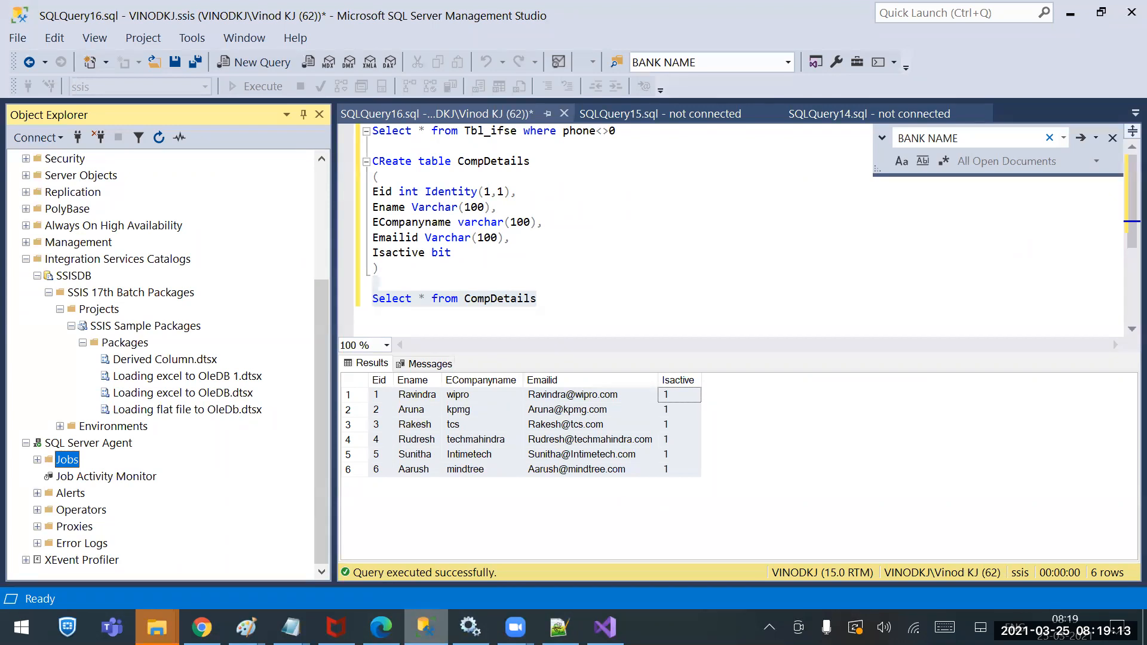
Switch back to the Services window to check the SQL Server services
key("alt+Tab")
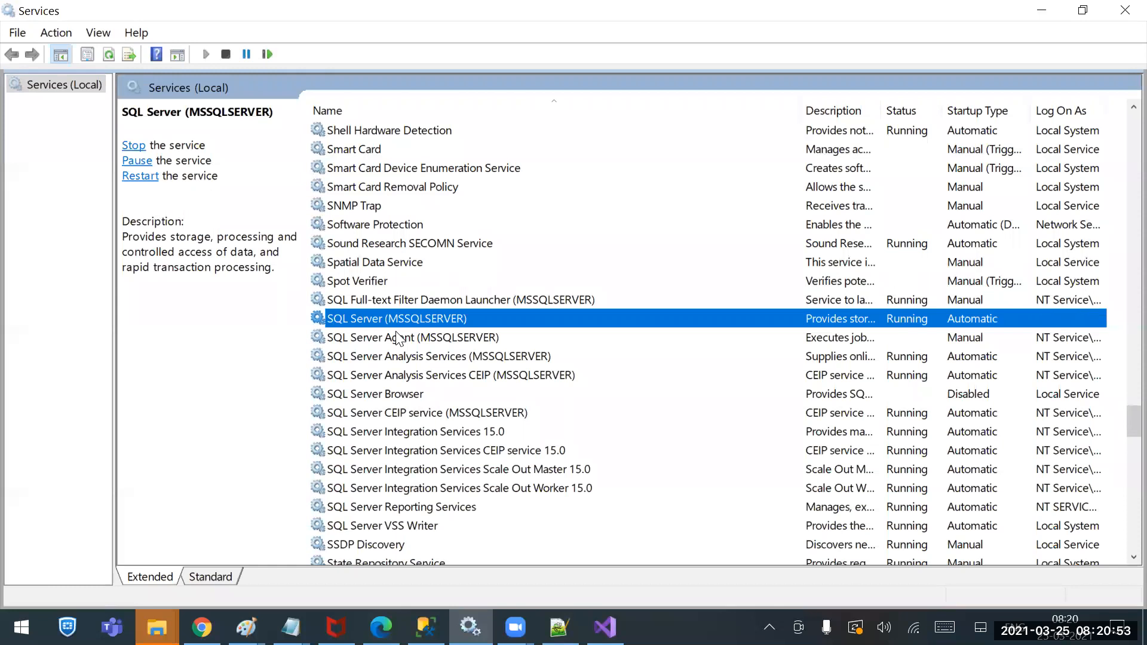
Compare the SQL Server (MSSQLSERVER) and SQL Server Agent service details in Services
left_click(397, 338)
left_click(390, 318)
left_click(391, 339)
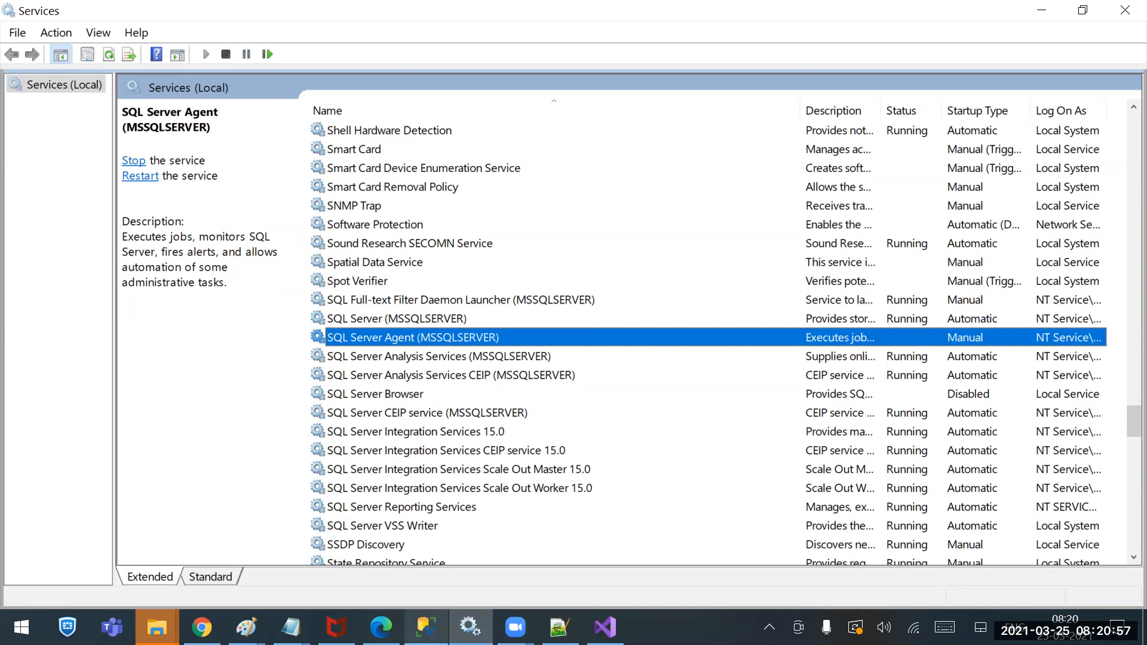
mouse_move(425, 627)
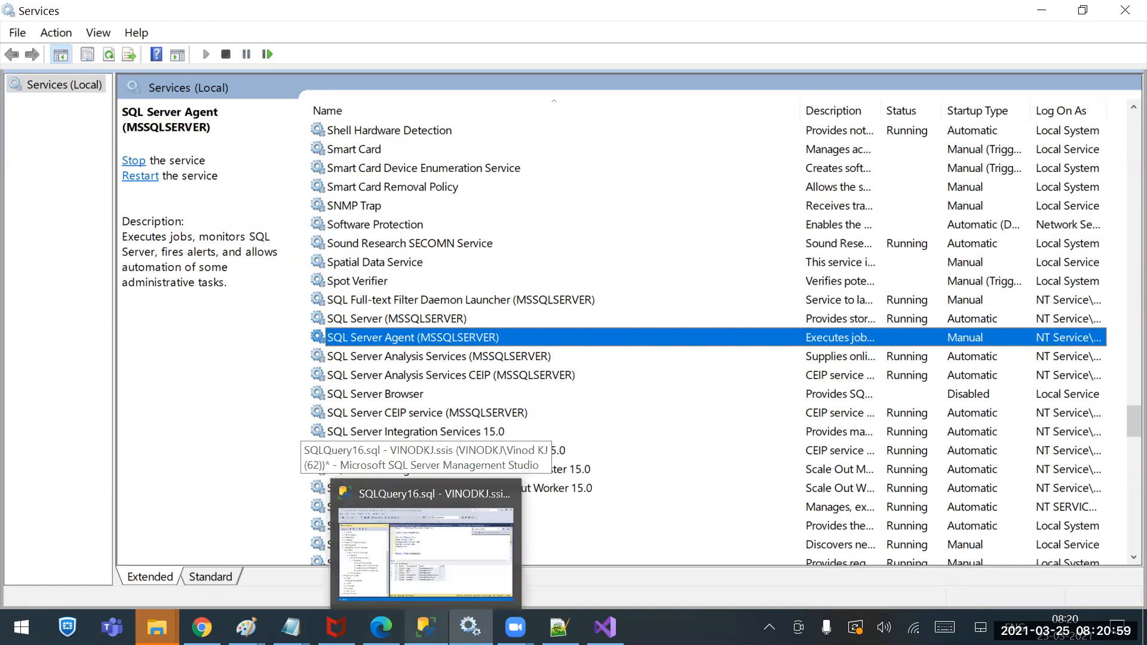
left_click(417, 318)
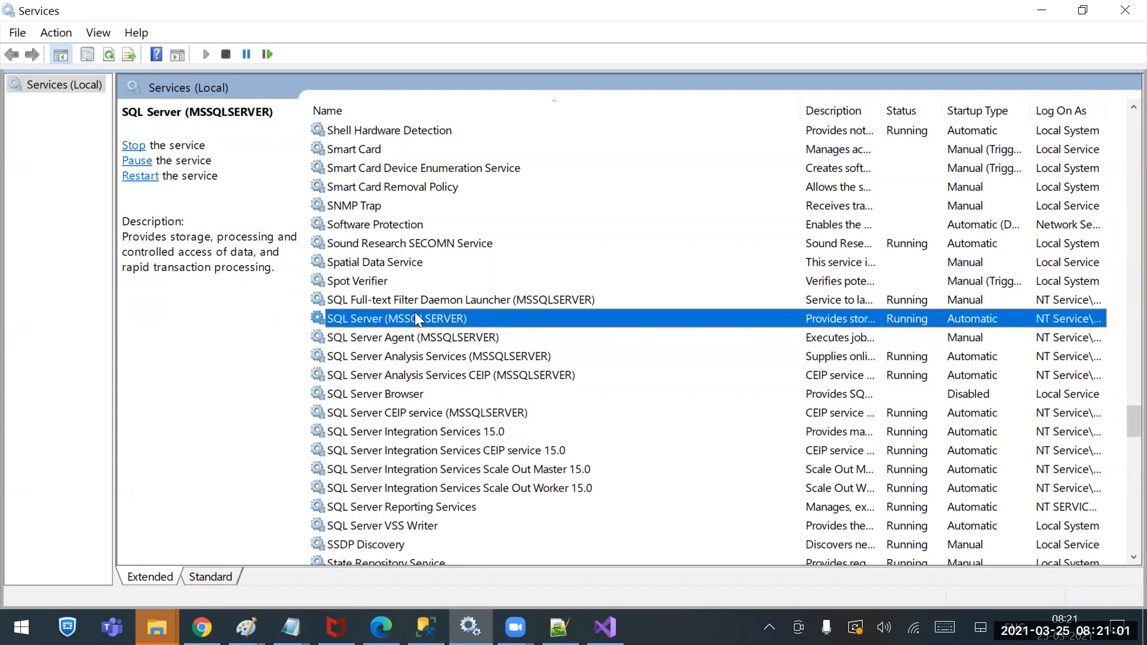
left_click(416, 338)
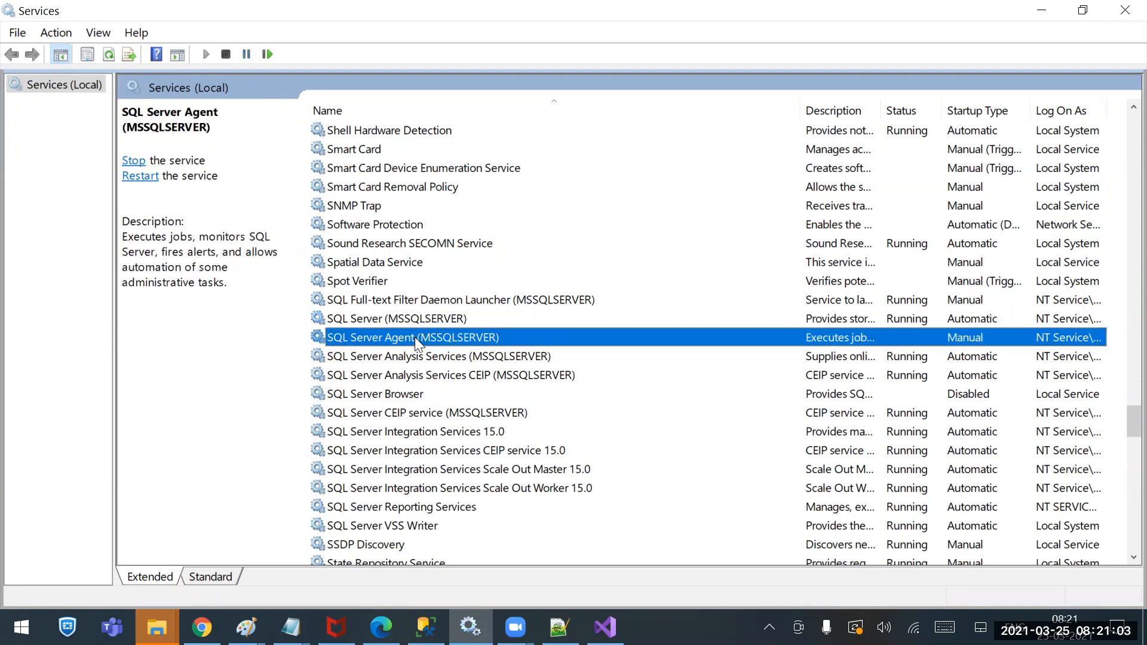
right_click(415, 337)
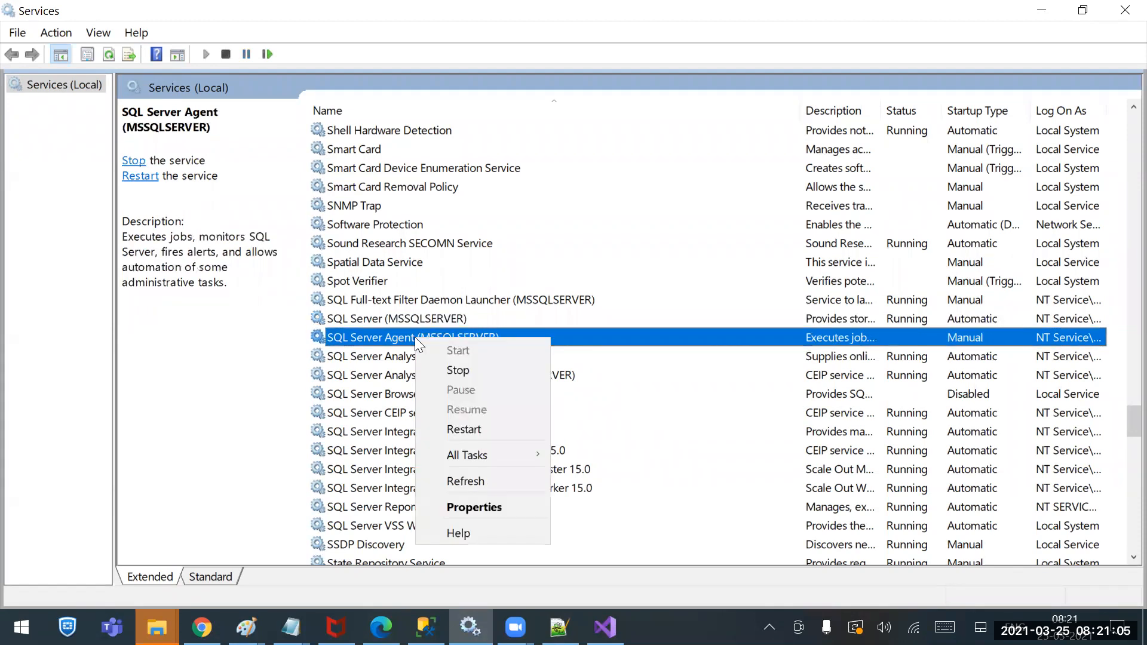
left_click(951, 339)
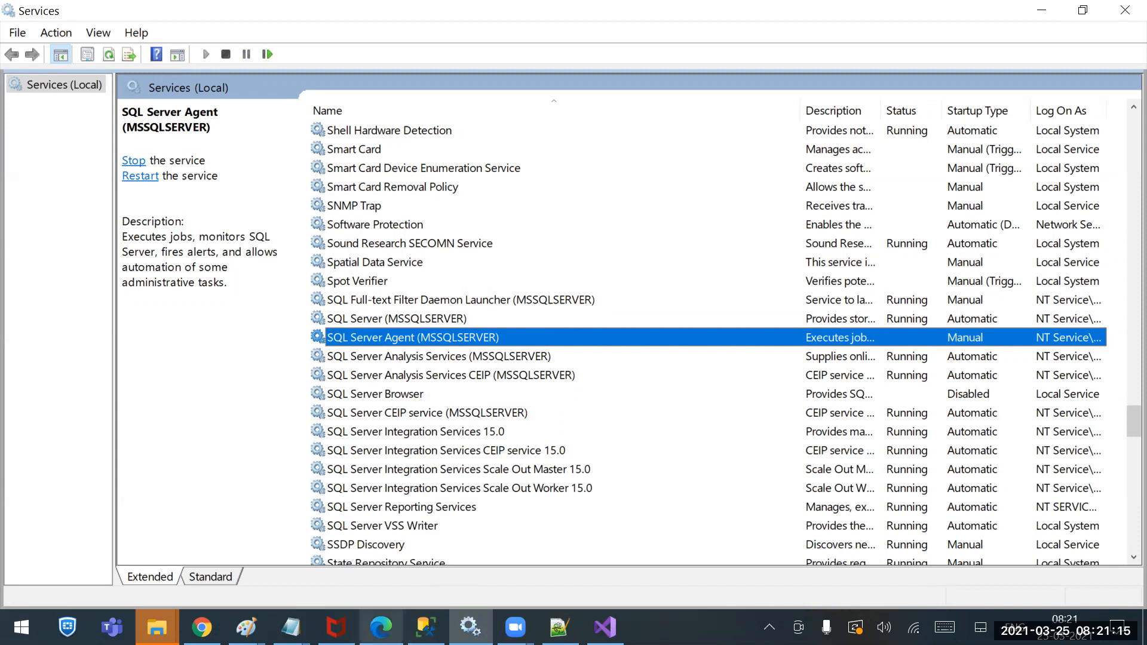
left_click(425, 628)
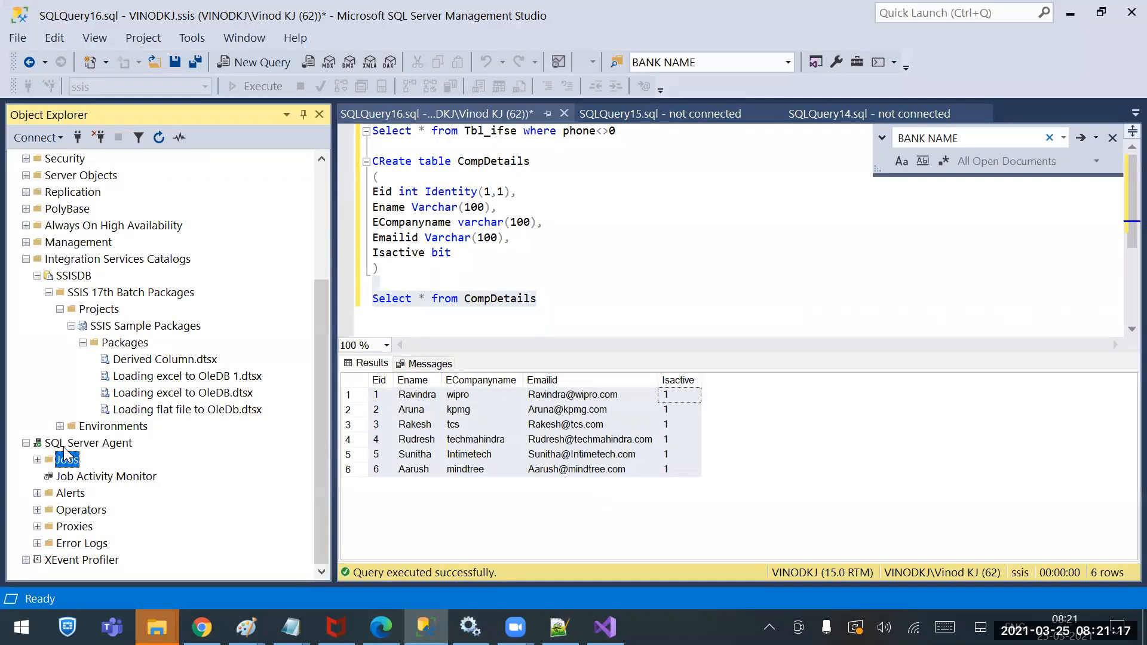
left_click(470, 628)
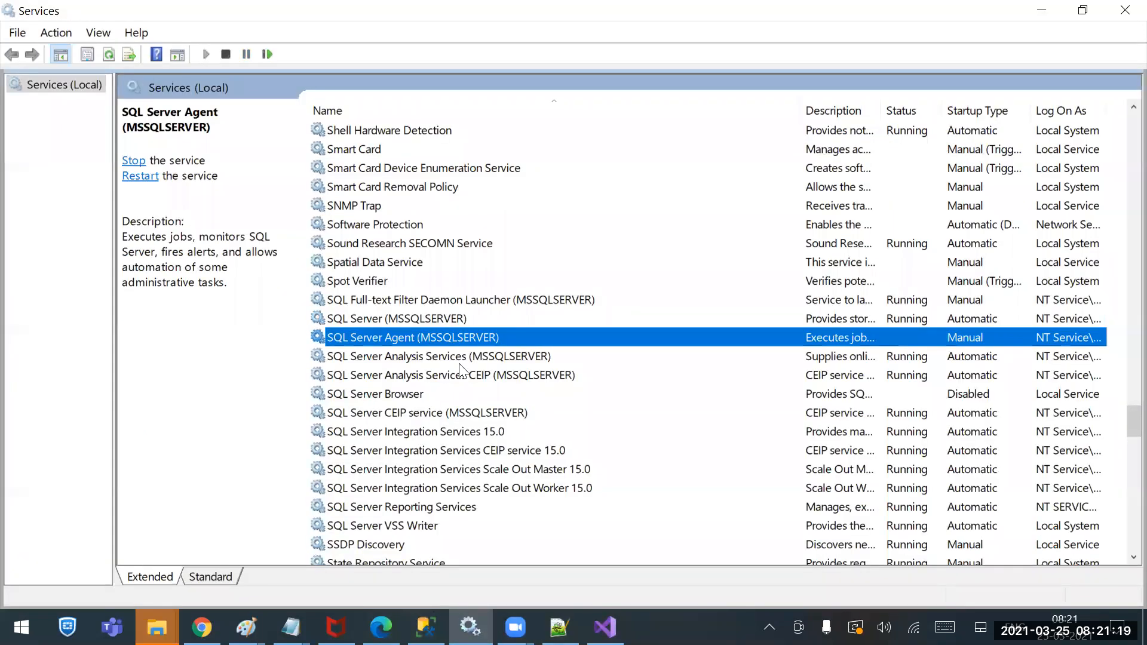
Set the SQL Server Agent (MSSQLSERVER) service's Startup type to Automatic and apply it
right_click(448, 331)
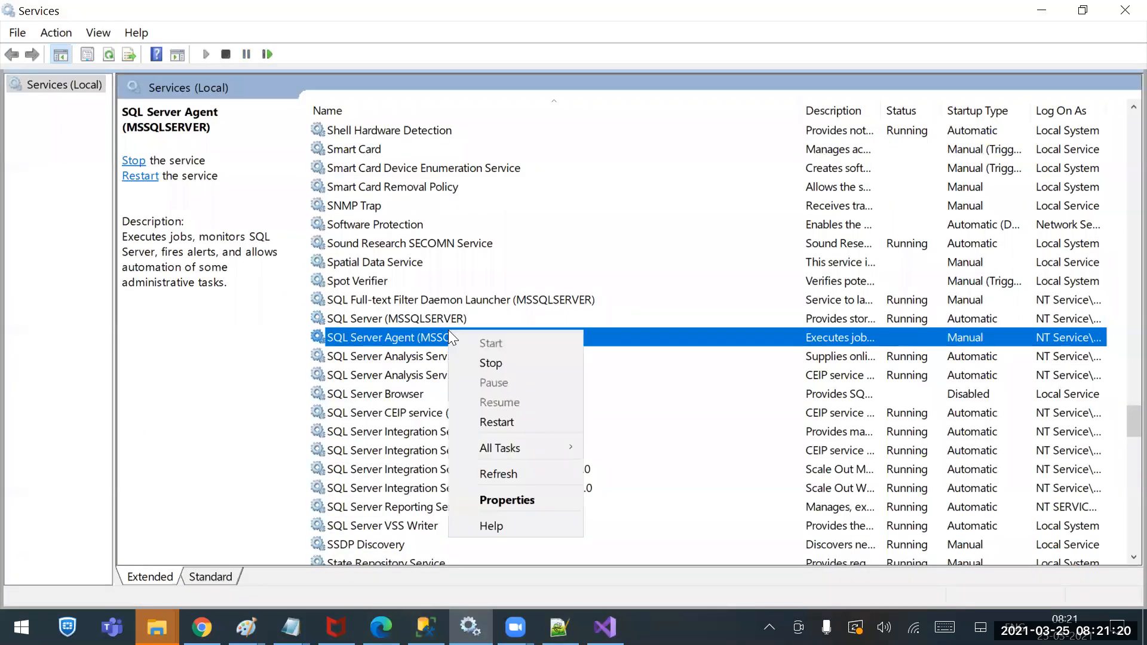
left_click(516, 497)
left_click(568, 291)
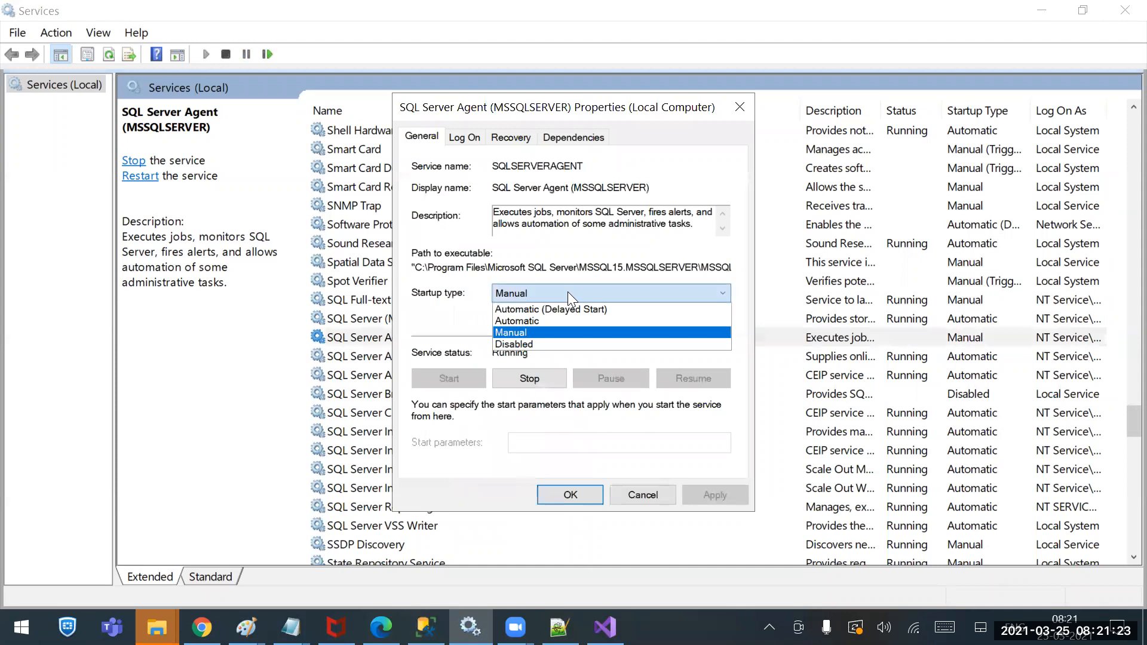
left_click(545, 320)
left_click(717, 494)
left_click(570, 494)
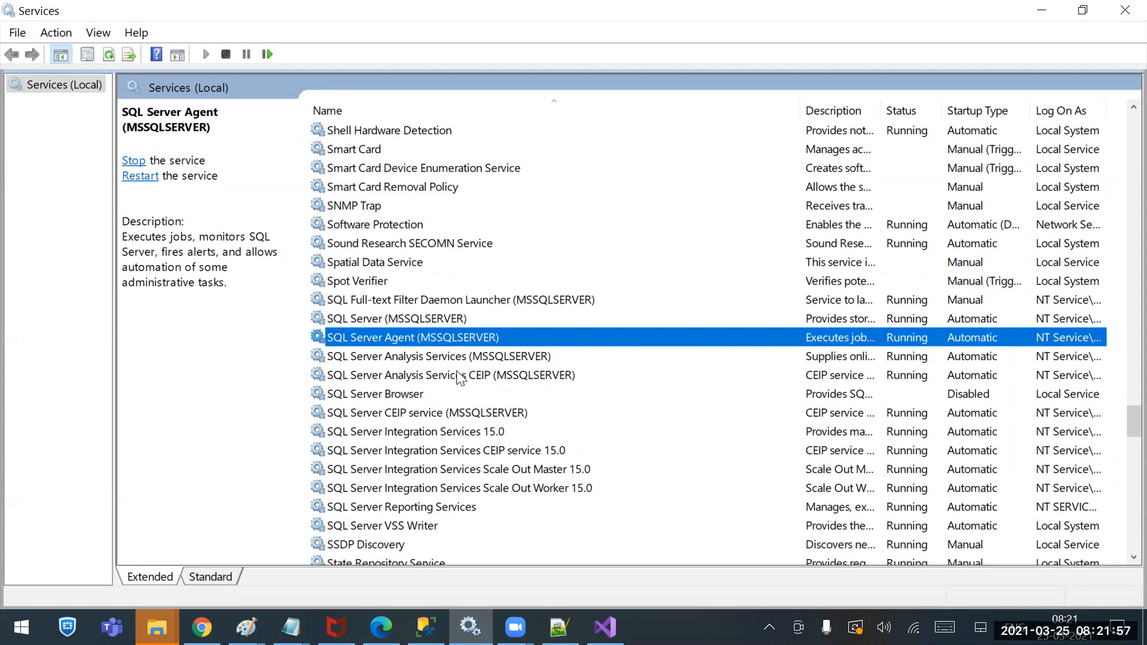
left_click(426, 627)
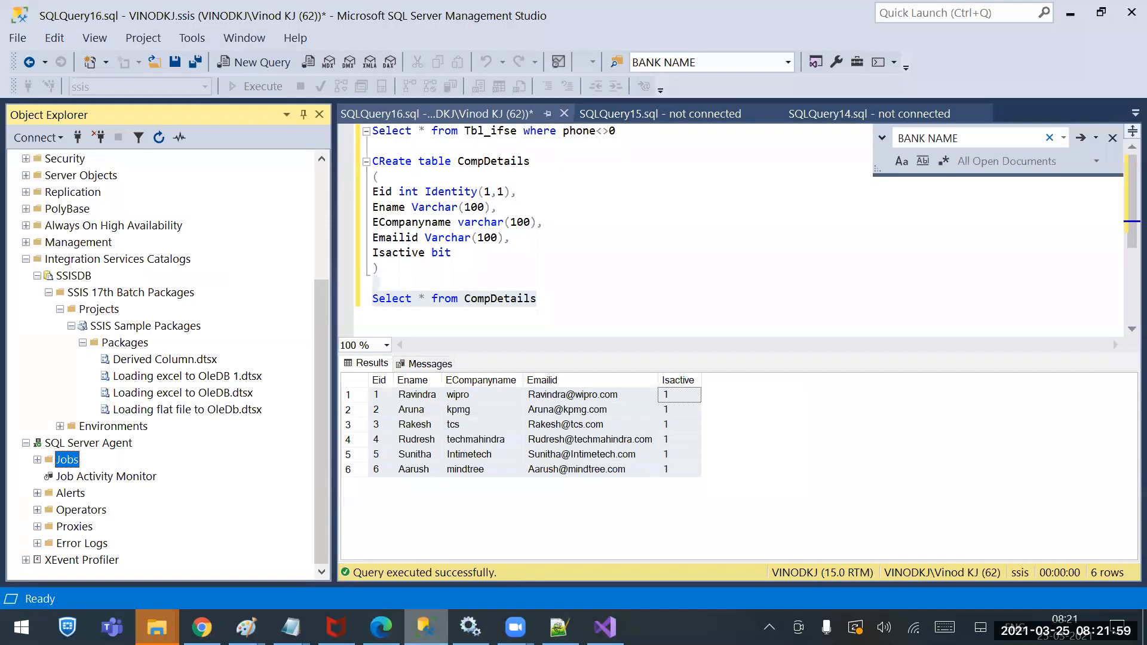
Refresh the SQL Server Agent Jobs folder, then show File Explorer's recent folders list
right_click(98, 458)
right_click(71, 460)
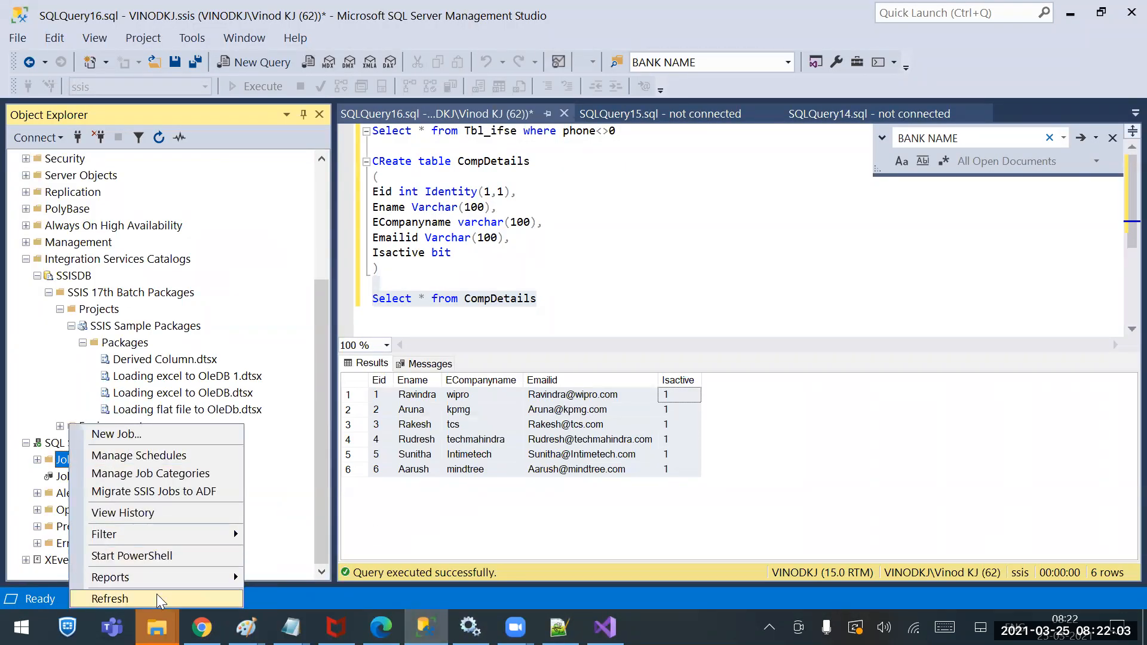
left_click(139, 597)
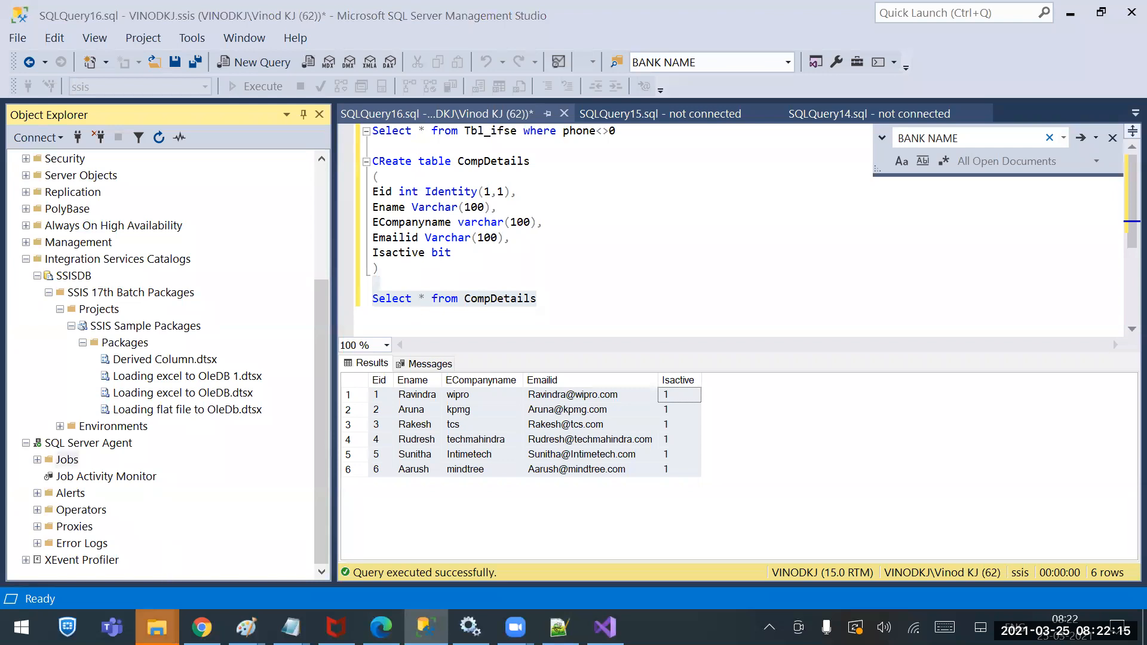
right_click(156, 627)
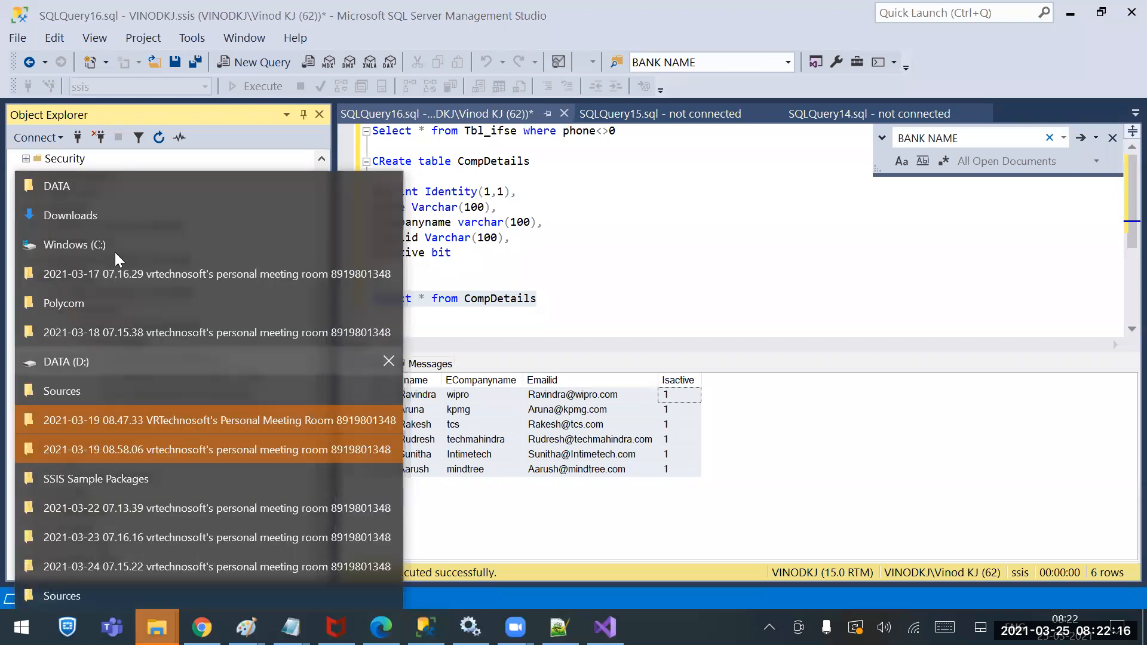
In Sources, clear the Read-only attribute on CompanyDetails and apply the change
left_click(83, 596)
right_click(483, 250)
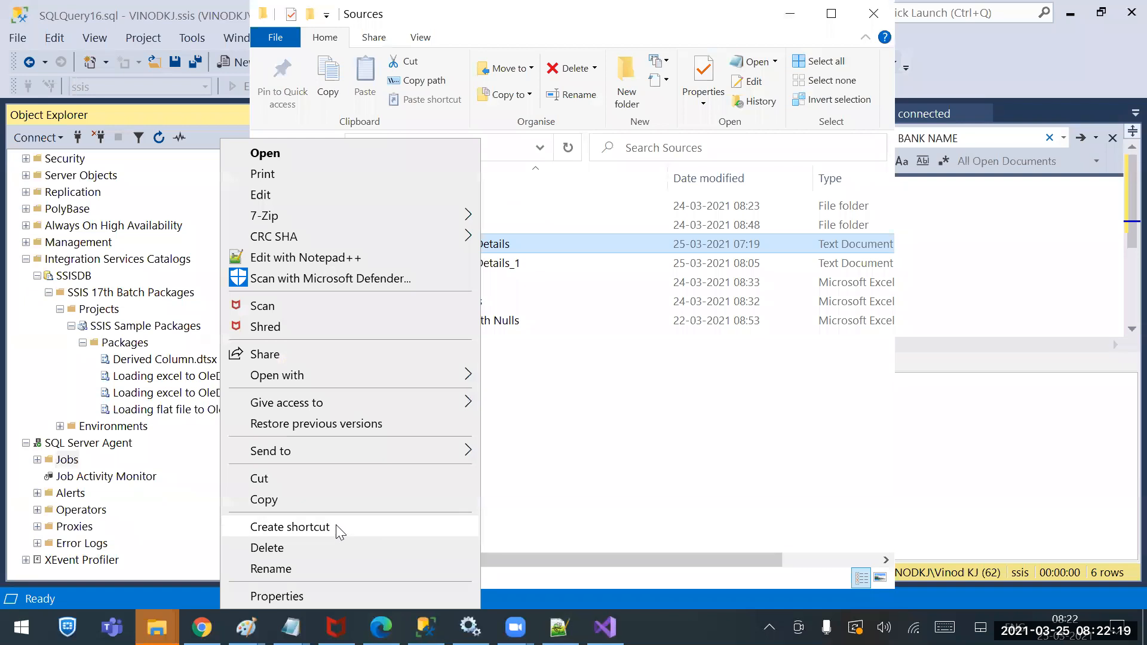
left_click(294, 594)
left_click(600, 485)
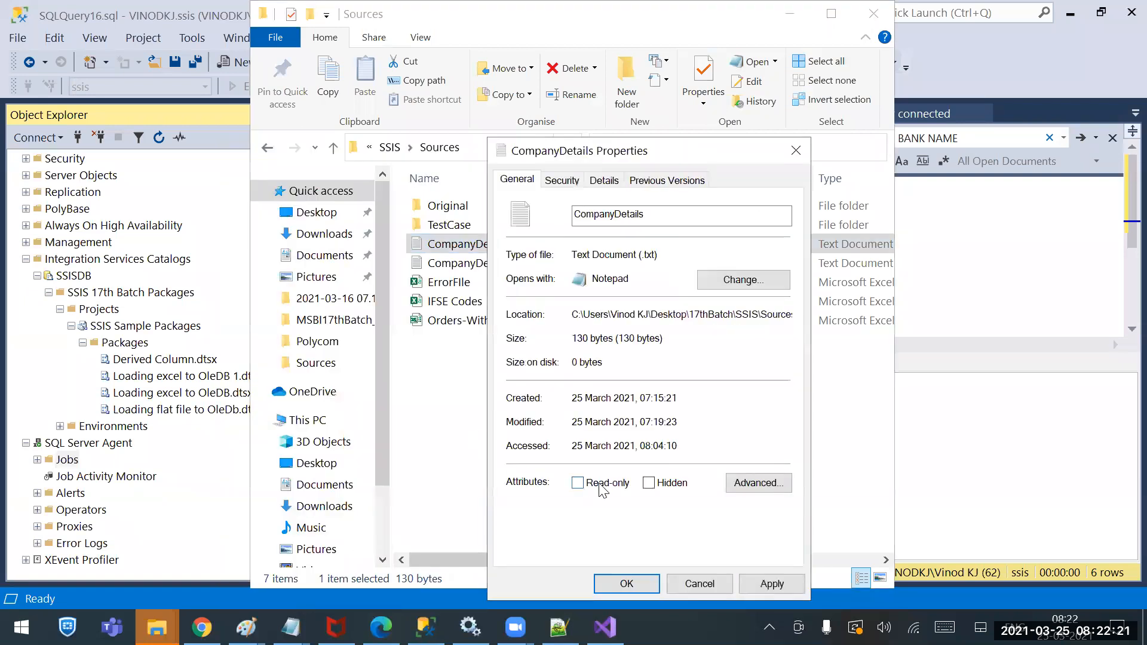
left_click(754, 583)
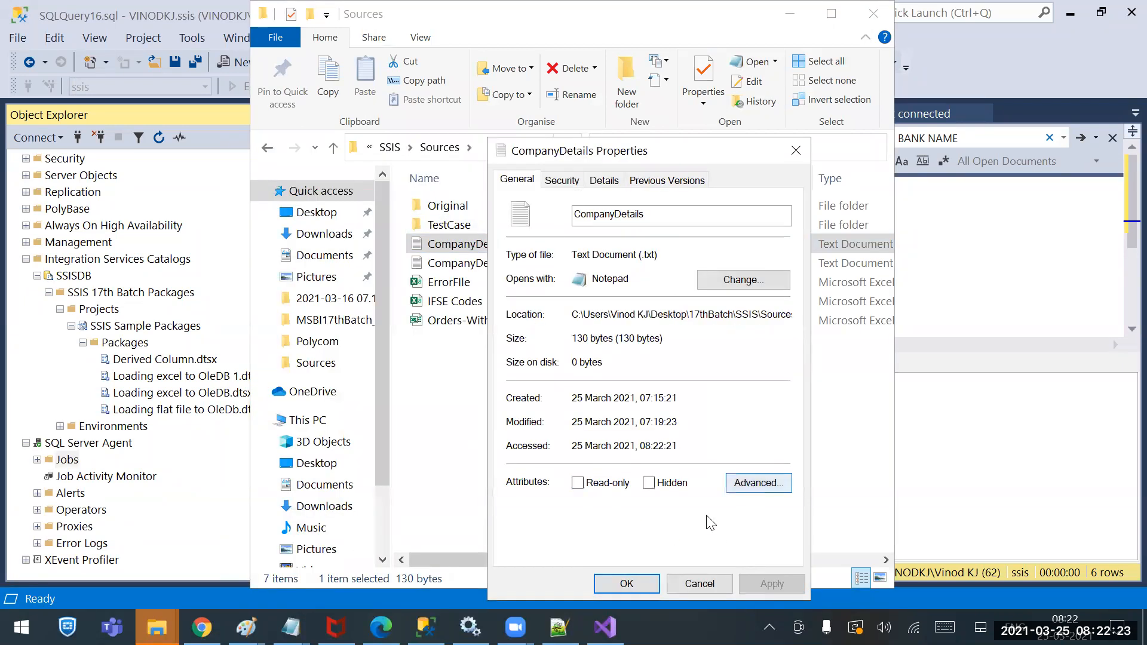
left_click(626, 584)
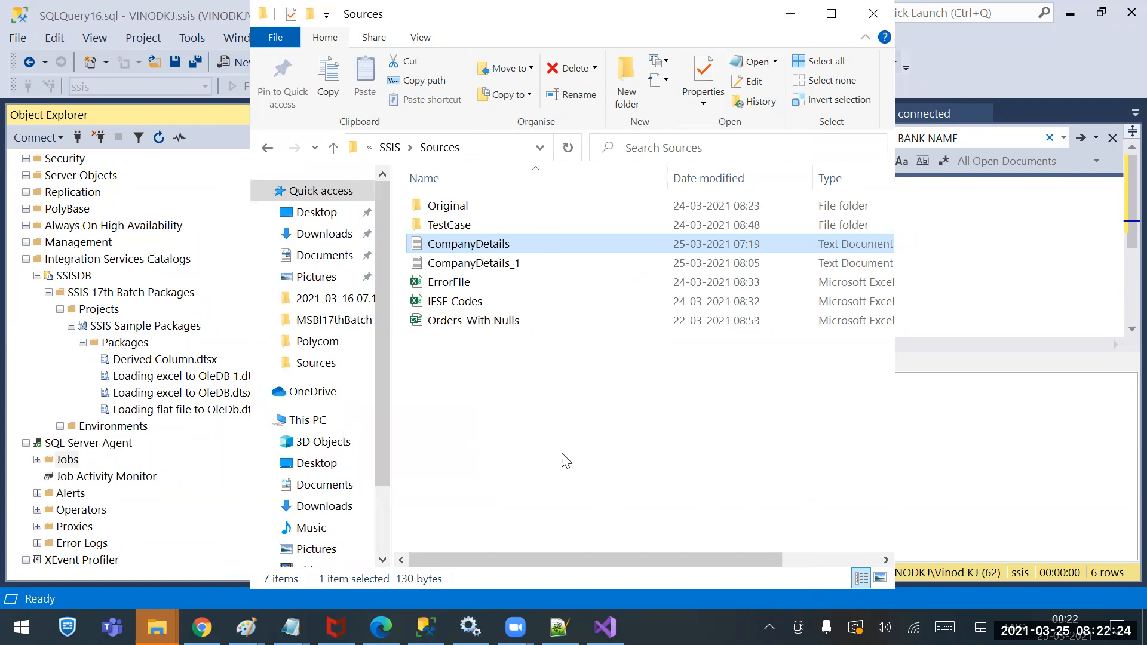
Reopen CompanyDetails properties, re-tick Read-only, and view its Security permissions
right_click(444, 245)
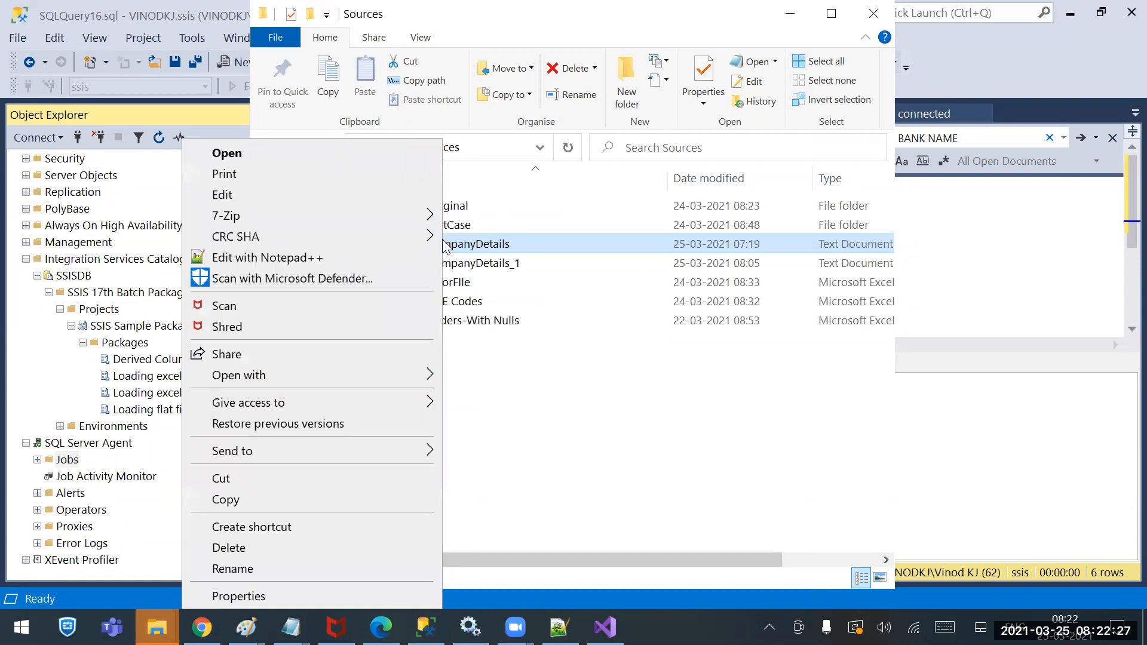
left_click(315, 592)
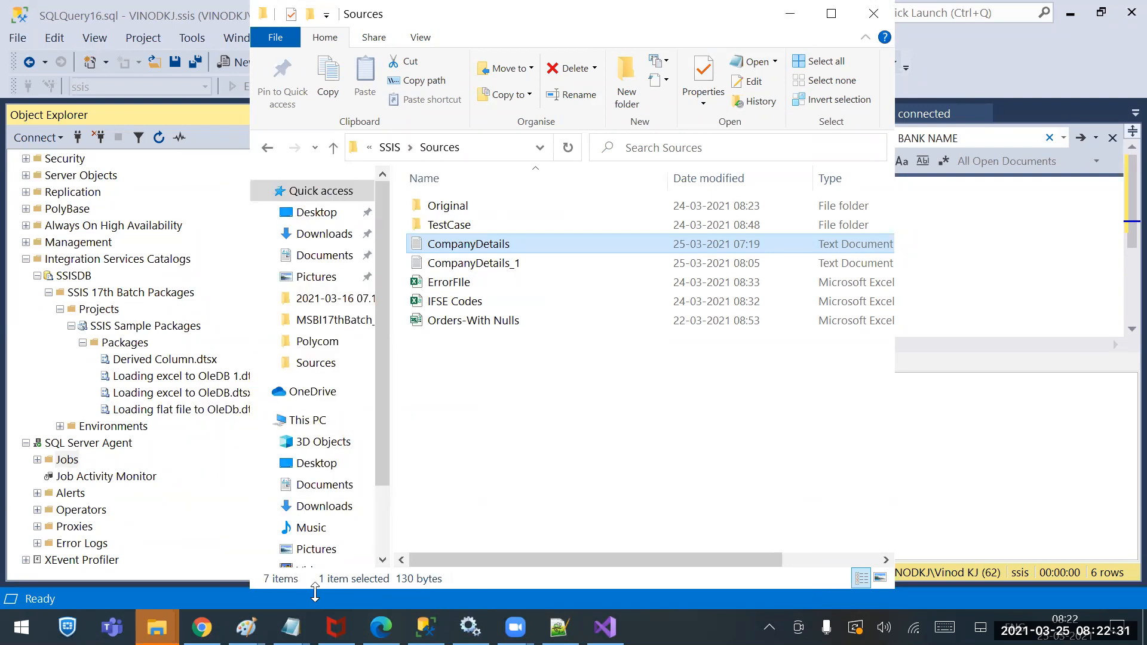
left_click(558, 485)
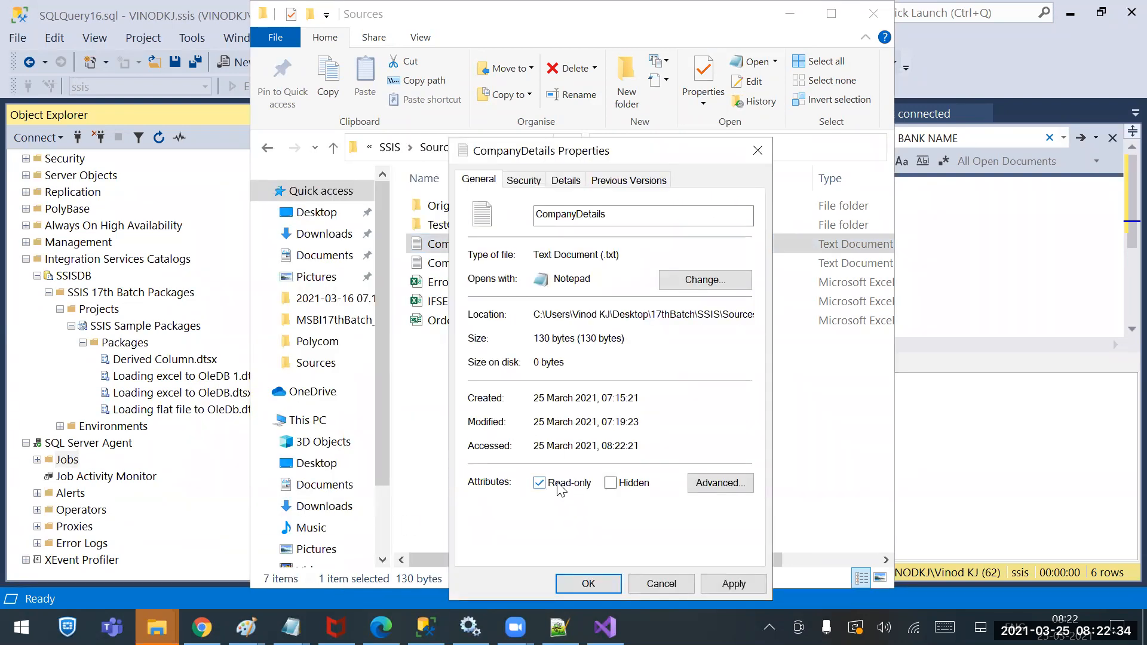
left_click(533, 185)
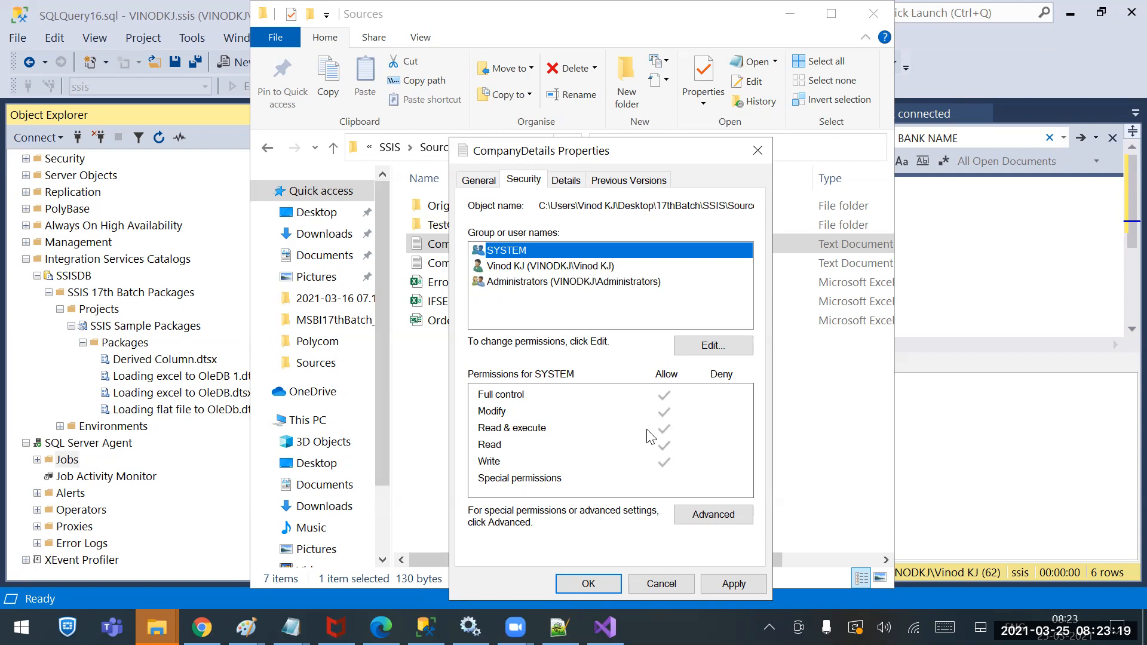
Cancel the CompanyDetails Properties dialog and bring Management Studio back to the front
left_click(660, 584)
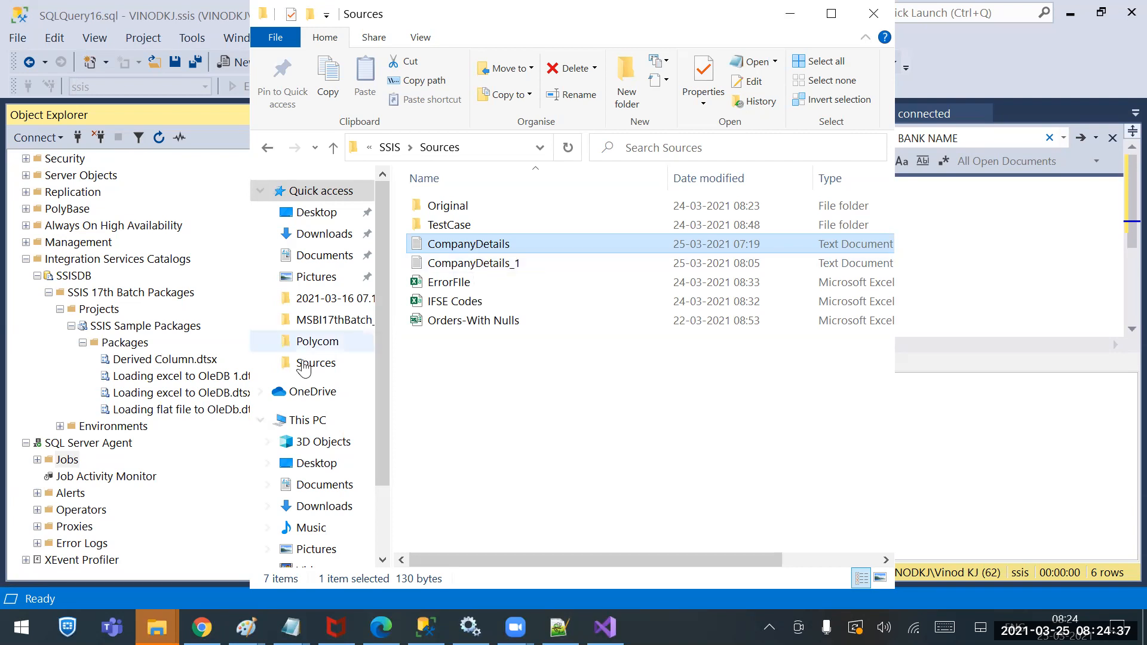
left_click(203, 451)
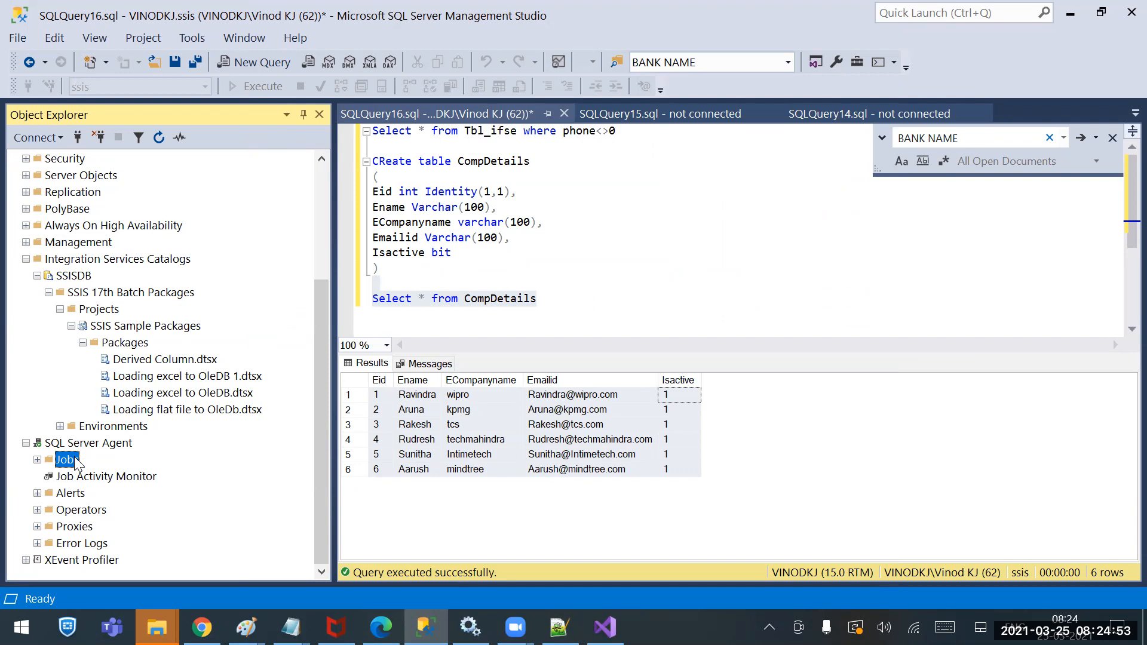
Expand and collapse the Jobs folder, then bring up its context menu
left_click(38, 460)
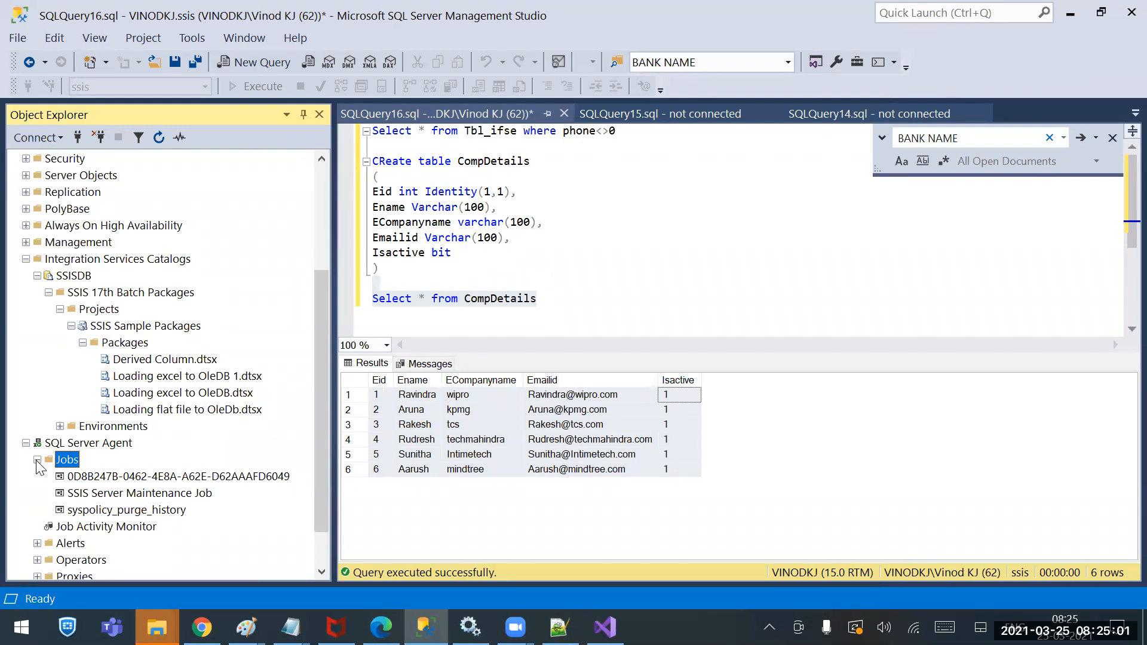
left_click(37, 460)
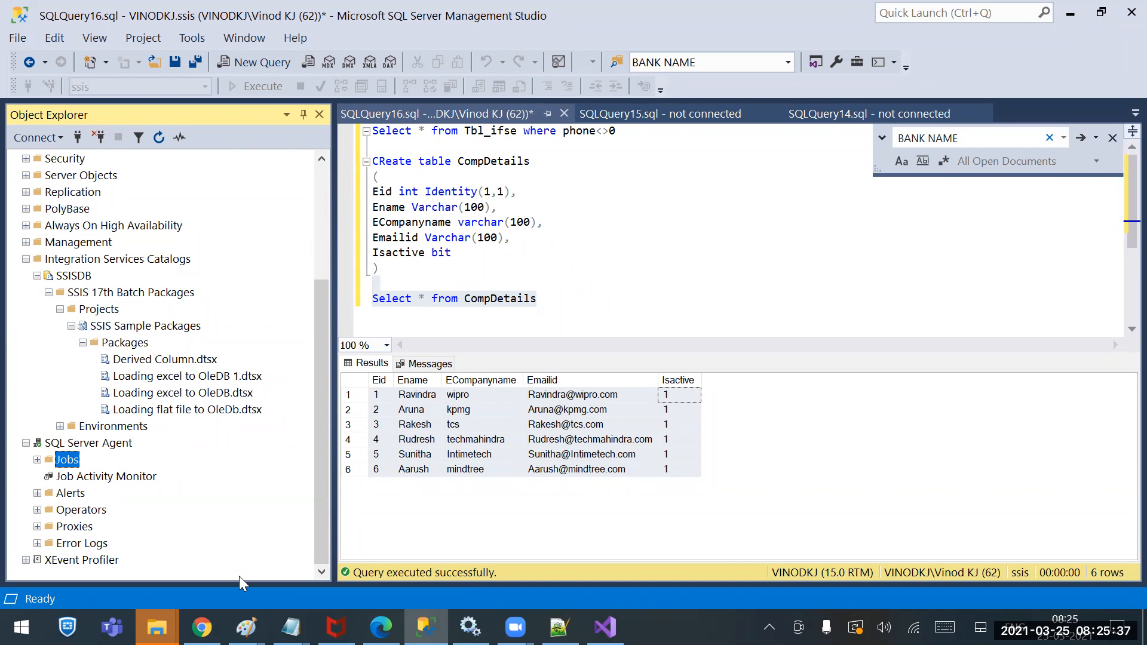
right_click(66, 464)
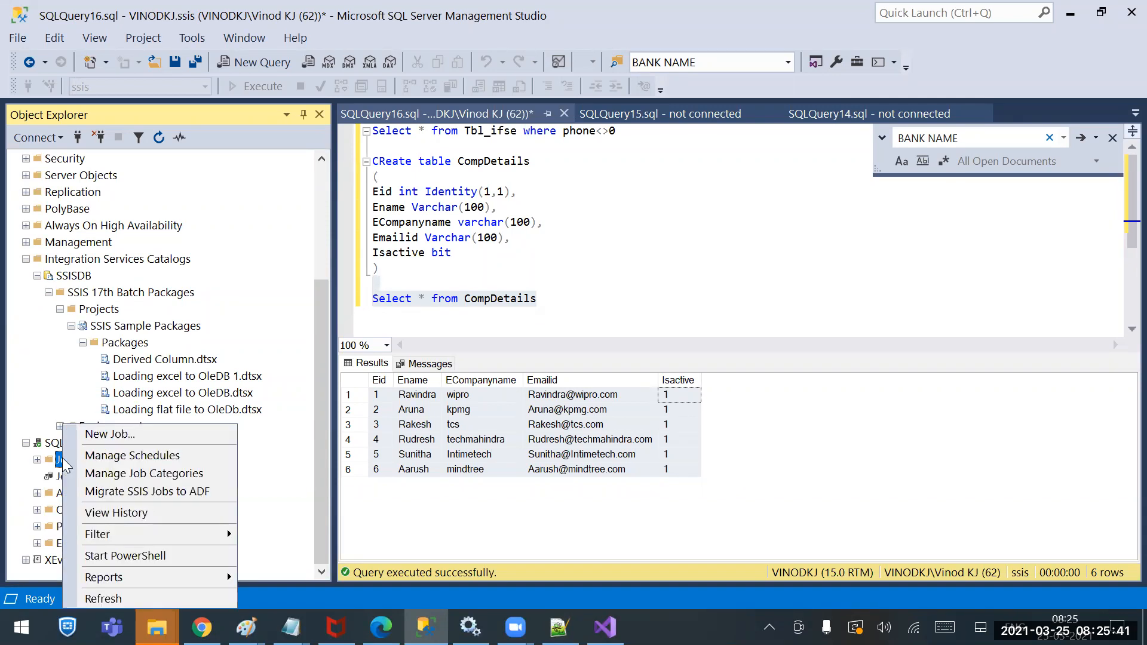
Name the new SQL Agent job Daily_Derived_Column_Package, then go to its Steps page
left_click(96, 434)
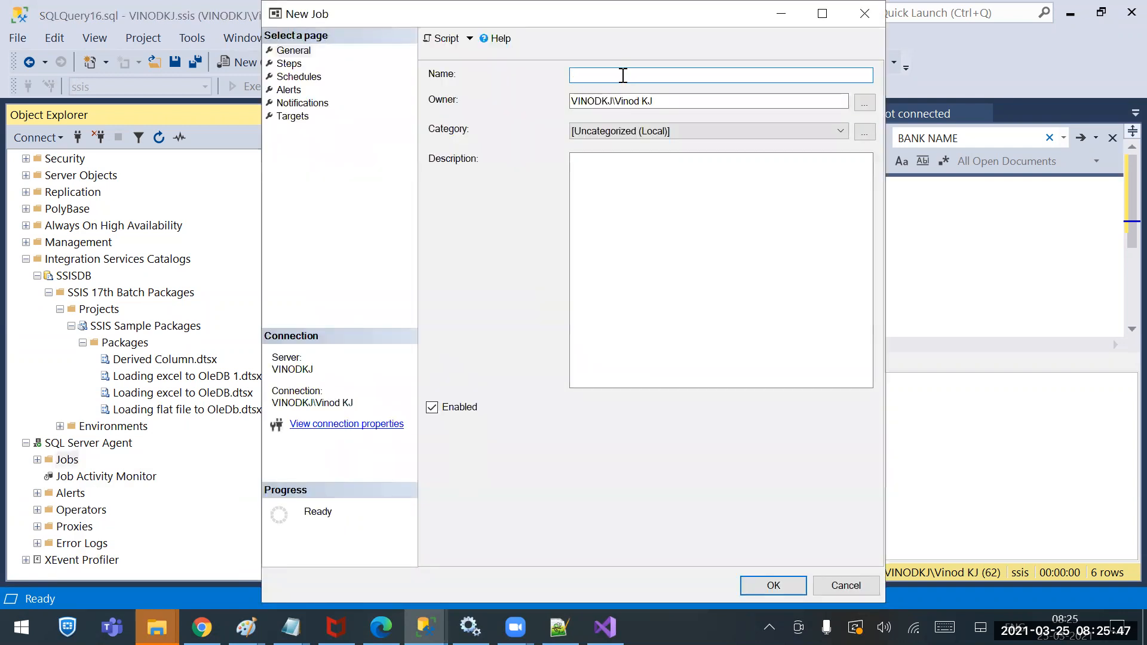
type("Daily_Derived_Column")
left_click_drag(597, 75, 683, 74)
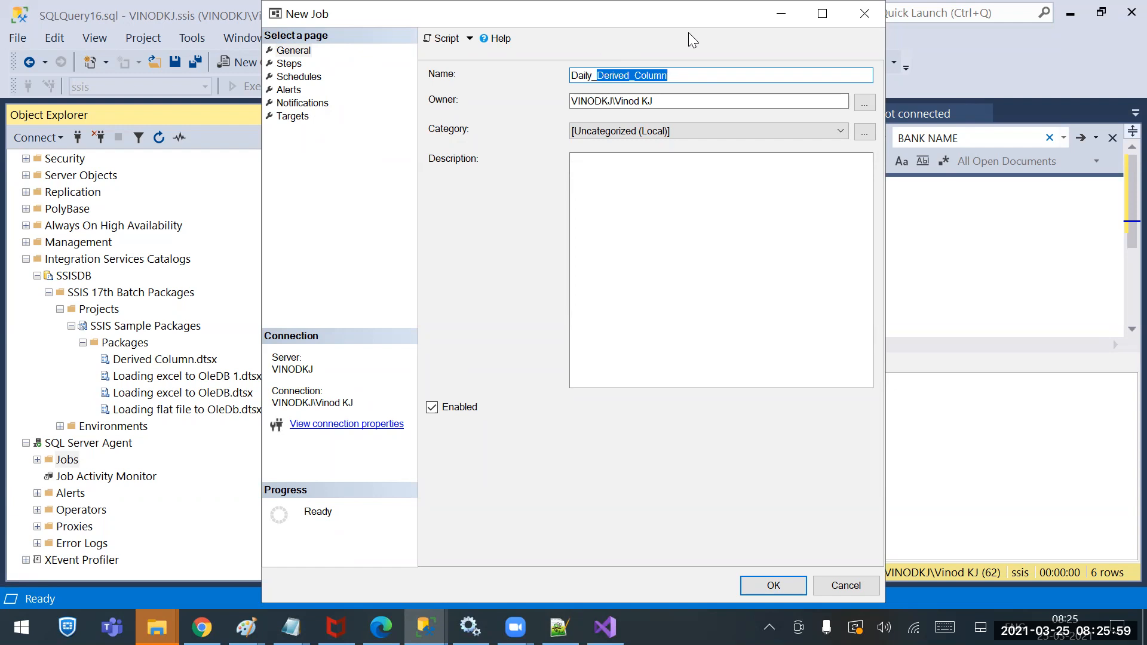
left_click(635, 257)
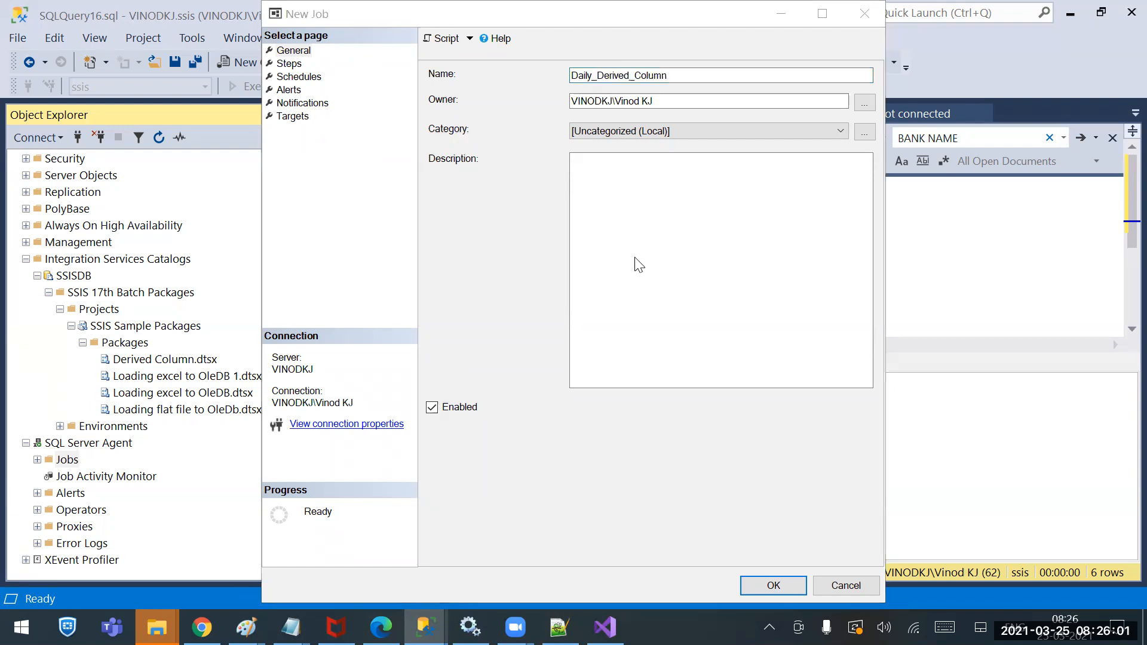
left_click(682, 75)
type("_Package")
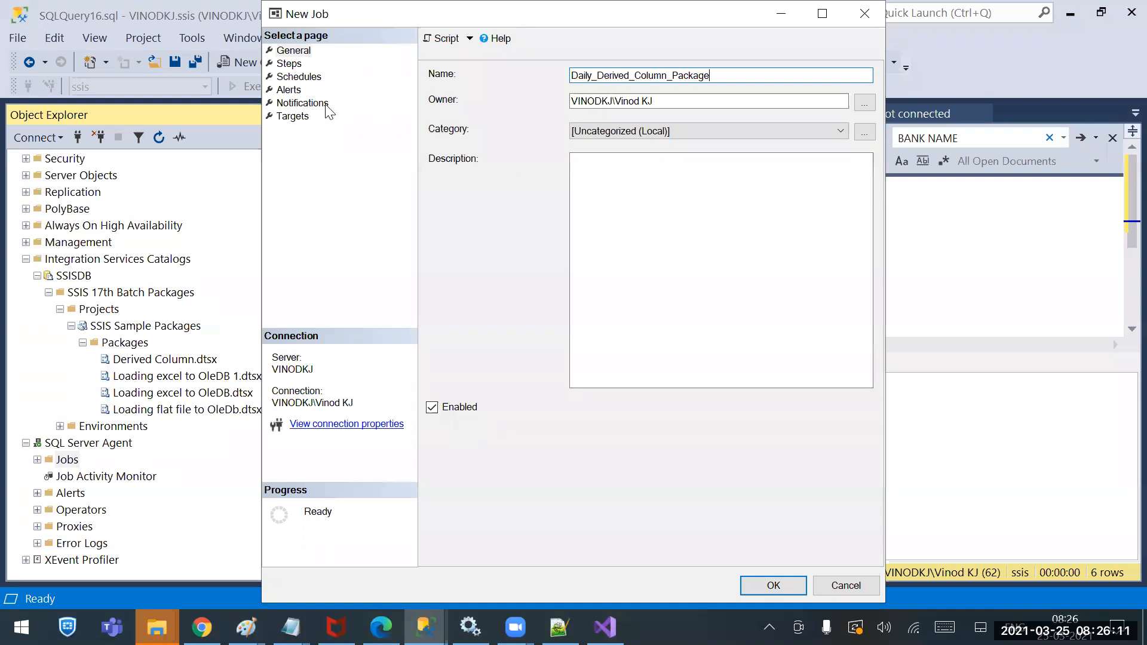
left_click(289, 64)
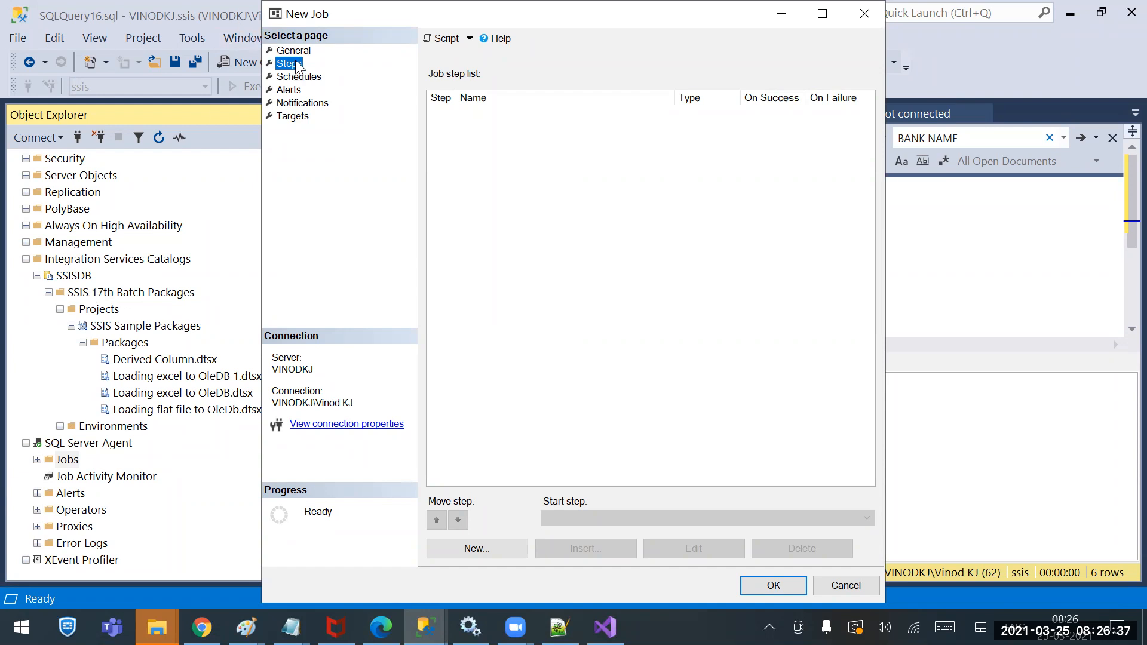
left_click(488, 553)
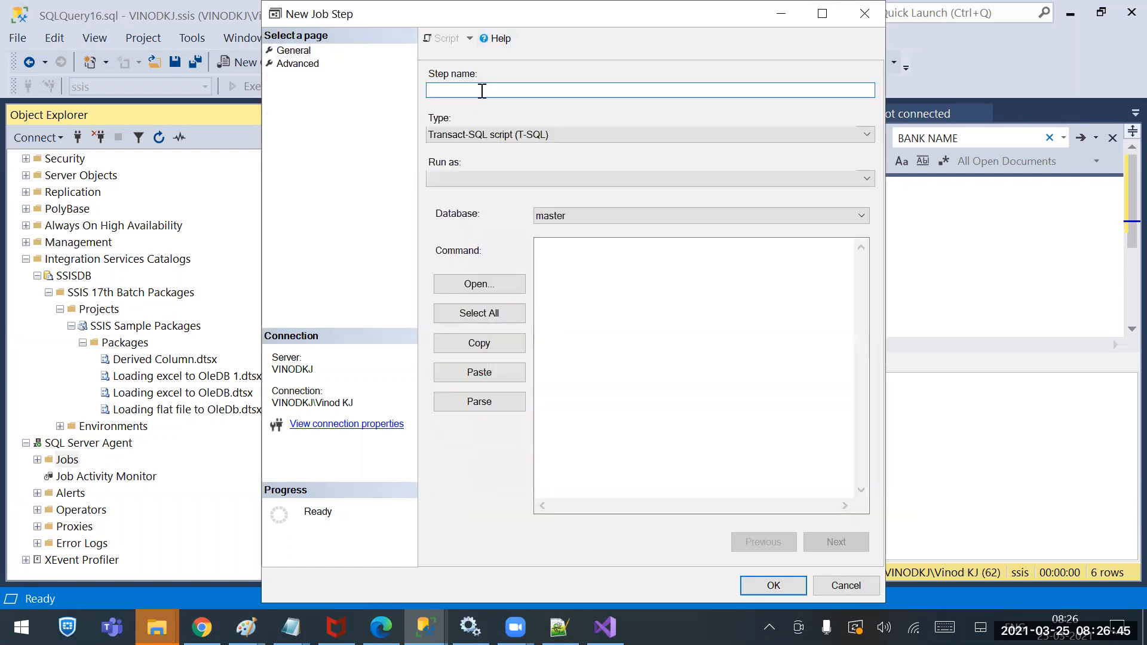
type("Step1")
left_click(448, 140)
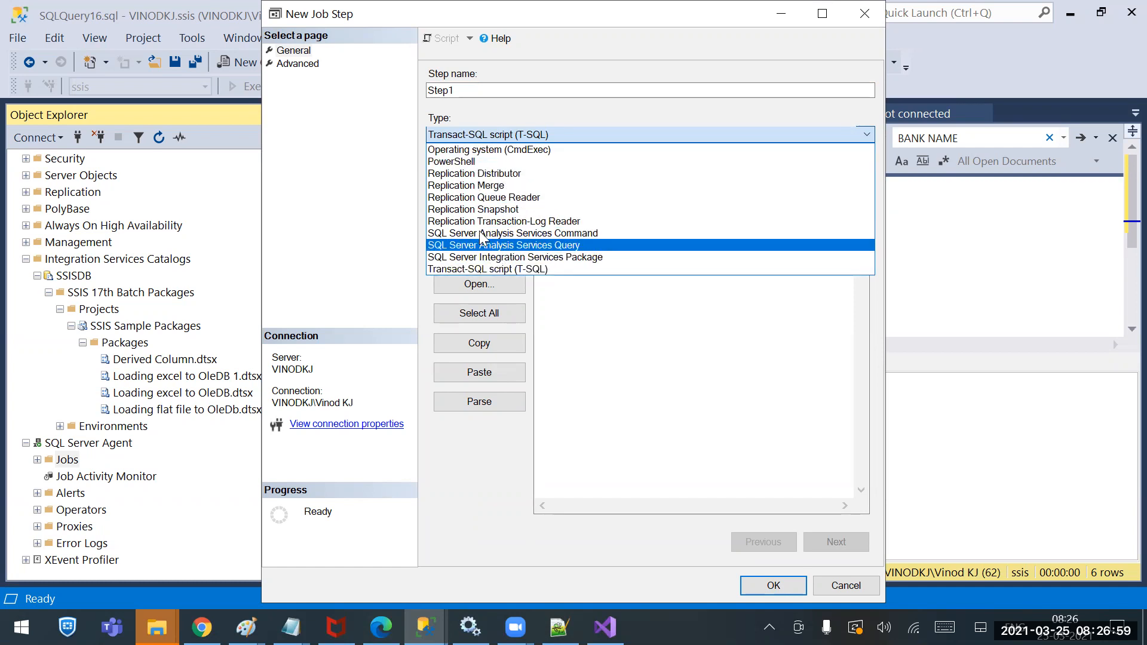
left_click(490, 269)
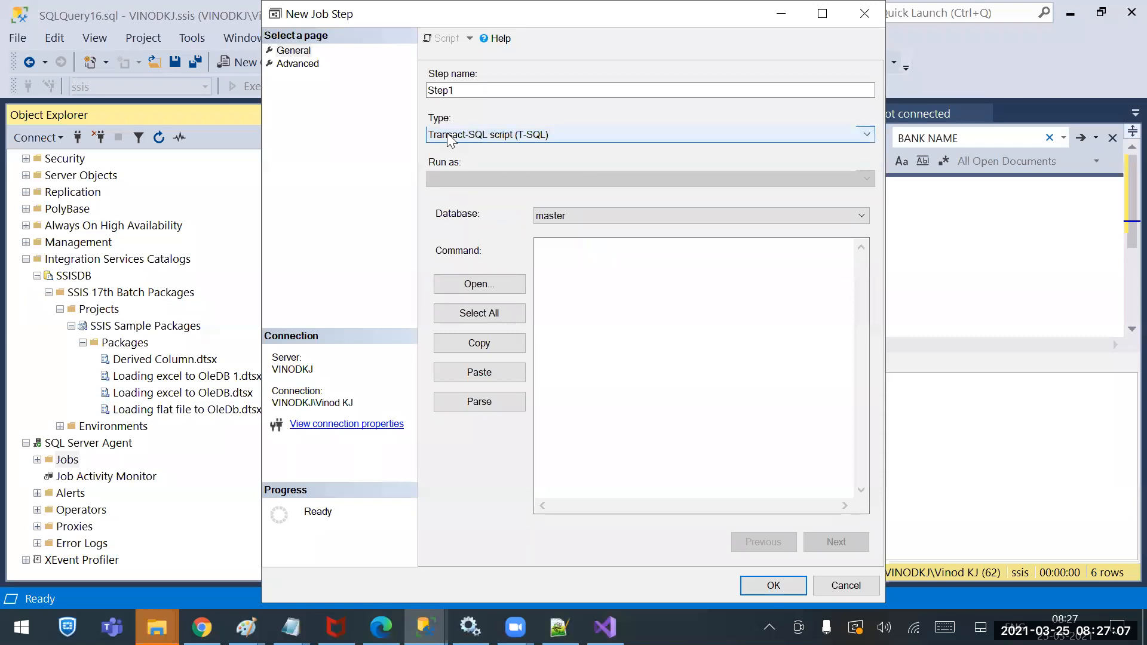
left_click(578, 218)
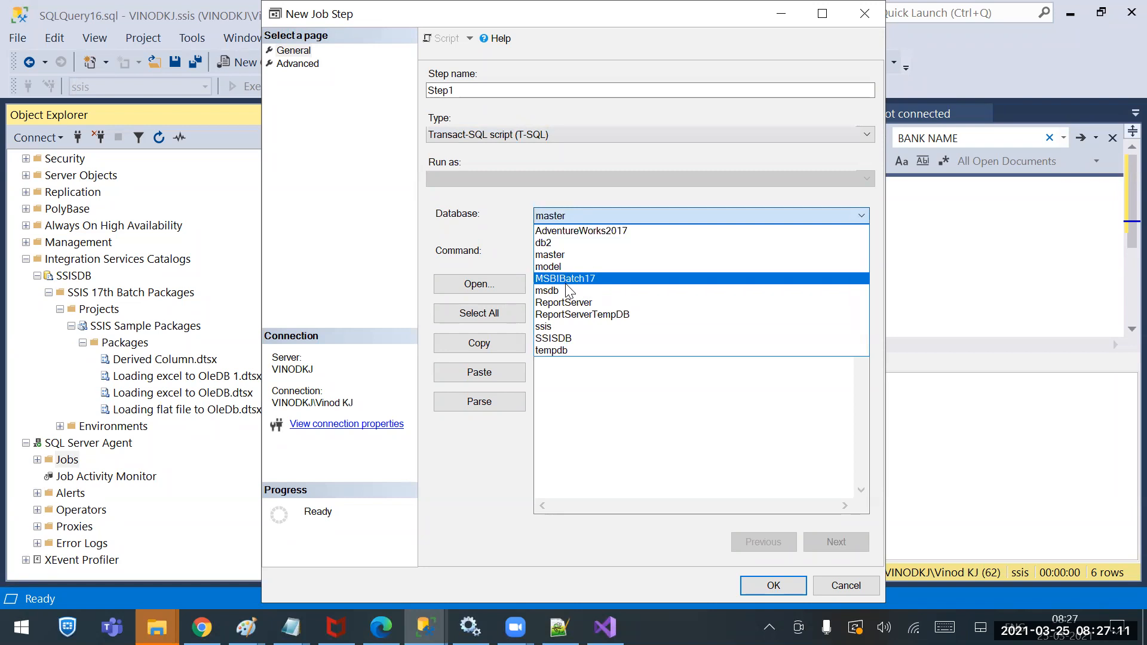
left_click(628, 429)
left_click(584, 271)
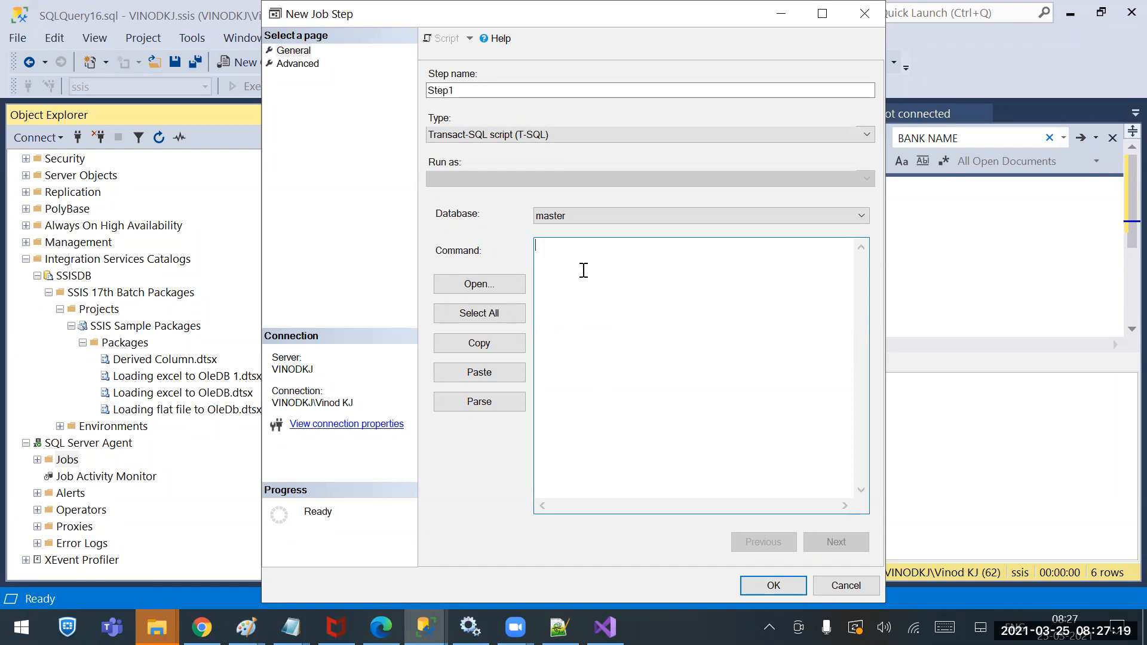
Set Step1's type to SQL Server Integration Services Package with SSIS Catalog as package source
left_click(528, 137)
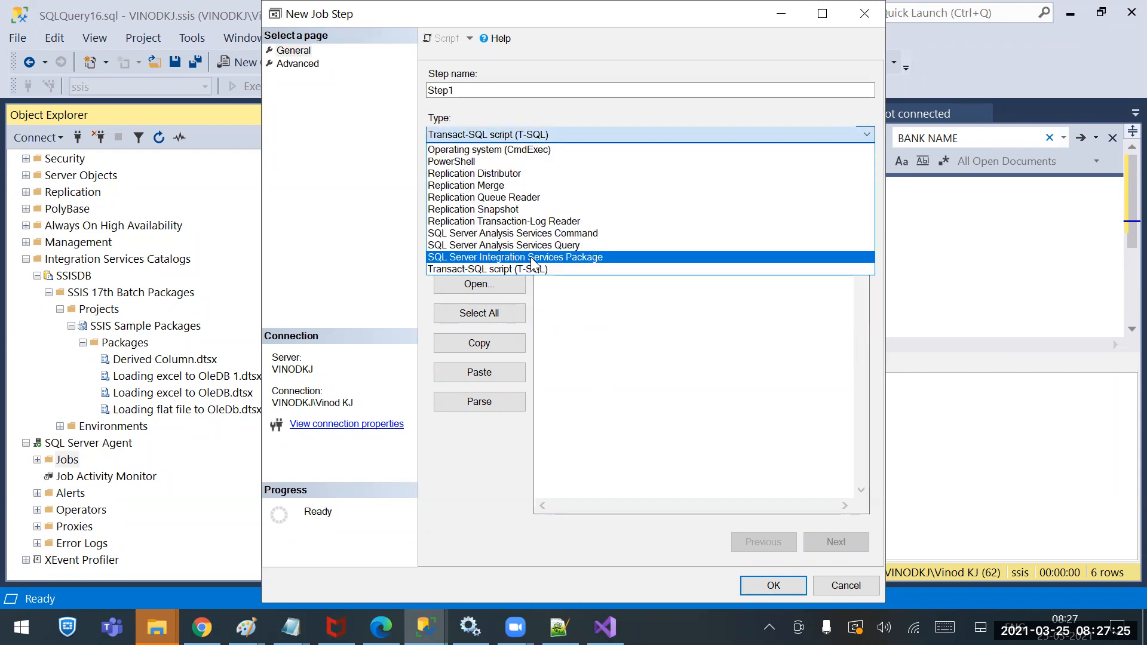
left_click(573, 257)
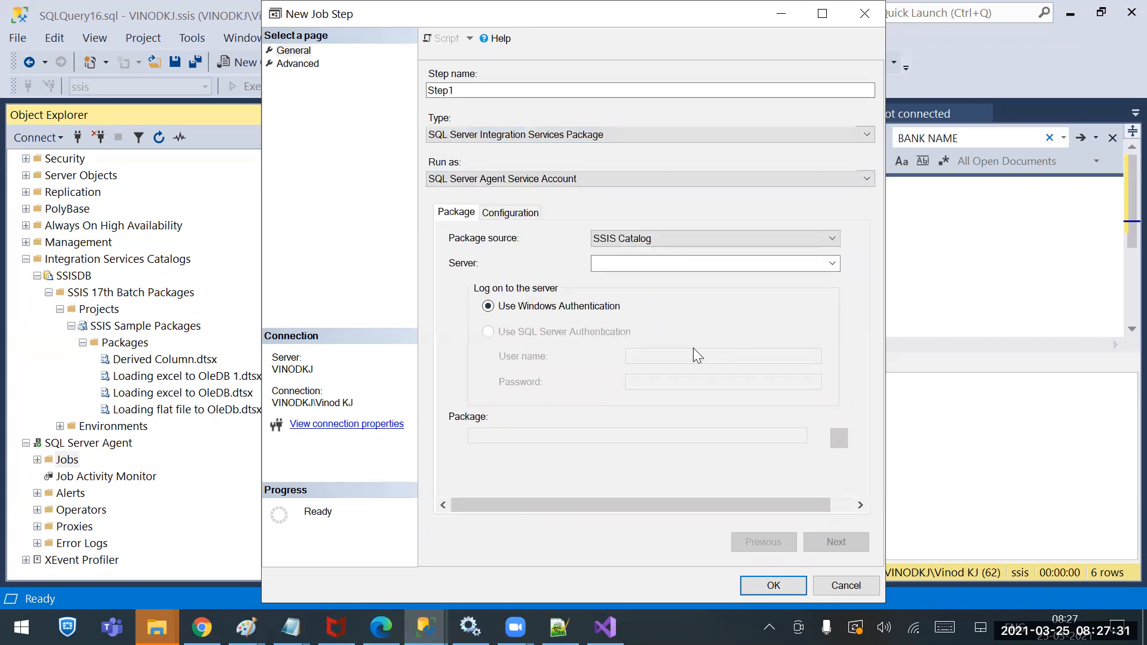
left_click(652, 239)
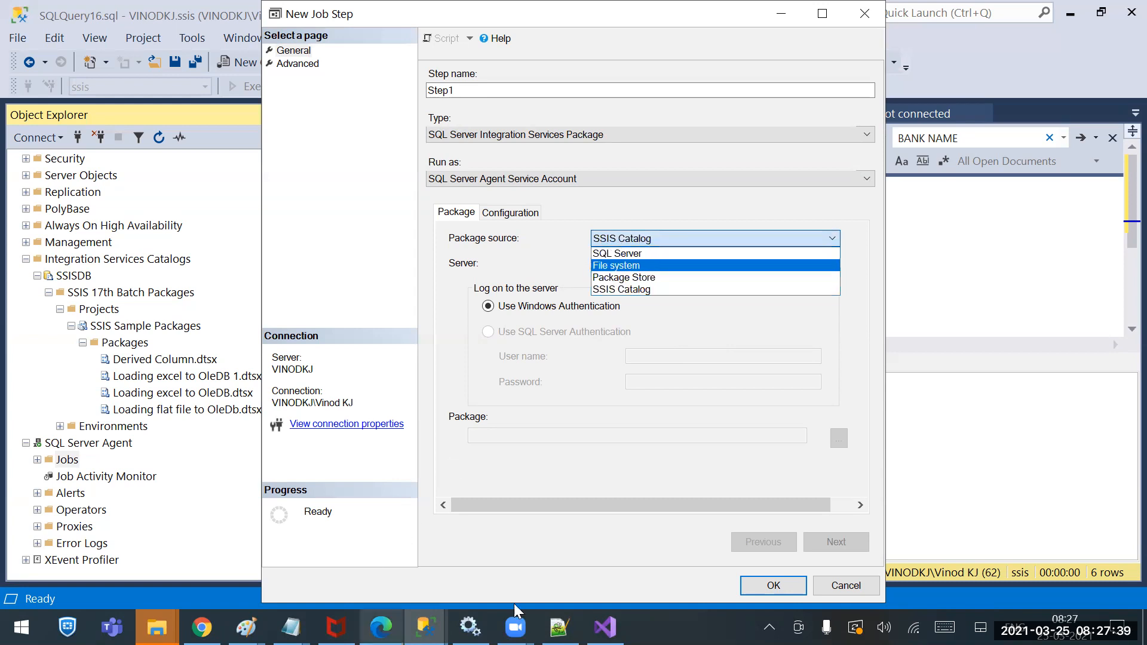
left_click(424, 627)
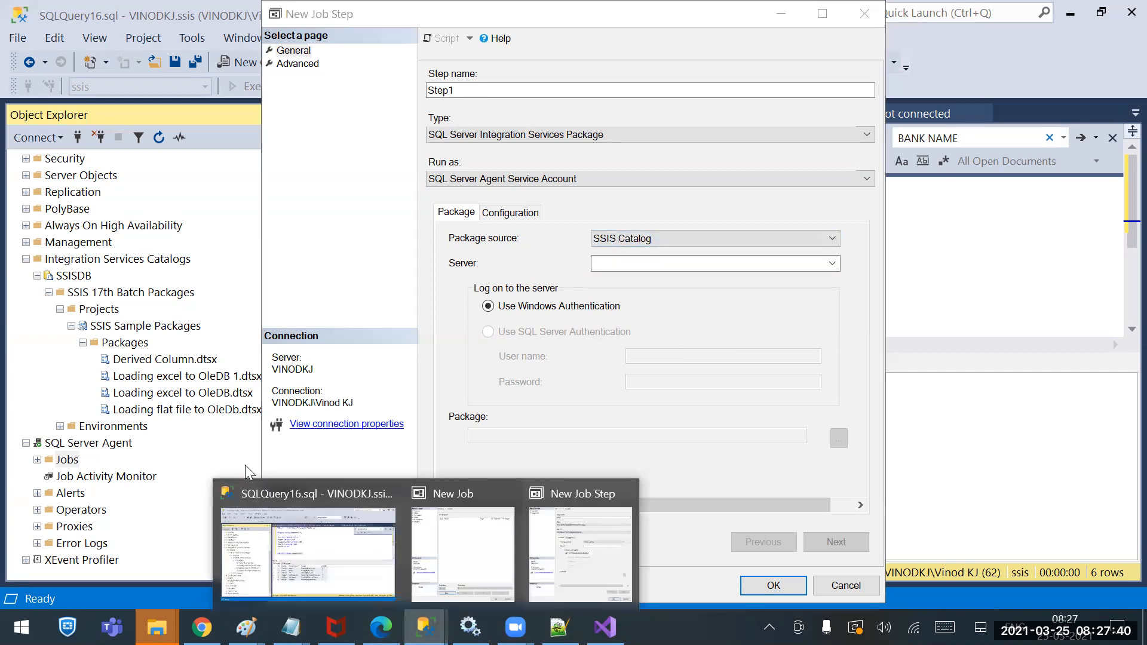
left_click(107, 263)
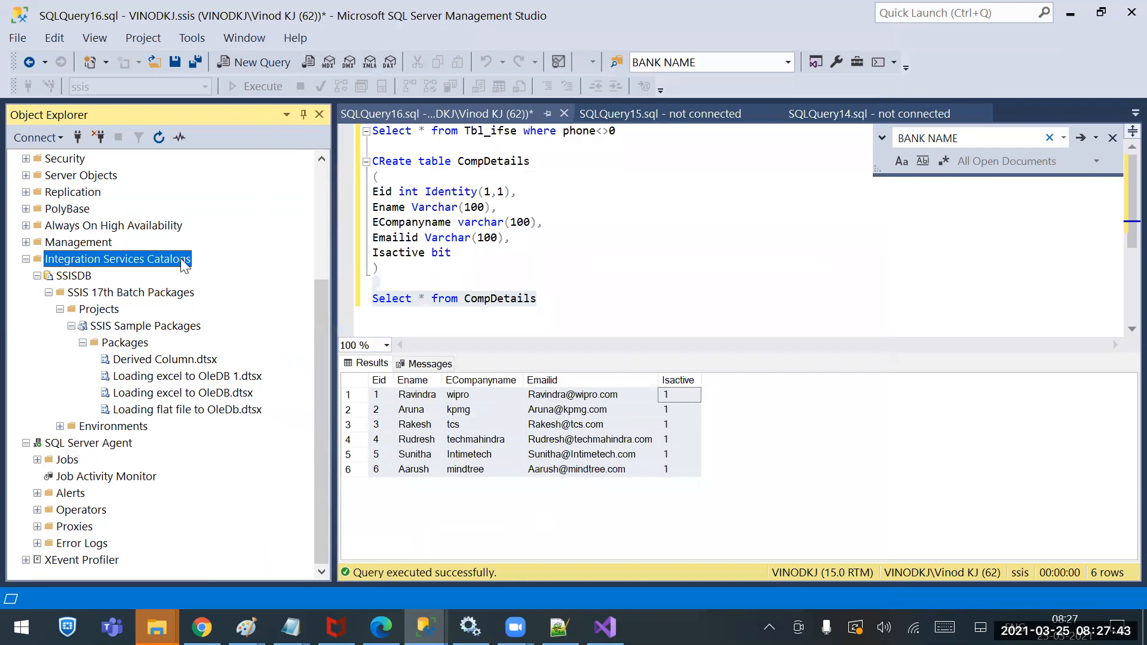
left_click(605, 627)
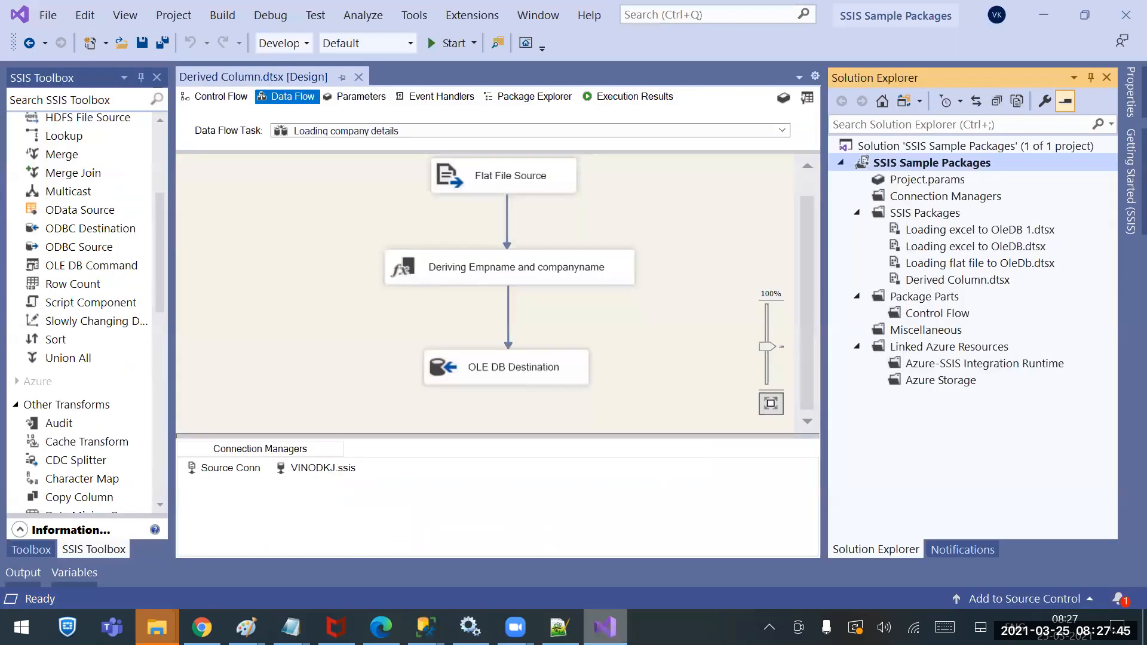
left_click(424, 628)
left_click(546, 556)
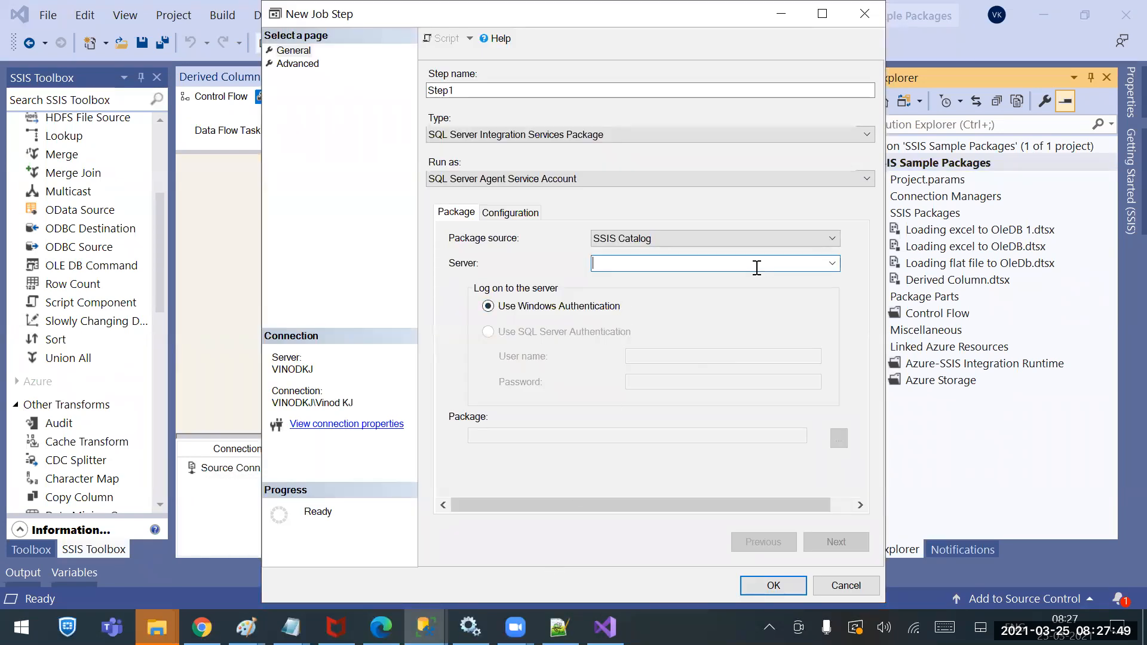
Enter the local server name as the catalog server and browse for the package
left_click(618, 267)
type("VINODKJ")
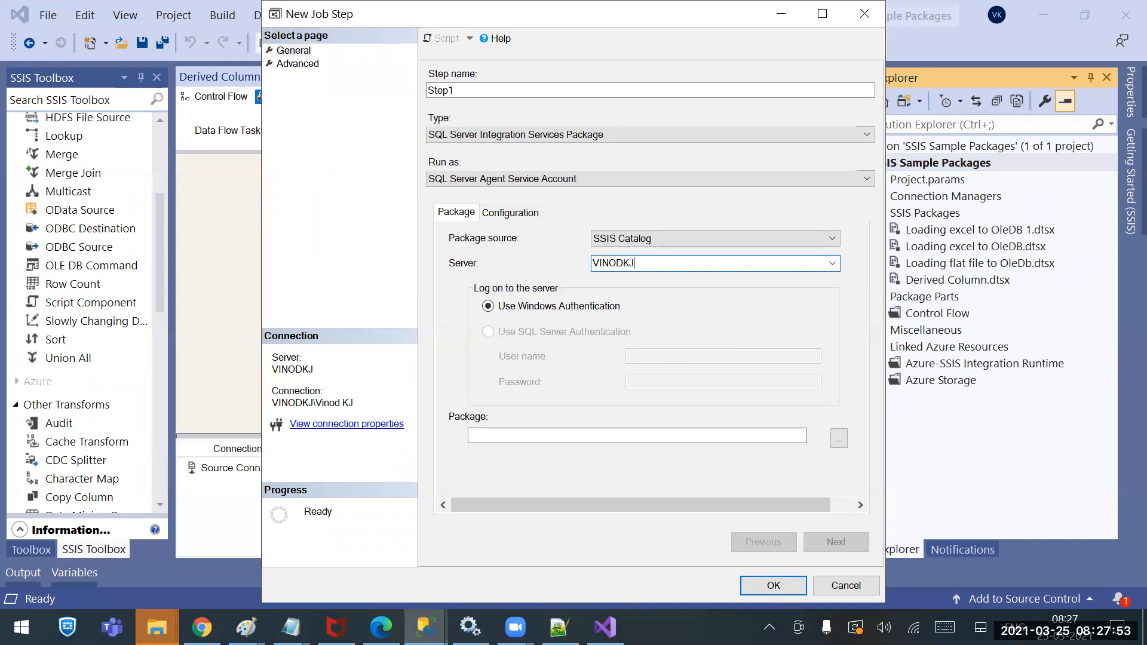
left_click(843, 440)
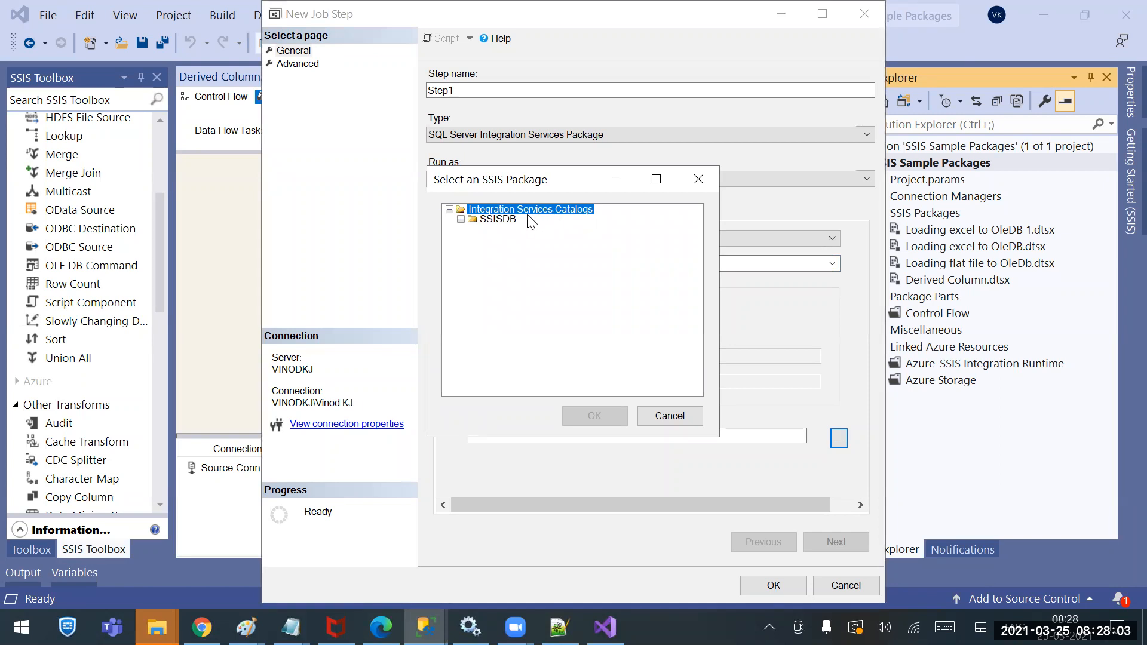
Pick Derived Column.dtsx from SSISDB > SSIS 17th Batch Packages > SSIS Sample Packages and save Step1
left_click(461, 220)
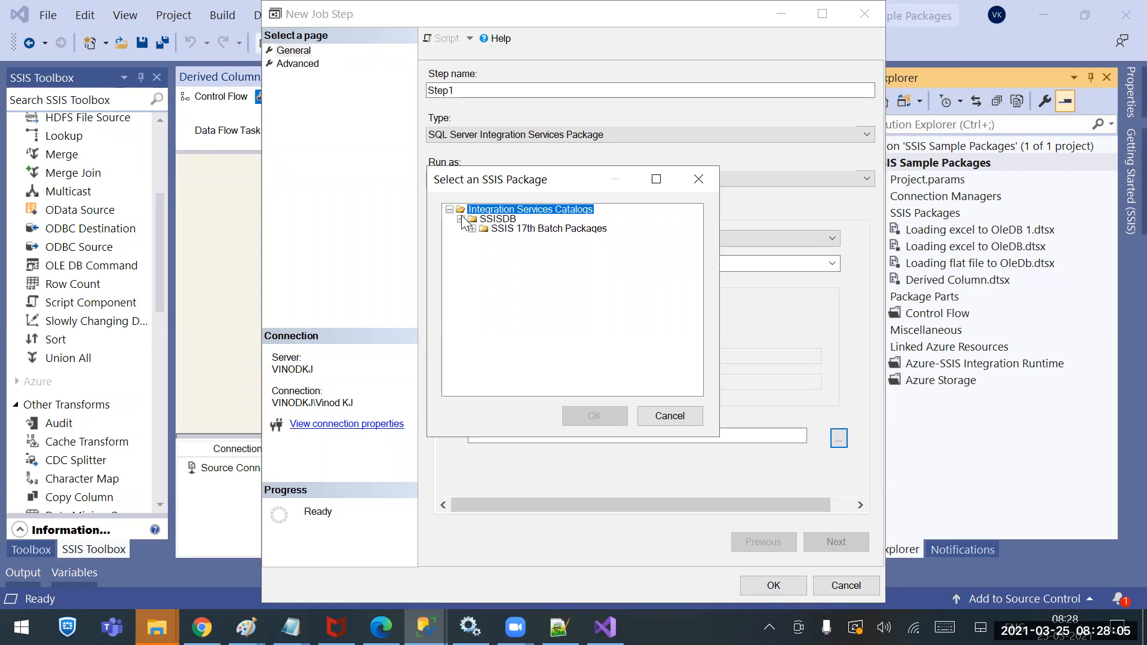
left_click(472, 229)
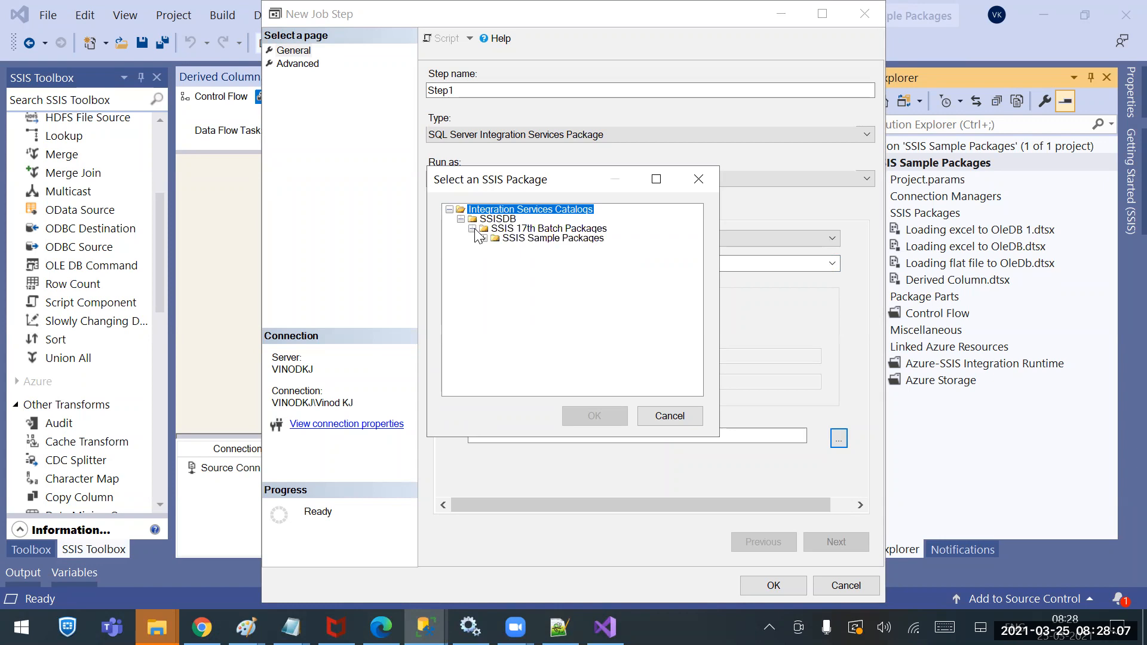
left_click(484, 239)
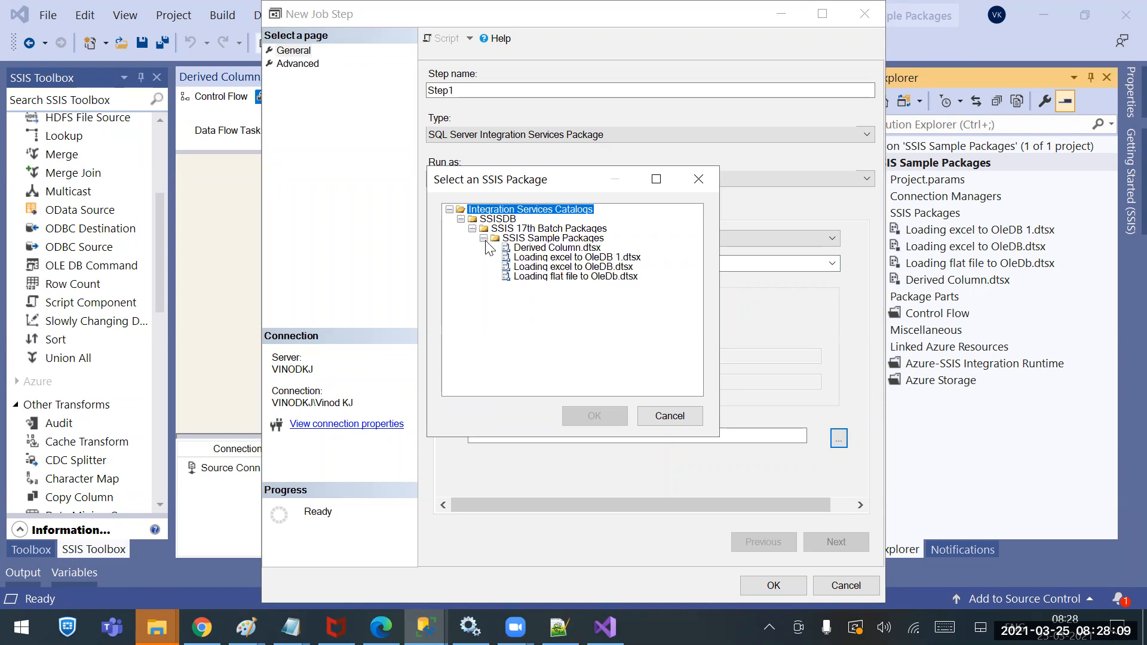
left_click(529, 247)
left_click(603, 414)
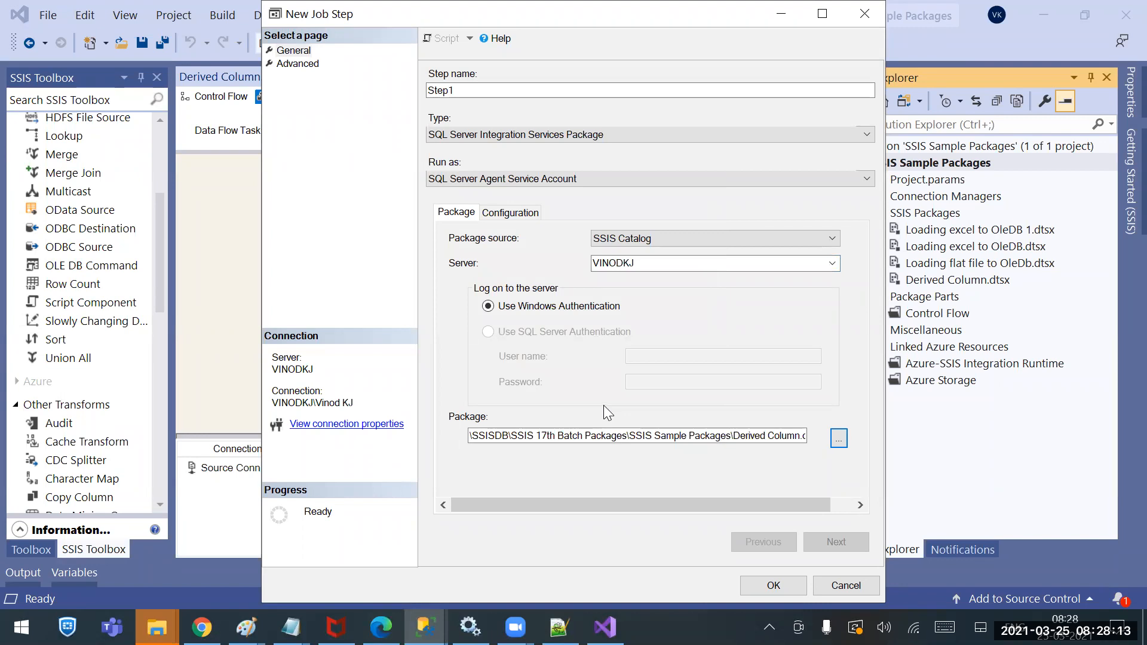
left_click(789, 581)
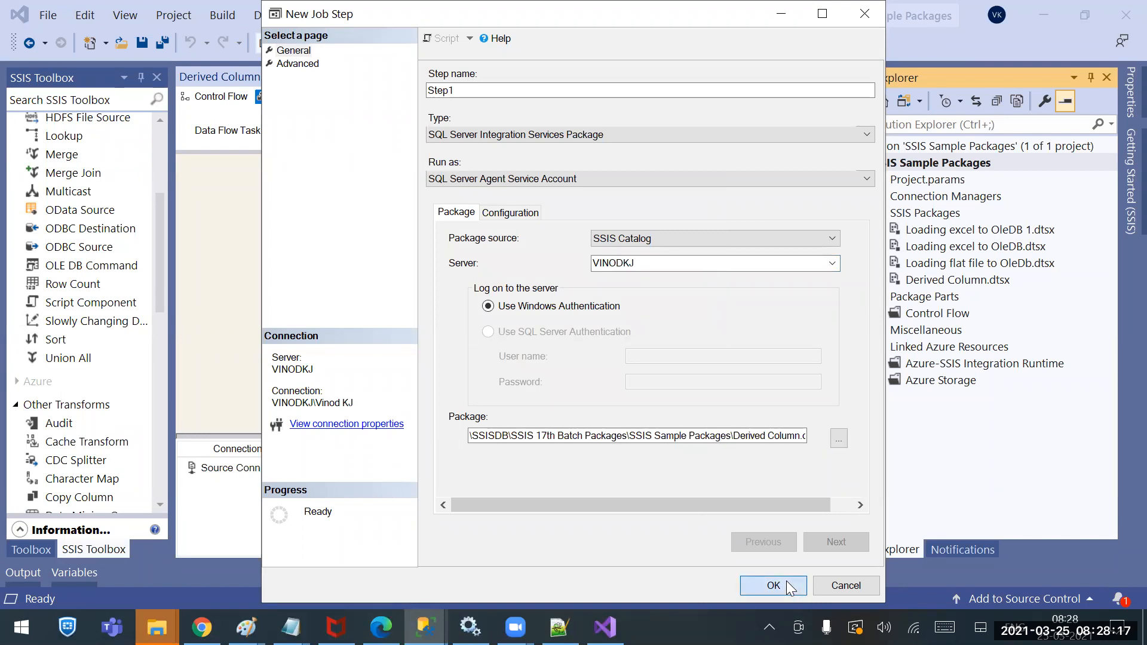
left_click(759, 586)
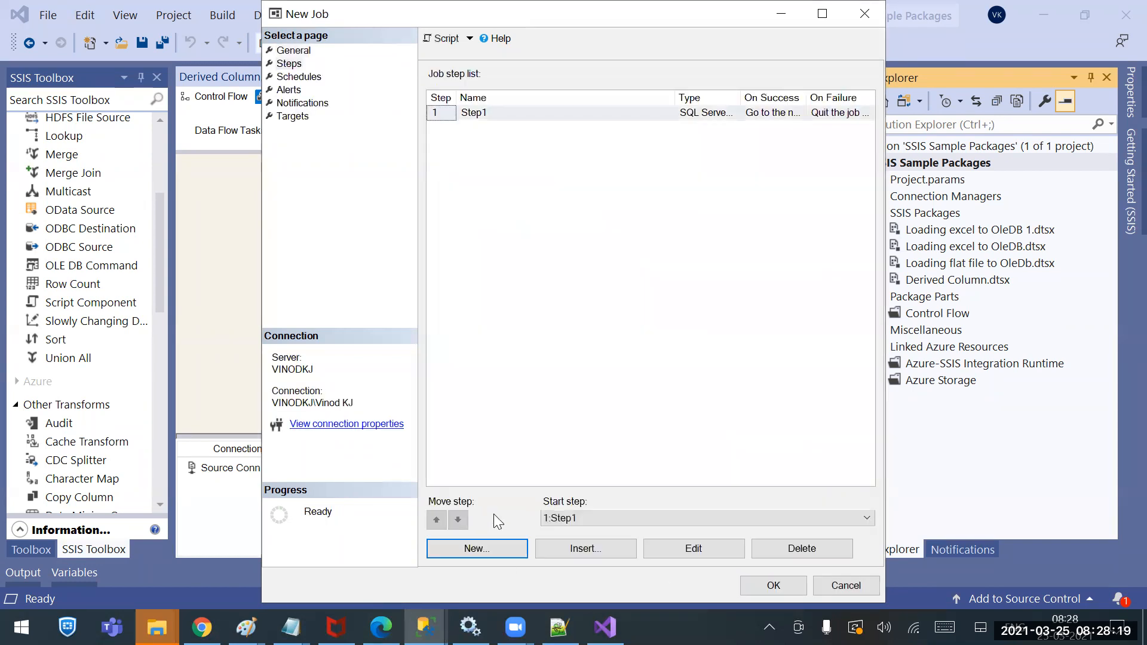
Review the job name on the General page, then return to the Steps list
left_click(294, 52)
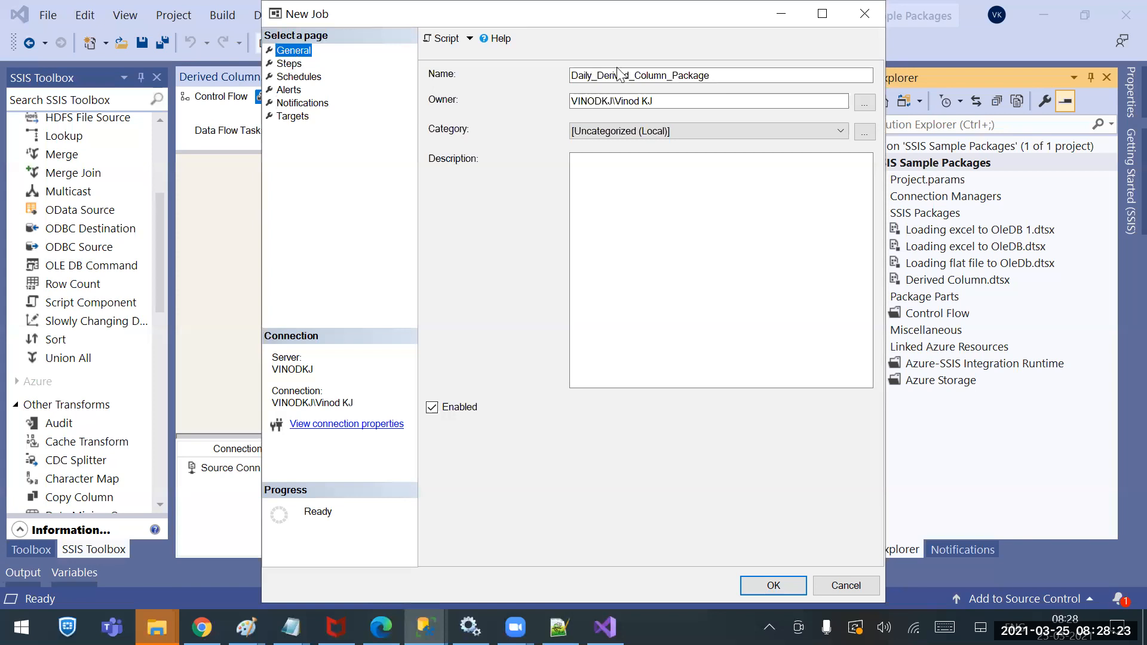
left_click_drag(612, 75, 726, 76)
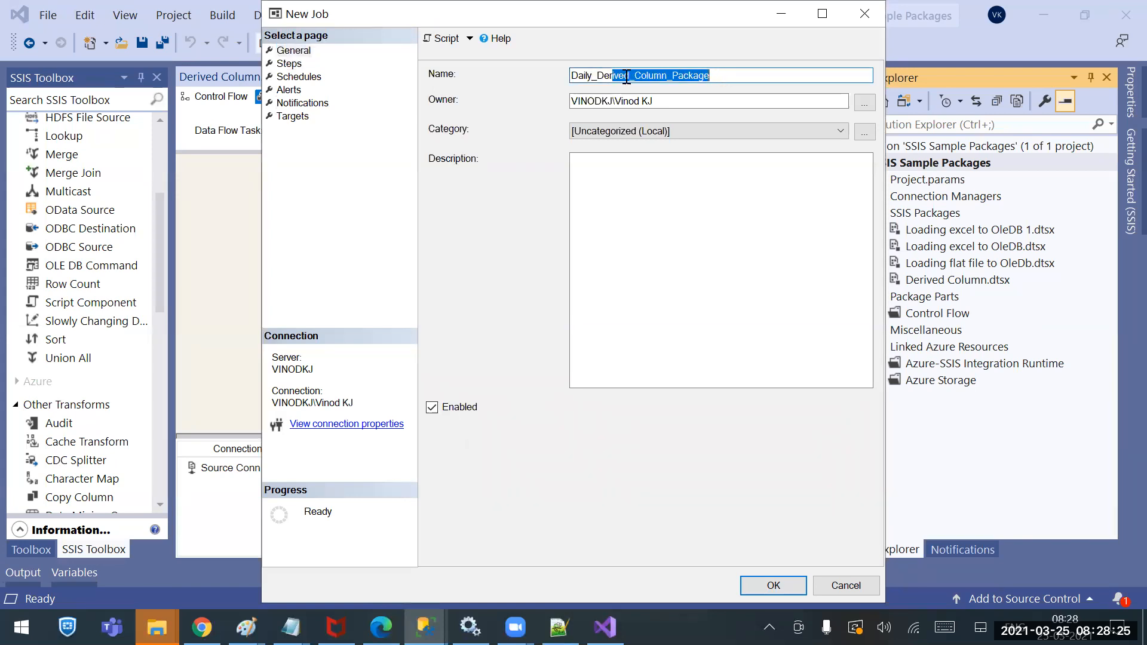
left_click(291, 64)
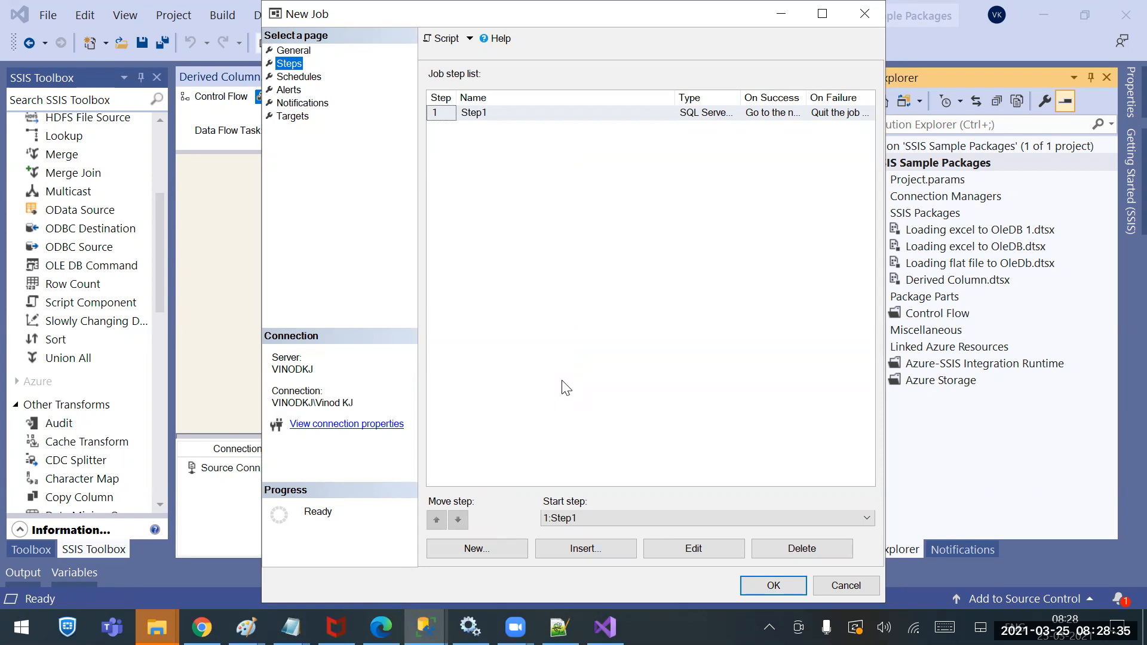
Add a new job schedule named Schedule_1 on the Schedules page, keeping type Recurring
left_click(300, 76)
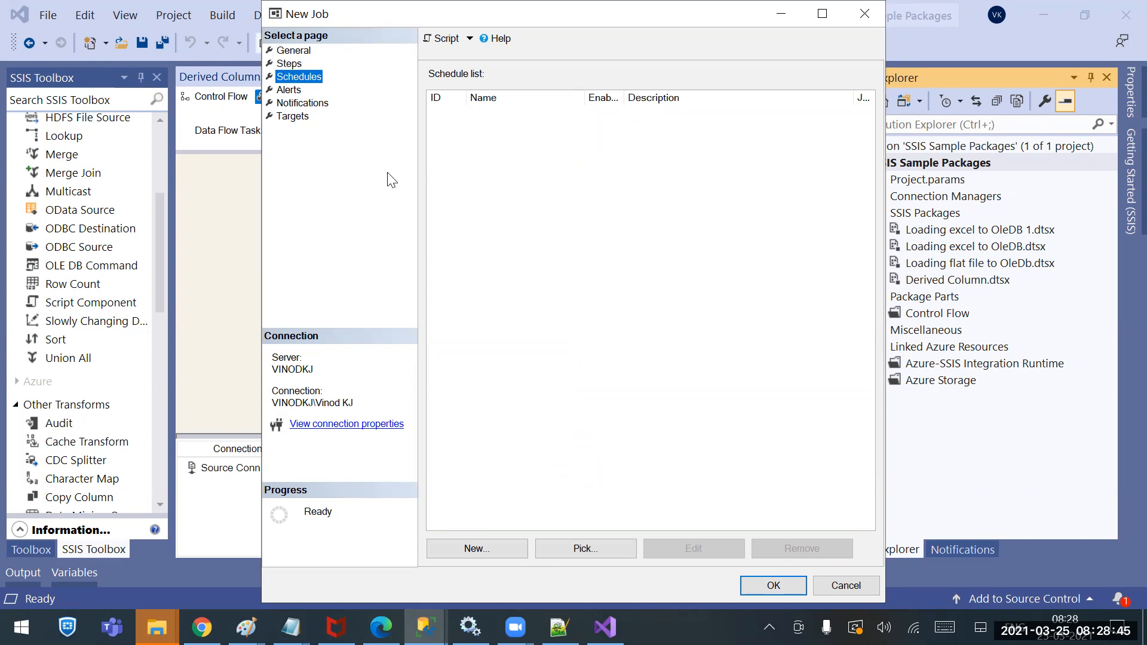
left_click(476, 549)
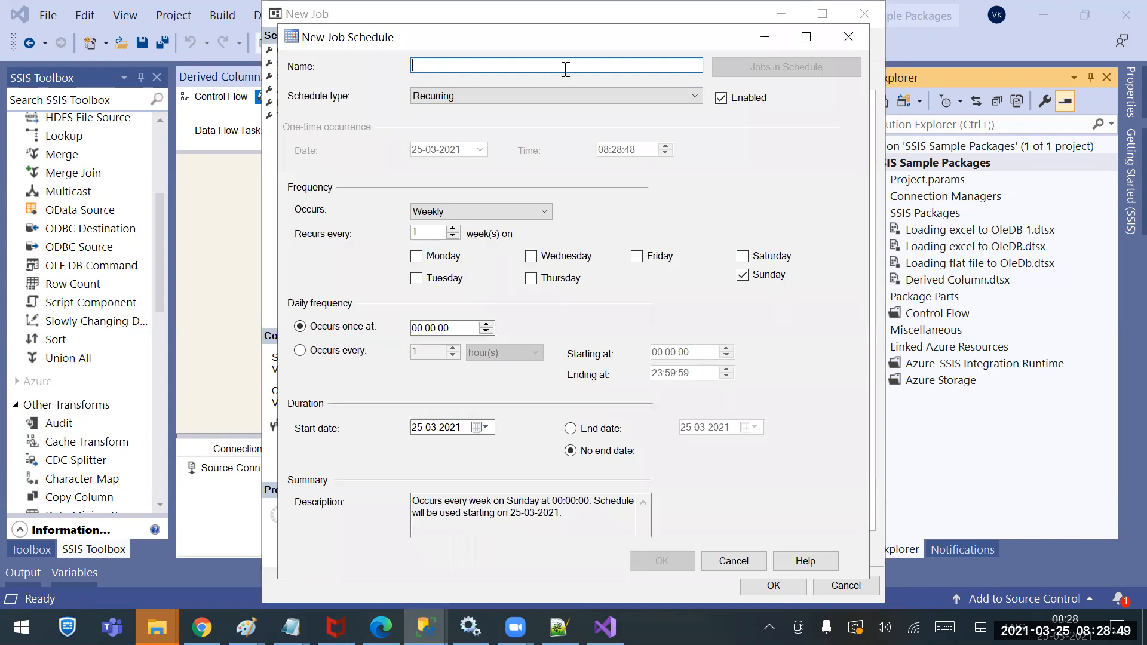
type("Schedule_1")
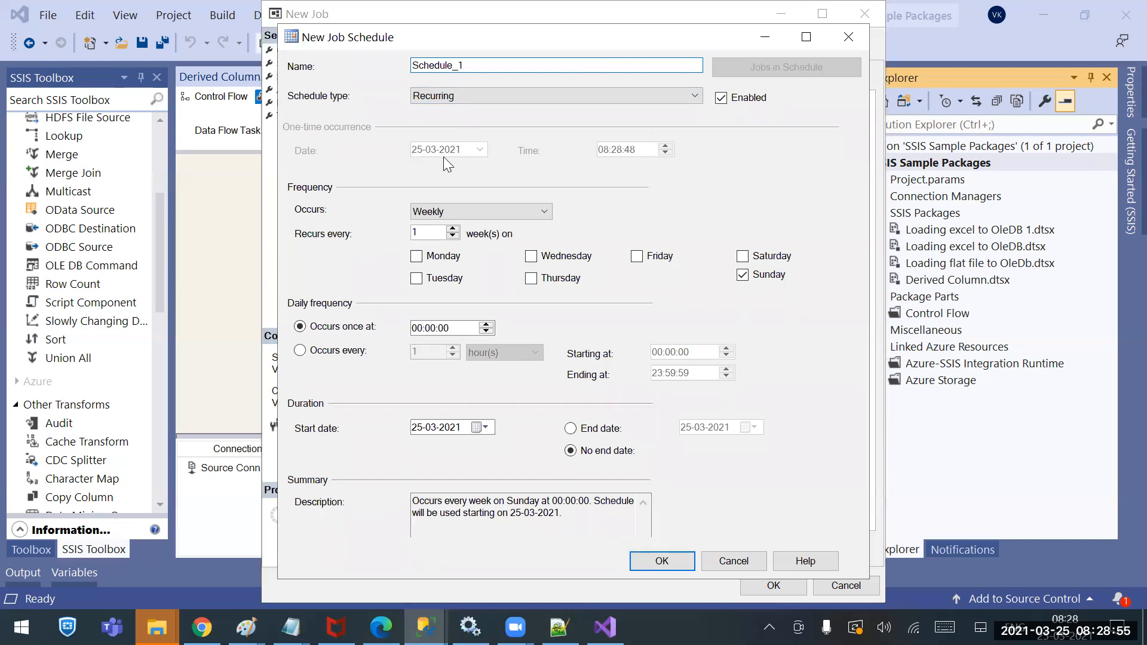
left_click(436, 97)
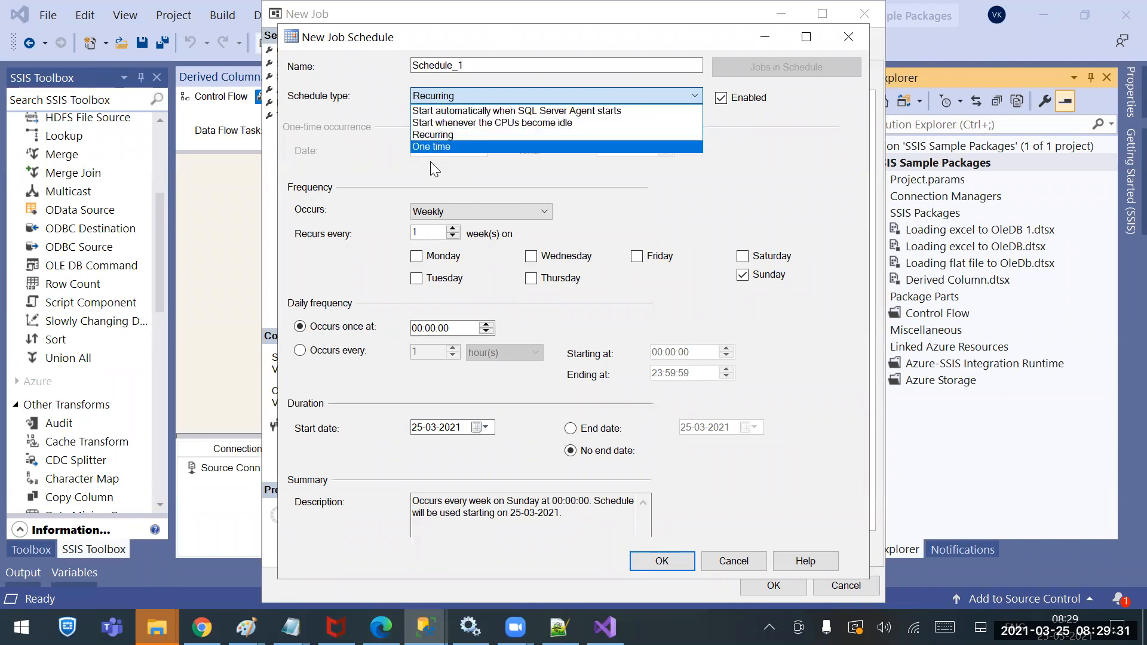
left_click(442, 135)
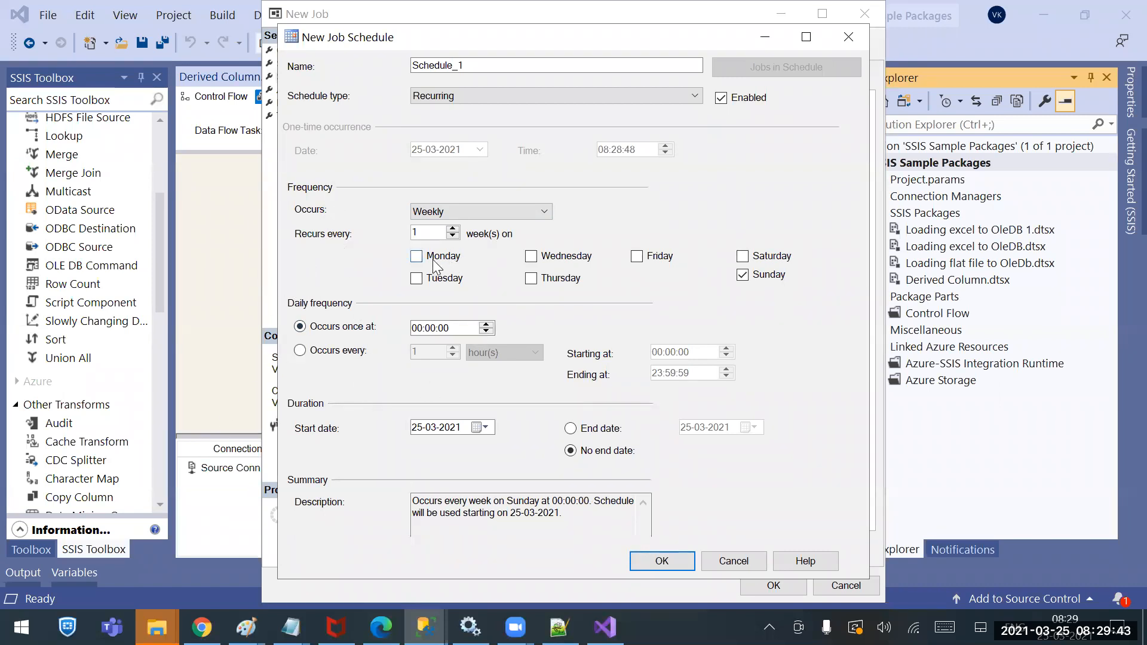
Keep Schedule_1 weekly and tick Monday through Friday, unticking Sunday
left_click(453, 212)
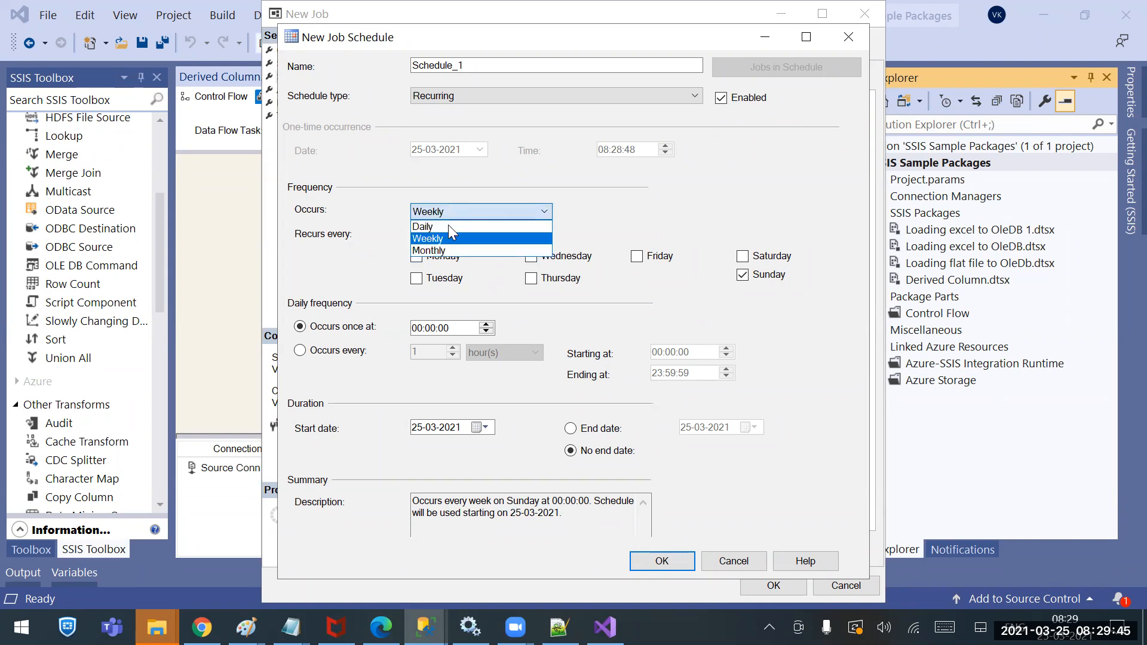
left_click(430, 227)
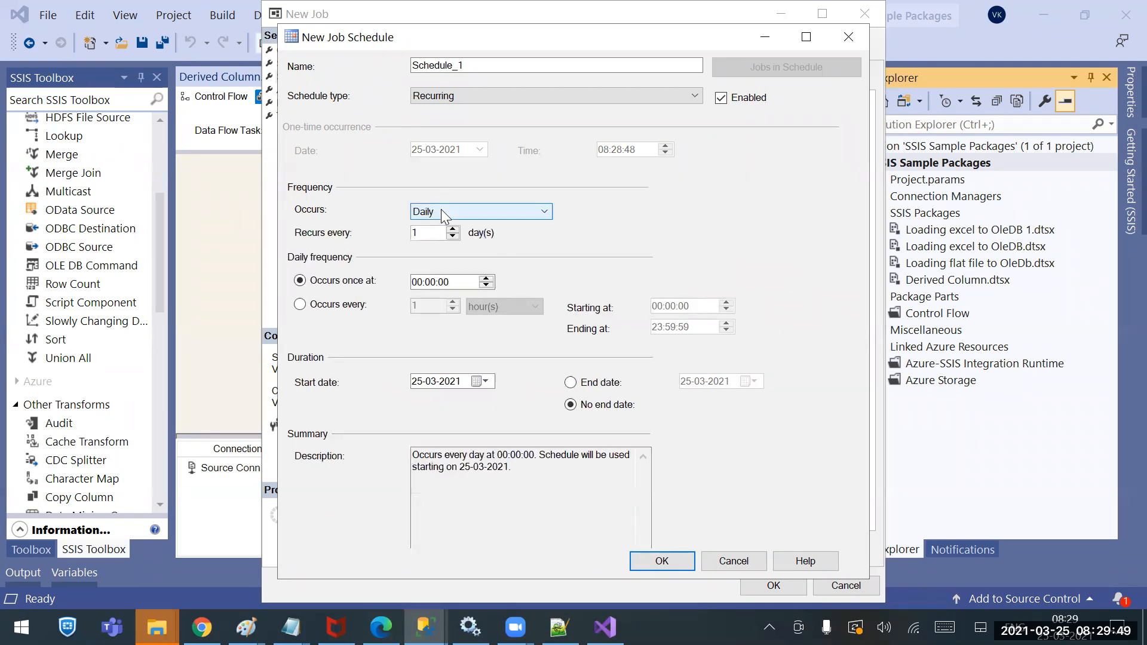
left_click(444, 212)
left_click(438, 250)
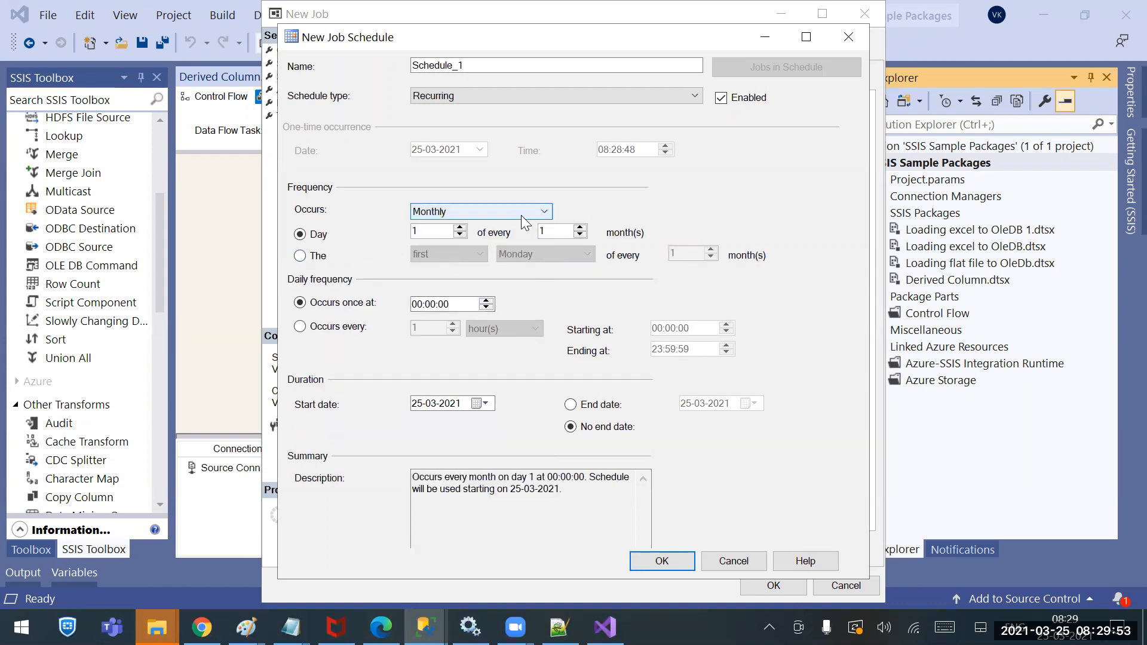
left_click(503, 208)
left_click(443, 237)
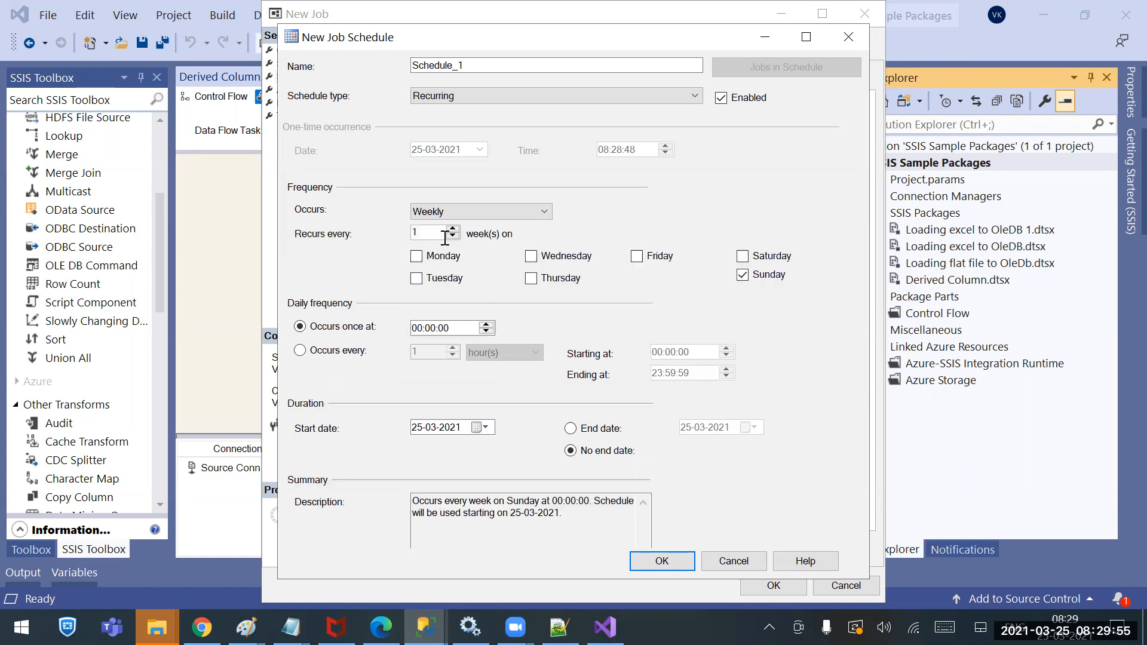
left_click(416, 256)
left_click(532, 256)
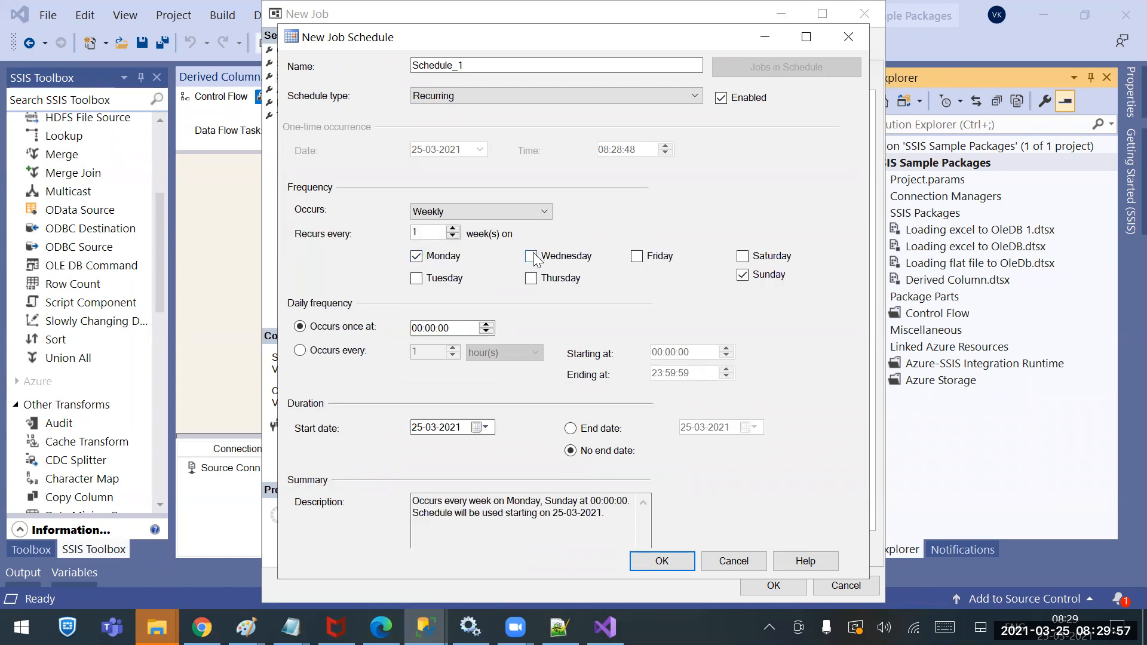
left_click(637, 256)
left_click(421, 279)
left_click(532, 279)
left_click(743, 275)
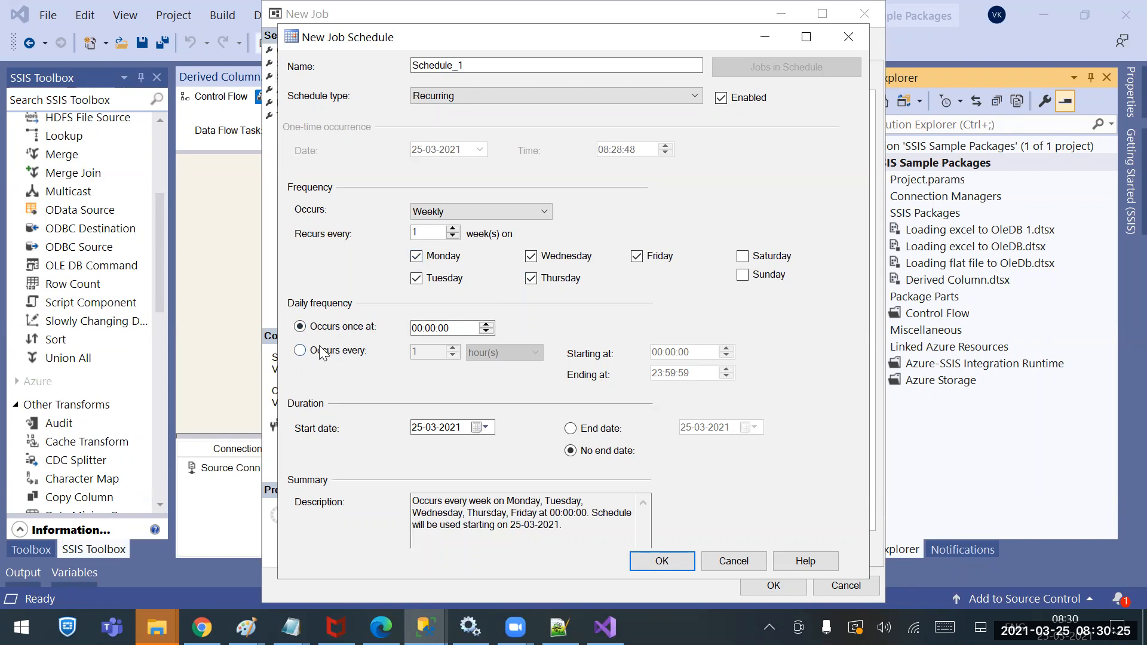
Make Schedule_1 repeat every 2 minutes throughout the day
left_click(300, 350)
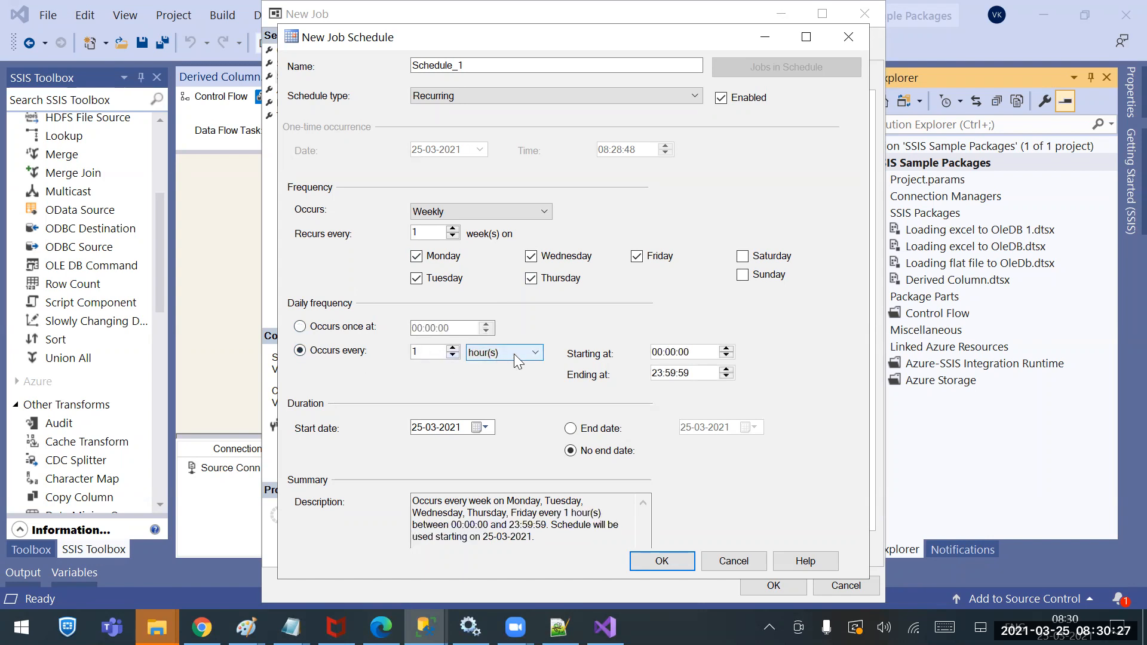
left_click(514, 348)
left_click(495, 382)
double_click(415, 352)
type("2")
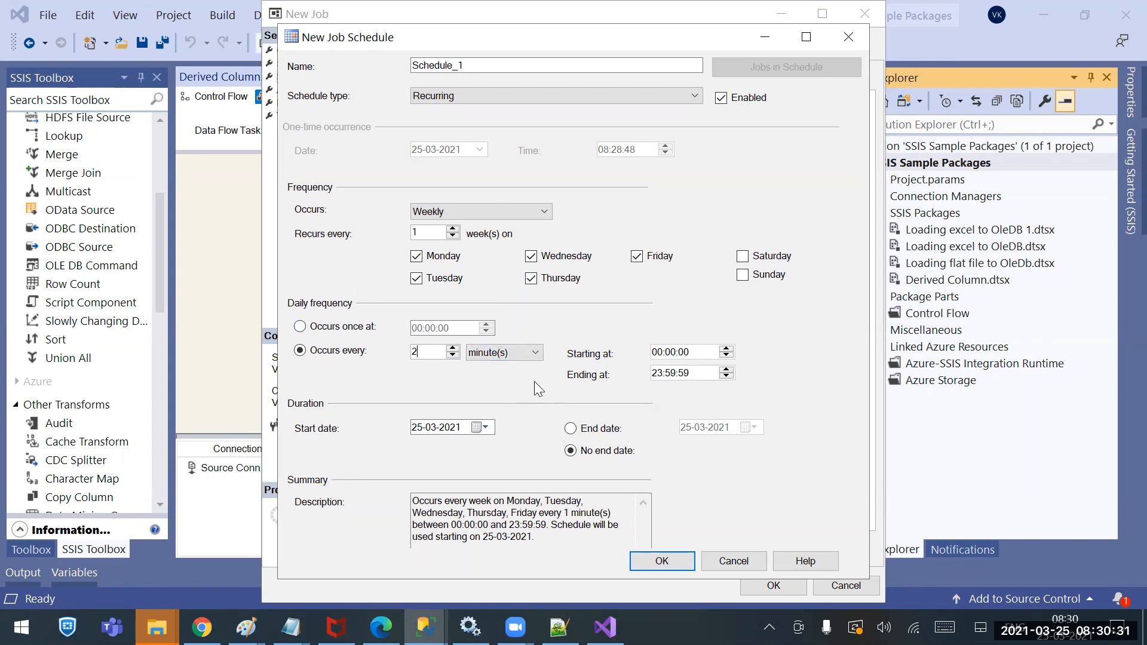
Set the daily start time to 08:32:00 and keep No end date selected
left_click(675, 353)
type("8:30")
key("Left")
key("Left")
key("Right")
key("Right")
key("Left")
key("Right")
key("Left")
key("Right")
key("Left")
key("Left")
key("Left")
key("Right")
key("Left")
key("Left")
key("Left")
type("08:3")
type("0:")
type("00")
key("Left")
key("Left")
key("Right")
key("Up")
key("Up")
left_click(615, 435)
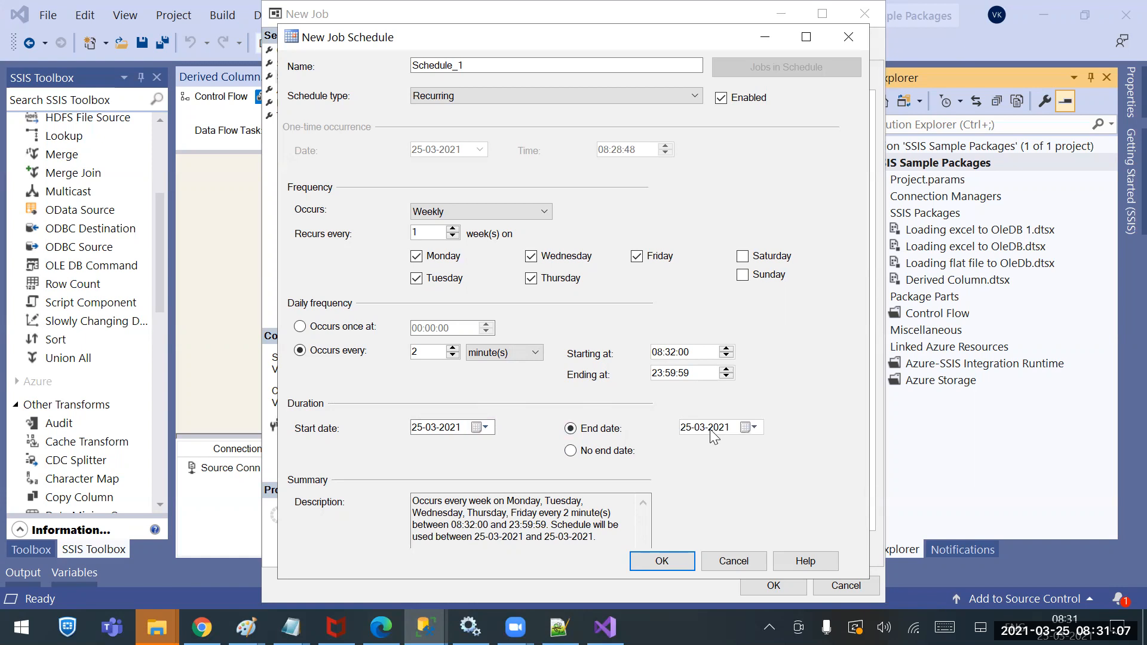
left_click(598, 454)
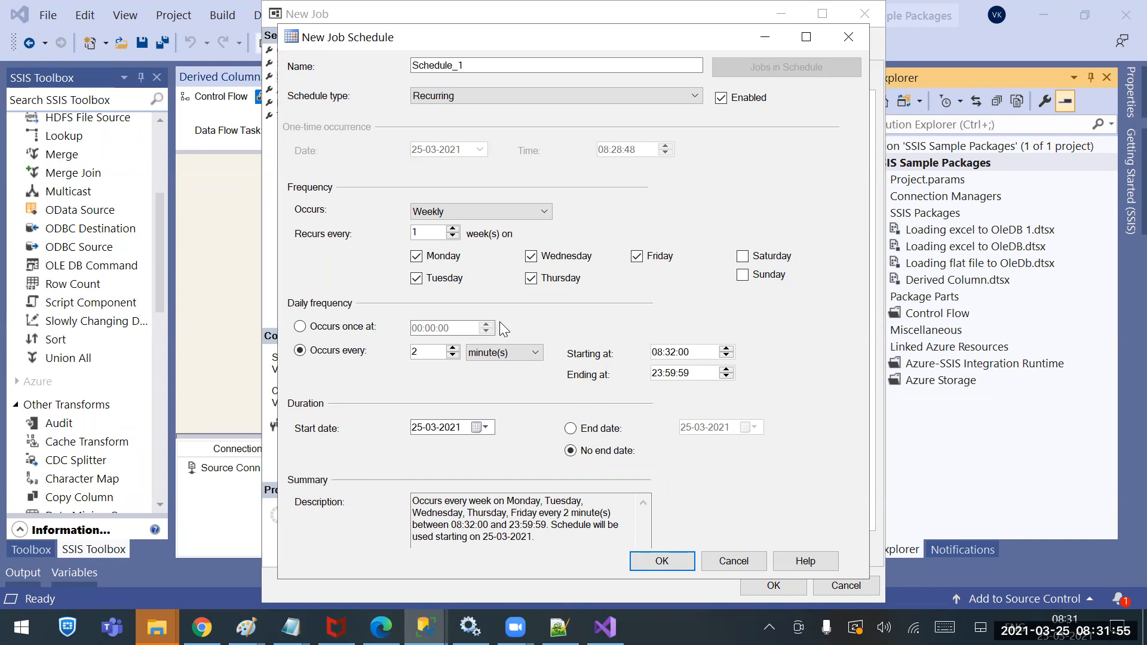
Save Schedule_1, edit its start time to 08:33:00, and create the job
left_click(648, 561)
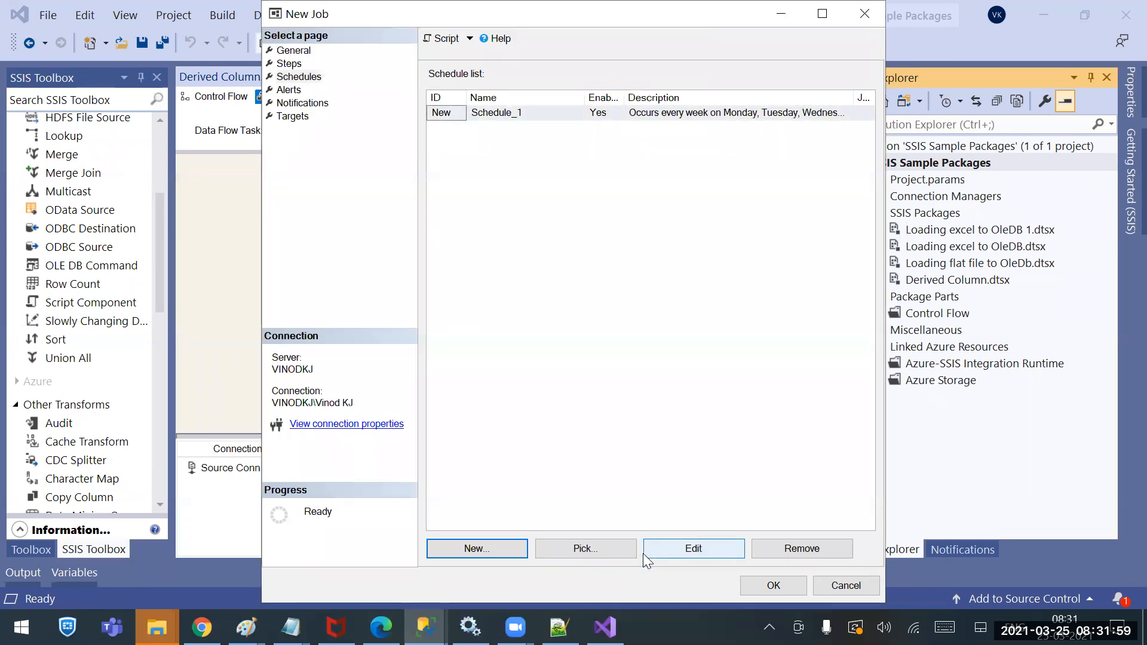
left_click(679, 550)
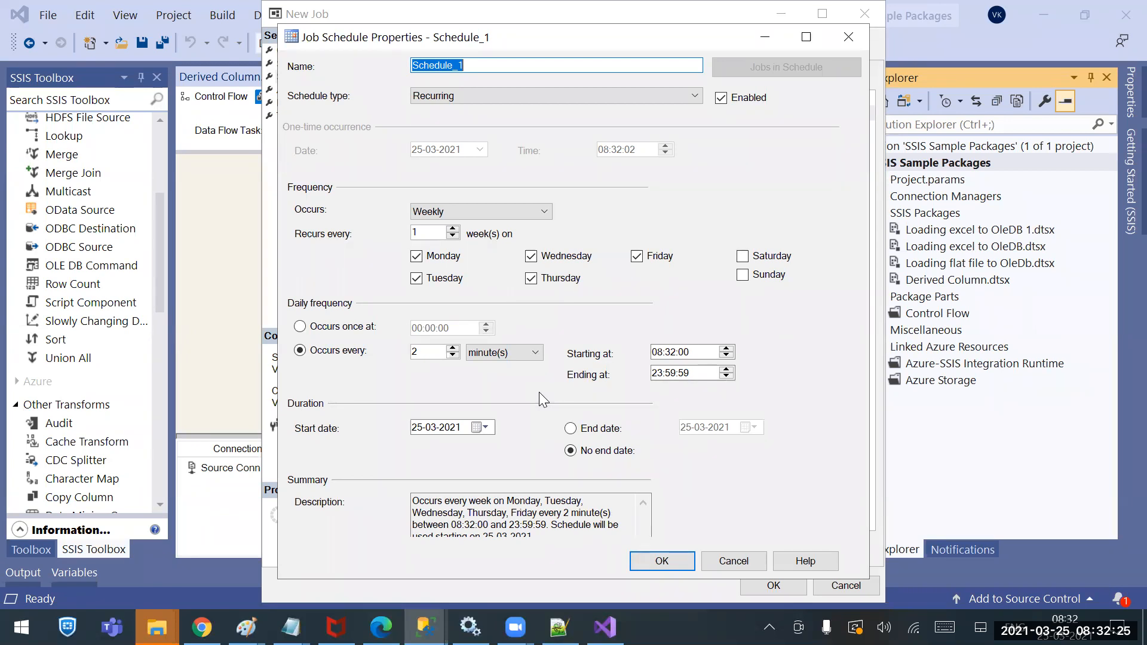
left_click(672, 352)
key("Up")
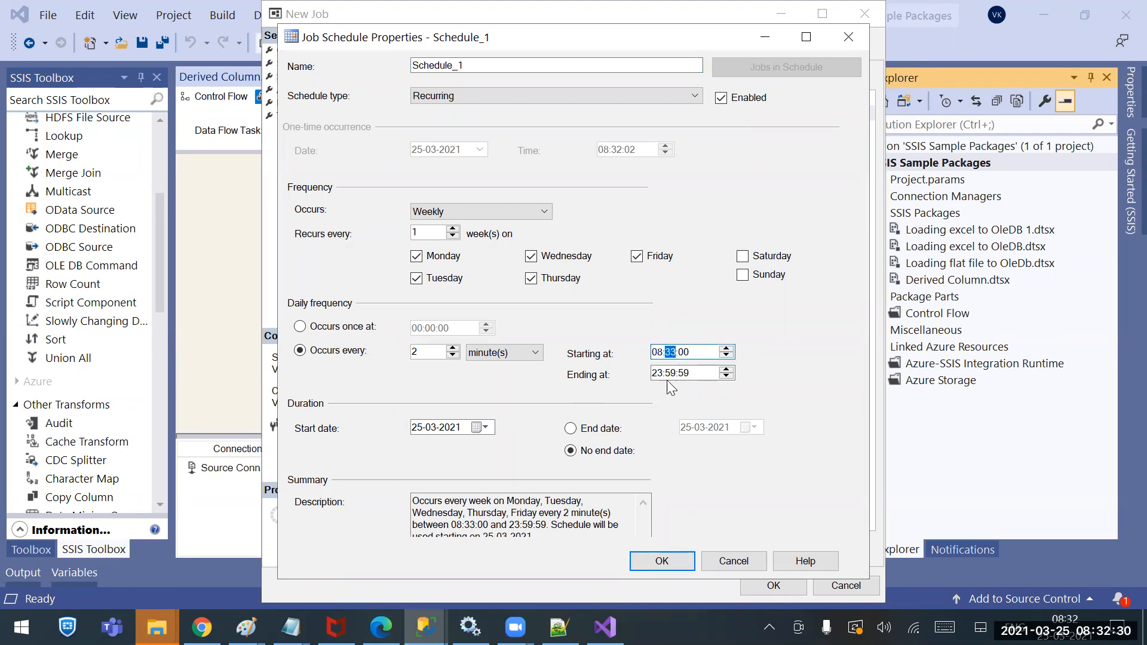
left_click(682, 565)
left_click(764, 583)
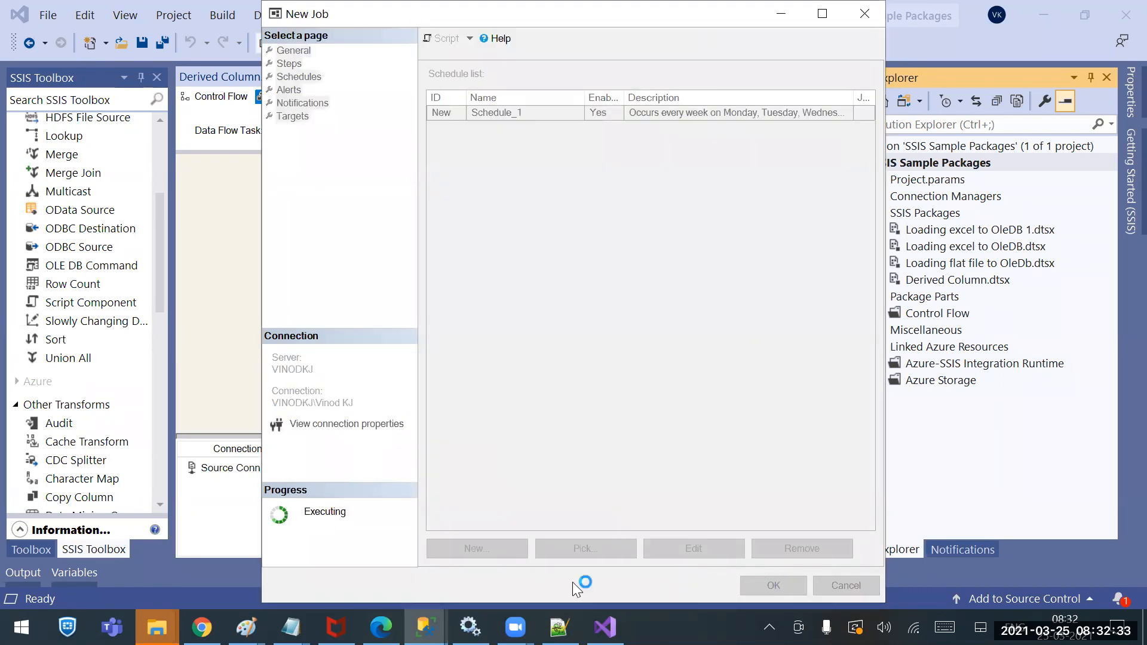
Run truncate table CompDetails in the query window
mouse_move(424, 628)
left_click(469, 562)
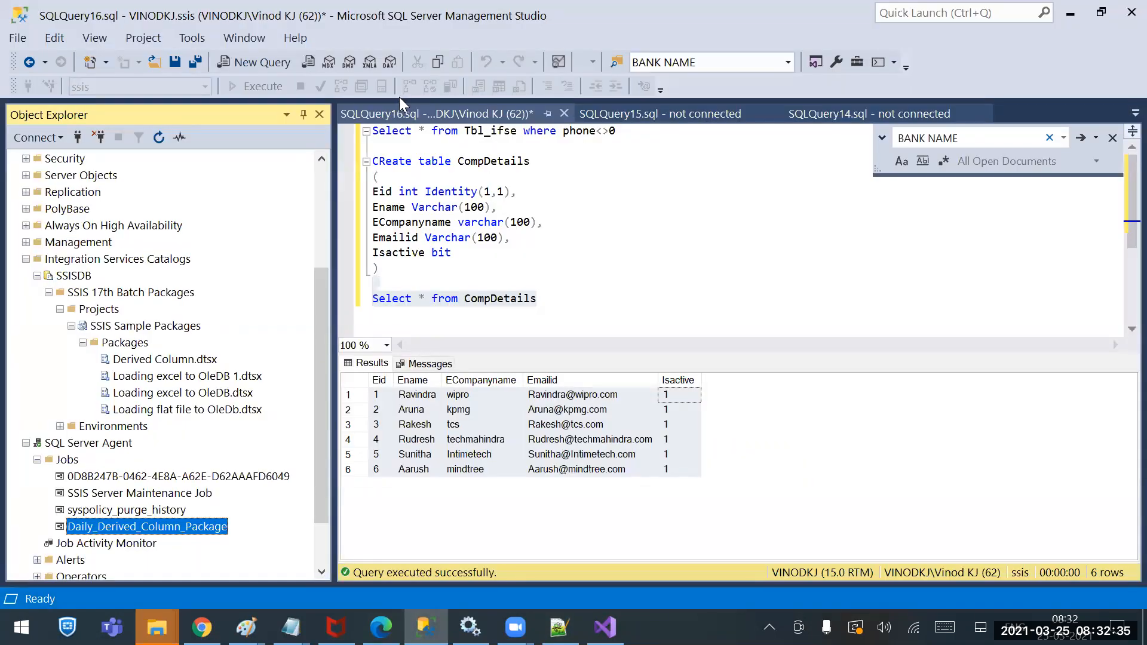
left_click(461, 300)
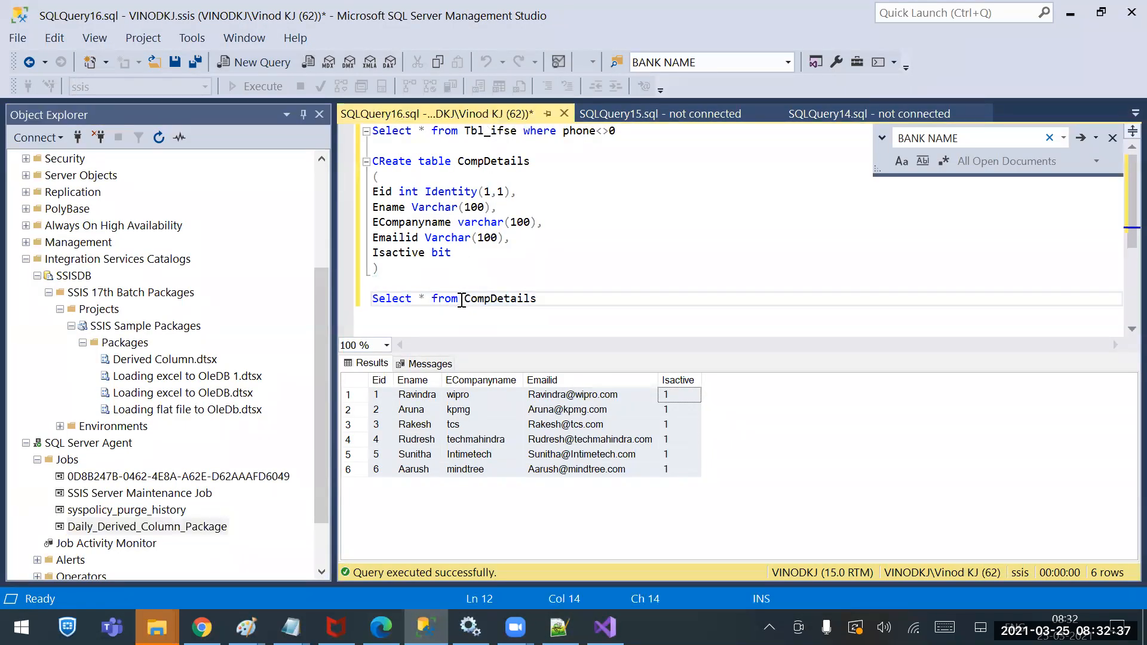
type("trun")
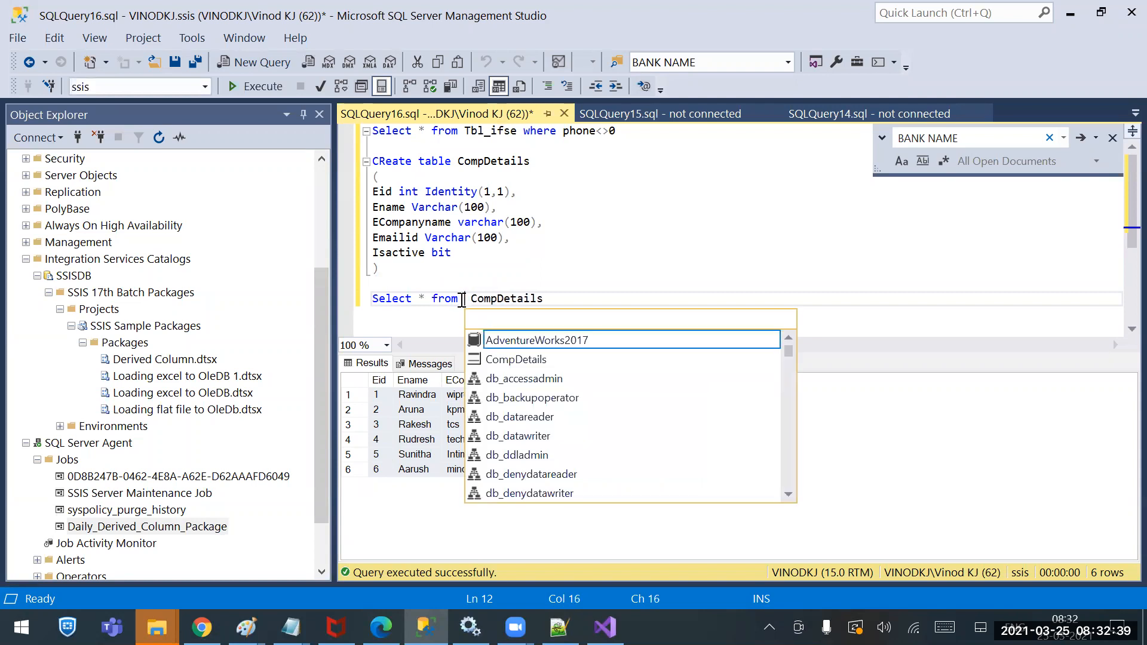
type("cate table")
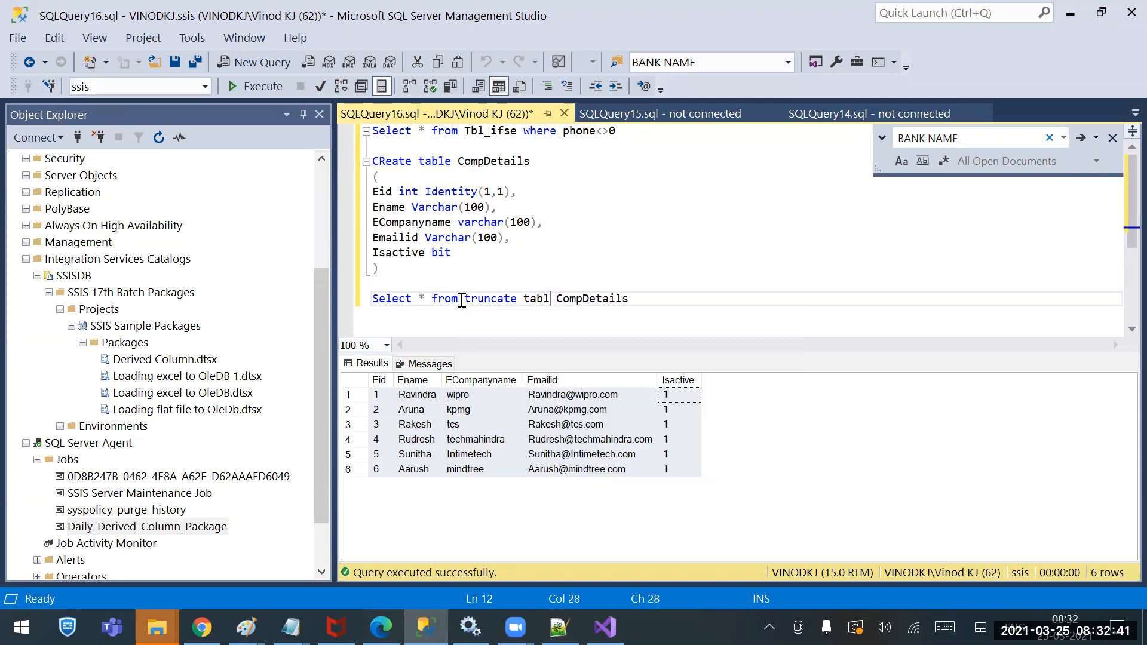
left_click(461, 300)
left_click(703, 304, "shift")
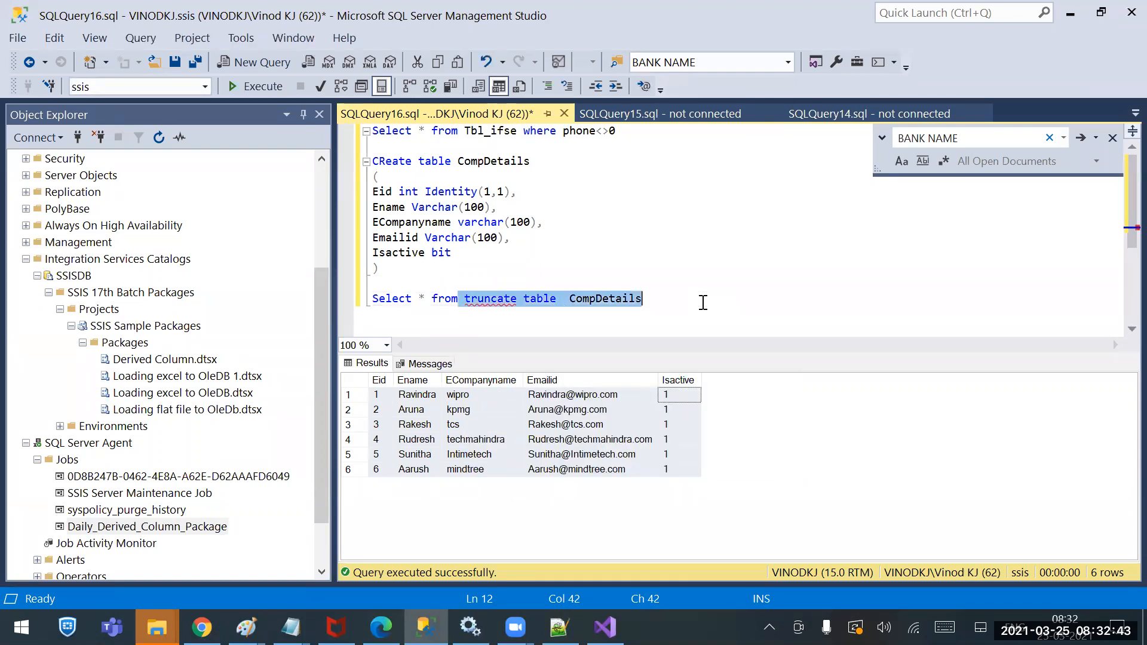
left_click(272, 90)
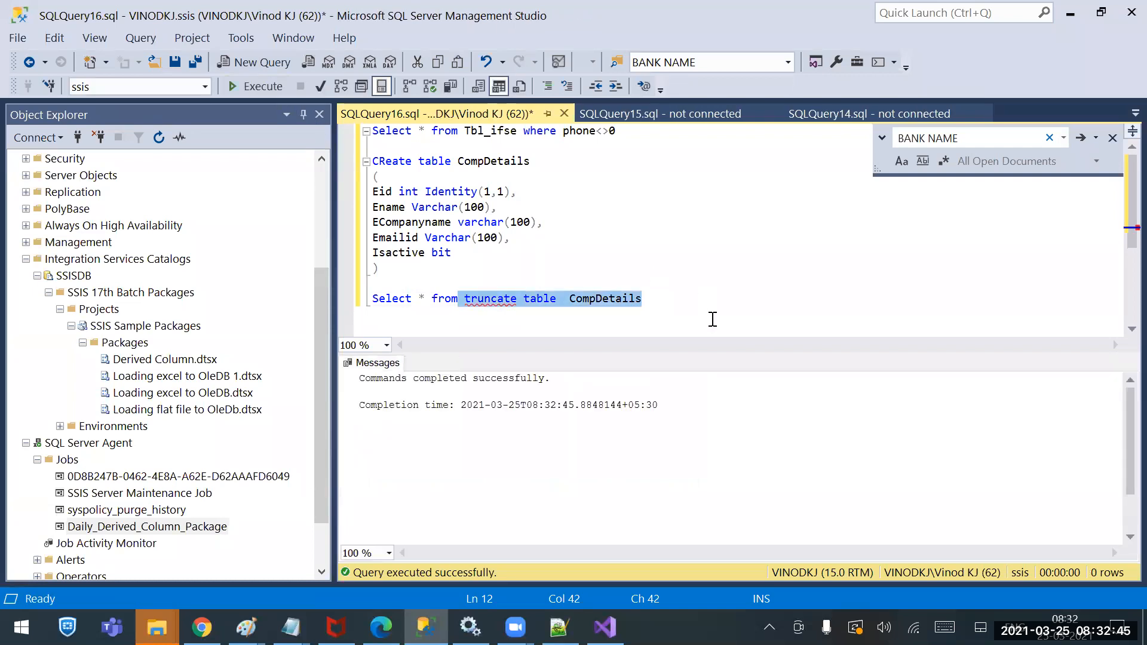
left_click(710, 317)
Restore the SELECT on CompDetails and rerun it repeatedly to confirm it returns no rows
key("ctrl+z")
key("ctrl+z")
key("ctrl+z")
key("ctrl+z")
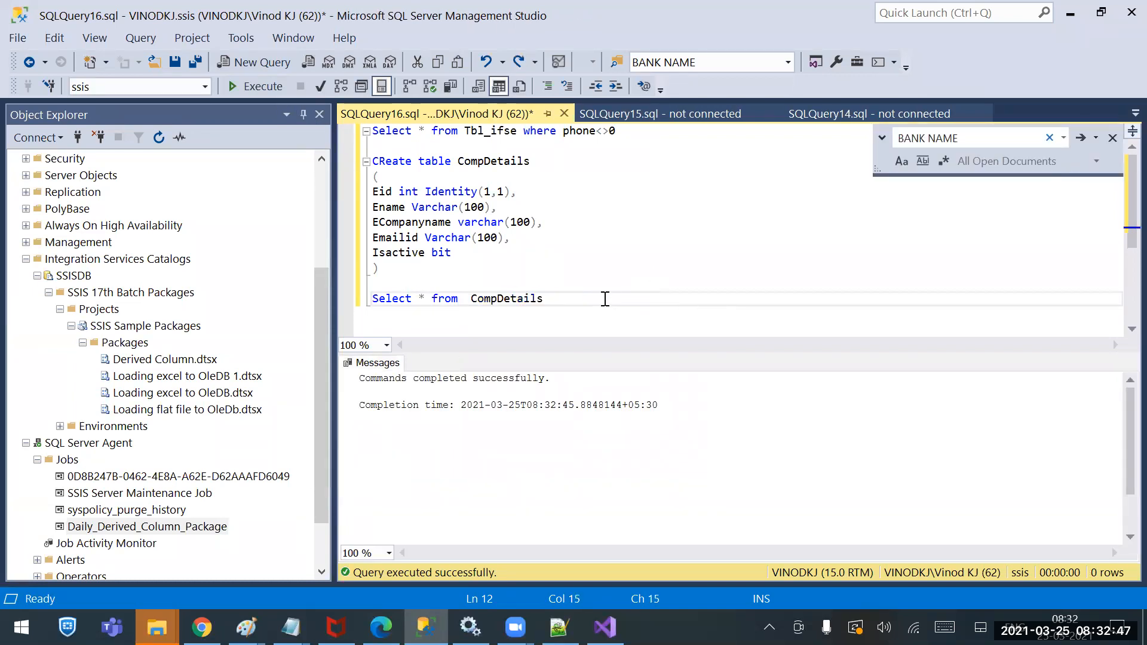
left_click(254, 87)
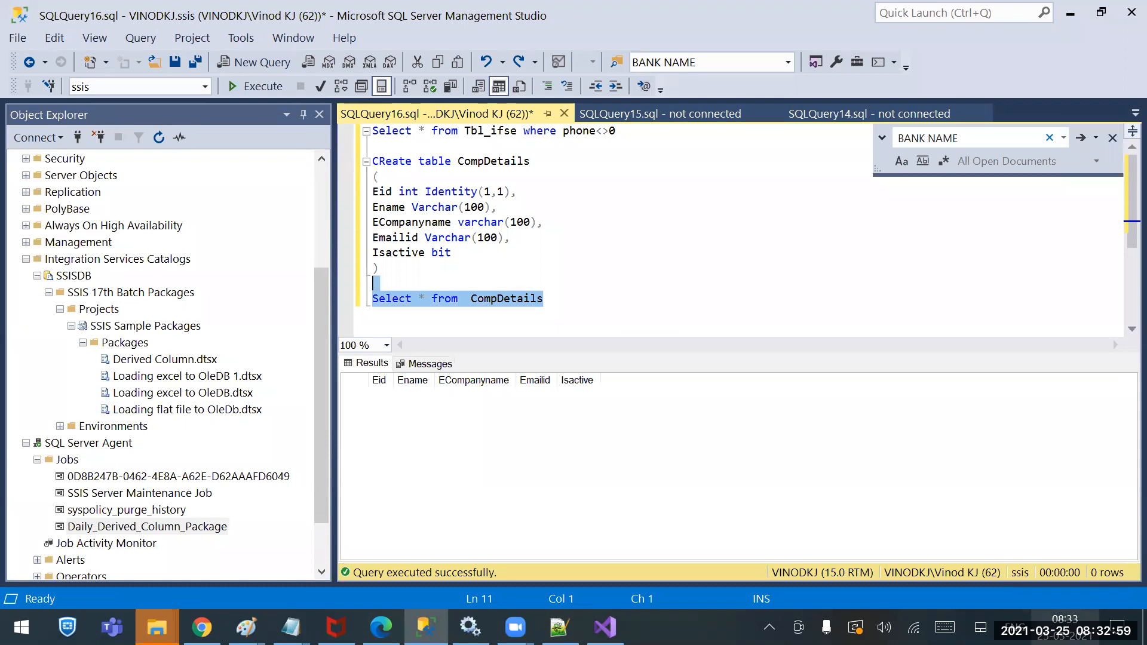
left_click(242, 90)
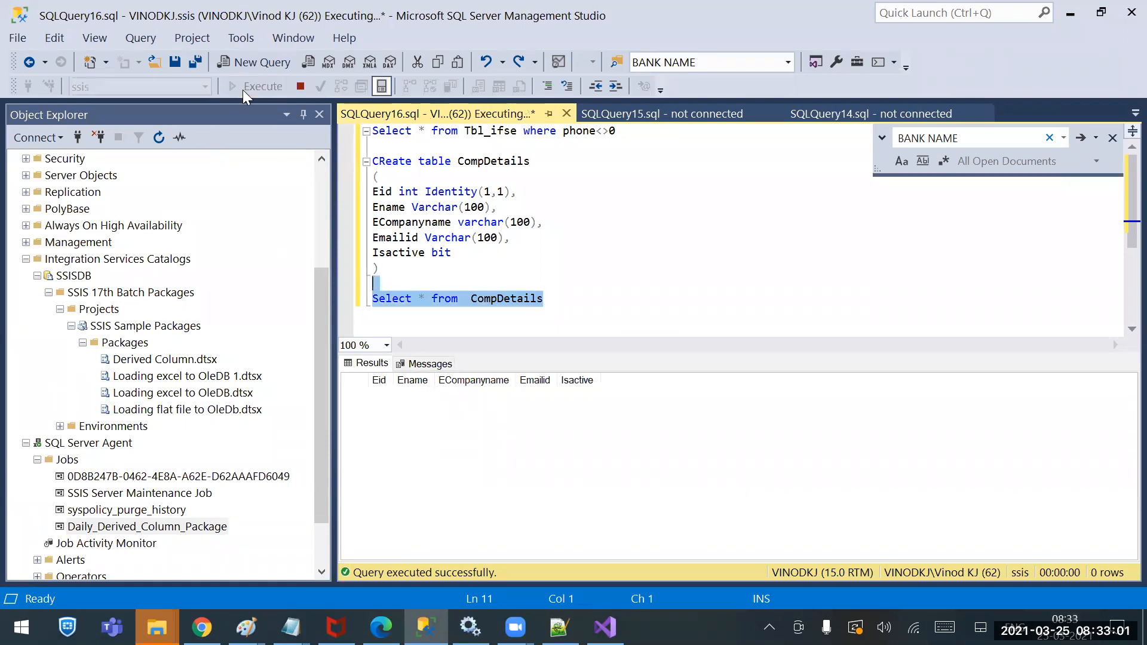
left_click(243, 89)
left_click(242, 90)
left_click(242, 90)
left_click(243, 89)
left_click(242, 90)
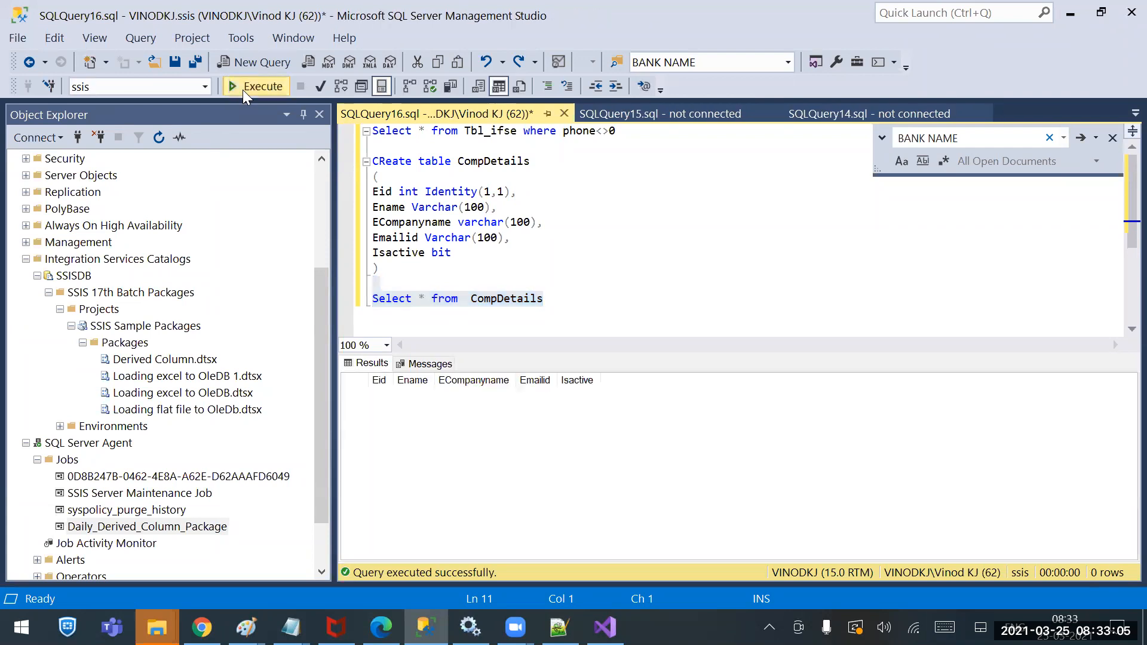
left_click(243, 90)
left_click(243, 89)
left_click(243, 90)
left_click(603, 616)
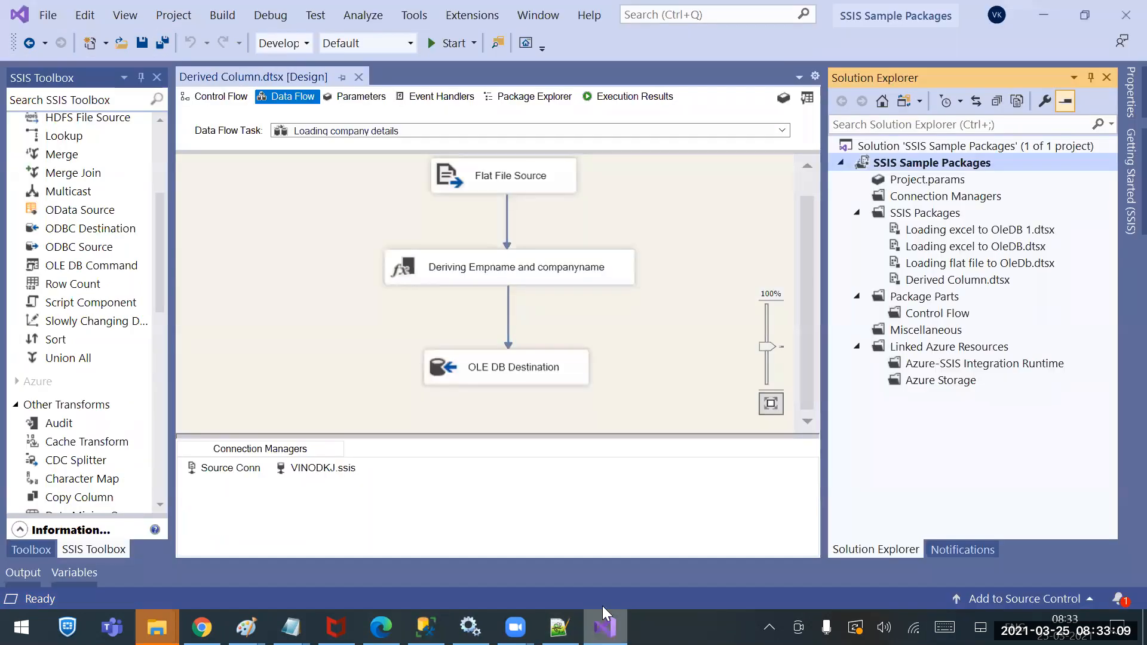
left_click(426, 627)
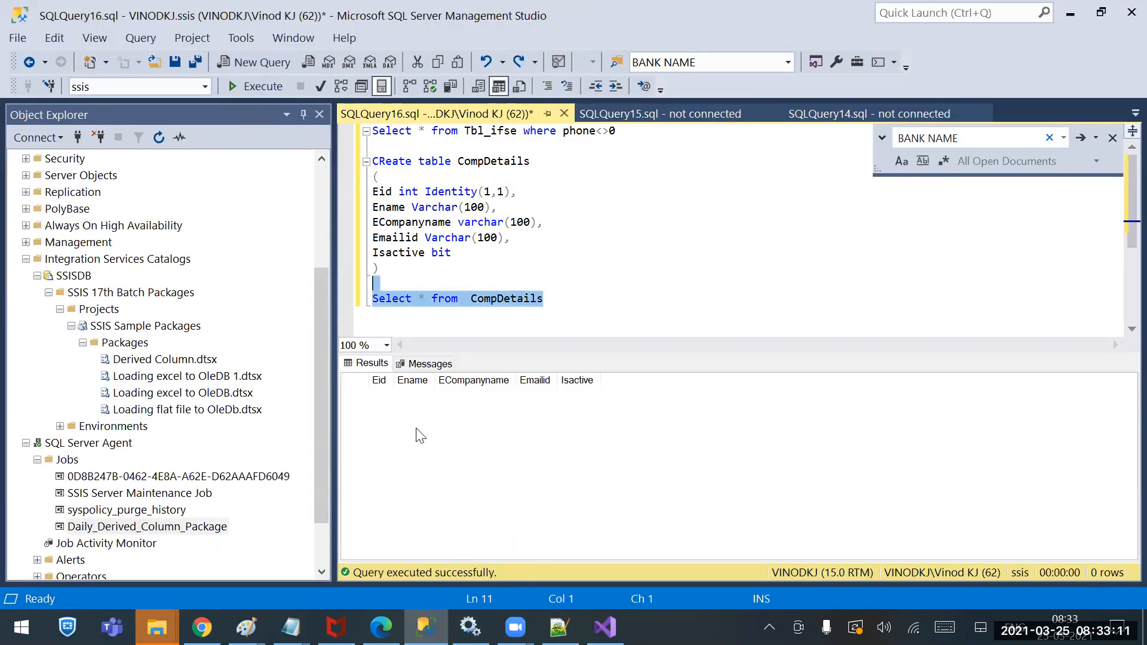
Refresh the Jobs folder and view the history of Daily_Derived_Column_Package
right_click(100, 530)
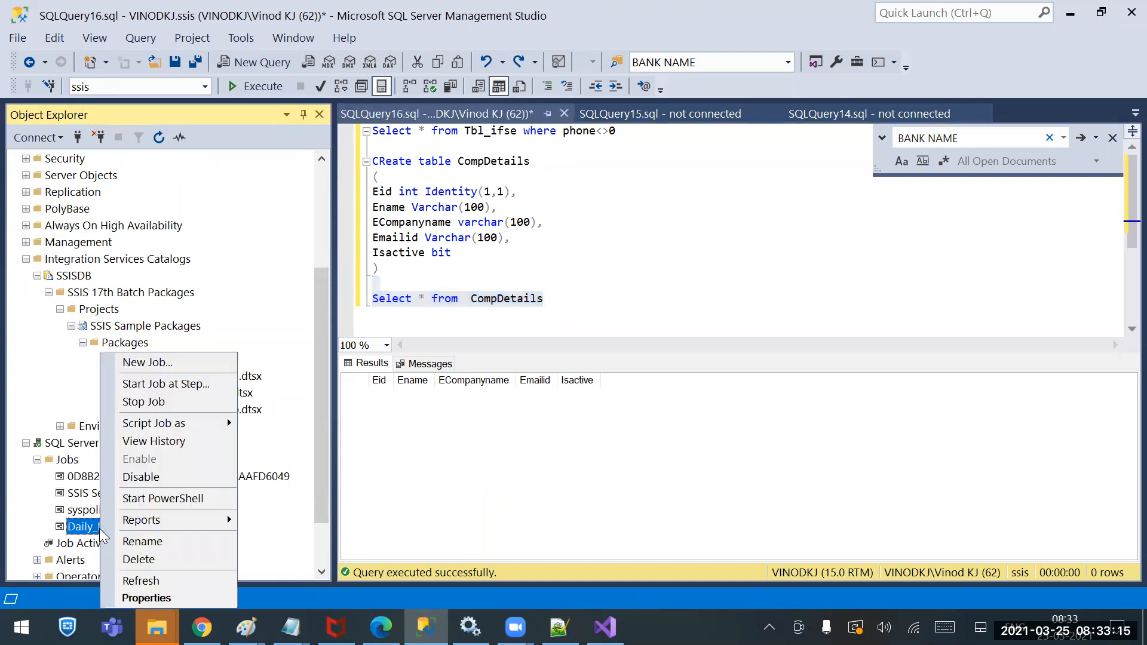
left_click(68, 542)
left_click(66, 461)
right_click(66, 463)
left_click(129, 601)
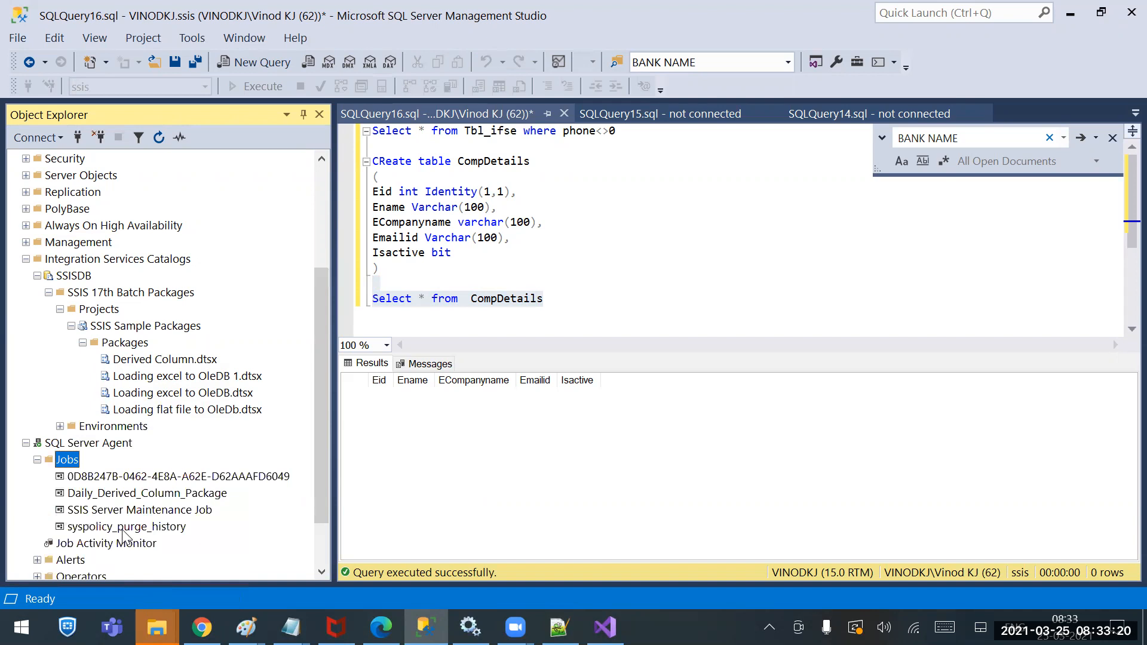
left_click(106, 500)
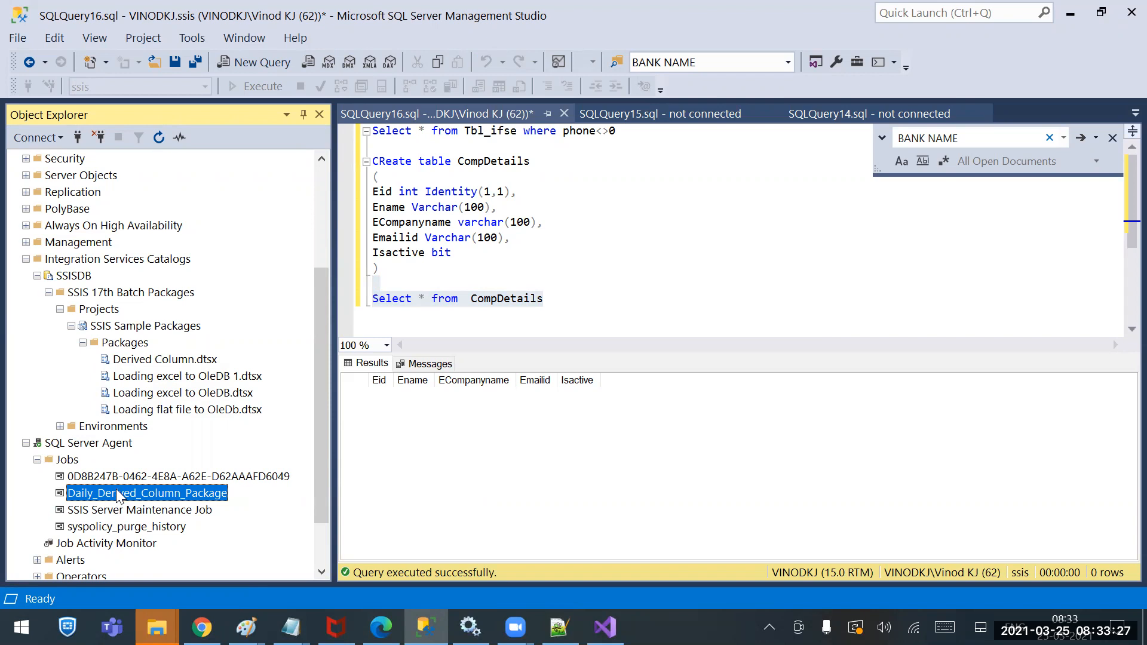
right_click(117, 494)
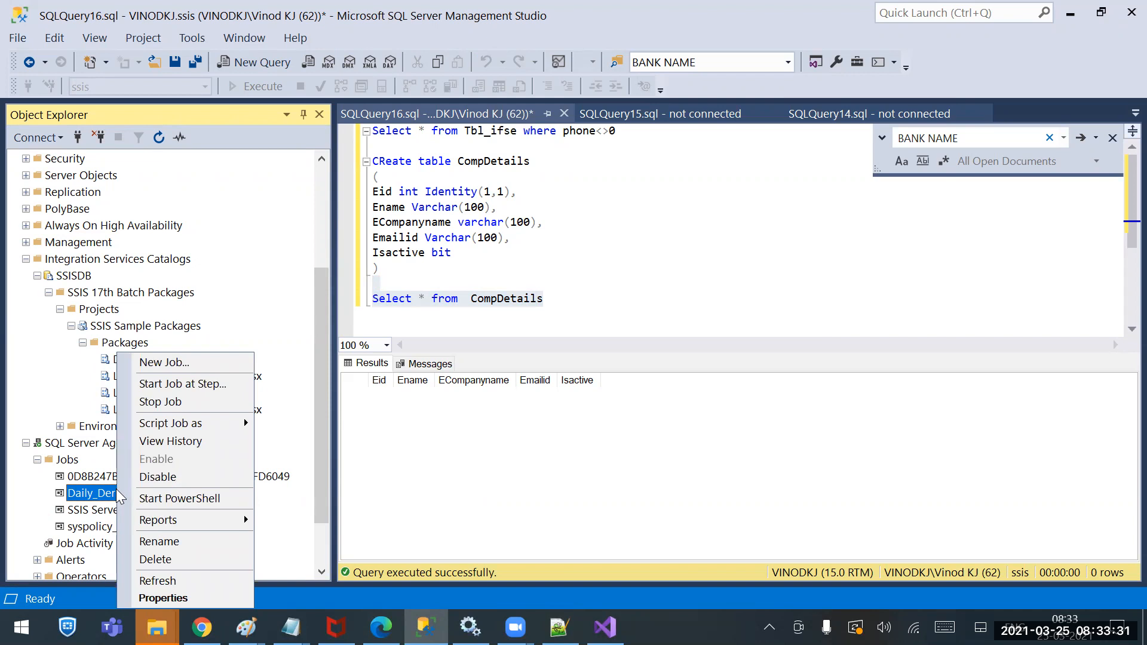
left_click(175, 442)
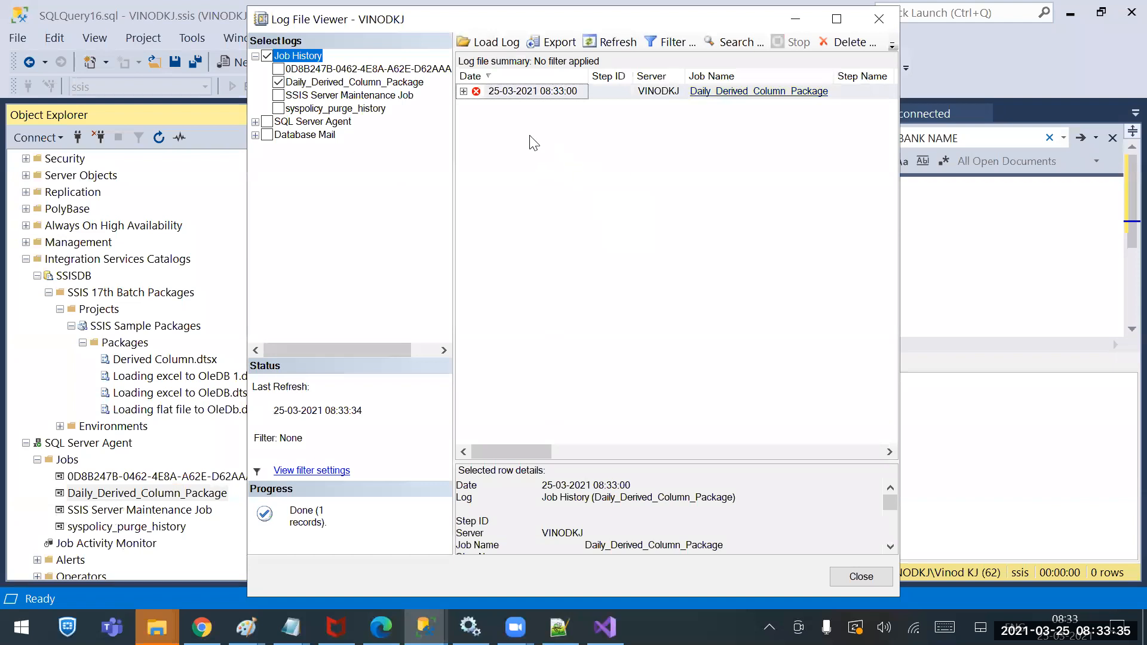
Expand the failed run, maximize Log File Viewer, and widen the Message column to read the error
left_click(463, 92)
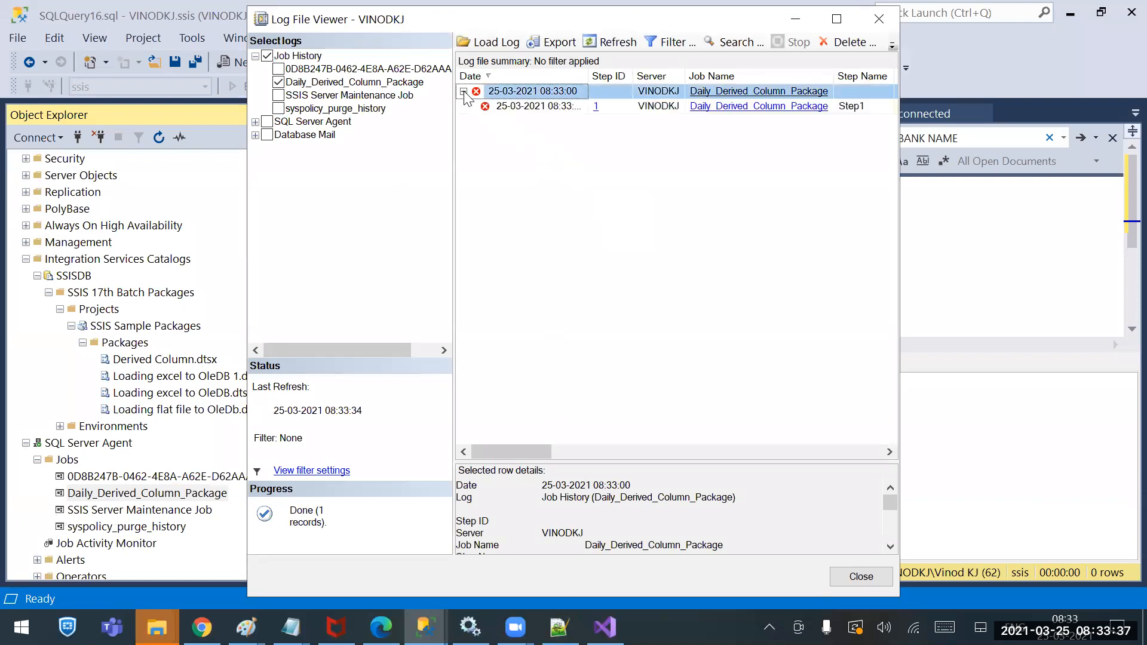
left_click(836, 19)
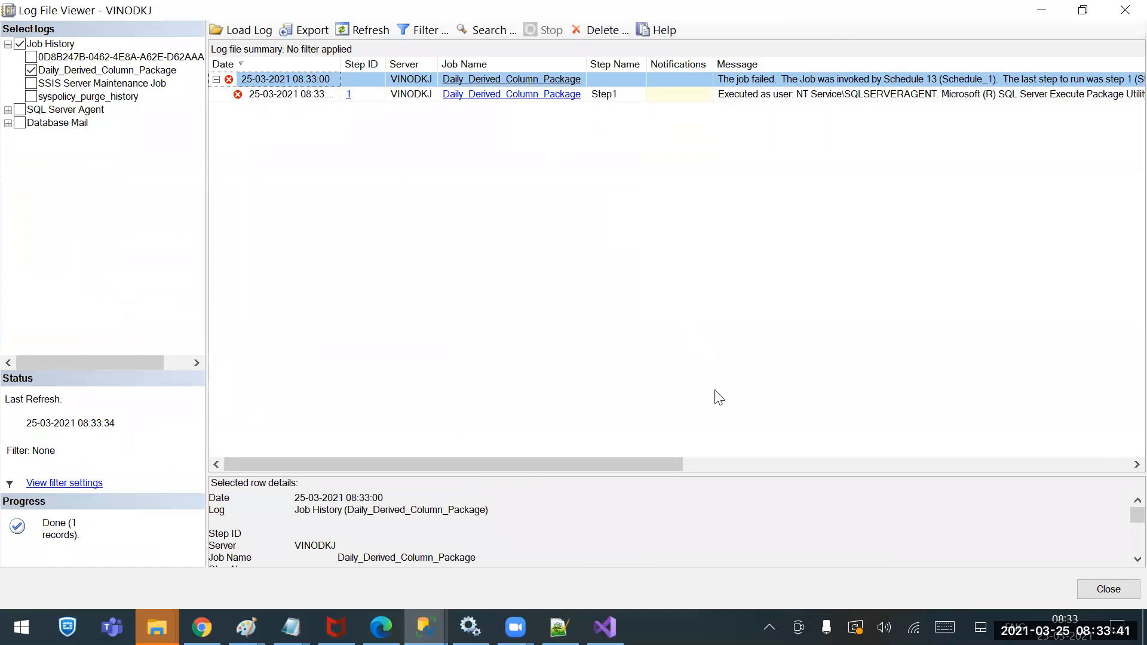
left_click_drag(654, 467, 798, 466)
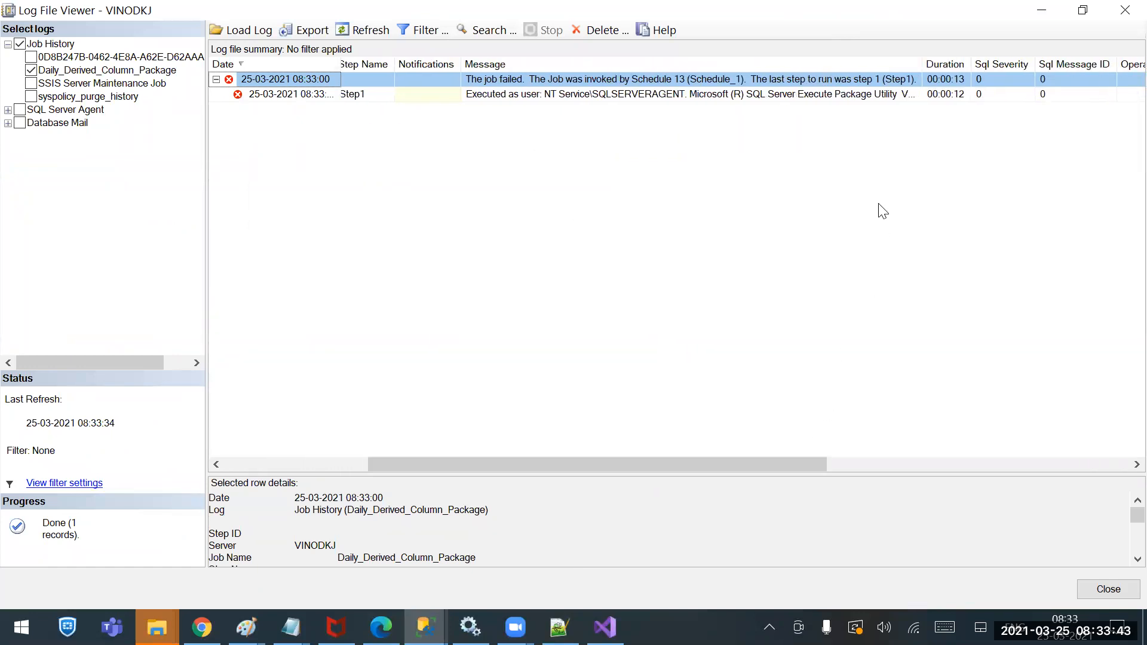
left_click_drag(921, 64, 1131, 60)
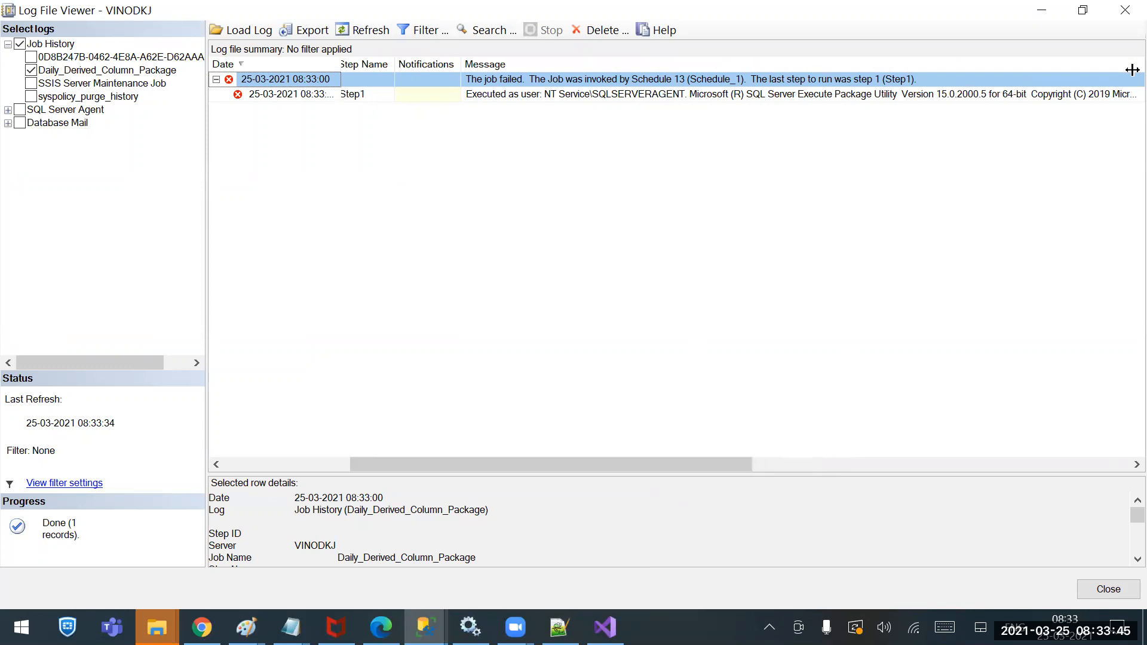
left_click_drag(729, 464, 954, 461)
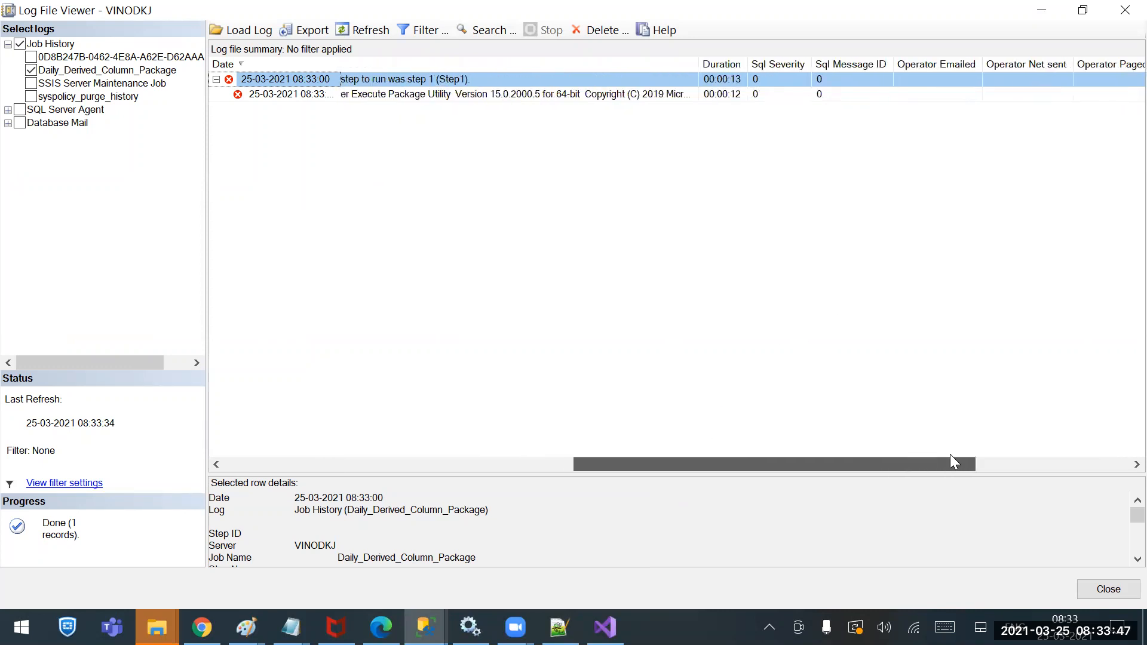
left_click_drag(698, 63, 1129, 72)
left_click_drag(789, 466, 978, 442)
left_click_drag(674, 70, 1133, 84)
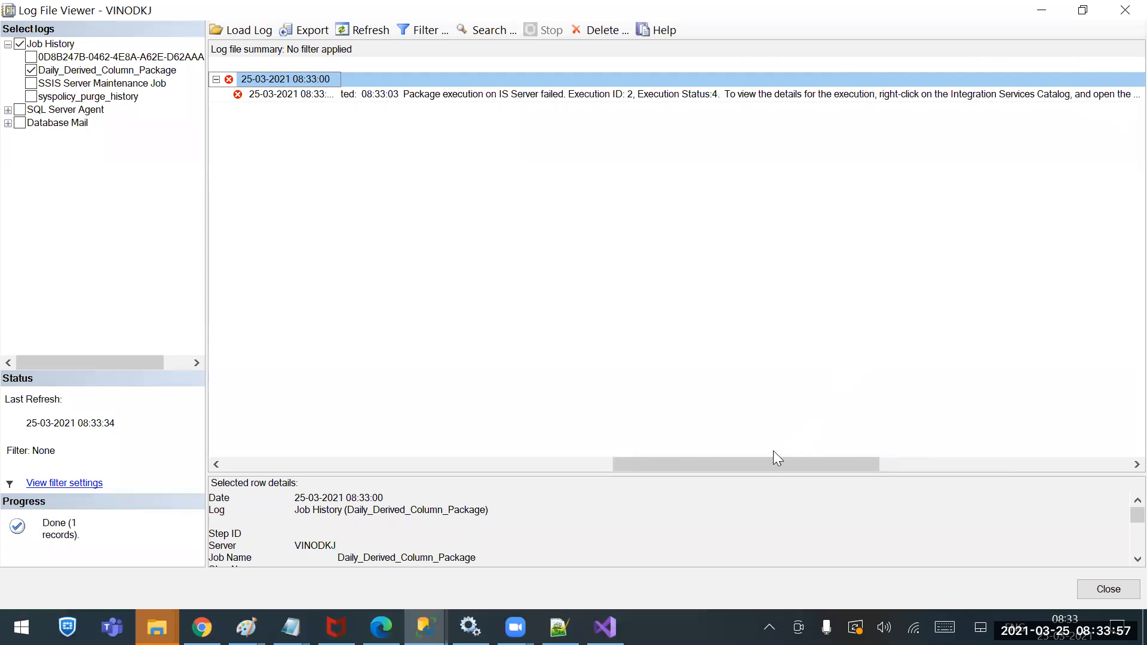
left_click_drag(776, 453, 965, 452)
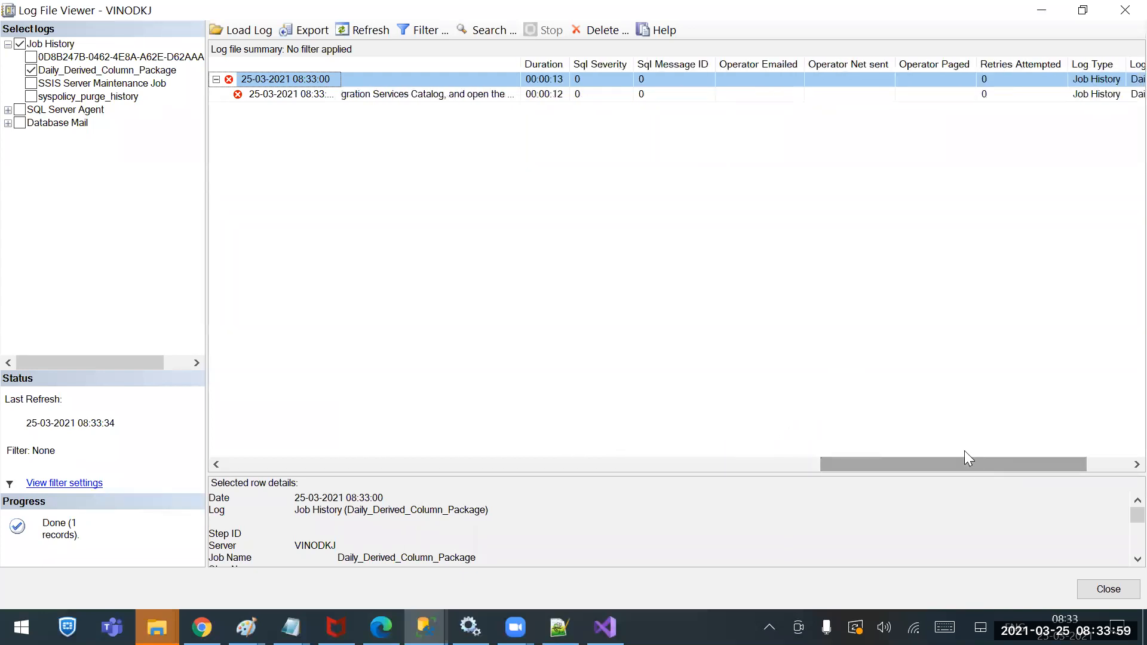
left_click_drag(519, 64, 1071, 135)
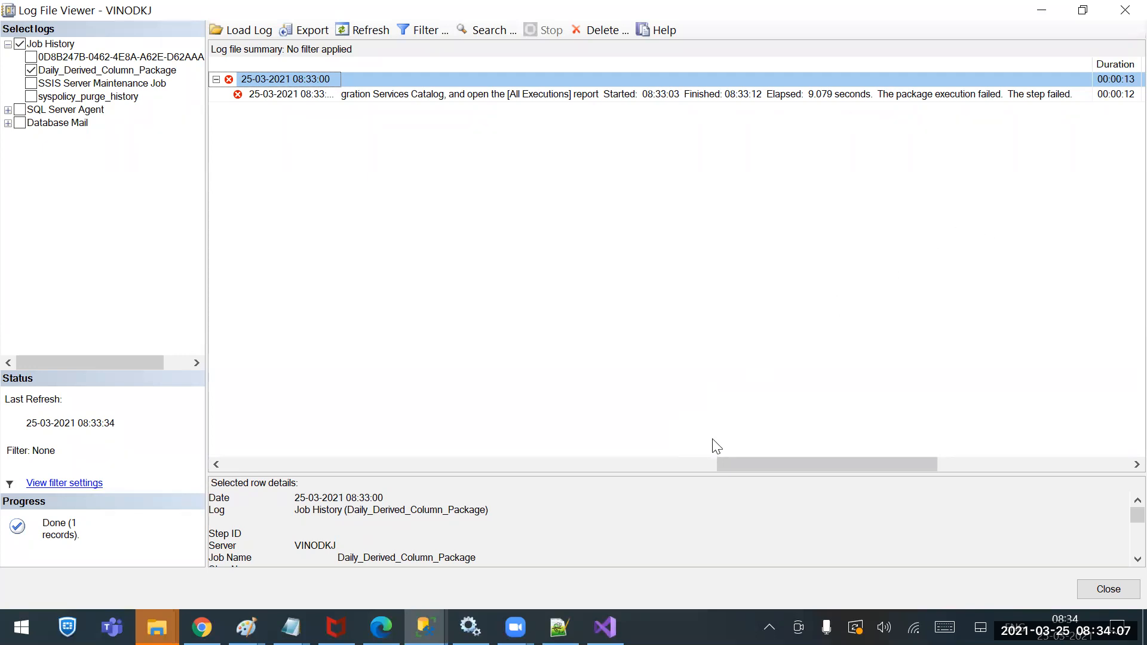
Look through the File Explorer and Notepad windows on the taskbar
left_click(202, 628)
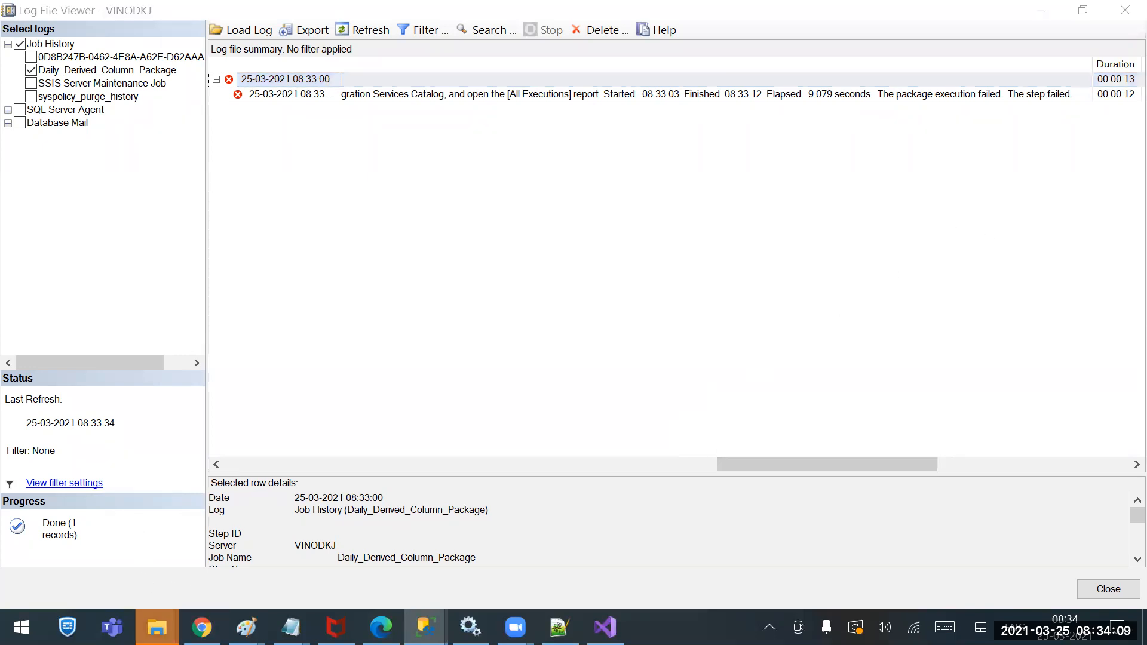
left_click(156, 628)
left_click(90, 599)
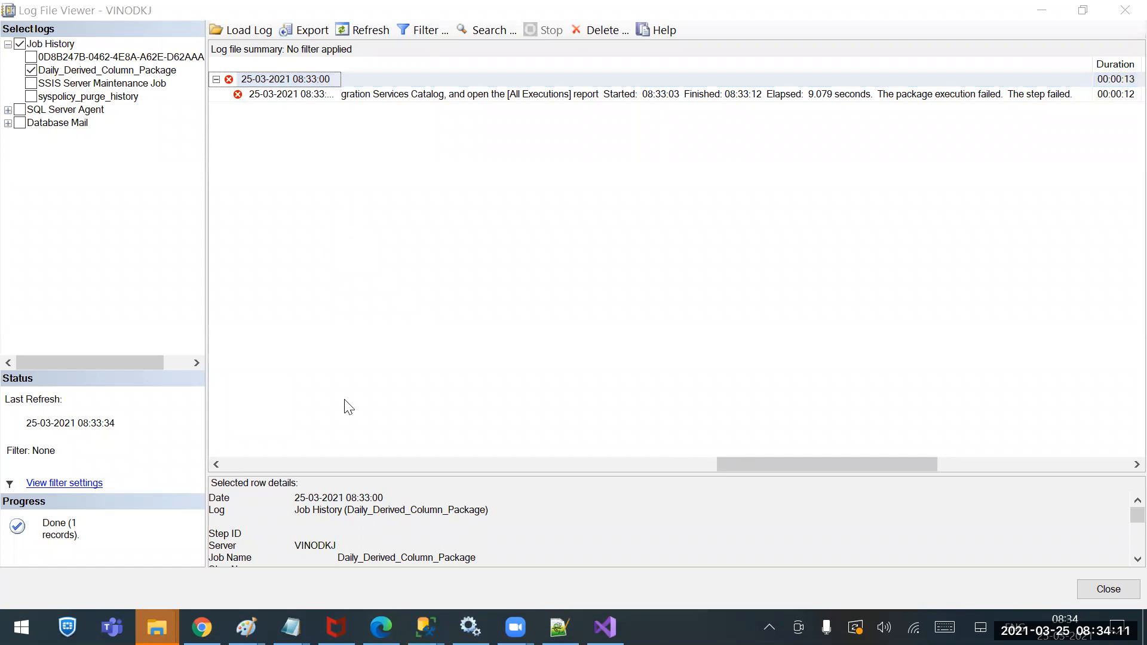
left_click(291, 628)
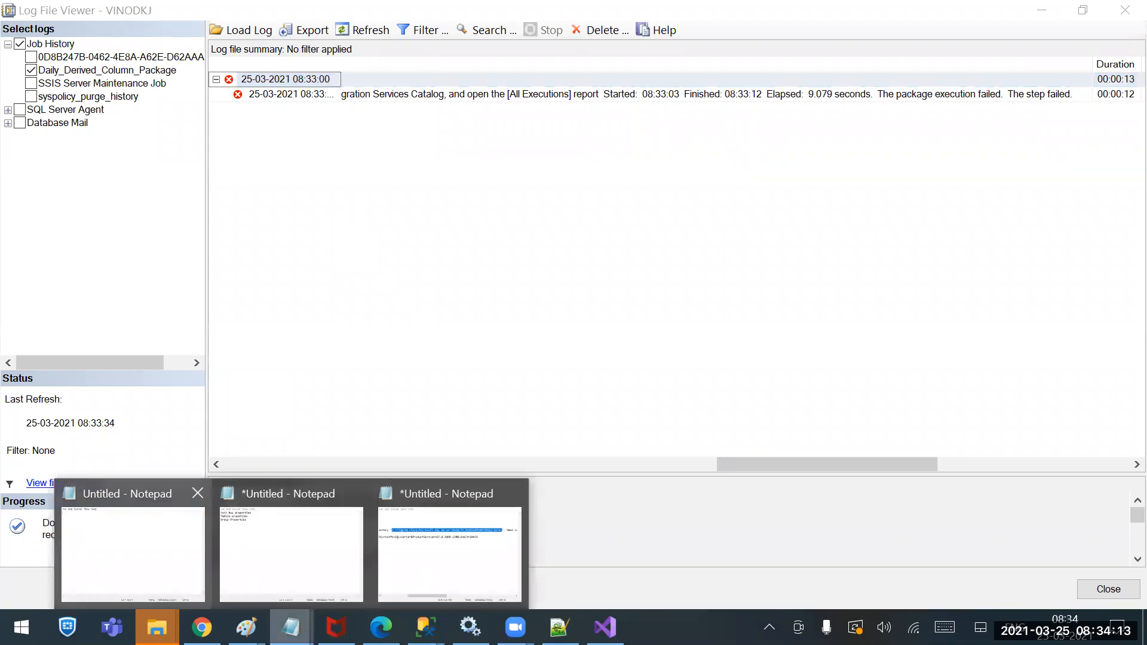
View CompanyDetails' Properties in the Sources folder window, close them, and bring back Log File Viewer
right_click(157, 628)
left_click(101, 599)
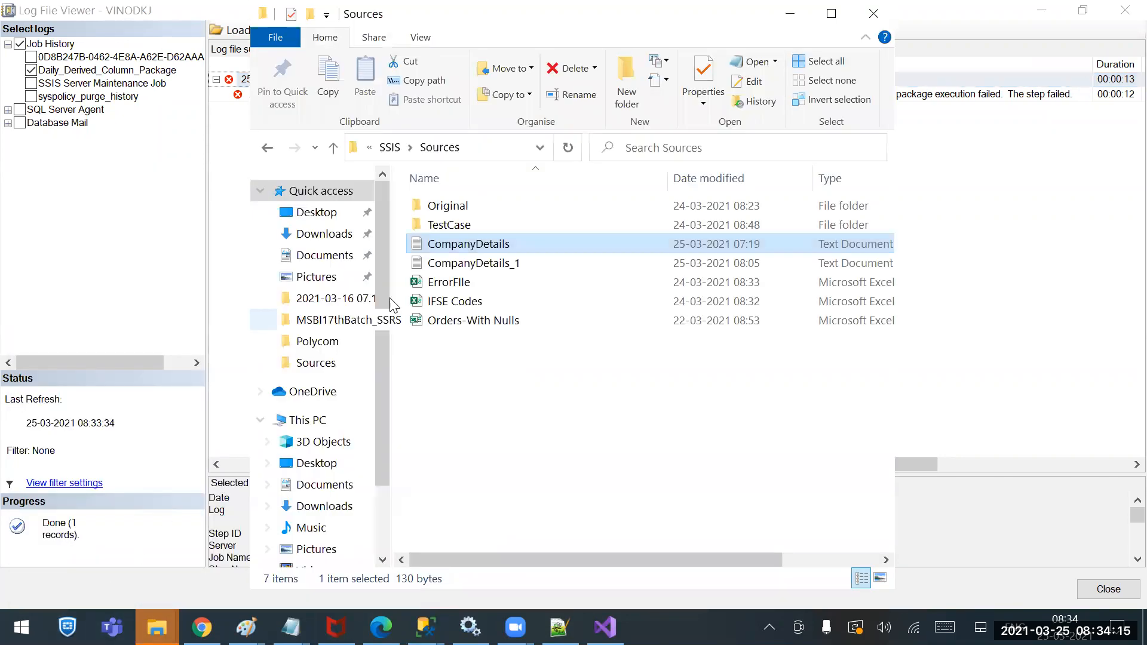
right_click(442, 245)
left_click(341, 587)
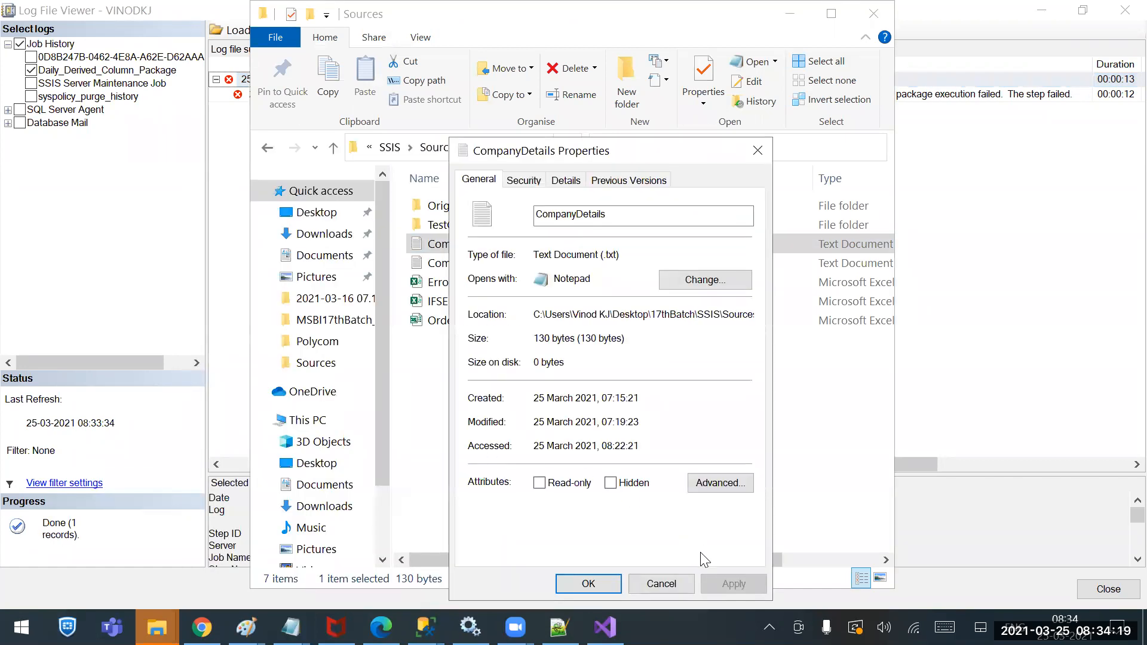
left_click(589, 582)
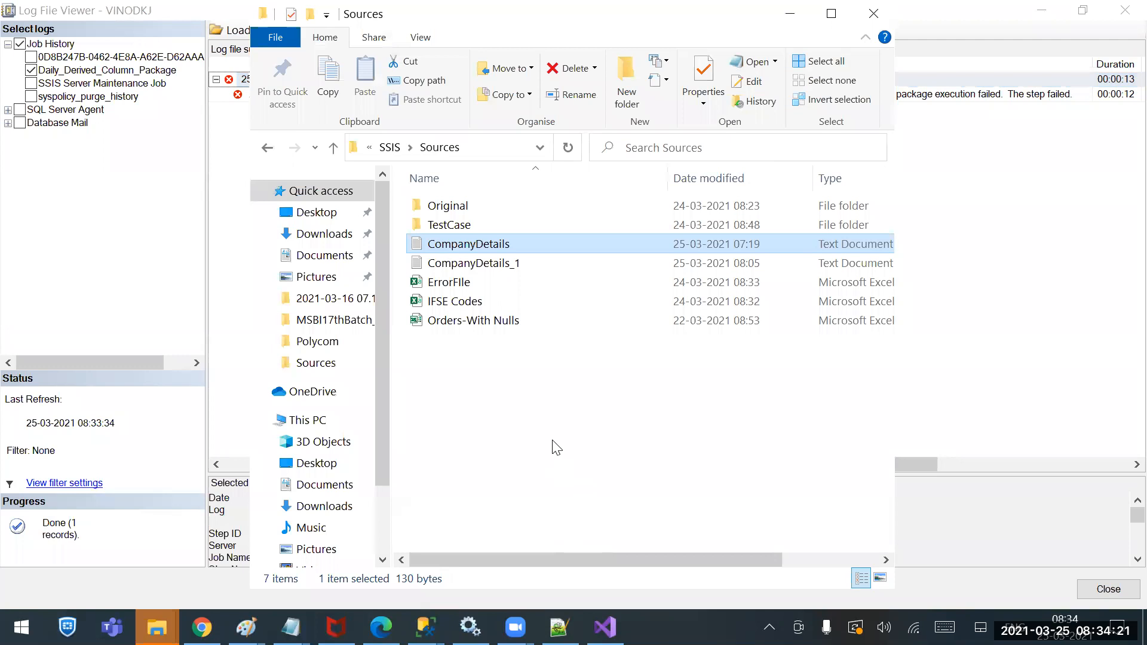
left_click(963, 290)
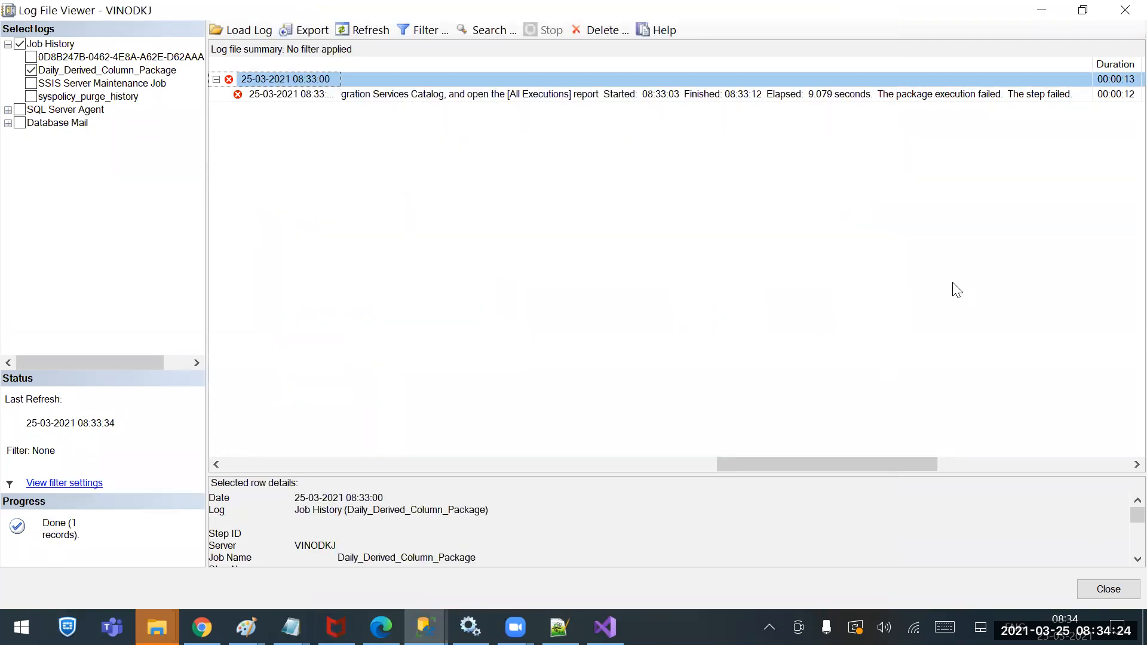
Read the failed Step1 entry's full error message, then close the log viewer and Sources folder window
left_click(243, 95)
left_click(418, 91)
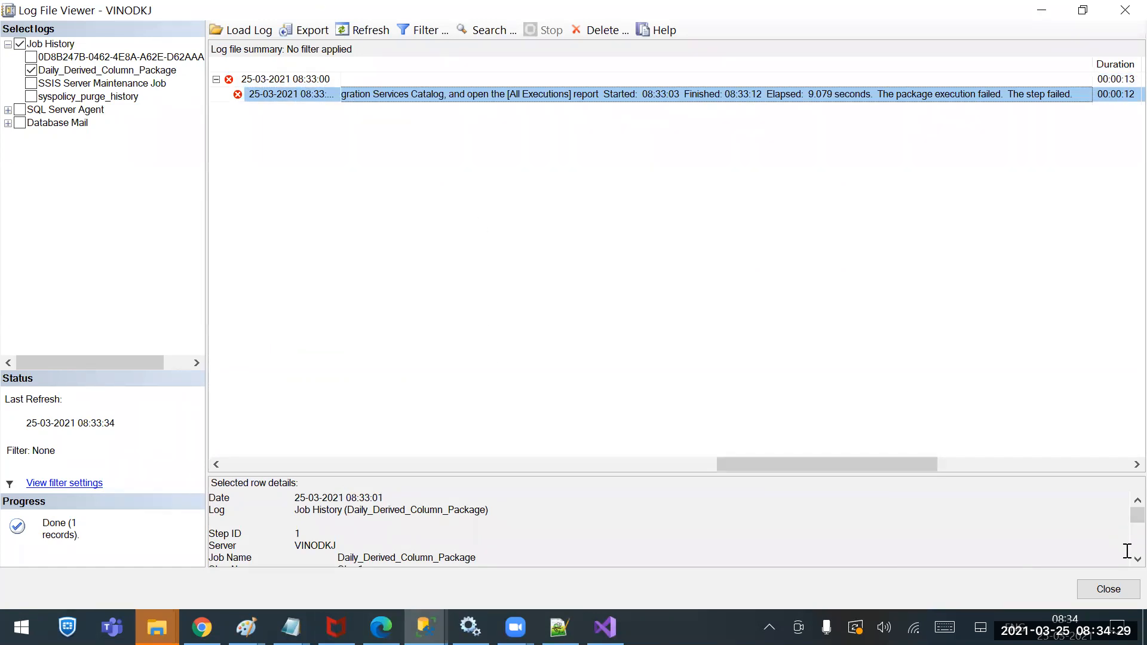
scroll(1126, 553, "down", 5)
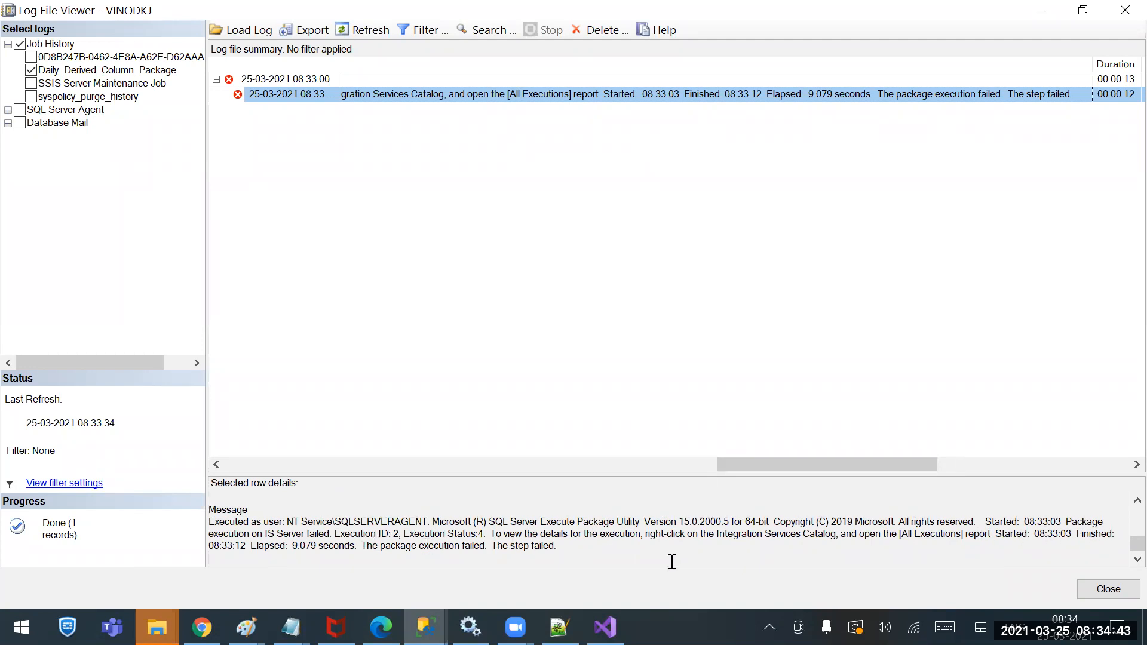
left_click(1085, 593)
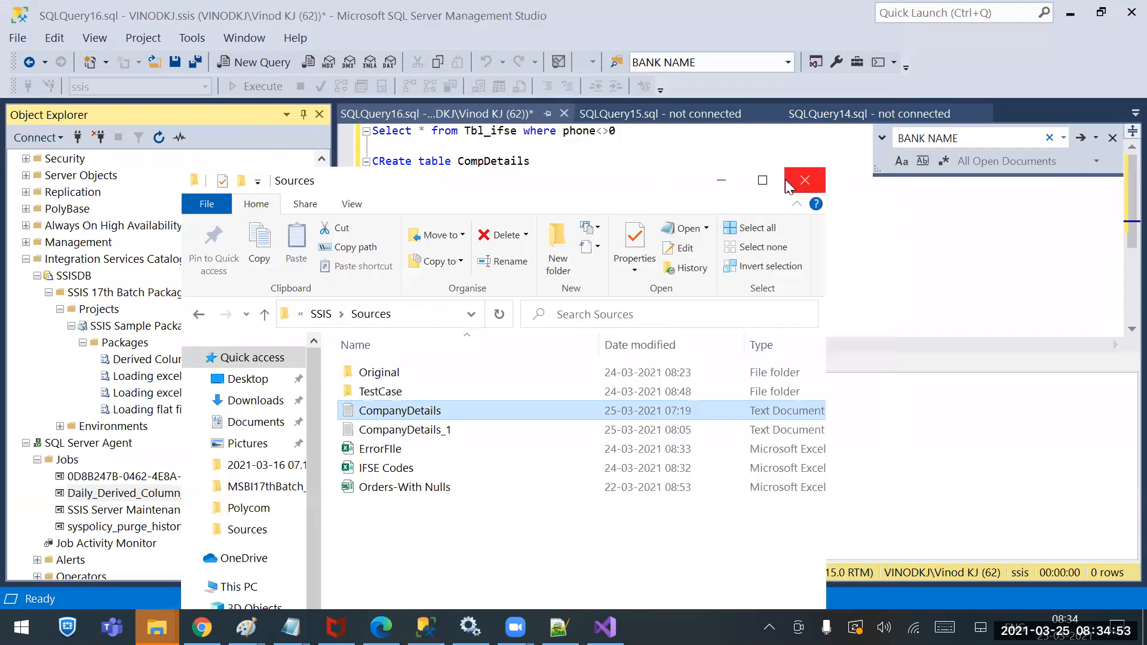
left_click(787, 180)
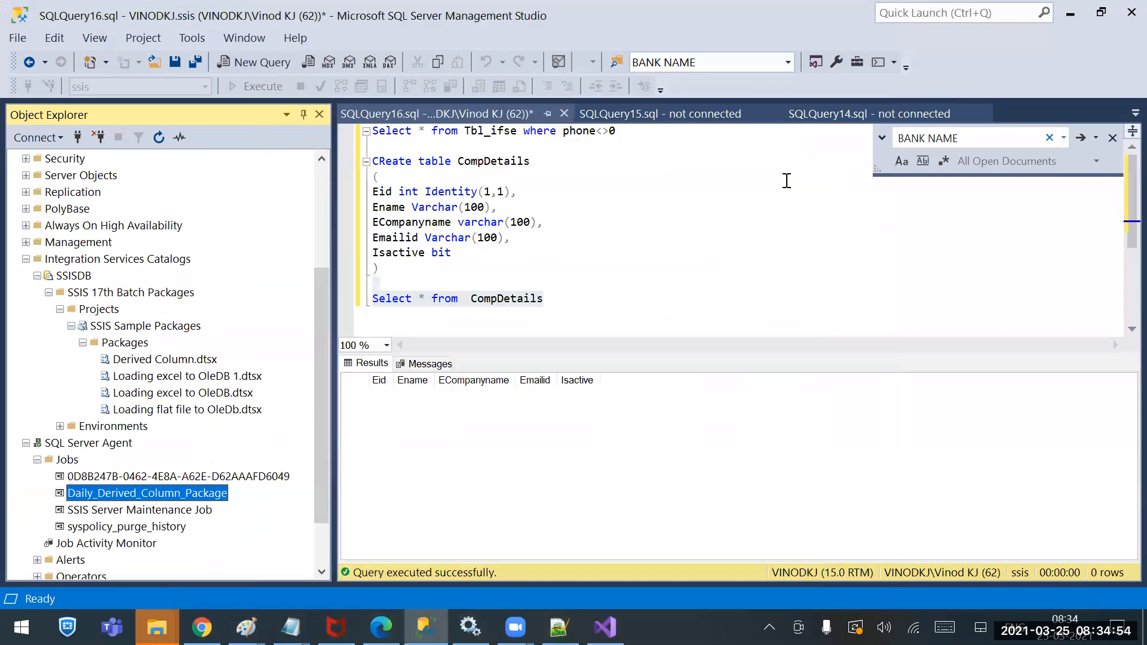
Collapse the SSIS Sample Packages and SSISDB branches and select the SSISDB catalog
left_click(71, 325)
left_click(36, 293)
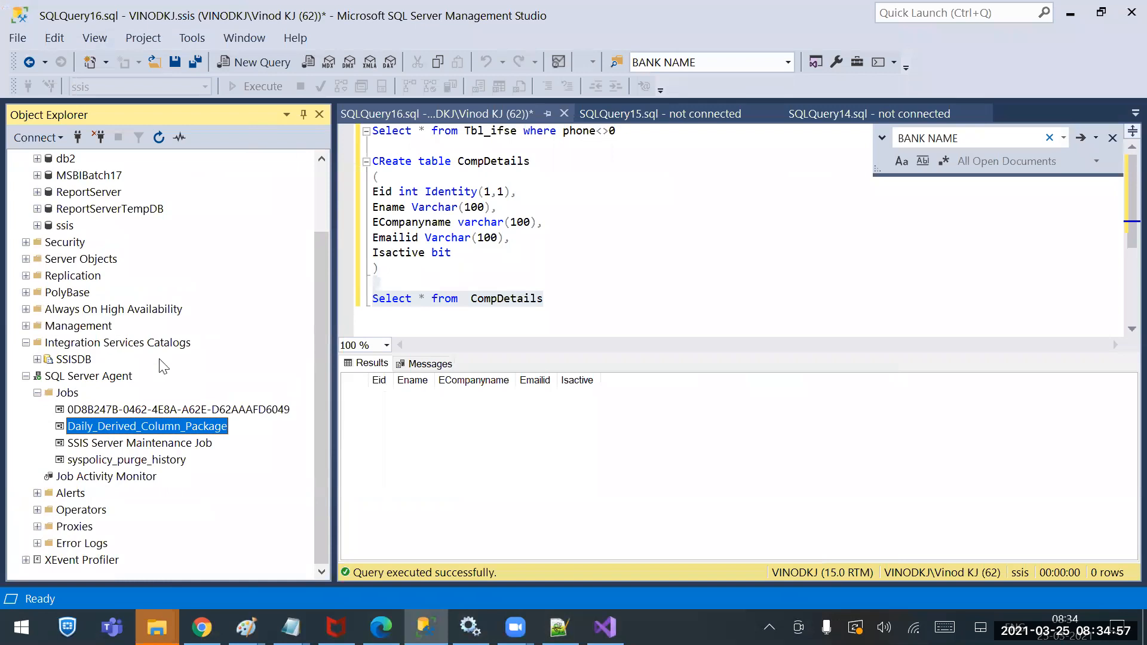
right_click(77, 344)
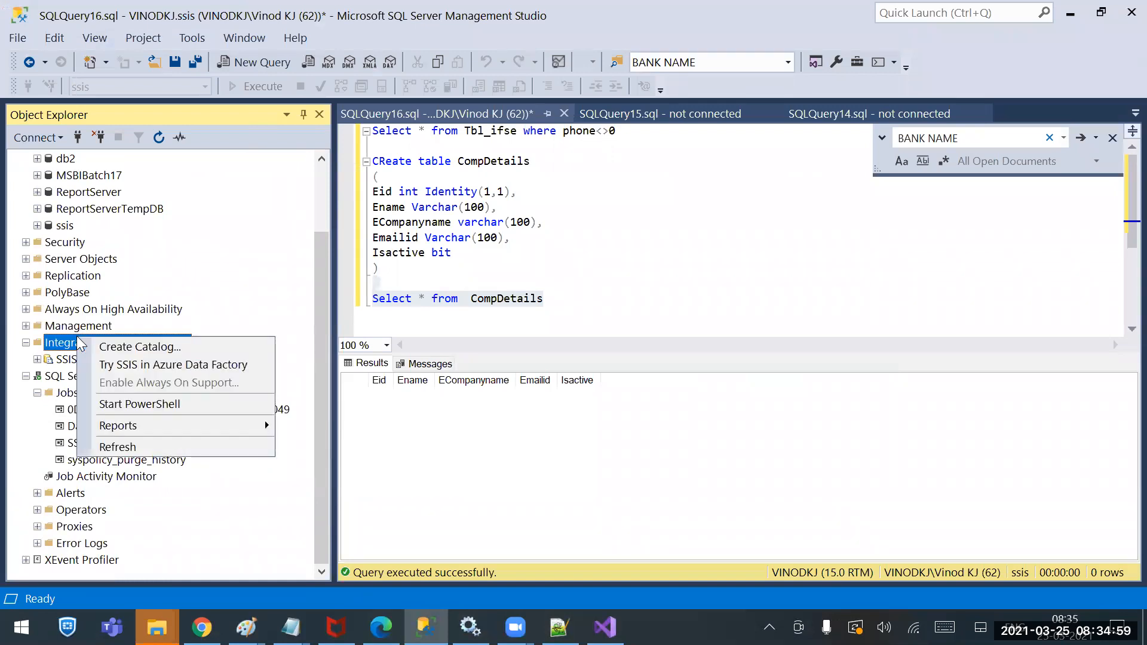
left_click(60, 344)
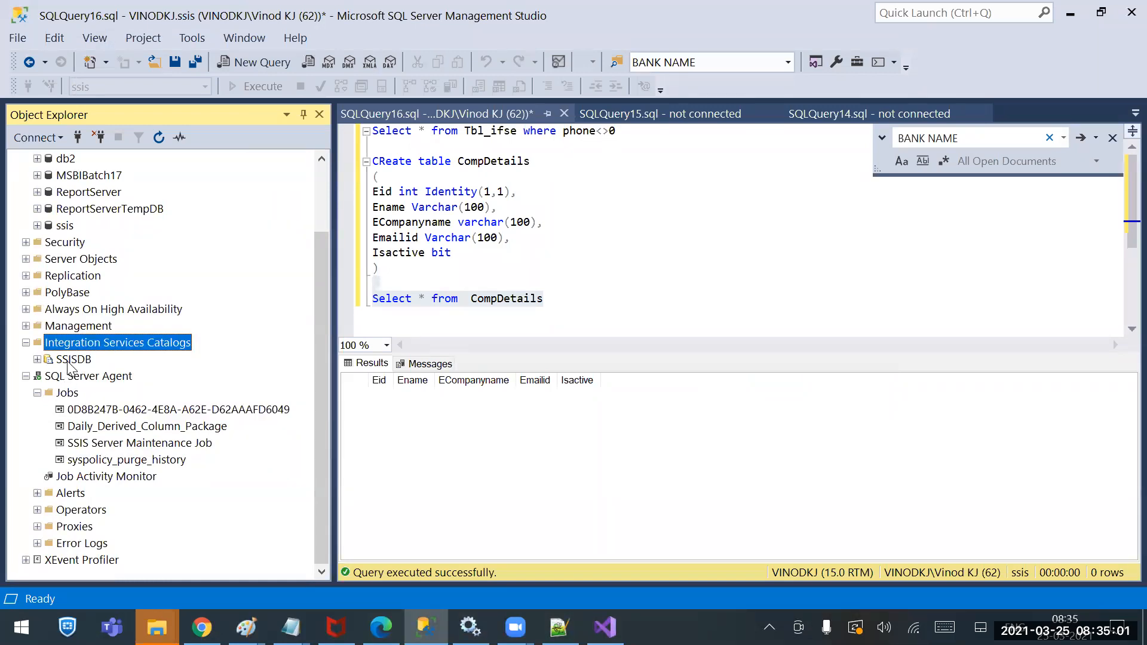
left_click(69, 361)
Open the Integration Services Dashboard from SSISDB's Standard Reports
right_click(70, 365)
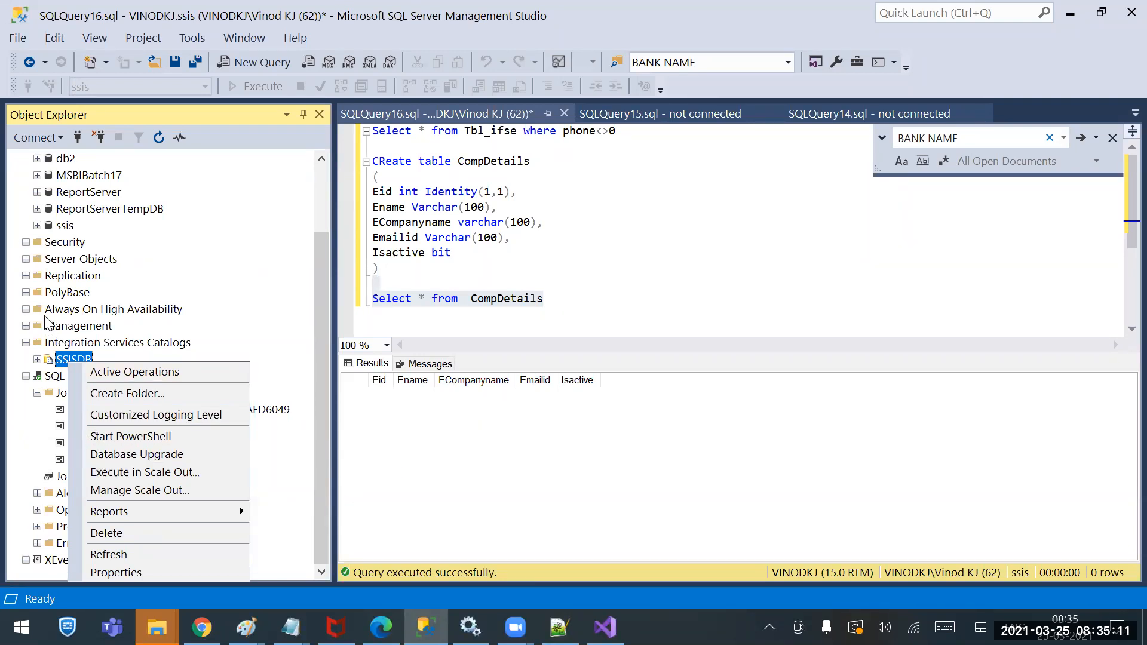
right_click(67, 356)
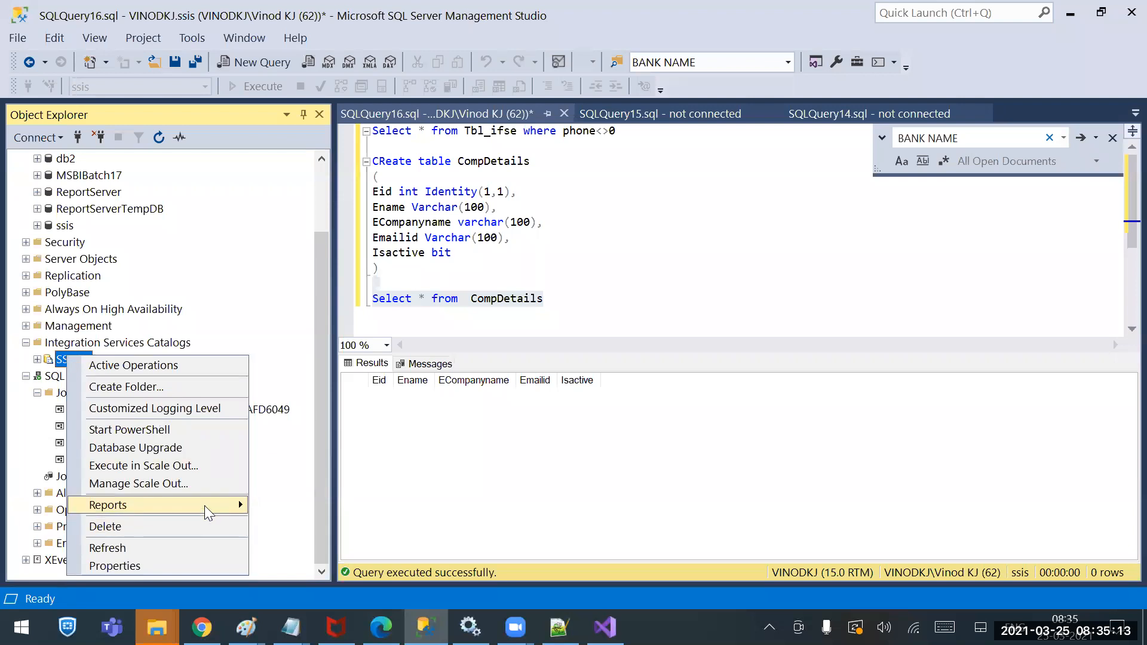
mouse_move(204, 506)
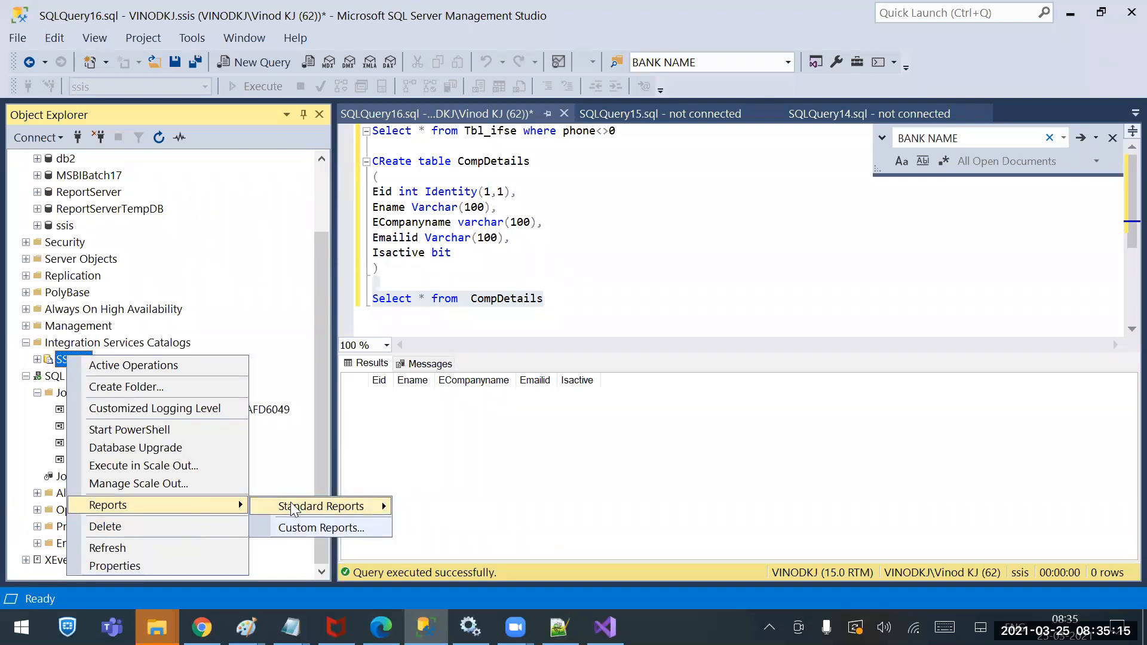
mouse_move(314, 511)
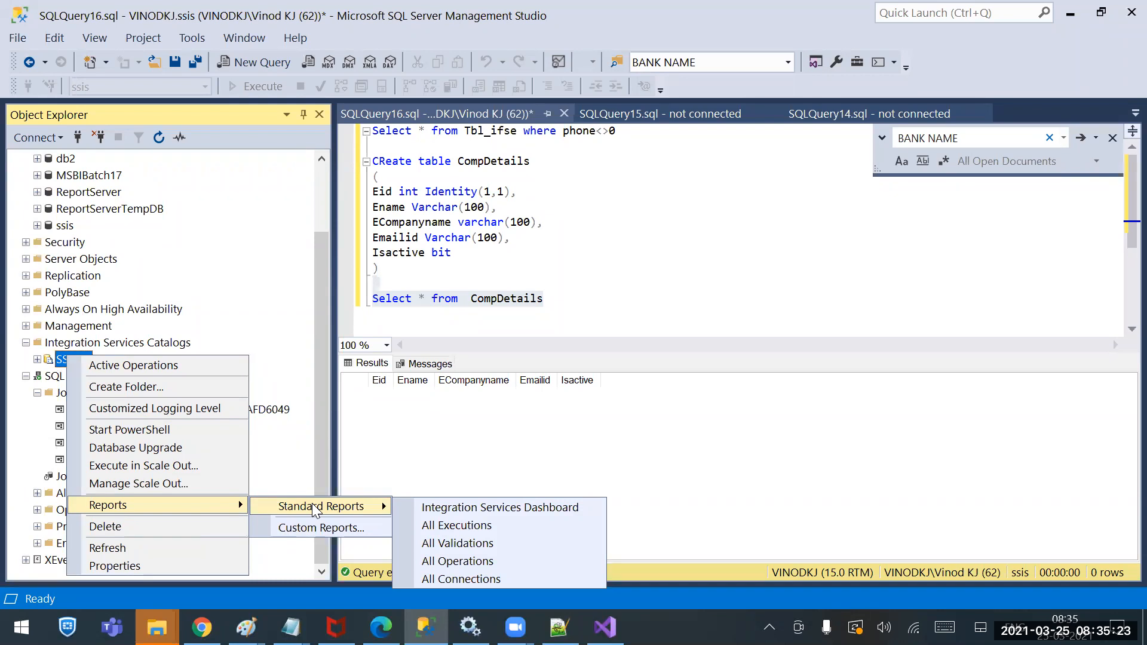
left_click(442, 508)
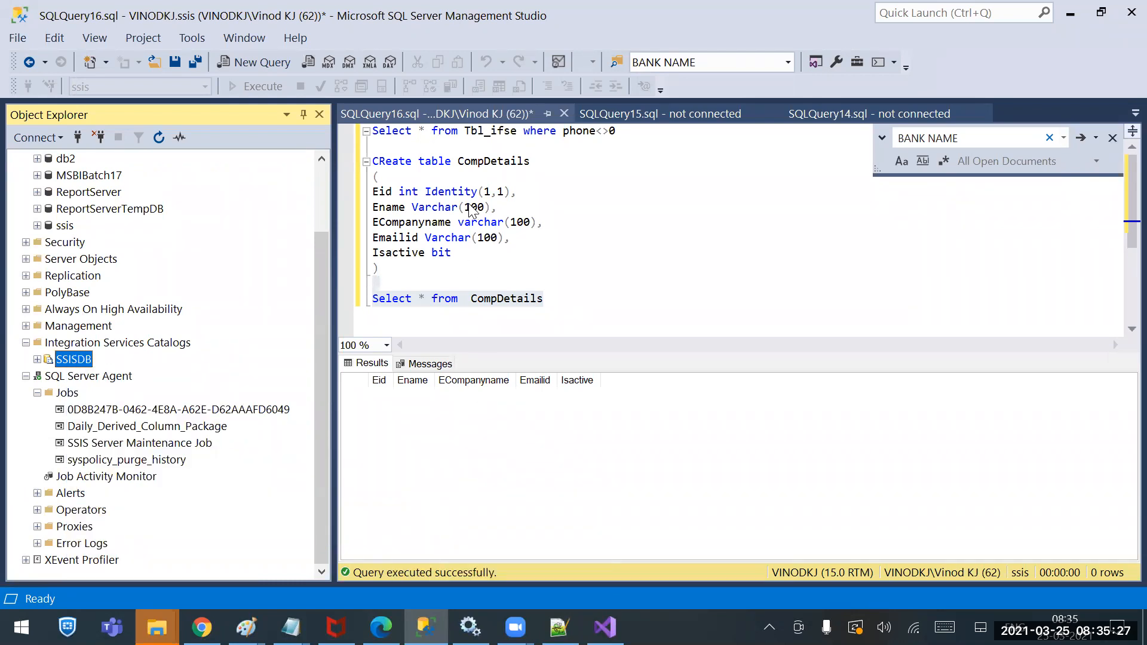
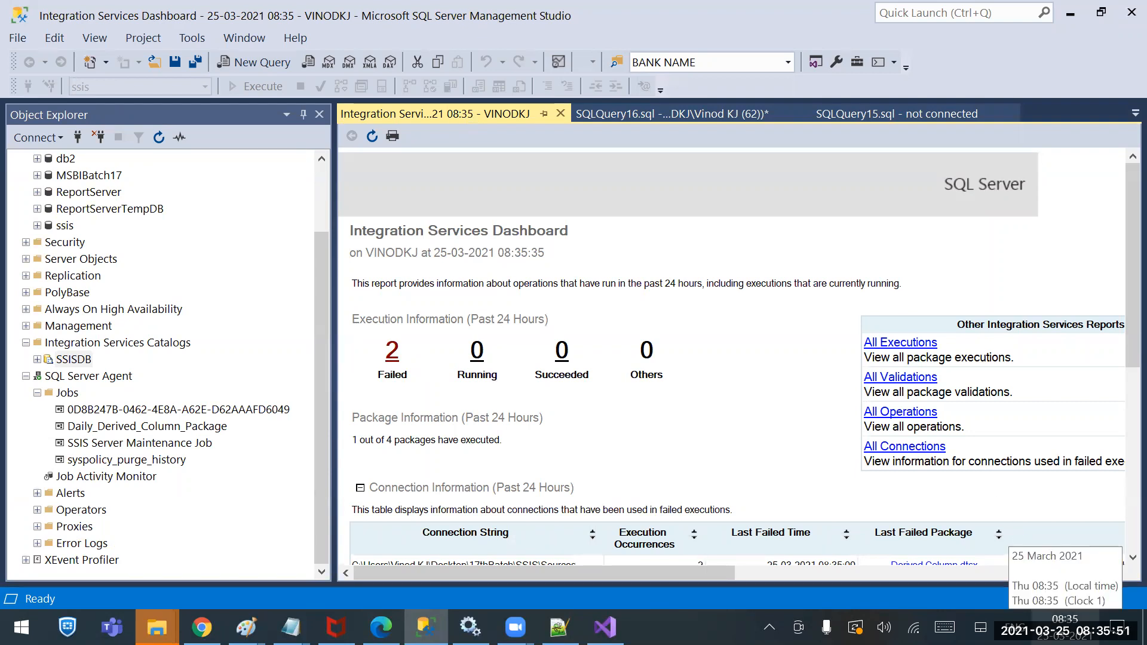
Open All Messages for the failed execution, showing errors that CompanyDetails.txt could not be opened
scroll(705, 376, "down", 2)
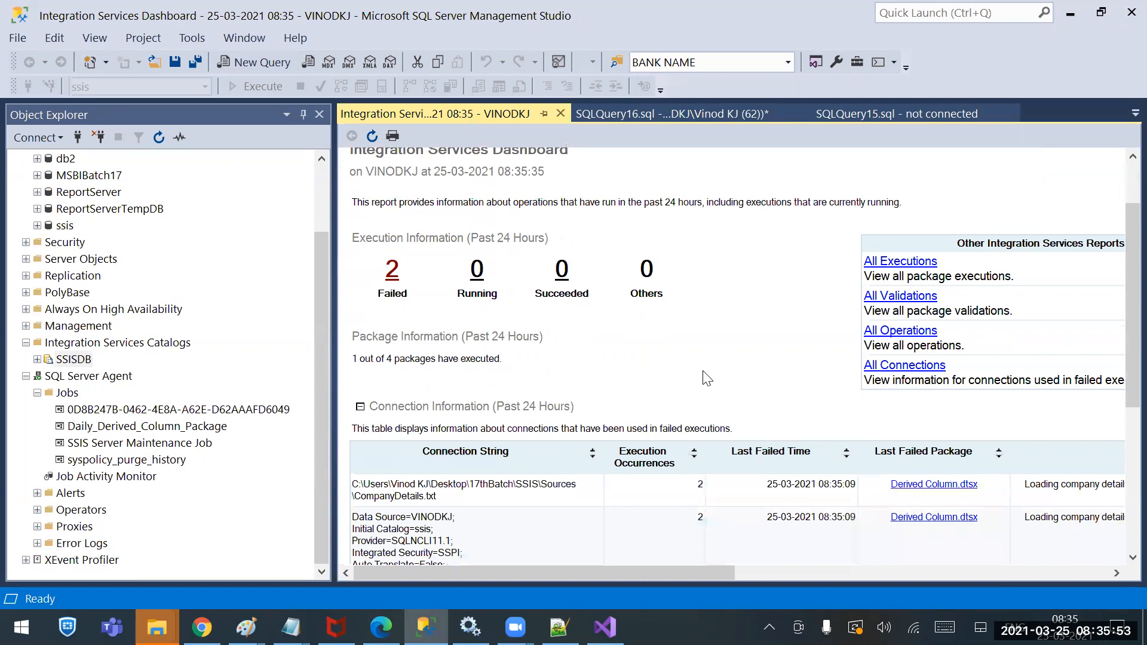
scroll(705, 376, "down", 7)
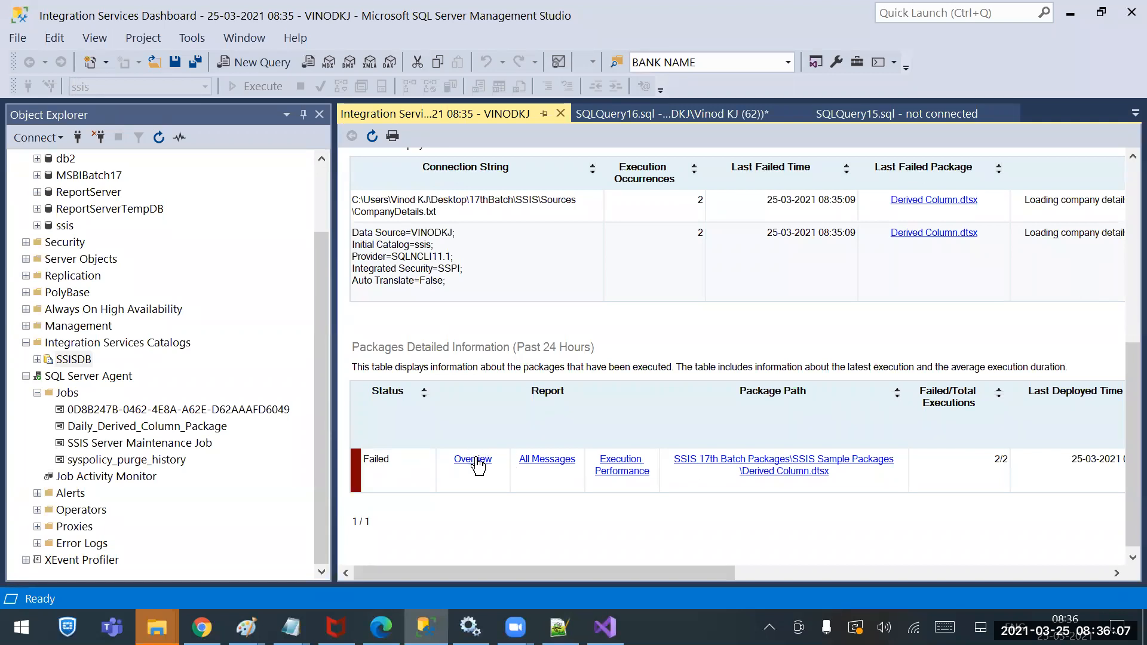
left_click(540, 460)
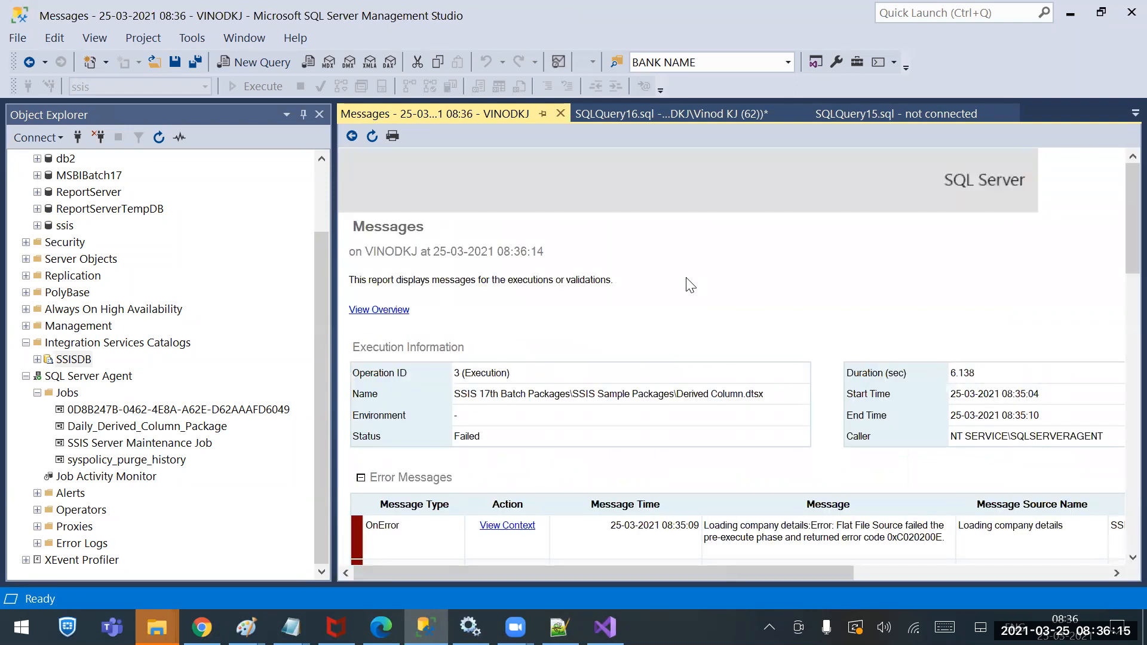
scroll(672, 353, "down", 4)
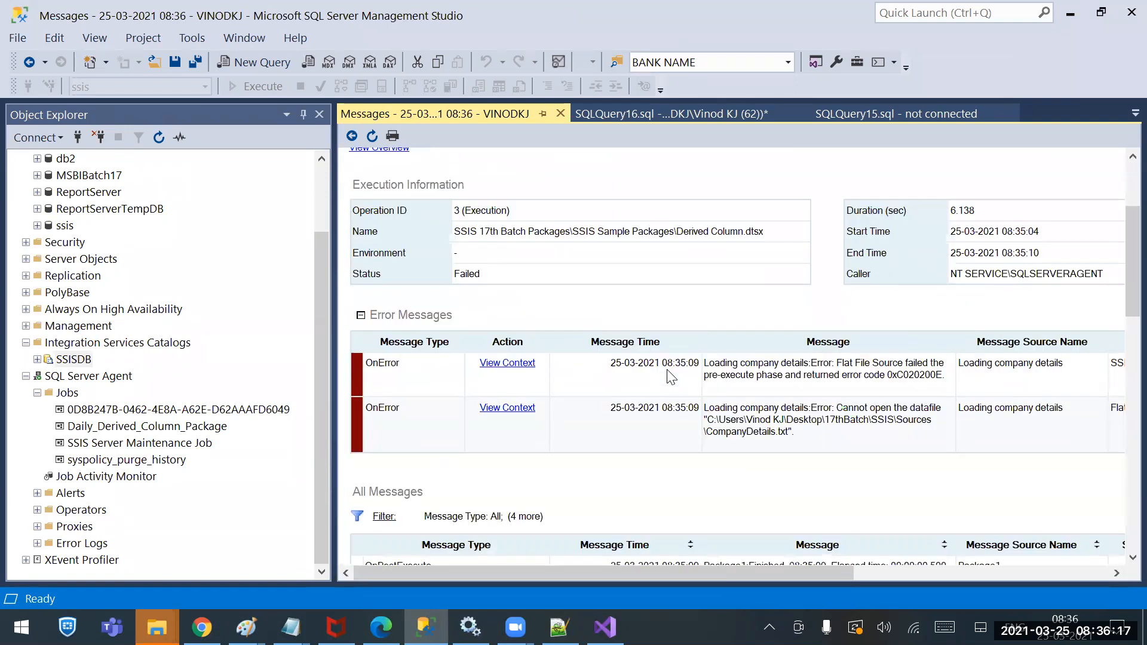
scroll(672, 376, "down", 1)
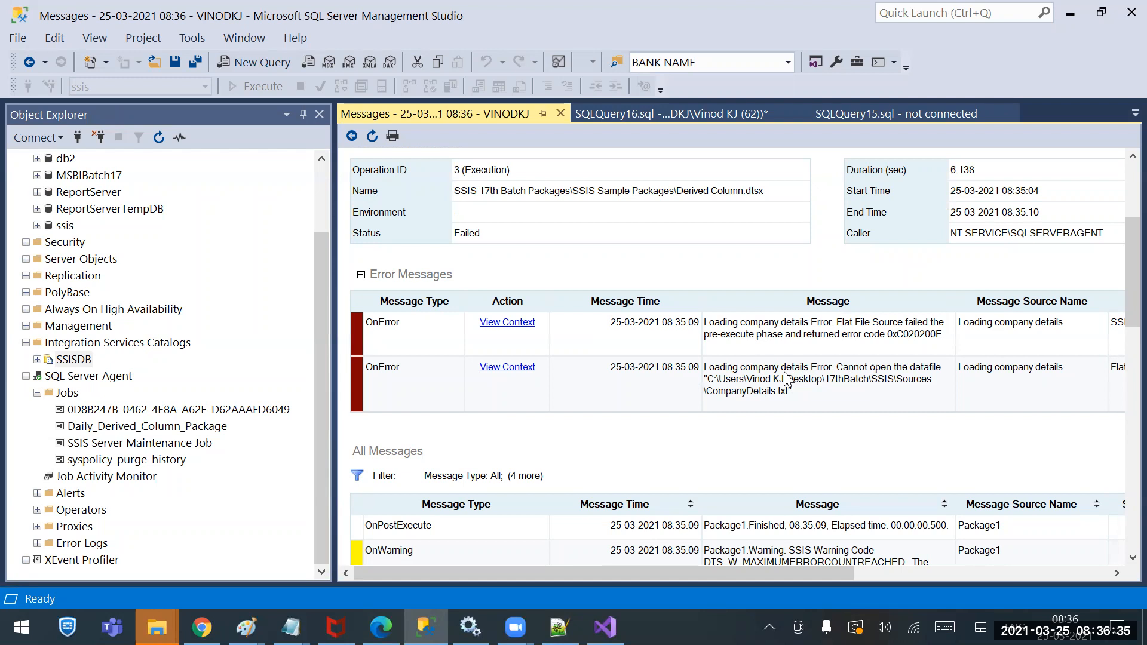
Run Derived Column.dtsx in Visual Studio, where it succeeds and passes 6 rows to OLE DB Destination
scroll(780, 332, "down", 2)
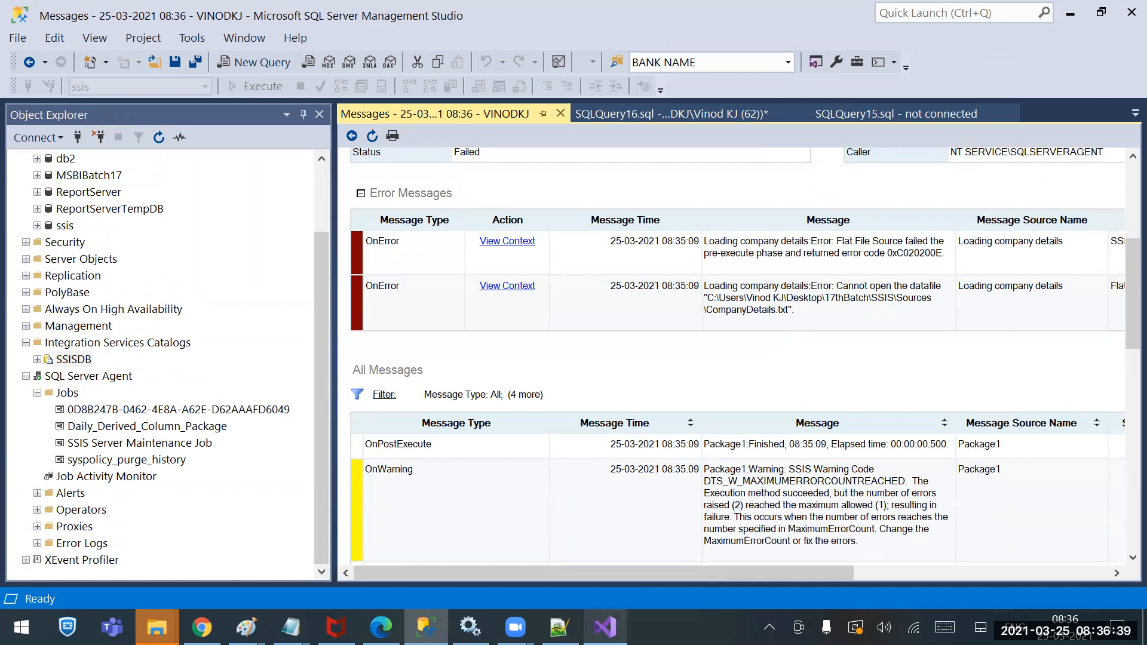
left_click(605, 627)
left_click(450, 43)
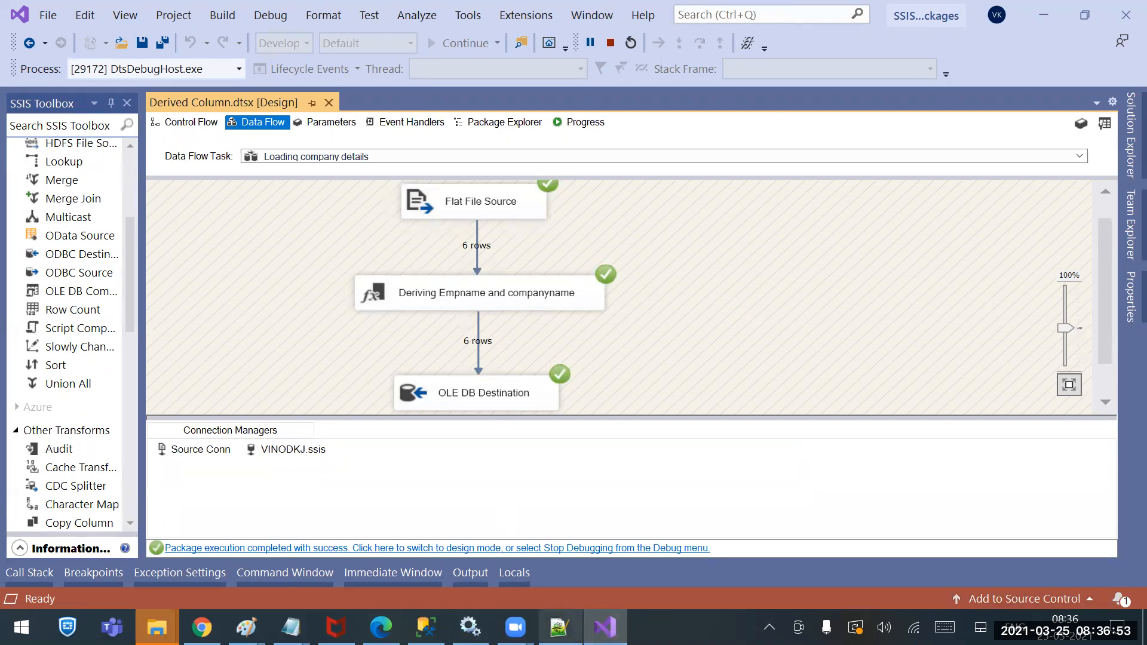
Return to Management Studio's messages reporting that CompanyDetails.txt could not be opened
left_click(425, 627)
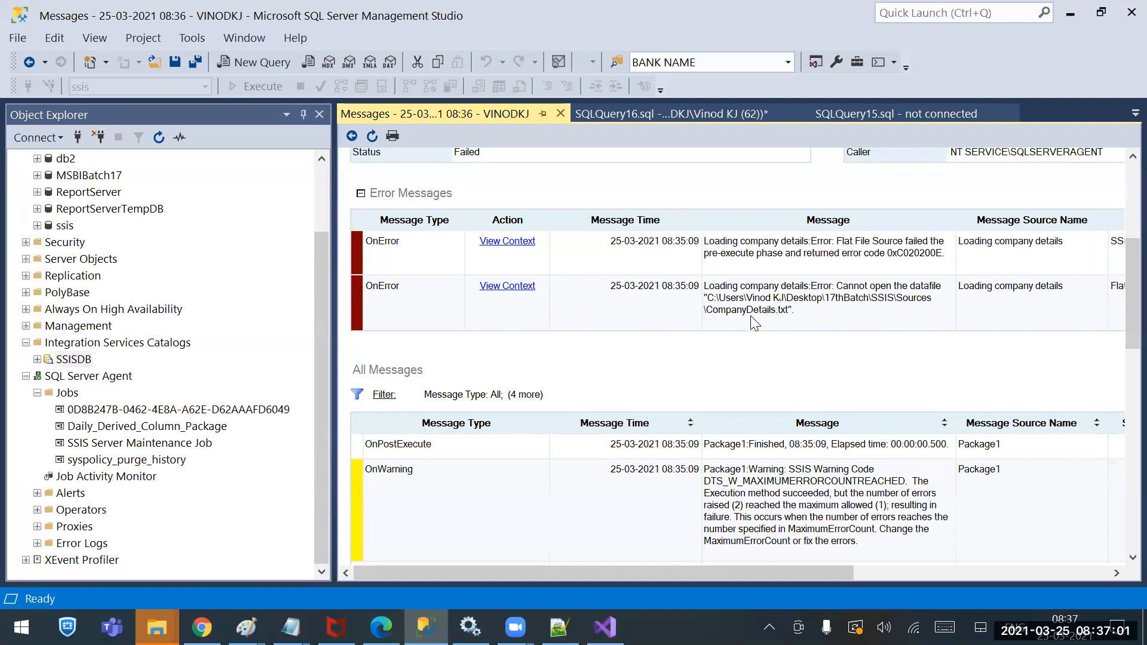
Open the Sources folder from File Explorer's jump list and check the CompanyDetails file
right_click(157, 626)
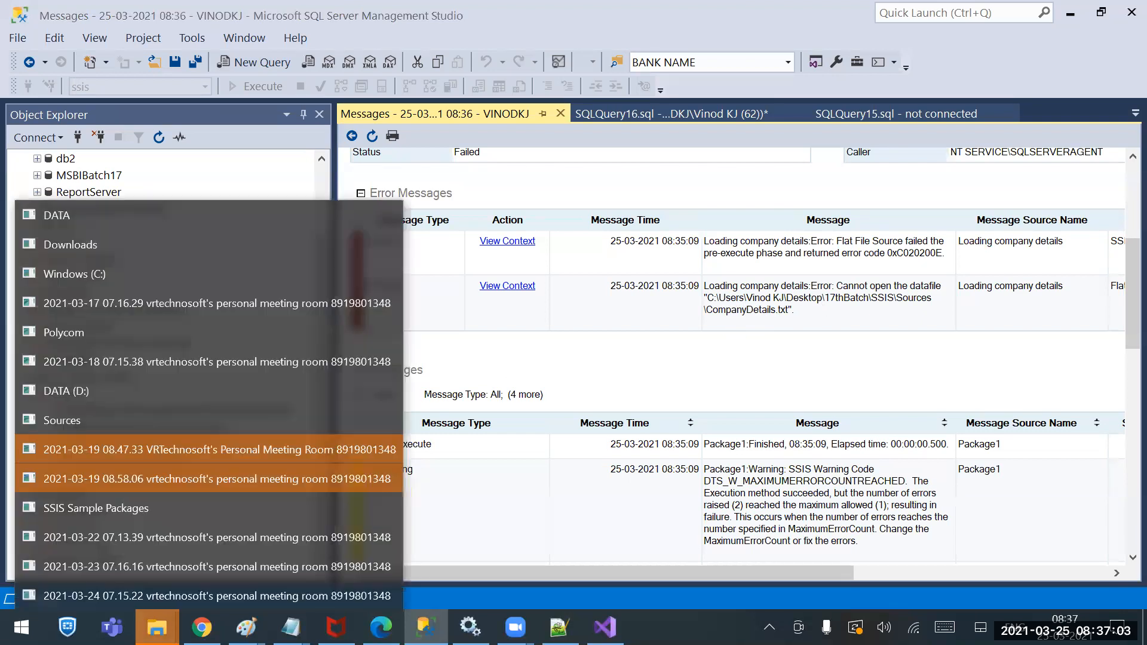
left_click(89, 420)
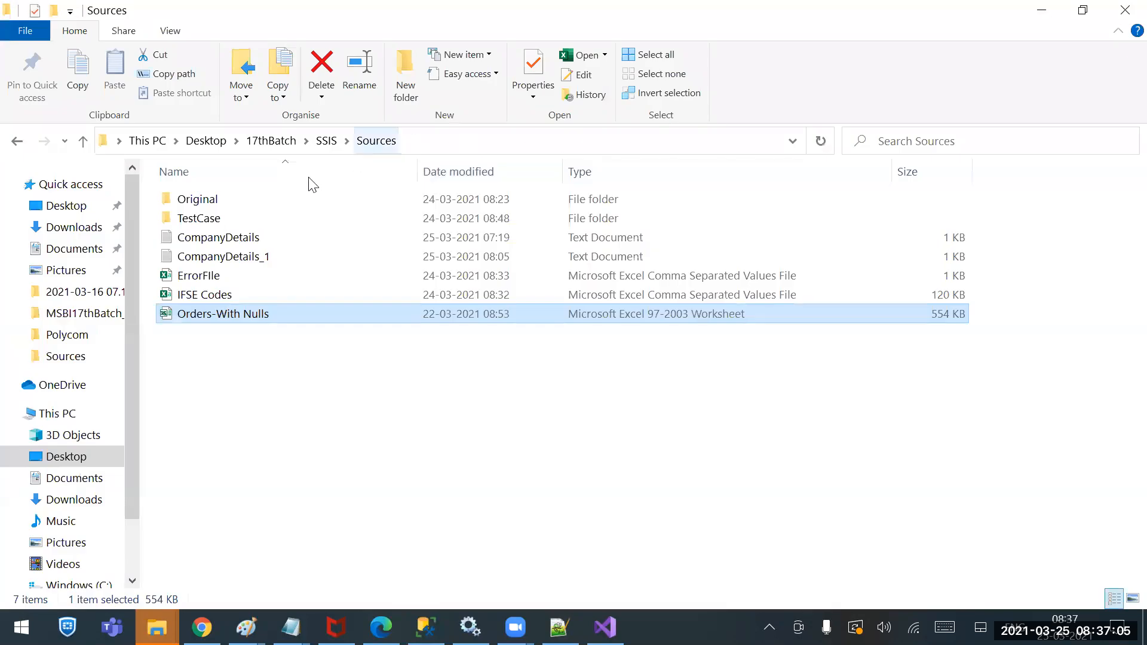
left_click(232, 239)
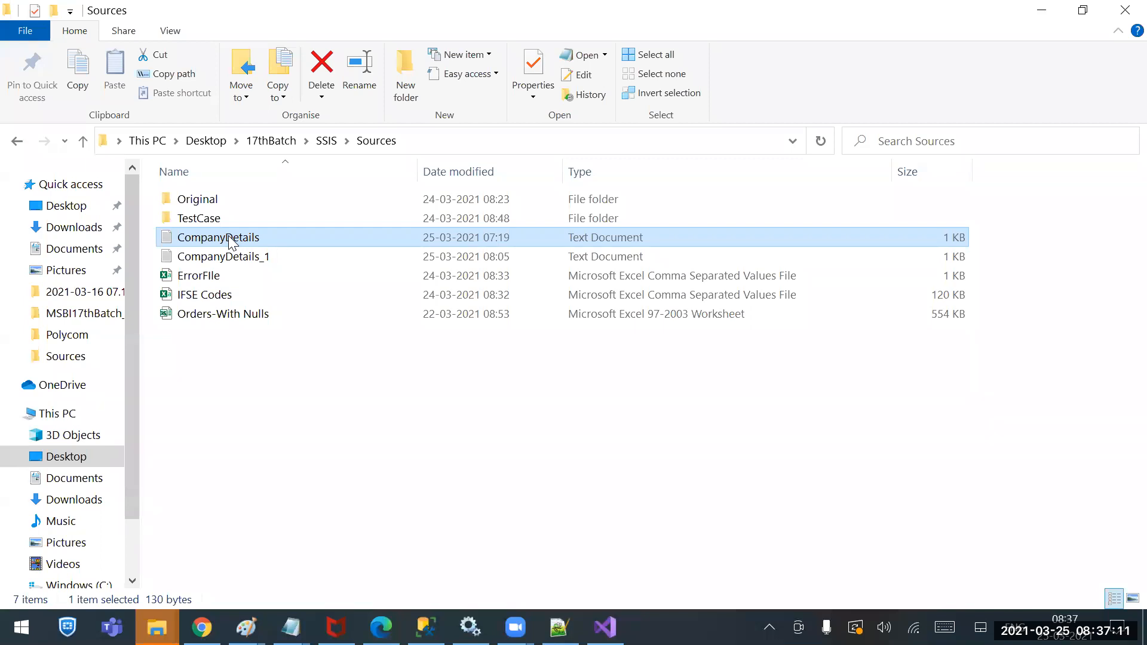
left_click(335, 144)
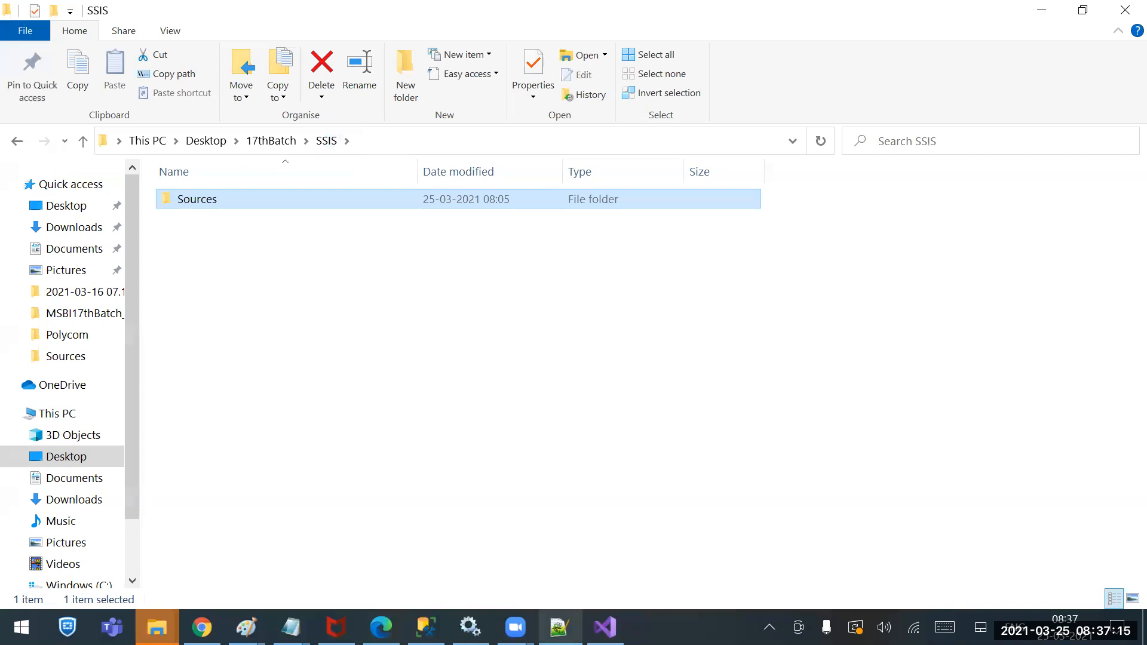
left_click(426, 628)
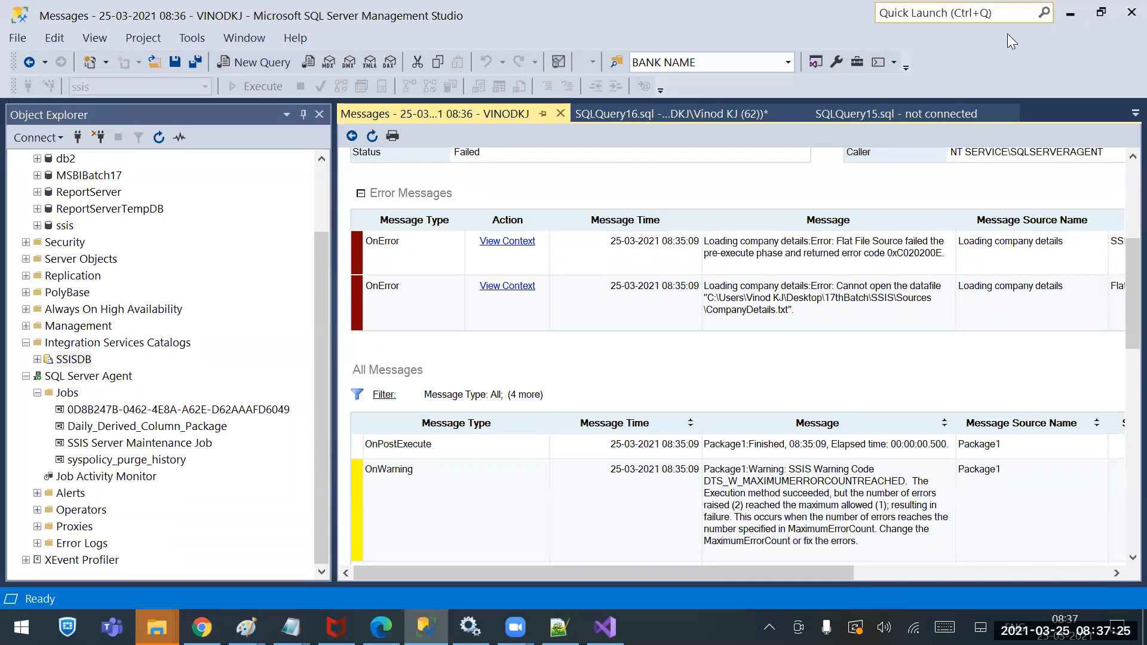
Recheck CompanyDetails in Sources, then navigate up through SSIS and 17thBatch to the Desktop
left_click(1070, 13)
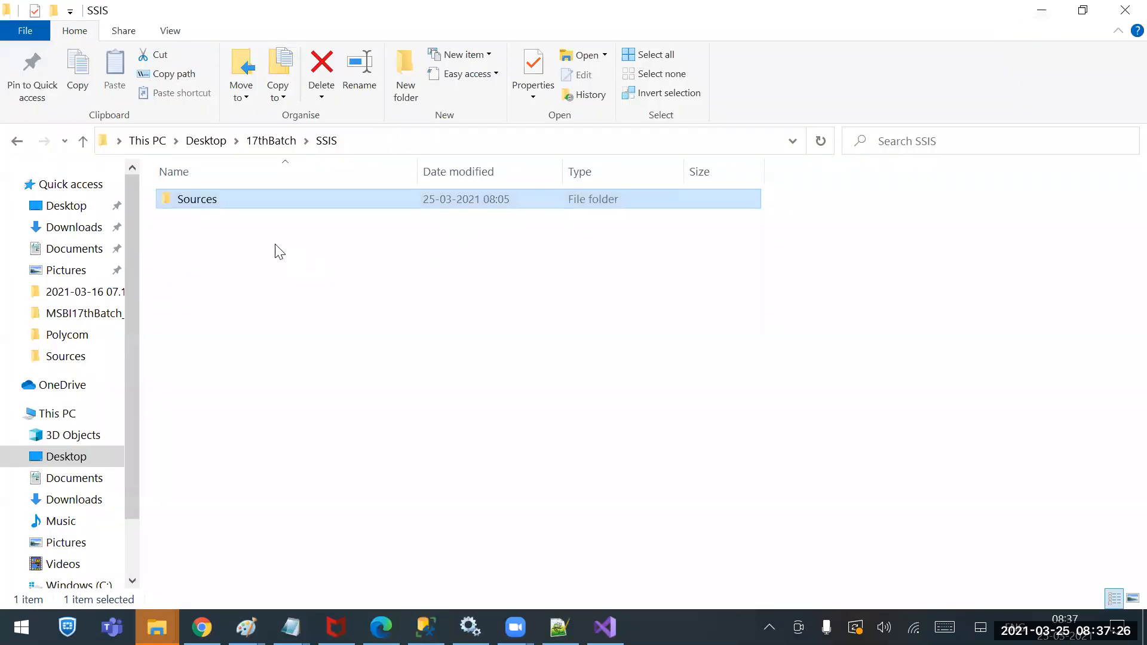
double_click(187, 207)
left_click(215, 242)
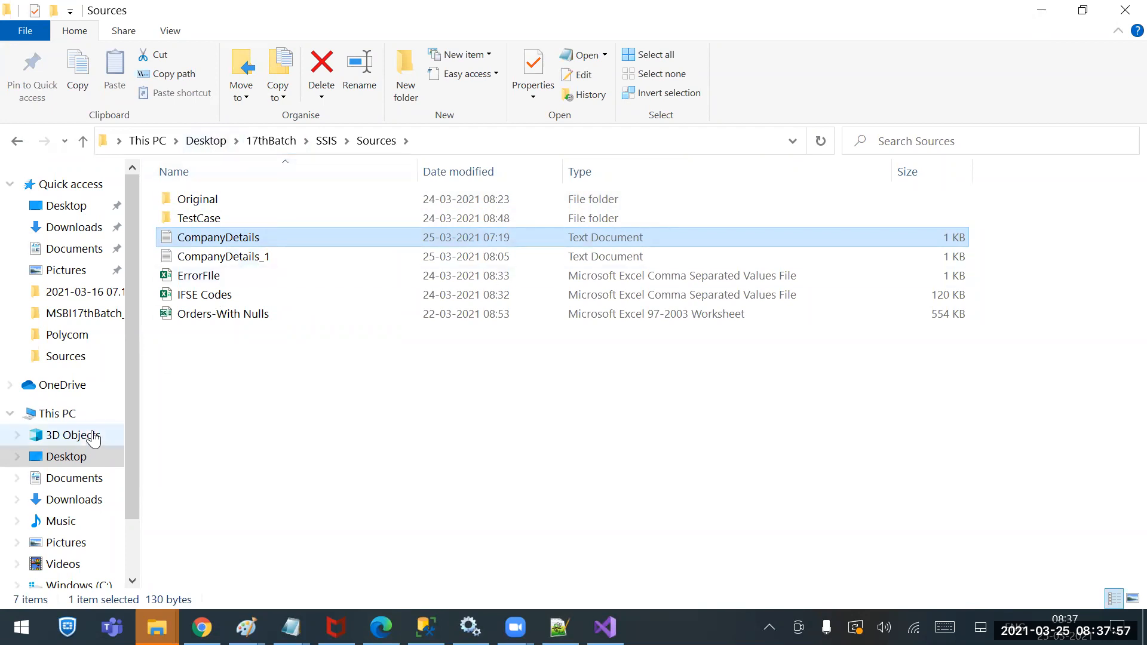
left_click(327, 143)
left_click(258, 144)
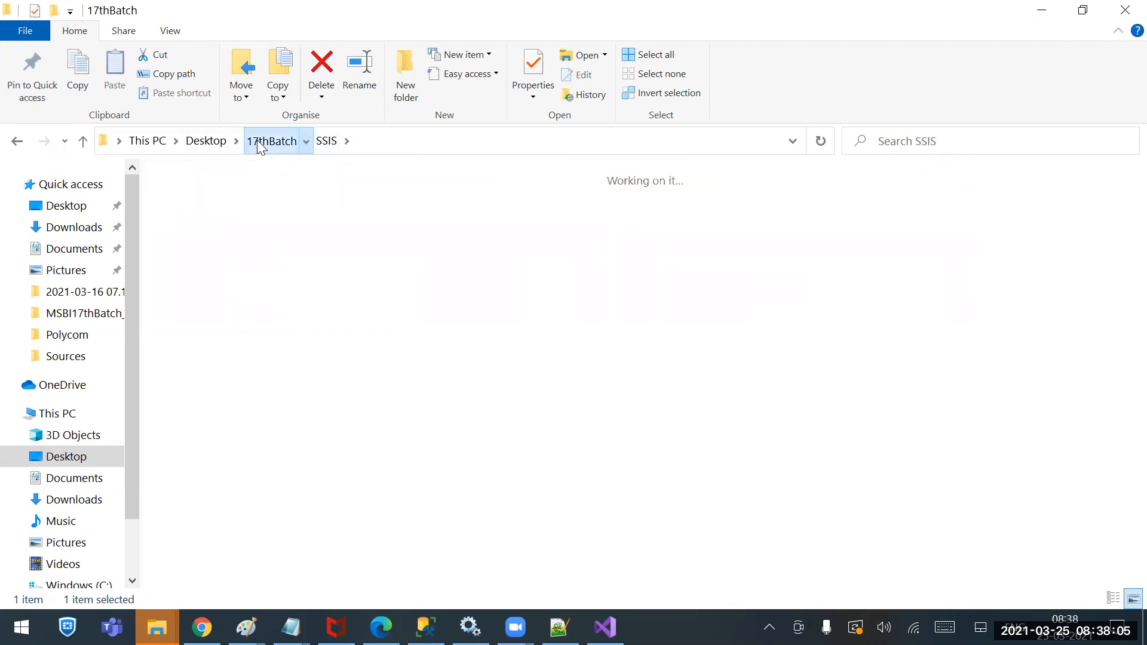
left_click(206, 141)
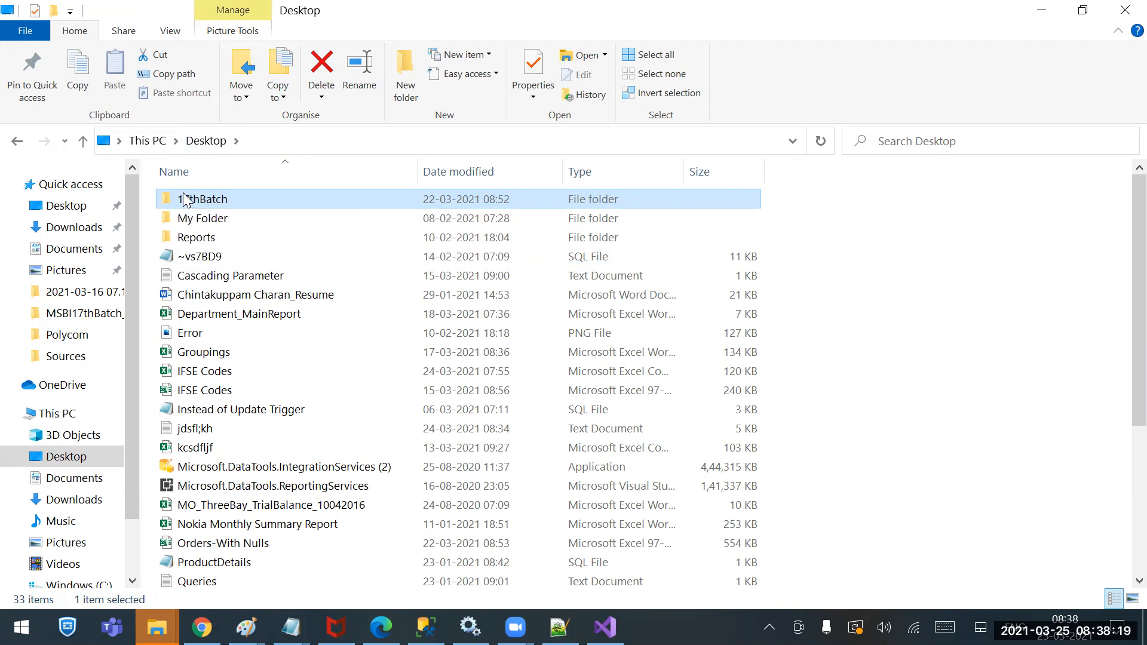
Open the permissions editor on the 17thBatch folder's Security tab
right_click(184, 198)
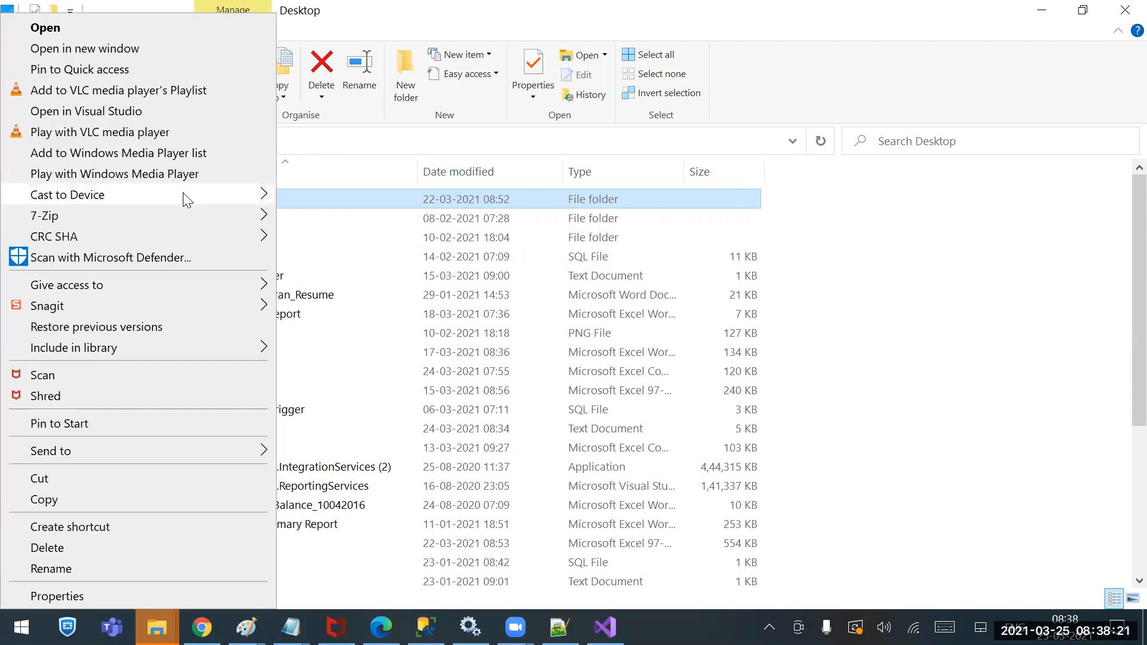
mouse_move(183, 193)
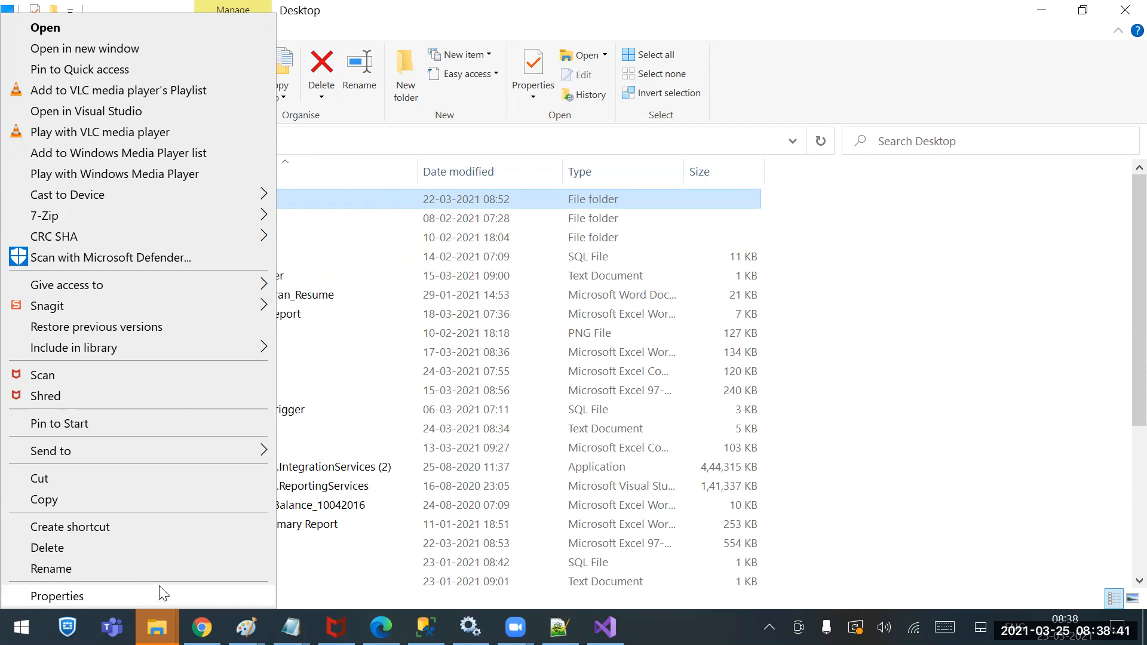
left_click(105, 596)
left_click(308, 204)
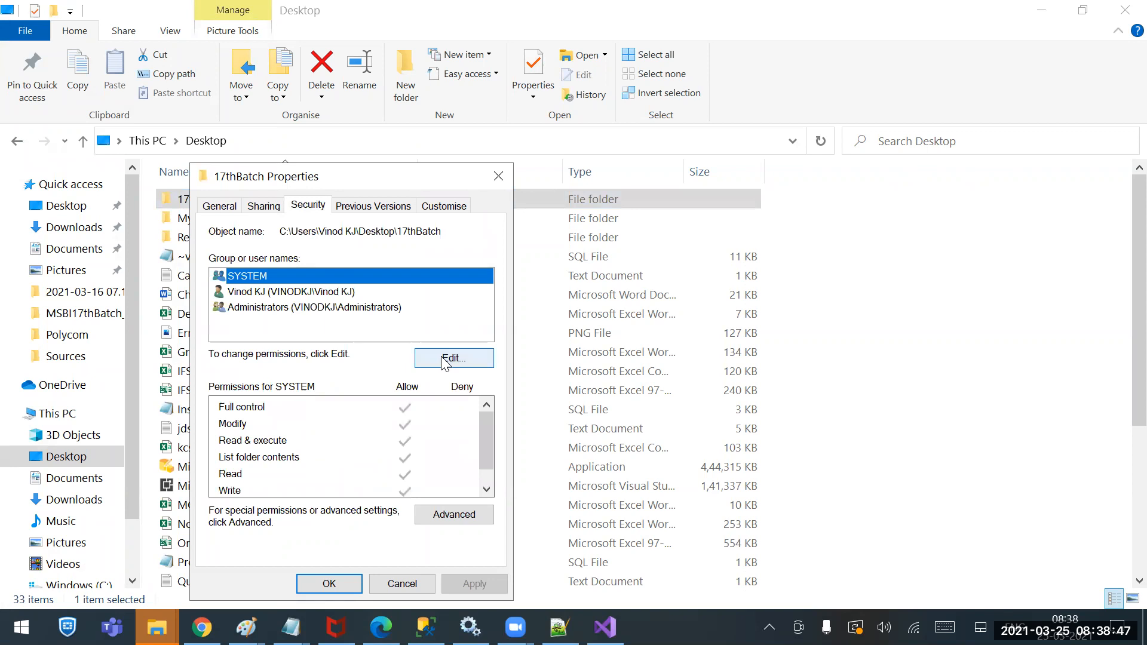
left_click(450, 360)
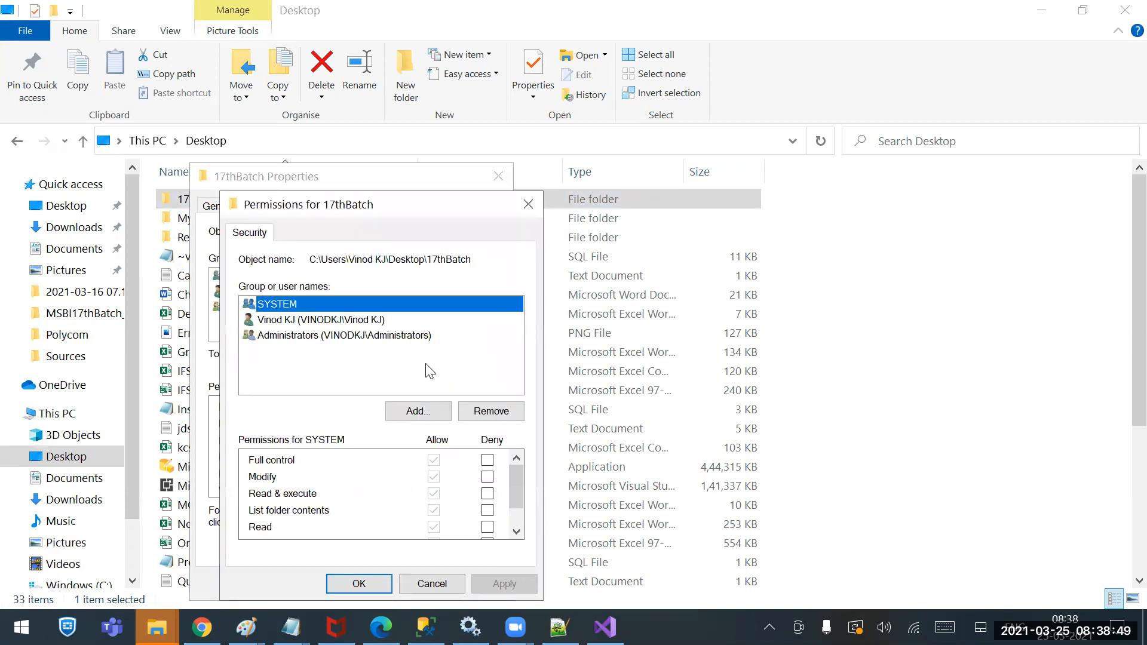
Add the Everyone group with Full control allowed and apply the change
left_click(410, 413)
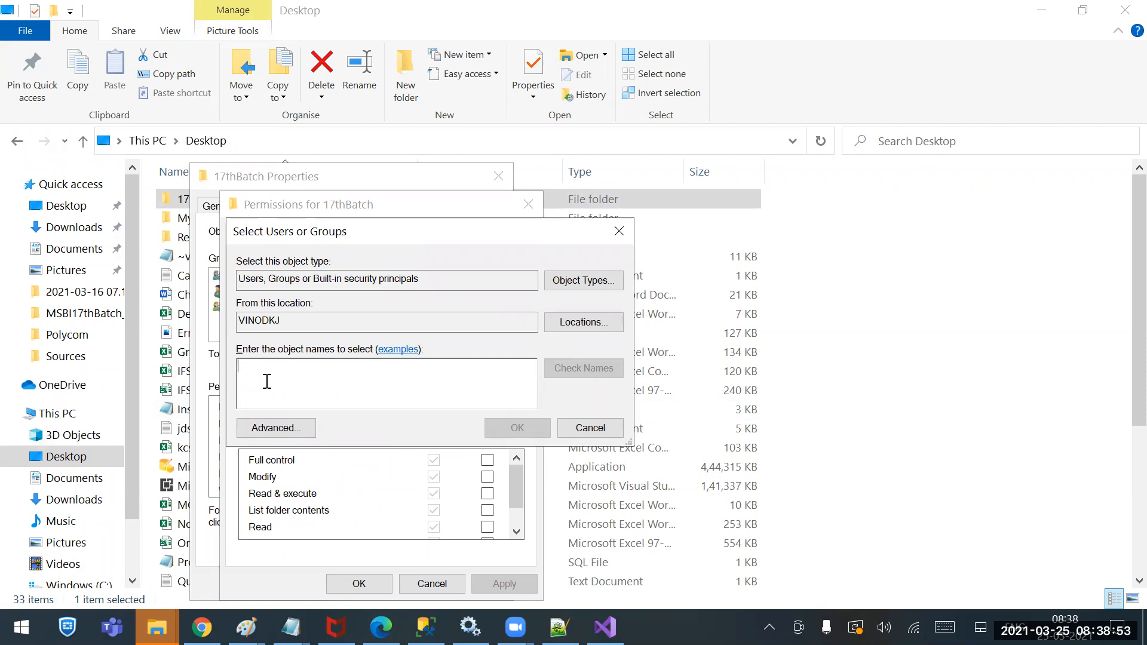
type("ever")
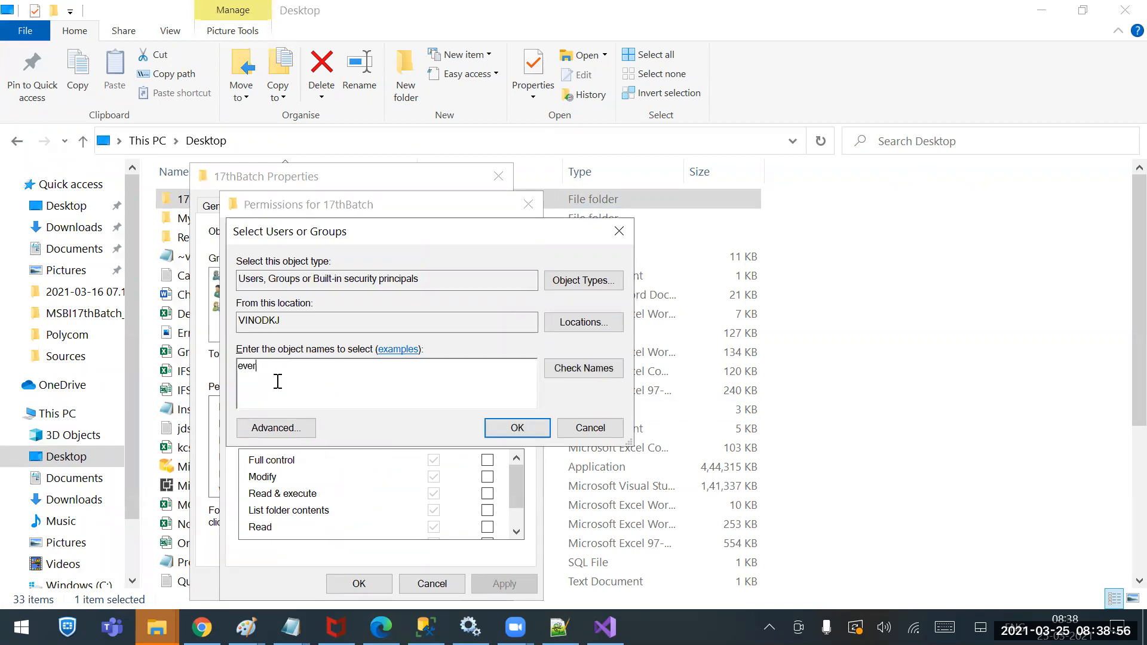
left_click(570, 369)
left_click_drag(297, 369, 195, 358)
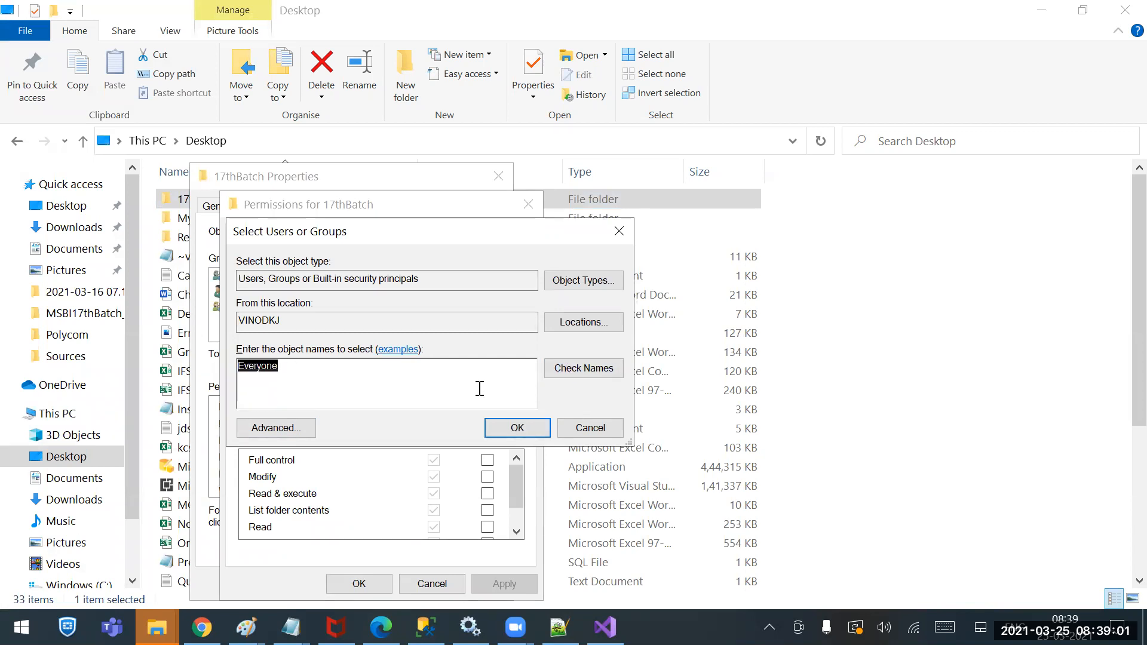
left_click(511, 428)
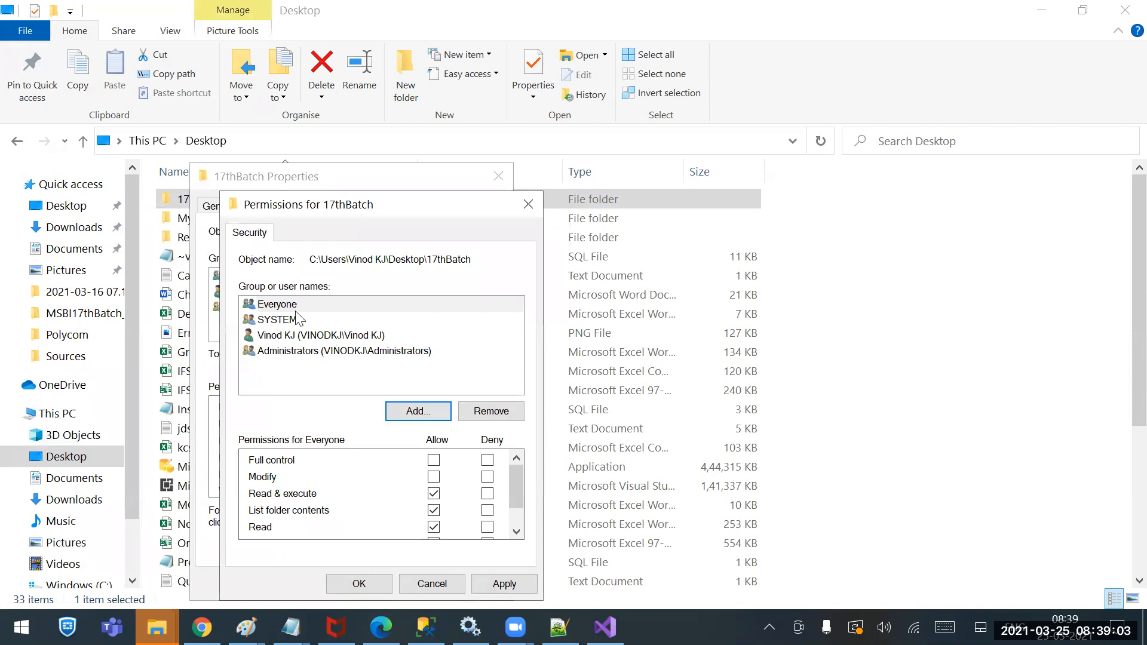
left_click(433, 462)
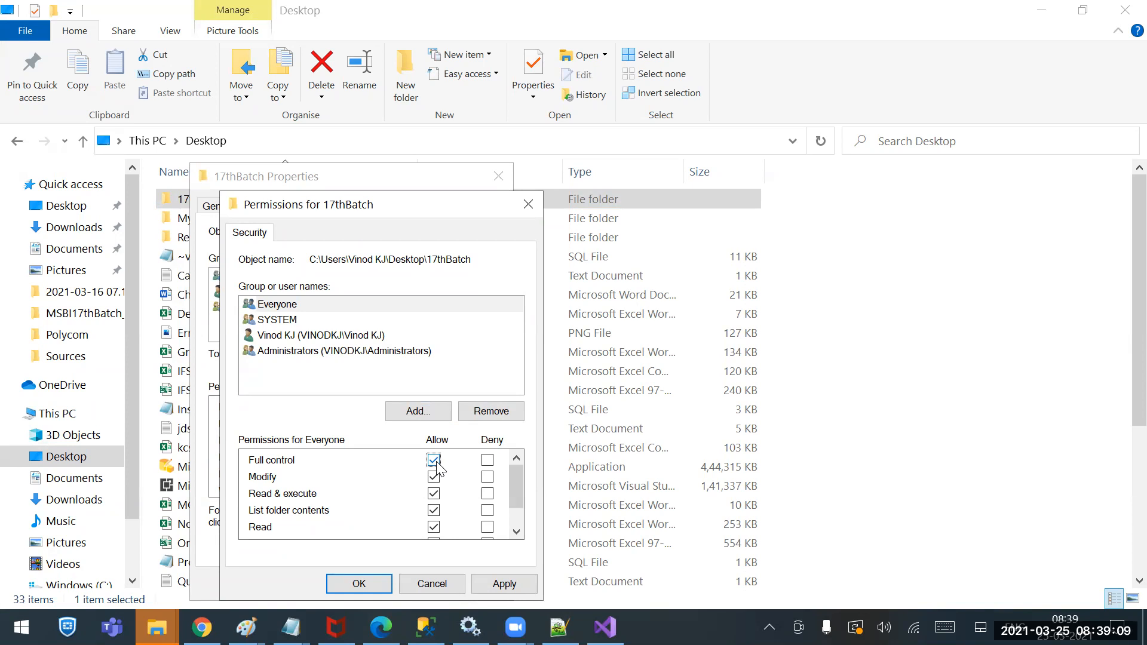
left_click(503, 584)
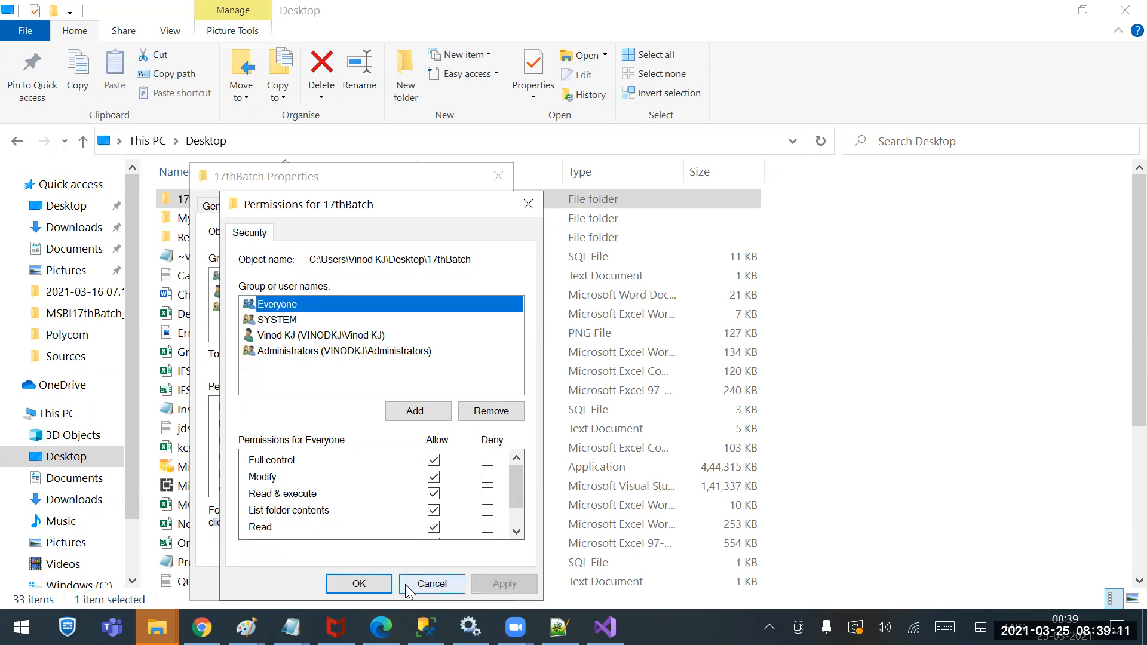
left_click(359, 584)
left_click(330, 583)
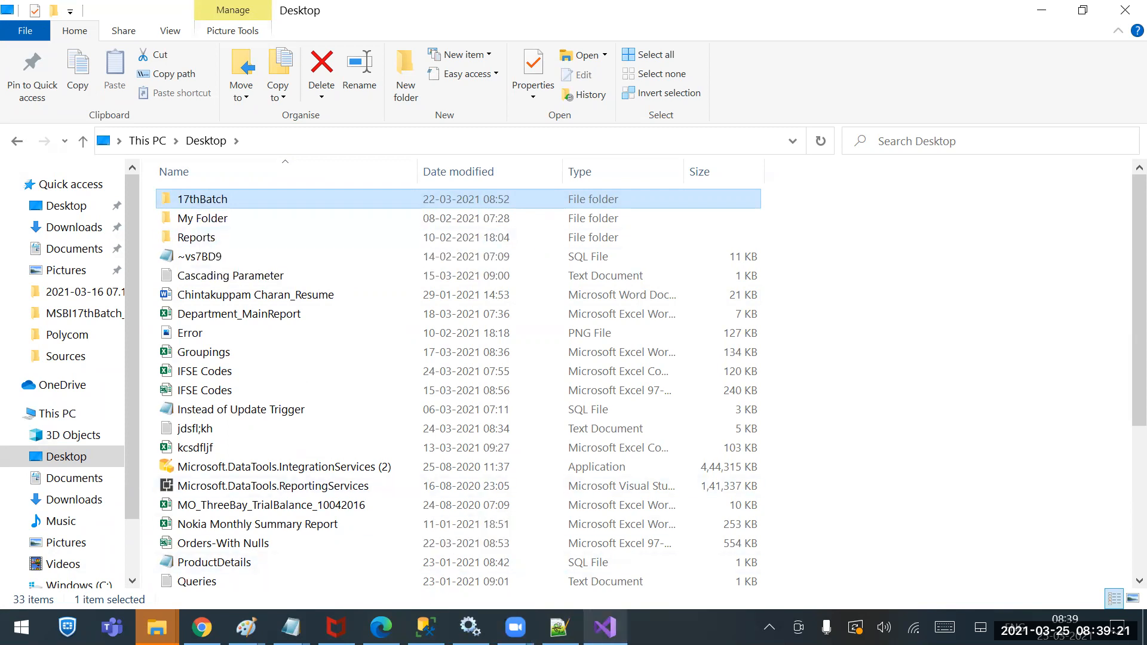
Restore and run 'truncate table CompDetails' in SQLQuery16.sql to empty the table
left_click(604, 626)
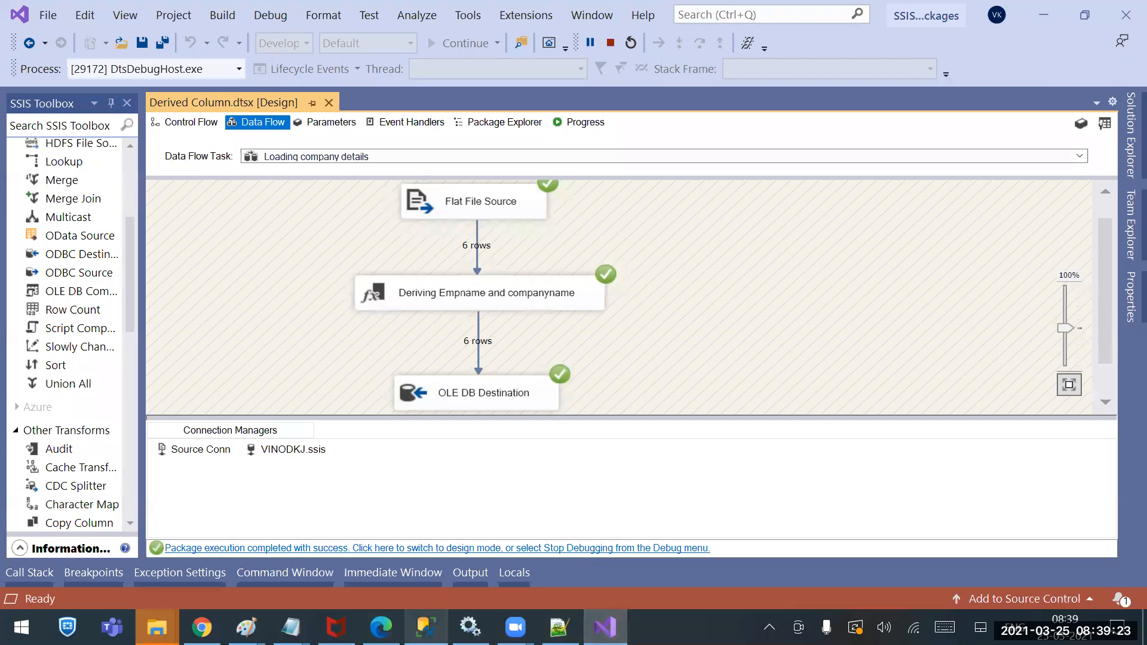
left_click(425, 627)
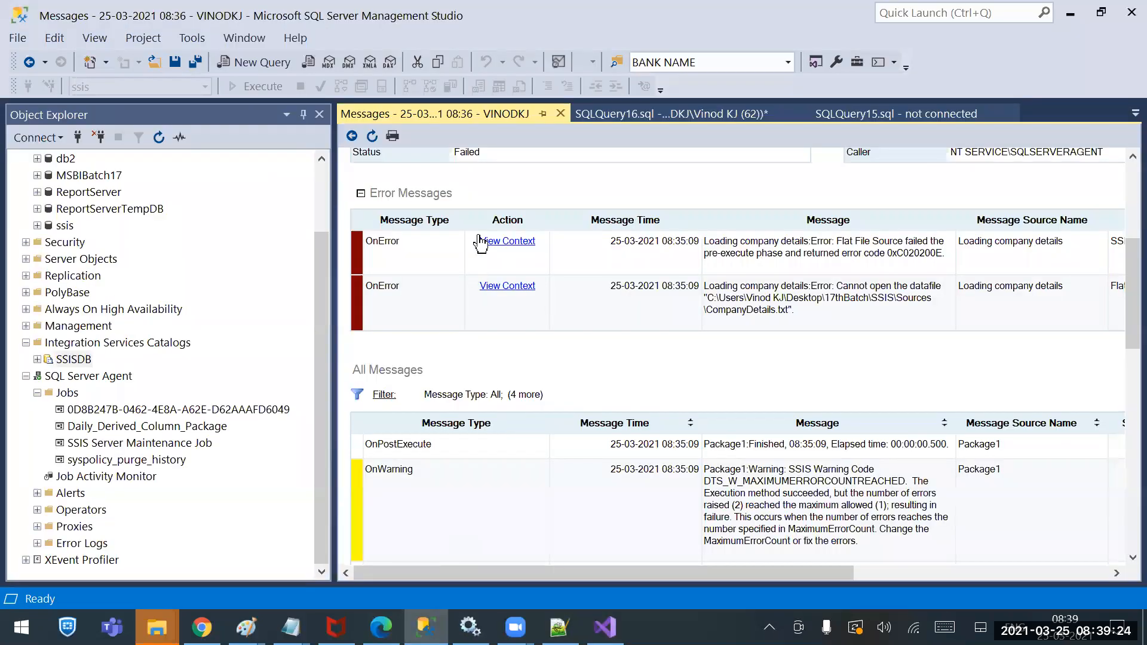
left_click(657, 116)
left_click(531, 306)
key("ctrl+z")
key("ctrl+z")
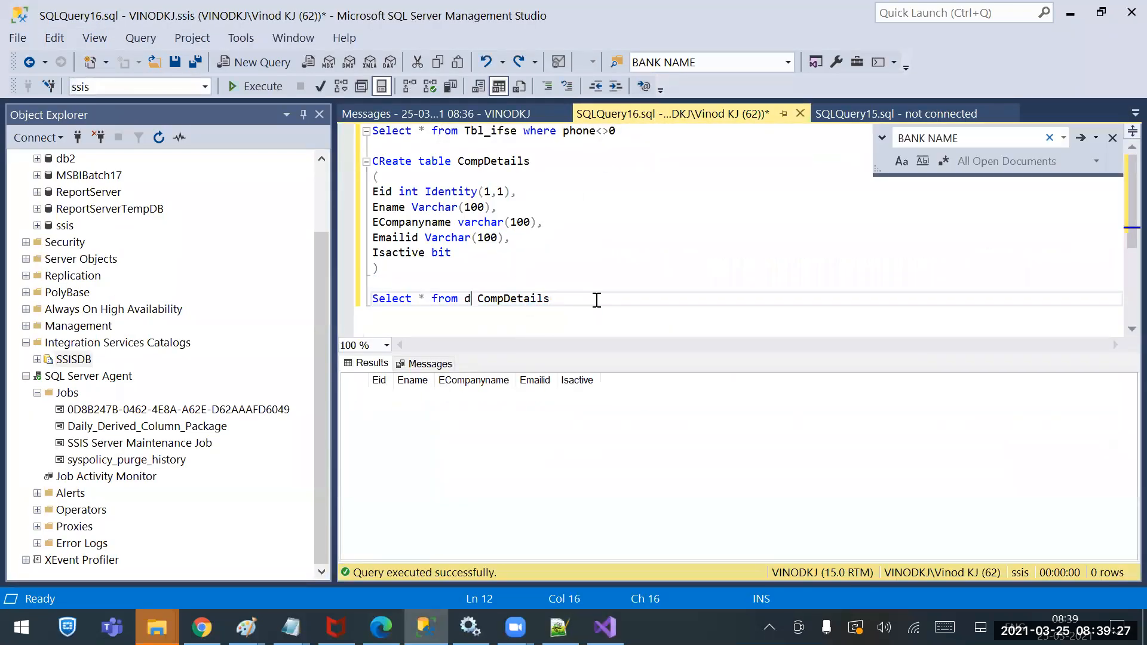
key("ctrl+z")
key("ctrl+z")
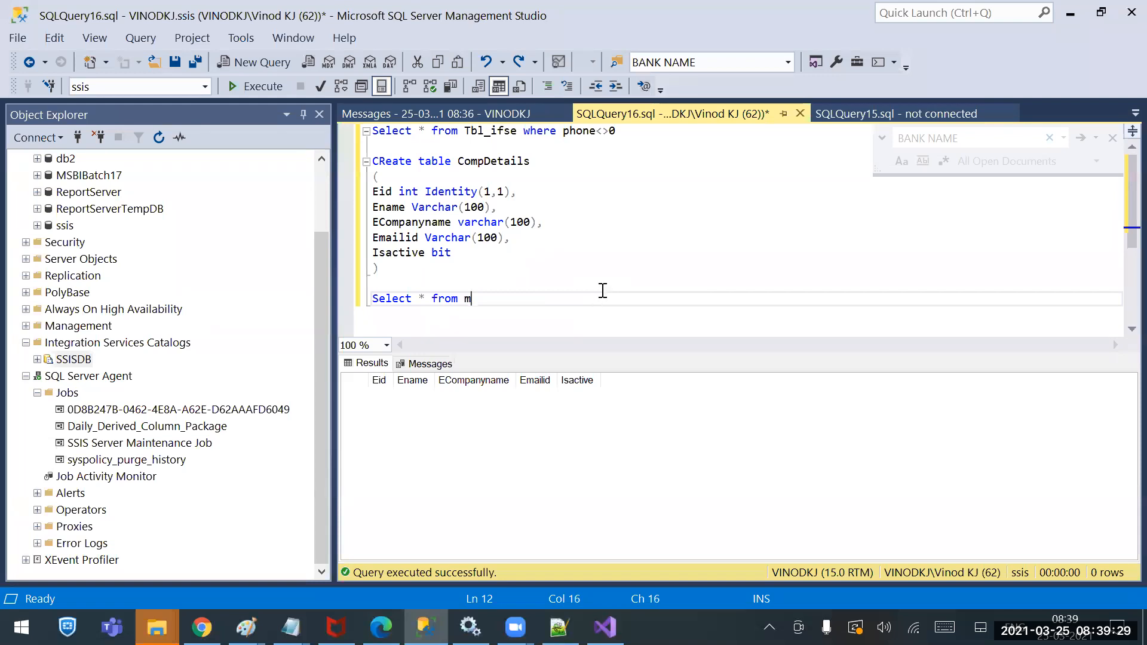
key("ctrl+z")
key("ctrl+z")
key("ctrl+z")
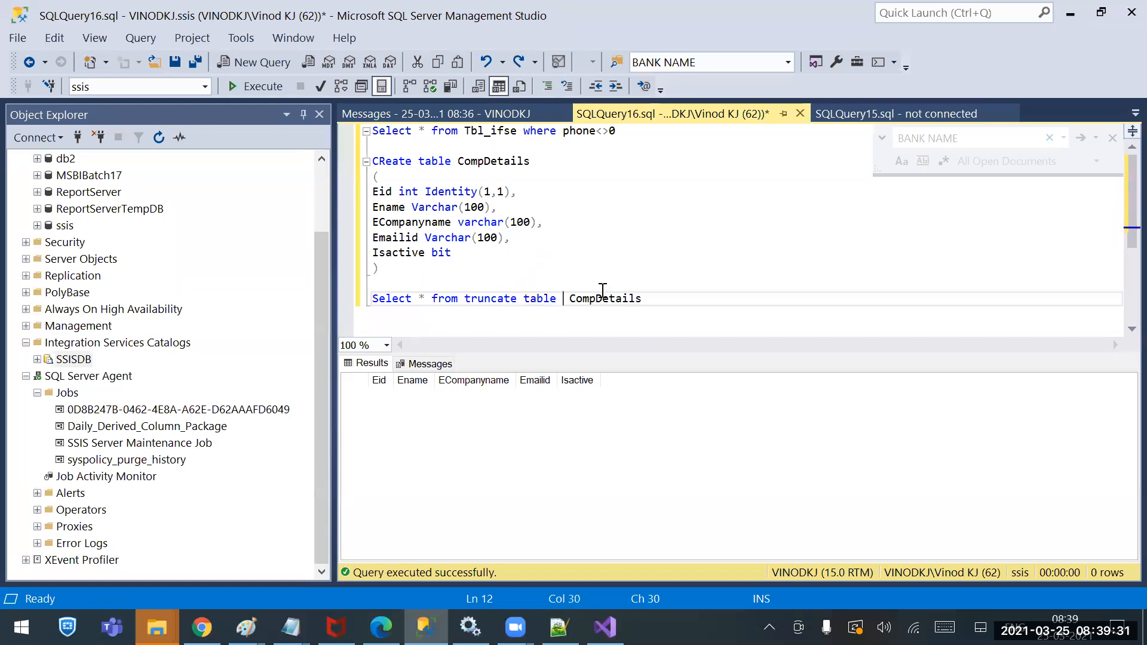
left_click_drag(688, 296, 464, 296)
left_click(263, 86)
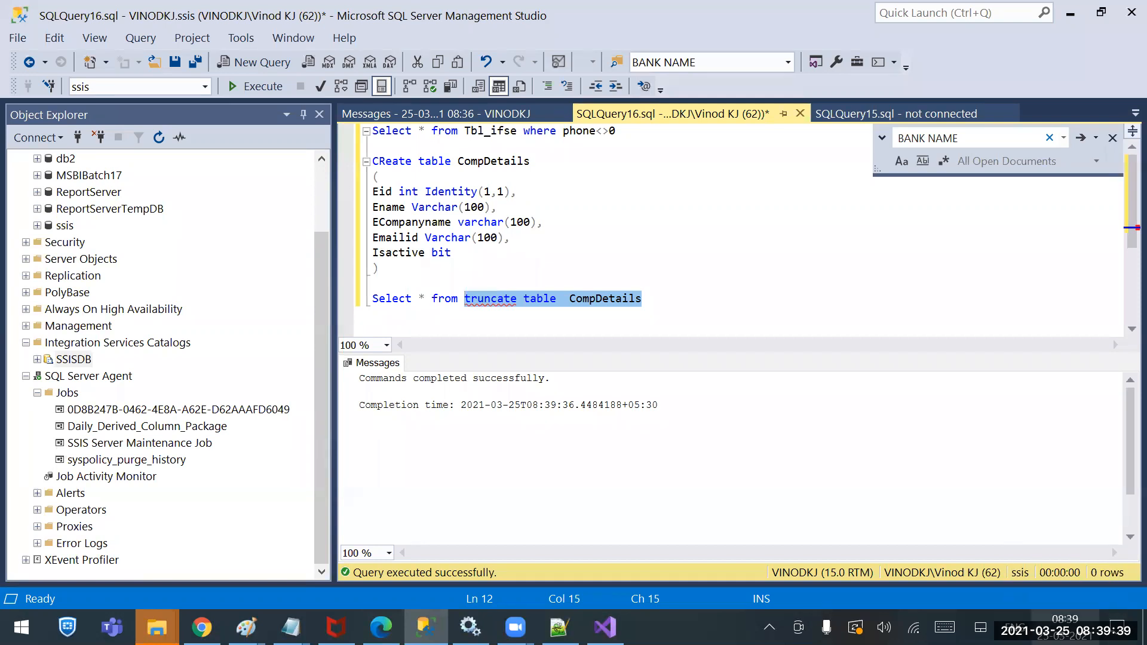
Bring up the actions for the Daily_Derived_Column_Package job in Object Explorer
left_click(605, 628)
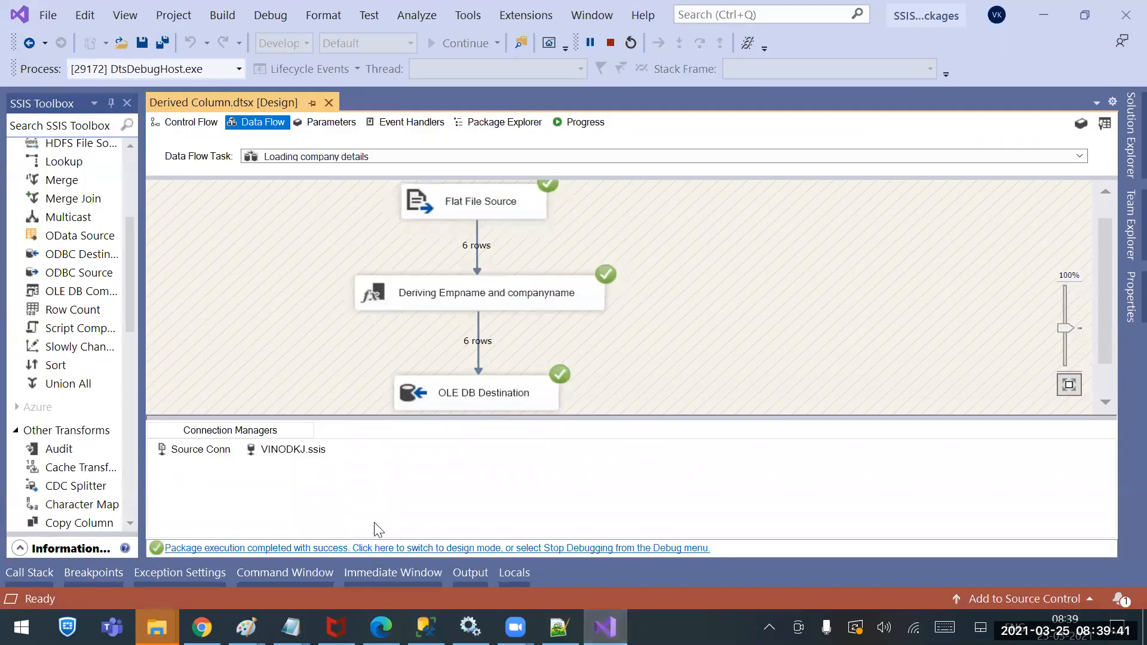
key("alt+Tab")
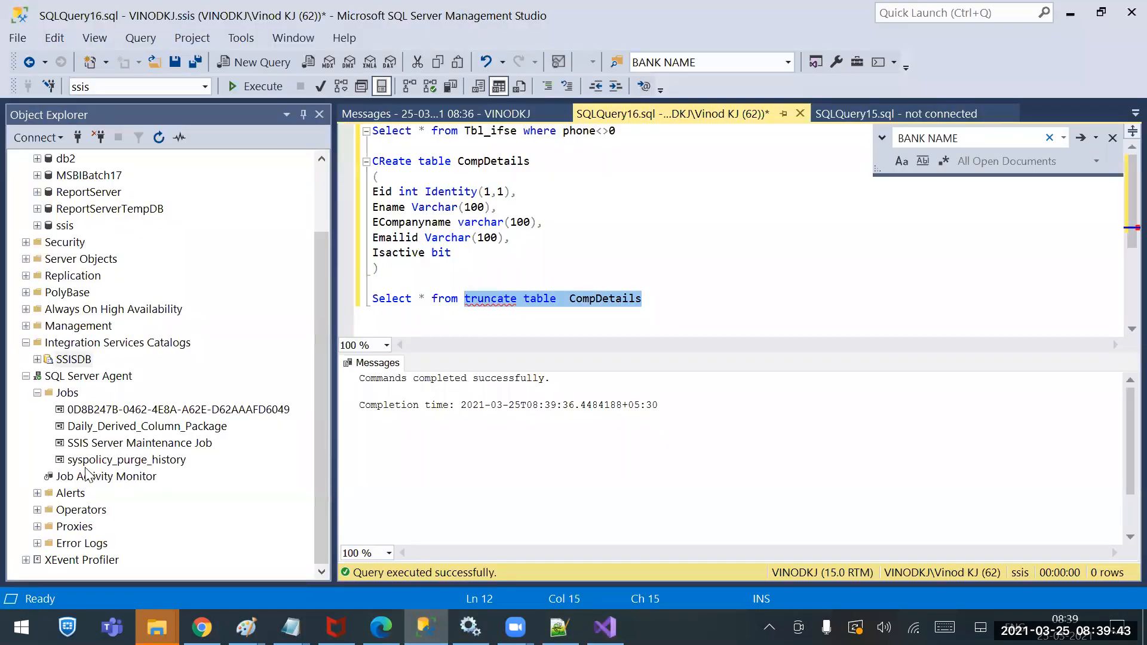
right_click(98, 427)
left_click(149, 441)
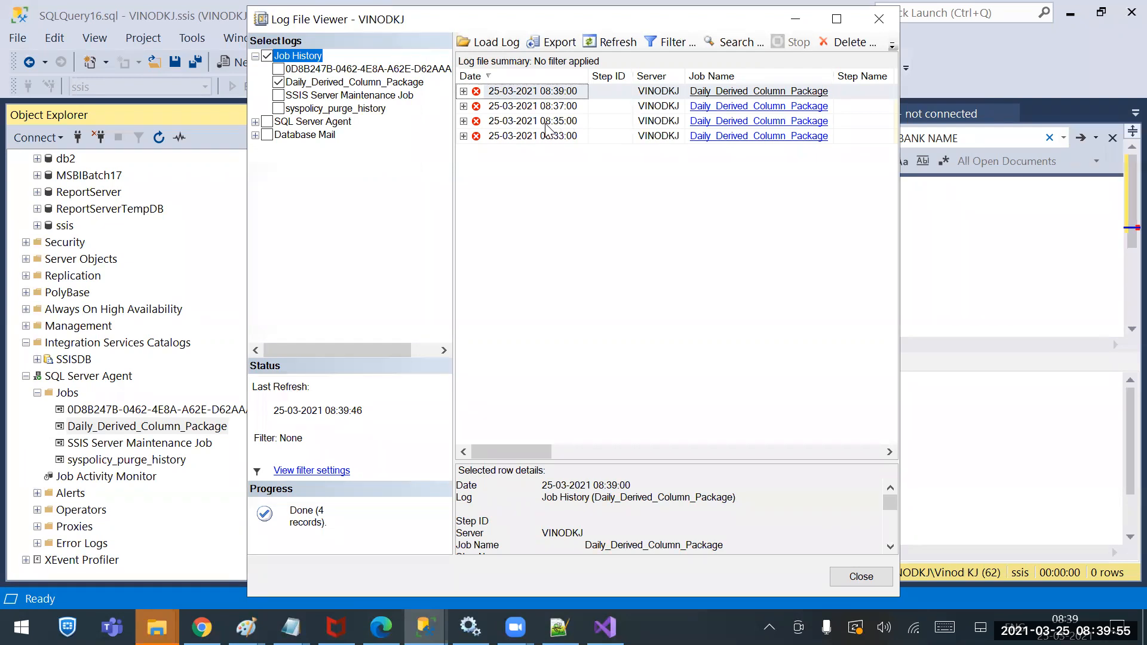
left_click(463, 122)
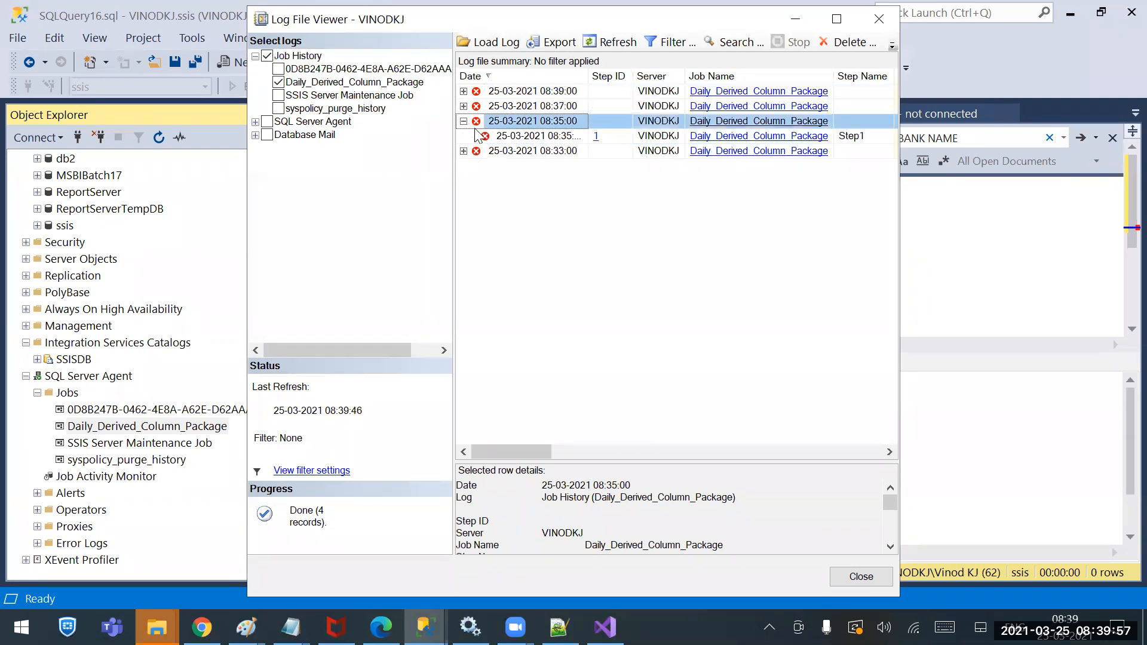
double_click(551, 154)
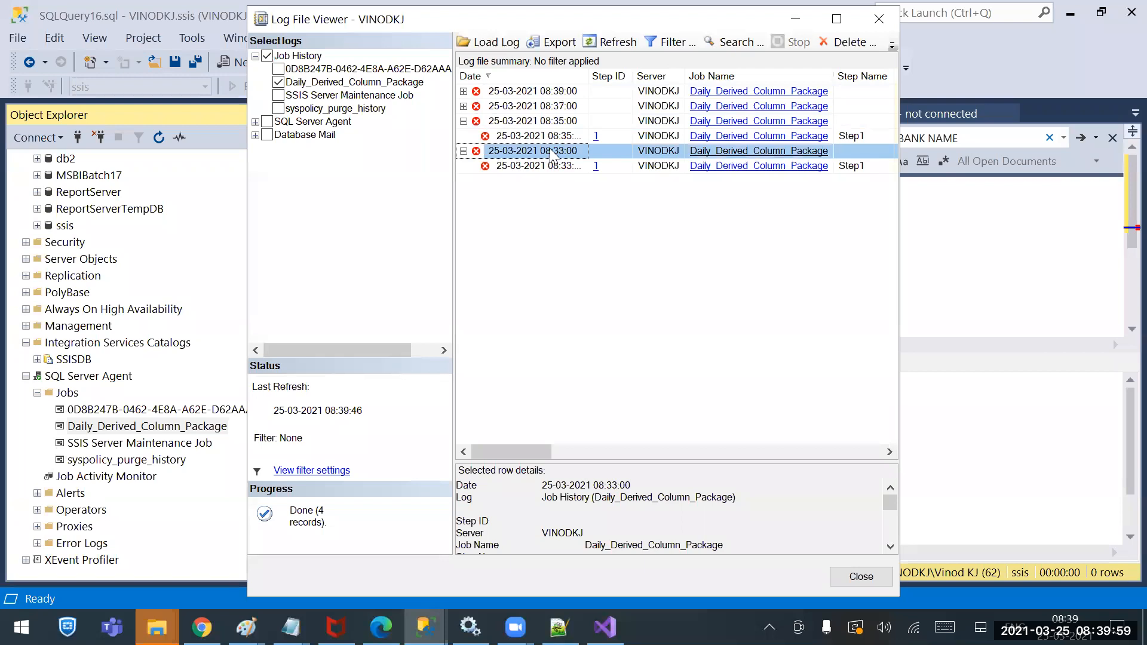
double_click(559, 127)
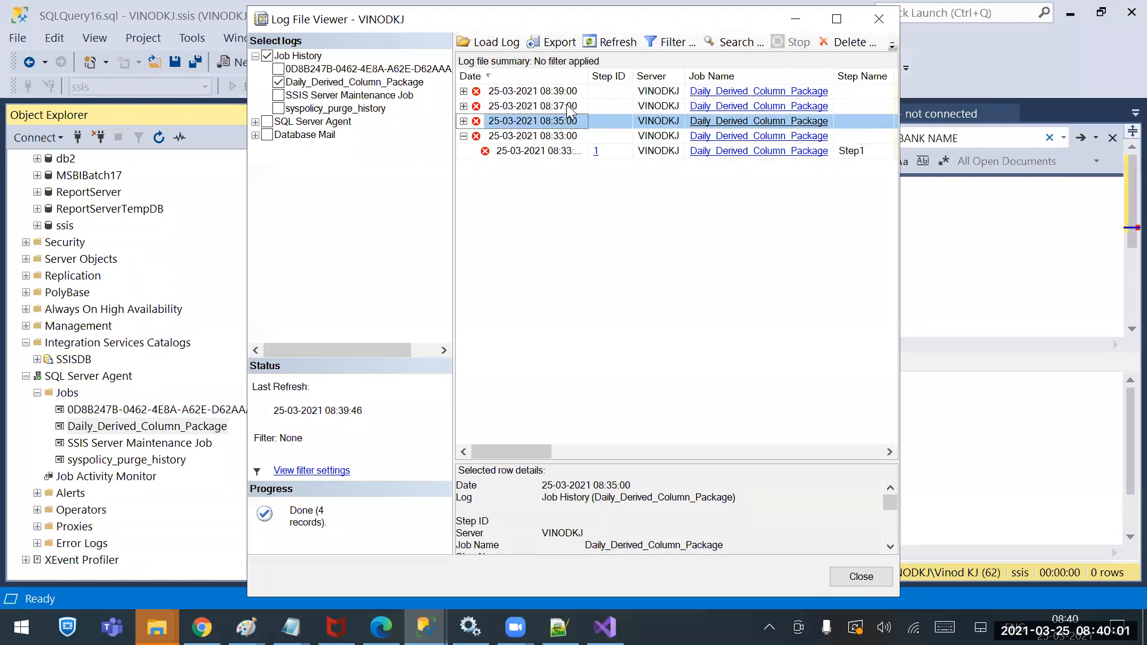
double_click(565, 106)
double_click(564, 92)
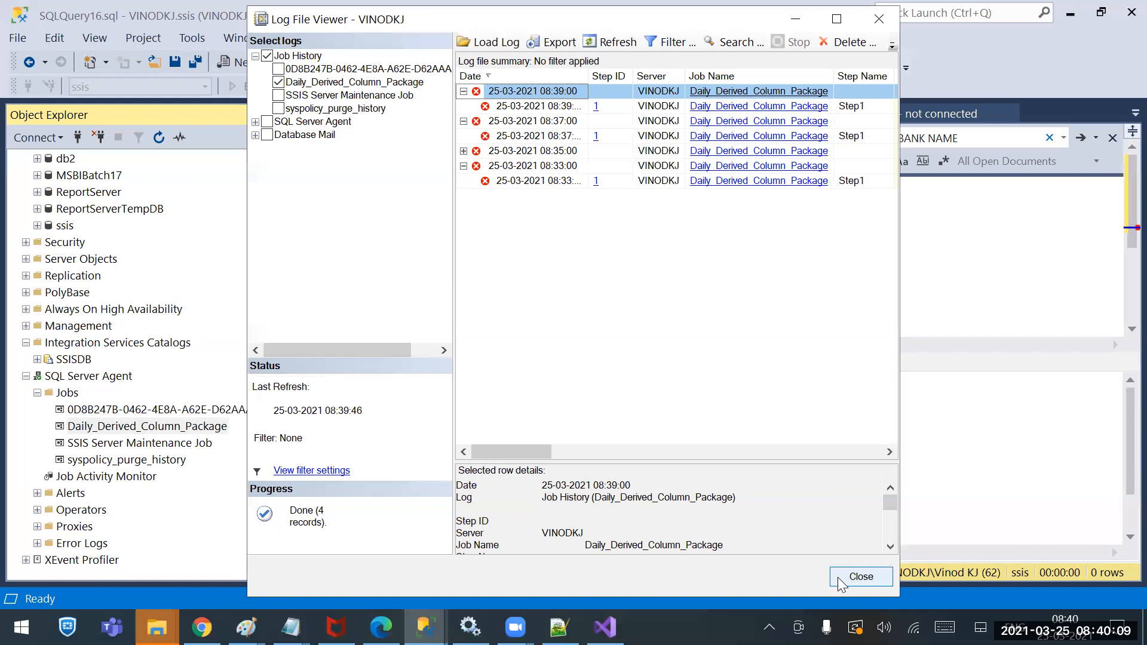
left_click(861, 576)
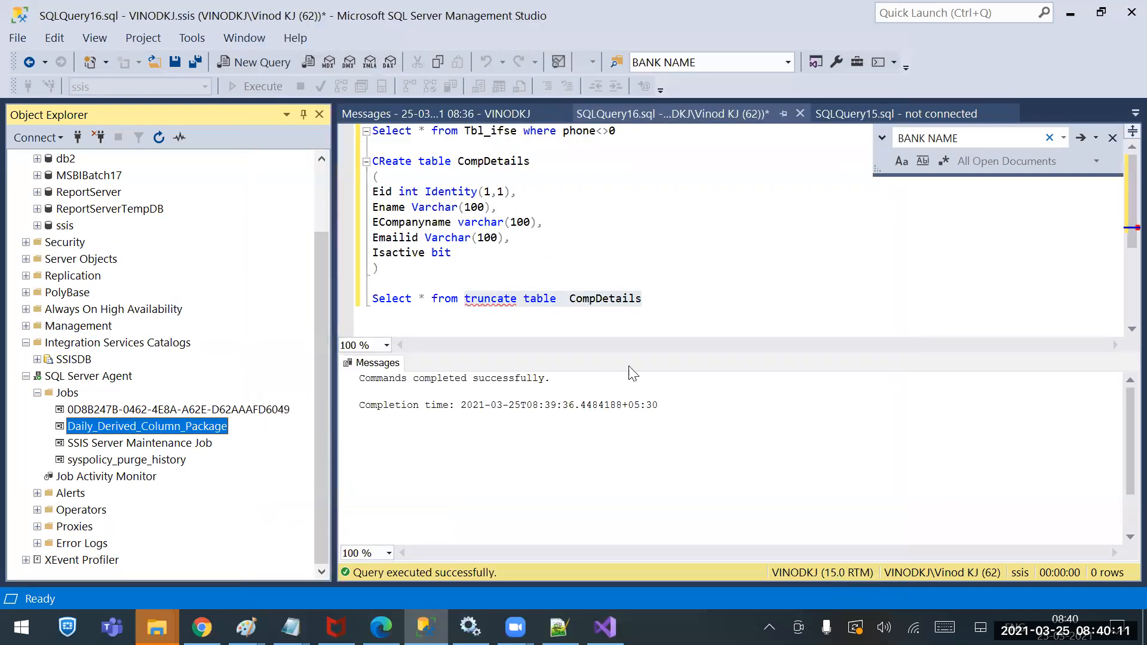
Refresh the Messages report, then go back to and refresh the Integration Services Dashboard
left_click(457, 109)
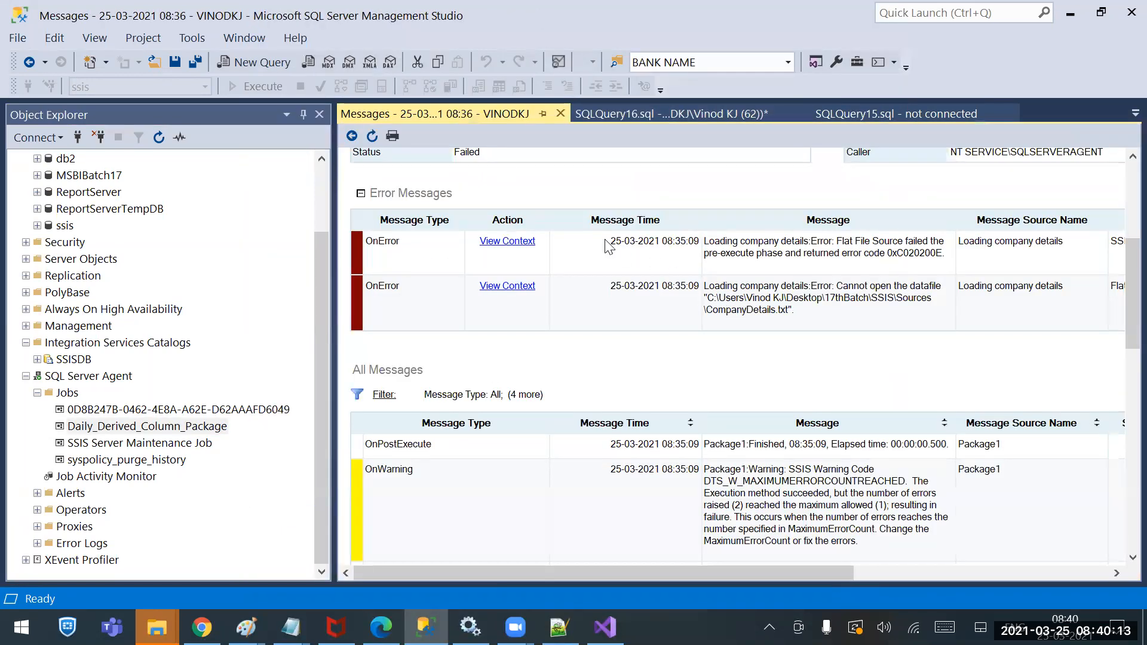
scroll(449, 192, "up", 3)
scroll(449, 193, "up", 1)
left_click(372, 136)
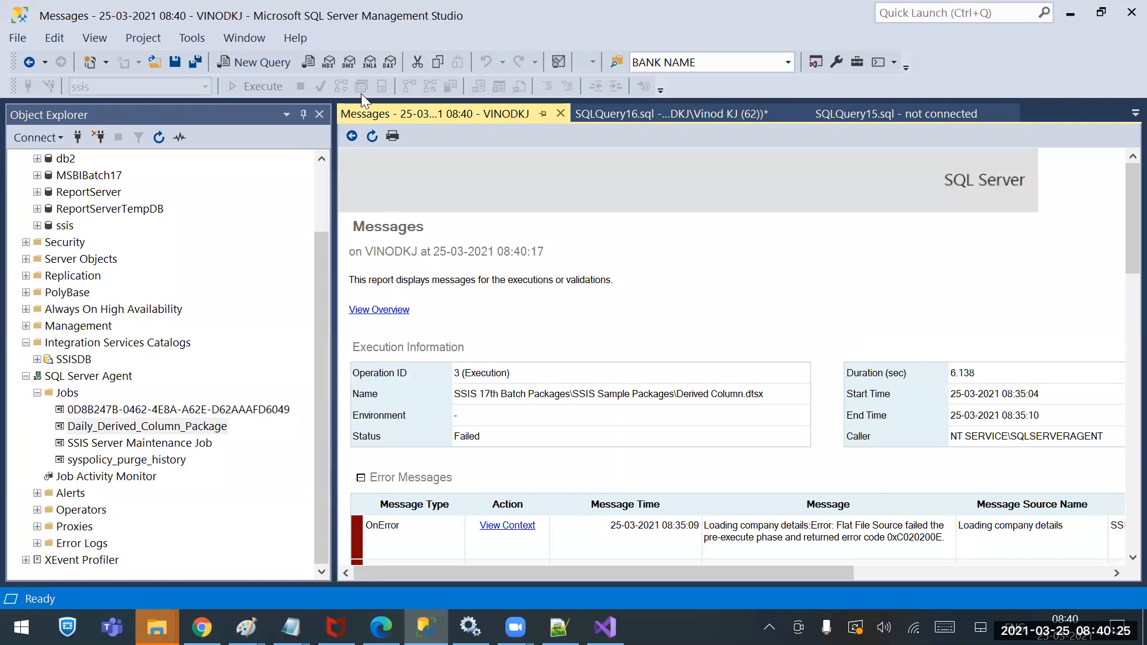
left_click(352, 138)
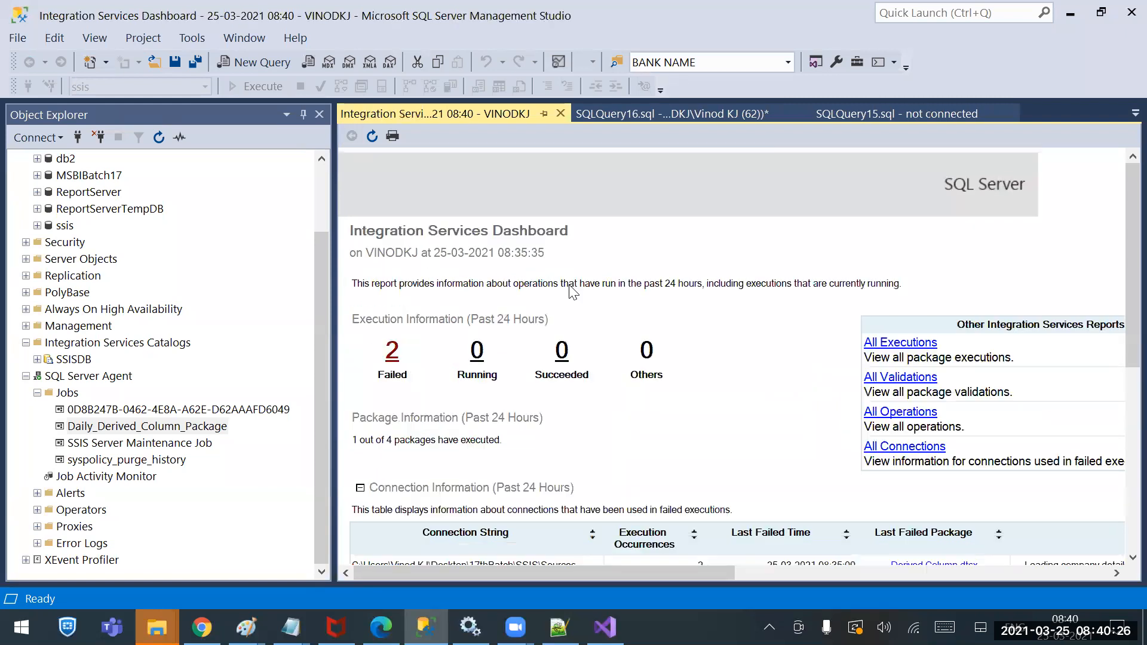
left_click(373, 136)
Review the package's All Messages again, then refresh the dashboard to show 1 succeeded, 4 failed
scroll(557, 398, "down", 3)
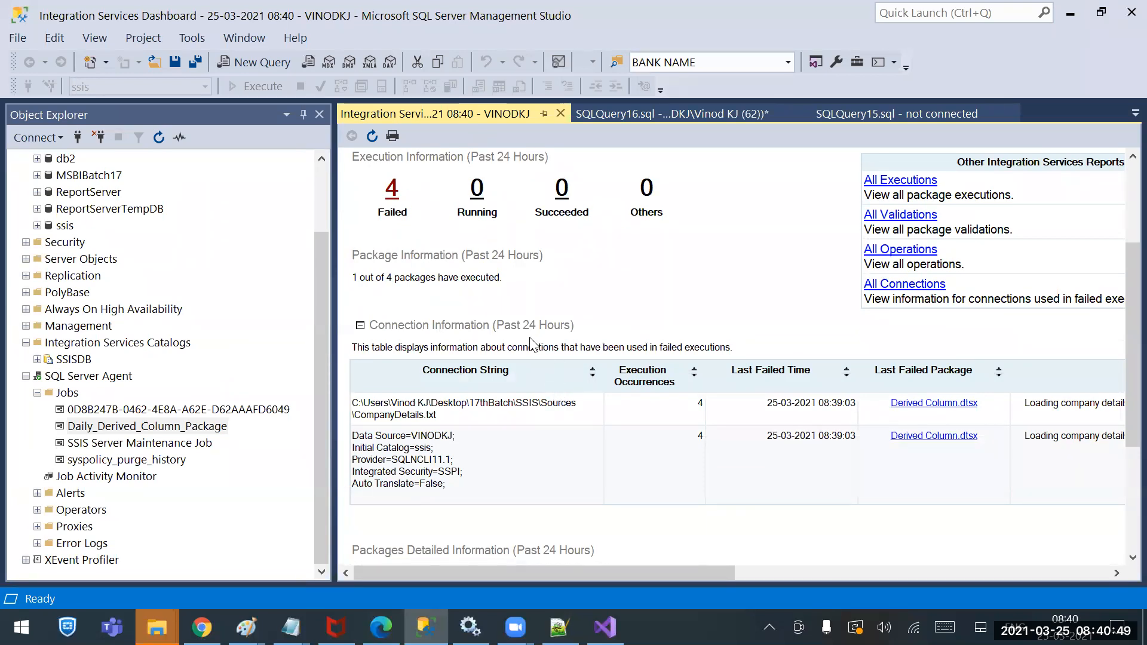
scroll(554, 388, "down", 4)
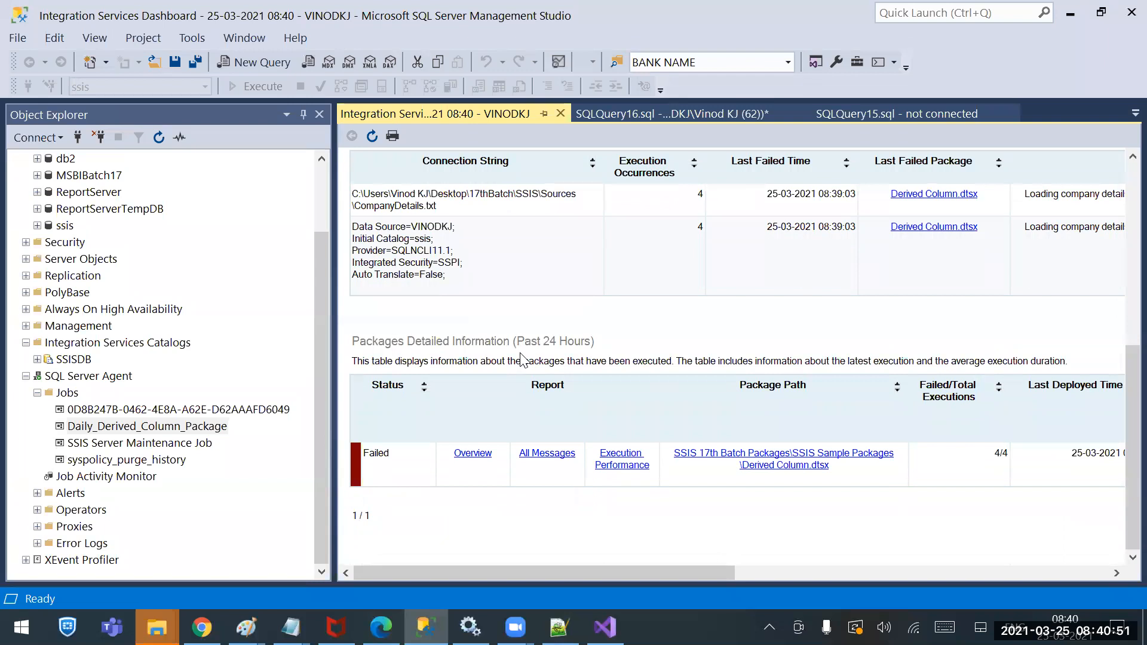
left_click(554, 453)
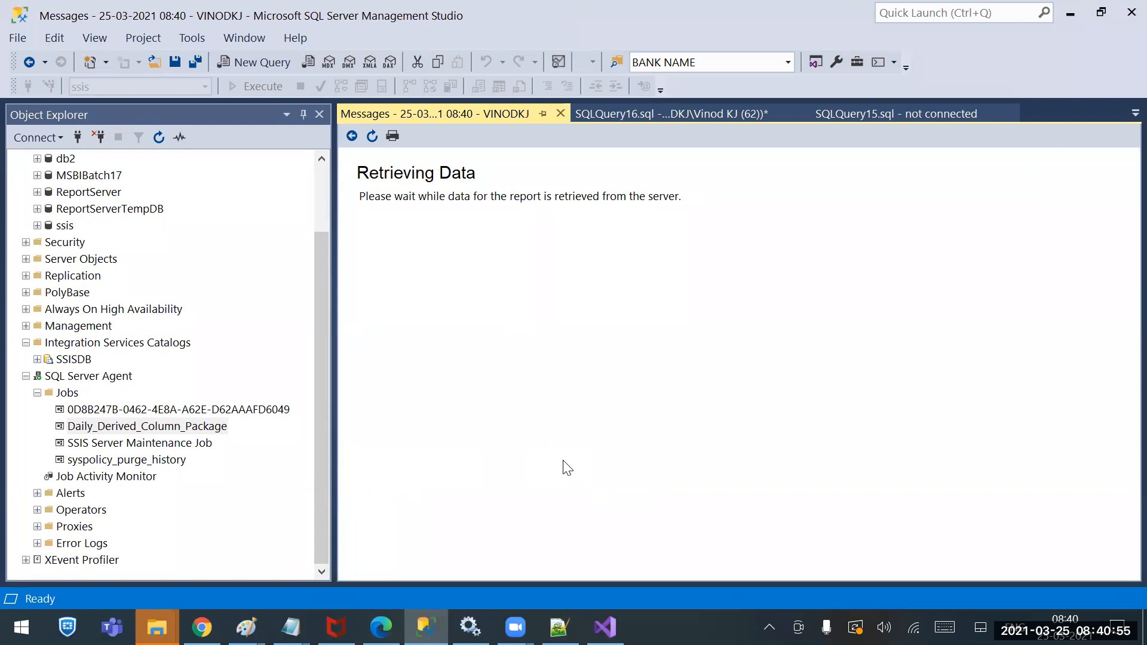
scroll(877, 427, "down", 3)
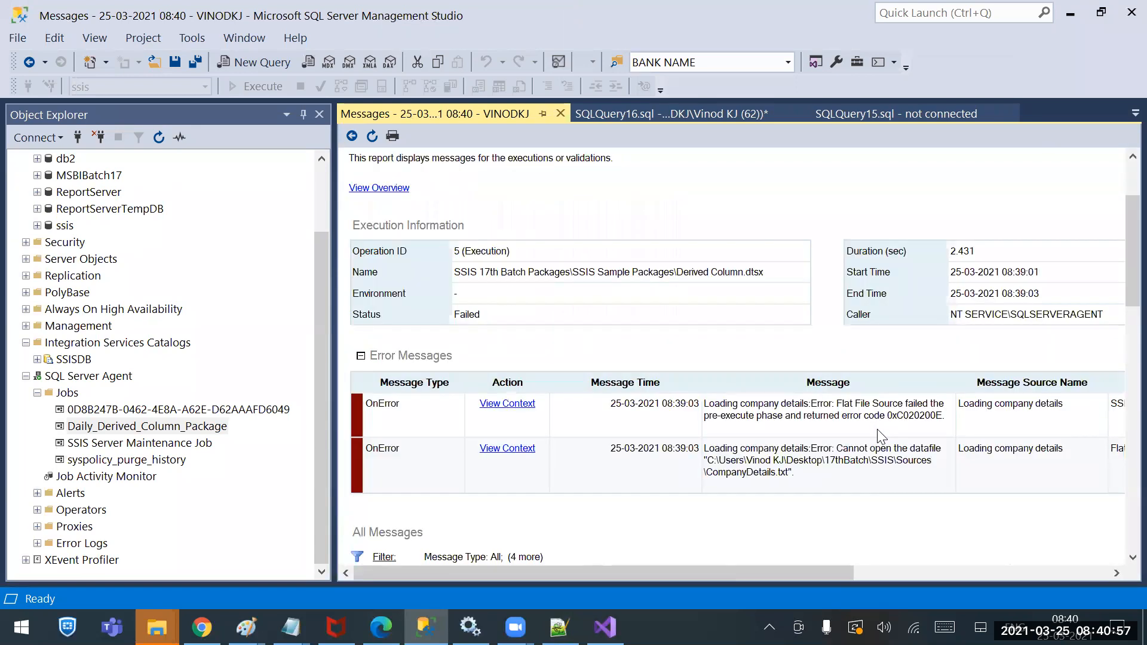
scroll(877, 434, "down", 3)
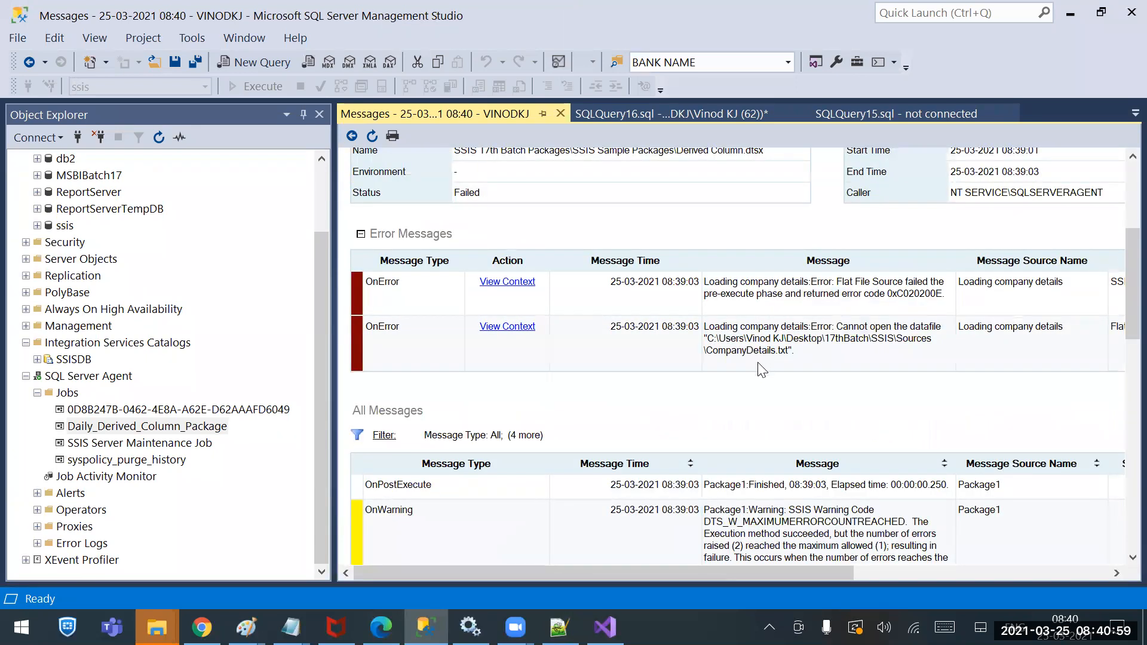
scroll(747, 359, "up", 5)
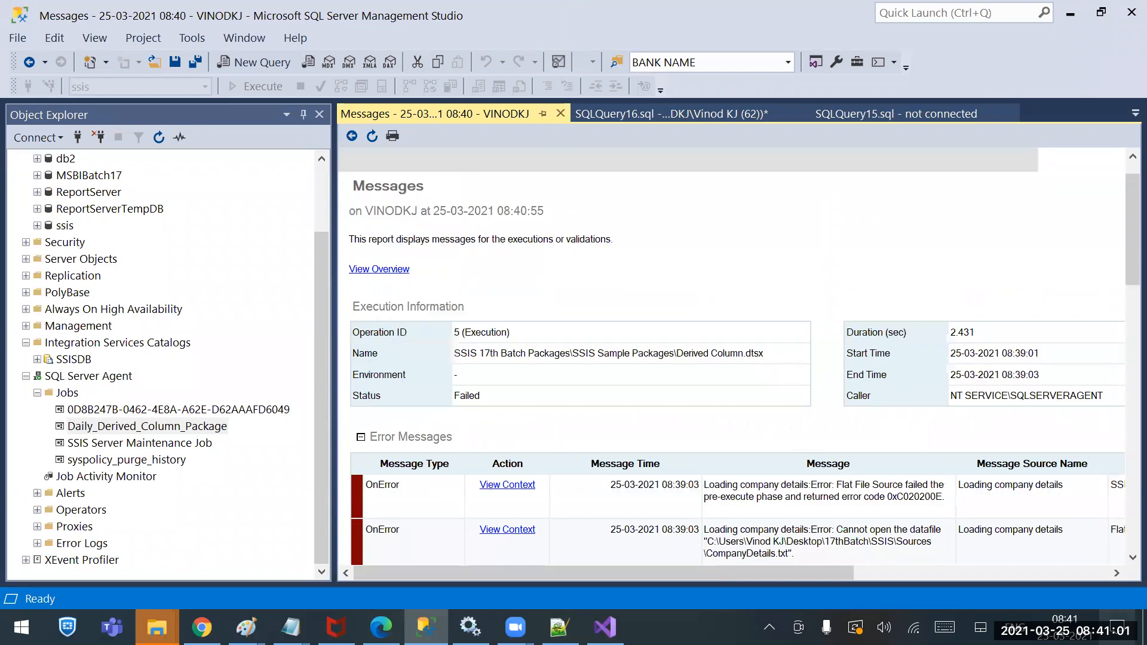
left_click(352, 136)
left_click(372, 136)
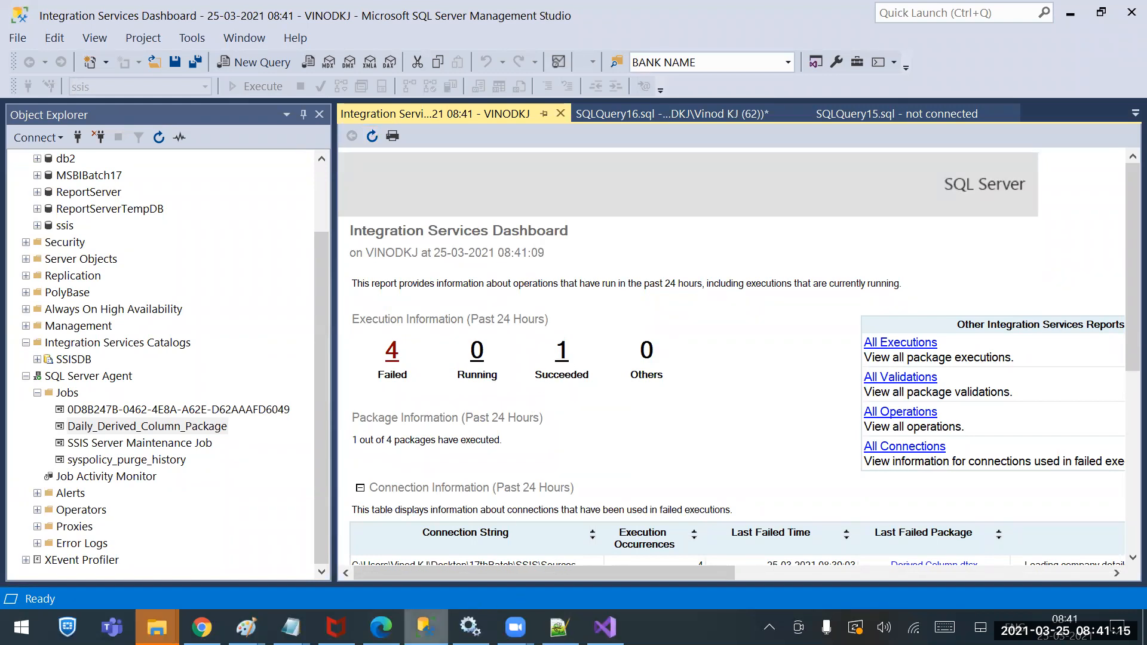
Restore and run 'Select * from CompDetails', returning its six company rows
left_click(657, 111)
left_click(598, 310)
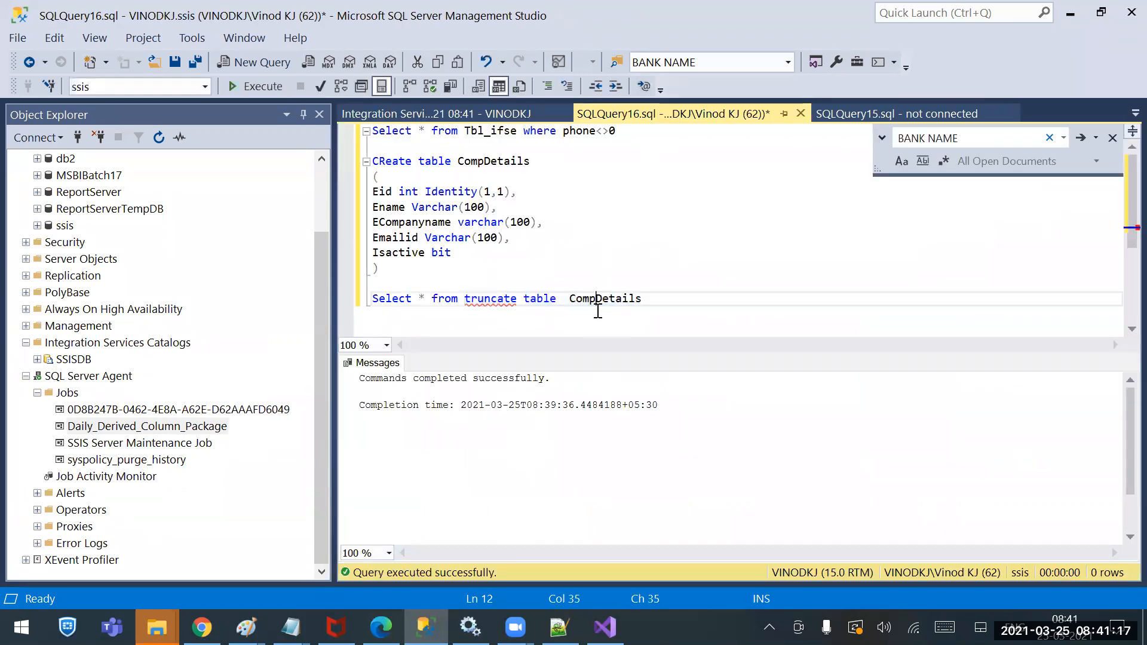
key("ctrl+z")
left_click_drag(607, 300, 576, 280)
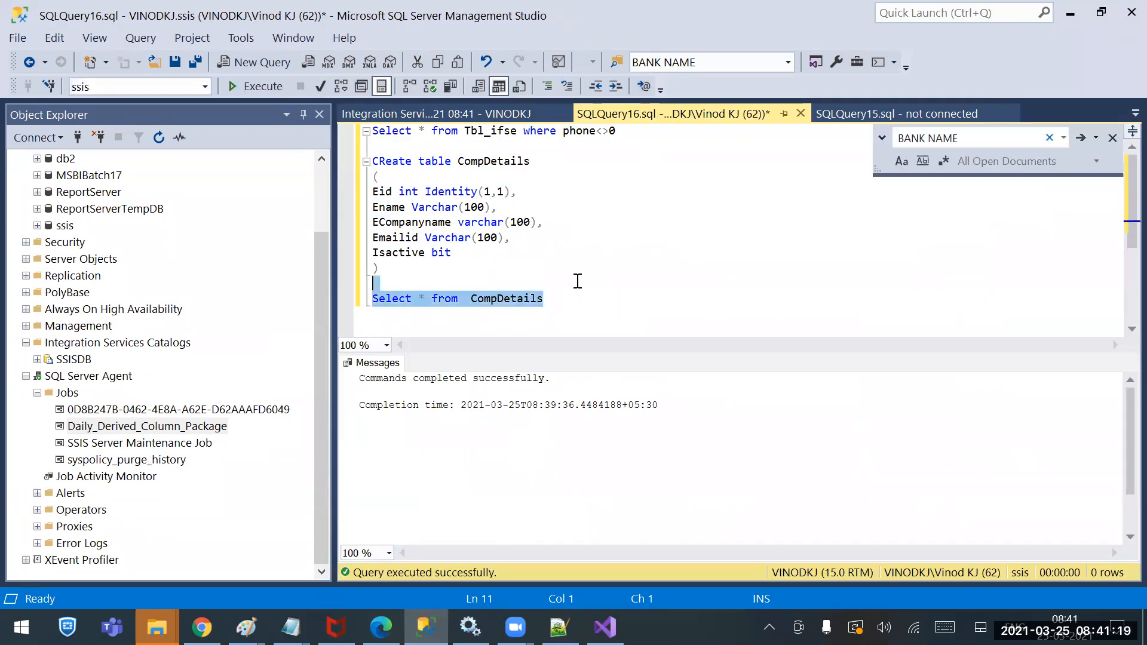
left_click(269, 93)
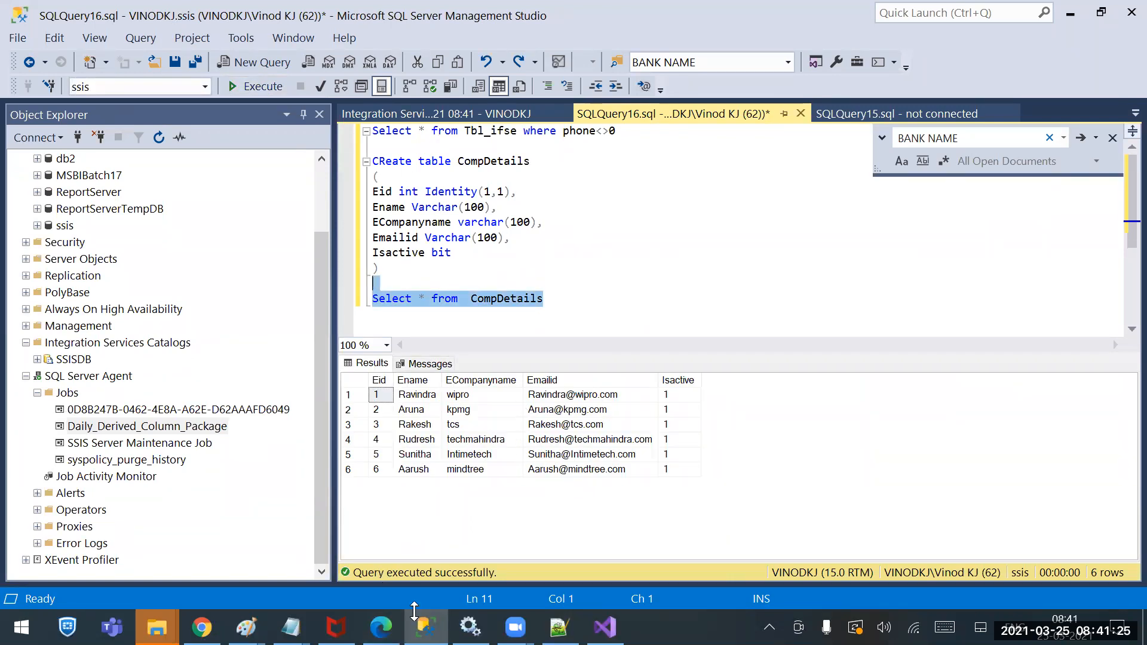
Glance at Visual Studio and File Explorer before returning to Management Studio
left_click(604, 627)
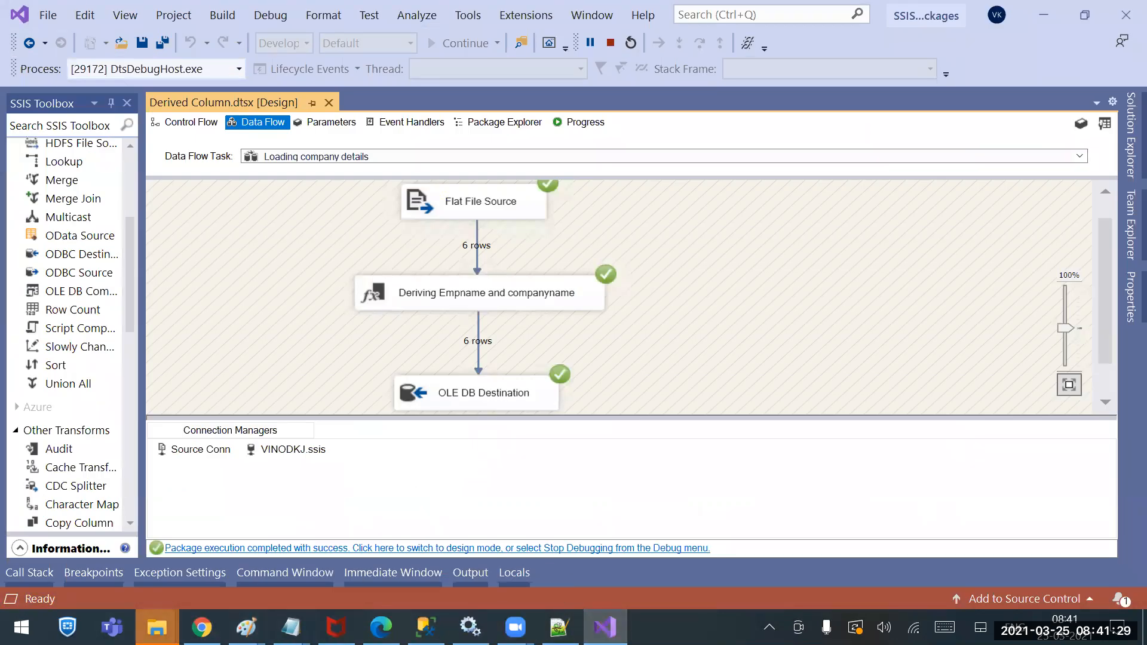
left_click(157, 628)
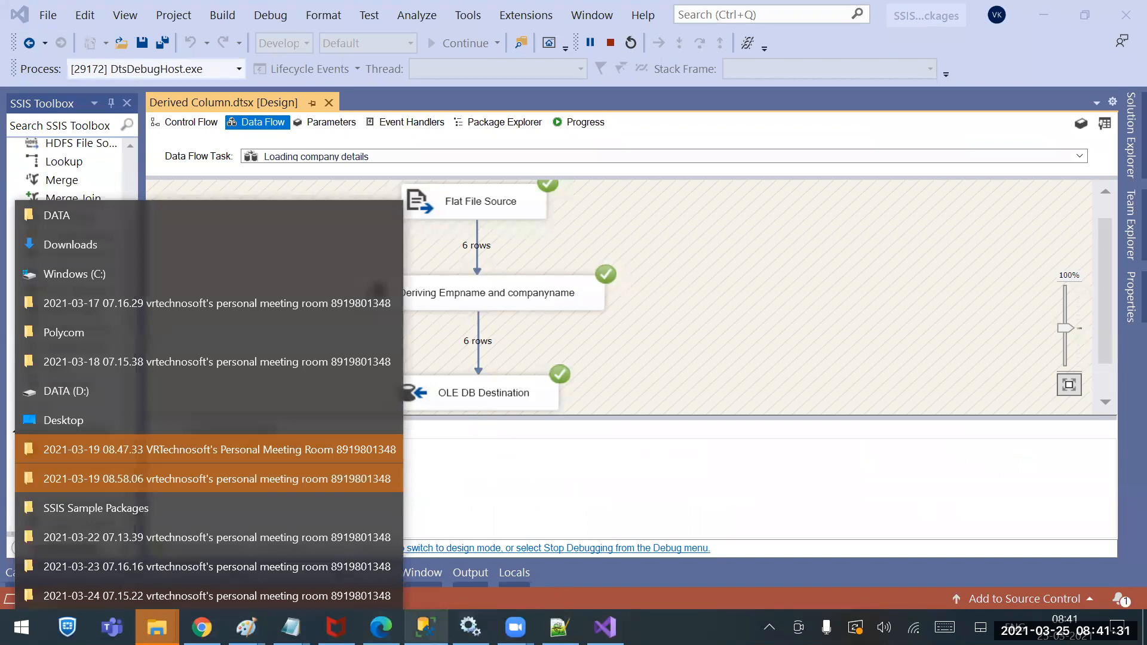
left_click(425, 627)
Inspect the latest Daily_Derived_Column_Package run in View History, then switch to Visual Studio's designer
right_click(217, 428)
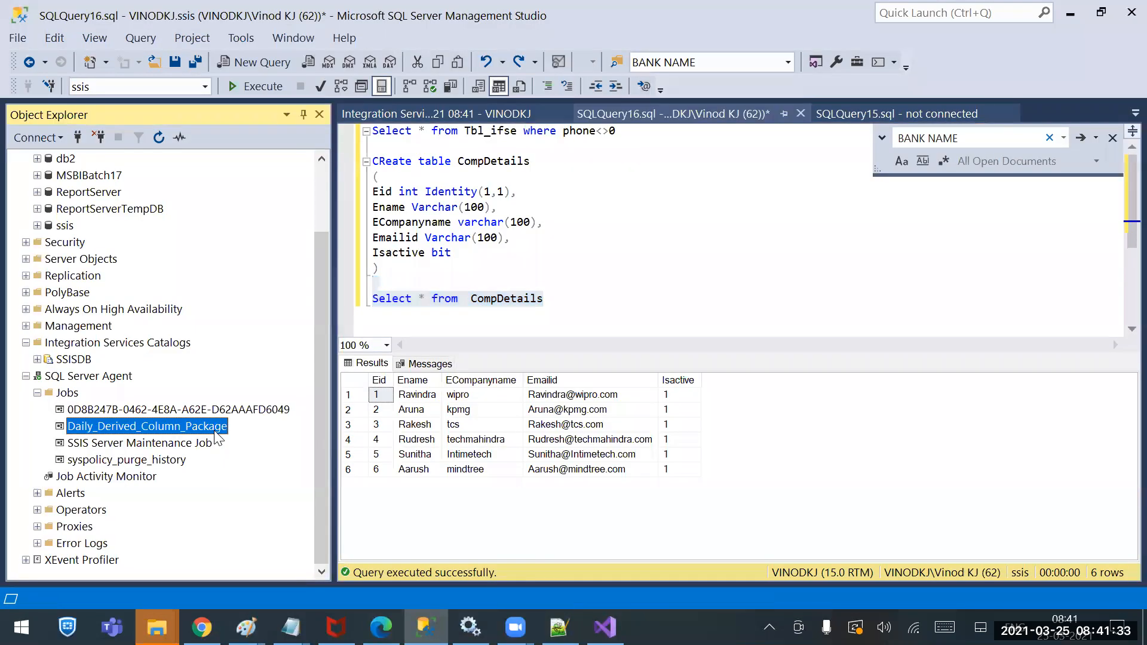
left_click(256, 442)
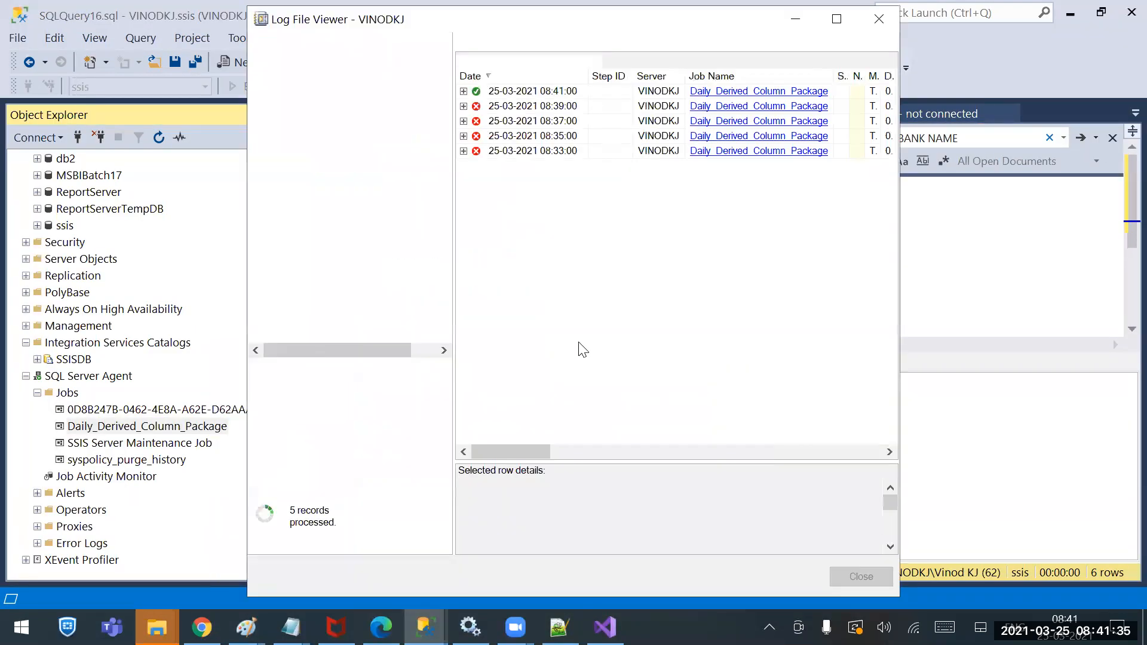
left_click(464, 91)
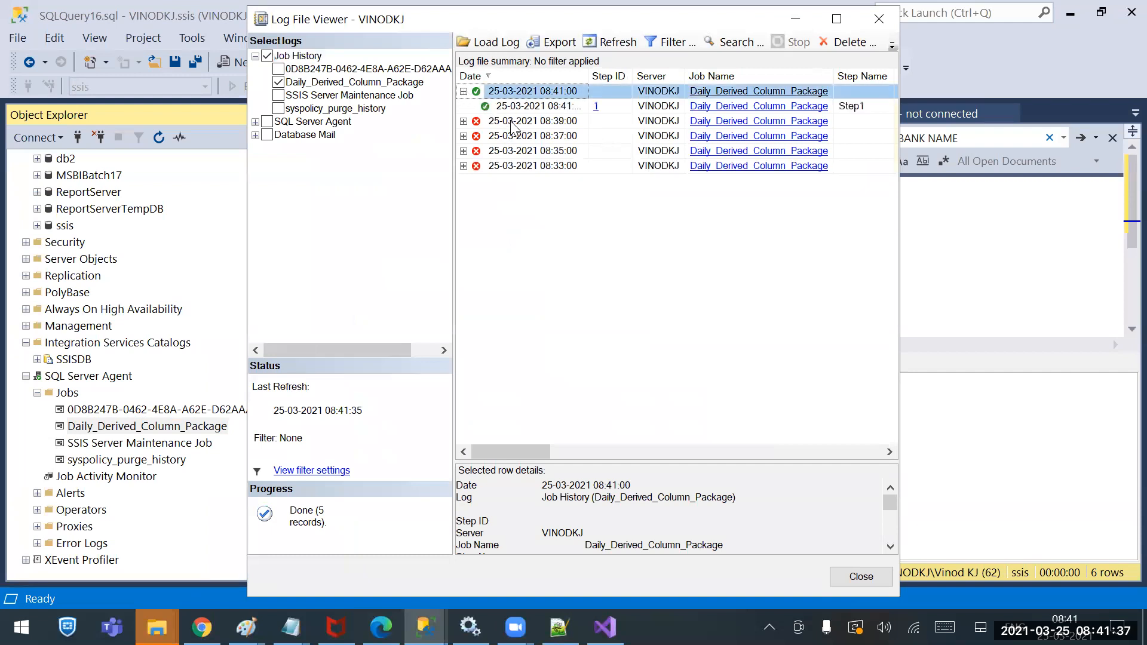
left_click_drag(527, 453, 858, 433)
left_click(861, 577)
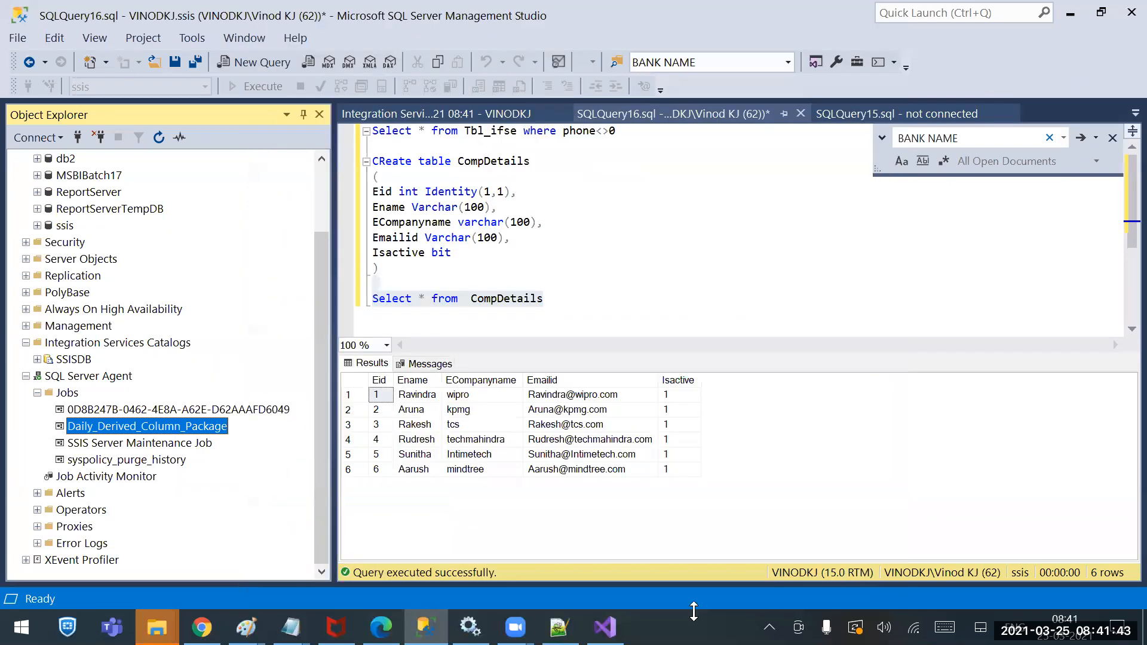
left_click(605, 628)
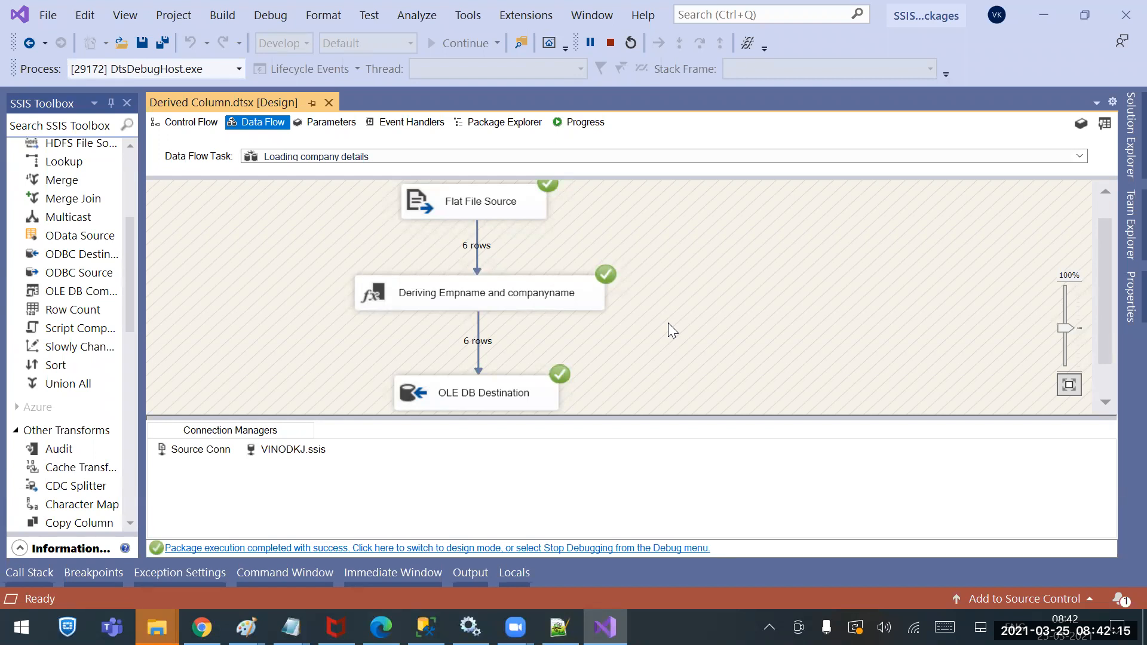
Stop debugging Derived Column.dtsx to return the data flow to design mode
left_click(610, 43)
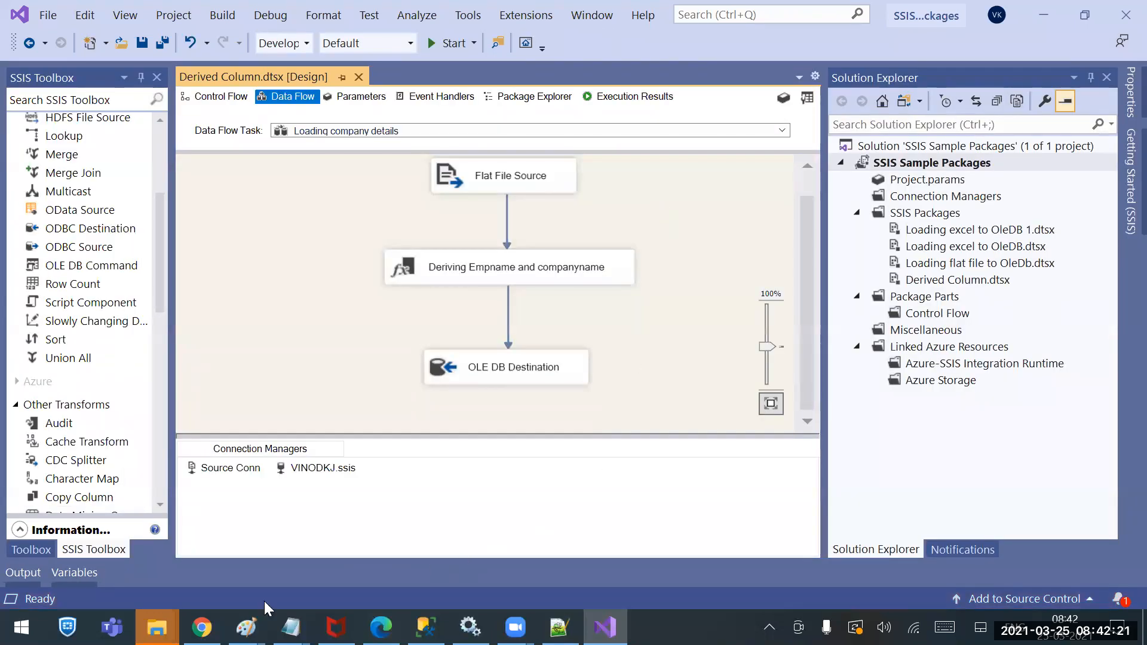
right_click(156, 626)
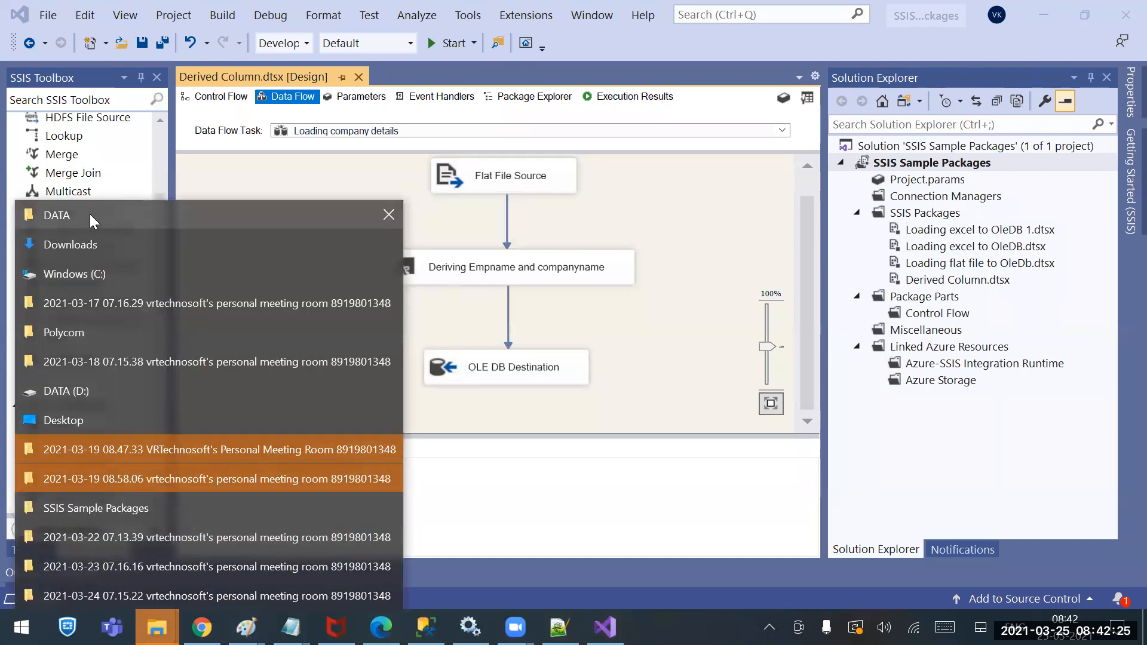
Browse Desktop > 17thBatch > SSIS > Sources and open CompanyDetails in Notepad, showing six Emailid addresses
left_click(85, 418)
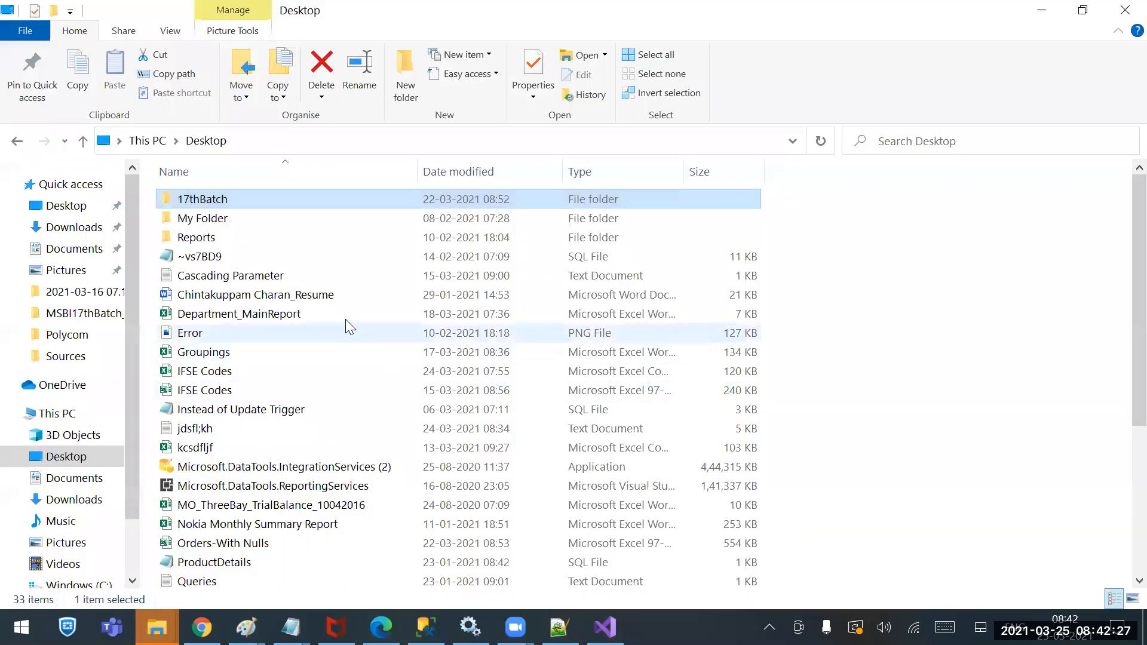
double_click(220, 203)
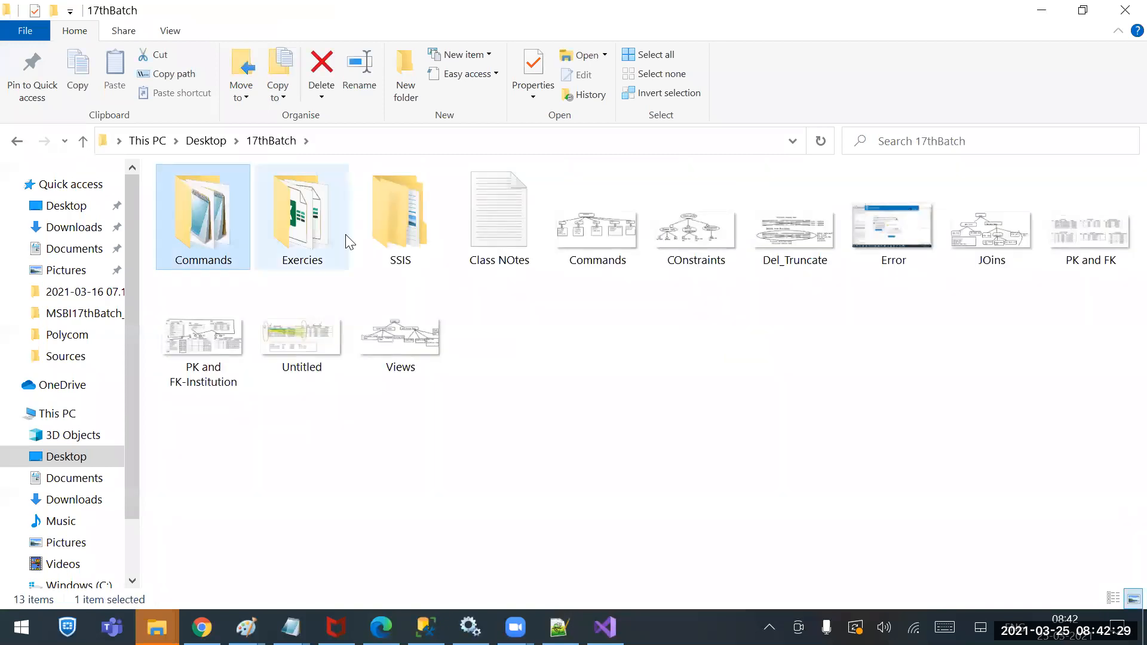
double_click(410, 224)
left_click(242, 205)
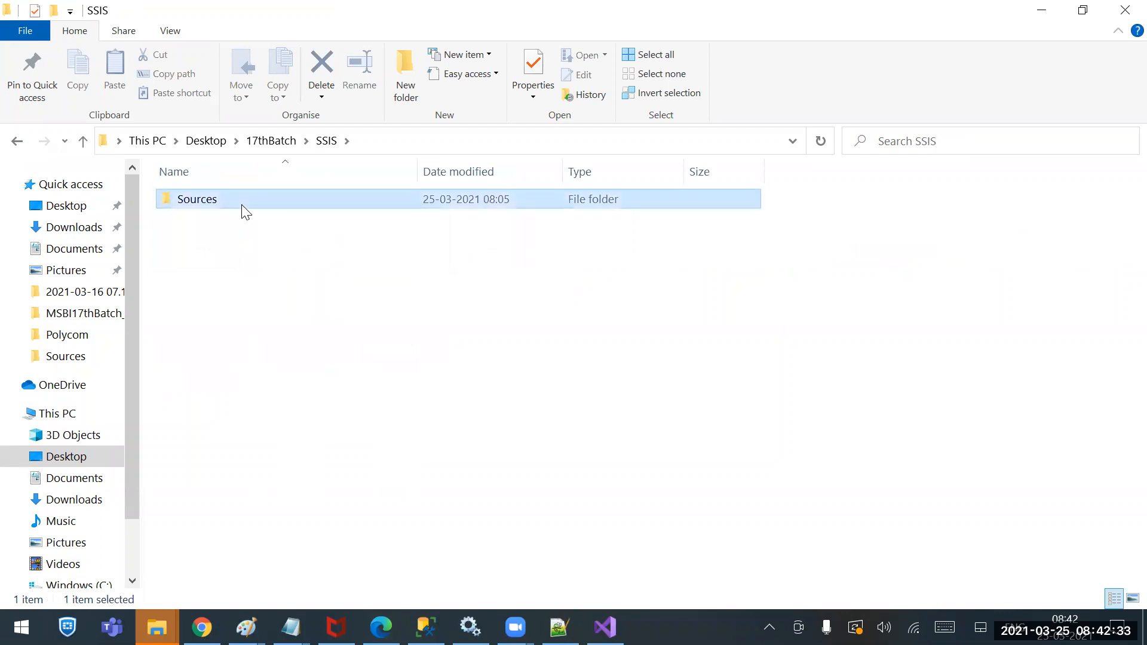
double_click(243, 205)
double_click(206, 239)
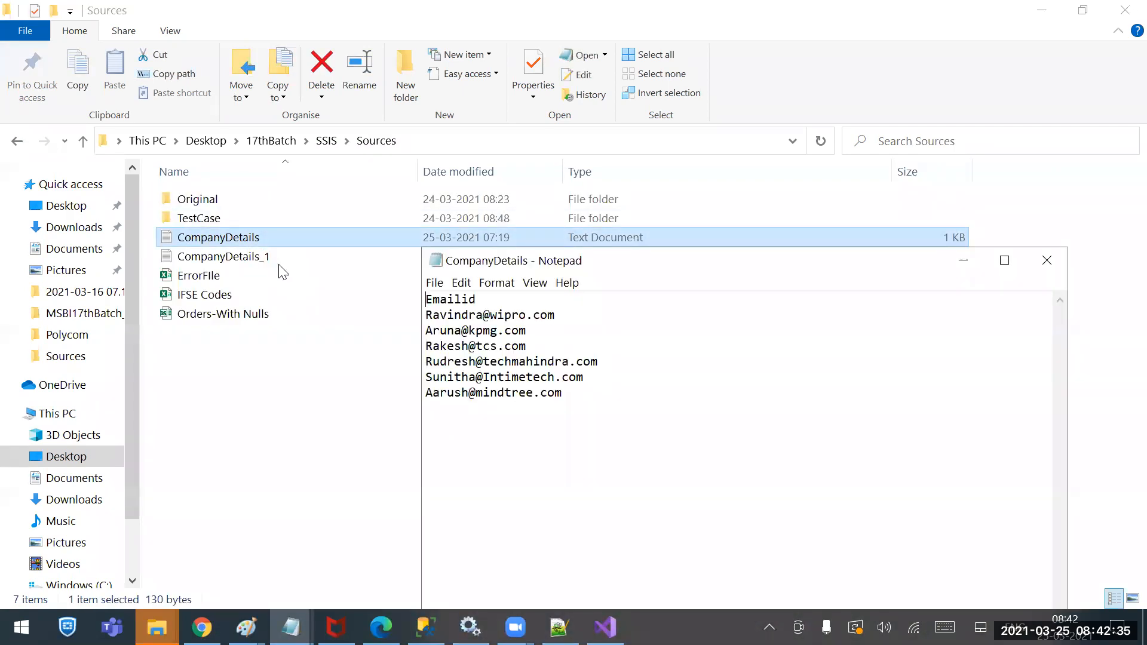
Overwrite the names in the first two e-mail lines, delete the last three lines, and save
left_click_drag(483, 314, 371, 315)
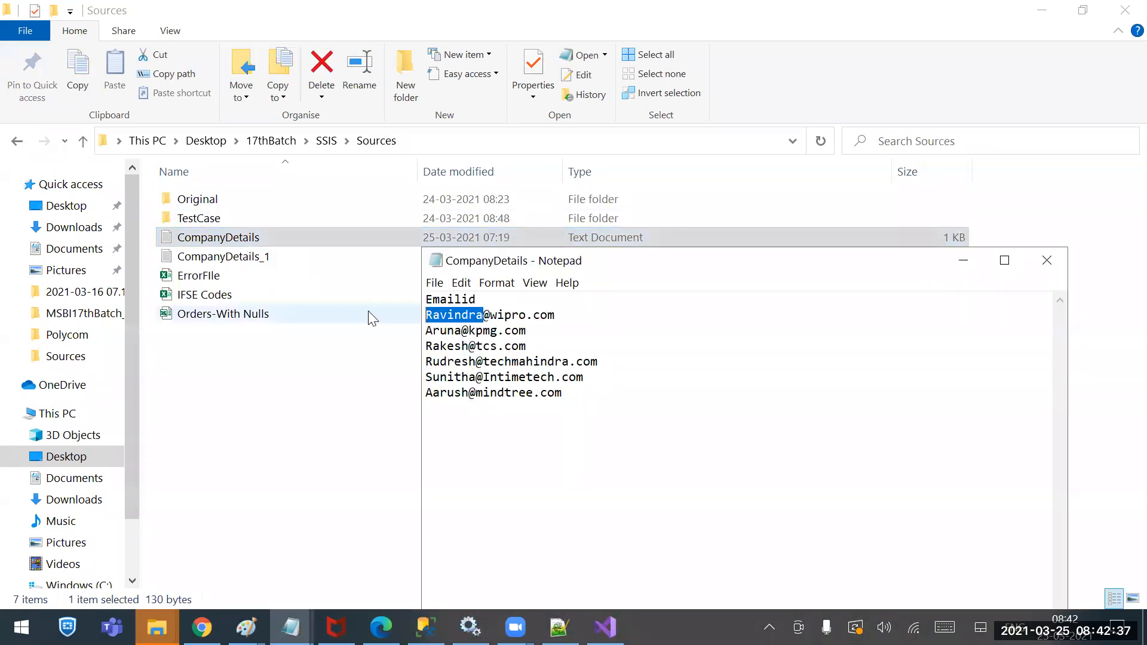
type("Seetha")
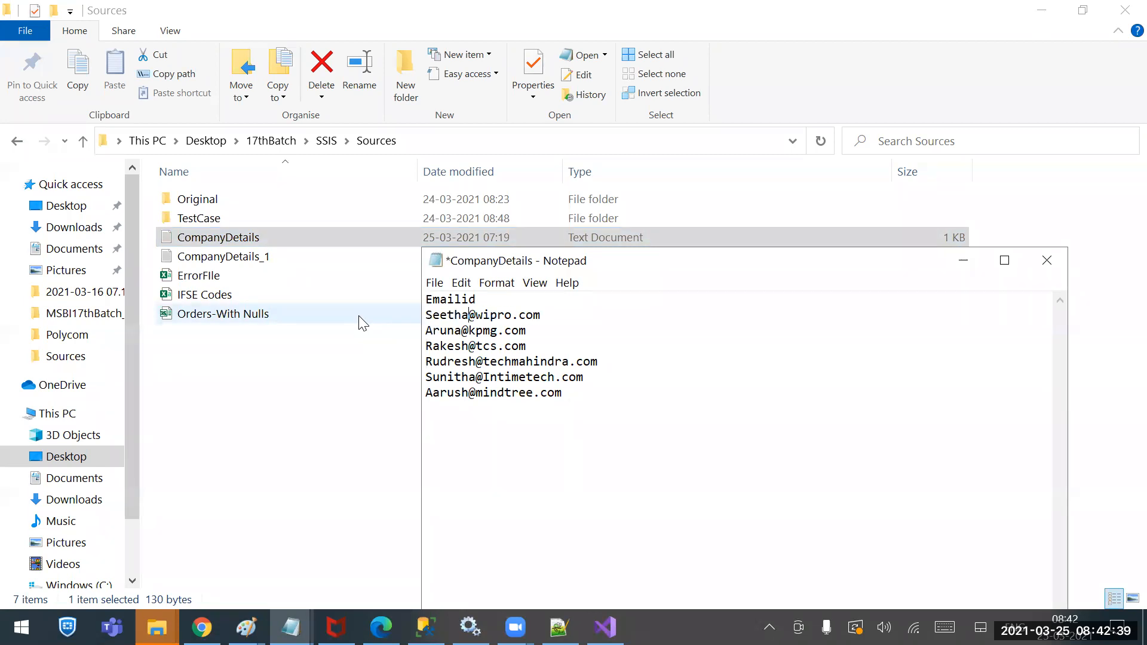
left_click_drag(463, 331, 356, 322)
type("Geetha")
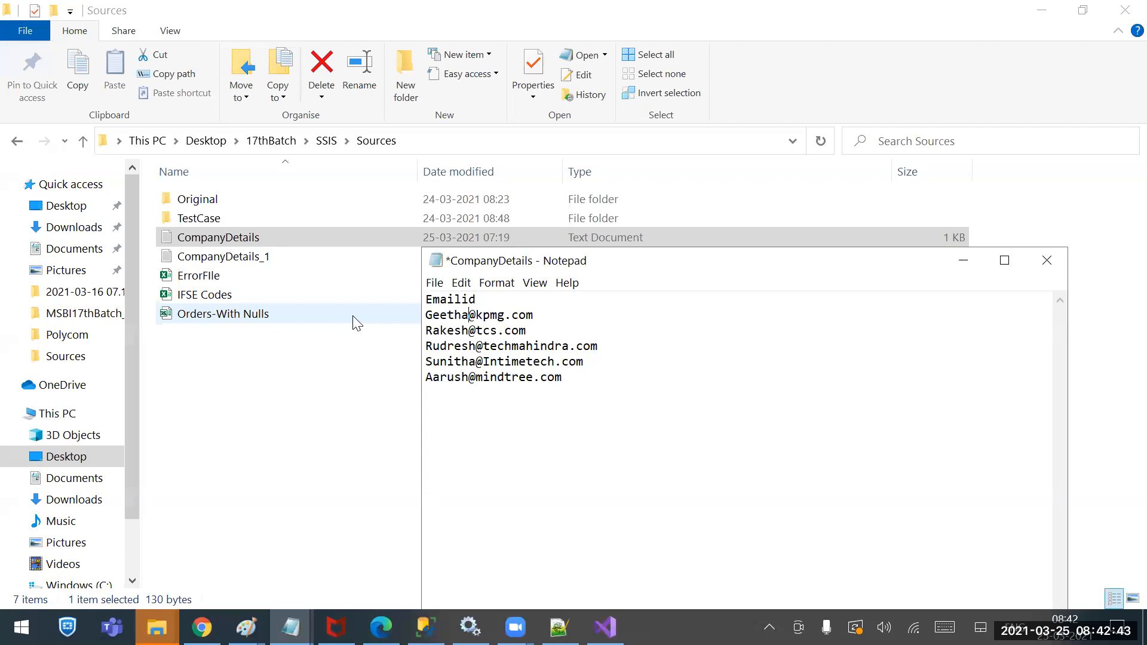
left_click_drag(563, 377, 417, 346)
key("Delete")
key("ctrl+s")
Replace the name on the third line, save the file again, and close Notepad
double_click(467, 330)
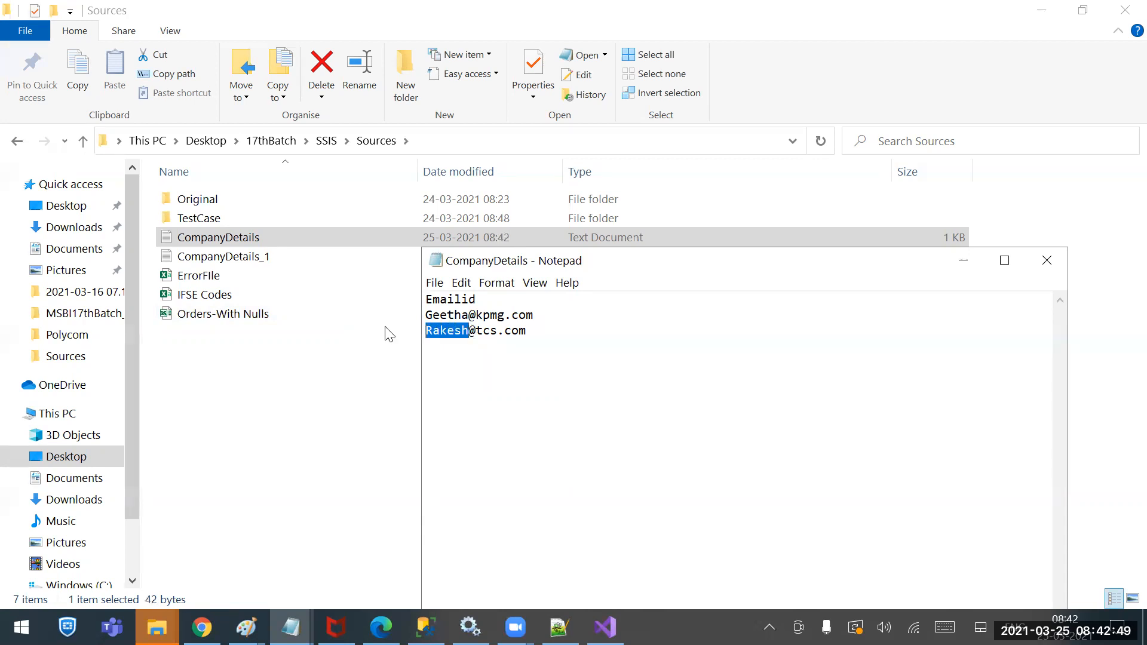
type("Seetha")
key("ctrl+s")
left_click(1047, 261)
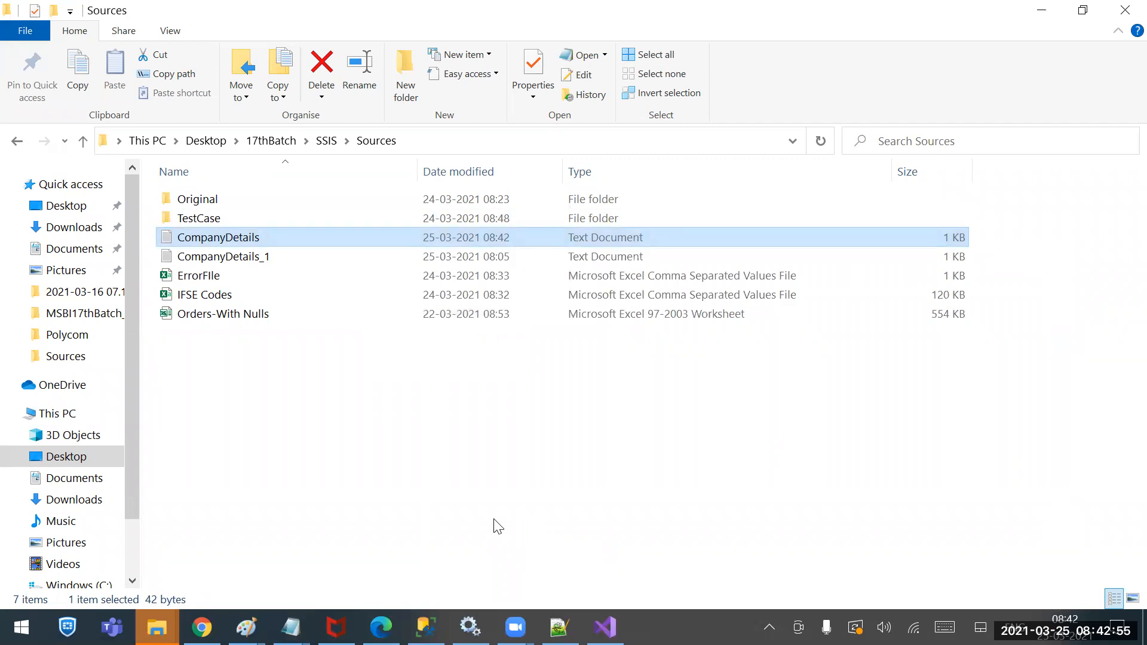
left_click(432, 497)
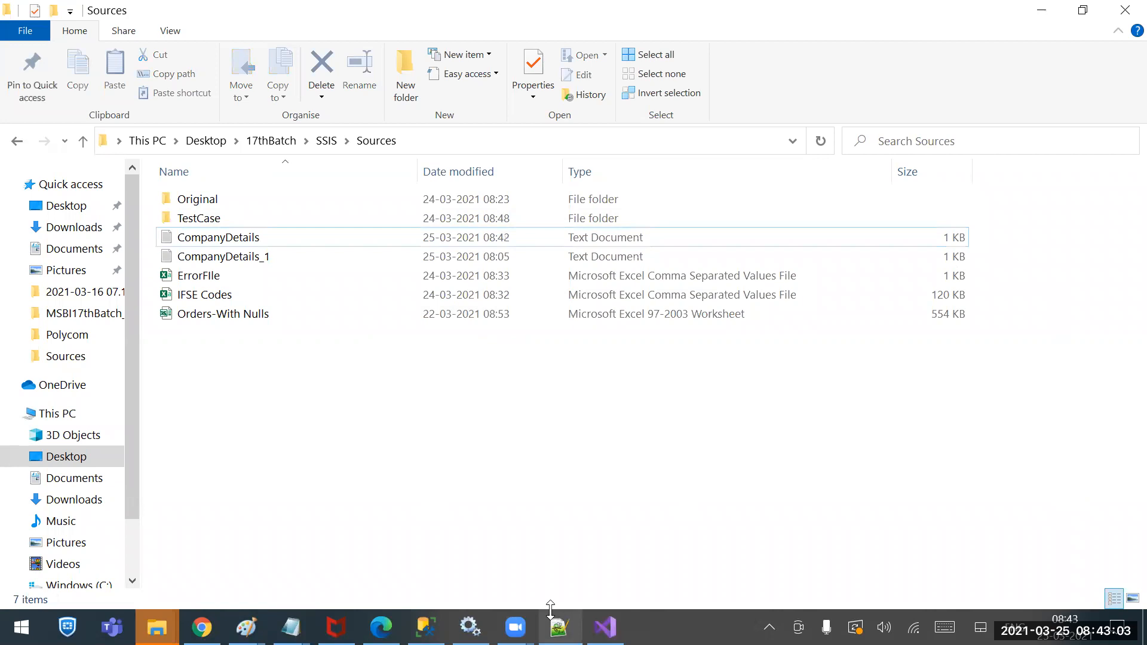
Rerun the CompDetails SELECT and highlight result rows 7 and 8, the new kpmg and tcs records
left_click(425, 627)
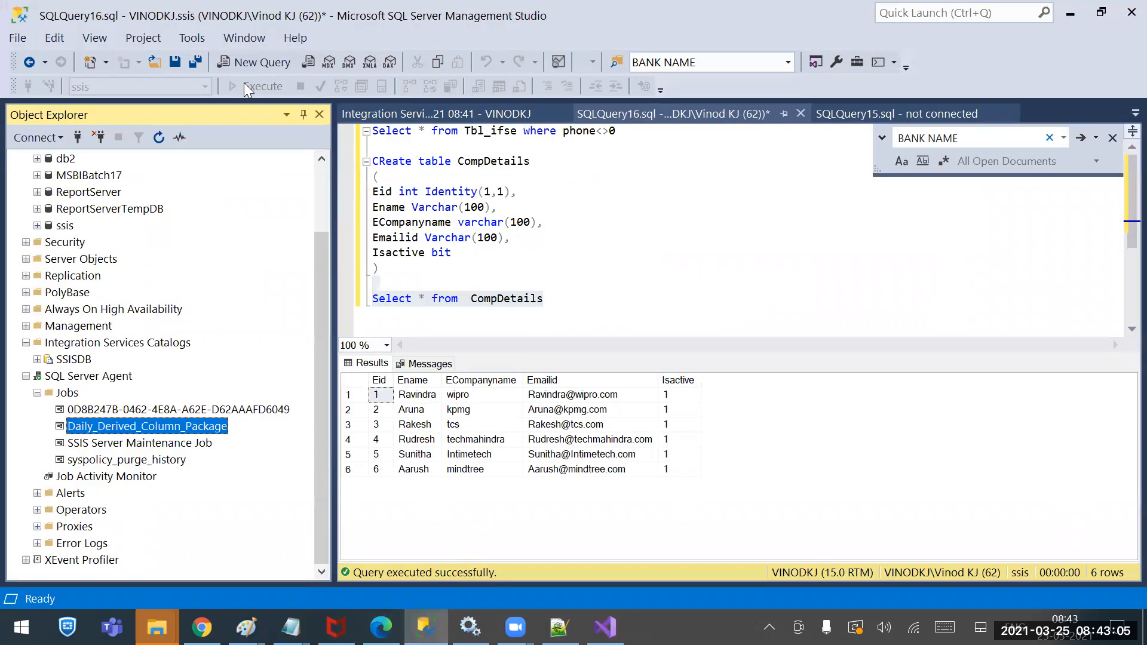
left_click(645, 264)
left_click_drag(582, 317, 561, 275)
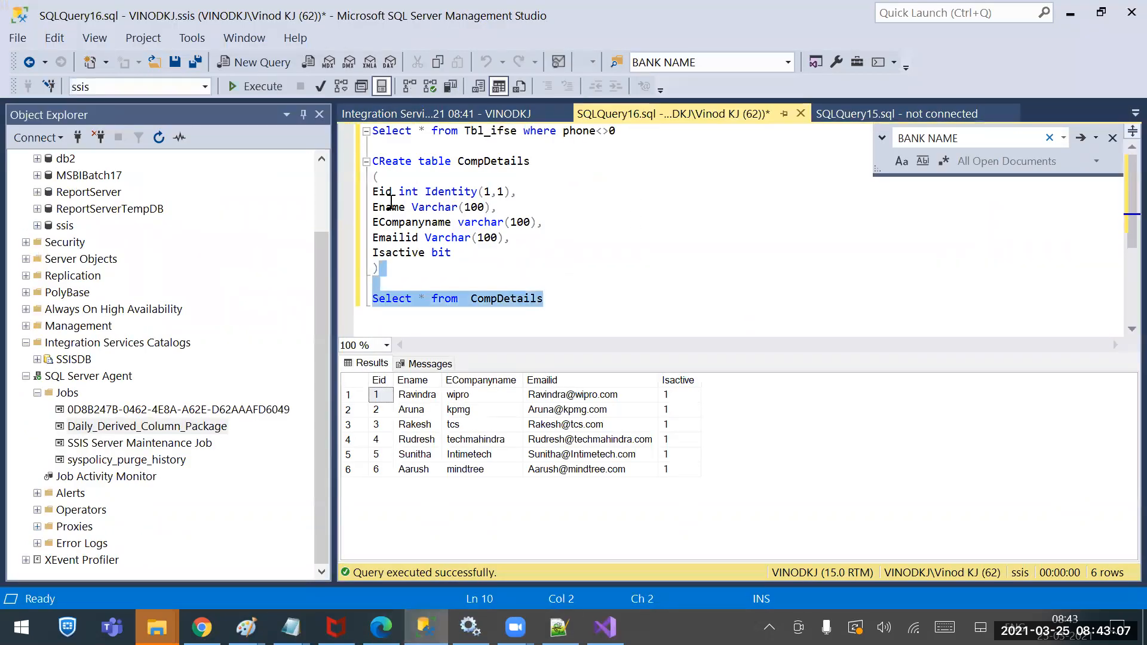
left_click(243, 86)
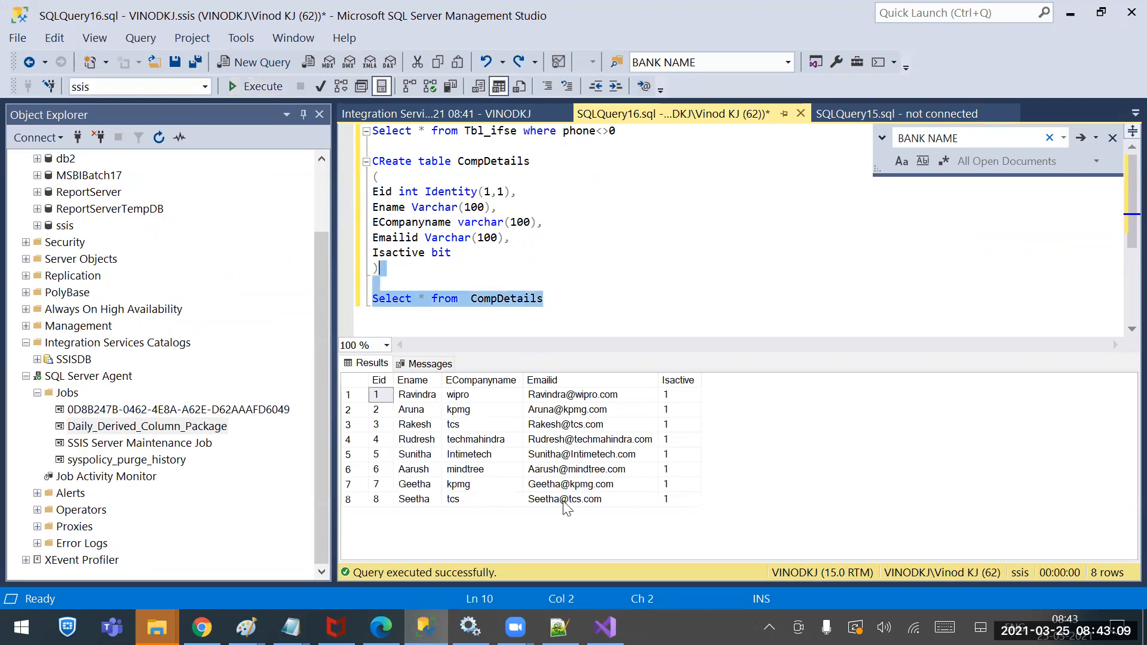
left_click_drag(679, 499, 371, 493)
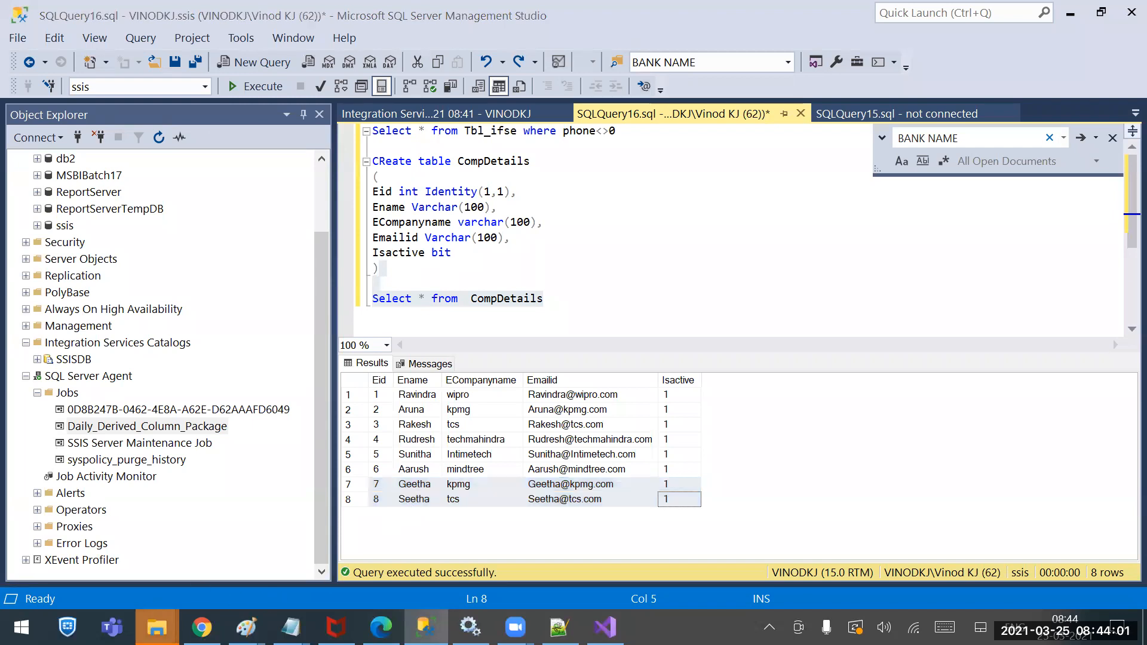
right_click(156, 627)
Rename CompanyDetails in the Sources folder to CompanyDetail, then return to Management Studio
left_click(98, 428)
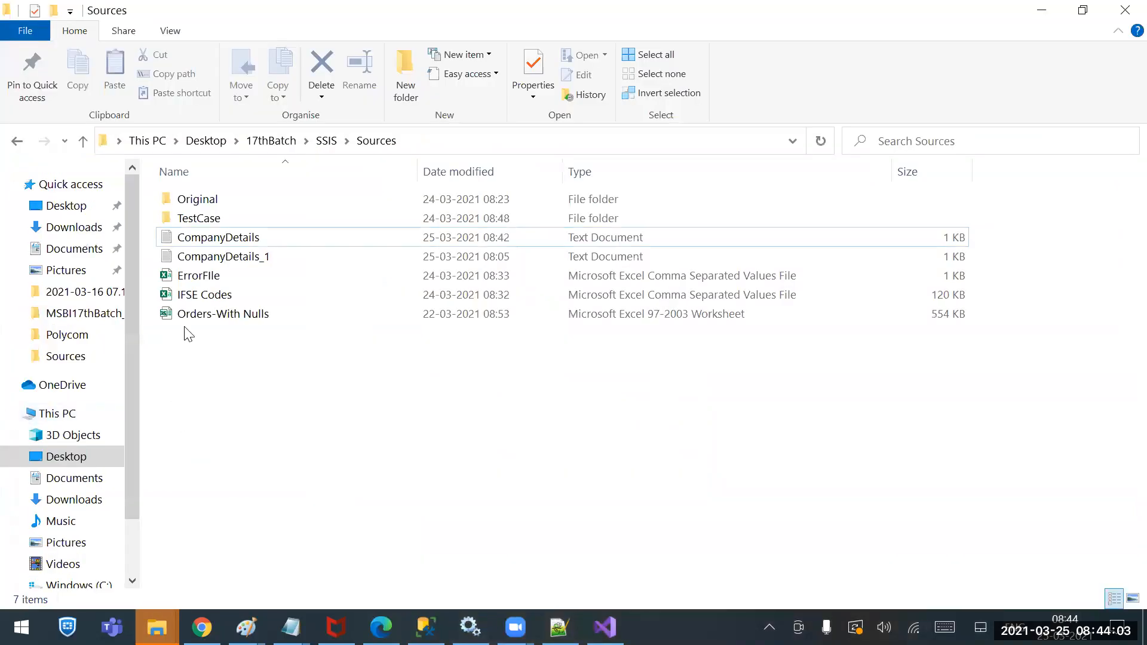
double_click(205, 234)
right_click(205, 229)
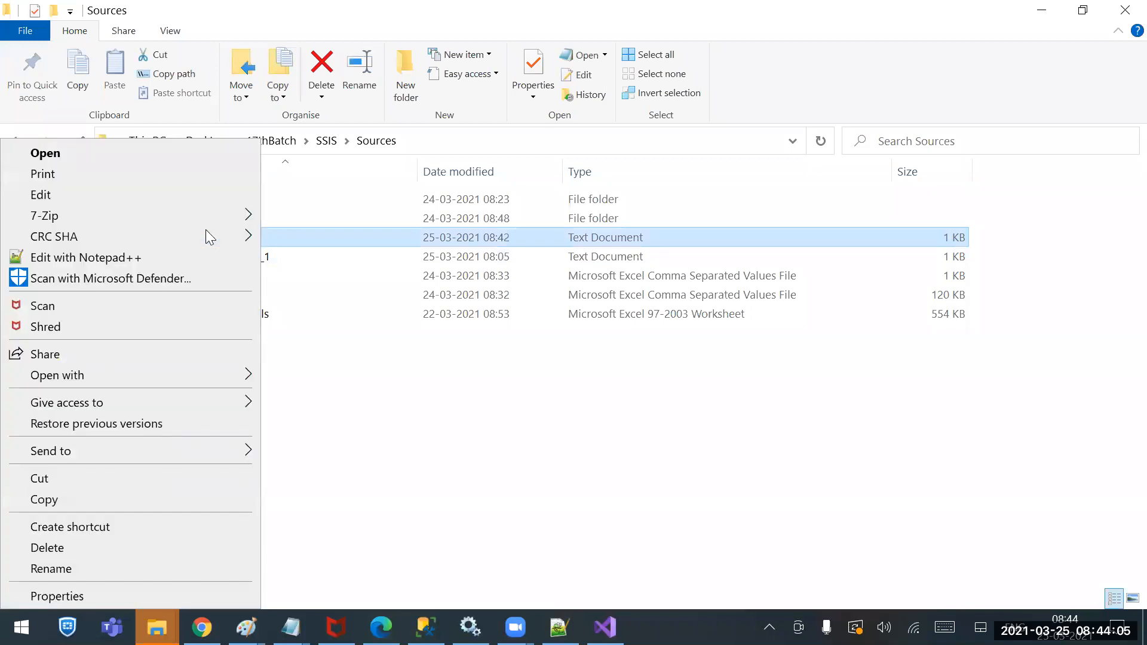
left_click(120, 568)
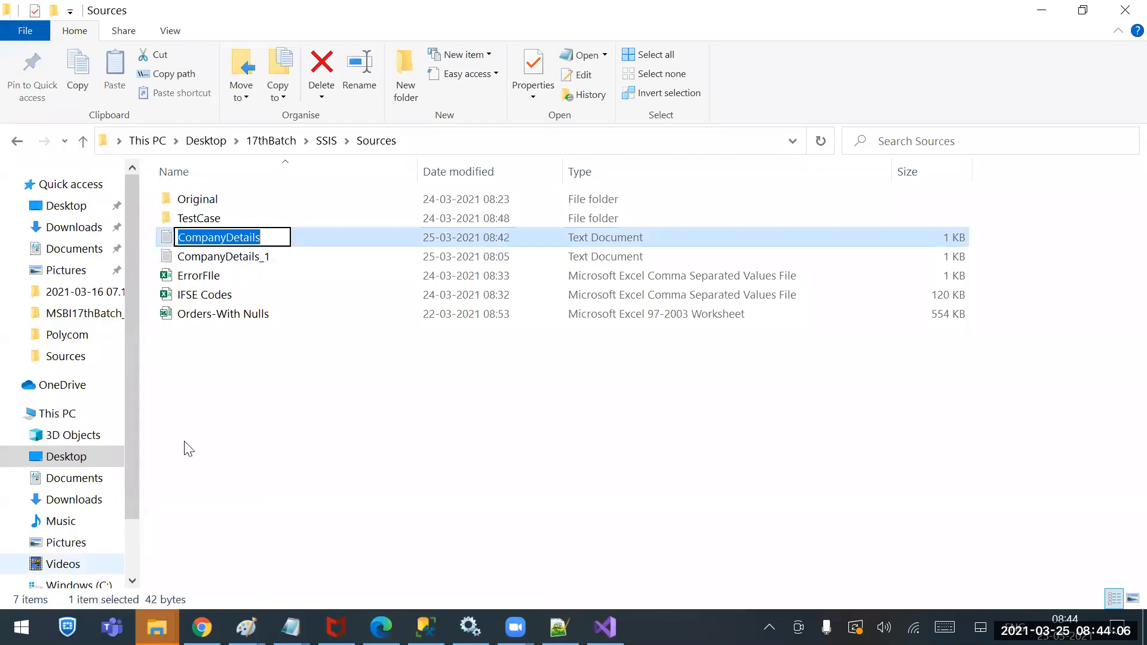
left_click(274, 236)
key("BackSpace")
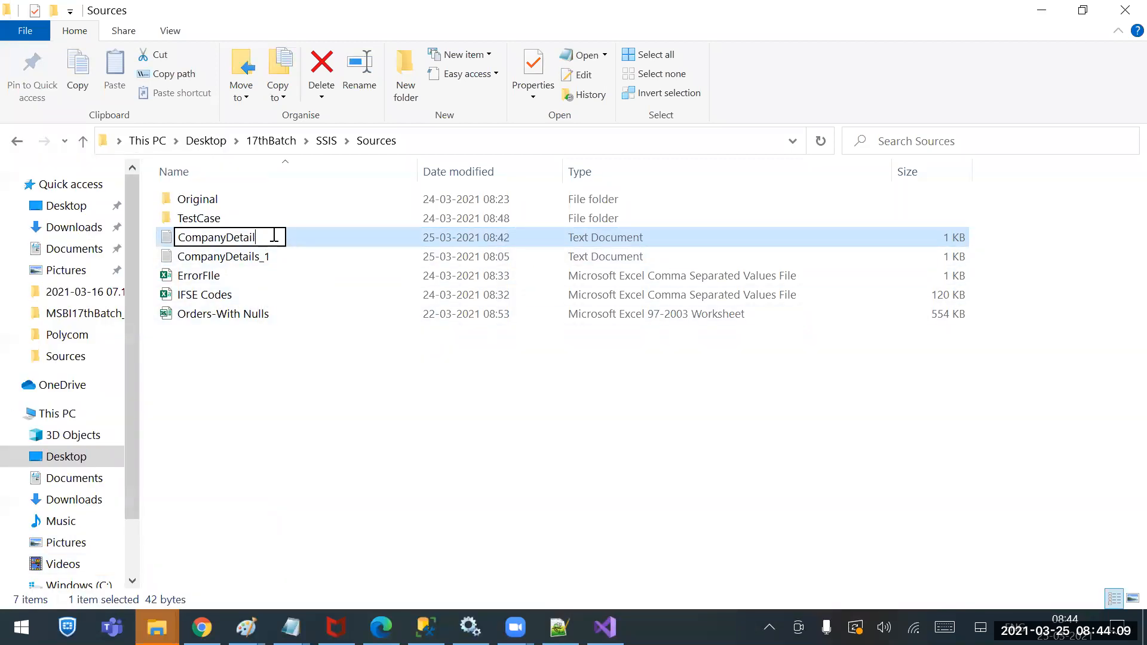
left_click(418, 449)
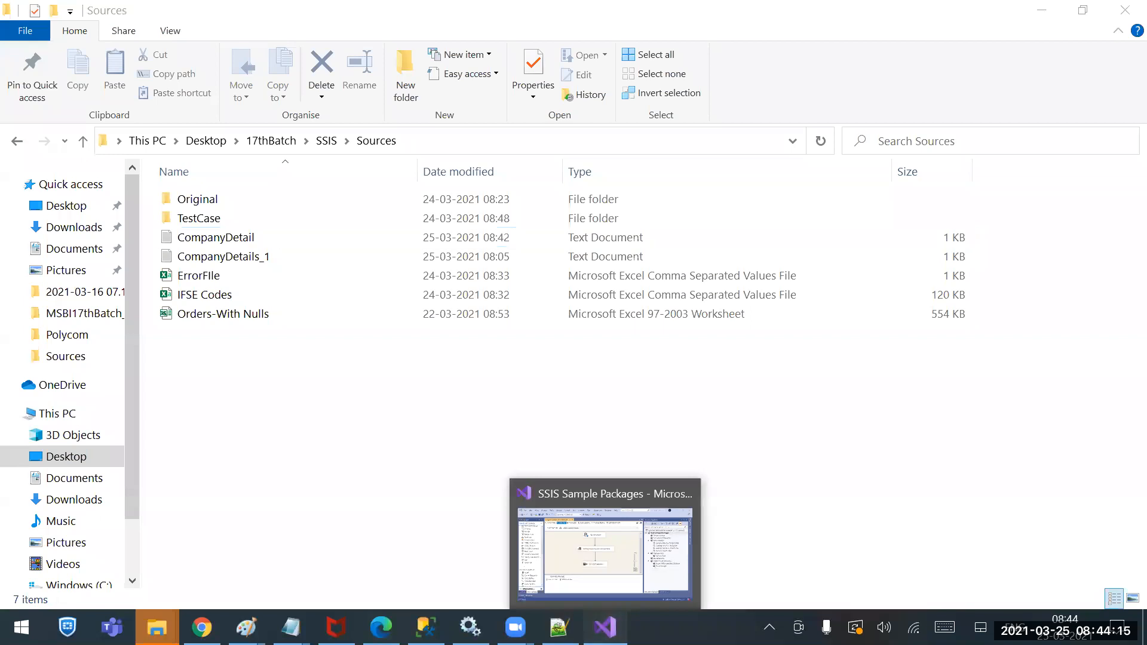
left_click(605, 626)
key("alt+Tab")
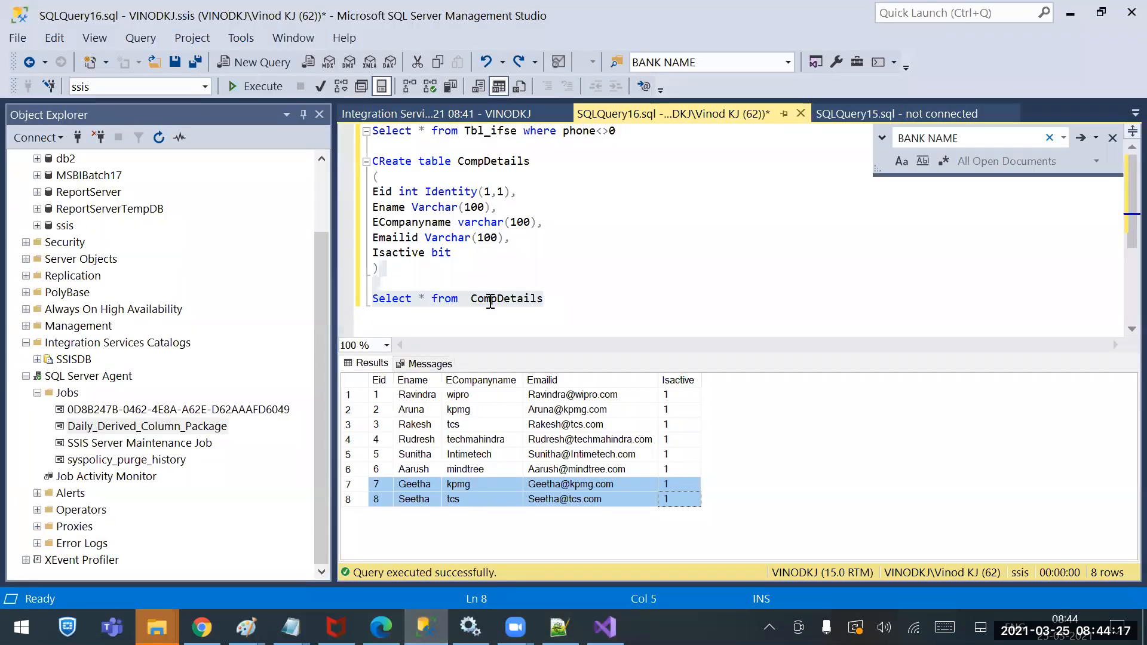
Refresh the Integration Services Dashboard and review it: 2 succeeded and 4 failed executions
left_click(405, 115)
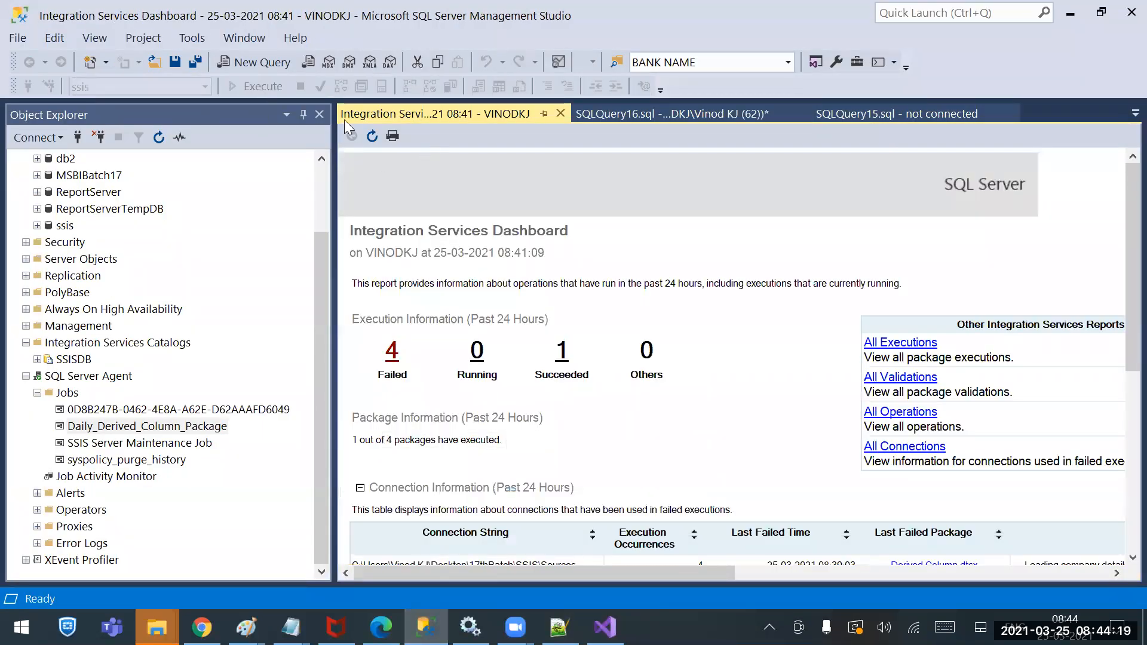
left_click(374, 135)
scroll(573, 419, "down", 5)
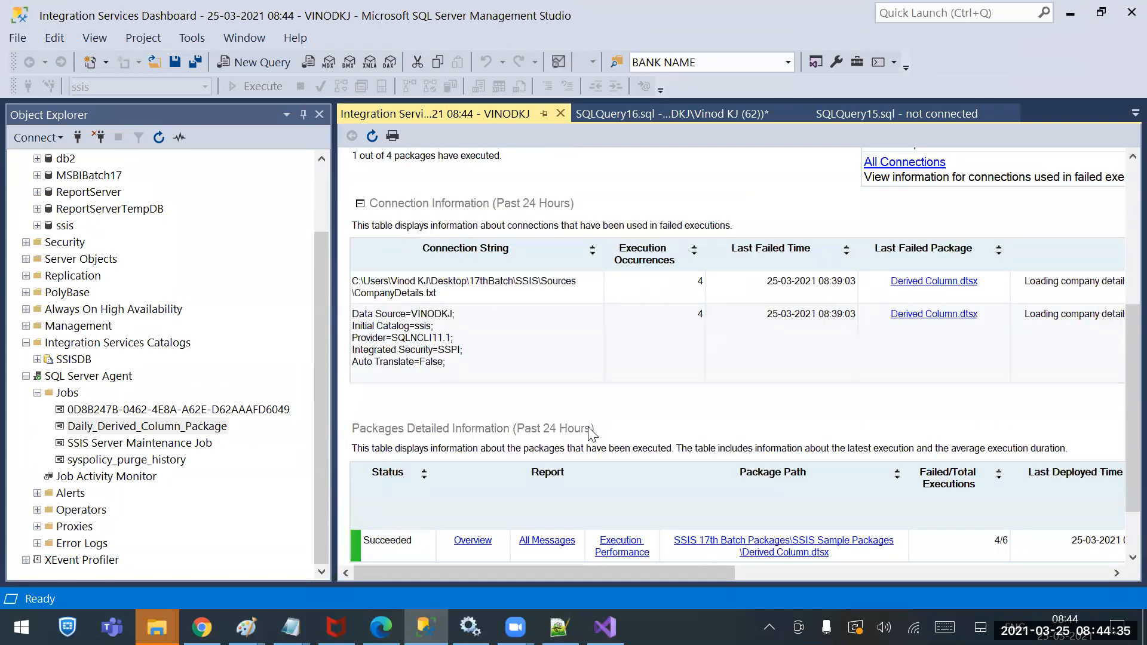
scroll(592, 430, "up", 1)
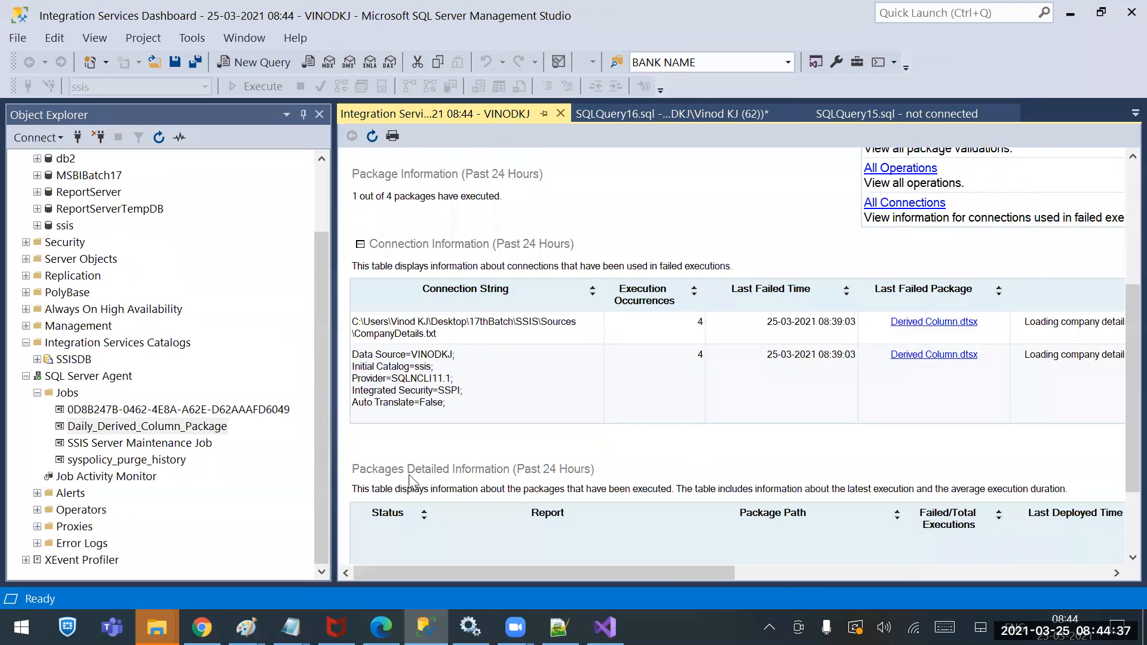
scroll(545, 443, "down", 1)
scroll(546, 443, "down", 2)
scroll(582, 380, "up", 9)
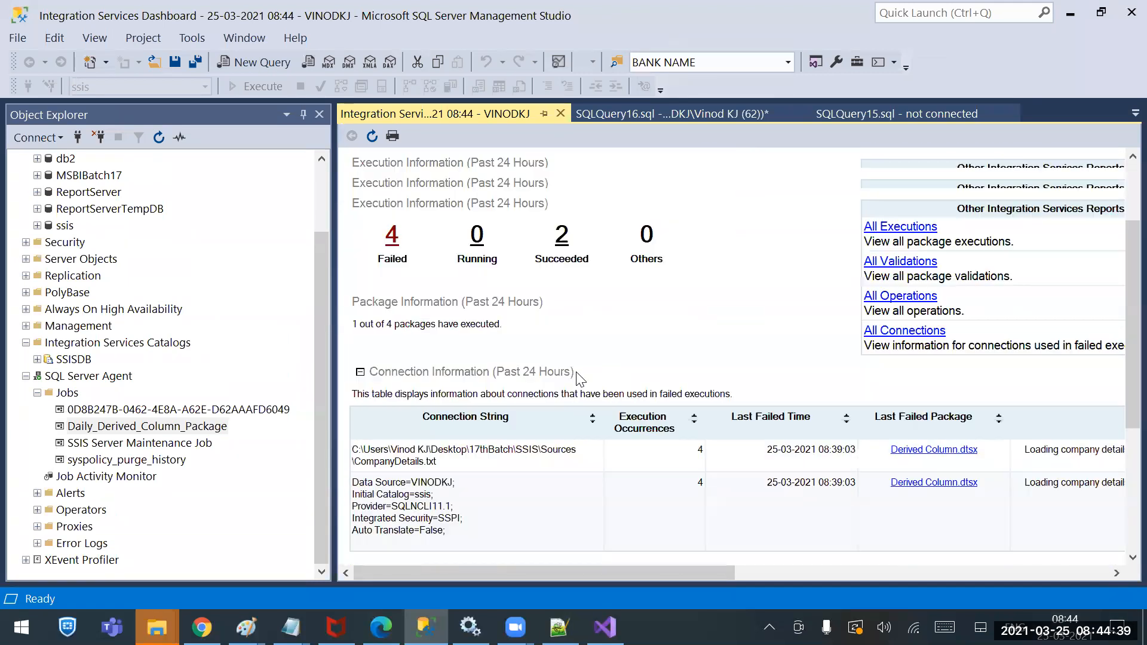
left_click(369, 141)
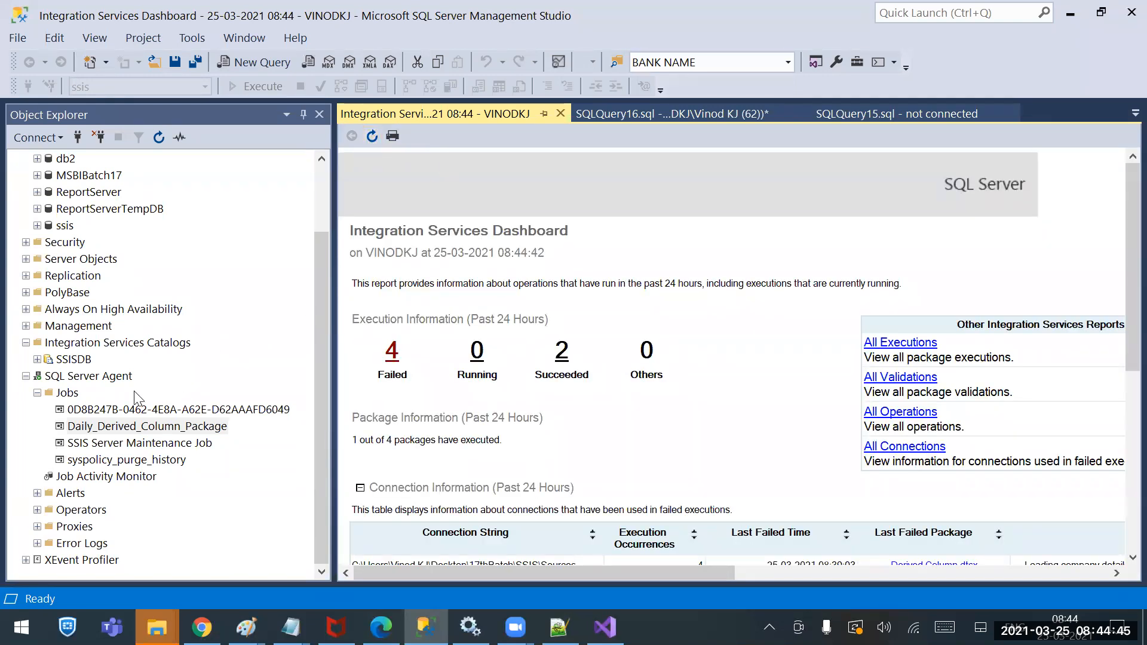
scroll(107, 299, "up", 2)
Browse the SSISDB catalog's Reports > Standard Reports menu, then dismiss it
left_click(90, 428)
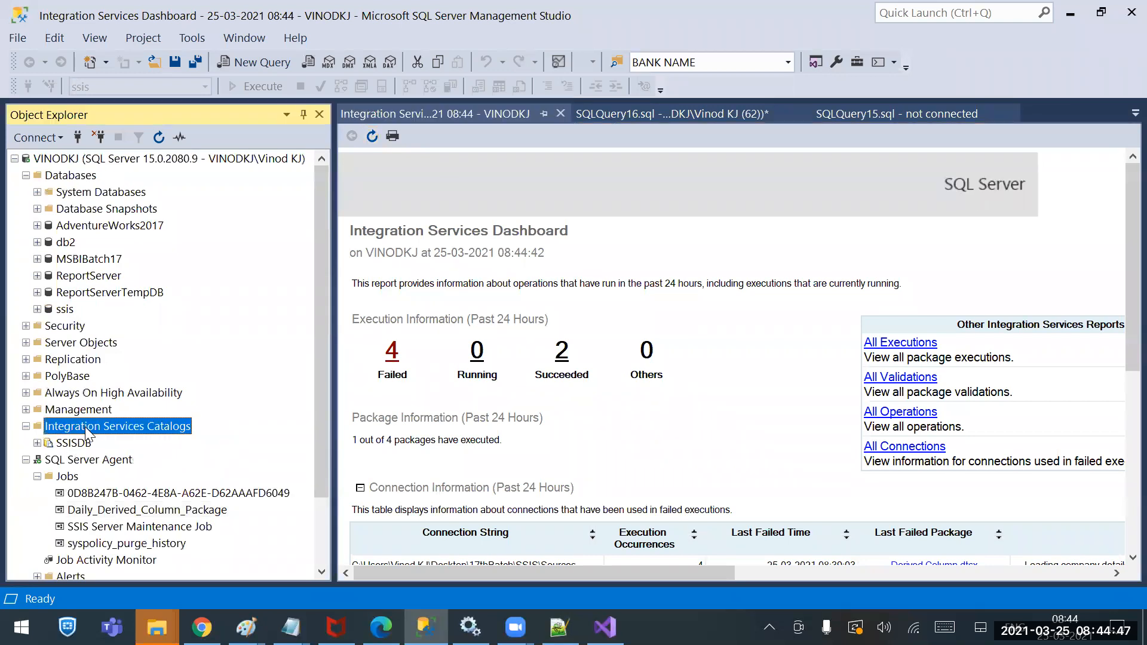
left_click(74, 443)
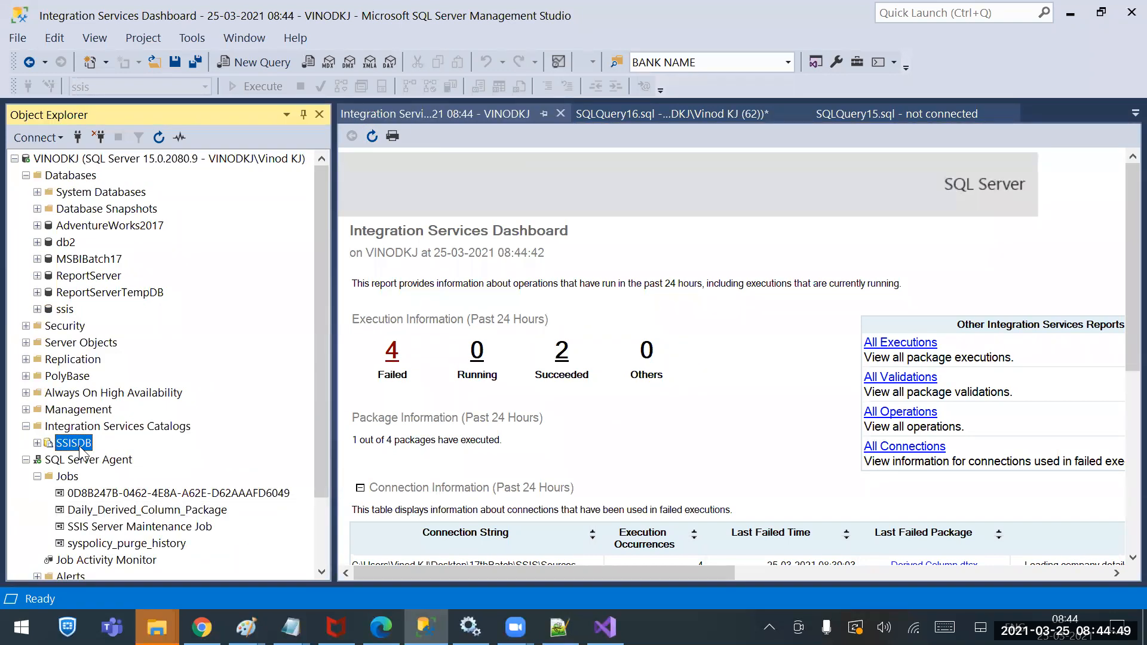
right_click(80, 448)
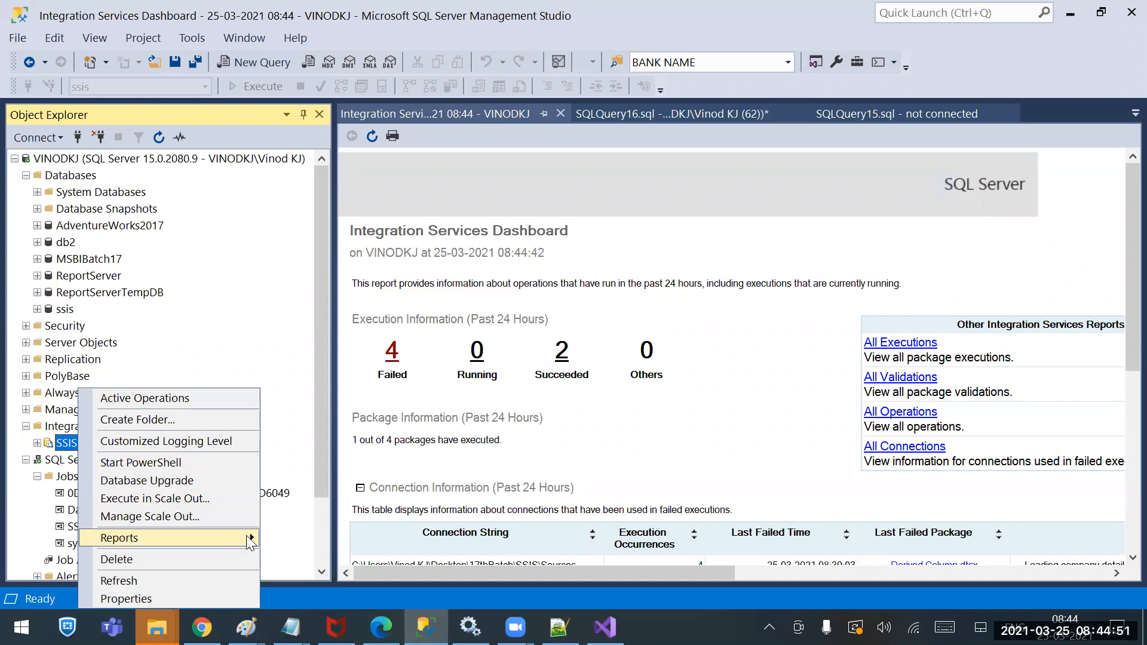
mouse_move(250, 540)
mouse_move(347, 544)
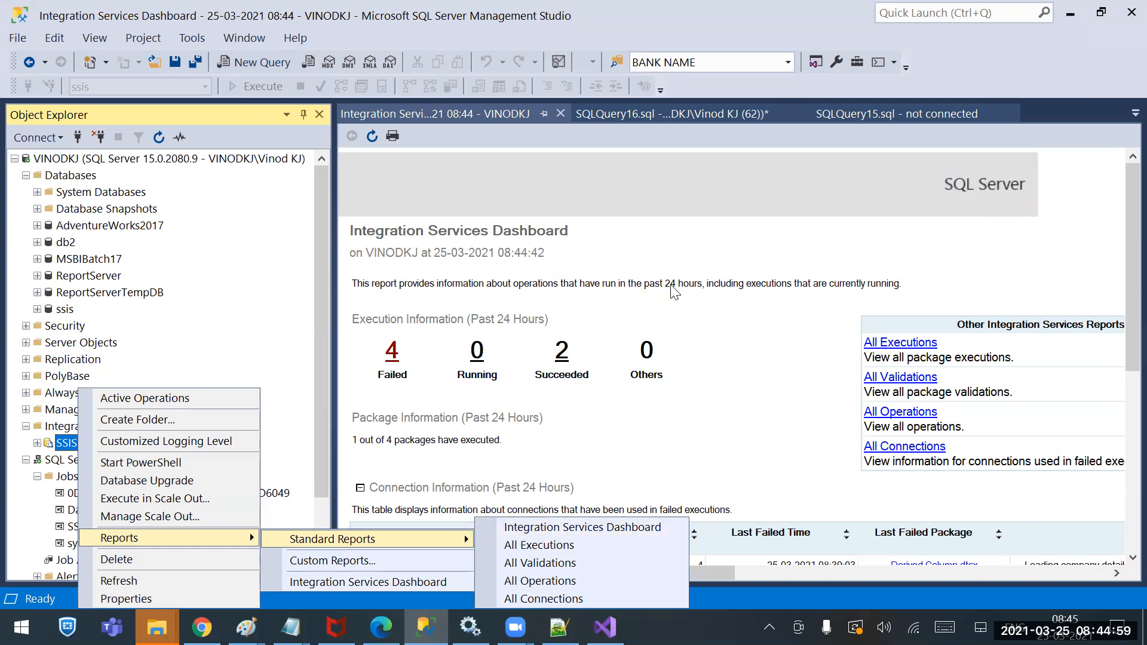
left_click(675, 260)
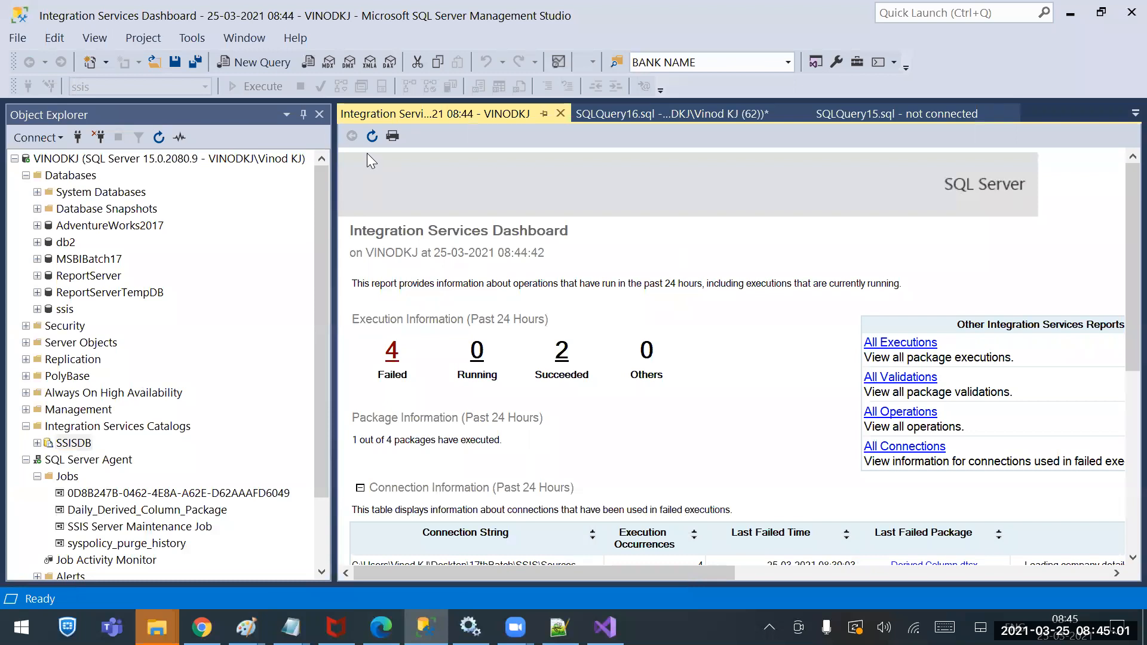
Refresh the dashboard to show 5 failed executions and open Derived Column.dtsx's All Messages
left_click(372, 136)
scroll(503, 498, "down", 3)
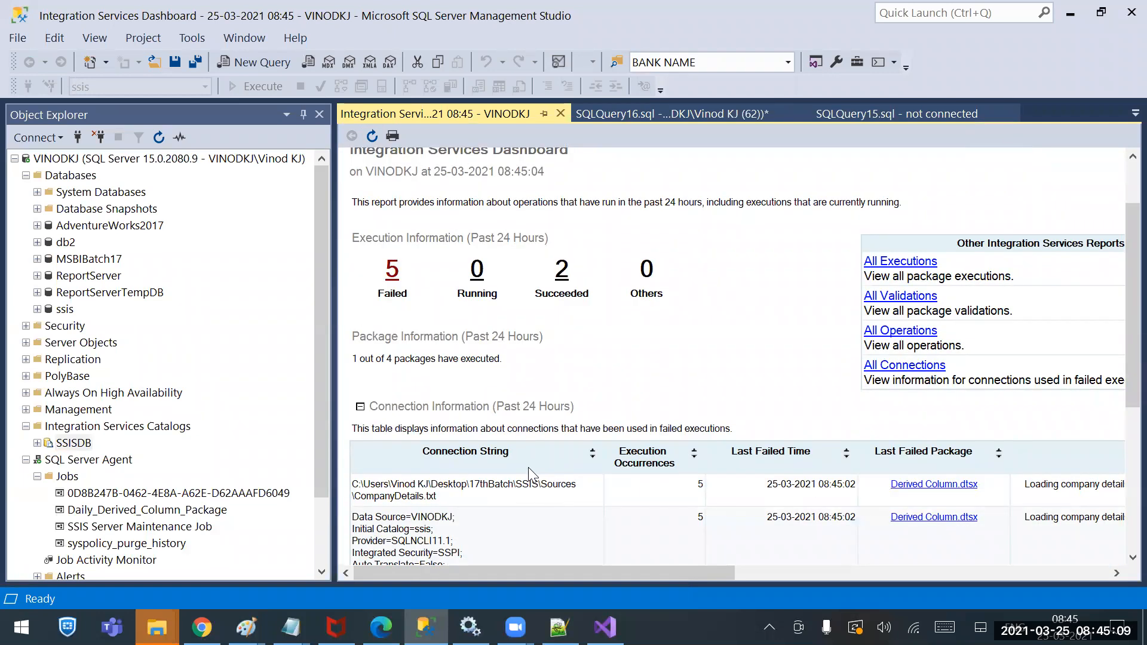
scroll(528, 467, "down", 6)
scroll(640, 423, "down", 3)
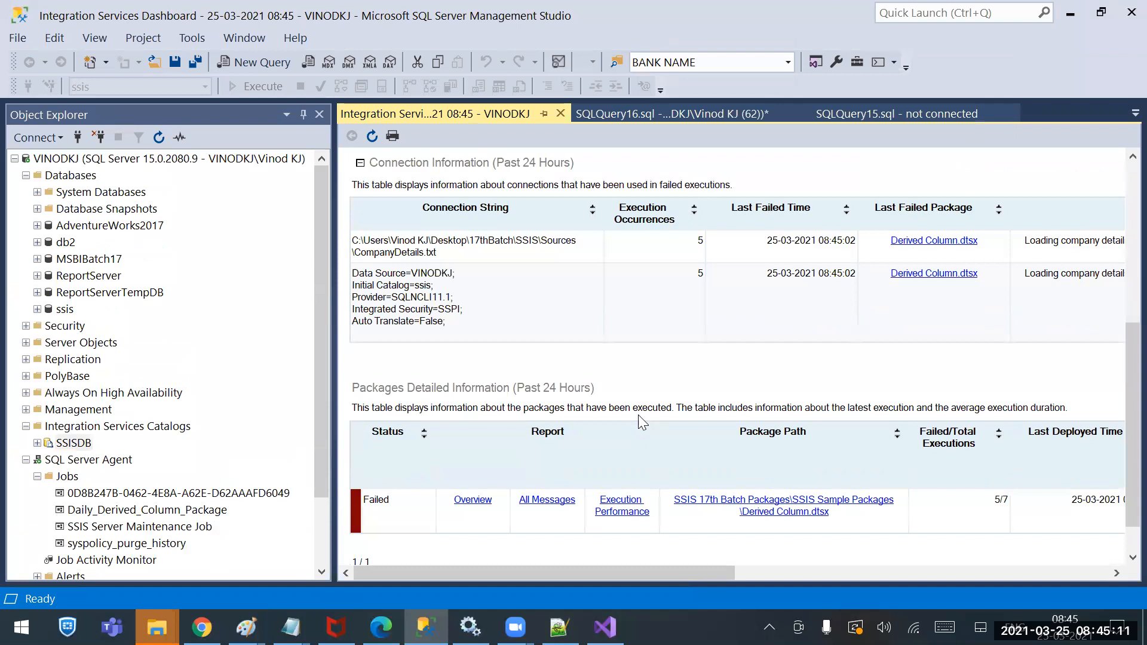
left_click(555, 500)
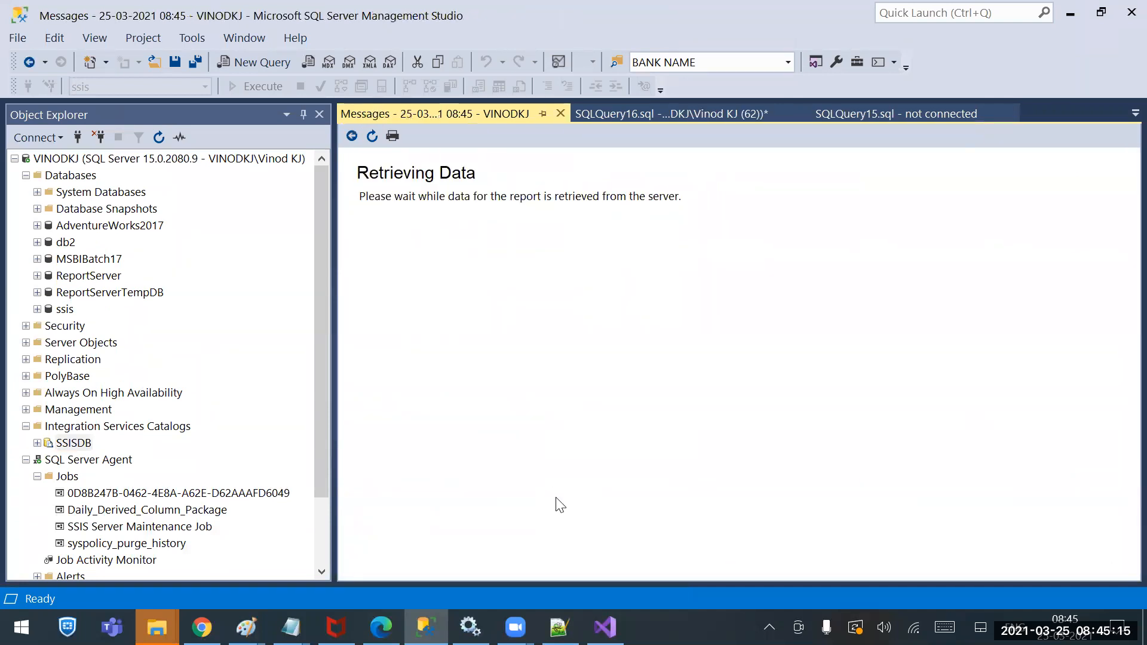
Go back to All Executions and open messages for failed execution 8, showing two OnError entries
scroll(735, 408, "down", 3)
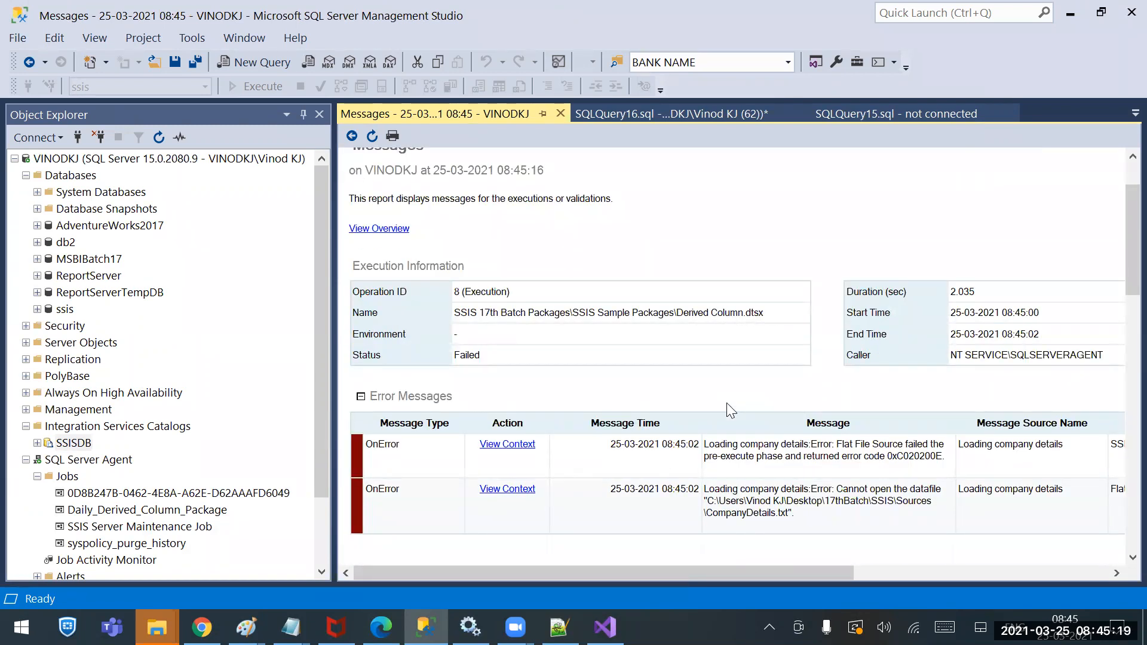
scroll(726, 403, "down", 9)
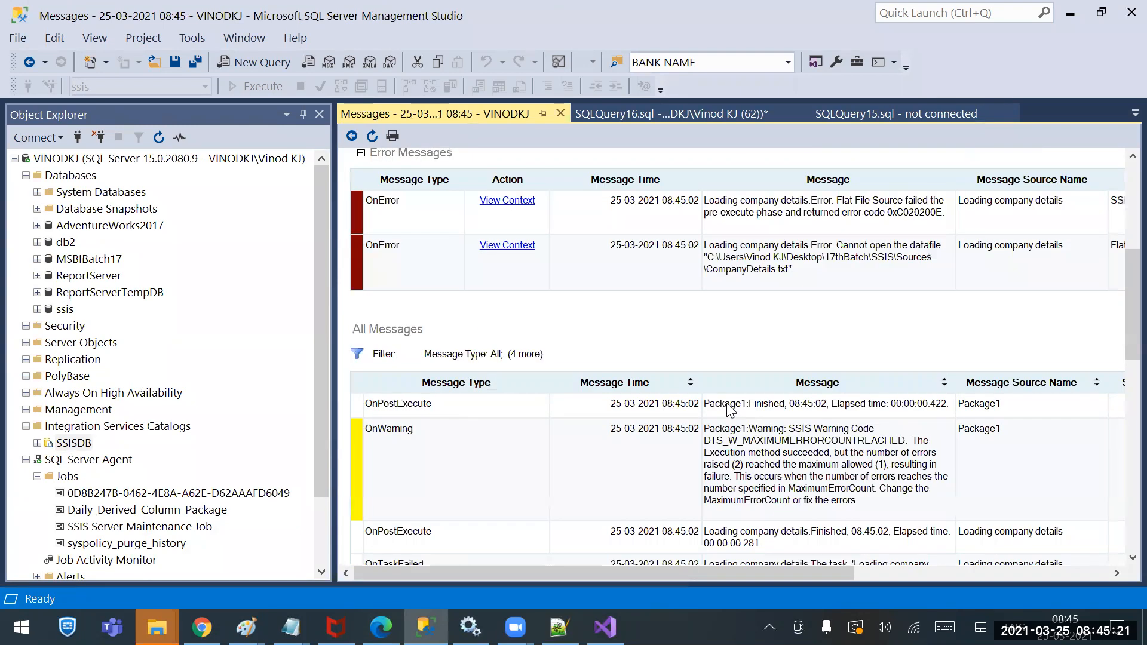
scroll(729, 410, "up", 12)
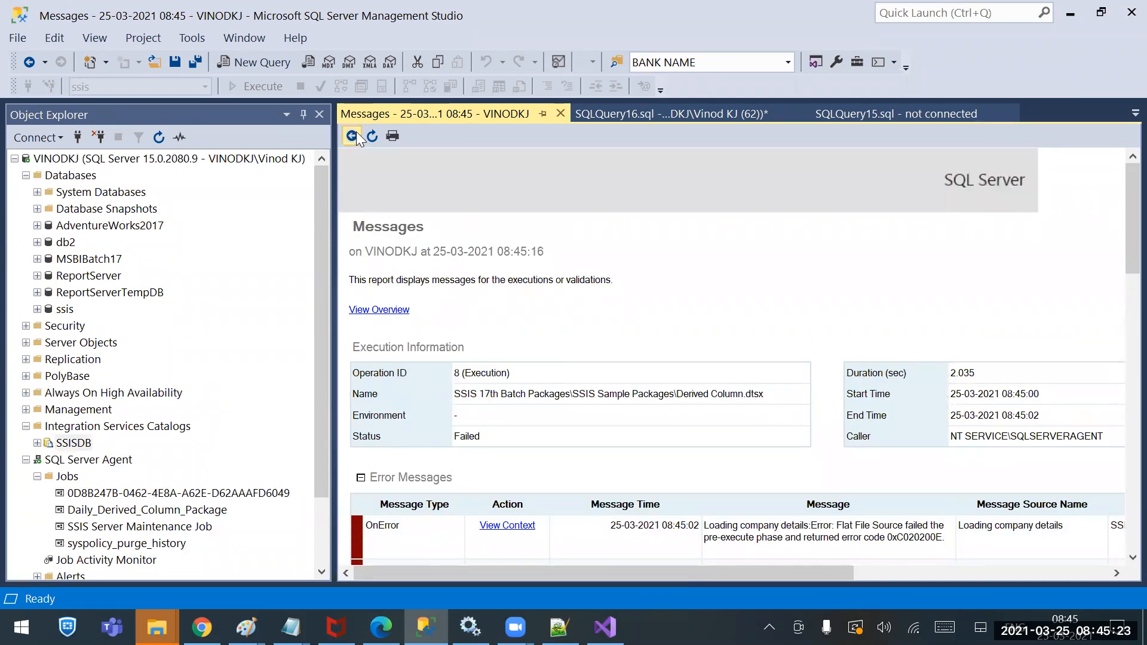
left_click(354, 135)
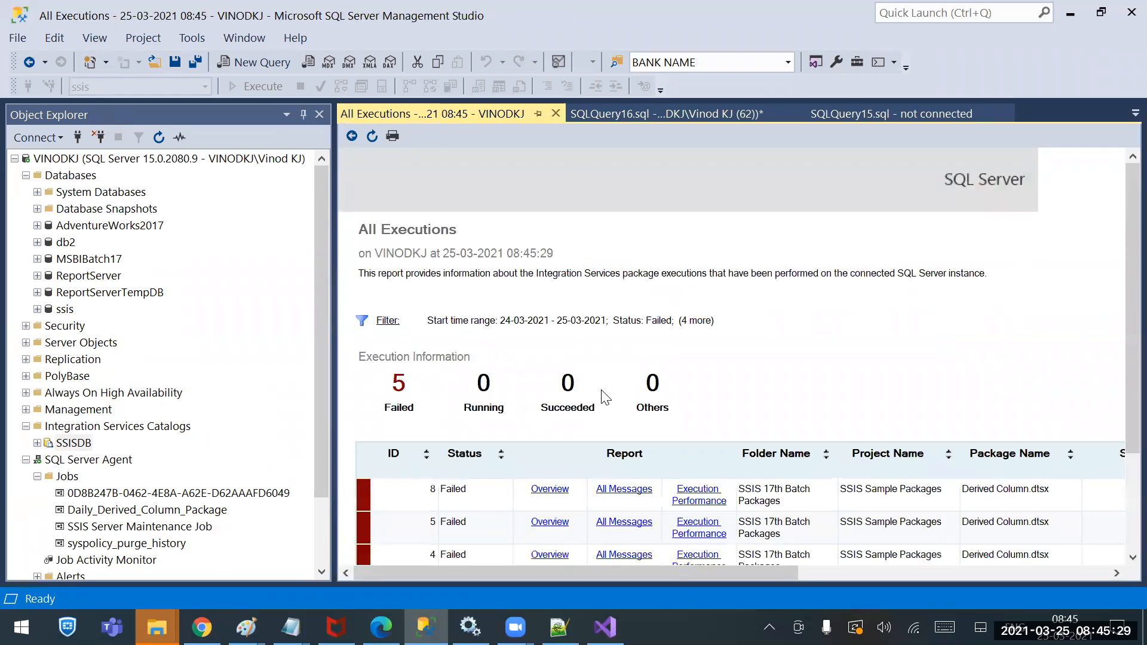
scroll(606, 397, "down", 3)
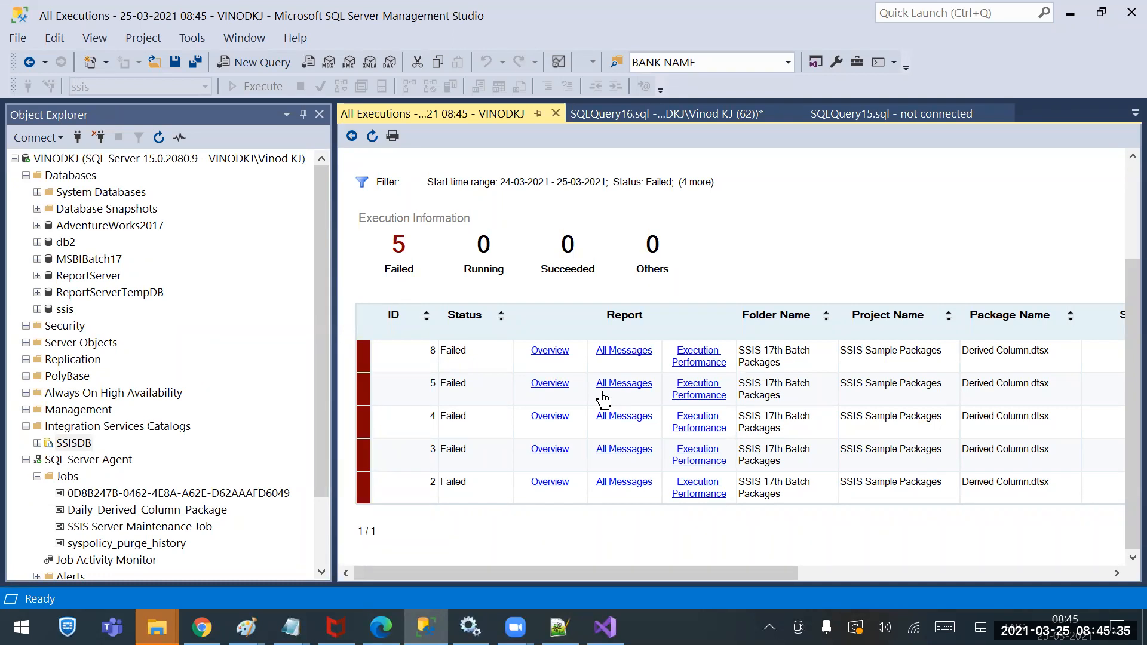
left_click(975, 571)
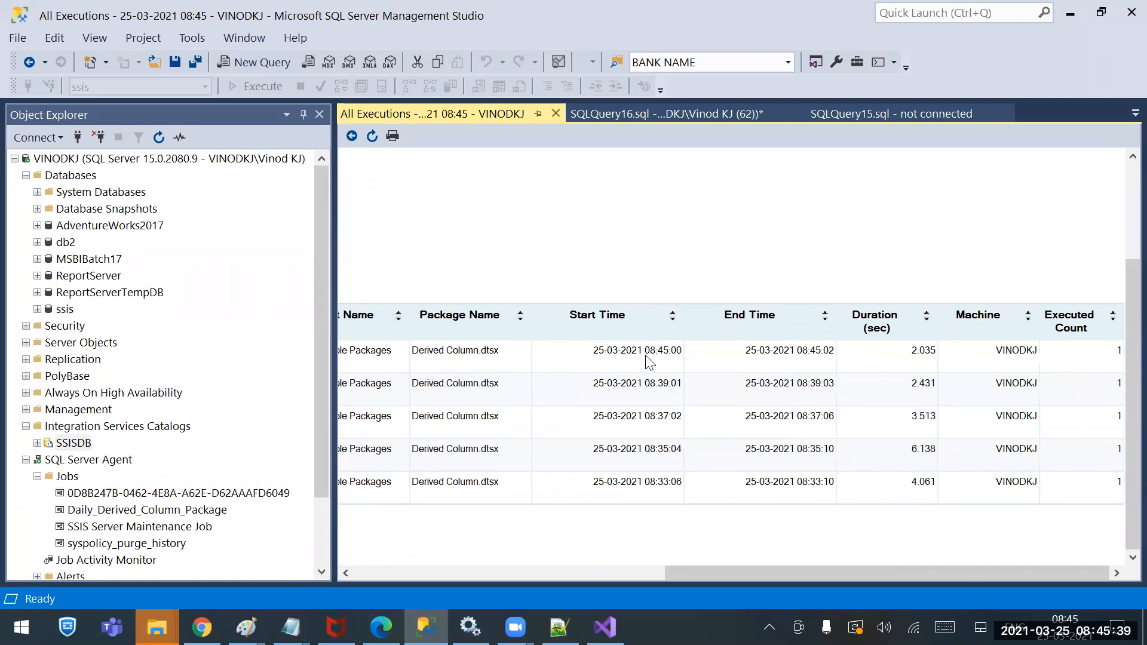
left_click_drag(769, 568, 388, 570)
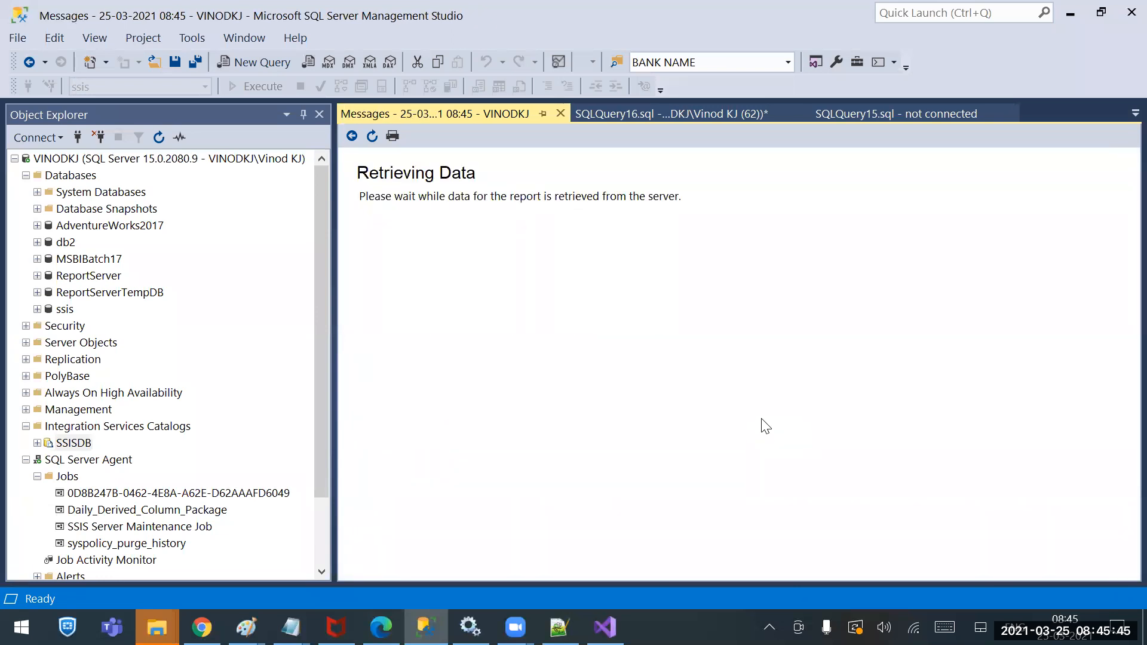
scroll(766, 426, "down", 3)
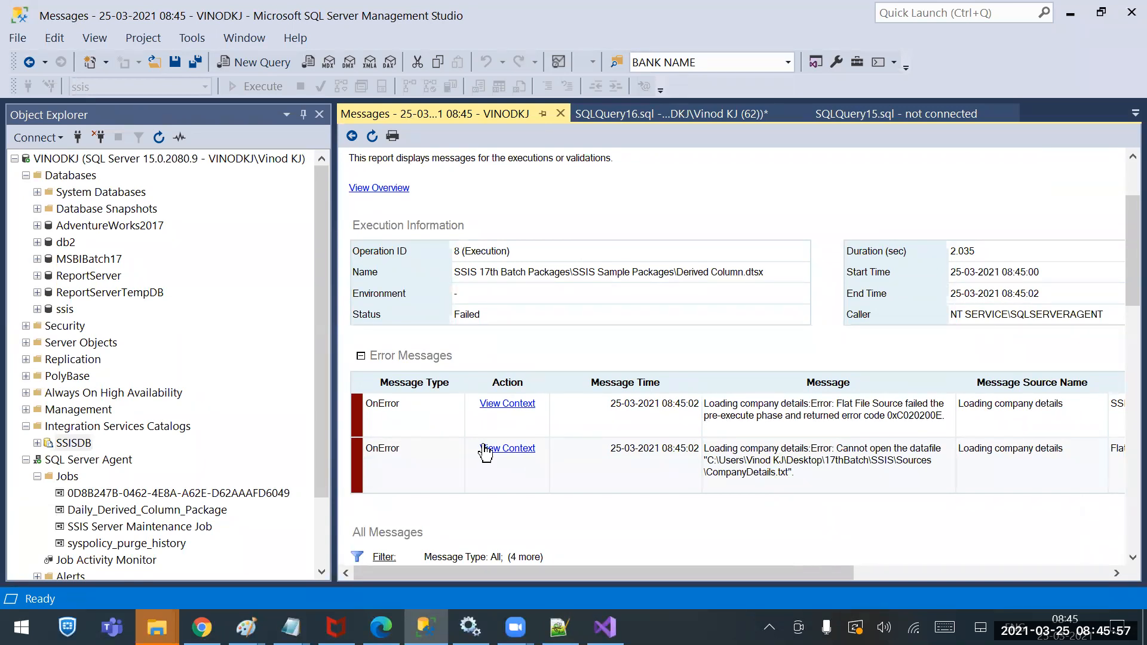
left_click(518, 447)
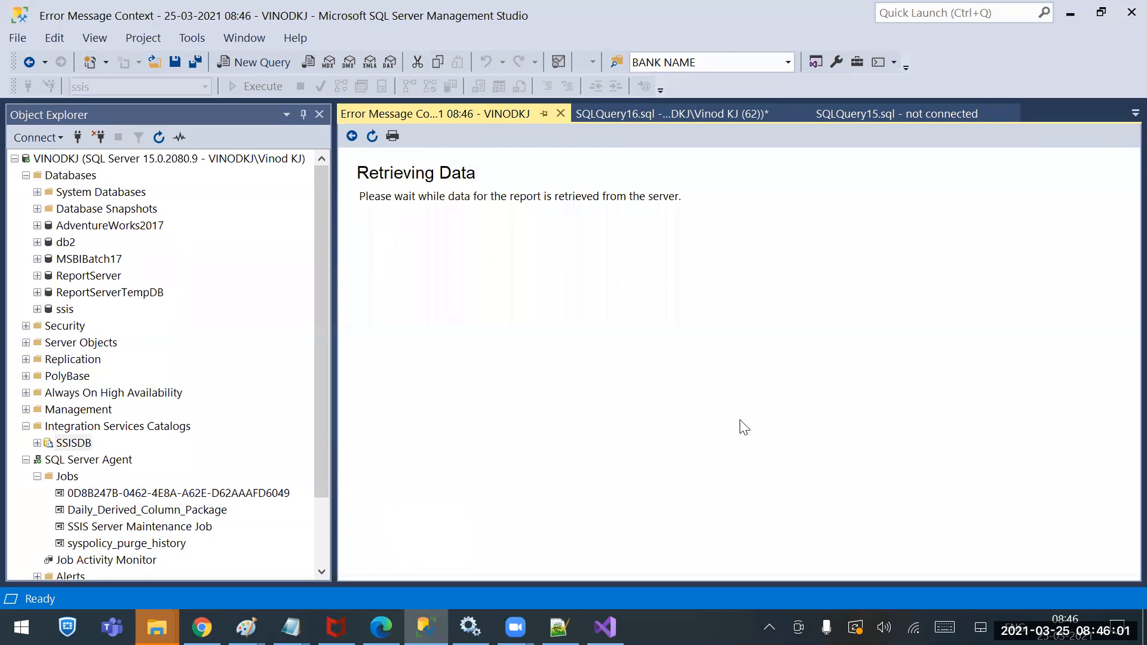
scroll(740, 427, "down", 10)
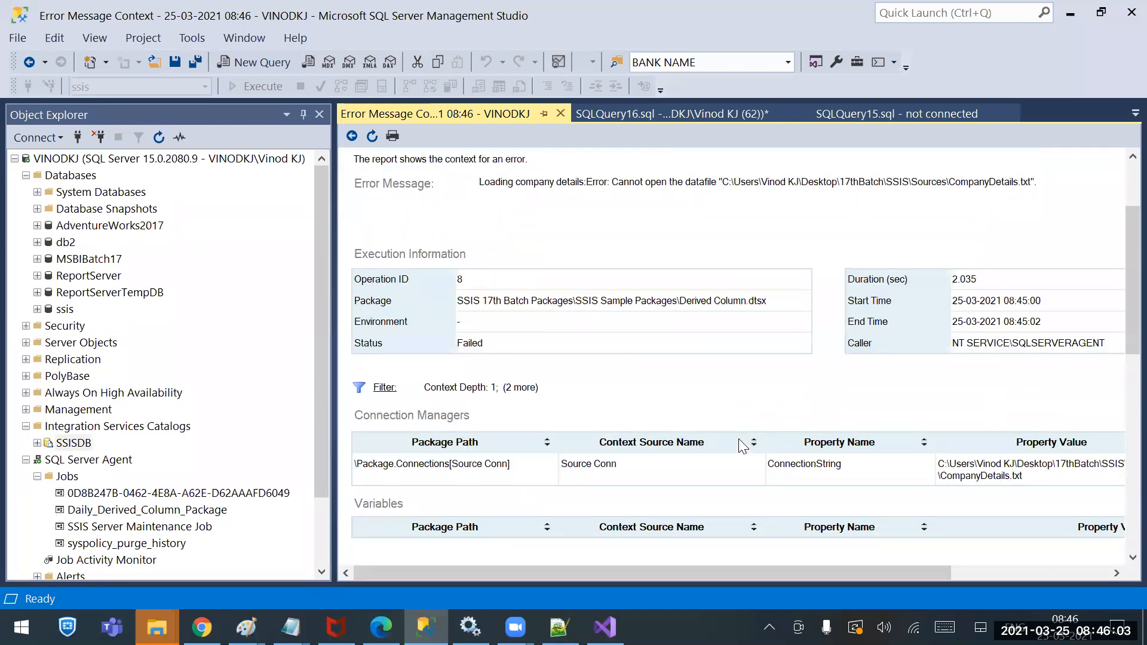
left_click_drag(919, 575, 1042, 568)
scroll(953, 487, "down", 5)
scroll(953, 491, "down", 5)
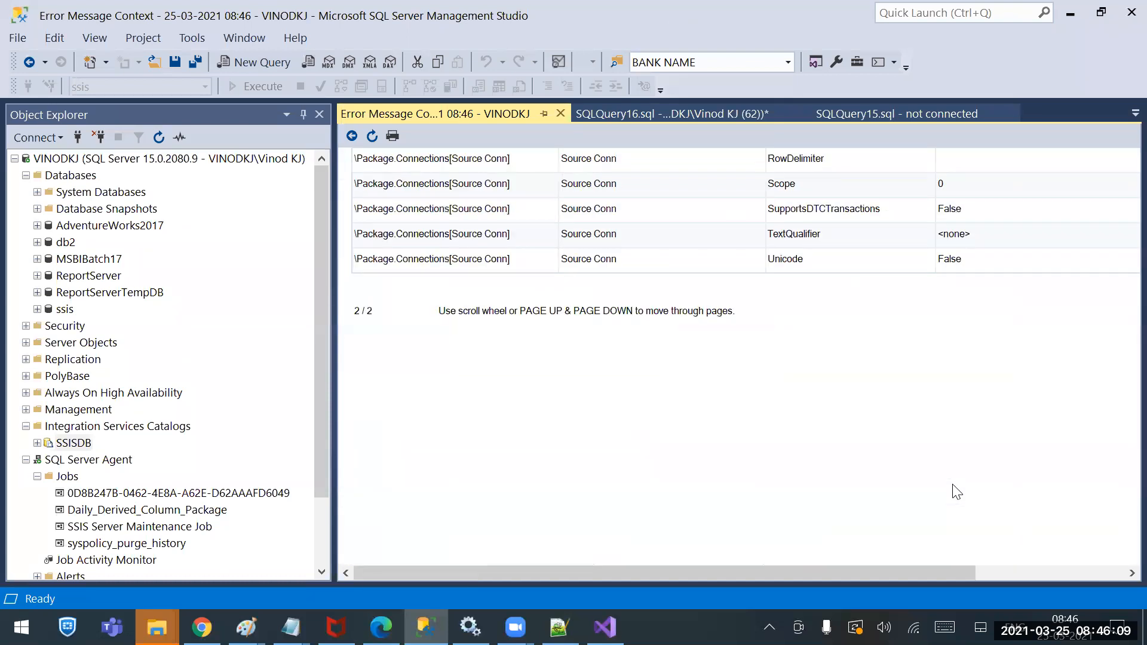
scroll(955, 491, "up", 10)
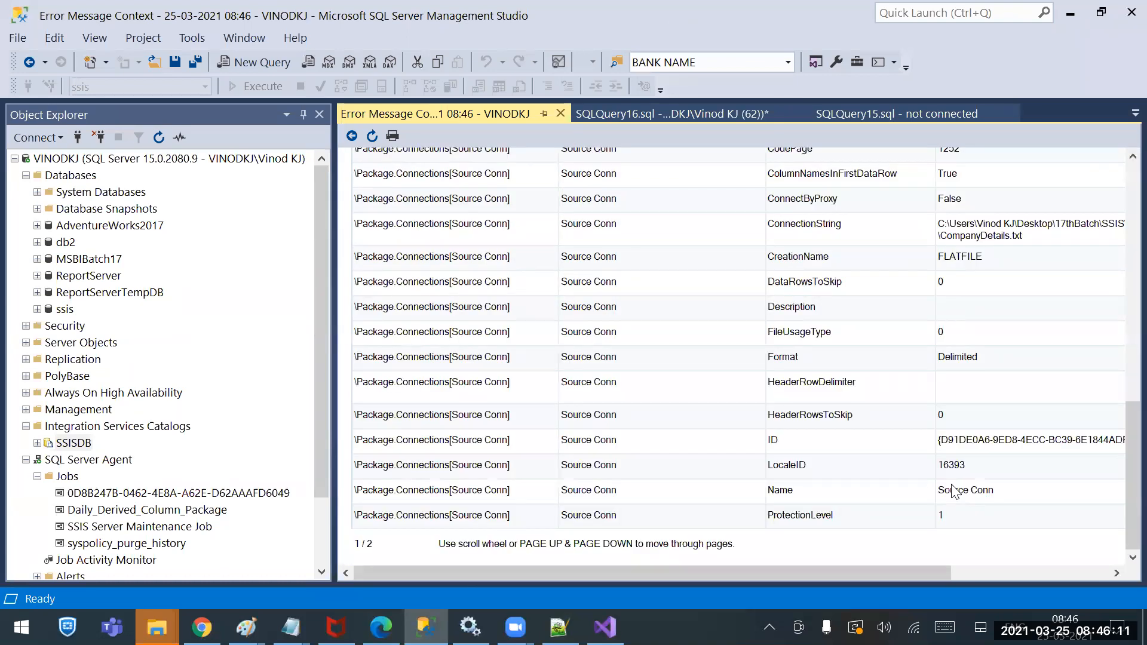
left_click(1003, 571)
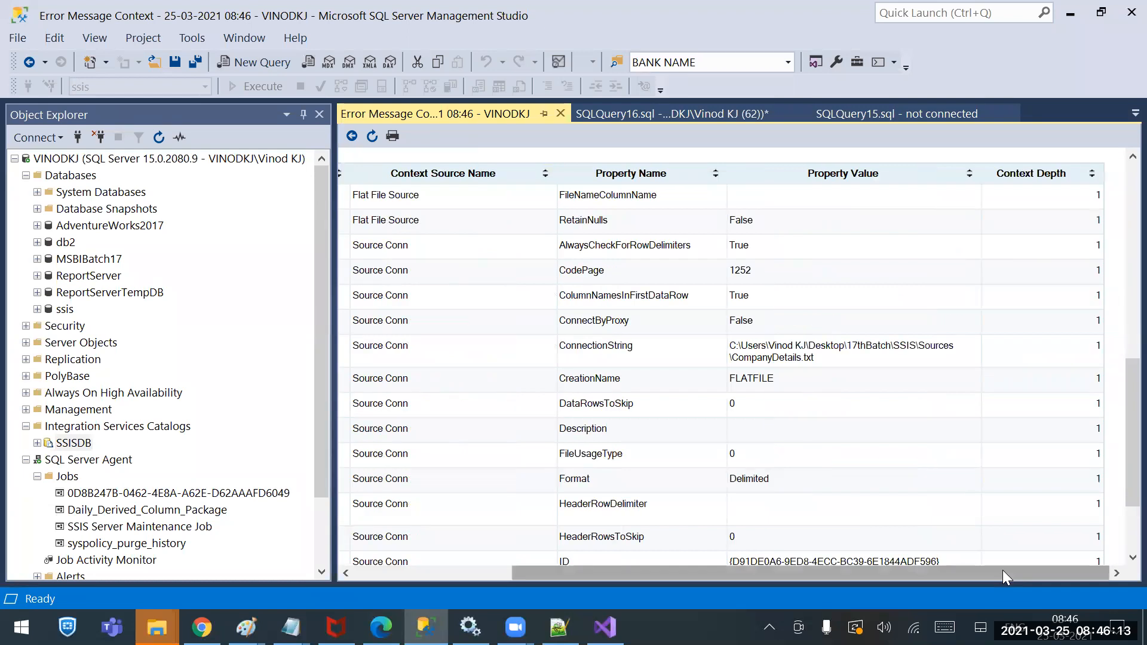
scroll(920, 405, "down", 3)
scroll(809, 348, "up", 4)
scroll(764, 322, "up", 12)
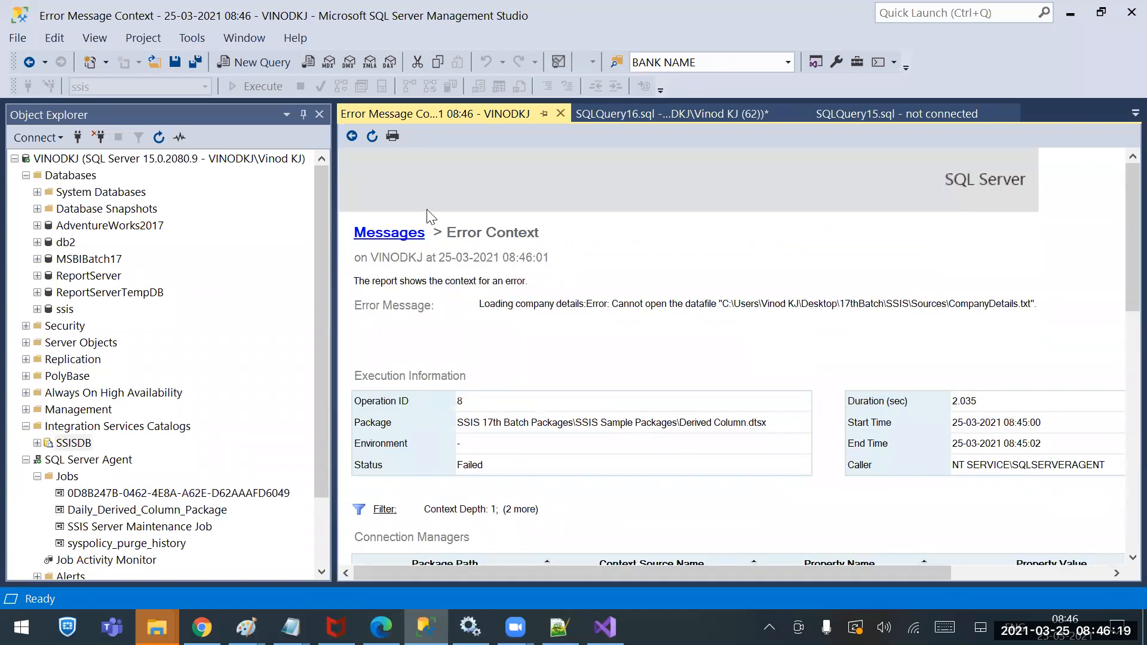
left_click(352, 136)
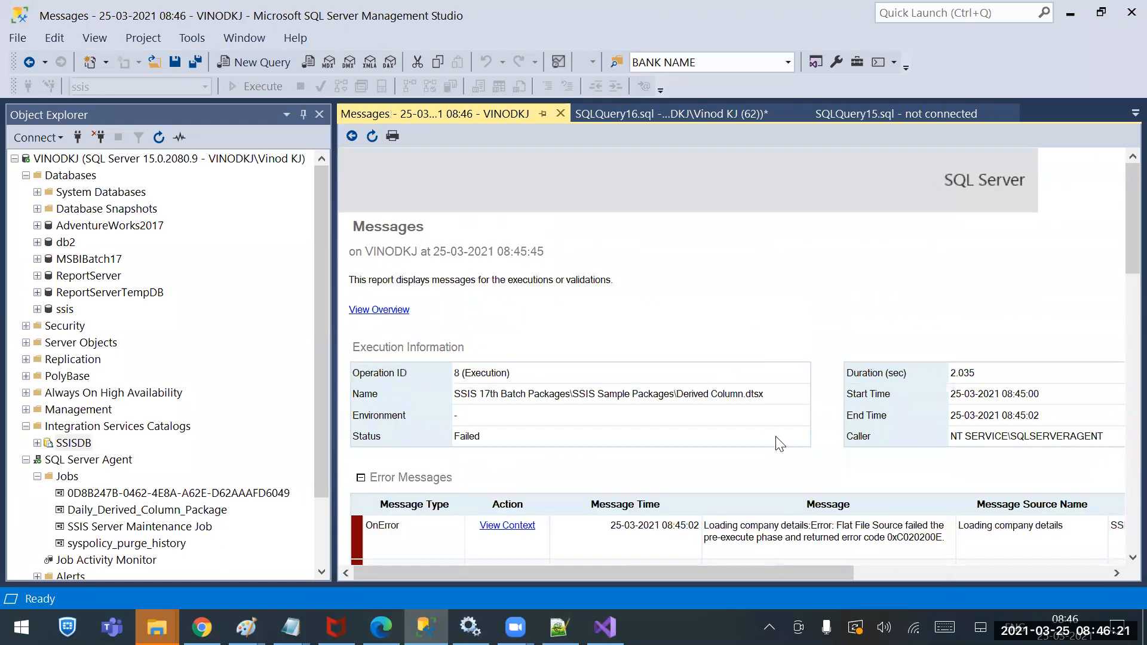
Scroll through execution 8's messages, reviewing its errors and the file-not-found warning
scroll(781, 445, "down", 5)
scroll(837, 472, "down", 5)
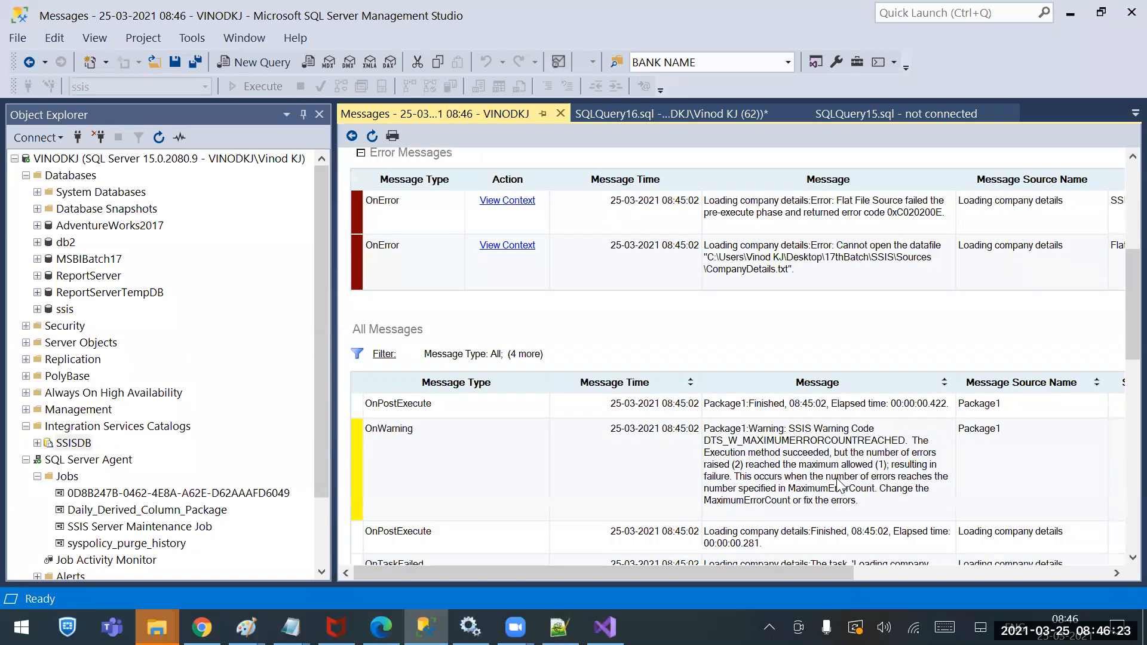
scroll(836, 466, "down", 5)
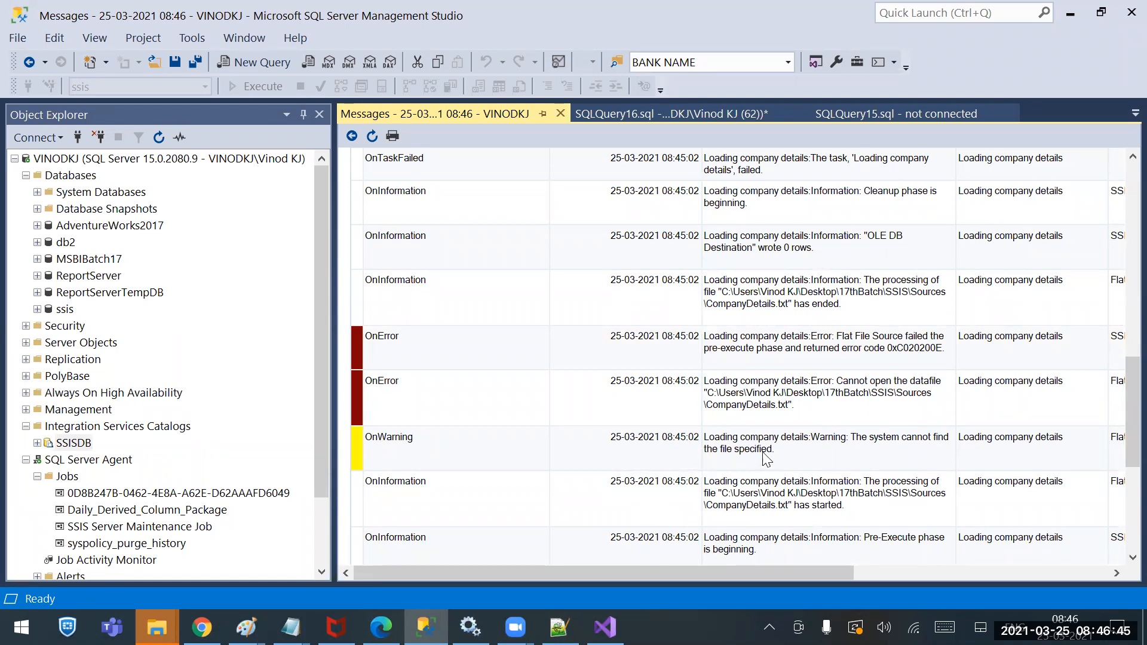
scroll(766, 454, "down", 5)
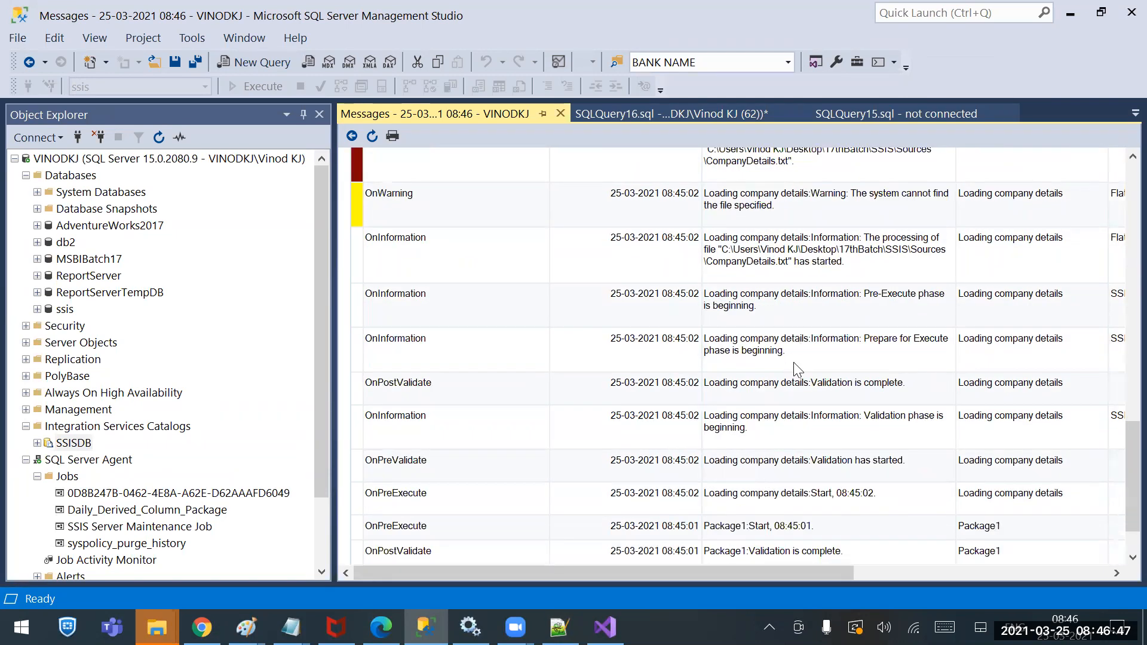
scroll(793, 419, "down", 2)
scroll(792, 452, "down", 1)
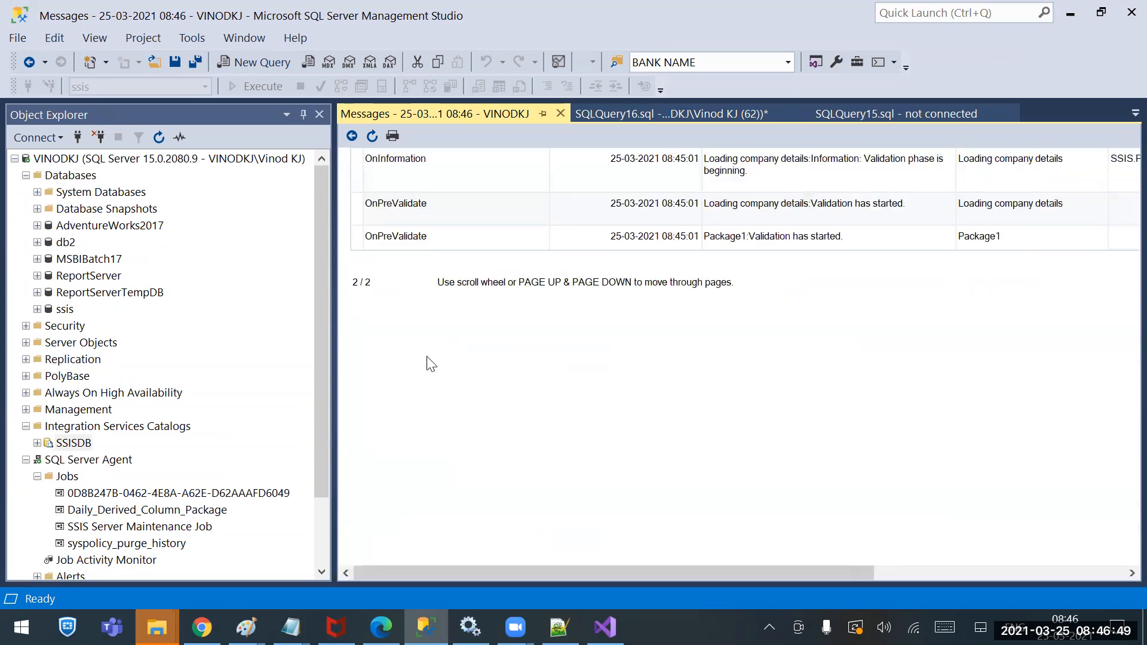
scroll(508, 320, "up", 10)
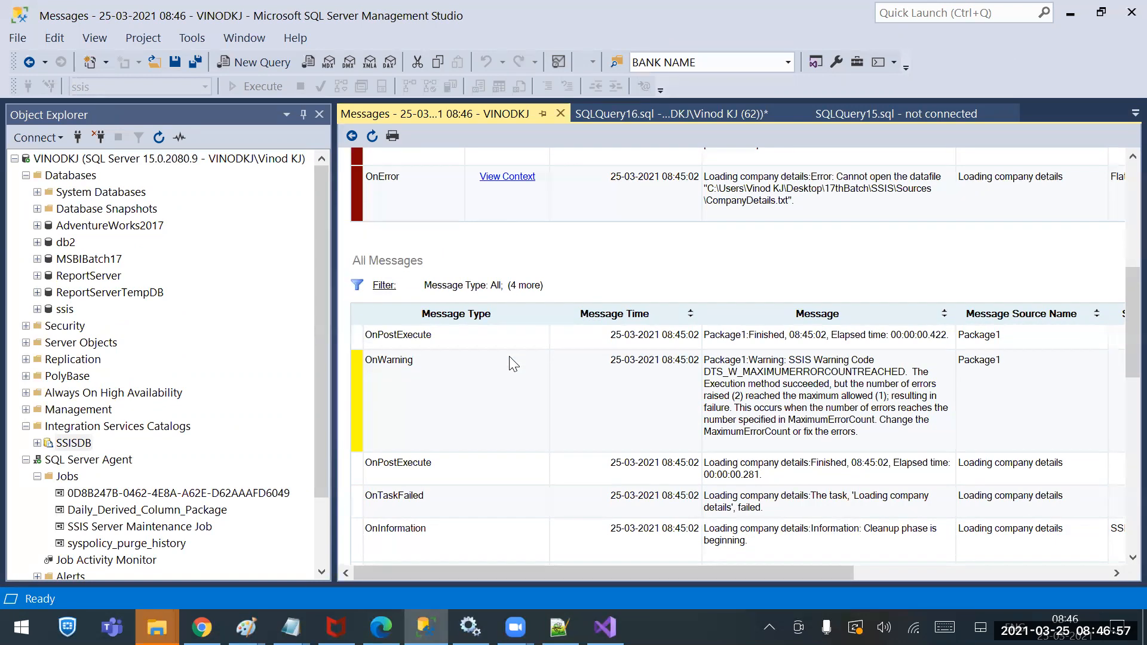
scroll(516, 371, "down", 5)
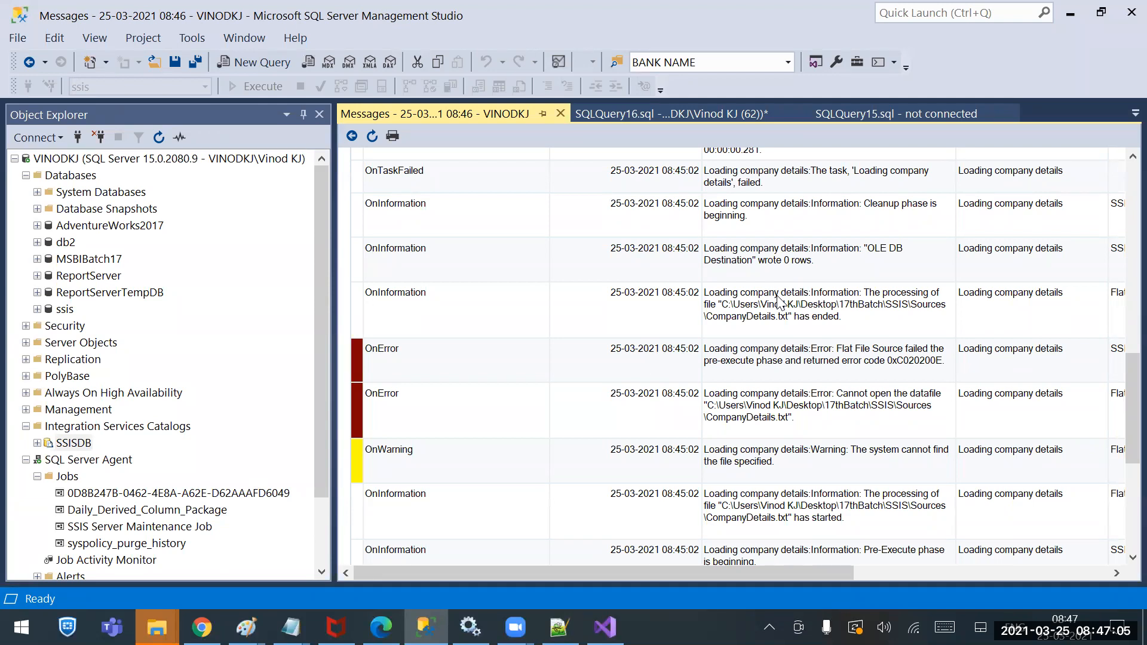
scroll(780, 311, "down", 2)
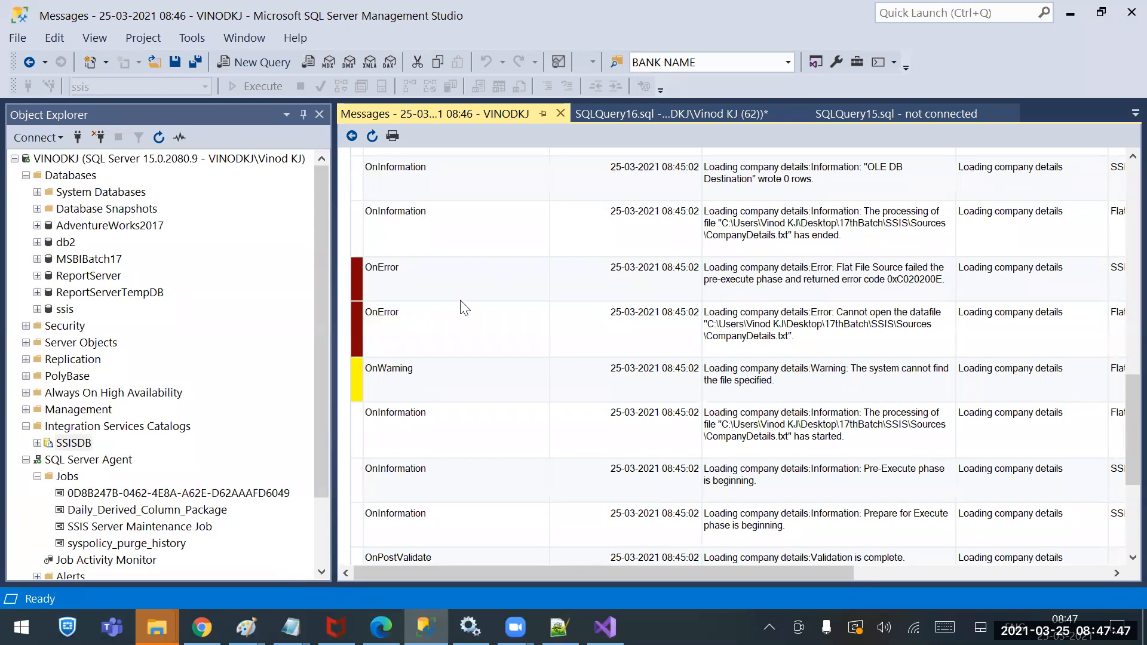
left_click(560, 113)
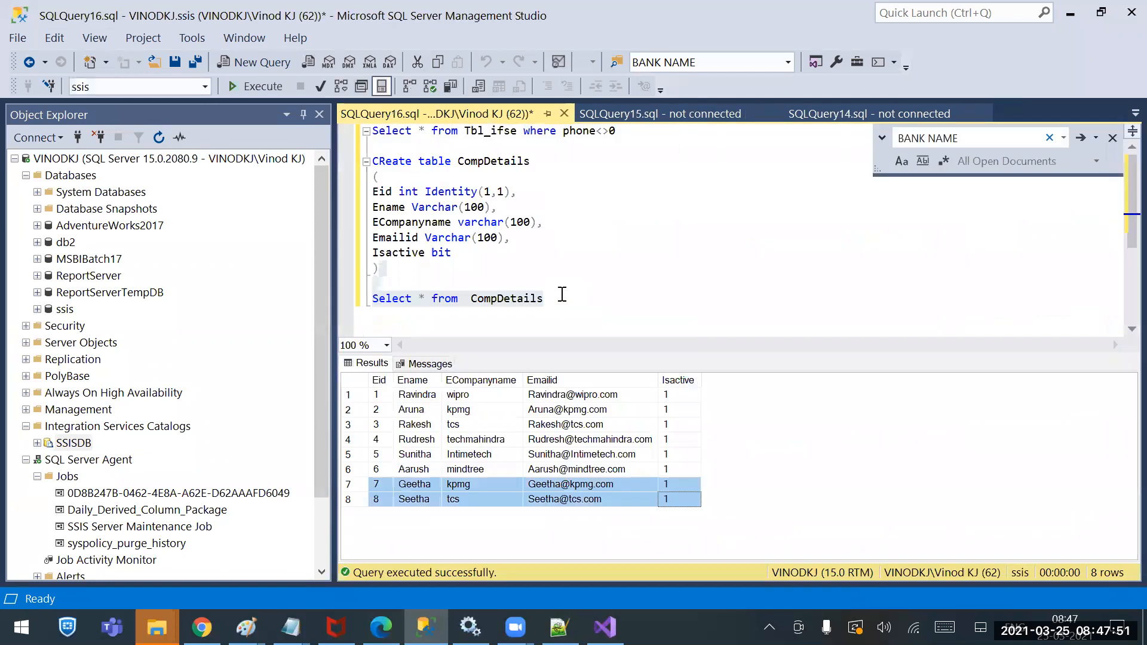
left_click_drag(562, 294, 359, 303)
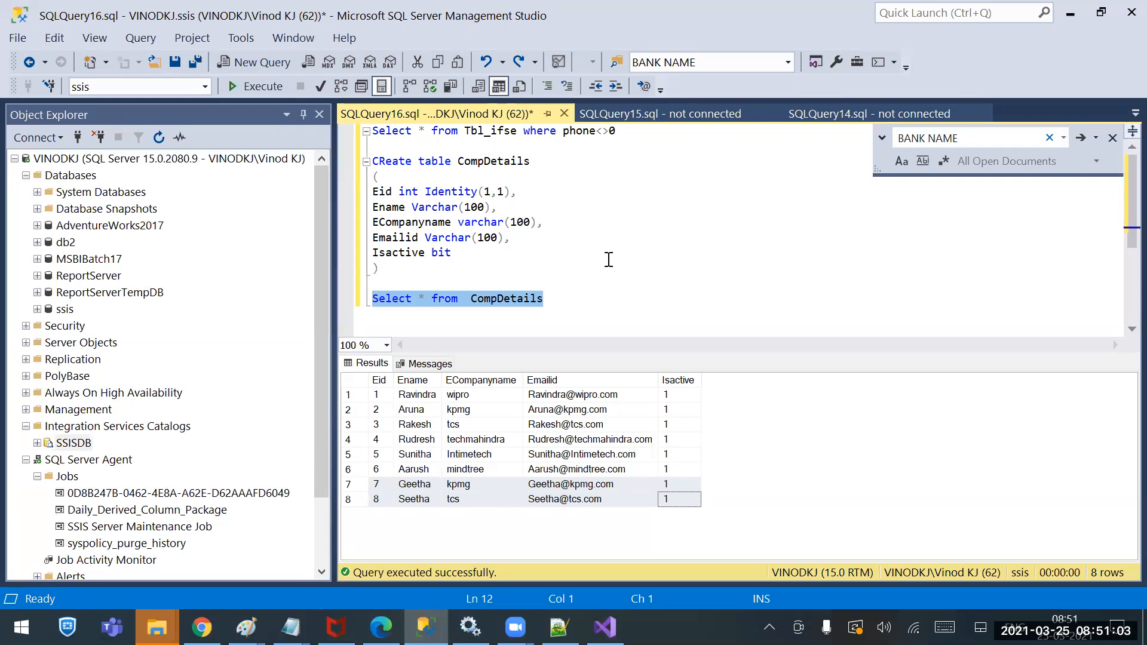
Expand SSISDB down to SSIS Sample Packages and select the Derived Column.dtsx package
left_click(71, 444)
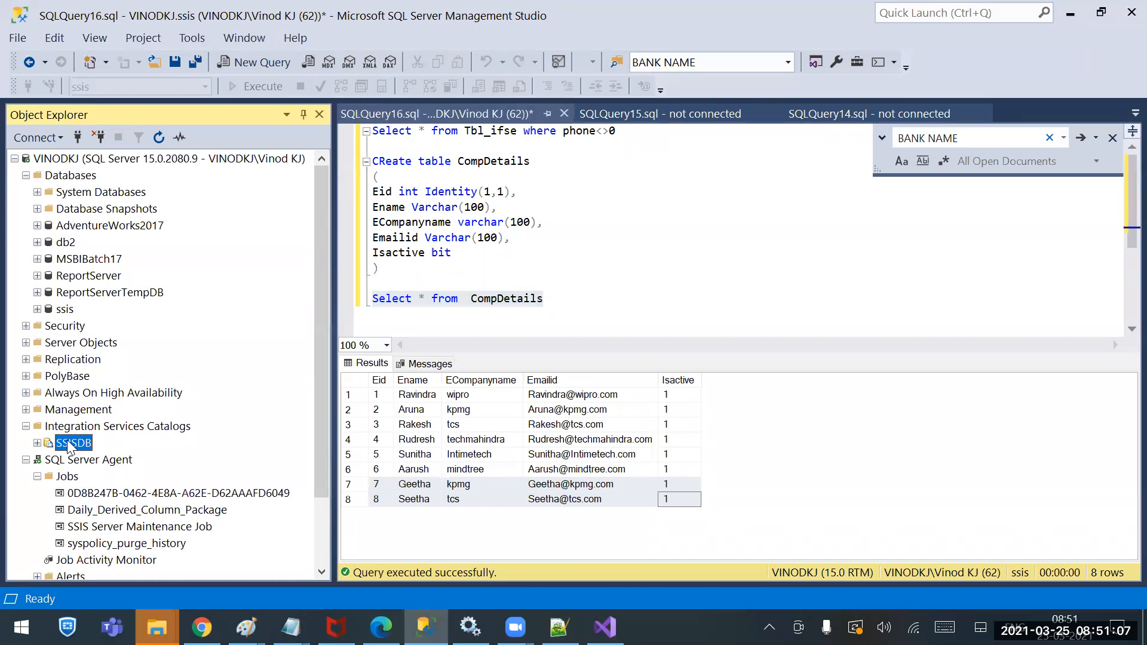
left_click(37, 443)
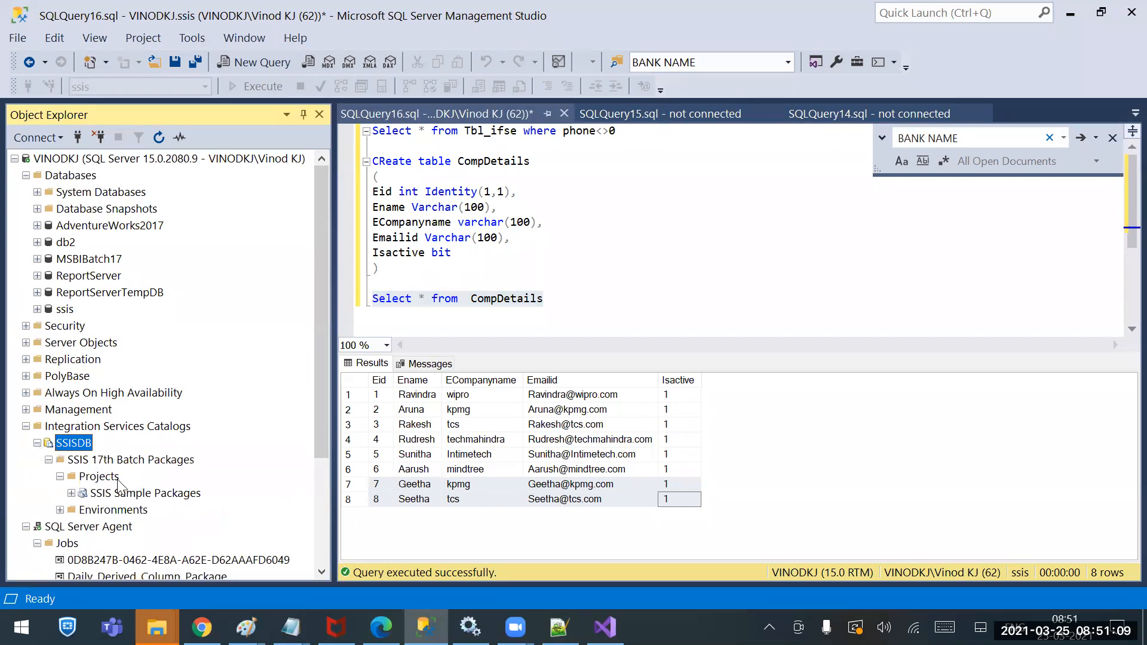
left_click(71, 493)
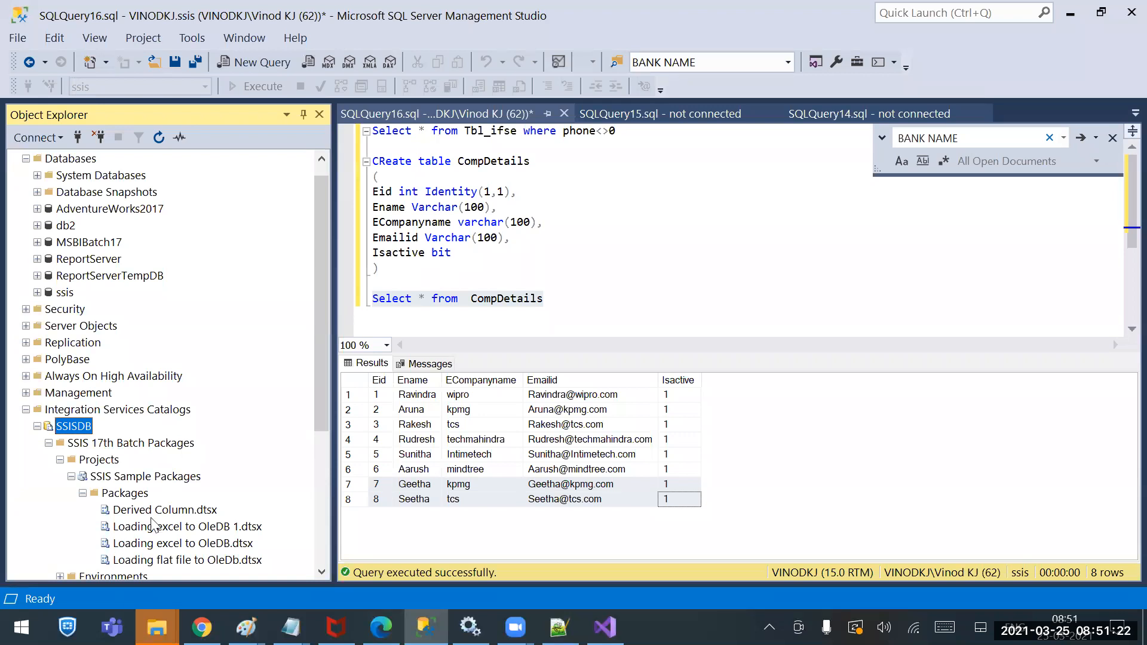
left_click(186, 511)
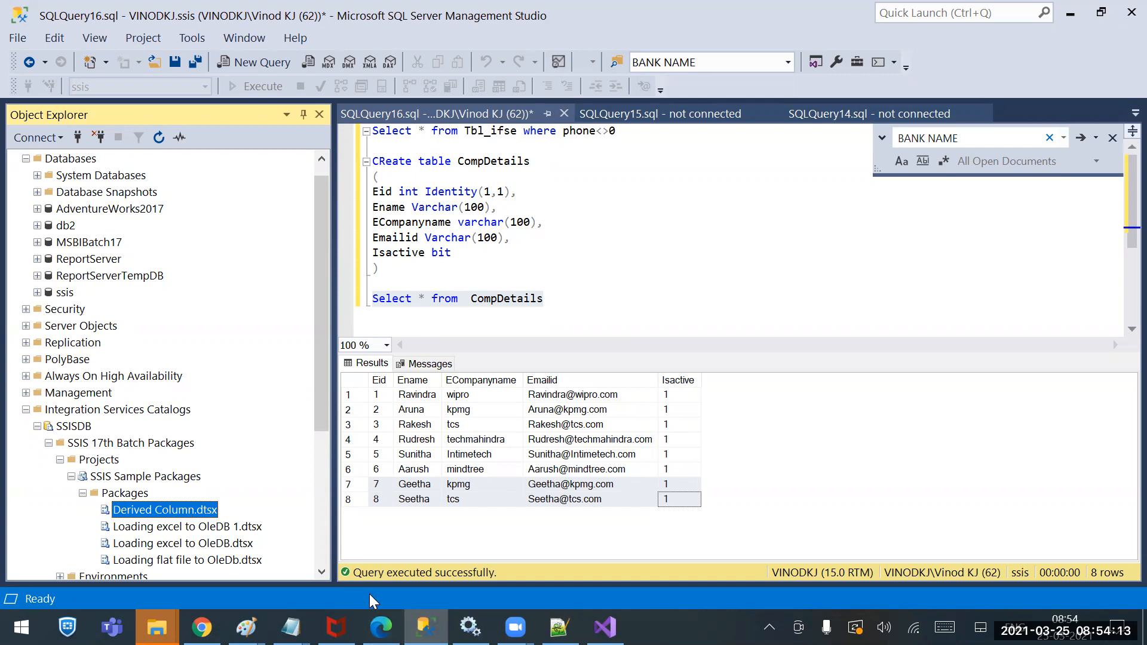
Collapse Packages, SSIS Sample Packages, Projects, SSIS 17th Batch Packages and SSISDB nodes
left_click(83, 493)
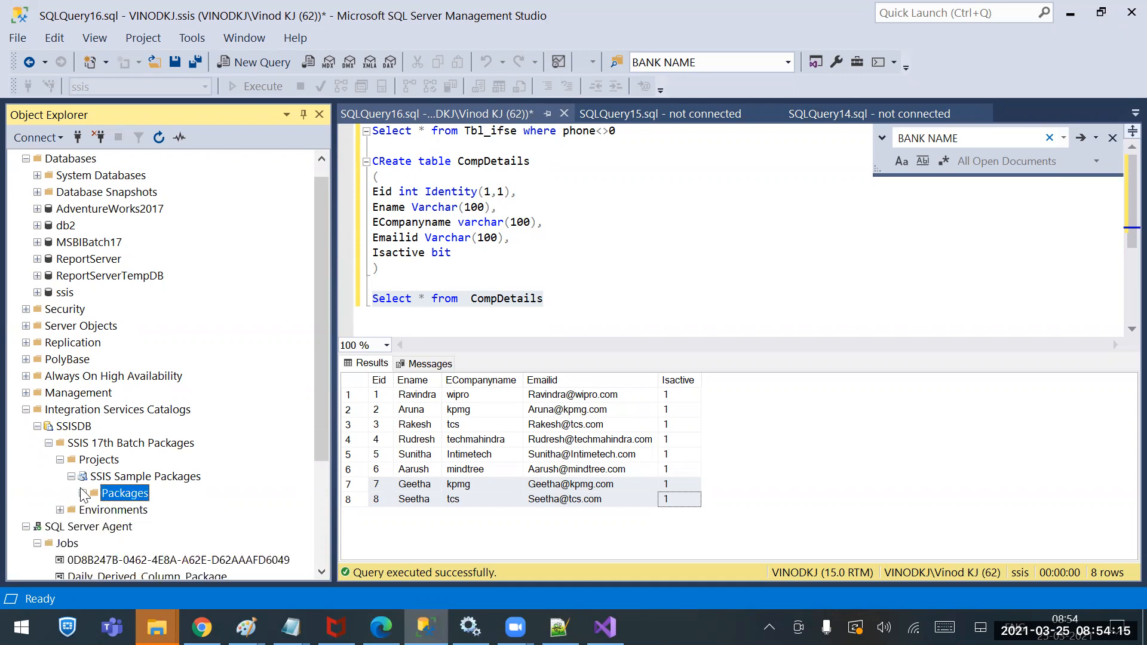
left_click(71, 476)
left_click(60, 460)
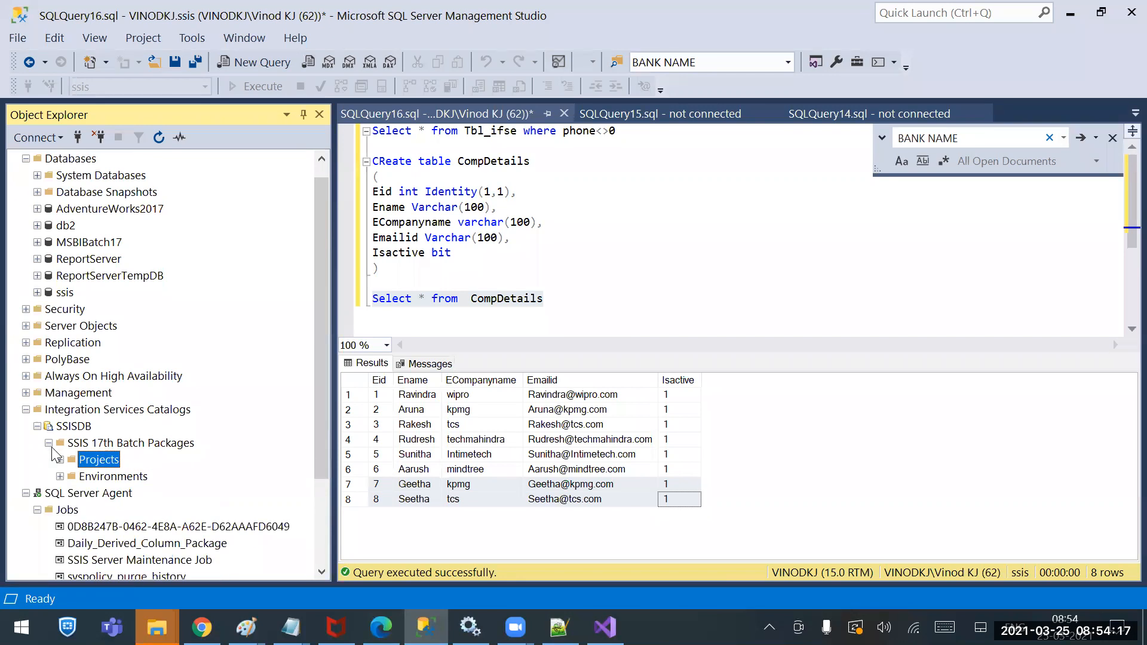
left_click(49, 443)
left_click(38, 426)
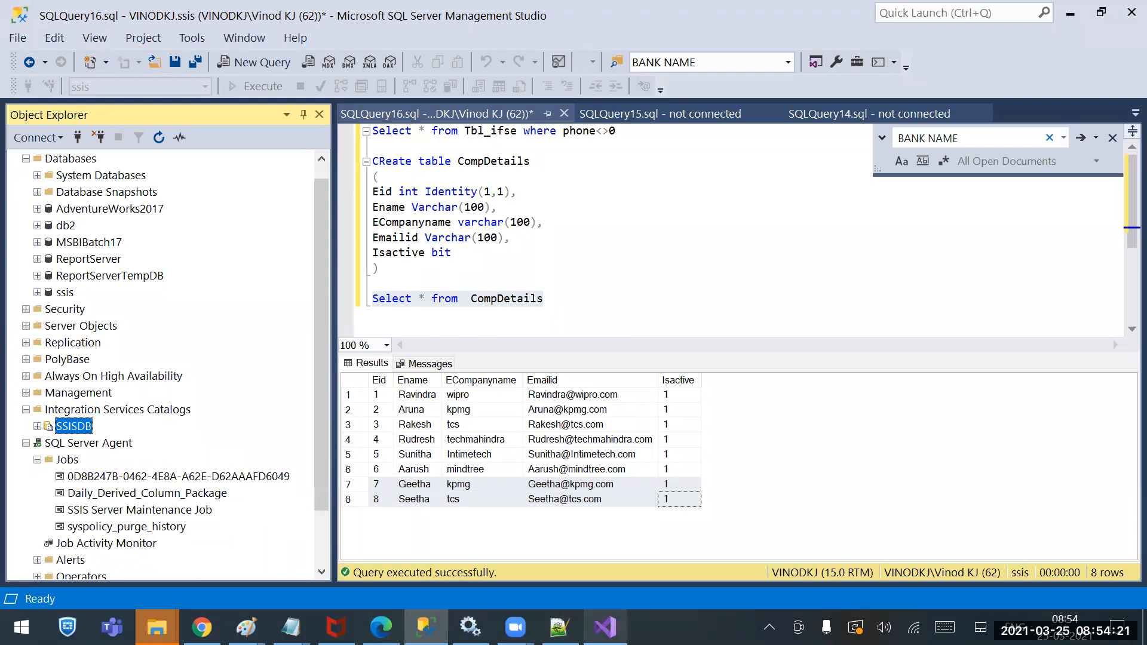
mouse_move(604, 627)
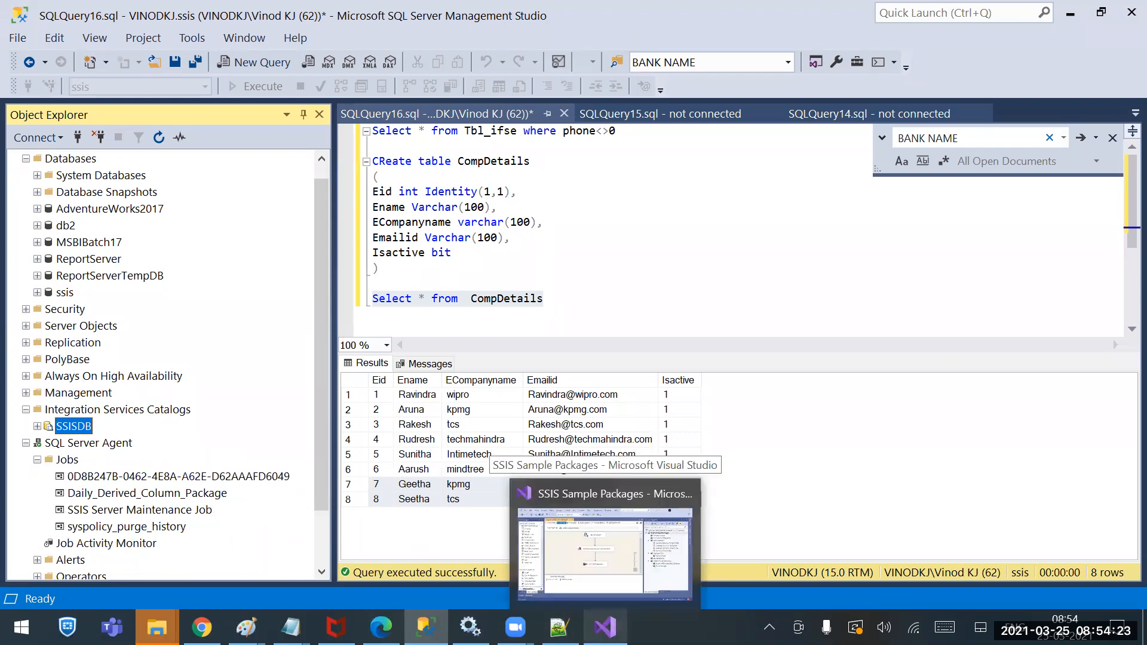
left_click(604, 547)
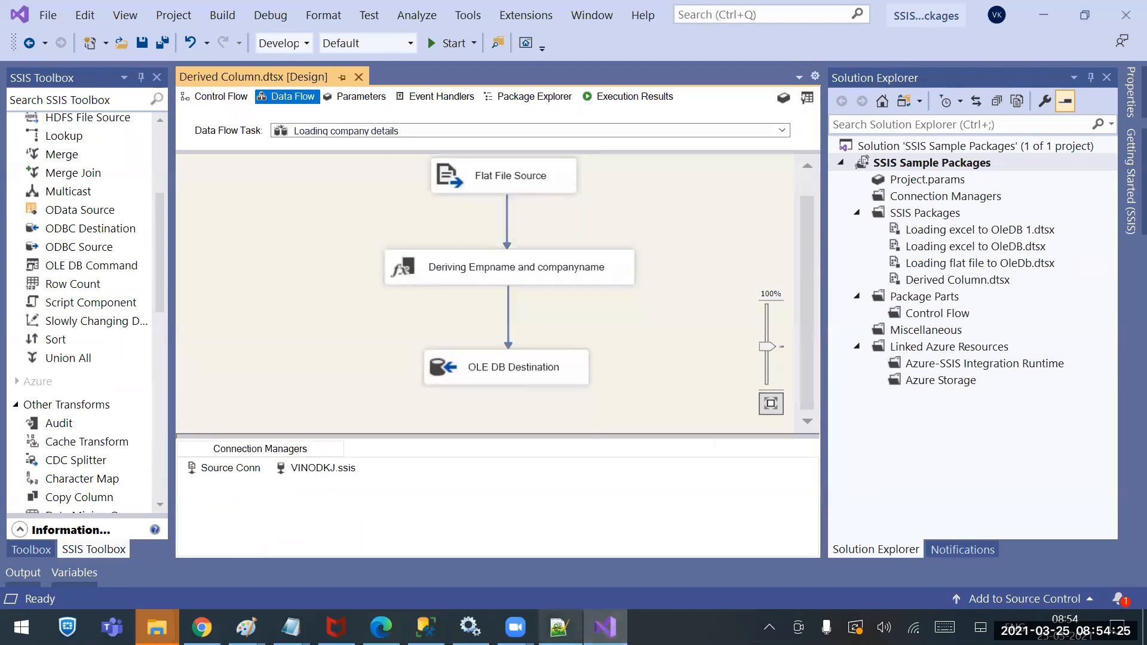
Review Derived Column.dtsx's data flow in Visual Studio, check the date and time, then return to Management Studio
mouse_move(559, 628)
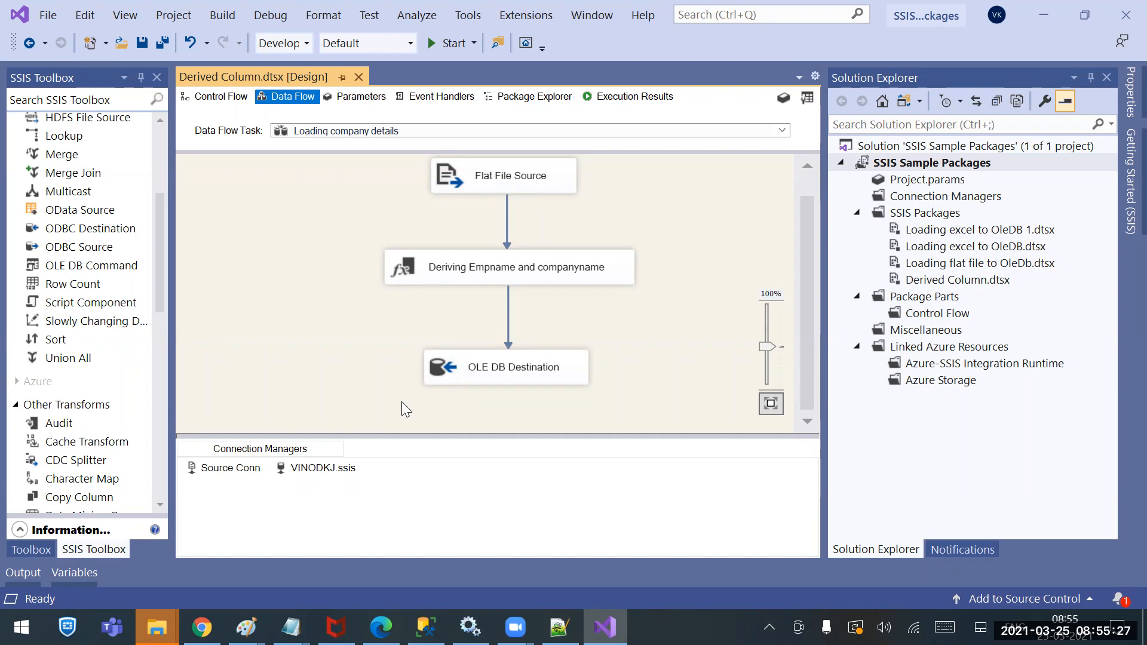
left_click(1055, 626)
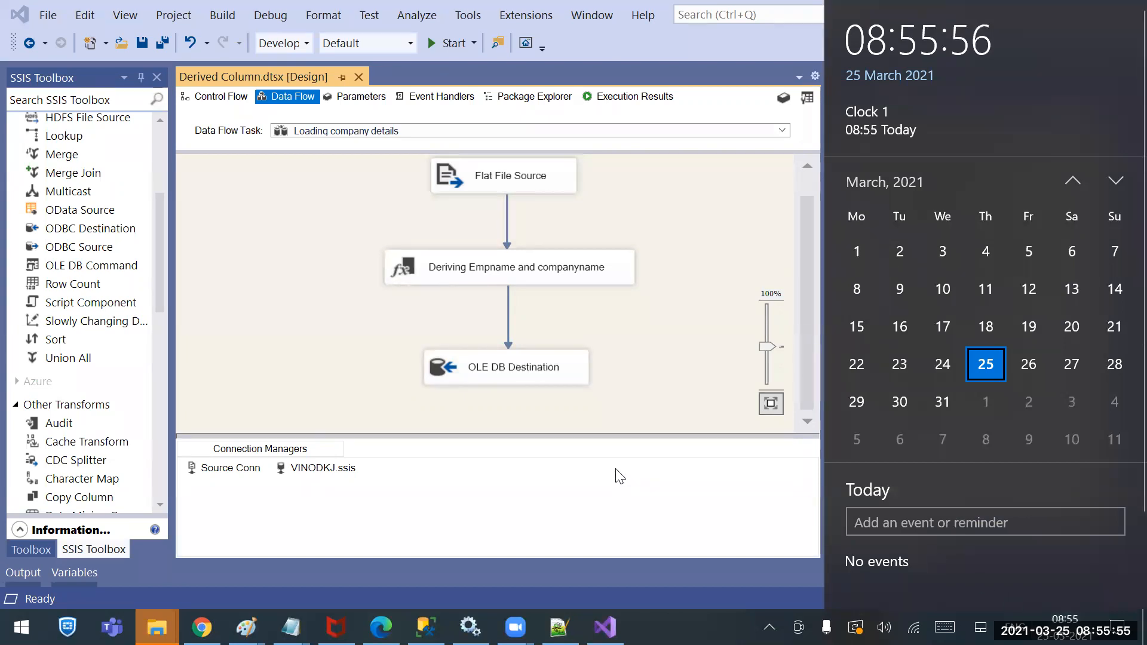
left_click(672, 380)
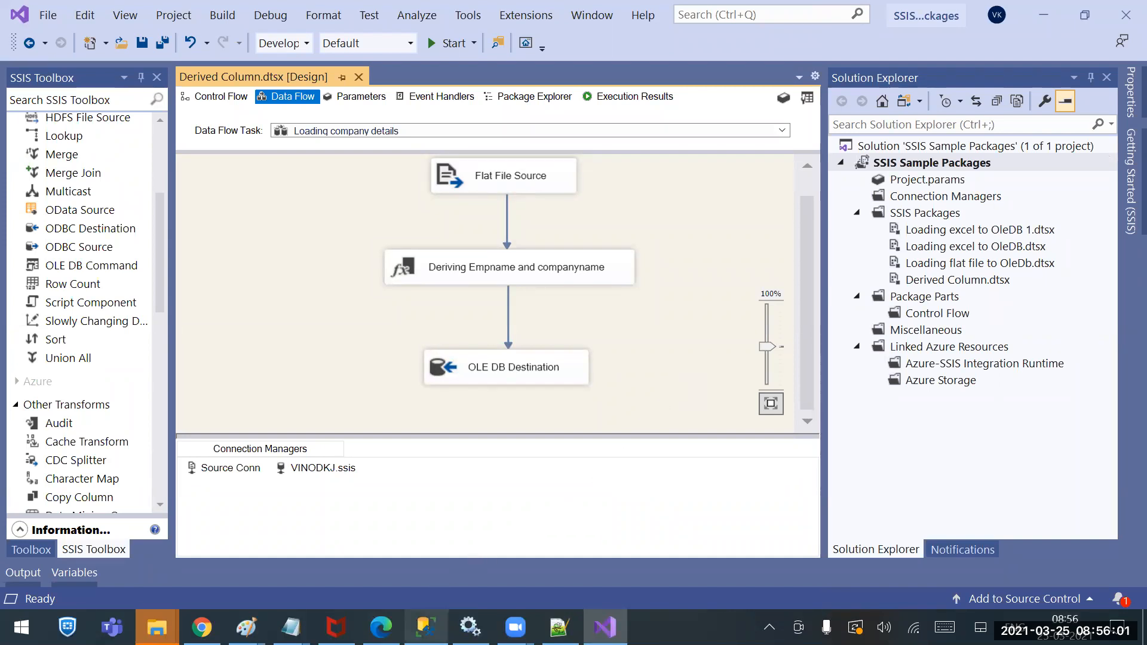
left_click(425, 628)
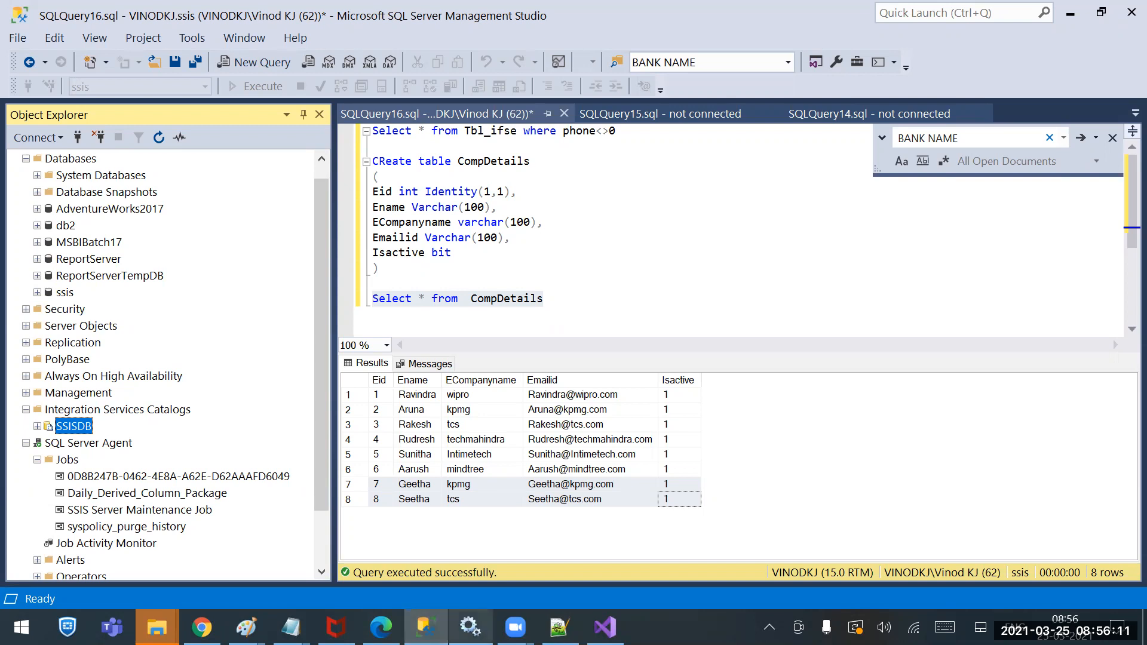
Bring the Visual Studio SSIS project with the Derived Column.dtsx data flow back to the front
mouse_move(471, 627)
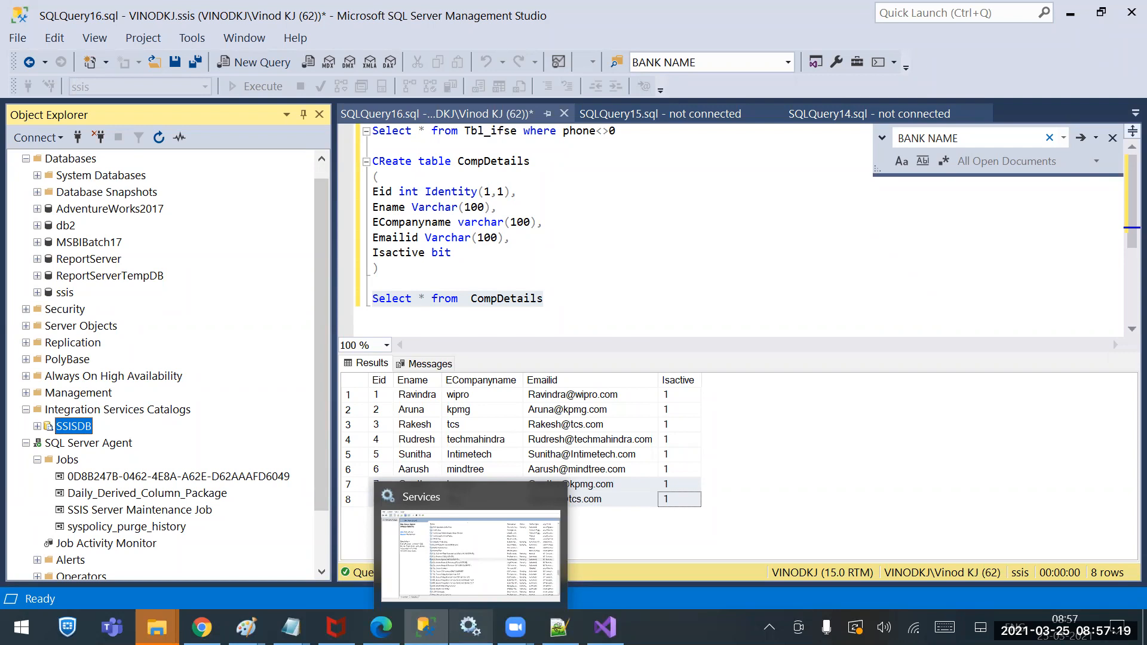
left_click(605, 628)
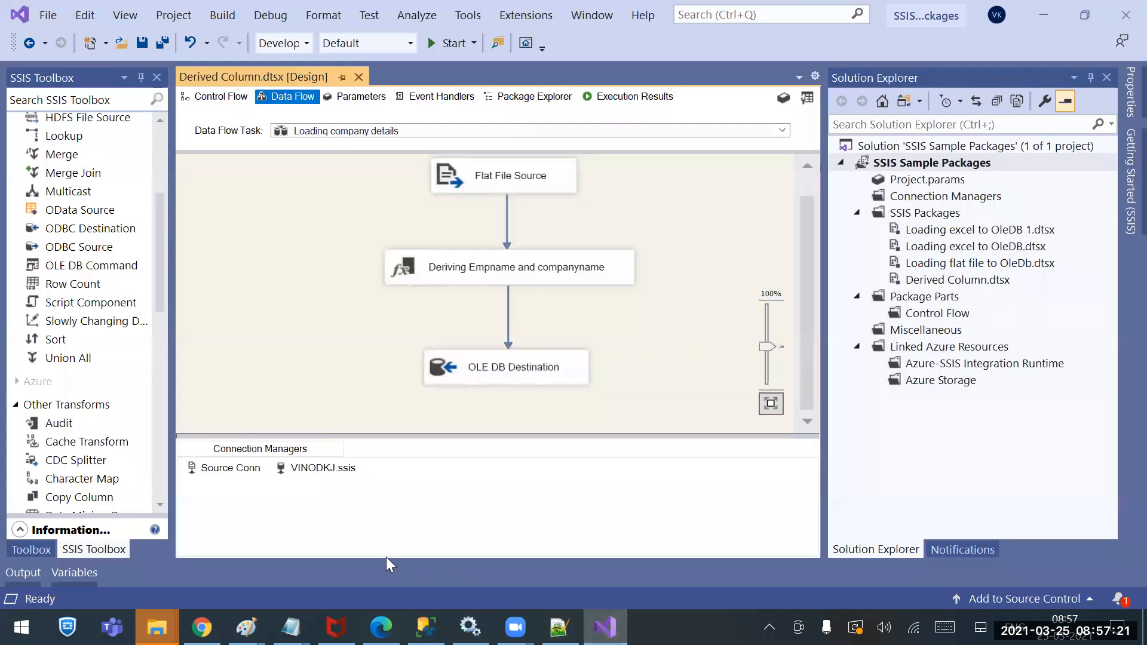
Switch the Derived Column.dtsx designer to its Control Flow, showing the Loading company details task
left_click(214, 93)
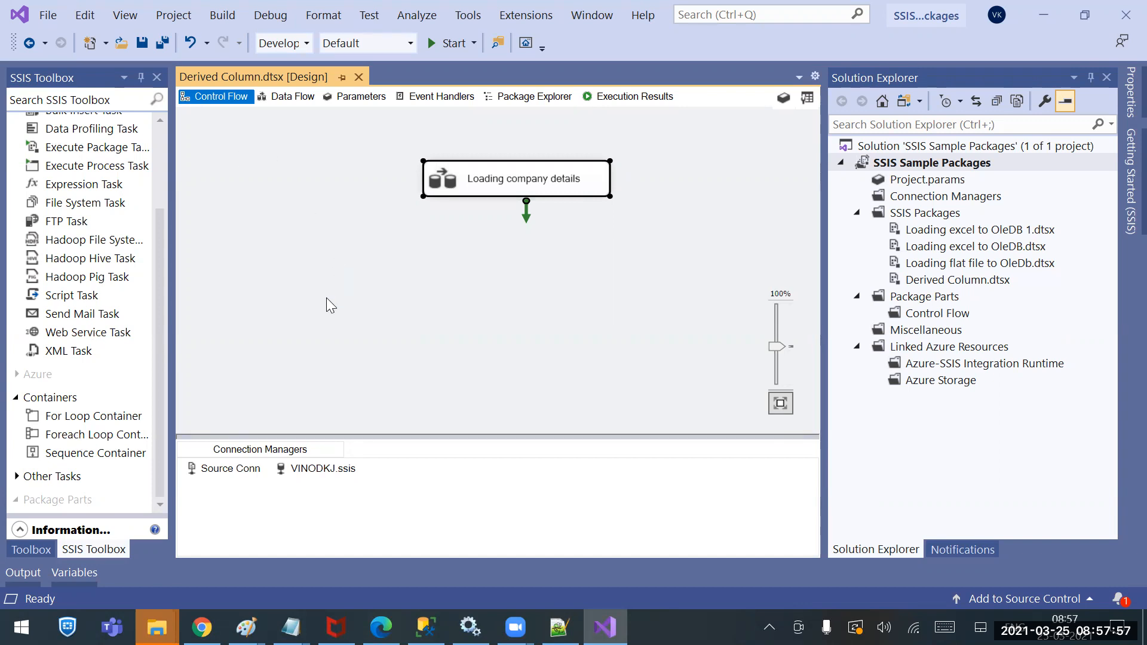
Open the data flow of the Loading company details Data Flow Task
left_click(455, 321)
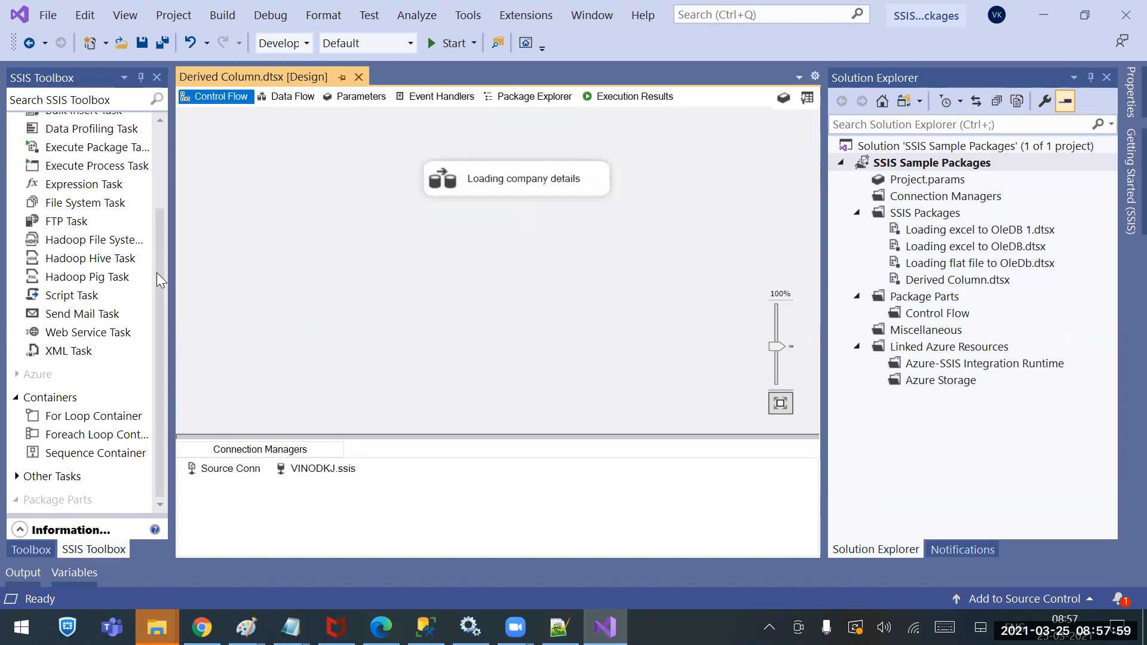
left_click(164, 189)
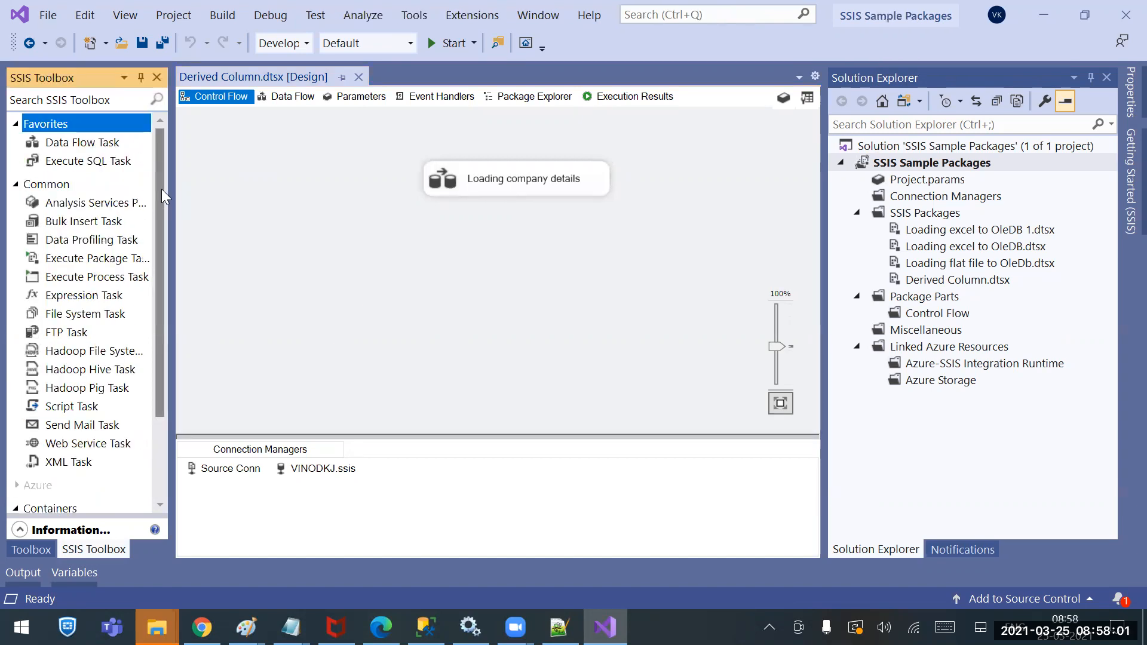
left_click_drag(162, 189, 157, 227)
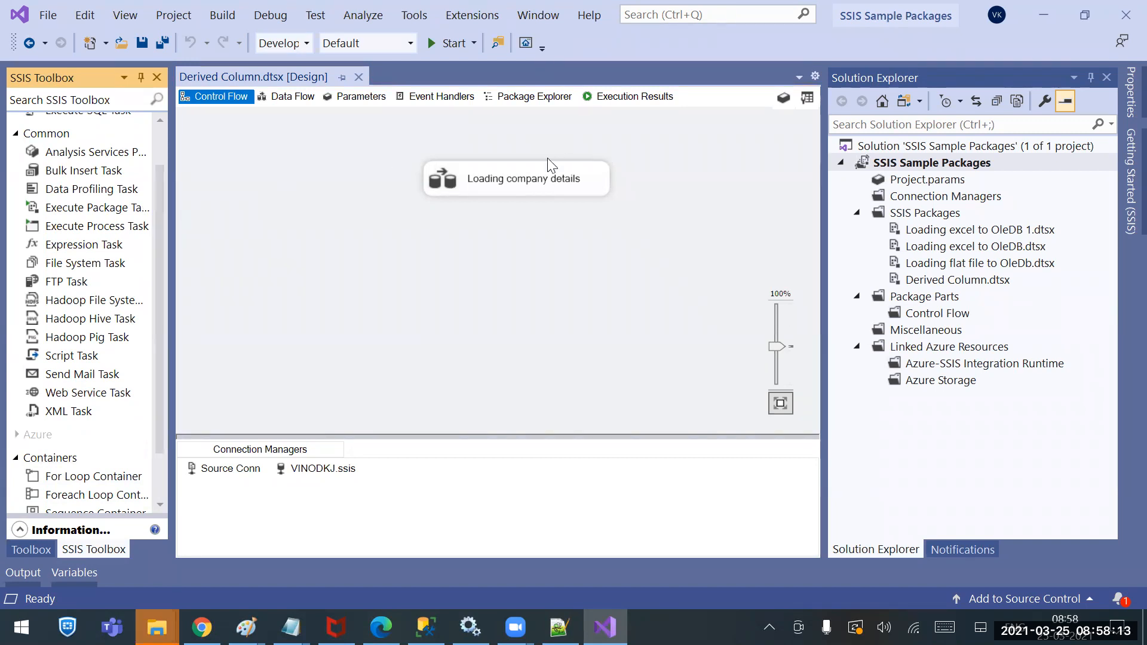
double_click(538, 178)
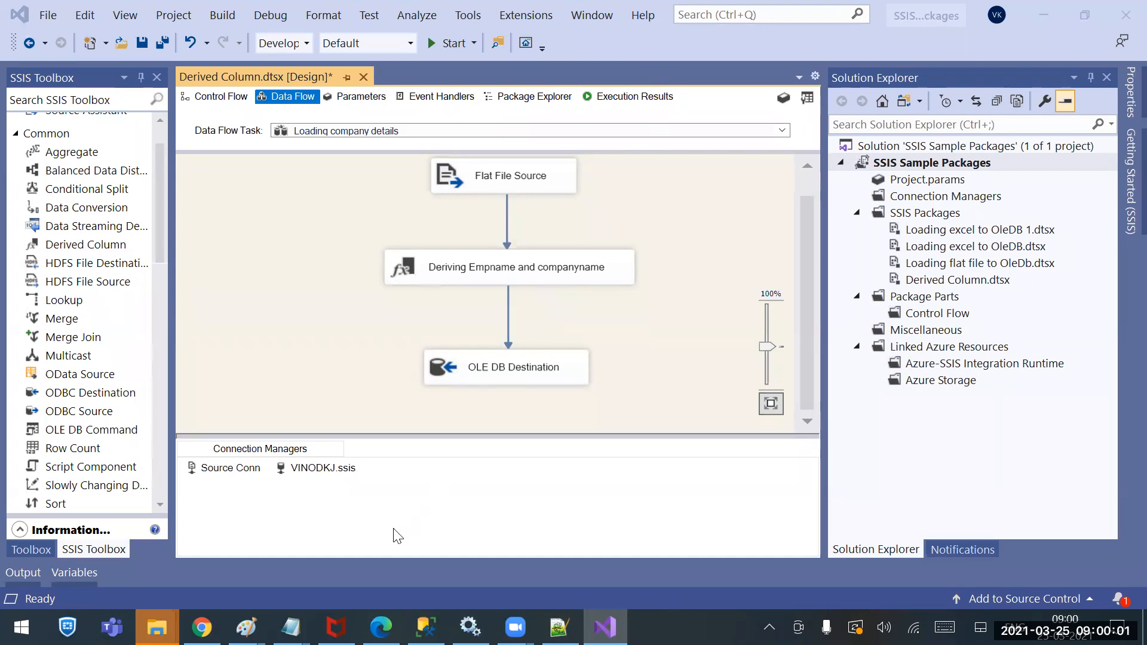
In Management Studio, begin creating an SSIS catalog named SSISDB and confirm its encryption password
left_click(426, 624)
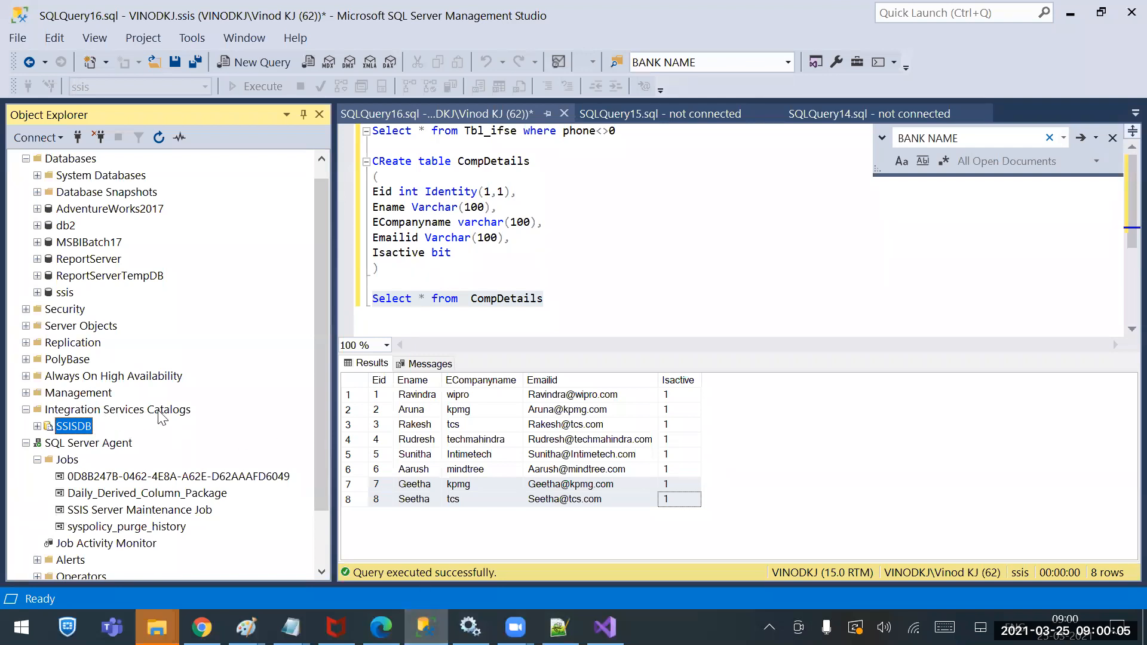
right_click(90, 411)
left_click(128, 425)
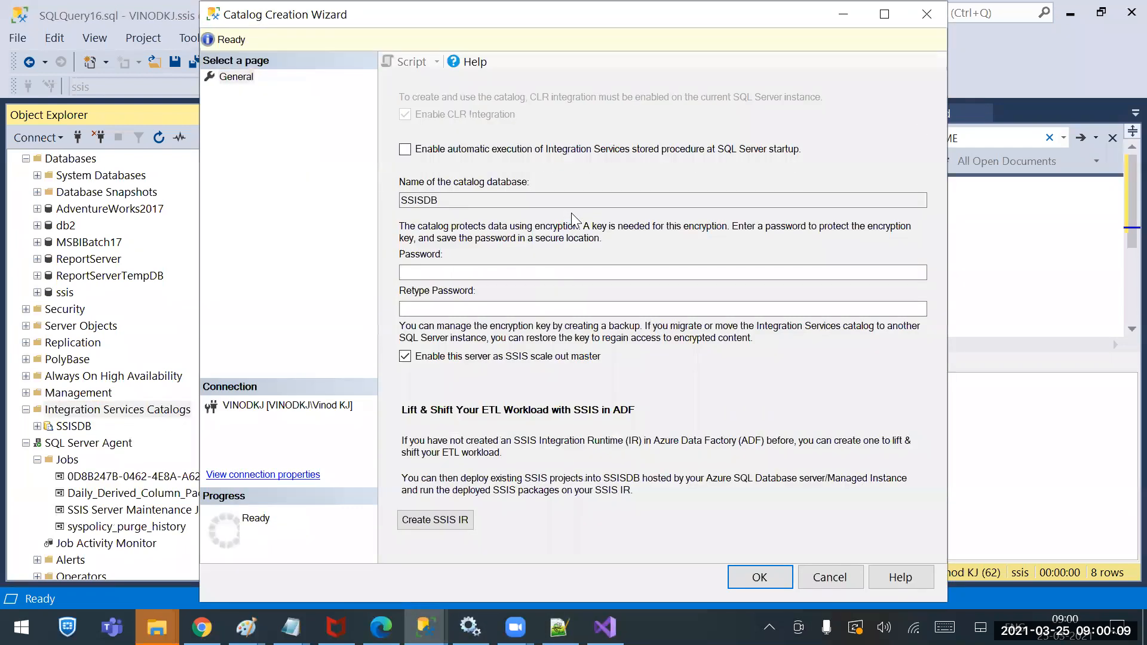
left_click_drag(401, 201, 445, 200)
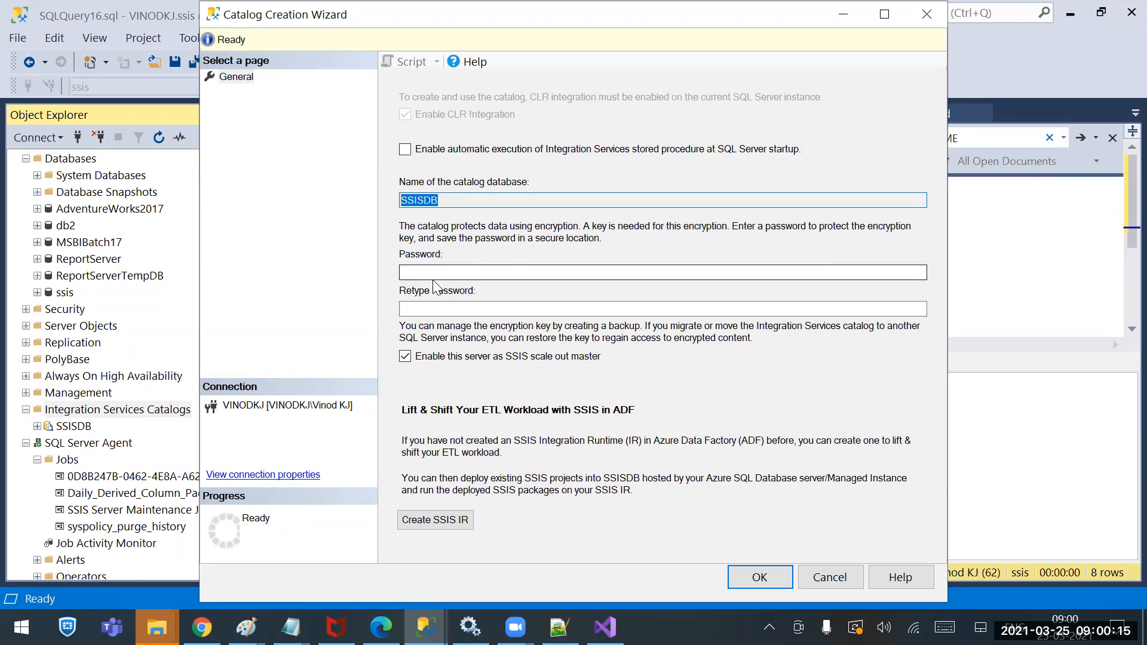
left_click(436, 305)
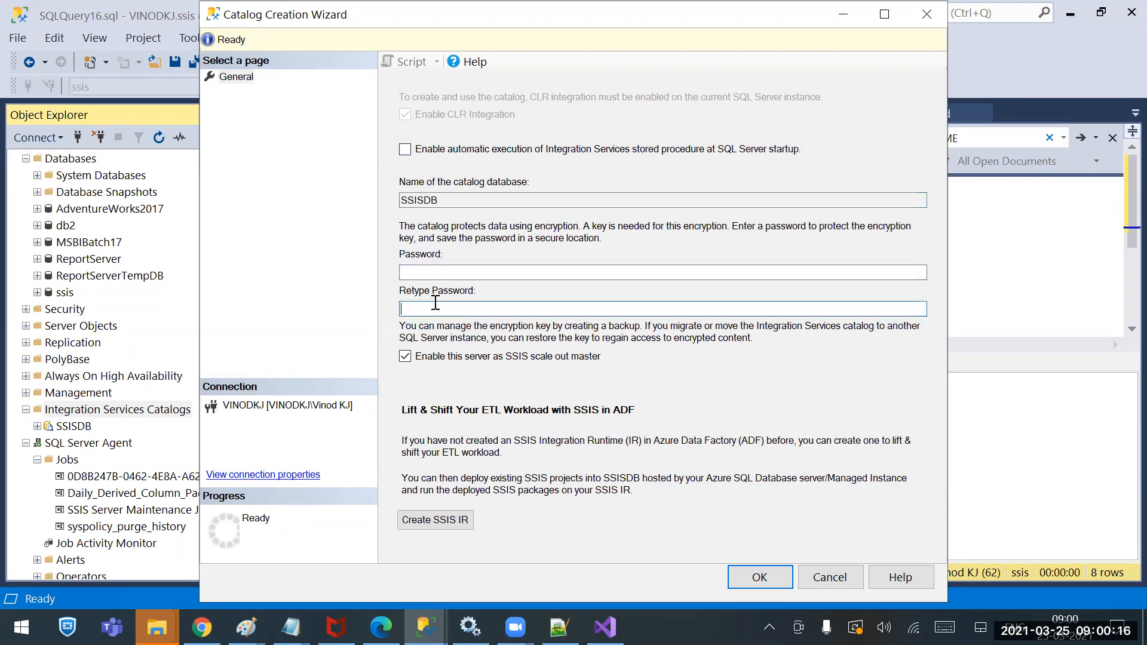
Cancel the catalog creation, check the SSISDB catalog's actions, and return to Visual Studio
left_click(829, 577)
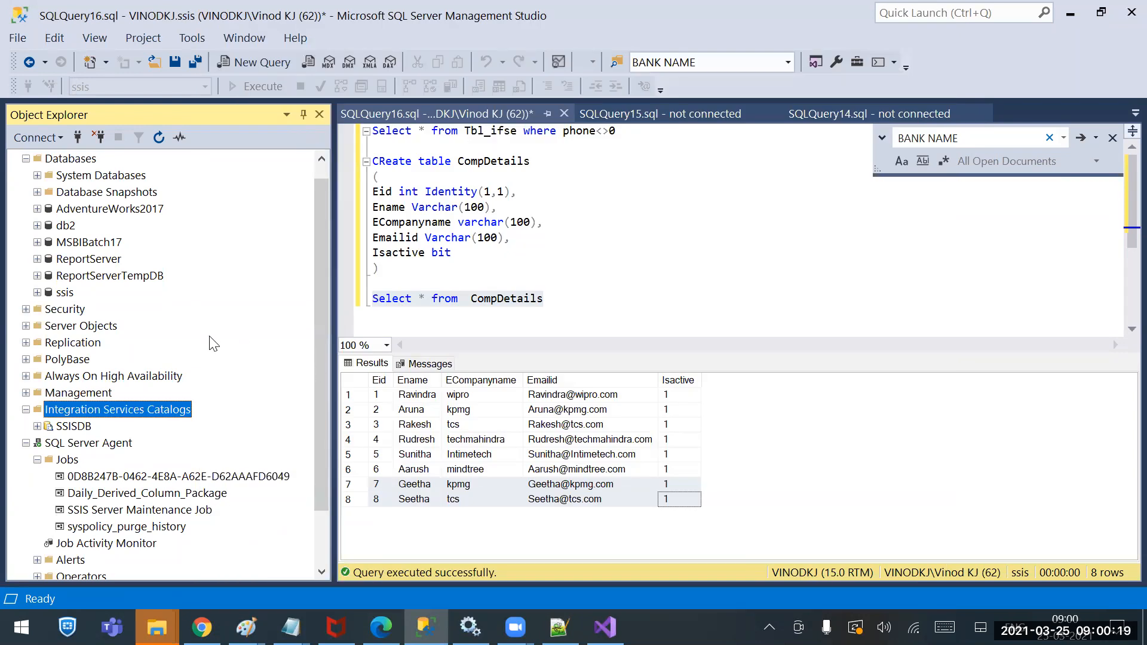
right_click(66, 427)
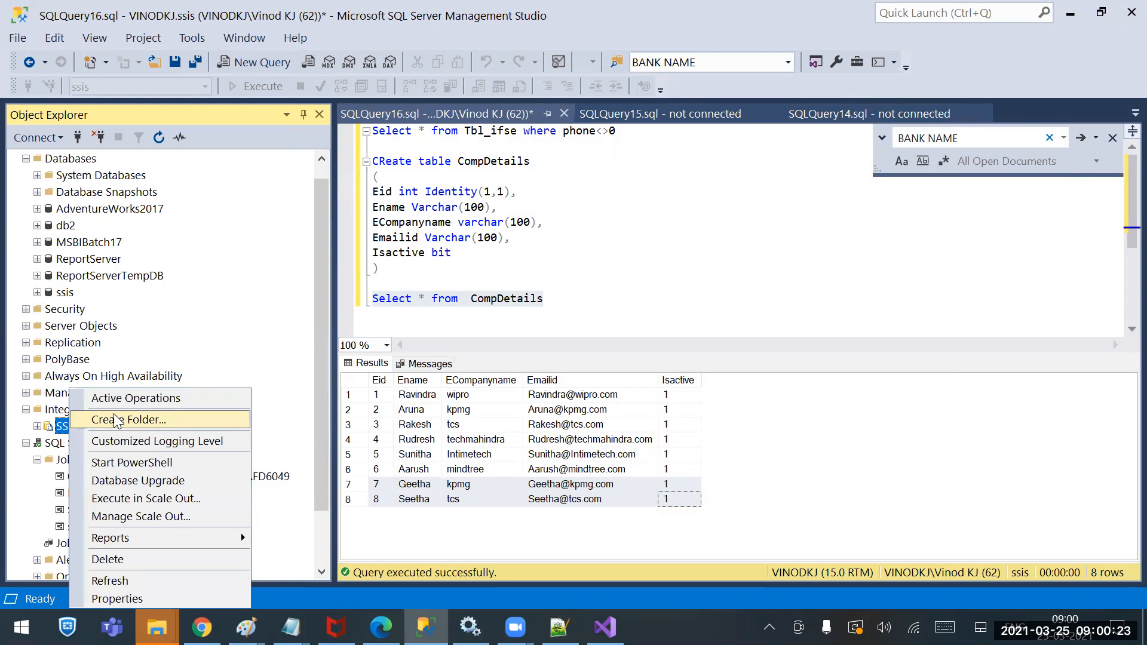
left_click(605, 627)
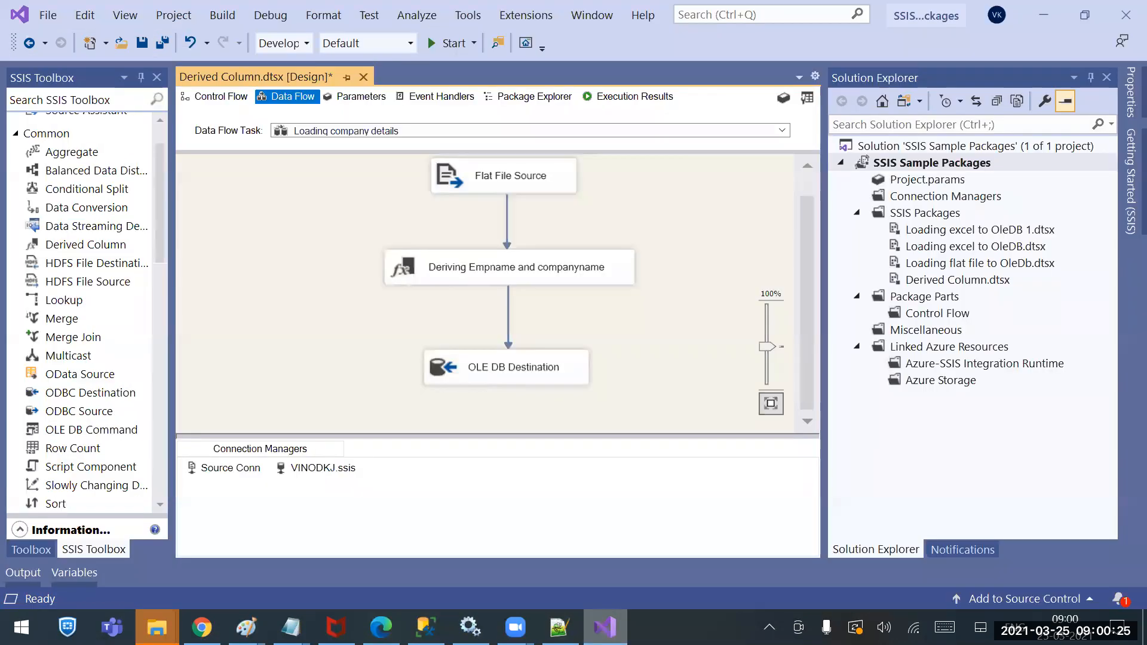
Start deploying the SSIS Sample Packages project and connect to the destination server
right_click(895, 165)
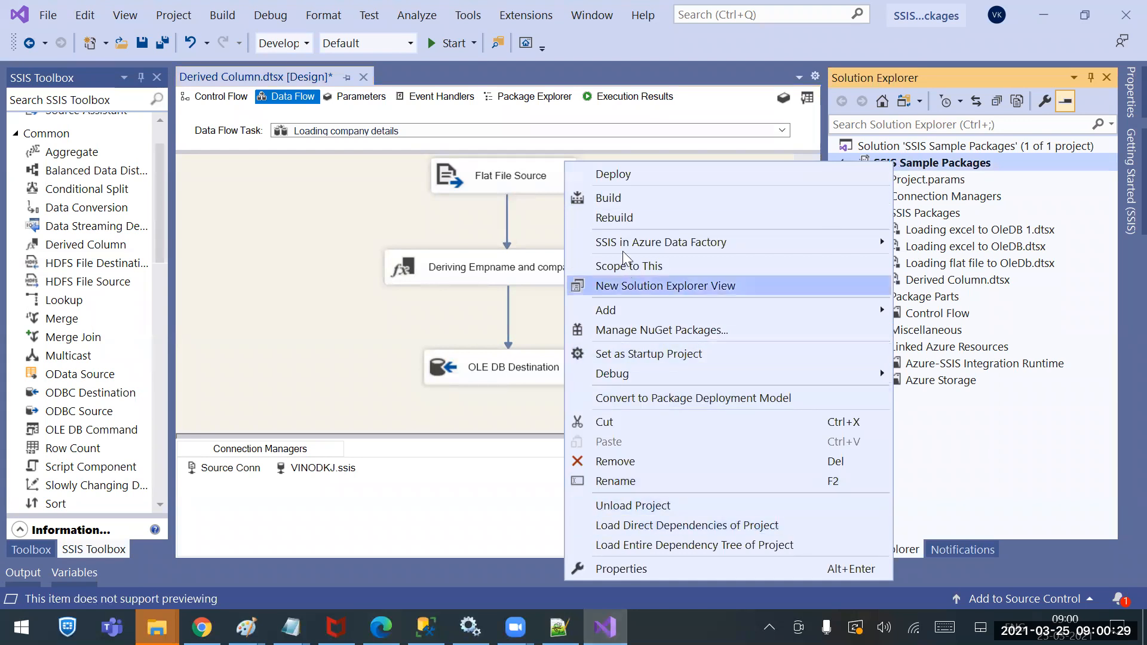
left_click(614, 179)
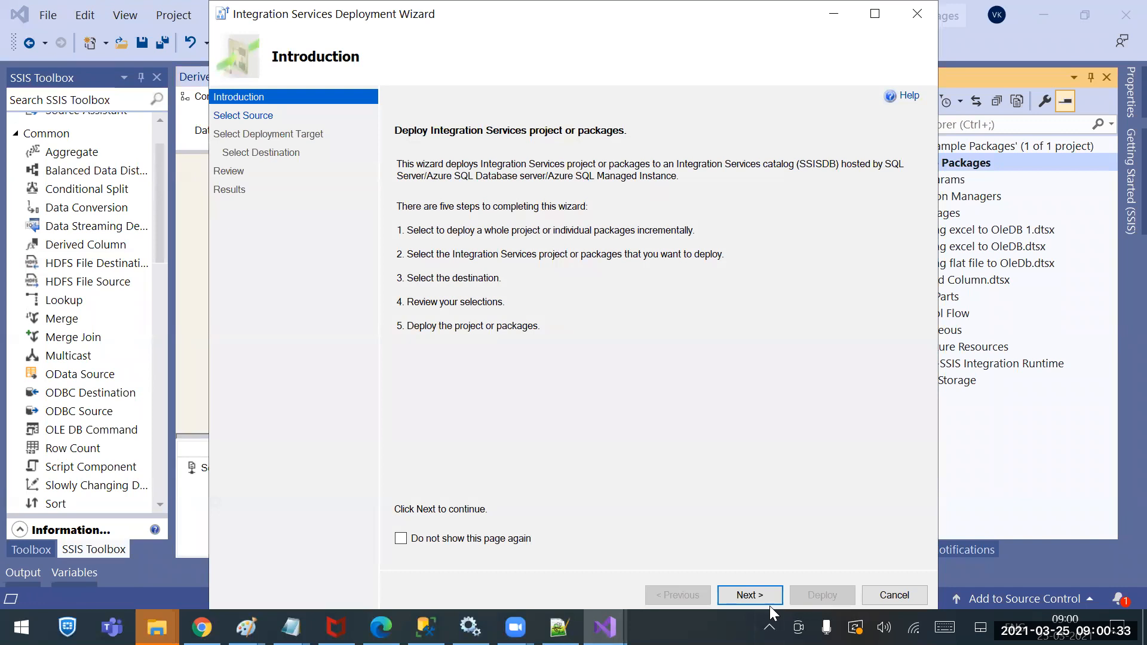
left_click(767, 597)
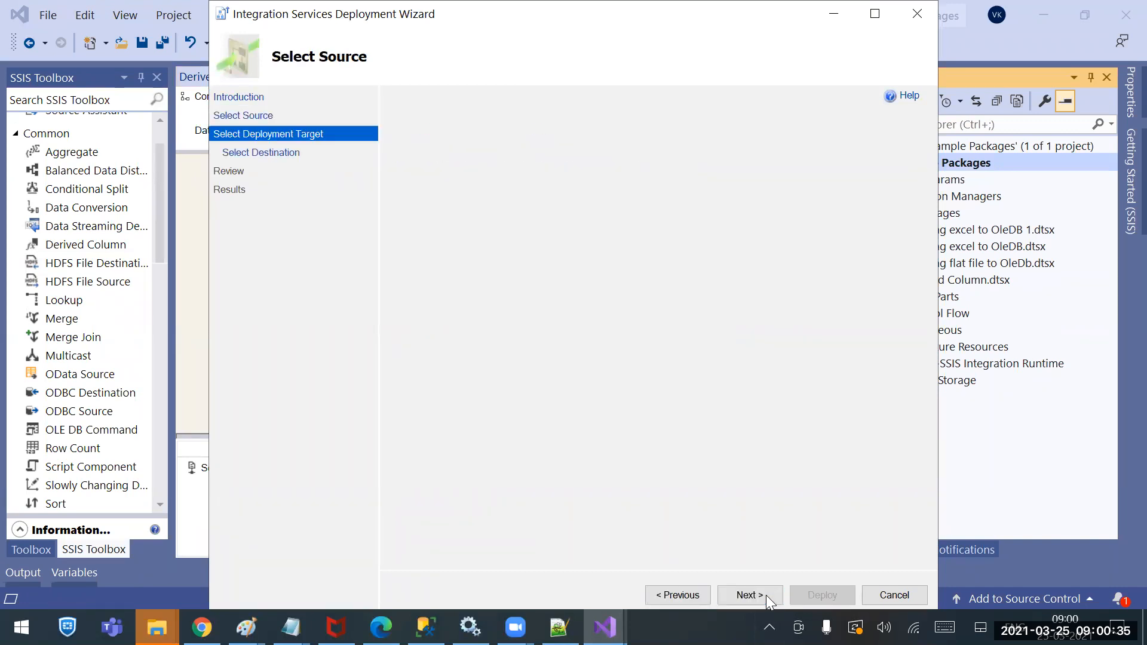
left_click(766, 595)
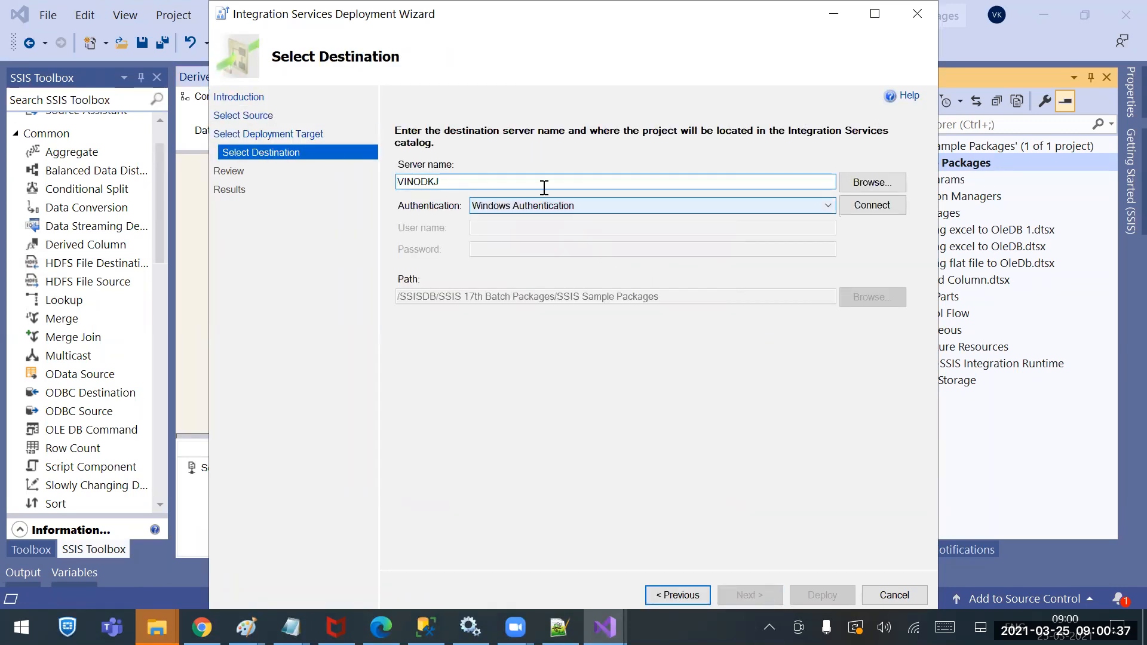
left_click_drag(453, 182, 361, 182)
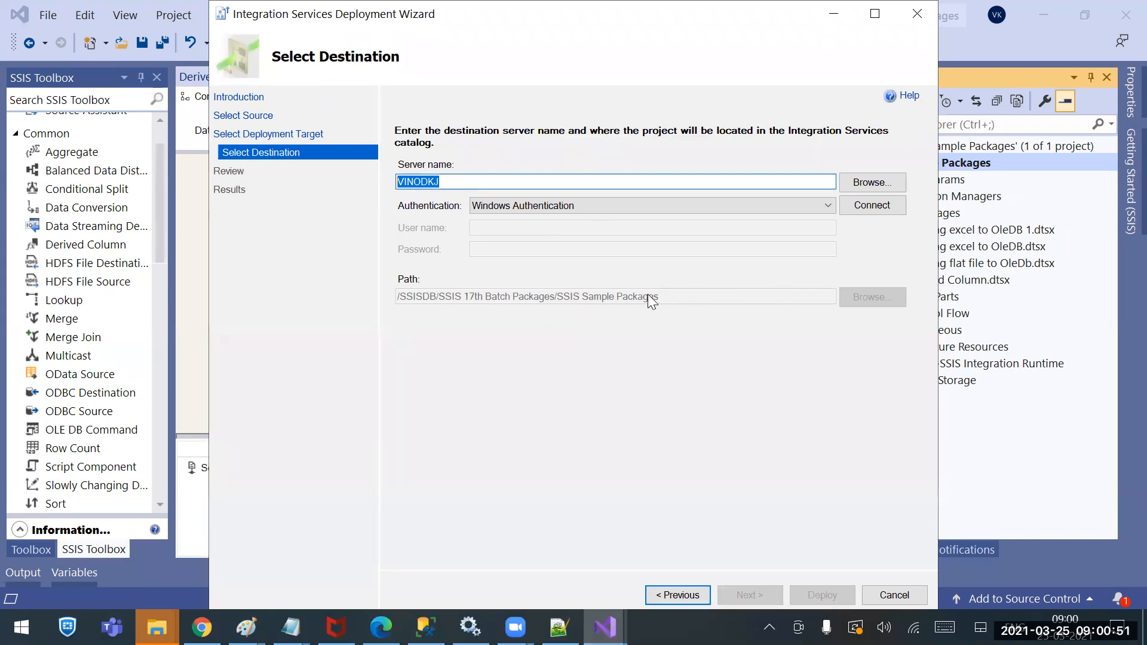
left_click(872, 207)
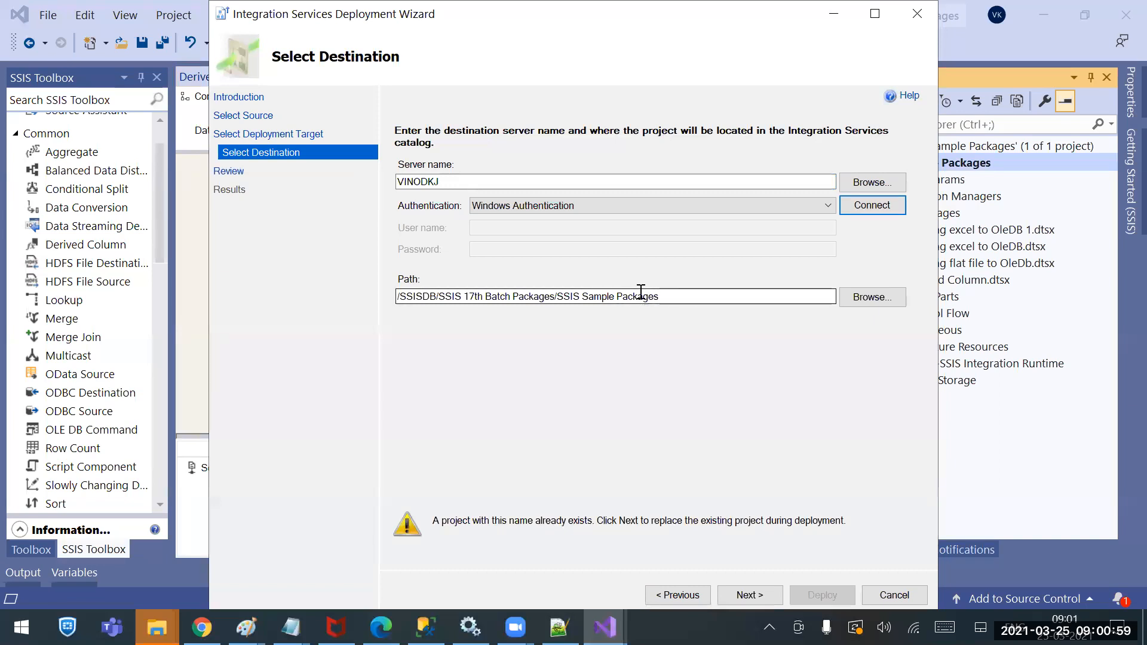
Review the deployment summary, cancel without deploying, and return to Management Studio
left_click(750, 594)
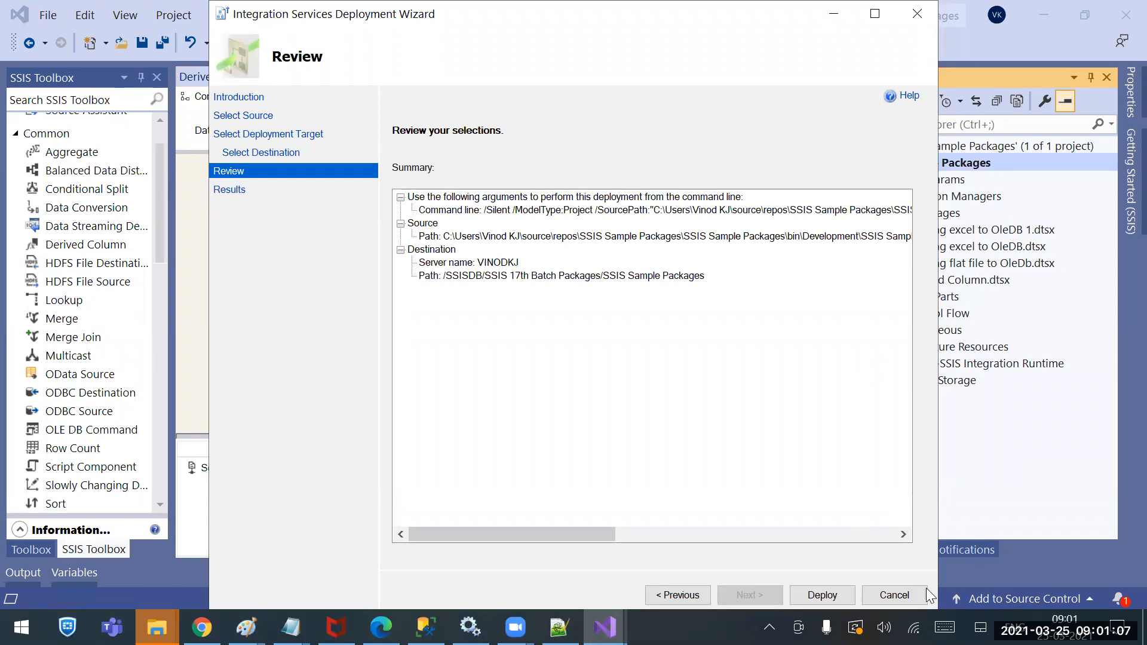
left_click(895, 594)
left_click(426, 626)
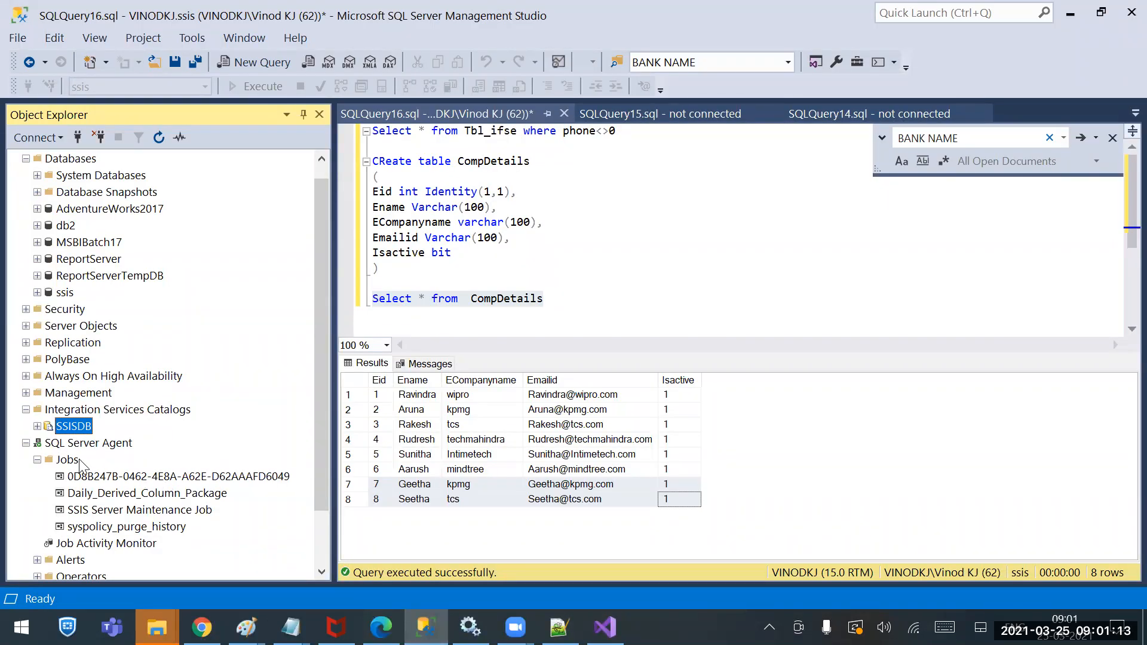
left_click(37, 460)
right_click(64, 460)
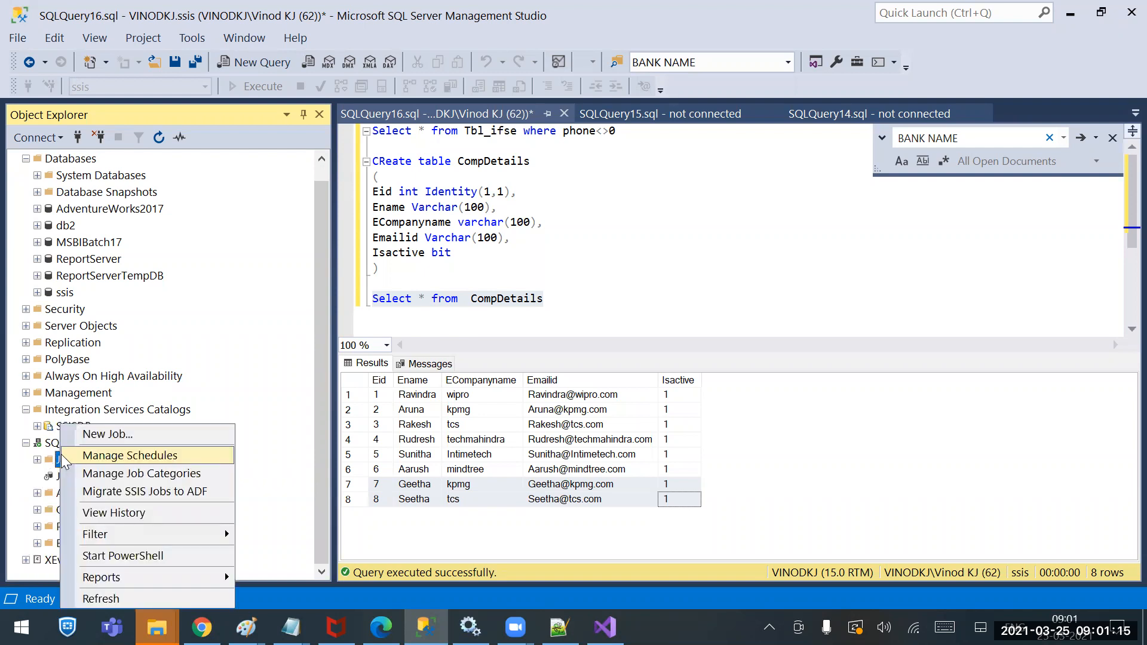
left_click(53, 446)
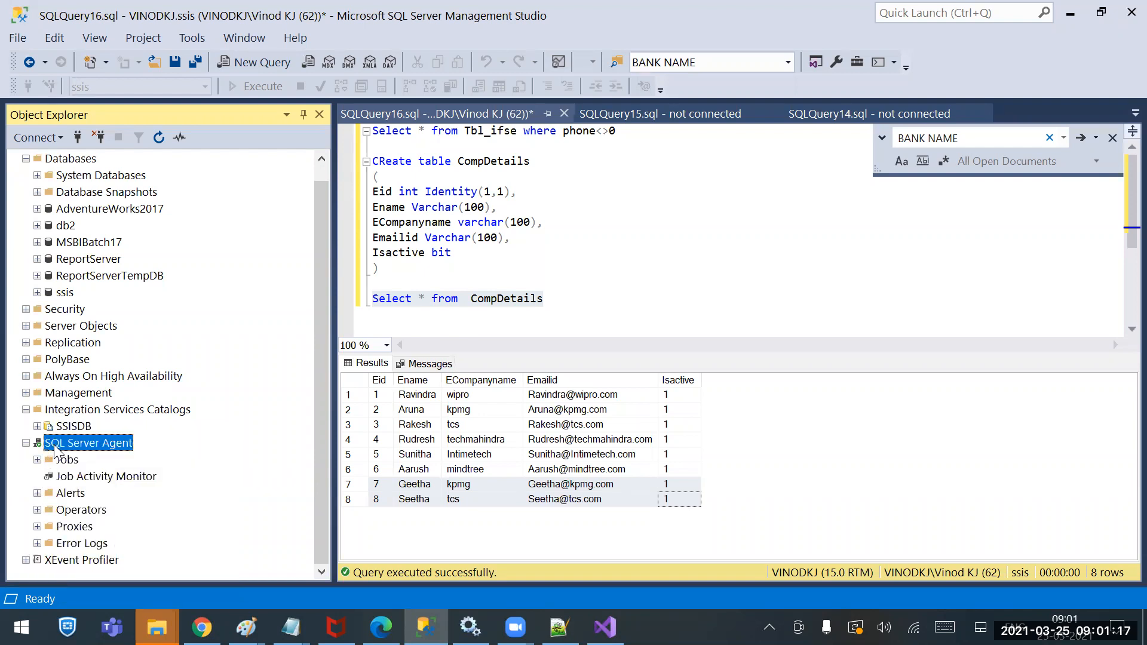
right_click(62, 460)
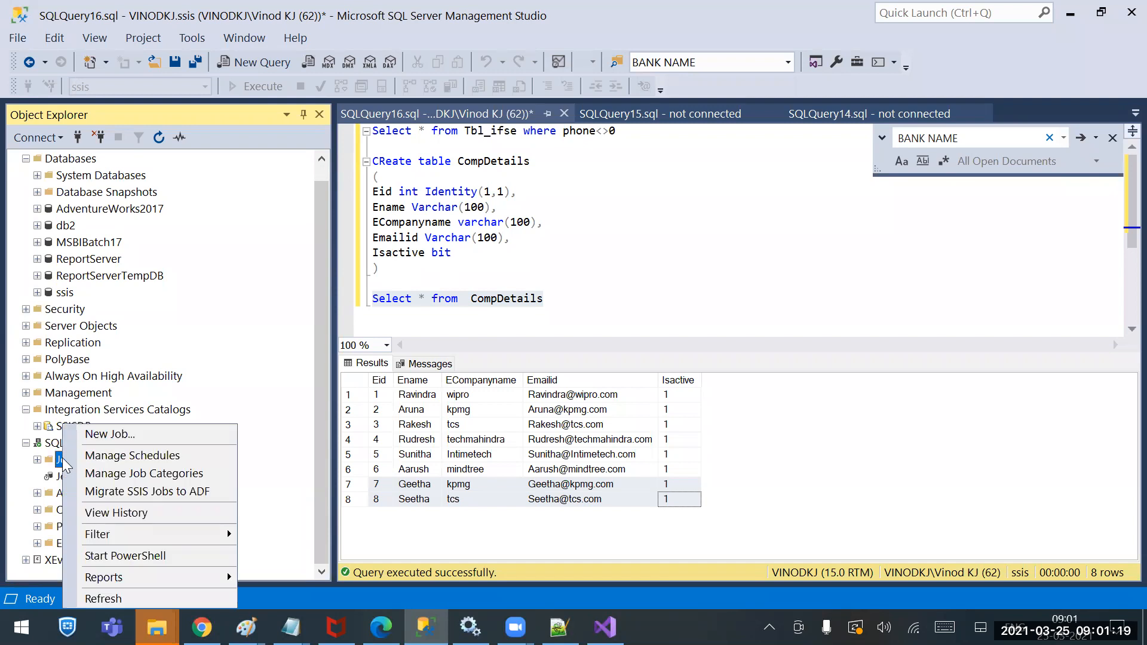
left_click(119, 435)
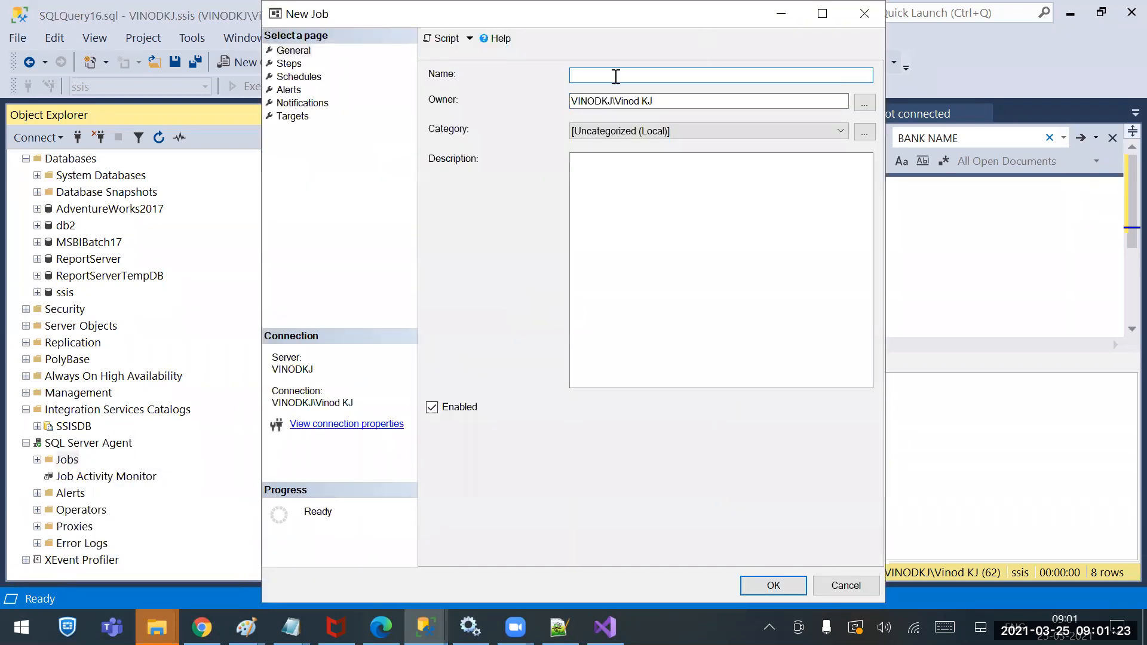
left_click(289, 64)
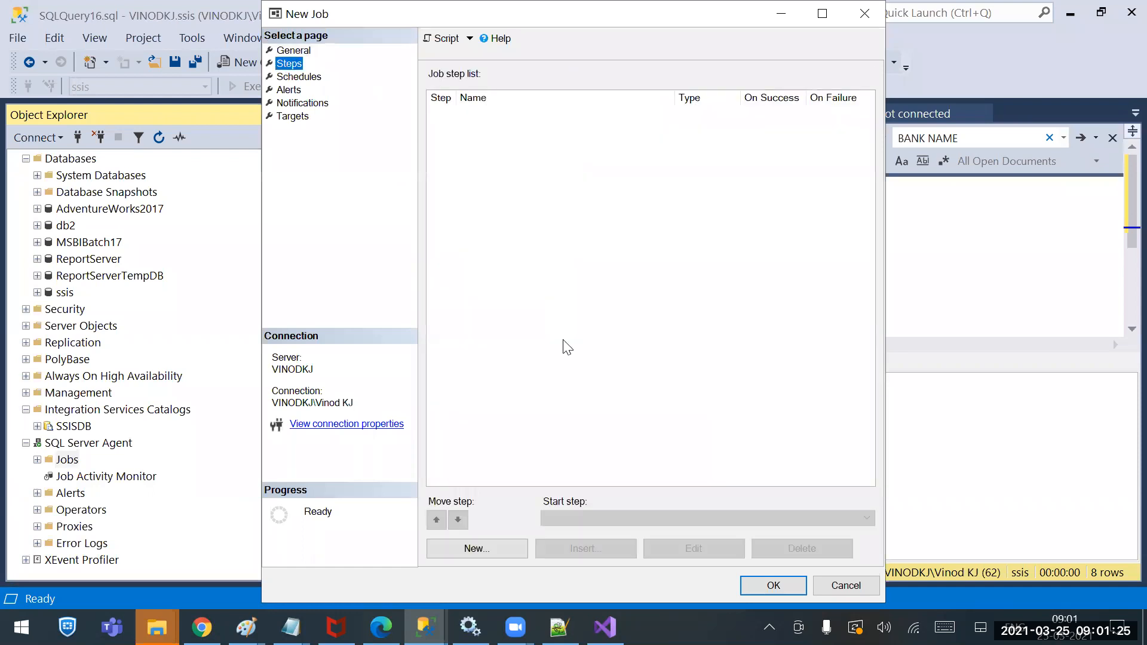
left_click(496, 549)
left_click(548, 134)
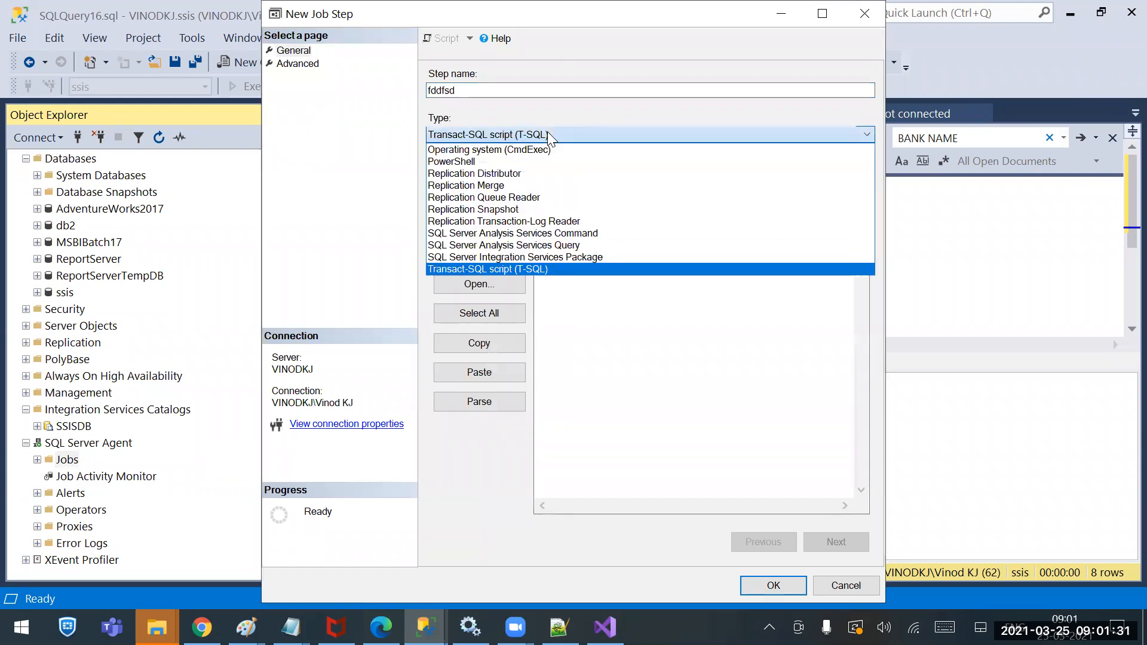
left_click(521, 257)
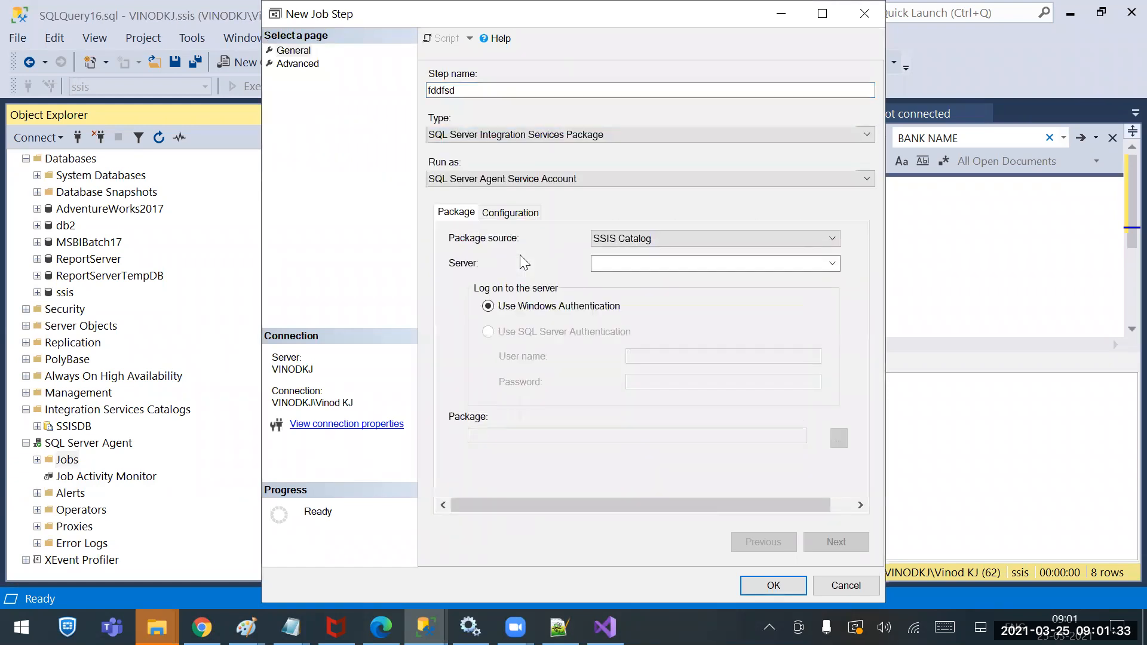
left_click(646, 265)
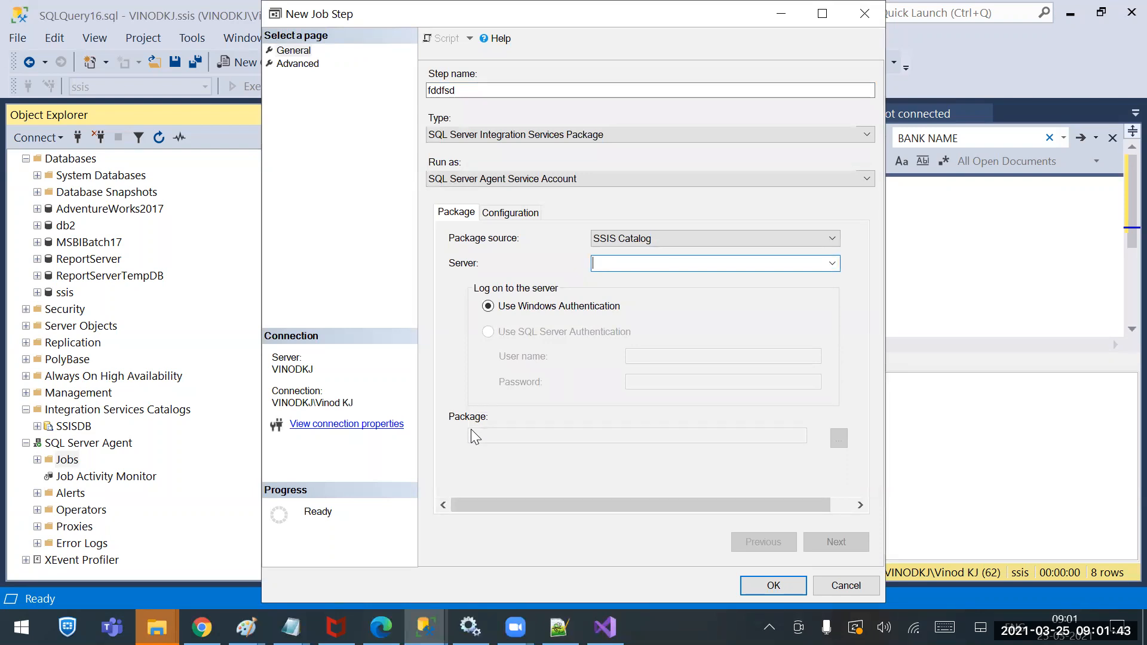
left_click(846, 585)
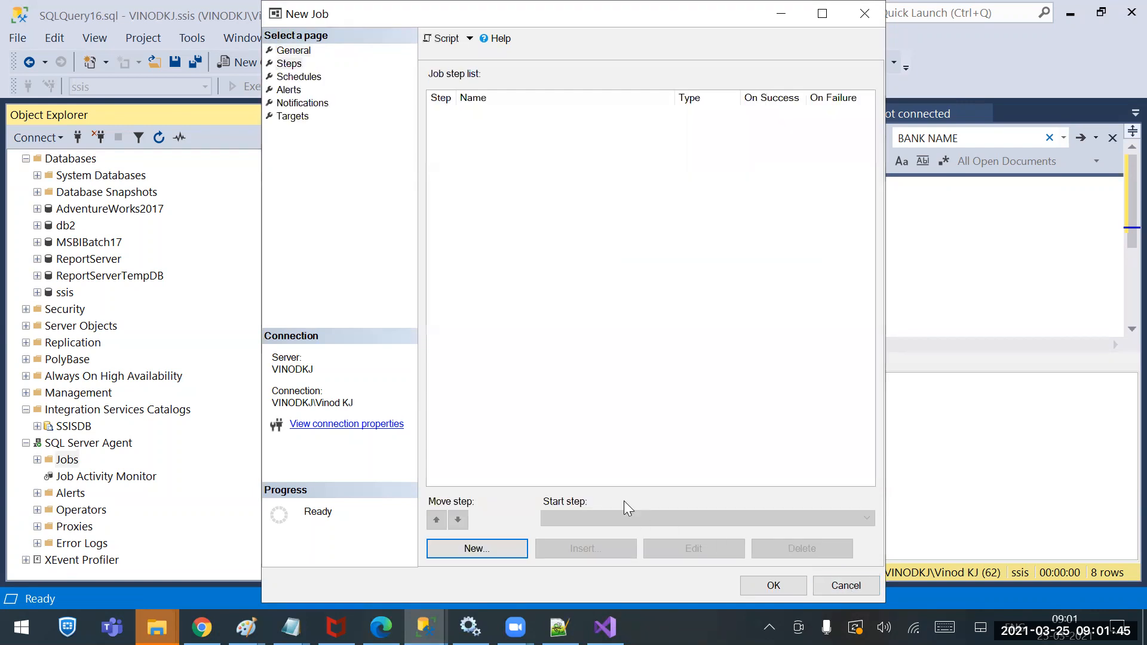
left_click(310, 75)
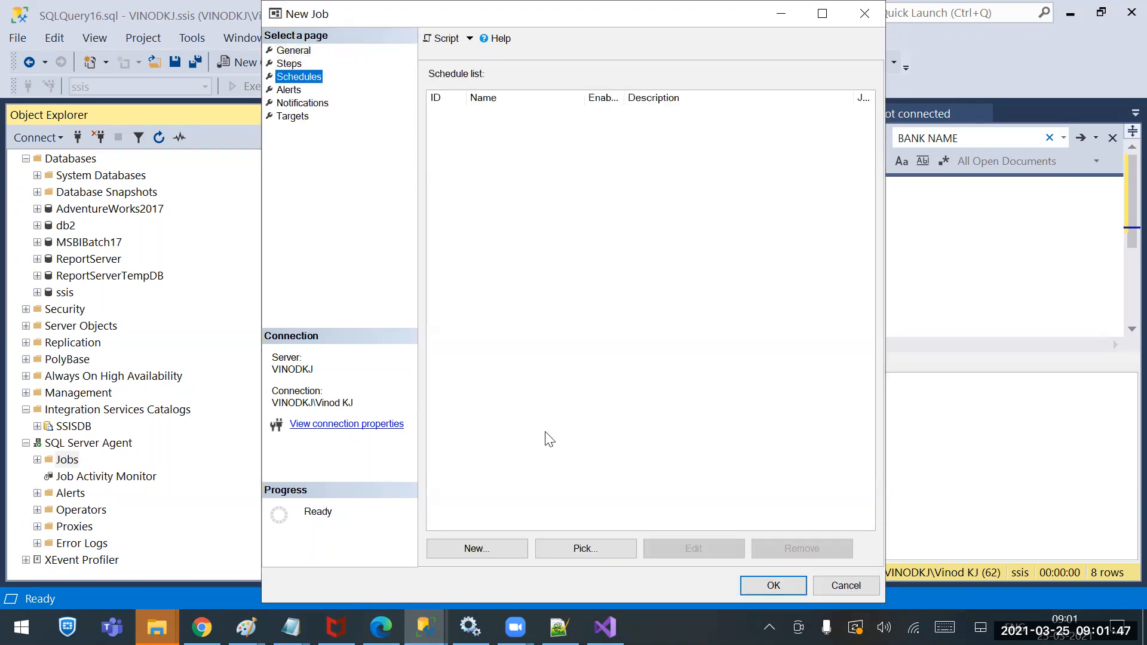
left_click(488, 547)
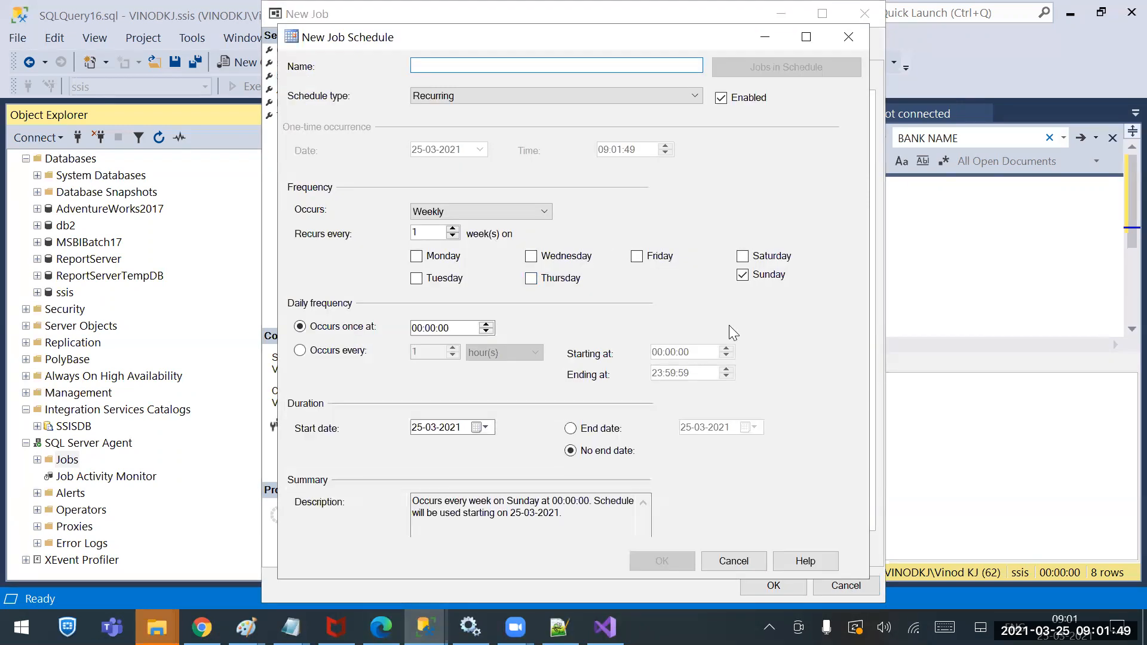
left_click(732, 559)
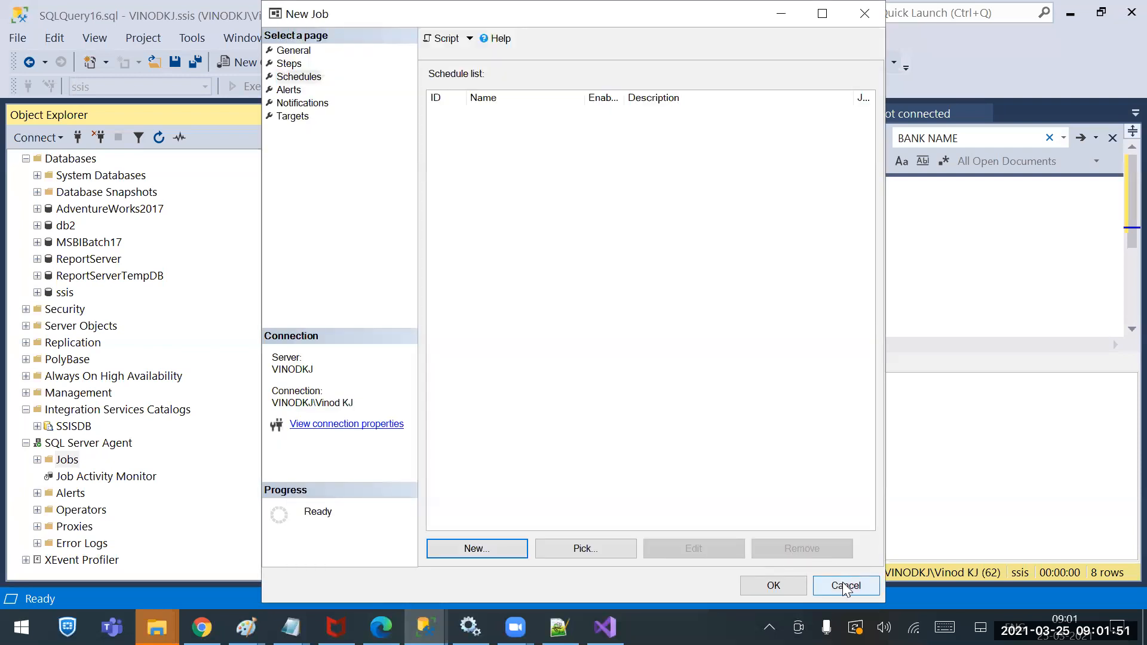
left_click(844, 585)
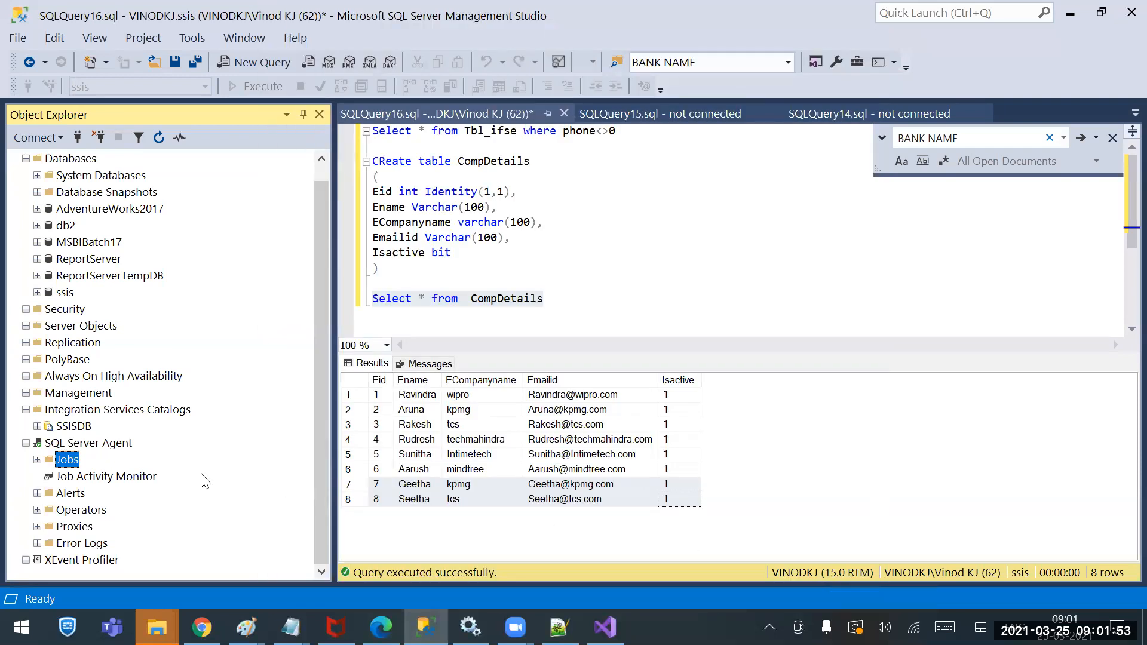
left_click(37, 460)
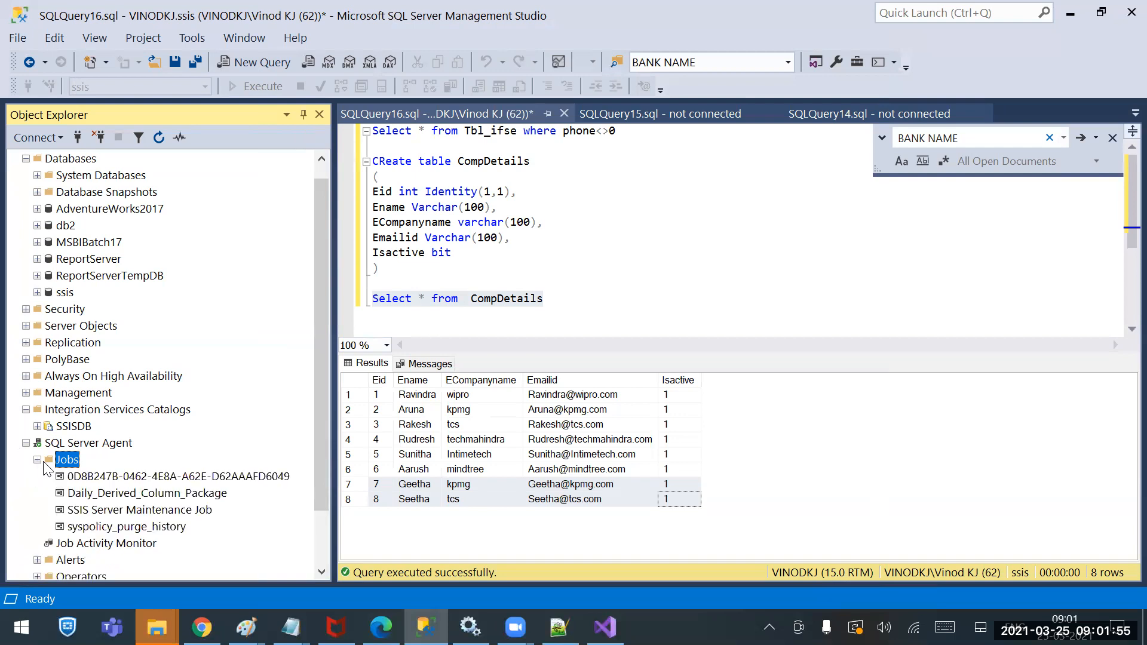
Disable, then re-enable the Daily_Derived_Column_Package job, closing each result report
right_click(155, 495)
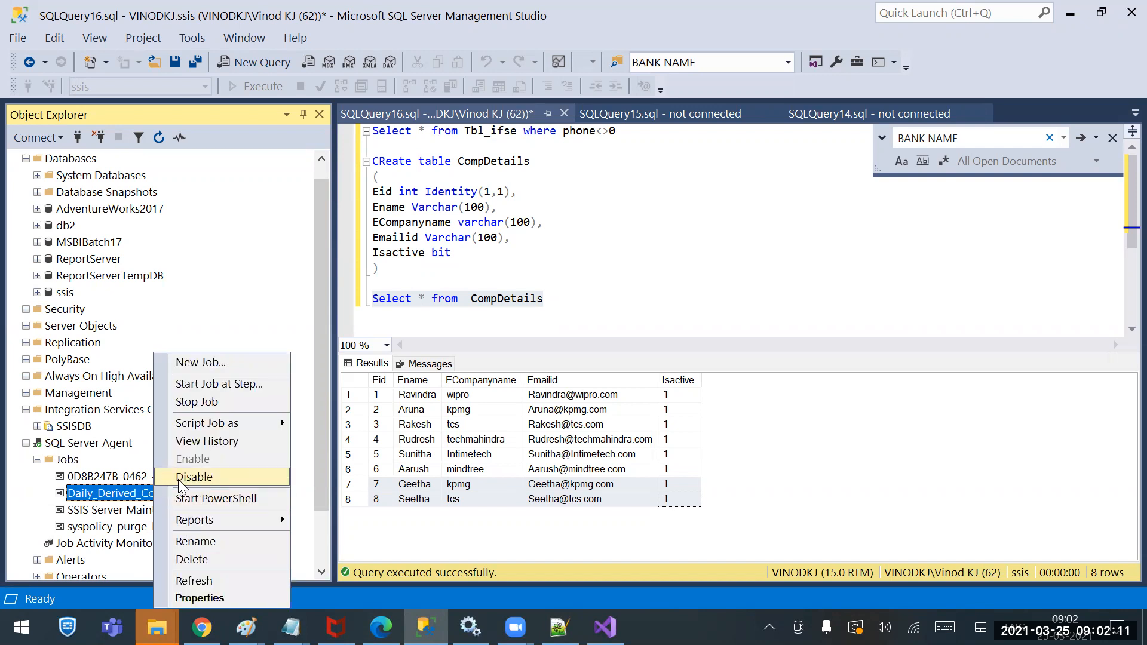
left_click(193, 477)
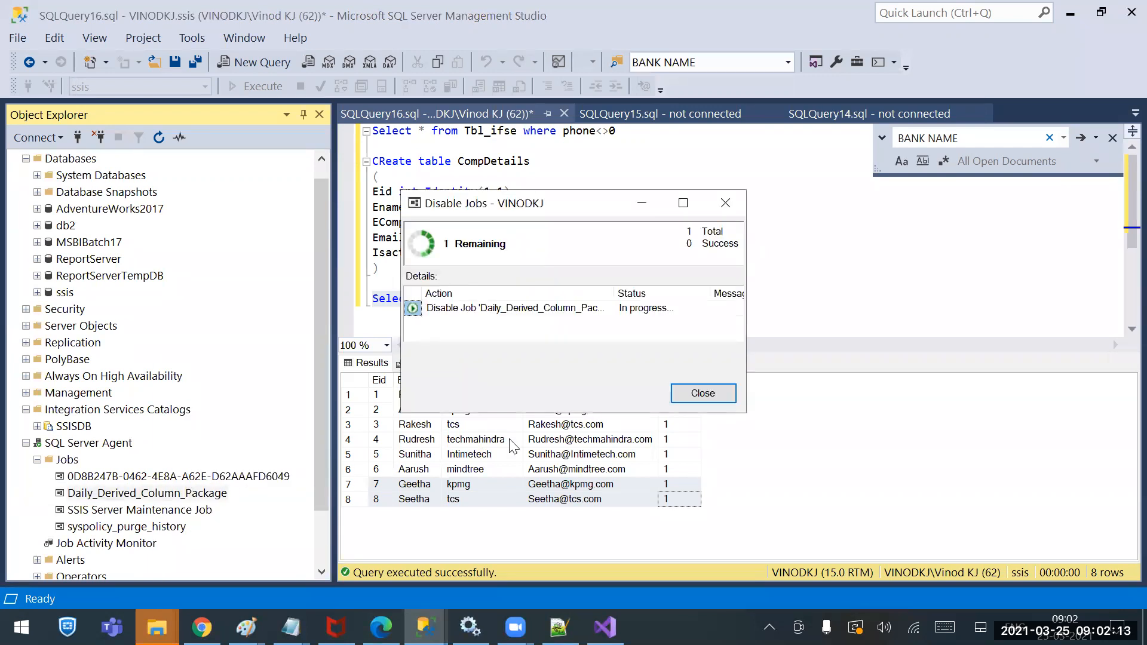
left_click(716, 396)
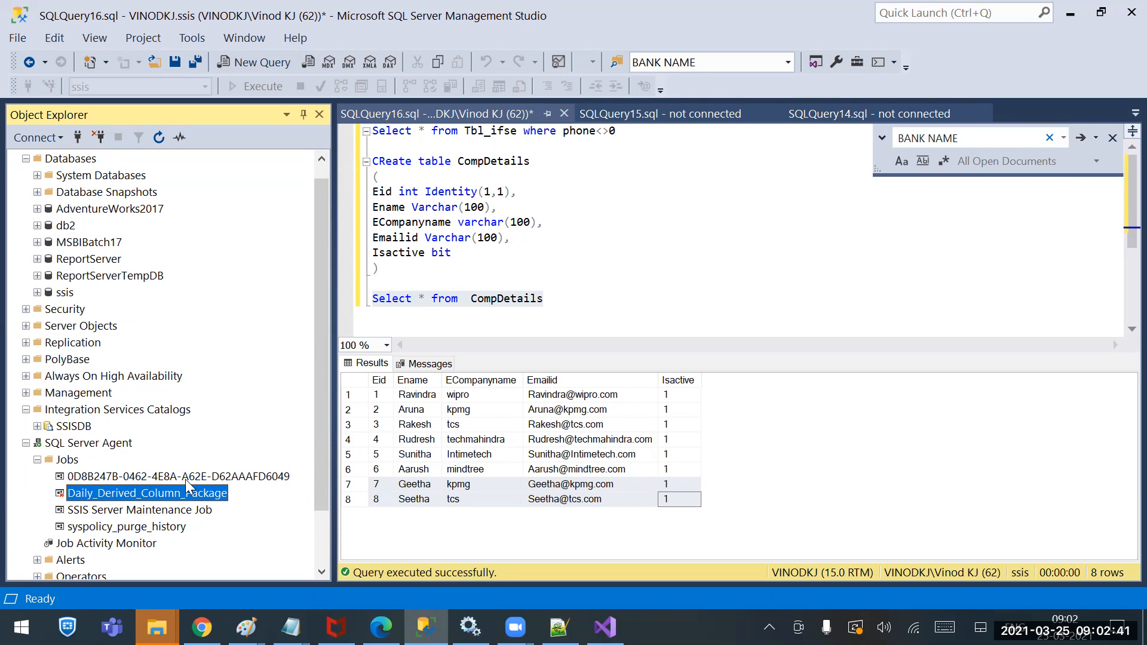
right_click(138, 492)
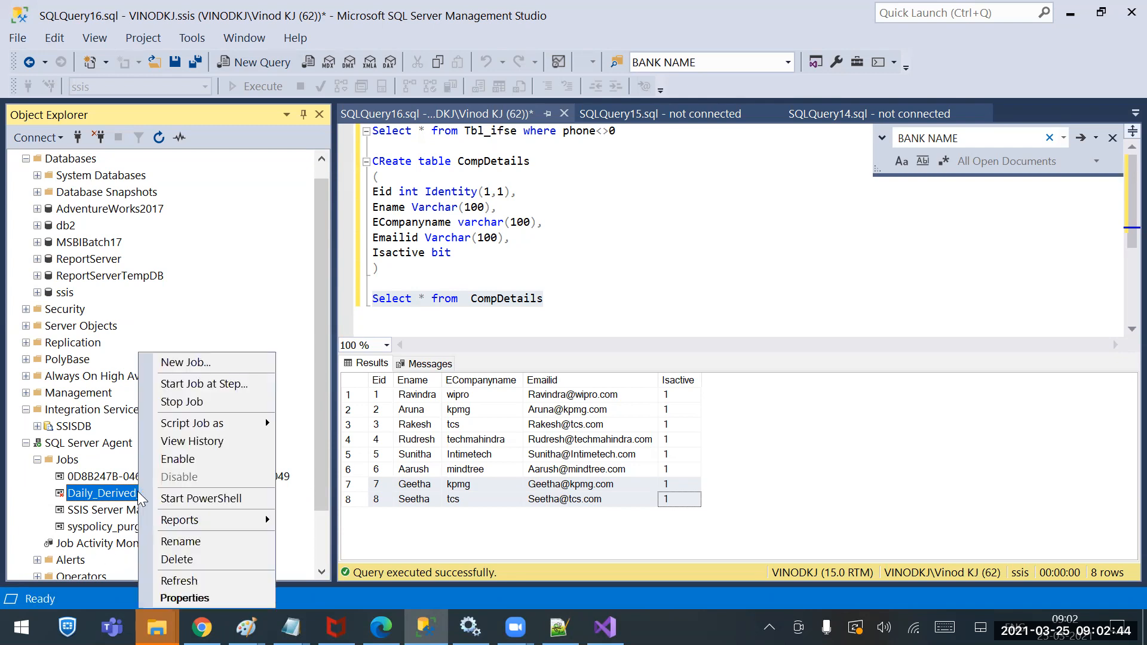
left_click(179, 460)
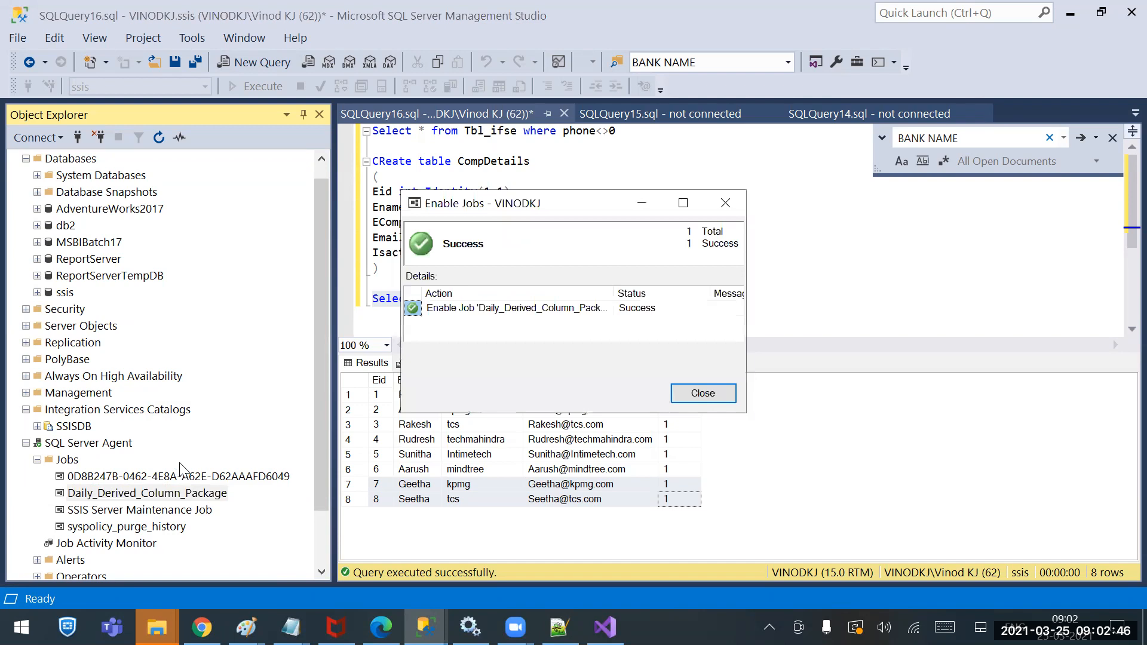
left_click(702, 392)
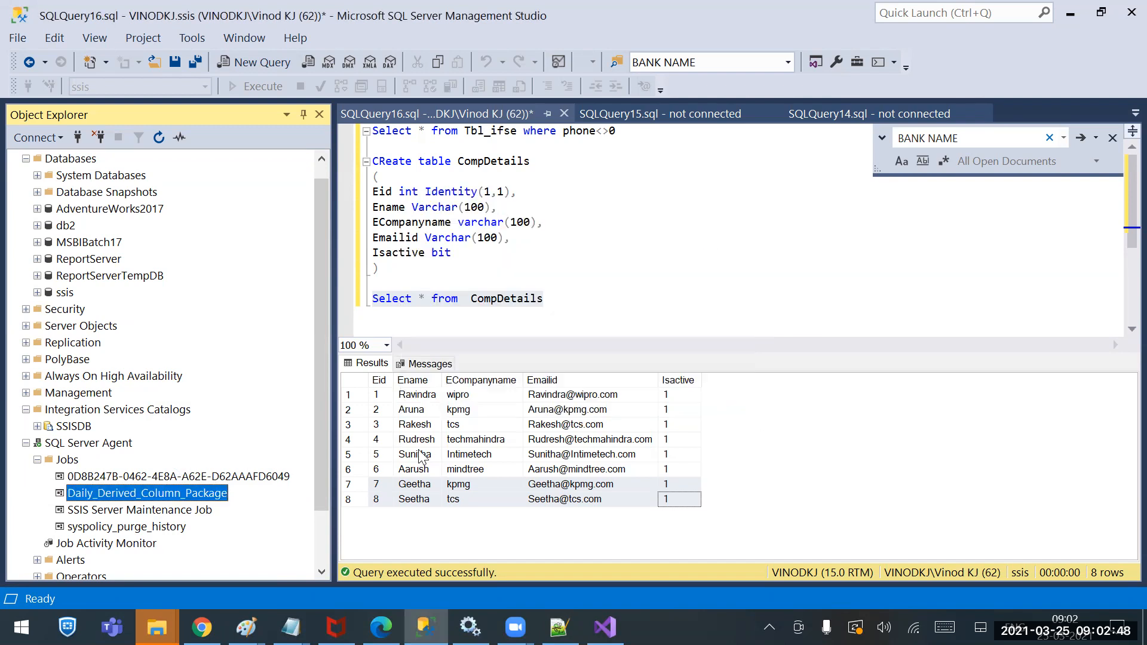
Disable the Daily_Derived_Column_Package job again and dismiss the success report
right_click(218, 499)
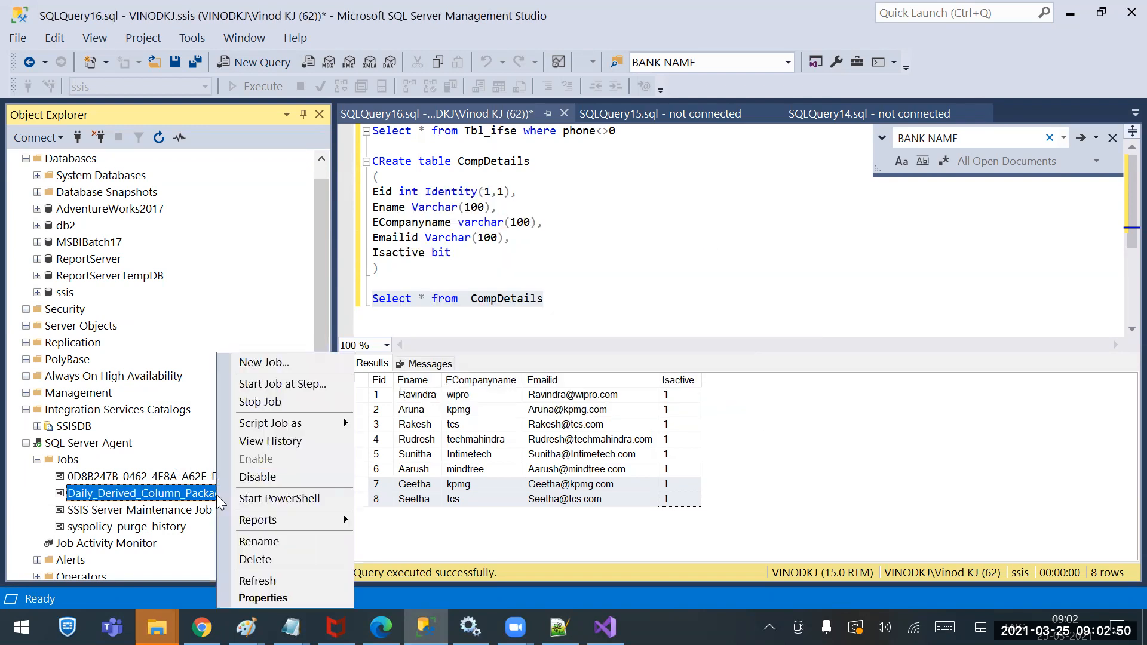
left_click(260, 478)
key("Return")
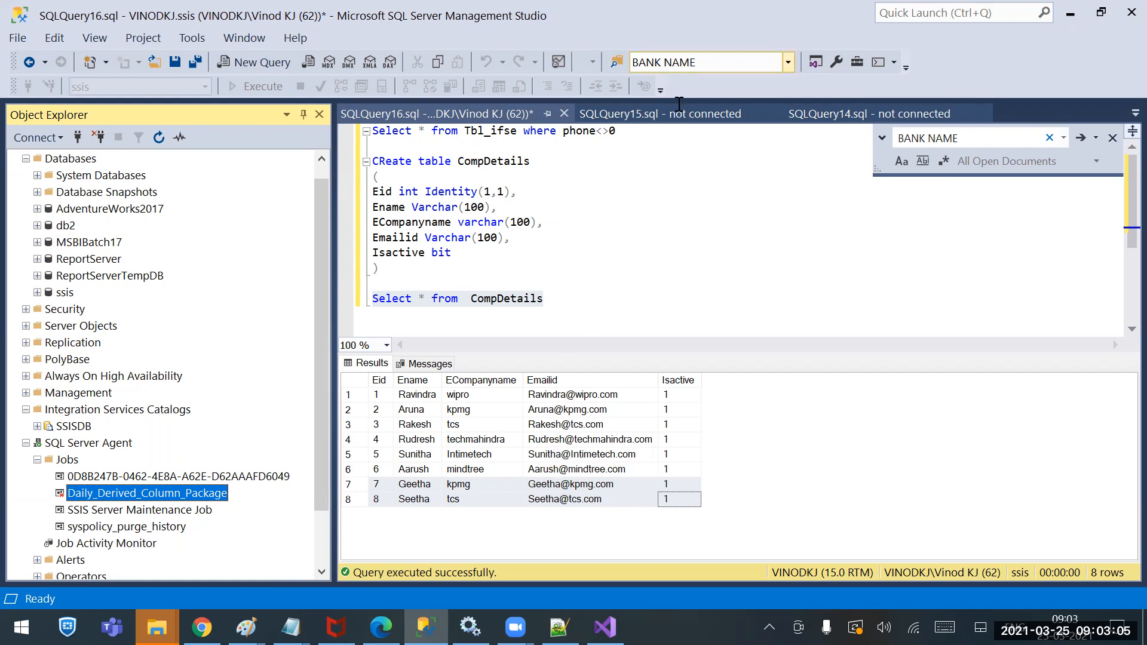
double_click(143, 497)
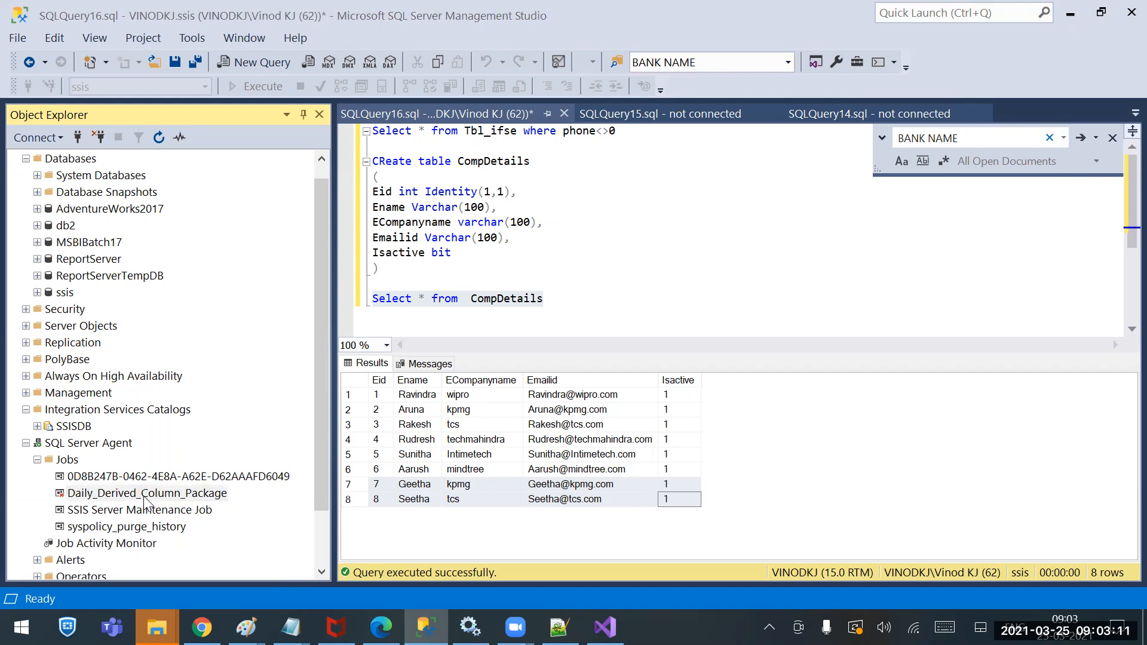
left_click(144, 499)
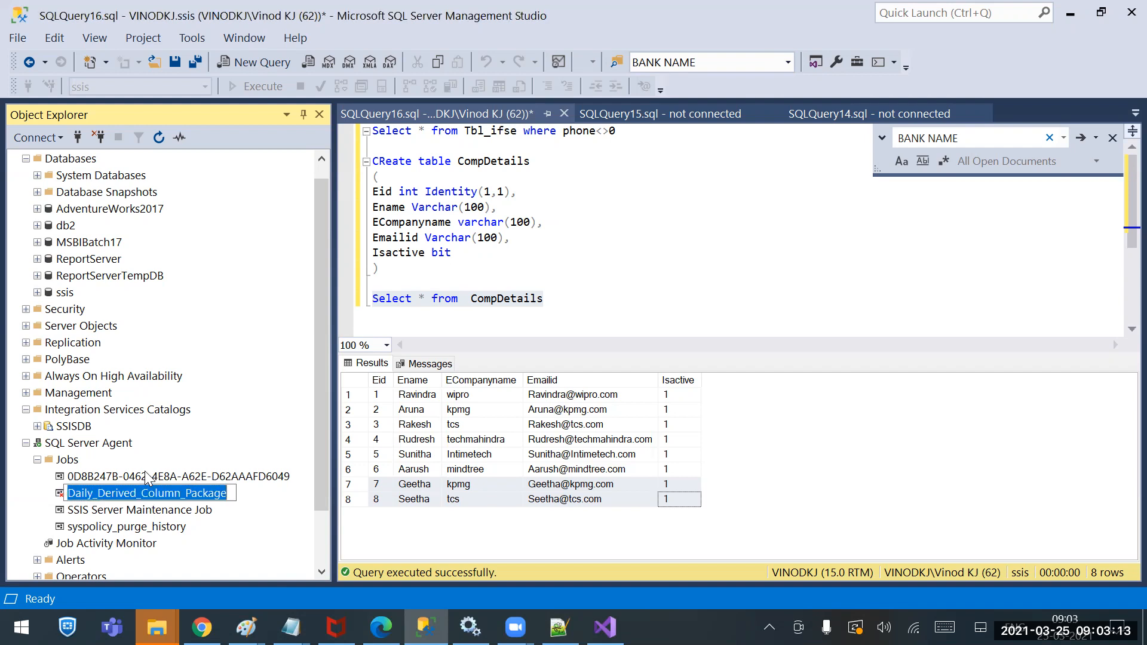
left_click(146, 475)
left_click(148, 508)
left_click(146, 527)
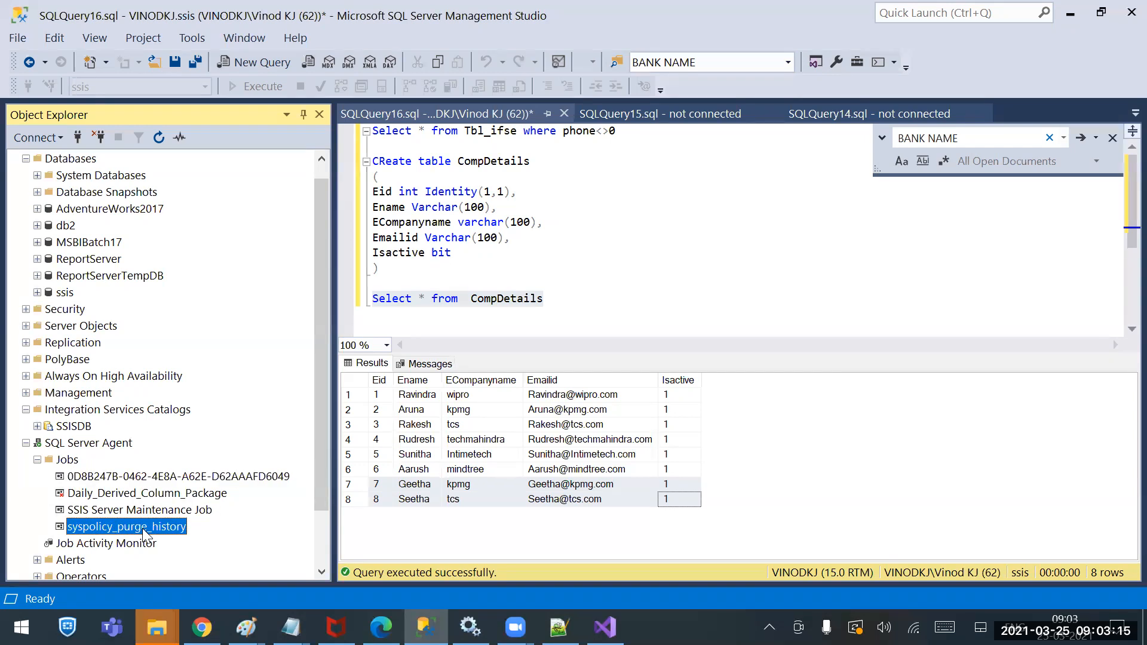
left_click(144, 493)
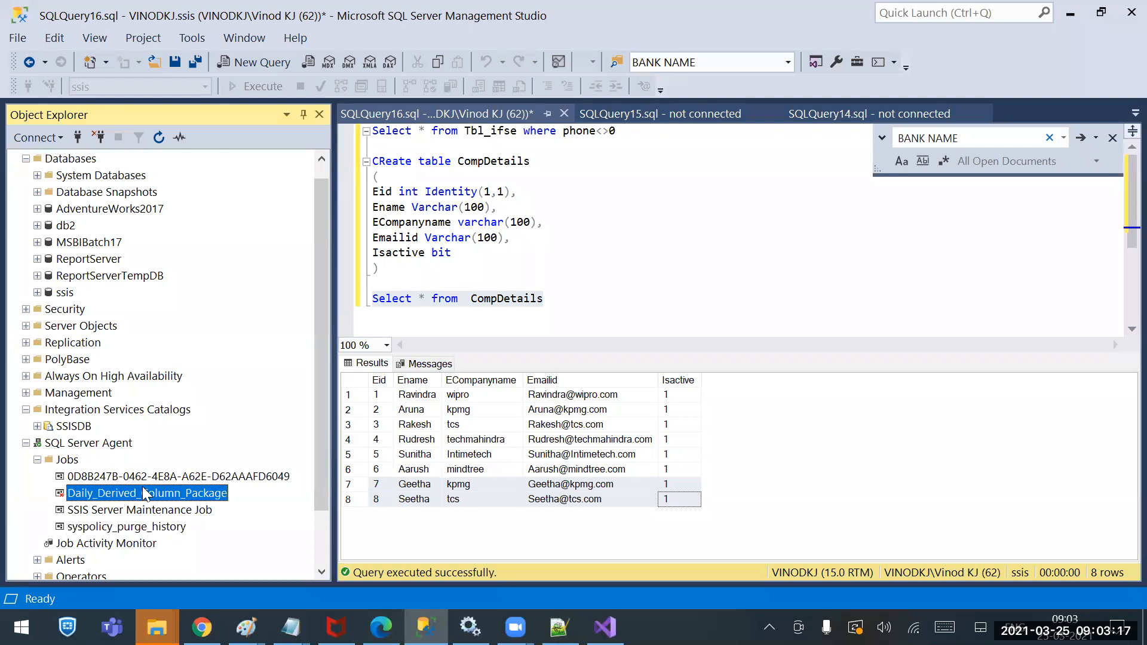
left_click(589, 464)
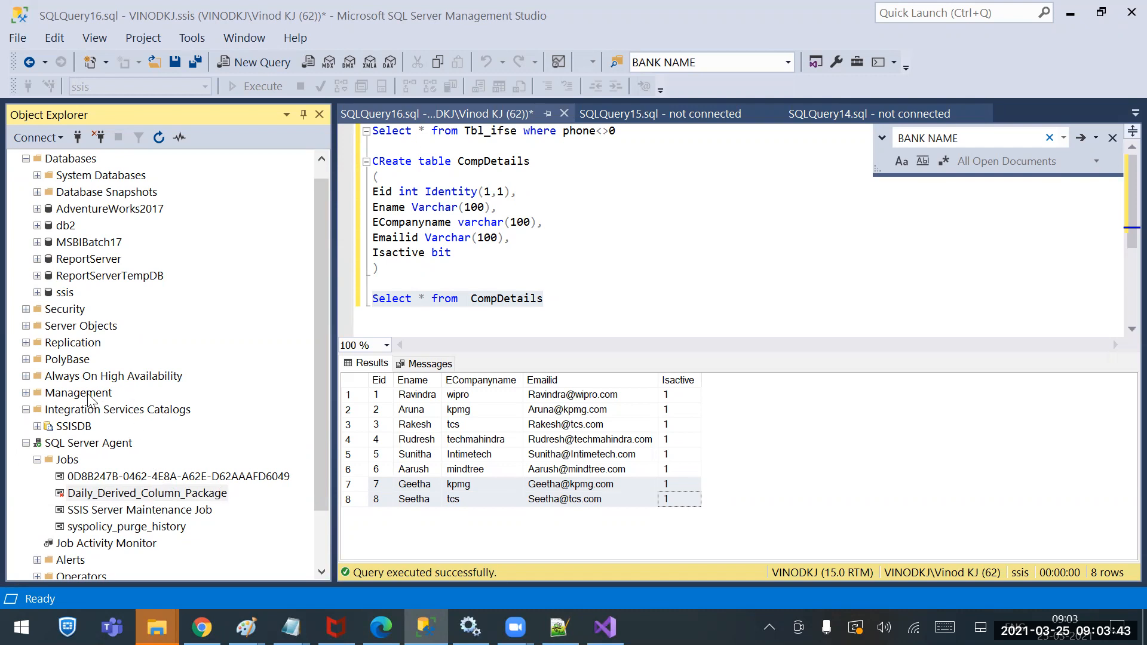
Open SSISDB's Integration Services Dashboard report and list its 13 failed Derived Column.dtsx executions
left_click(74, 428)
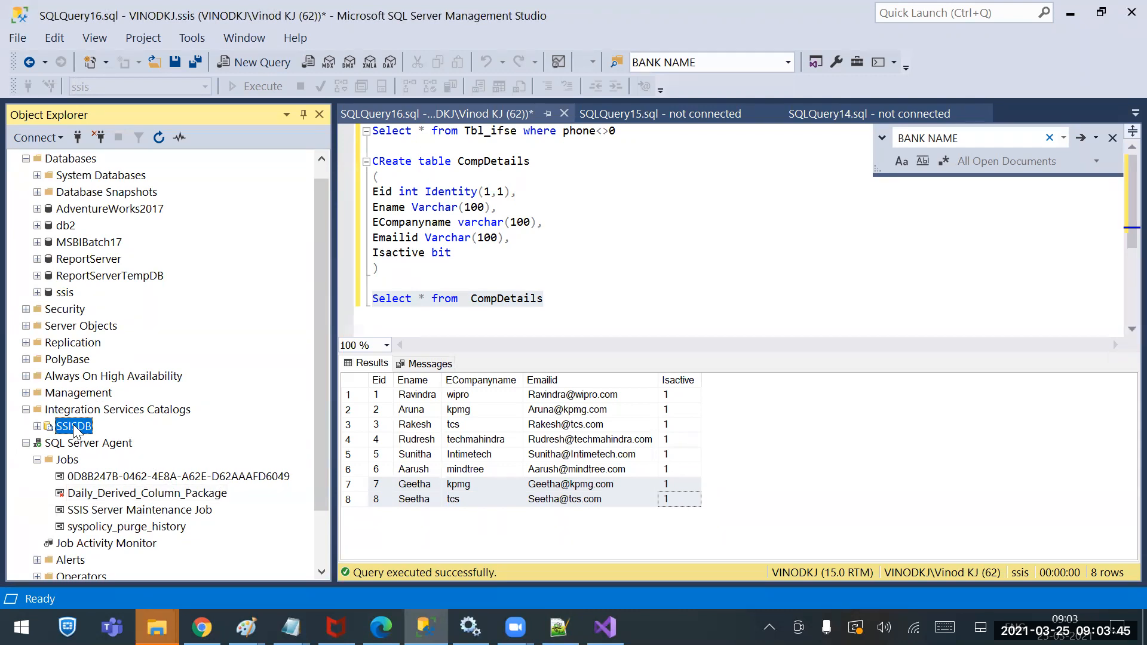
right_click(73, 429)
mouse_move(200, 539)
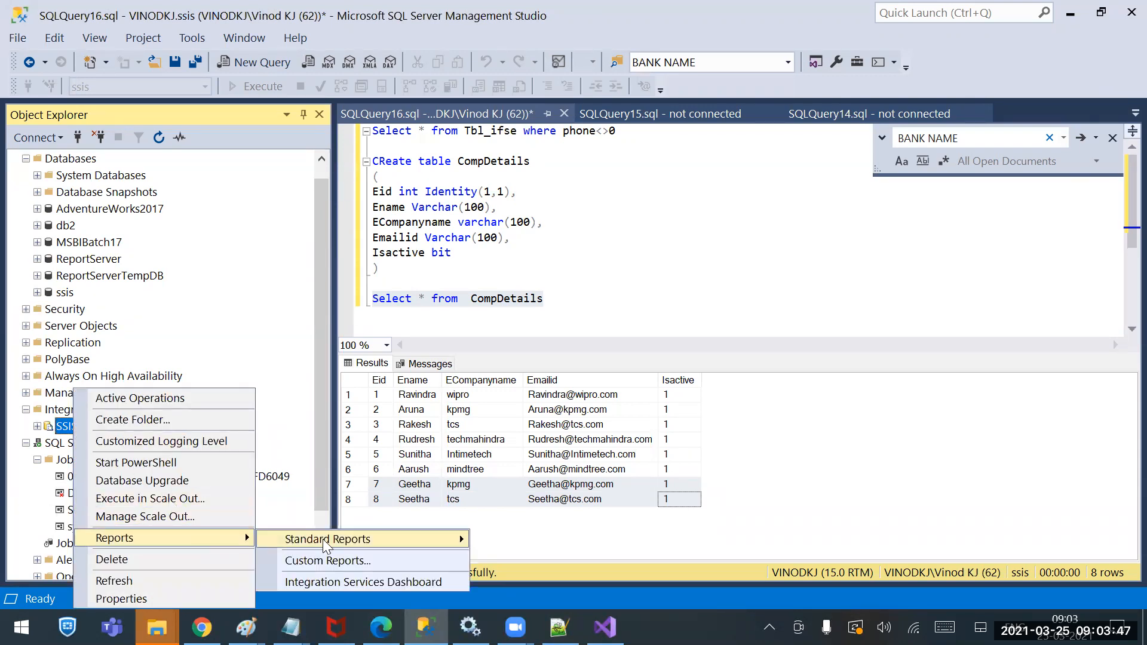
mouse_move(324, 539)
left_click(577, 530)
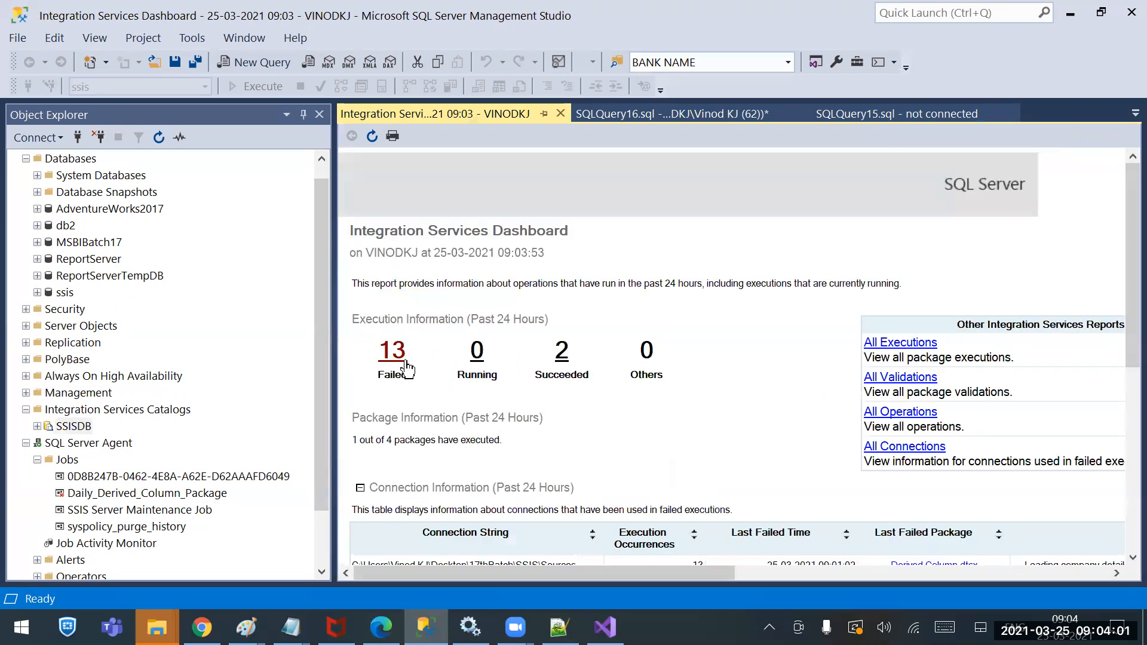
left_click(389, 359)
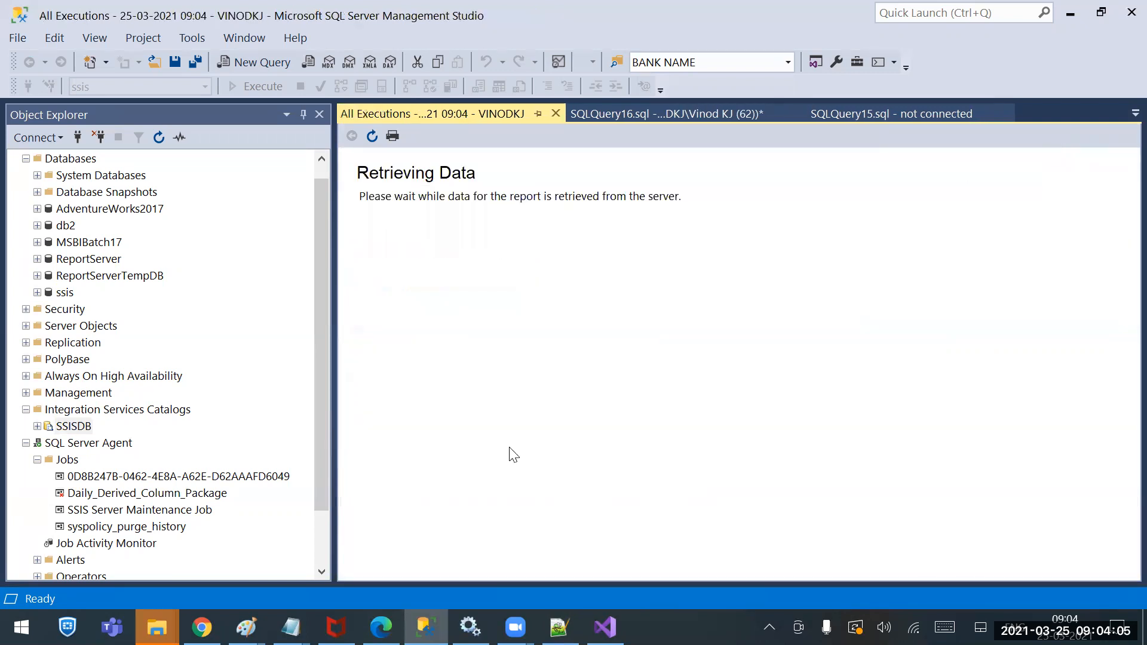
scroll(511, 450, "down", 3)
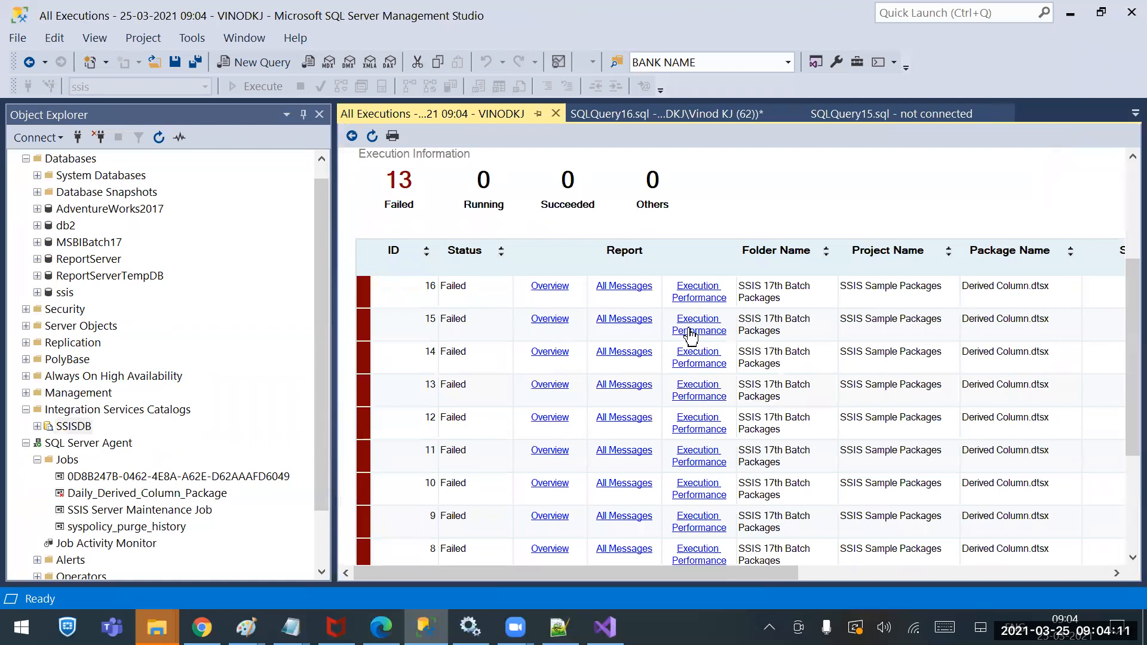
Read failed execution 15's messages about CompanyDetails.txt not opening, then return to Visual Studio
left_click(607, 317)
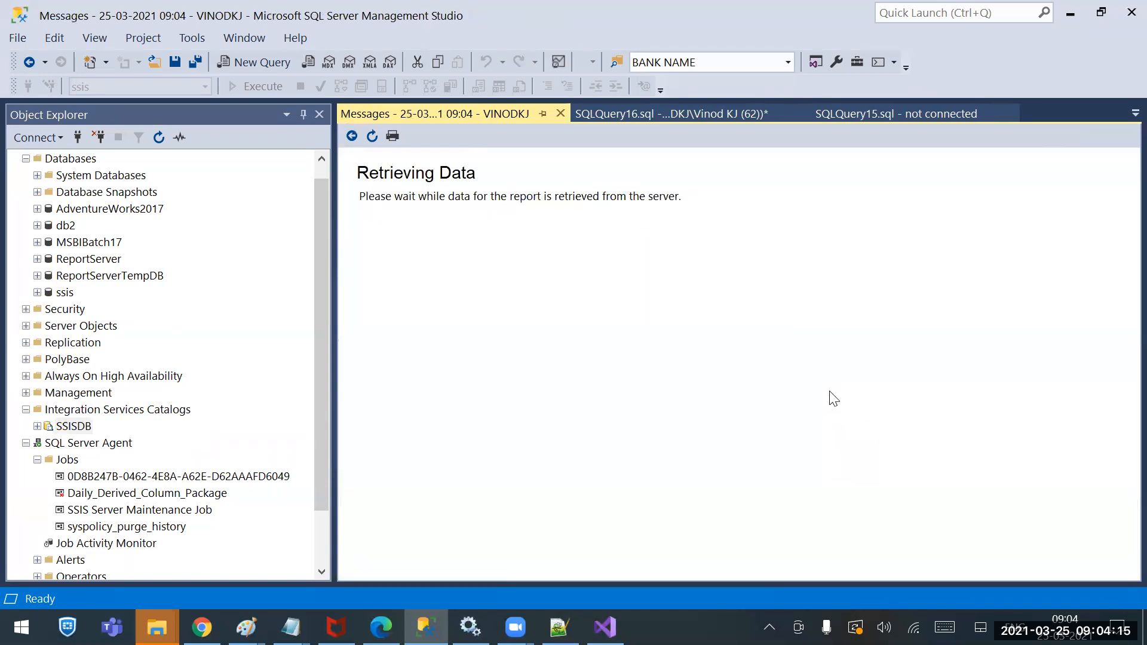
scroll(832, 395, "down", 10)
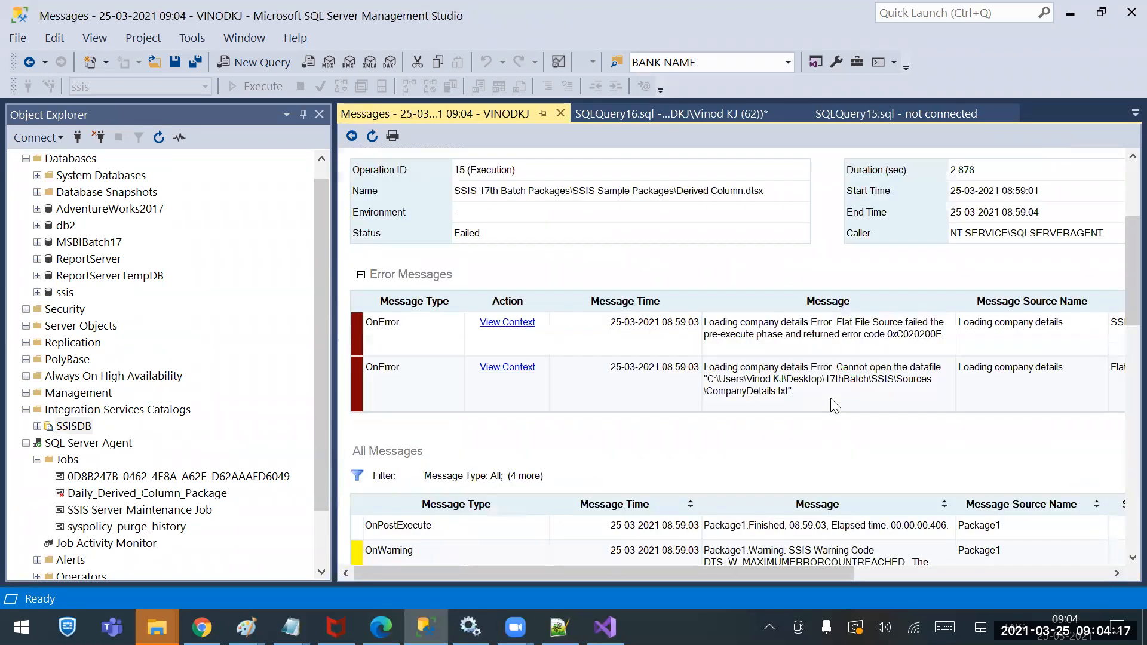
scroll(835, 411, "down", 10)
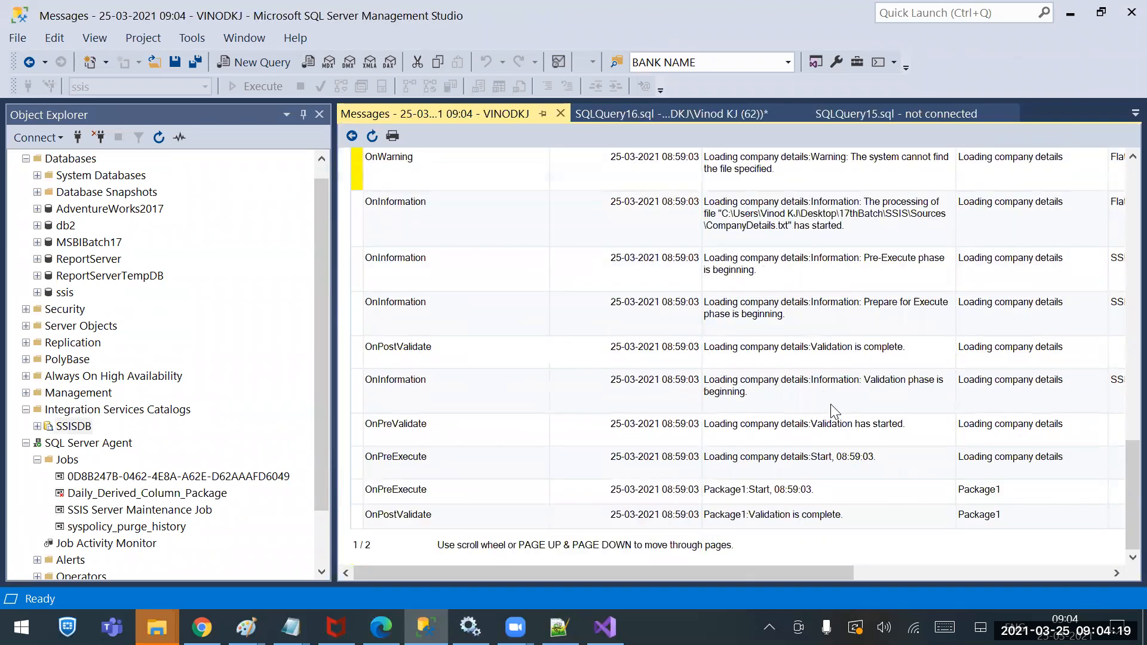
scroll(819, 320, "up", 3)
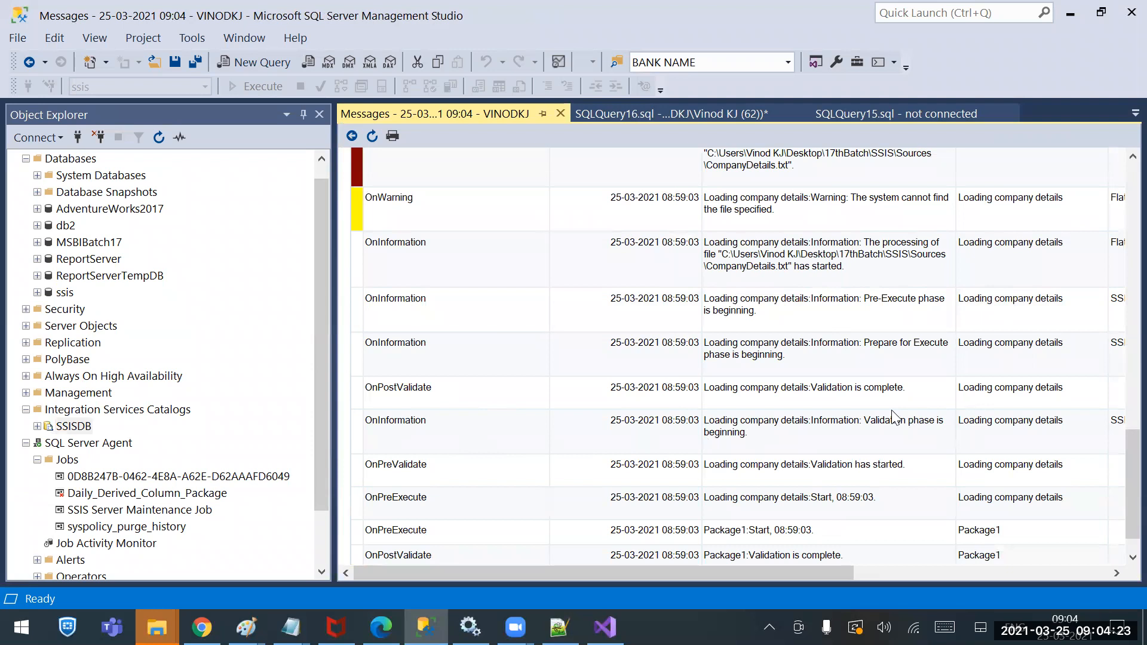
scroll(873, 418, "up", 3)
scroll(873, 418, "up", 6)
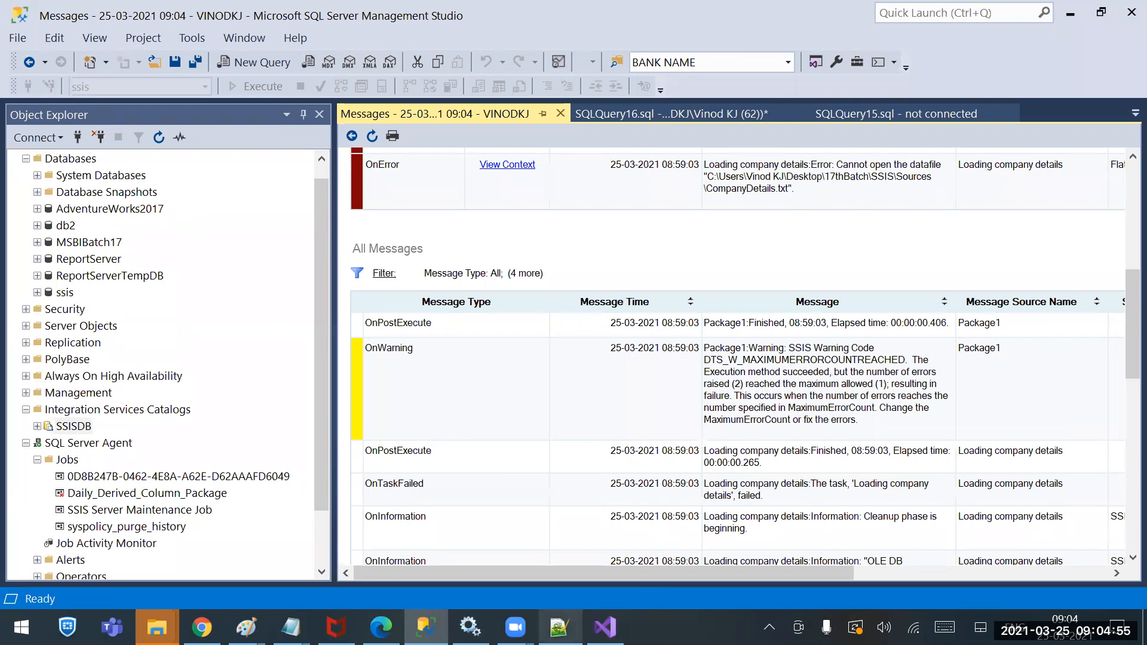
left_click(605, 627)
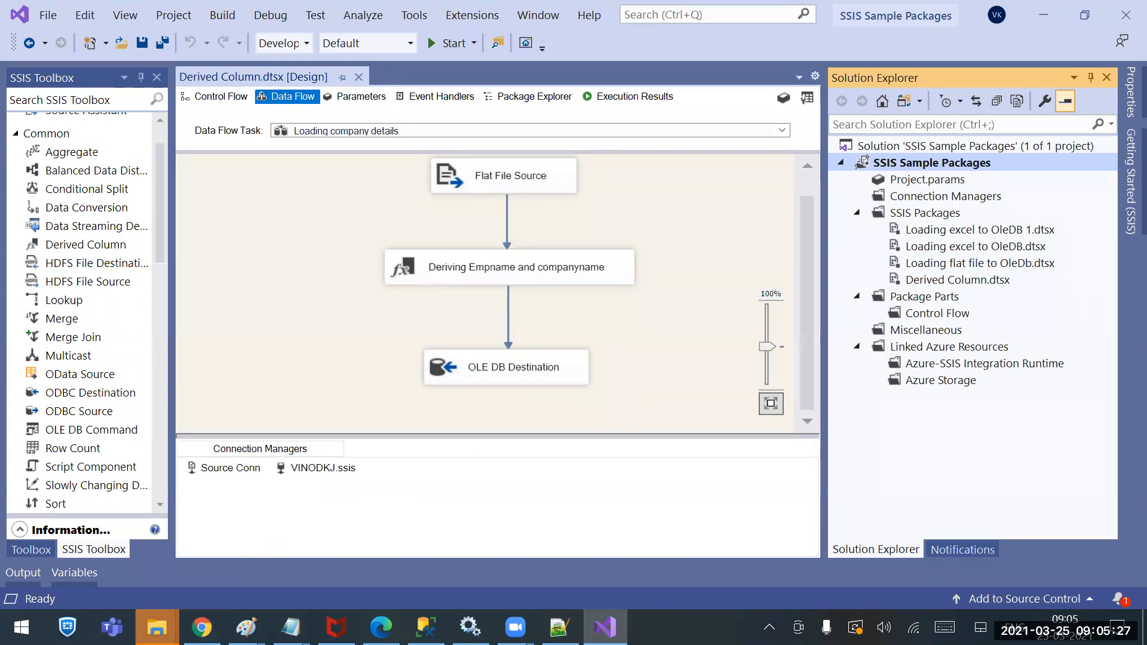
Browse to the 17thBatch\SSIS\Sources folder listing the CompanyDetail and CompanyDetails_1 files
right_click(156, 628)
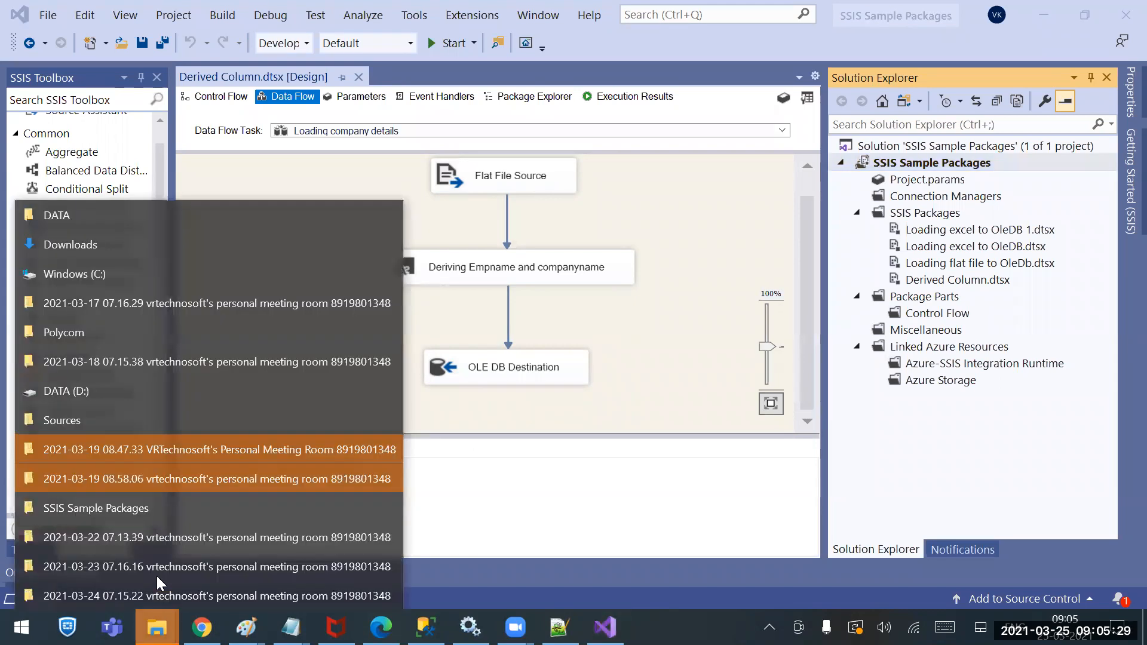
left_click(101, 420)
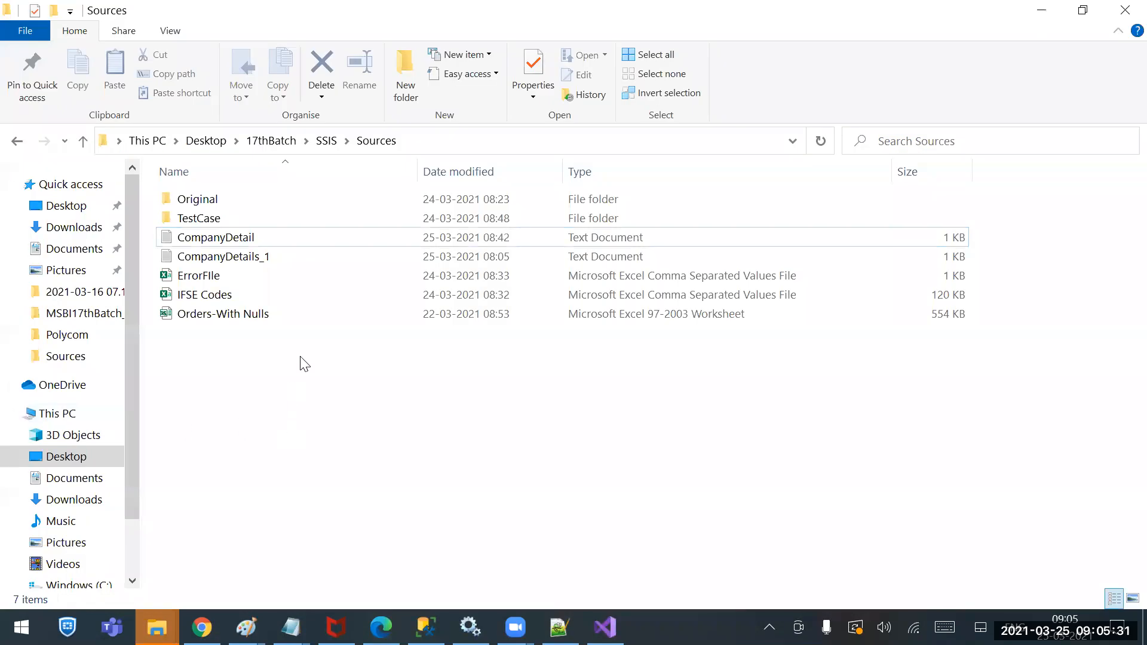
left_click(230, 238)
left_click(87, 413)
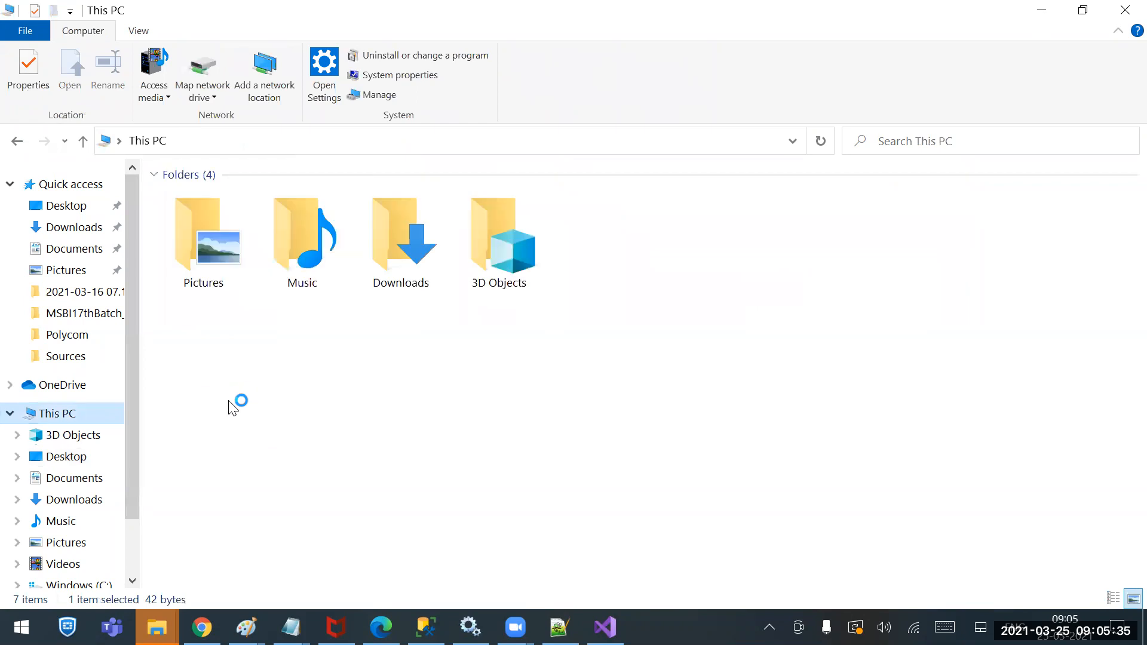
left_click(298, 400)
double_click(298, 400)
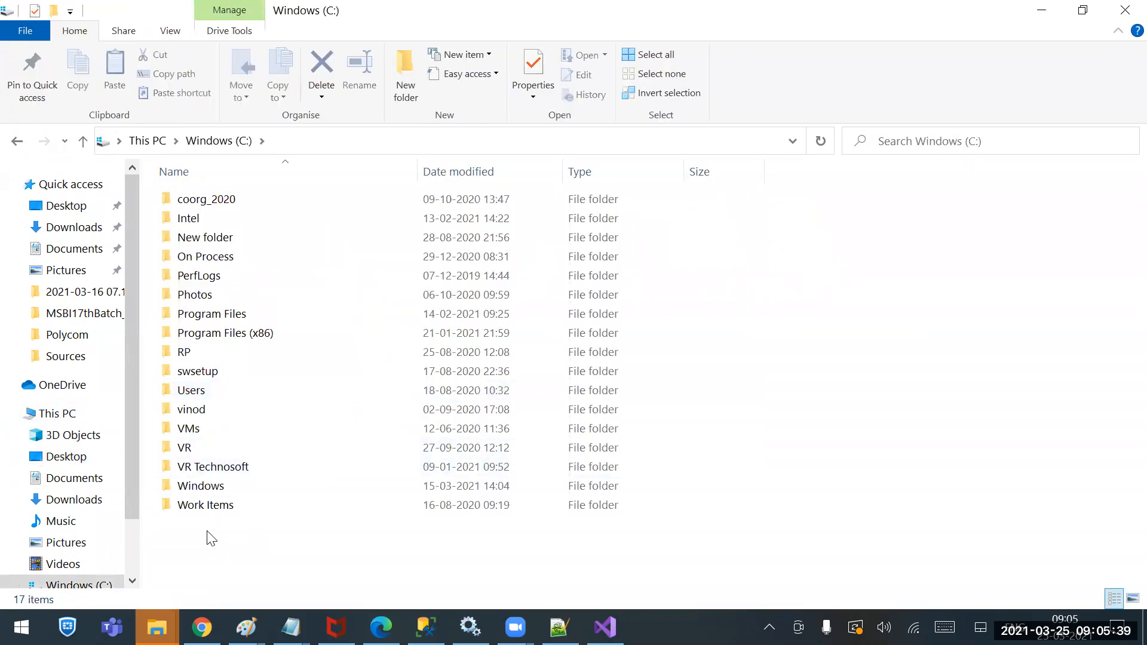
left_click(163, 144)
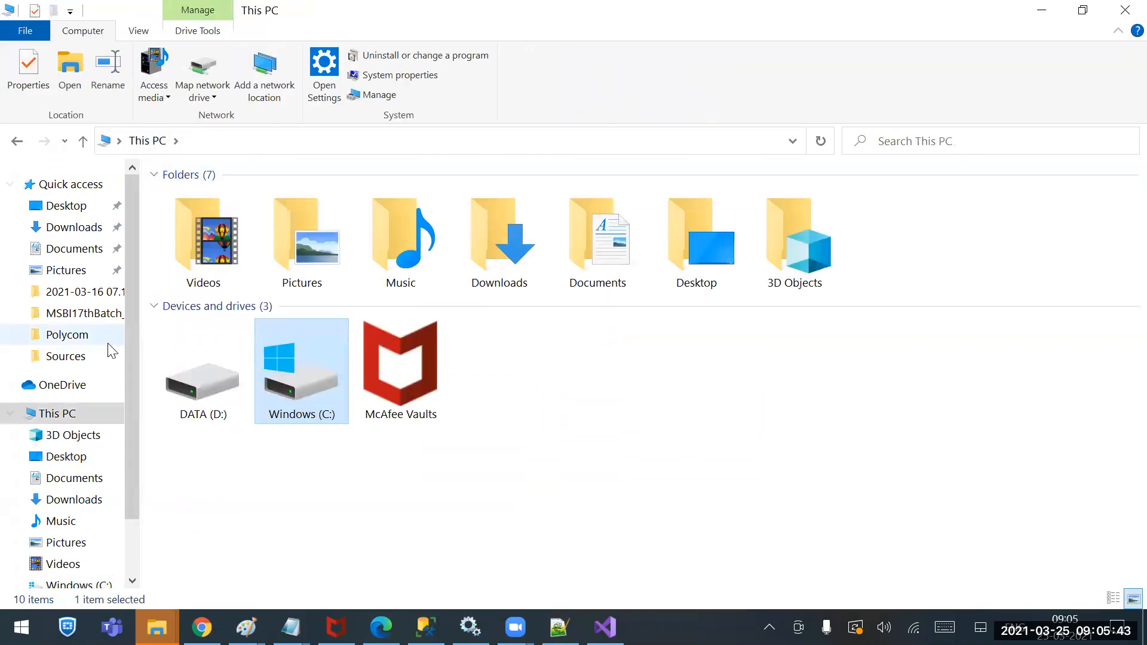
left_click(87, 355)
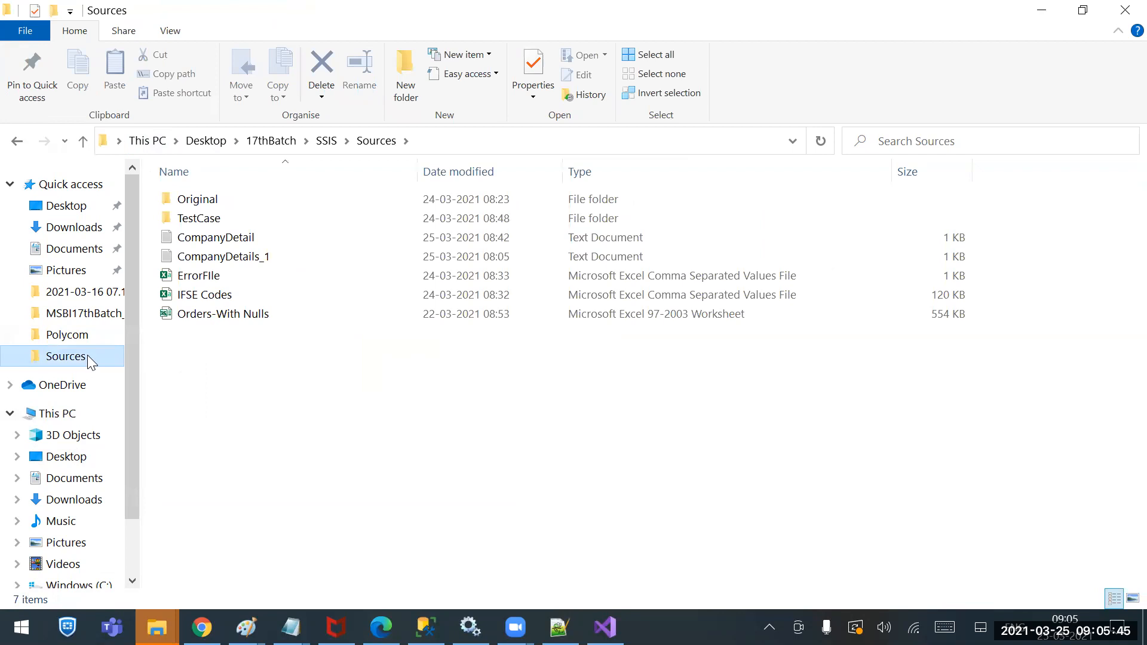